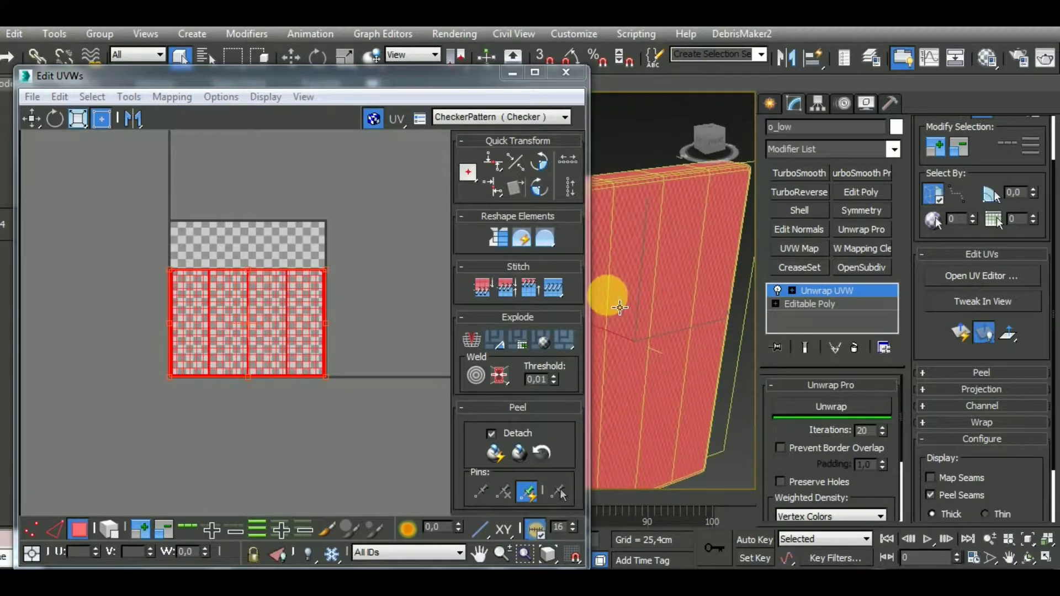
# Flatten all faces of the lower door with Normal Mapping set to Box Mapping and pack the resulting UV shells.
pyautogui.click(53, 221)
pyautogui.click(170, 101)
pyautogui.click(178, 142)
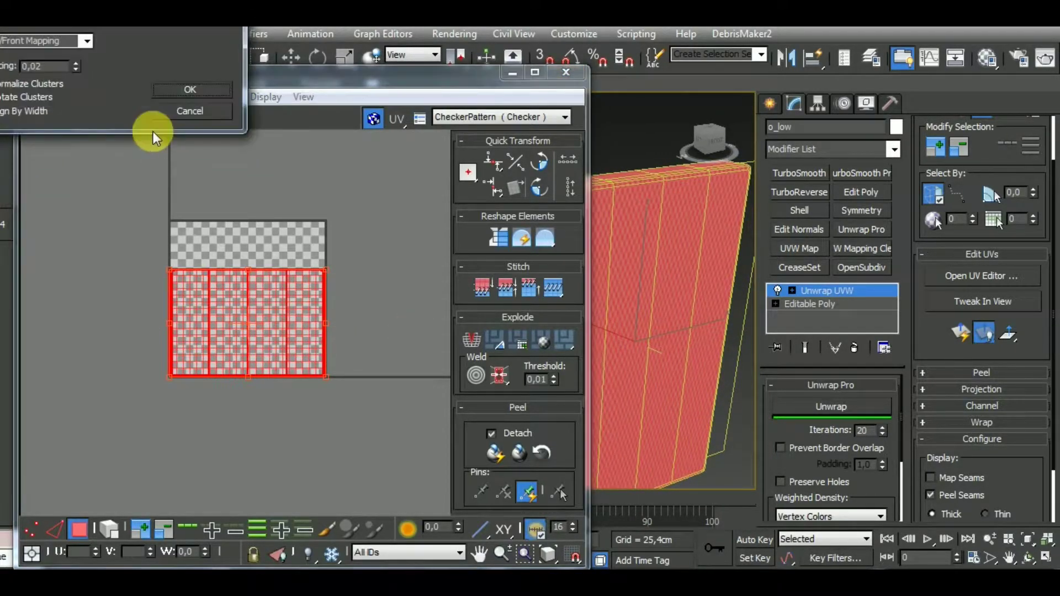
pyautogui.click(86, 41)
pyautogui.click(55, 100)
pyautogui.click(201, 91)
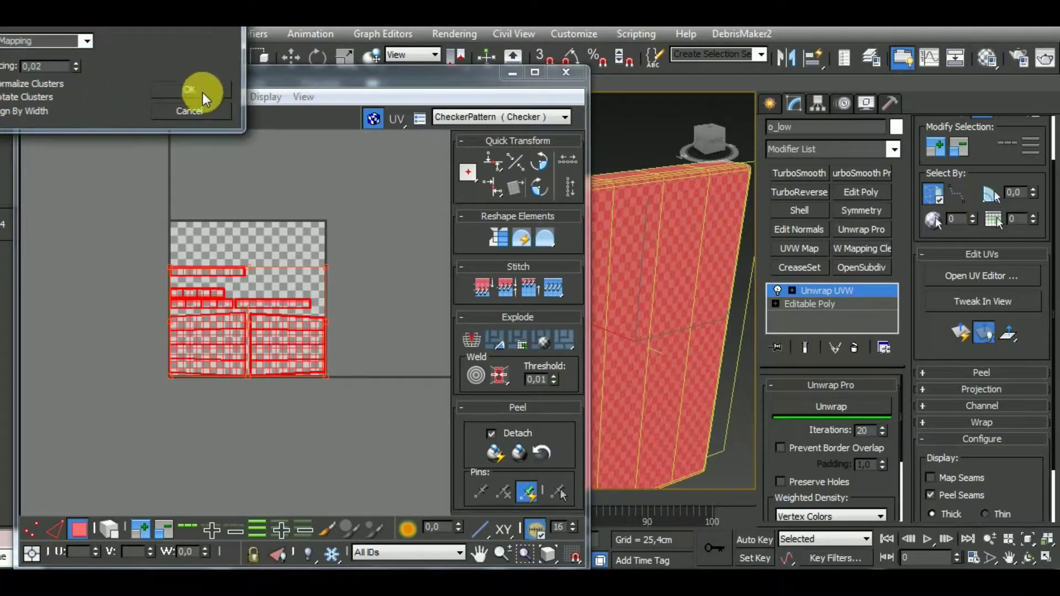
pyautogui.moveTo(575, 398); pyautogui.dragTo(568, 171)
pyautogui.click(471, 378)
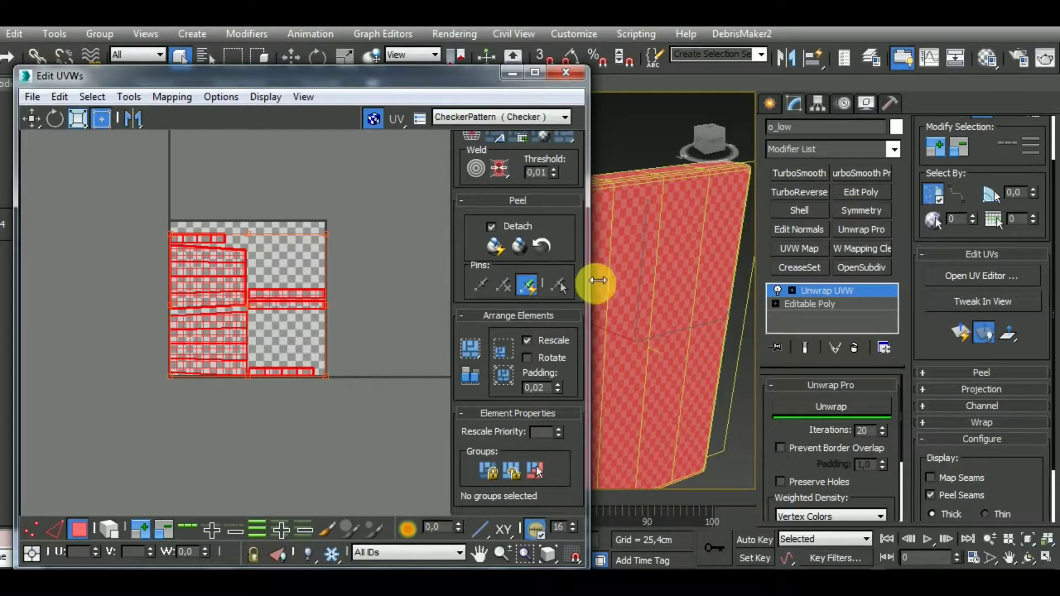
# Scale the lower door's complete UV layout down to less than half size and check the checker density on the model.
pyautogui.moveTo(597, 279); pyautogui.dragTo(444, 280)
pyautogui.keyDown('alt'); pyautogui.moveTo(601, 312); pyautogui.dragTo(584, 362, button='middle'); pyautogui.keyUp('alt')
pyautogui.click(168, 431)
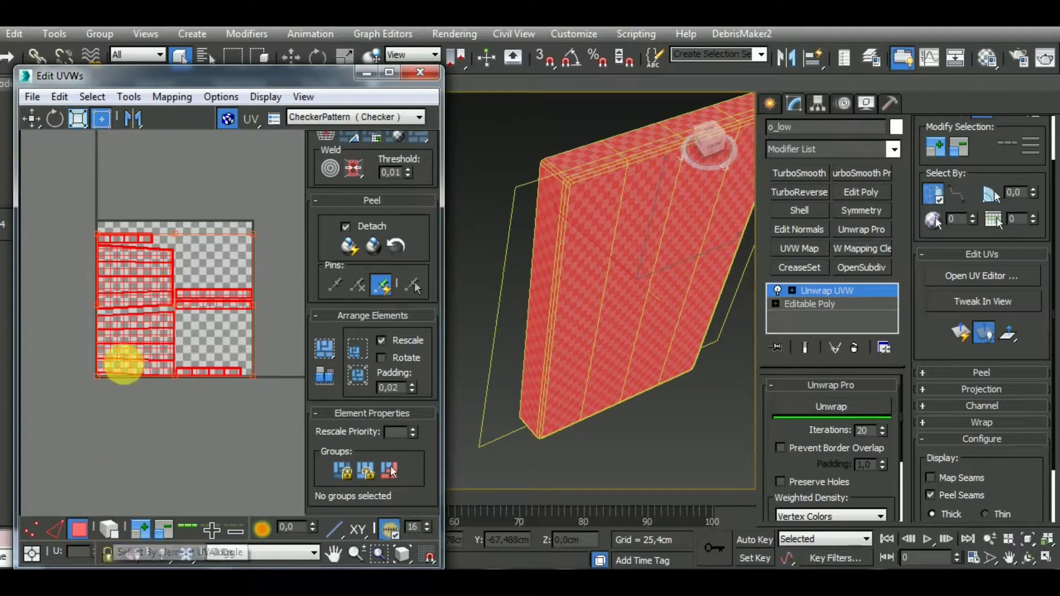
pyautogui.click(79, 117)
pyautogui.click(122, 233)
pyautogui.moveTo(132, 251); pyautogui.dragTo(159, 390)
pyautogui.keyDown('alt'); pyautogui.moveTo(602, 406); pyautogui.dragTo(583, 324, button='middle'); pyautogui.keyUp('alt')
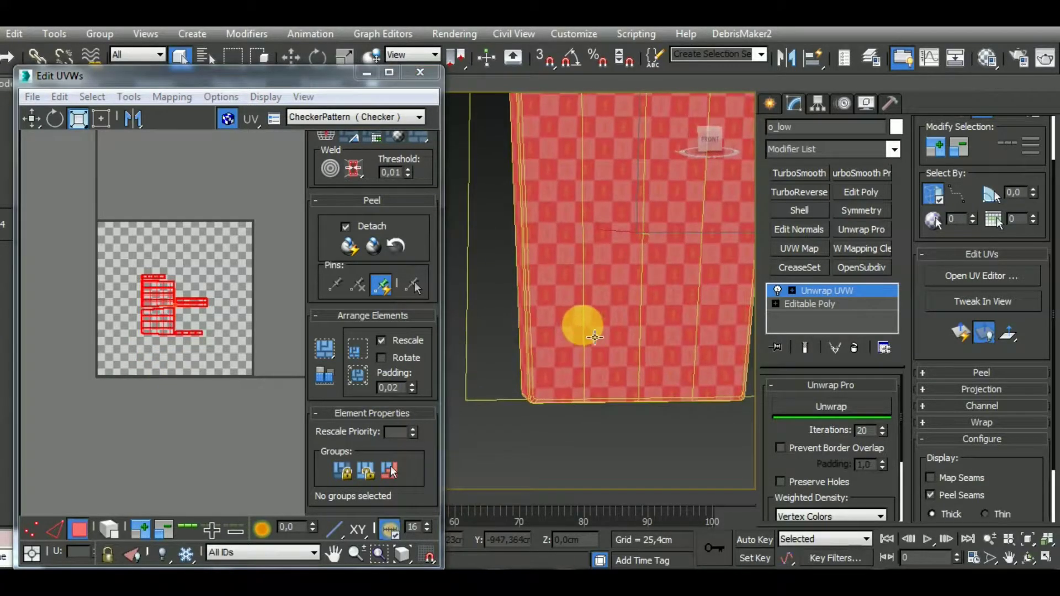
pyautogui.scroll(8, 593, 323)
pyautogui.scroll(-6, 576, 342)
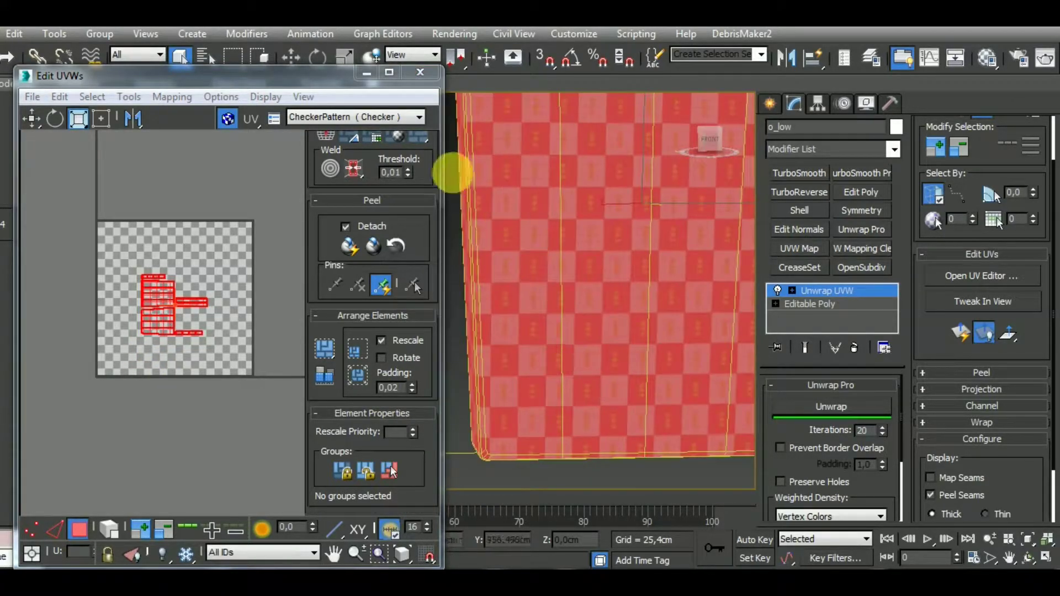
# Move the narrow UV strips so that they stack directly above the lowest strip beside the two large door shells.
pyautogui.moveTo(204, 377); pyautogui.dragTo(181, 426, button='middle')
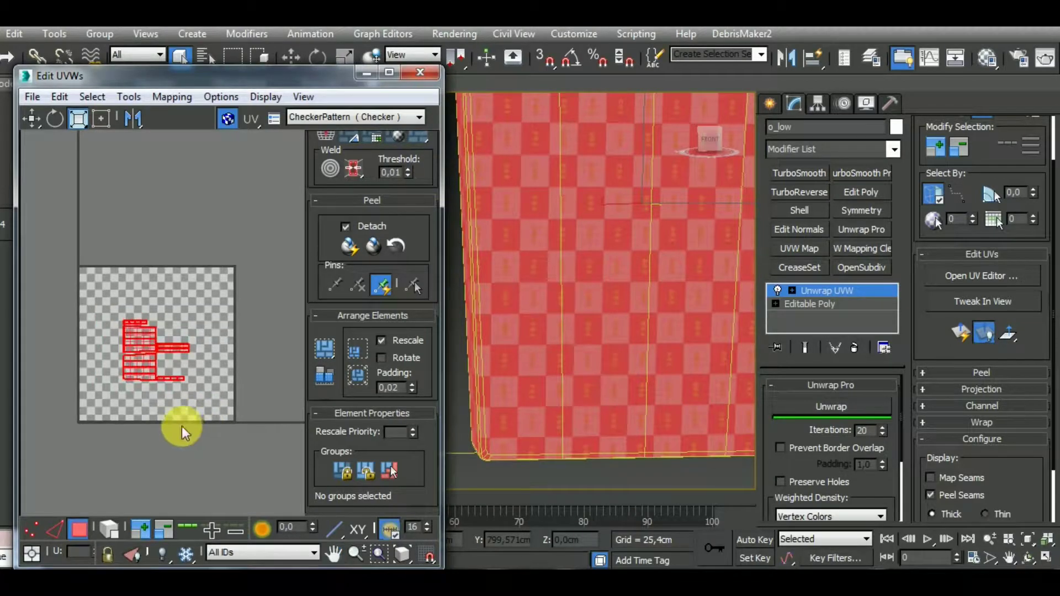
pyautogui.scroll(5, 157, 397)
pyautogui.click(29, 120)
pyautogui.hotkey('ctrl', 'z')
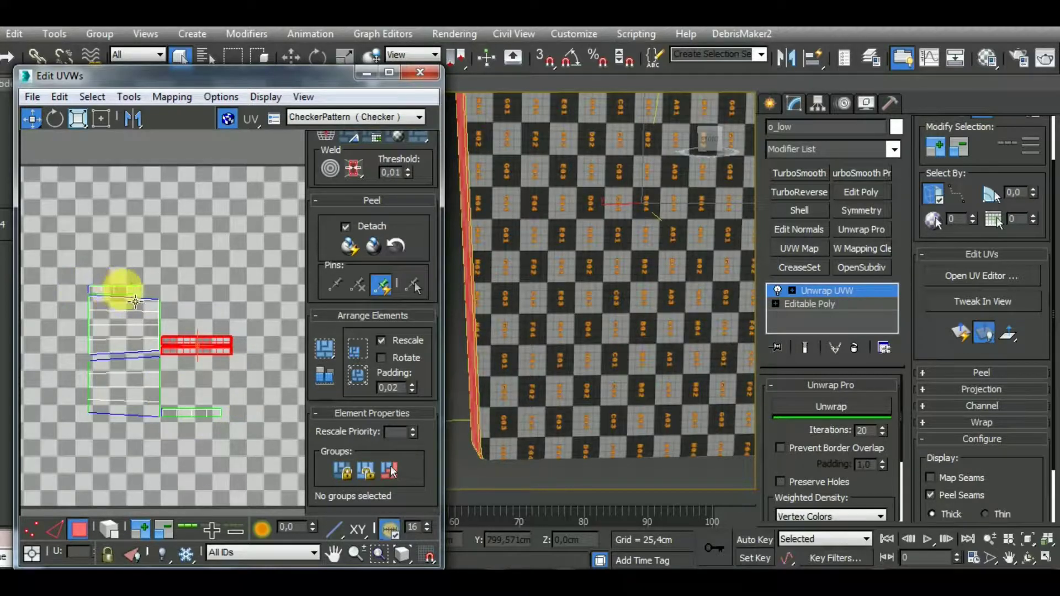
pyautogui.click(119, 289)
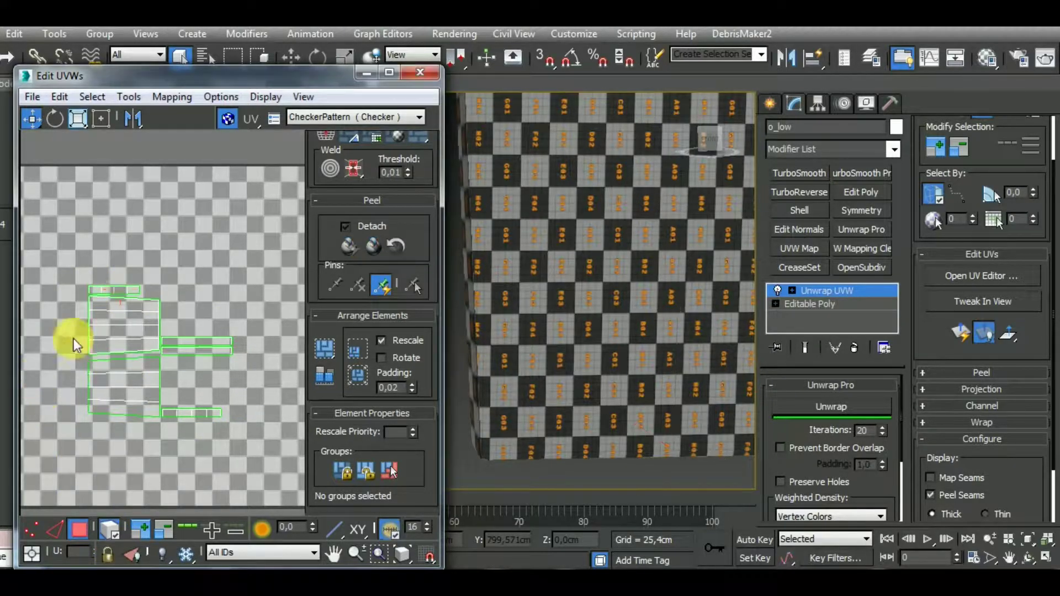
pyautogui.click(116, 290)
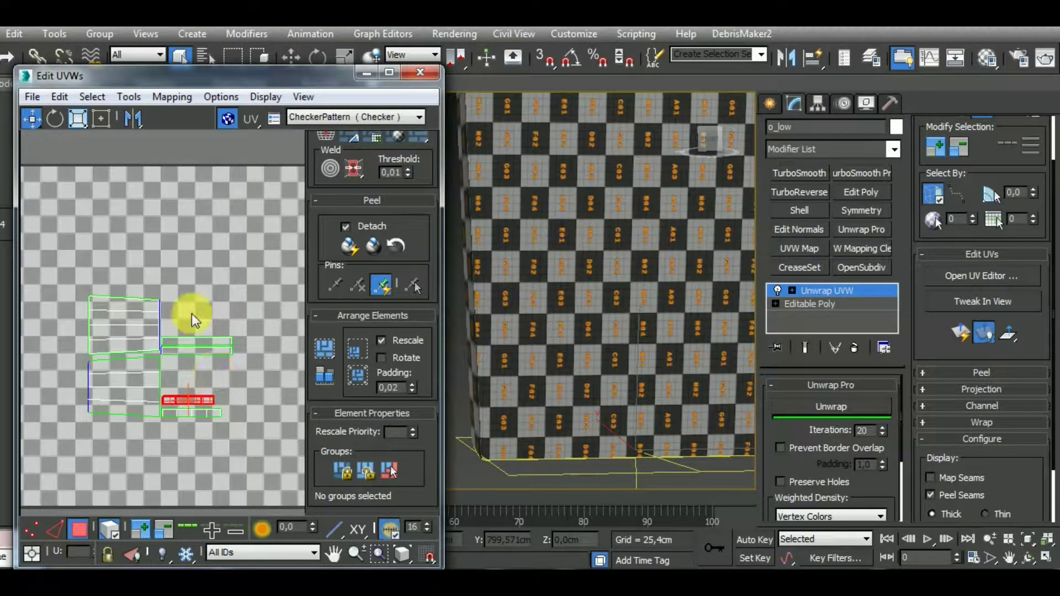
pyautogui.click(209, 347)
pyautogui.moveTo(209, 348); pyautogui.dragTo(210, 386)
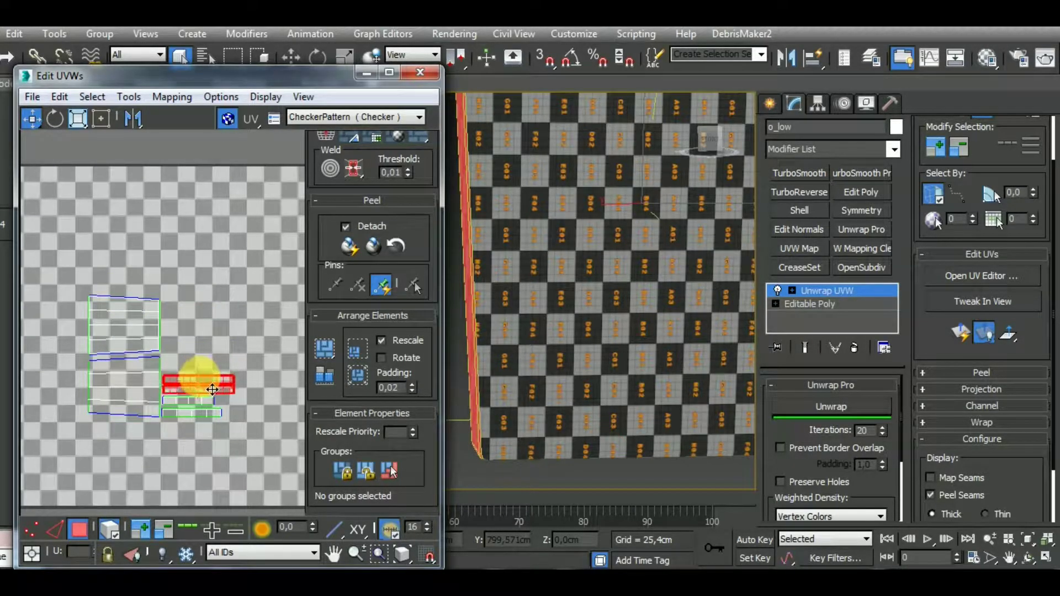
pyautogui.scroll(-2, 212, 389)
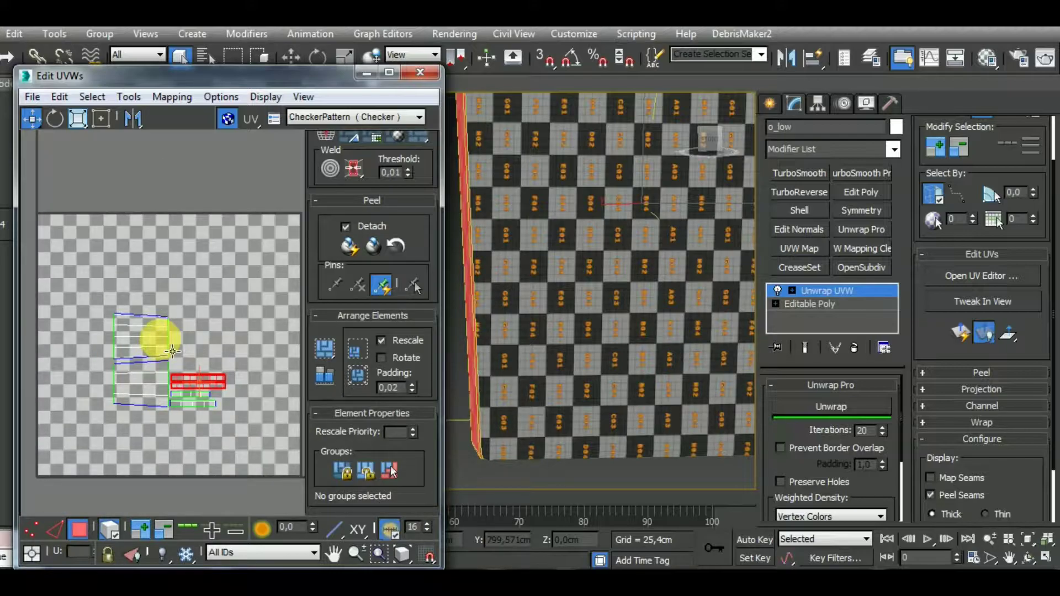
# Scale all of the lower door's UV shells down together and place them in the upper-left corner of the UV tile.
pyautogui.hotkey('ctrl', 'a')
pyautogui.scroll(-3, 213, 436)
pyautogui.click(78, 120)
pyautogui.moveTo(184, 381); pyautogui.dragTo(158, 360)
pyautogui.click(32, 119)
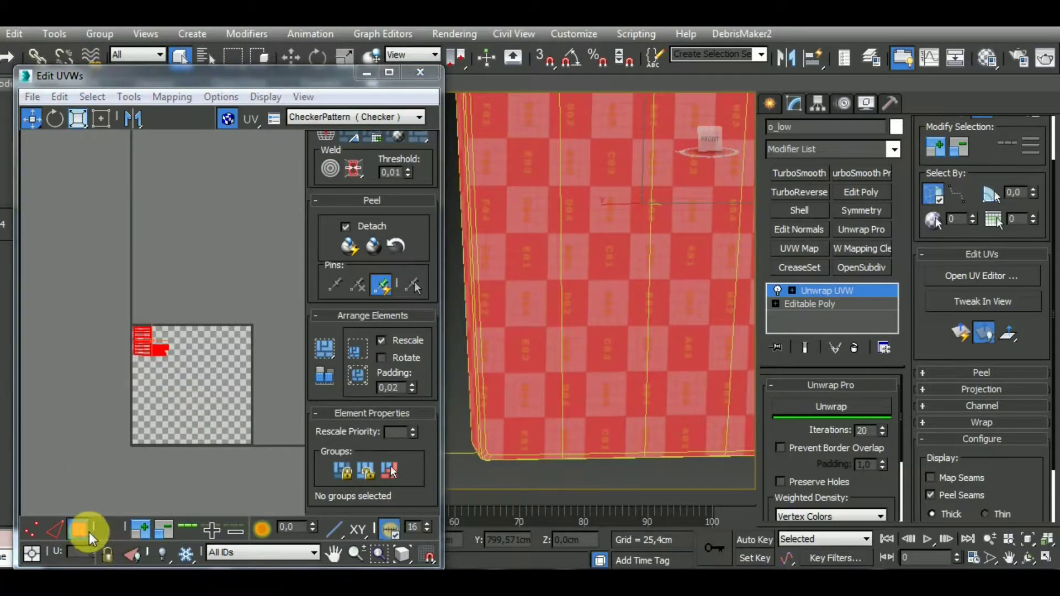
pyautogui.click(79, 529)
# Close the UV editor and exit isolation so the whole refrigerator is shown.
pyautogui.click(422, 75)
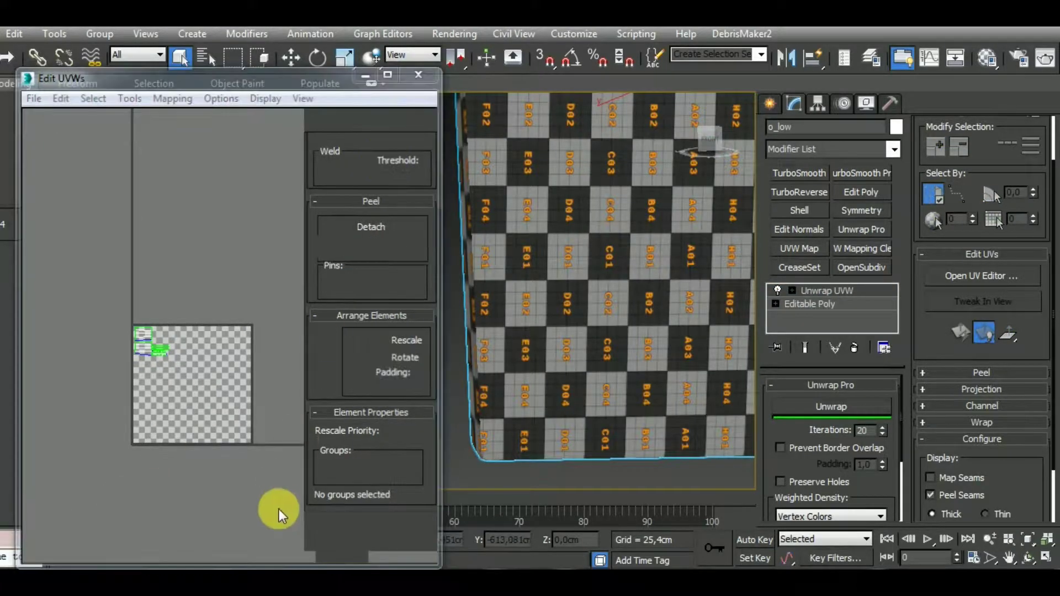
pyautogui.click(350, 539)
pyautogui.moveTo(501, 410); pyautogui.dragTo(522, 454, button='middle')
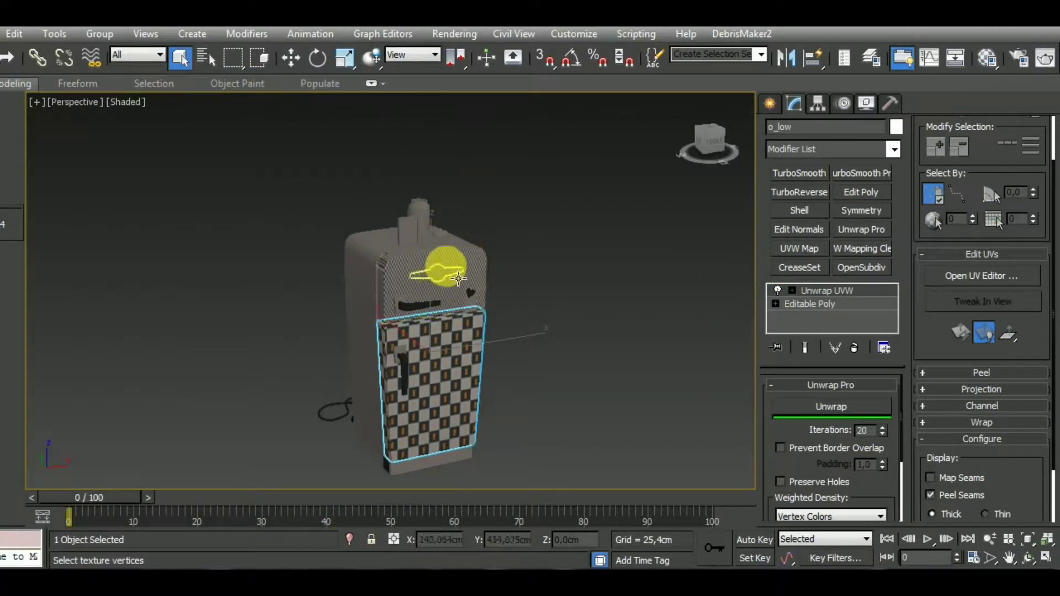
# Isolate the upper door, add an Unwrap UVW modifier with Map Seams off, and open its UV editor.
pyautogui.click(449, 264)
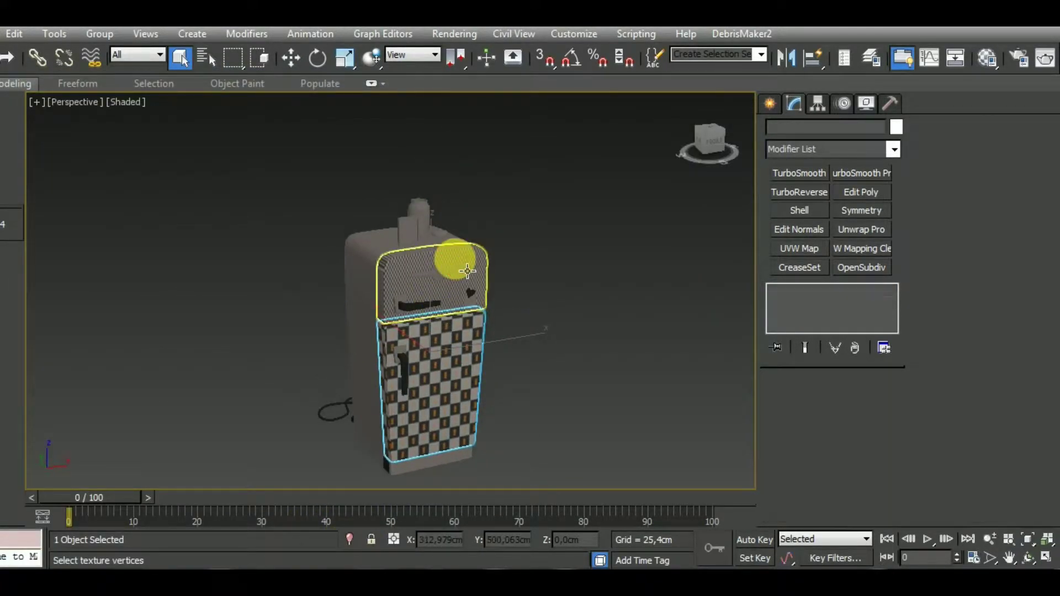
pyautogui.click(861, 231)
pyautogui.click(350, 539)
pyautogui.click(955, 409)
pyautogui.click(1016, 213)
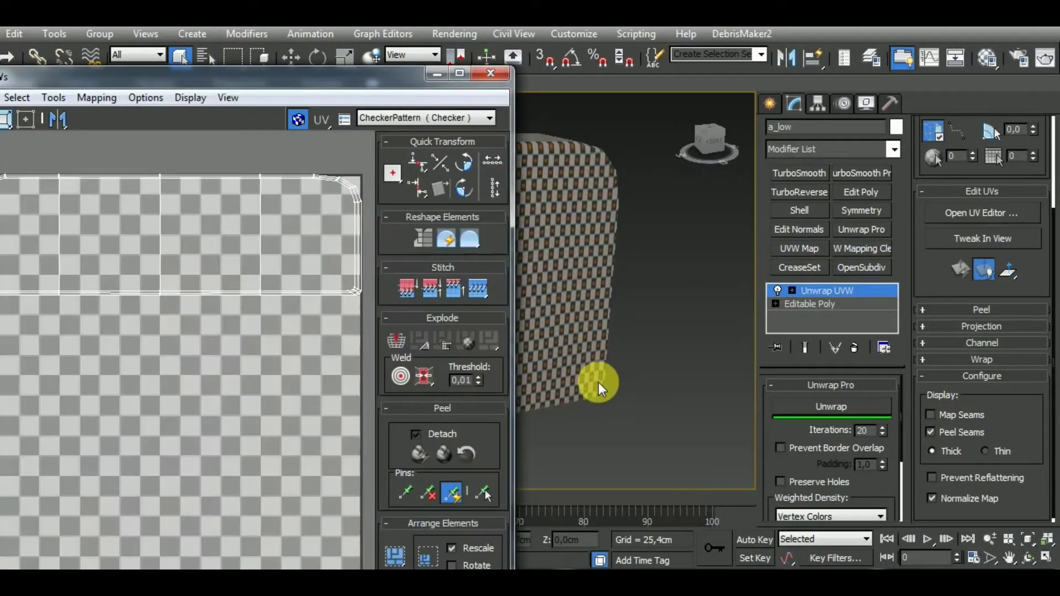
pyautogui.moveTo(327, 76); pyautogui.dragTo(350, 174)
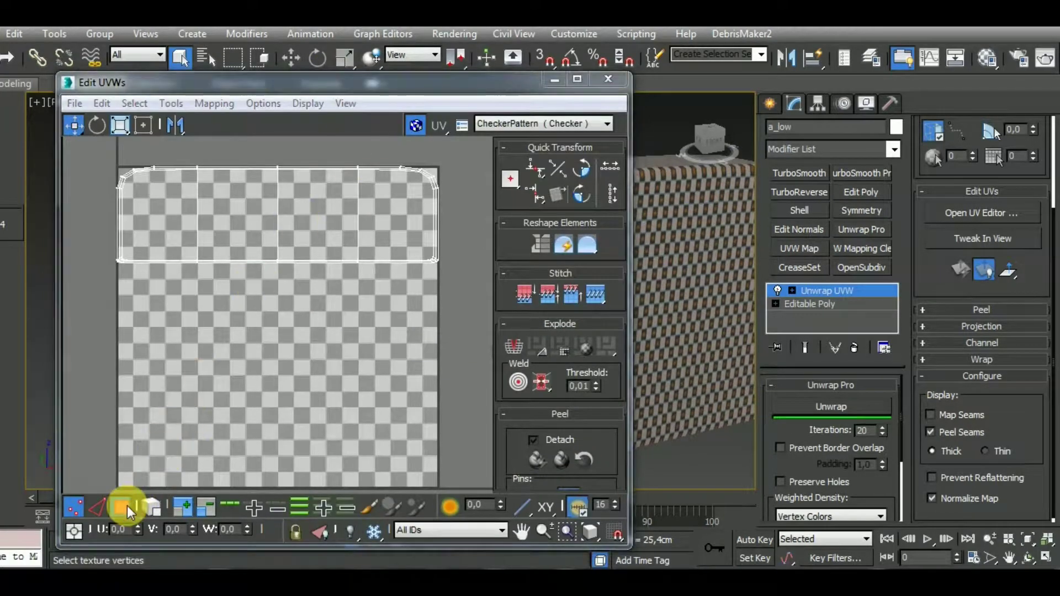
# Flatten all faces of the upper door with Normal Mapping set to Box Mapping and pack the UV shells.
pyautogui.scroll(-5, 230, 402)
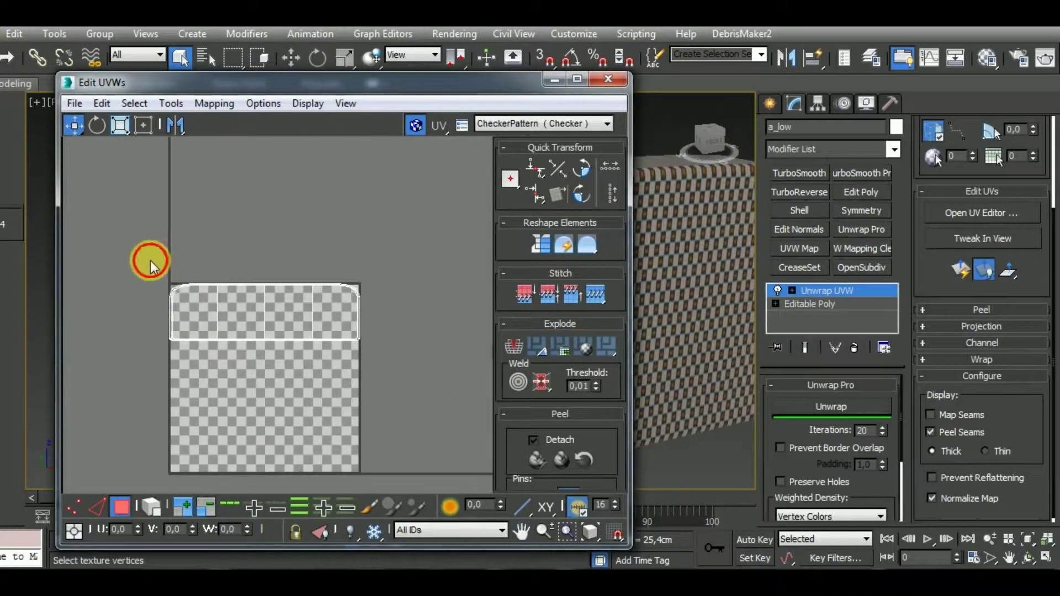
pyautogui.moveTo(150, 261); pyautogui.dragTo(459, 422)
pyautogui.click(223, 106)
pyautogui.click(239, 147)
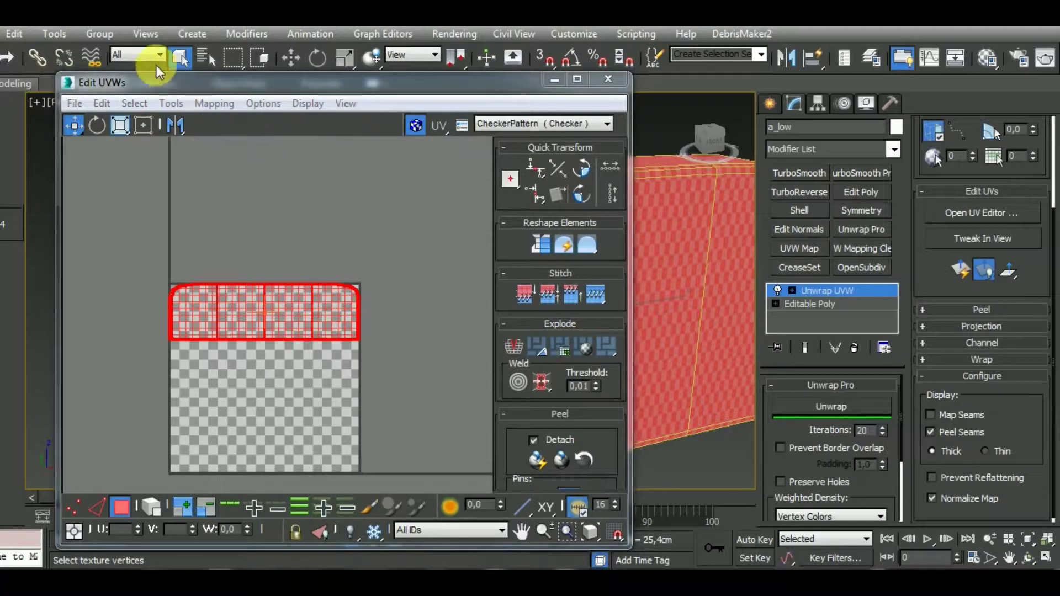
pyautogui.moveTo(118, 11); pyautogui.dragTo(213, 95)
pyautogui.click(182, 126)
pyautogui.click(134, 181)
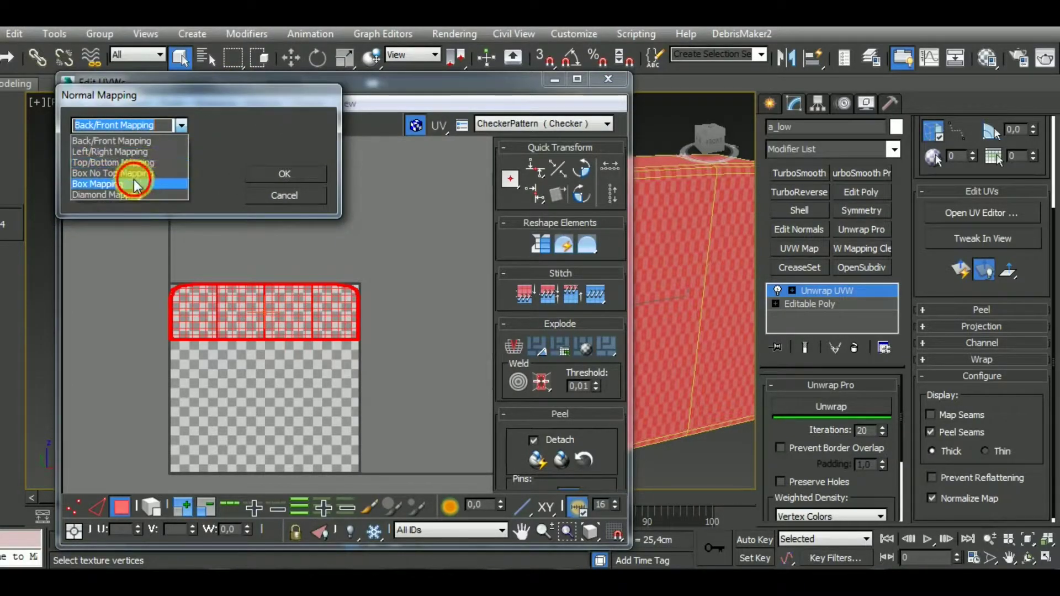
pyautogui.click(285, 173)
pyautogui.scroll(-5, 570, 260)
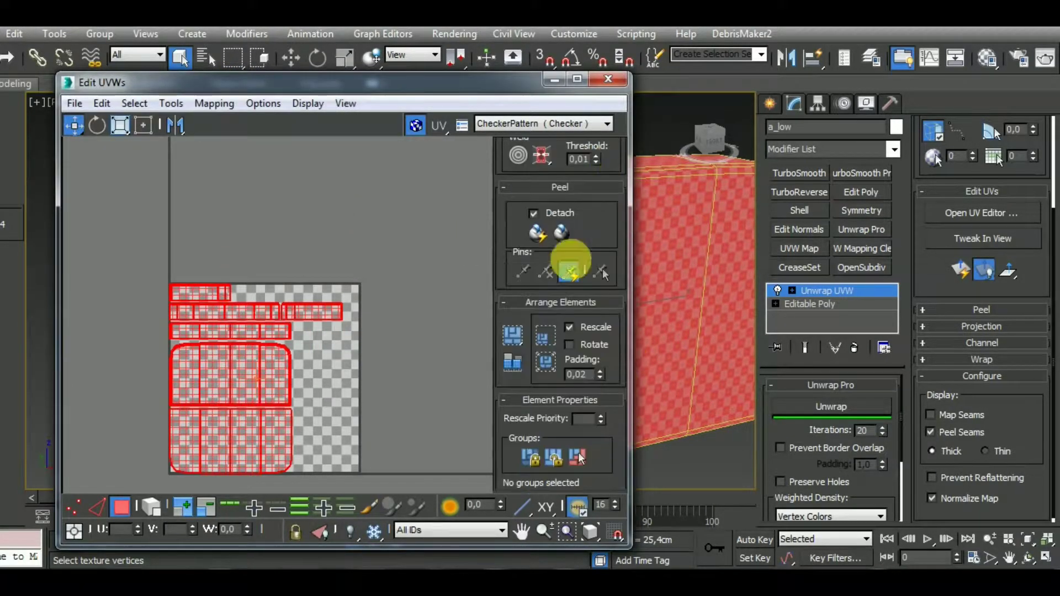
pyautogui.click(510, 334)
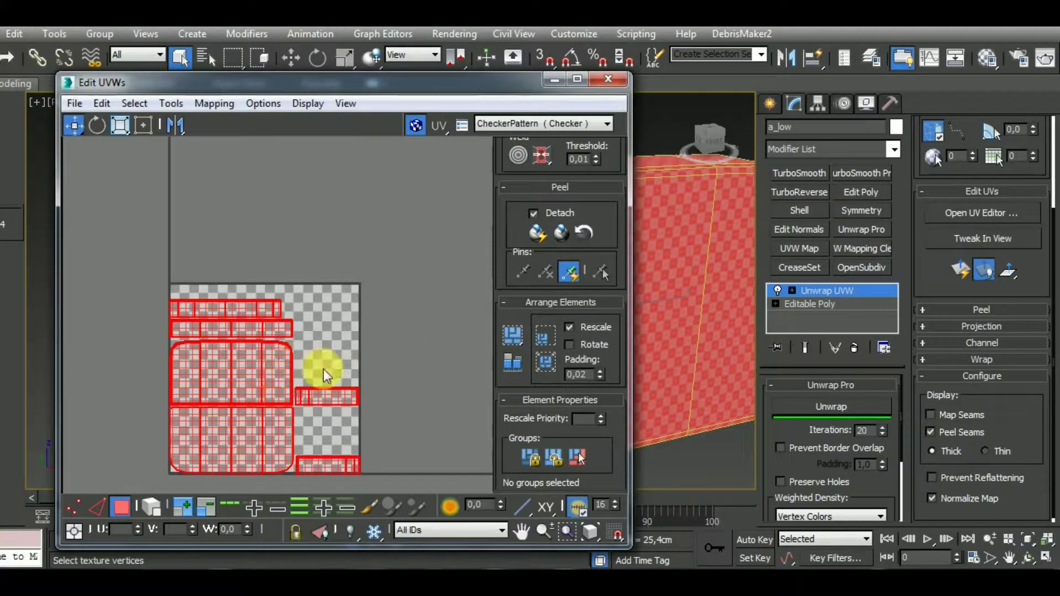
# Exit isolation and scale the upper door's UV shells down until their checker size matches the lower door.
pyautogui.moveTo(323, 369); pyautogui.dragTo(323, 338, button='middle')
pyautogui.click(126, 127)
pyautogui.moveTo(226, 310); pyautogui.dragTo(286, 486)
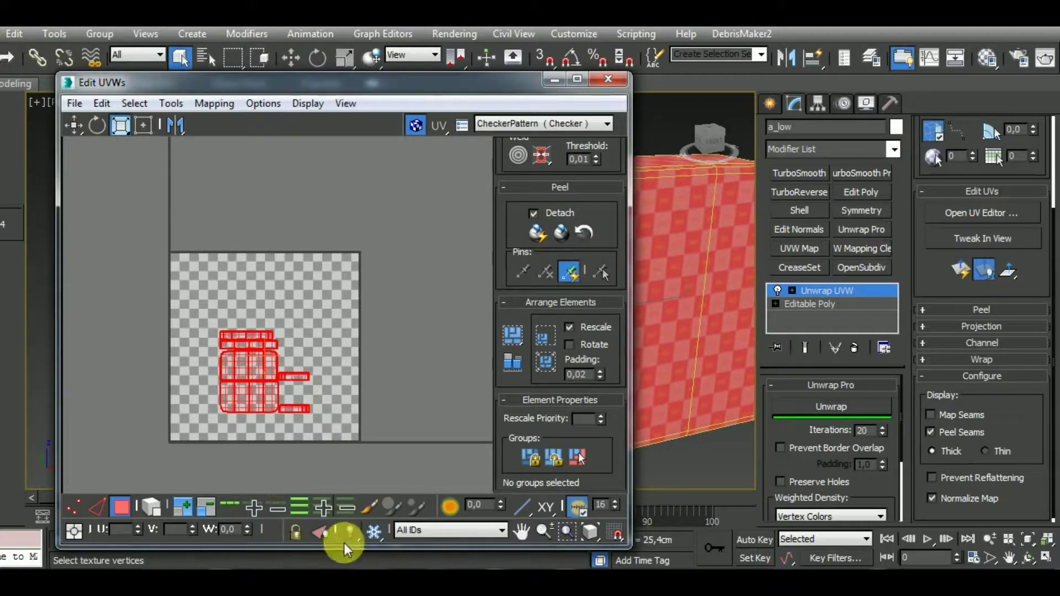
pyautogui.moveTo(349, 554); pyautogui.dragTo(338, 459)
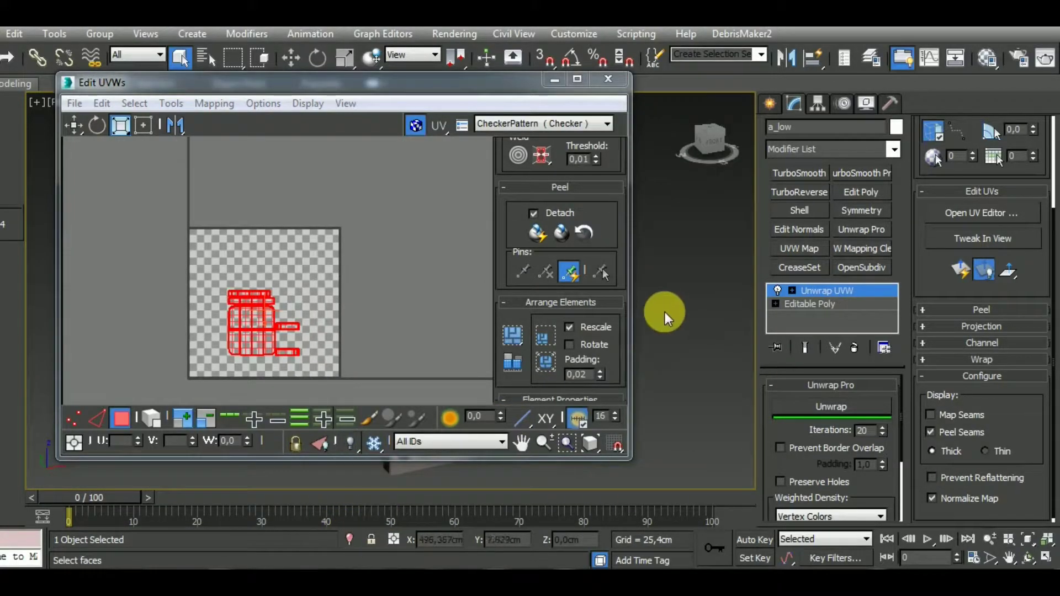
pyautogui.moveTo(628, 305); pyautogui.dragTo(397, 311)
pyautogui.keyDown('alt'); pyautogui.moveTo(608, 333); pyautogui.dragTo(577, 346, button='middle'); pyautogui.keyUp('alt')
pyautogui.scroll(5, 538, 307)
pyautogui.moveTo(173, 313); pyautogui.dragTo(214, 273, button='middle')
pyautogui.moveTo(190, 291); pyautogui.dragTo(203, 374)
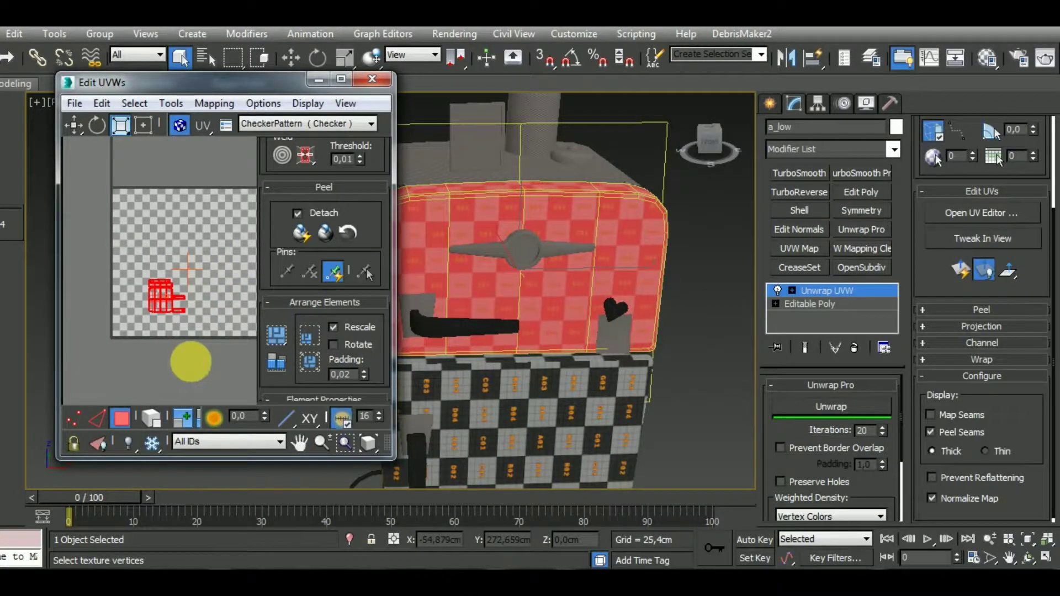
# Move the upper door's UV shells just outside the right edge of the UV tile and close the UV editor.
pyautogui.click(69, 126)
pyautogui.moveTo(165, 224); pyautogui.dragTo(116, 237, button='middle')
pyautogui.moveTo(99, 307); pyautogui.dragTo(238, 231)
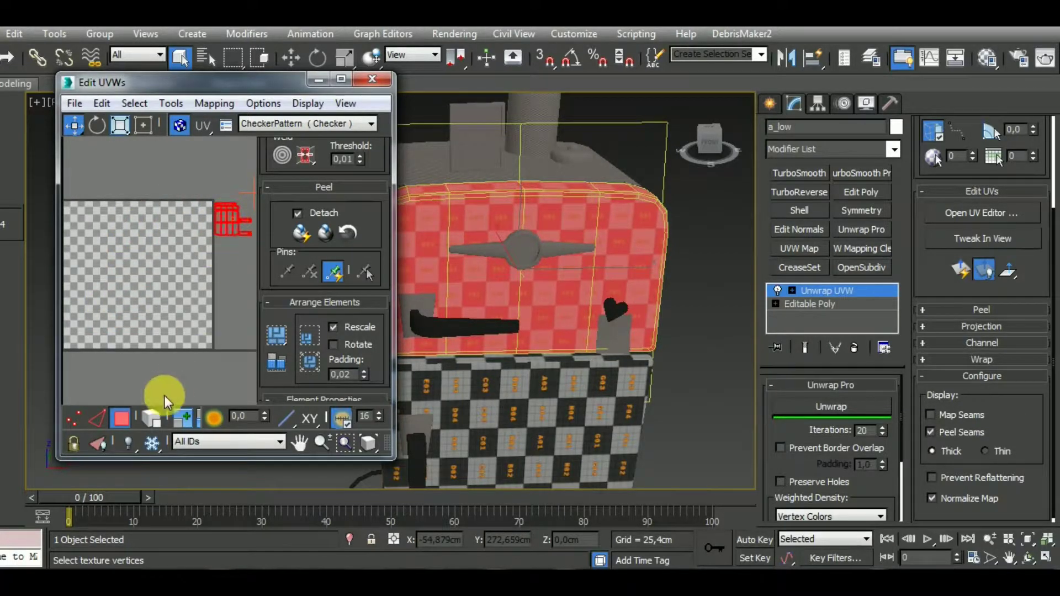
pyautogui.click(164, 395)
pyautogui.click(372, 79)
# Isolate the refrigerator body and switch it to polygon editing.
pyautogui.moveTo(587, 414); pyautogui.dragTo(513, 440, button='middle')
pyautogui.scroll(-5, 528, 341)
pyautogui.click(476, 453)
pyautogui.click(349, 540)
pyautogui.click(849, 404)
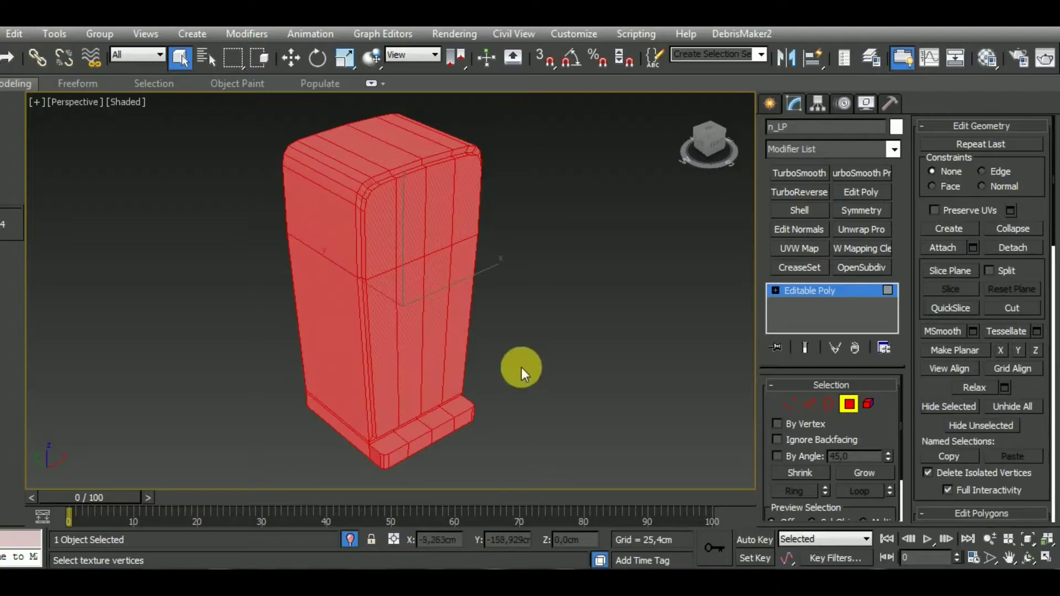
# Show edged faces and delete the body's large front polygons that lie hidden behind the two doors.
pyautogui.click(465, 335)
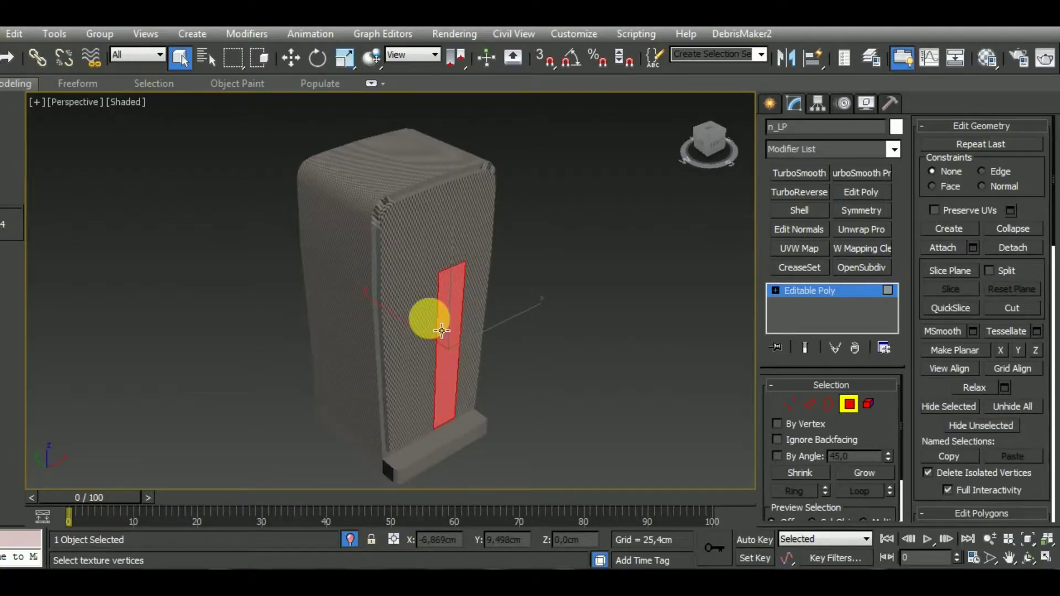
pyautogui.press('F4')
pyautogui.keyDown('ctrl'); pyautogui.click(443, 332); pyautogui.keyUp('ctrl')
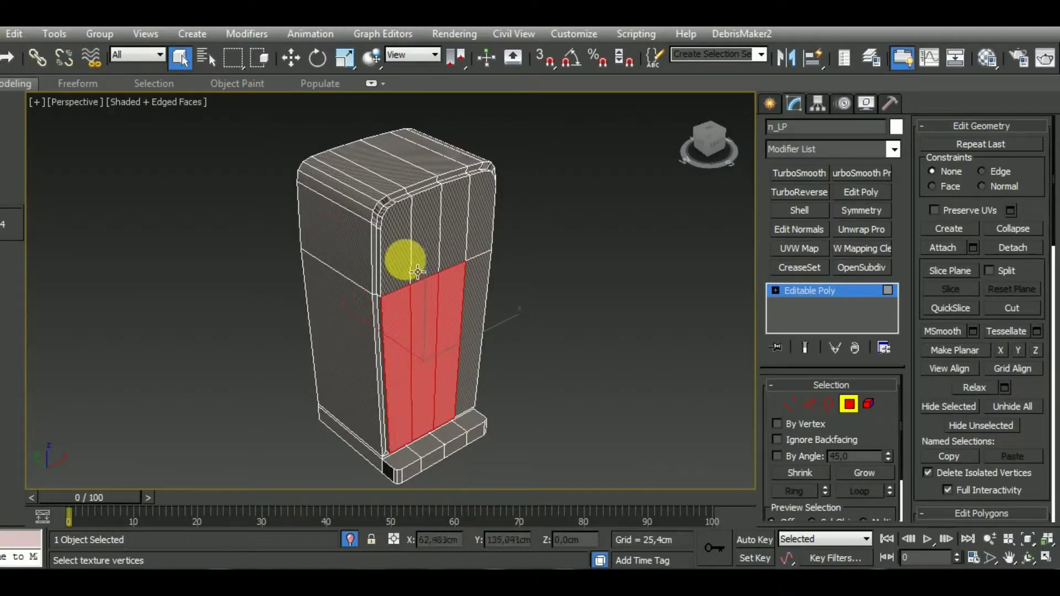
pyautogui.keyDown('ctrl'); pyautogui.click(486, 243); pyautogui.keyUp('ctrl')
pyautogui.keyDown('alt'); pyautogui.moveTo(562, 390); pyautogui.dragTo(563, 294, button='middle'); pyautogui.keyUp('alt')
pyautogui.scroll(5, 421, 378)
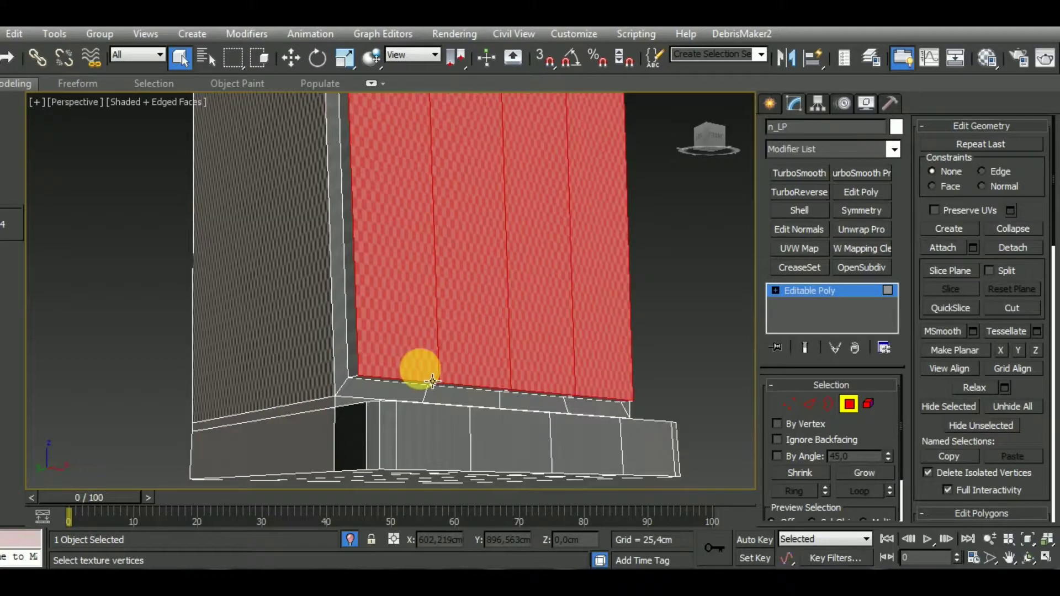
pyautogui.press('Delete')
# Exit isolation and examine the gaps between the doors and the opened front of the body.
pyautogui.scroll(-8, 421, 361)
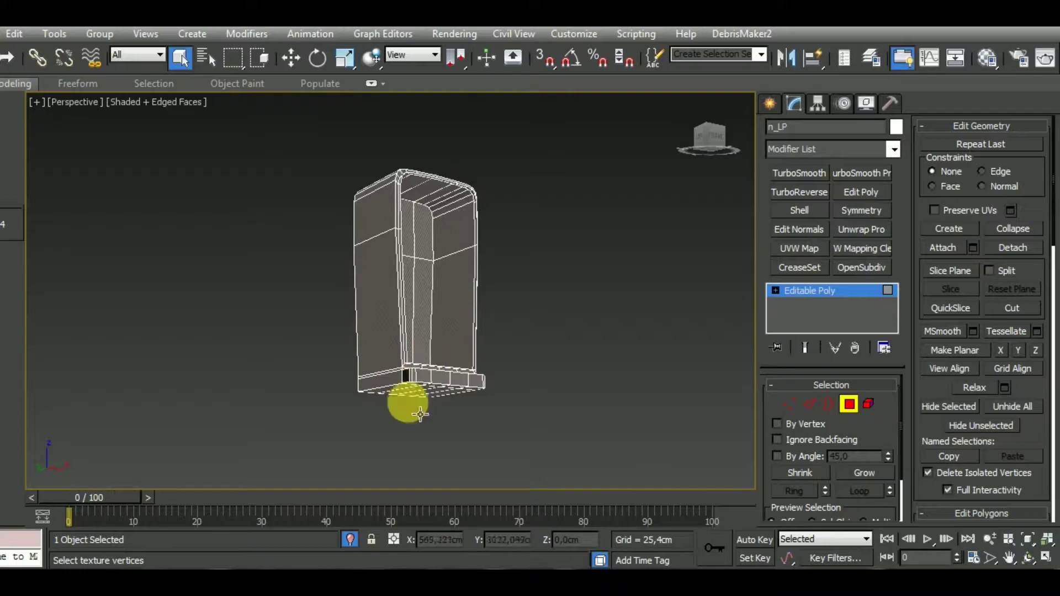
pyautogui.click(349, 539)
pyautogui.keyDown('alt'); pyautogui.moveTo(555, 371); pyautogui.dragTo(563, 395, button='middle'); pyautogui.keyUp('alt')
pyautogui.scroll(6, 495, 295)
pyautogui.scroll(5, 495, 295)
pyautogui.scroll(-5, 508, 280)
pyautogui.keyDown('alt'); pyautogui.moveTo(503, 279); pyautogui.dragTo(445, 370, button='middle'); pyautogui.keyUp('alt')
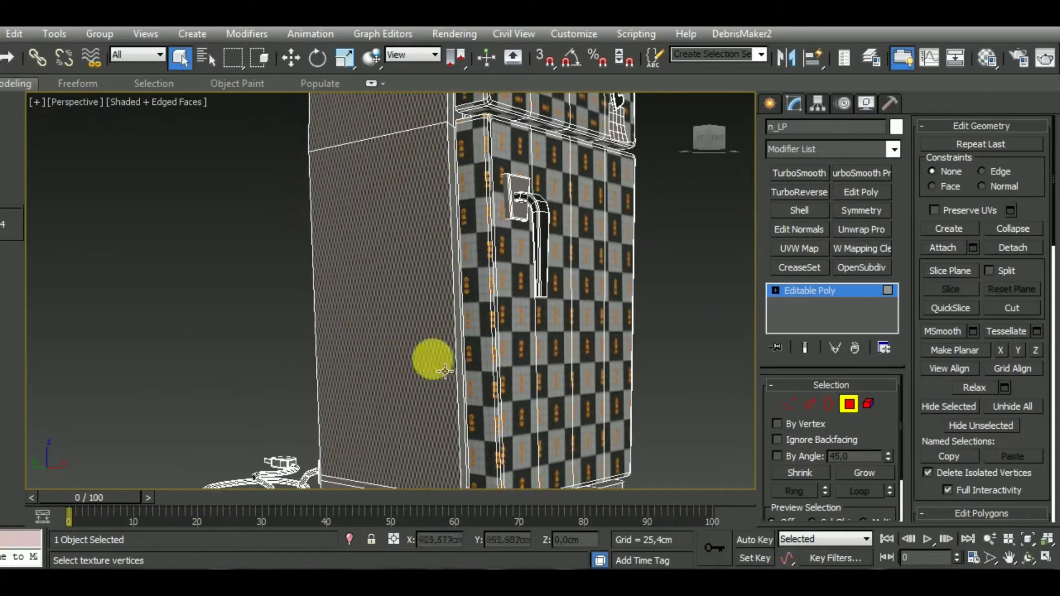
# Isolate the refrigerator body again, add an Unwrap UVW modifier with Map Seams off, and open its UV editor.
pyautogui.click(348, 540)
pyautogui.keyDown('alt'); pyautogui.moveTo(433, 485); pyautogui.dragTo(725, 416, button='middle'); pyautogui.keyUp('alt')
pyautogui.click(861, 229)
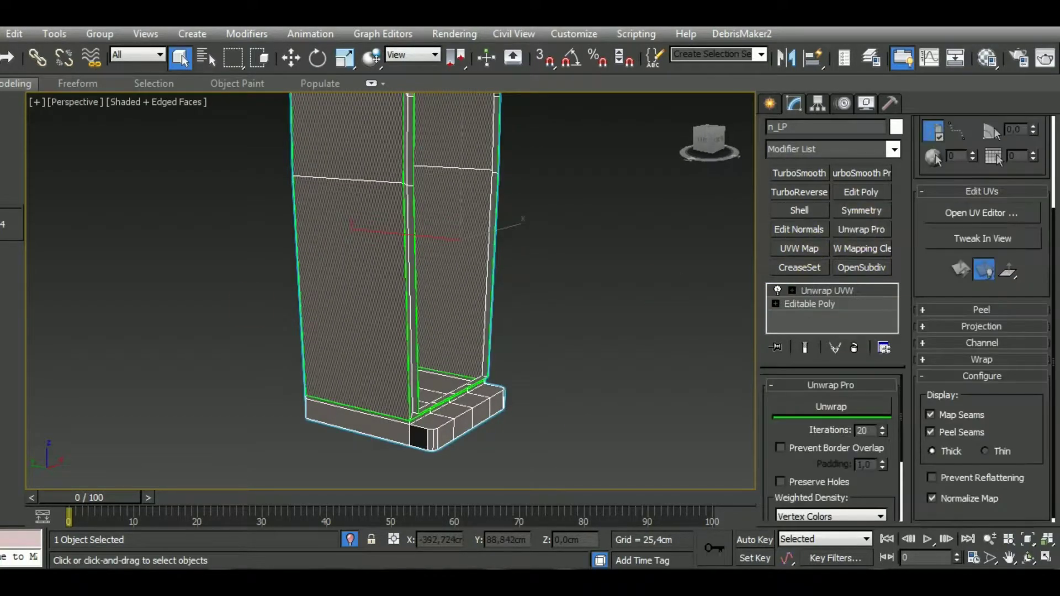
pyautogui.click(949, 418)
pyautogui.click(988, 214)
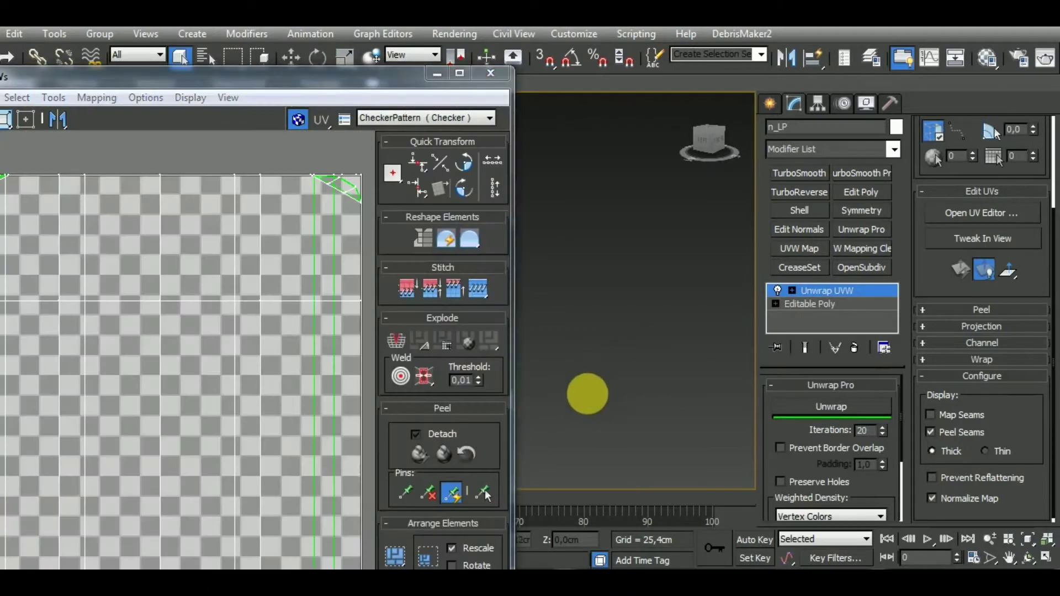
# Select all of the refrigerator body's UV polygons and apply box-type Normal Mapping to them.
pyautogui.moveTo(587, 393); pyautogui.dragTo(787, 425, button='middle')
pyautogui.click(314, 98)
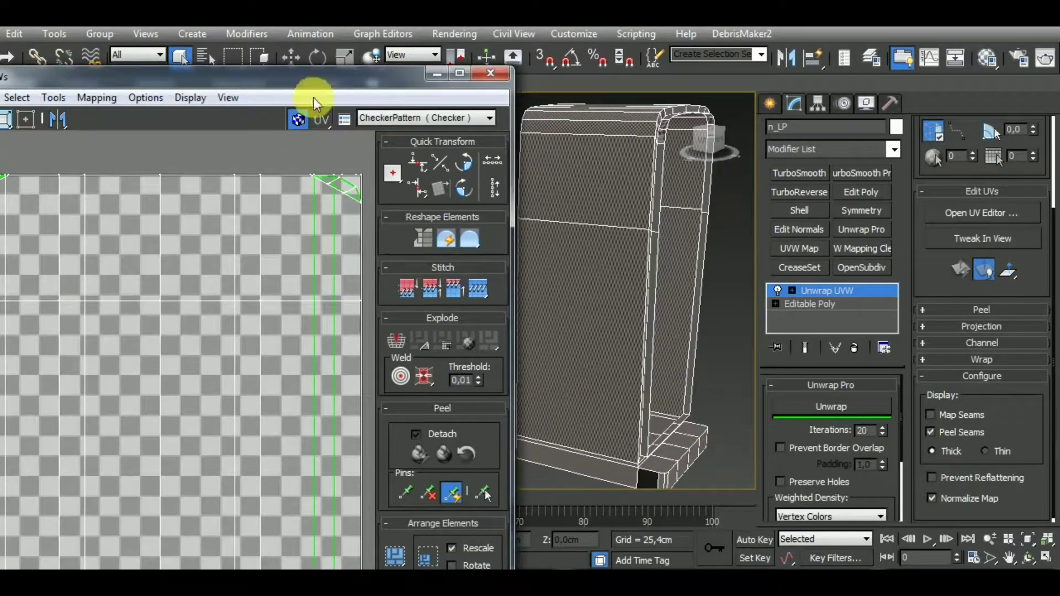
pyautogui.moveTo(326, 77); pyautogui.dragTo(372, 114)
pyautogui.scroll(-10, 288, 287)
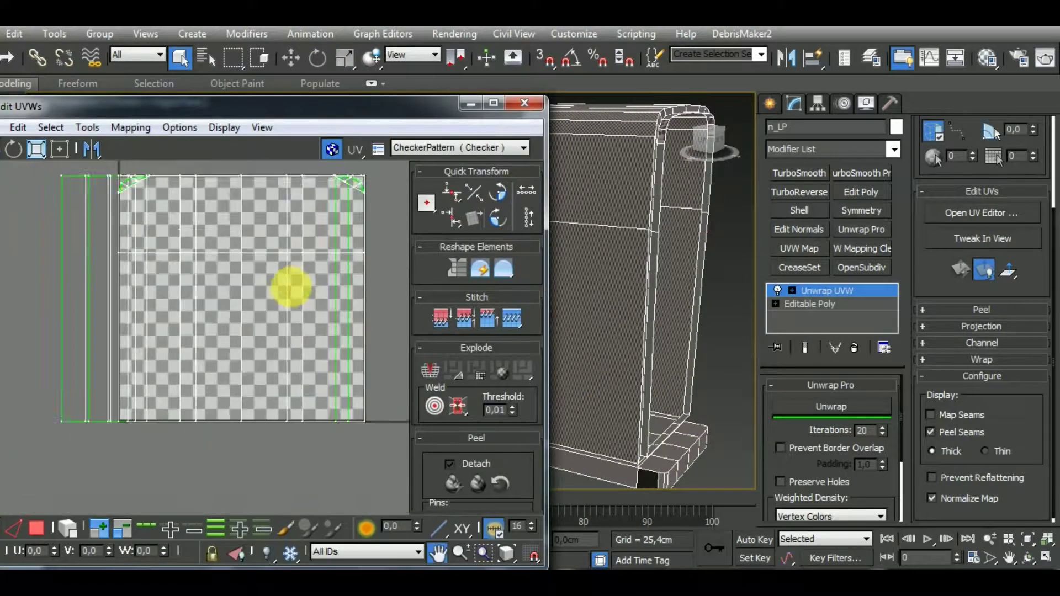
pyautogui.click(36, 527)
pyautogui.moveTo(349, 382); pyautogui.dragTo(234, 279)
pyautogui.click(179, 128)
pyautogui.click(131, 128)
pyautogui.click(166, 172)
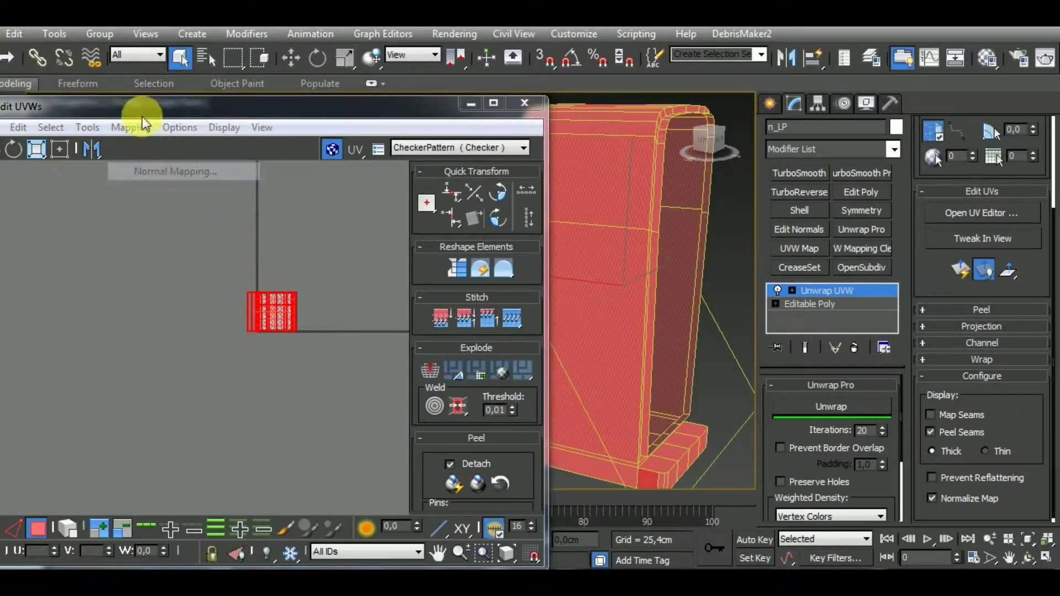
pyautogui.click(145, 129)
pyautogui.click(104, 190)
pyautogui.click(246, 177)
# Pack the mapped UV shells with Rescale on, and scale the whole layout down to enlarge the checker pattern.
pyautogui.scroll(-5, 531, 419)
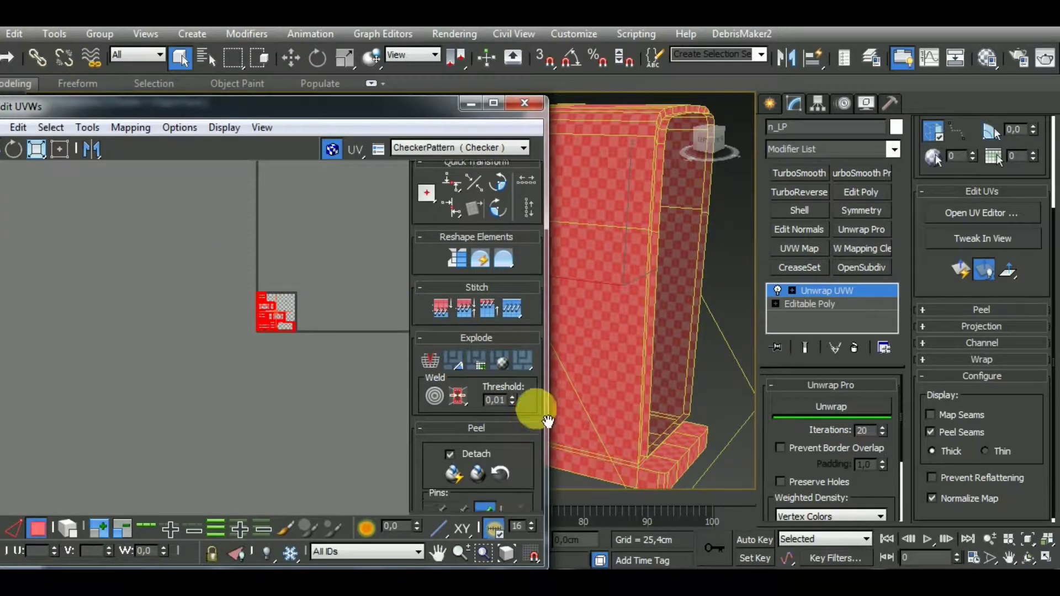
pyautogui.click(424, 349)
pyautogui.moveTo(690, 376); pyautogui.dragTo(711, 333, button='middle')
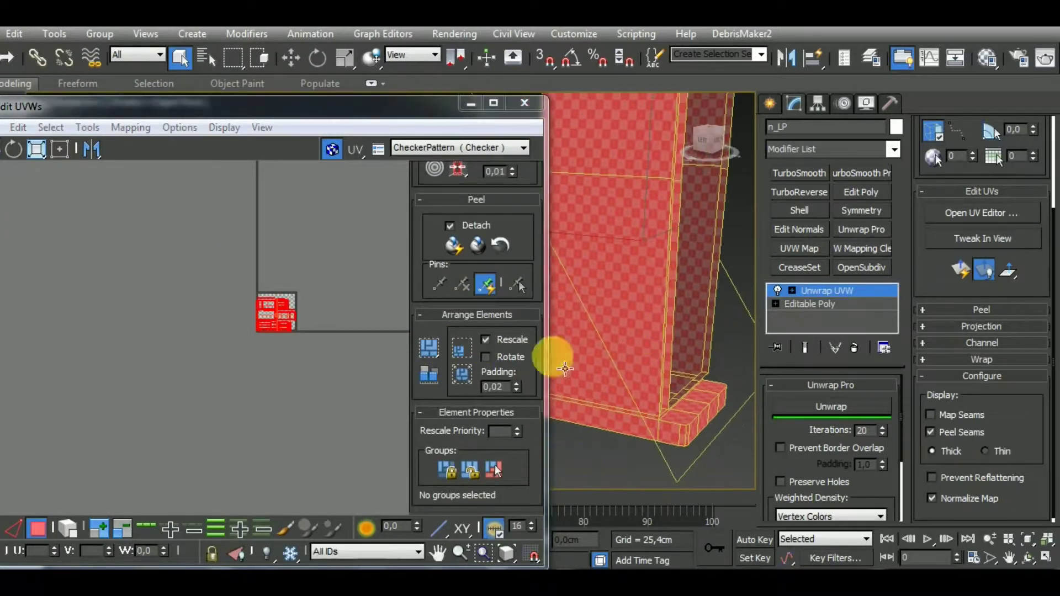
pyautogui.click(40, 156)
pyautogui.moveTo(289, 316); pyautogui.dragTo(324, 440)
pyautogui.keyDown('alt'); pyautogui.moveTo(640, 370); pyautogui.dragTo(638, 414, button='middle'); pyautogui.keyUp('alt')
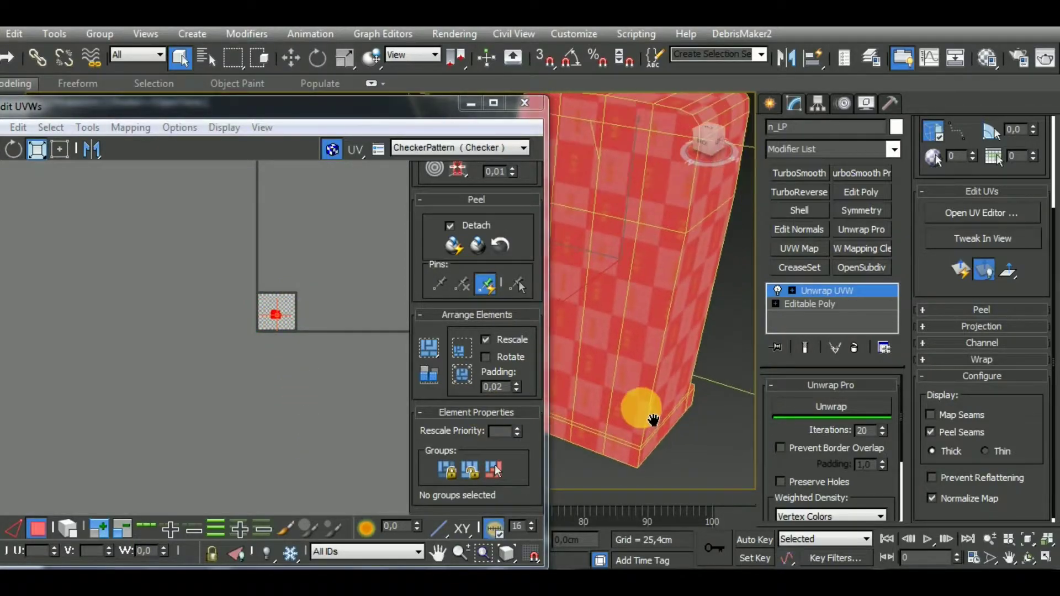
pyautogui.click(390, 422)
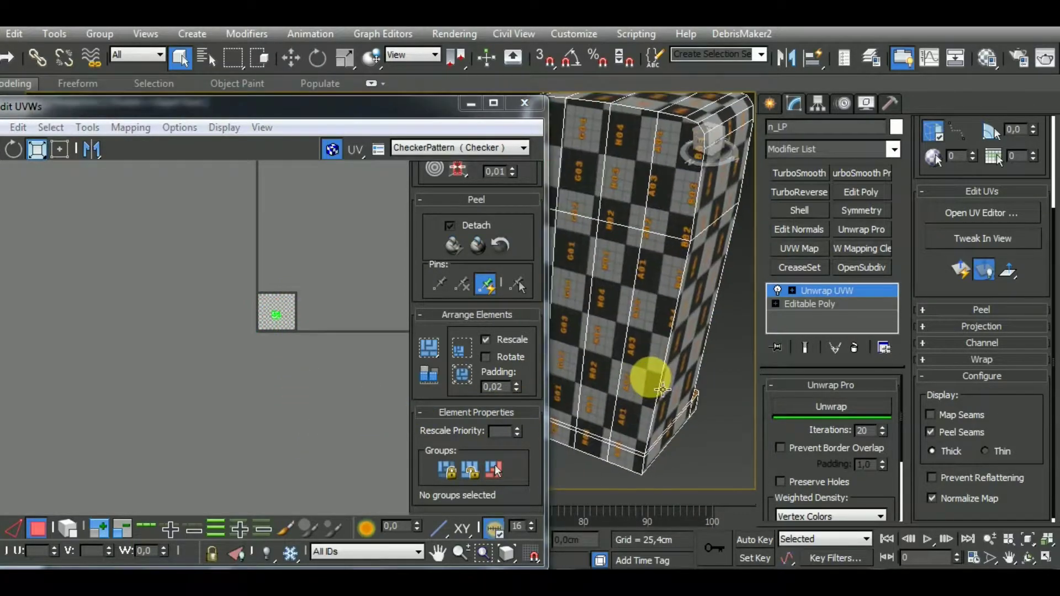
# Hide the edged faces and examine the checker pattern across the body's sides, interior and base for distortion.
pyautogui.scroll(5, 635, 347)
pyautogui.press('F4')
pyautogui.scroll(-5, 629, 331)
pyautogui.scroll(-5, 644, 341)
pyautogui.keyDown('alt'); pyautogui.moveTo(690, 363); pyautogui.dragTo(479, 343, button='middle'); pyautogui.keyUp('alt')
pyautogui.scroll(5, 629, 386)
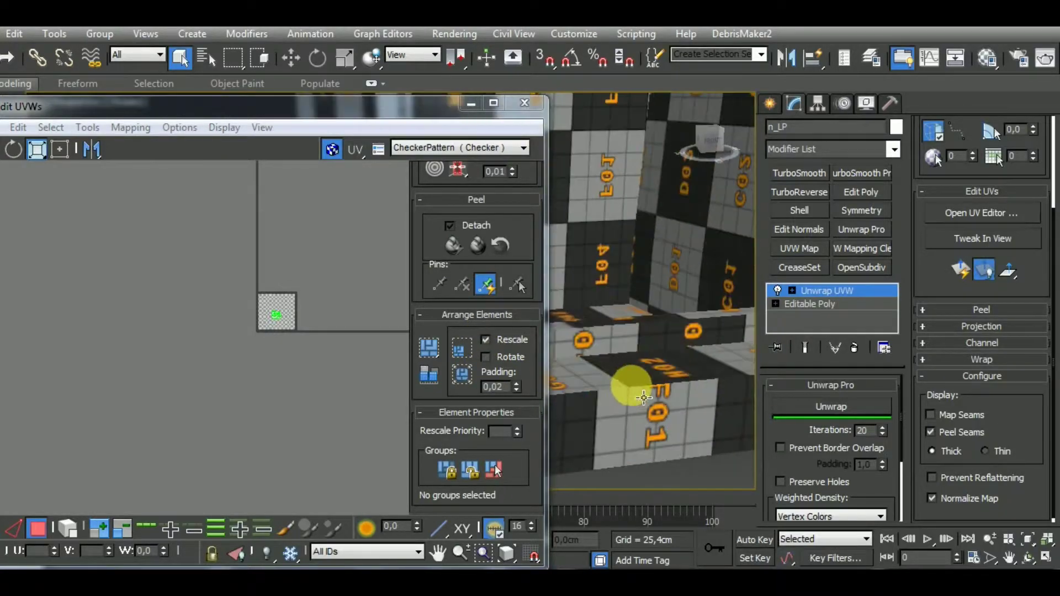
pyautogui.scroll(-2, 627, 386)
# Scale the body's whole UV layout up moderately to make the checker pattern finer.
pyautogui.scroll(3, 290, 331)
pyautogui.scroll(4, 287, 323)
pyautogui.moveTo(307, 221); pyautogui.dragTo(183, 332)
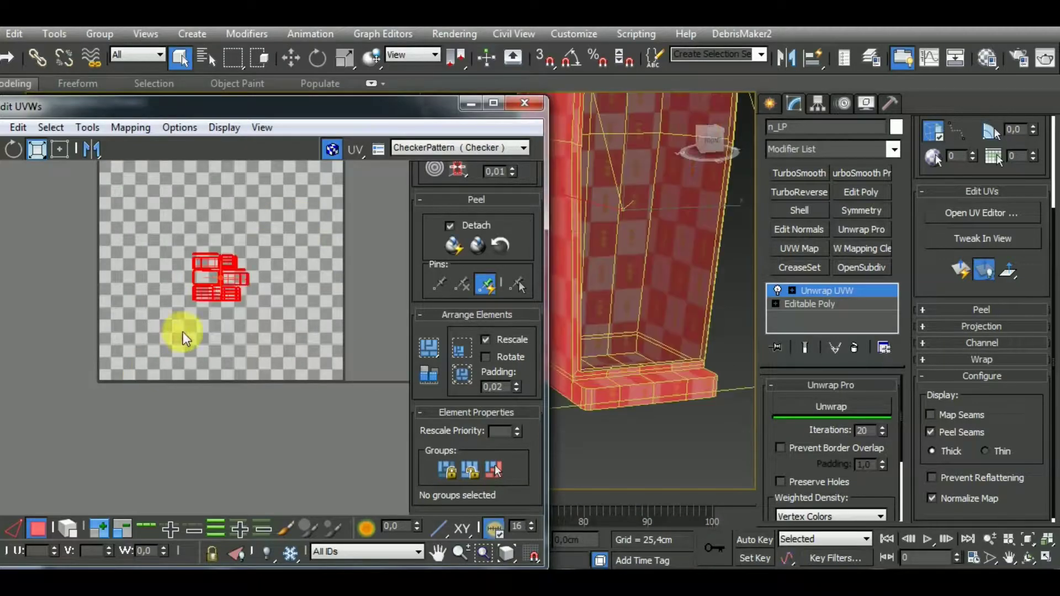
pyautogui.moveTo(229, 283); pyautogui.dragTo(235, 252)
pyautogui.keyDown('alt'); pyautogui.moveTo(613, 417); pyautogui.dragTo(632, 461, button='middle'); pyautogui.keyUp('alt')
pyautogui.click(631, 461)
# Examine the rescaled checker pattern along the body's side, base and rounded edges.
pyautogui.scroll(6, 638, 420)
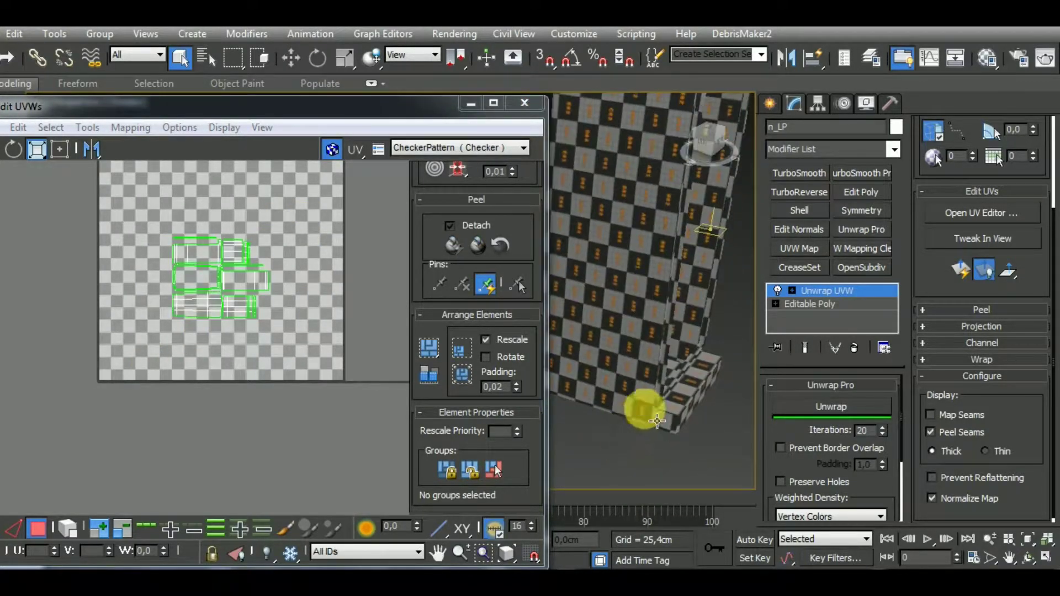
pyautogui.moveTo(290, 226); pyautogui.dragTo(104, 392)
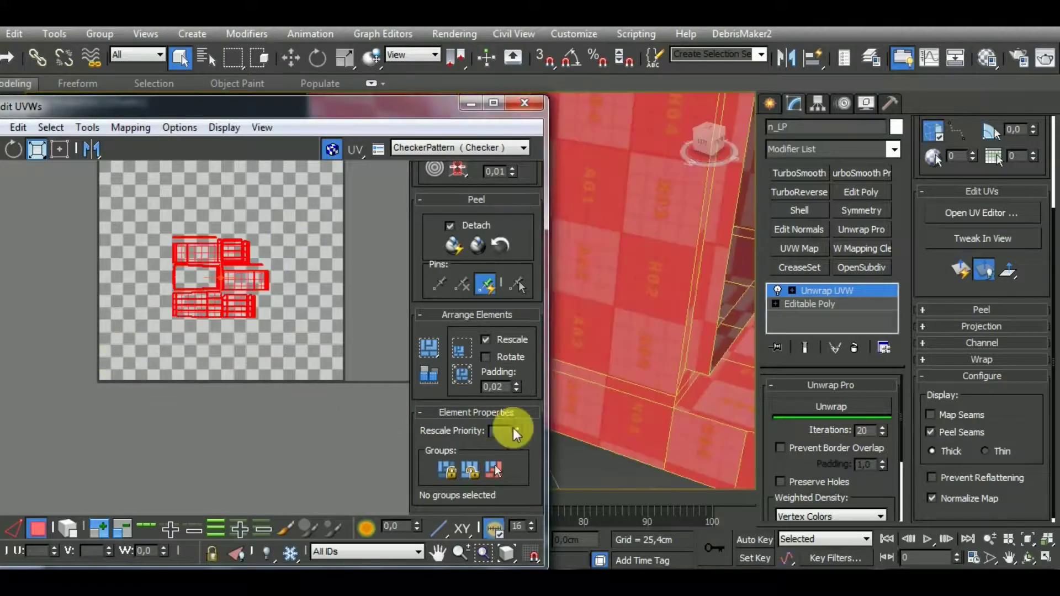
pyautogui.scroll(-5, 646, 409)
pyautogui.keyDown('alt'); pyautogui.moveTo(650, 404); pyautogui.dragTo(646, 454, button='middle'); pyautogui.keyUp('alt')
pyautogui.scroll(-5, 633, 433)
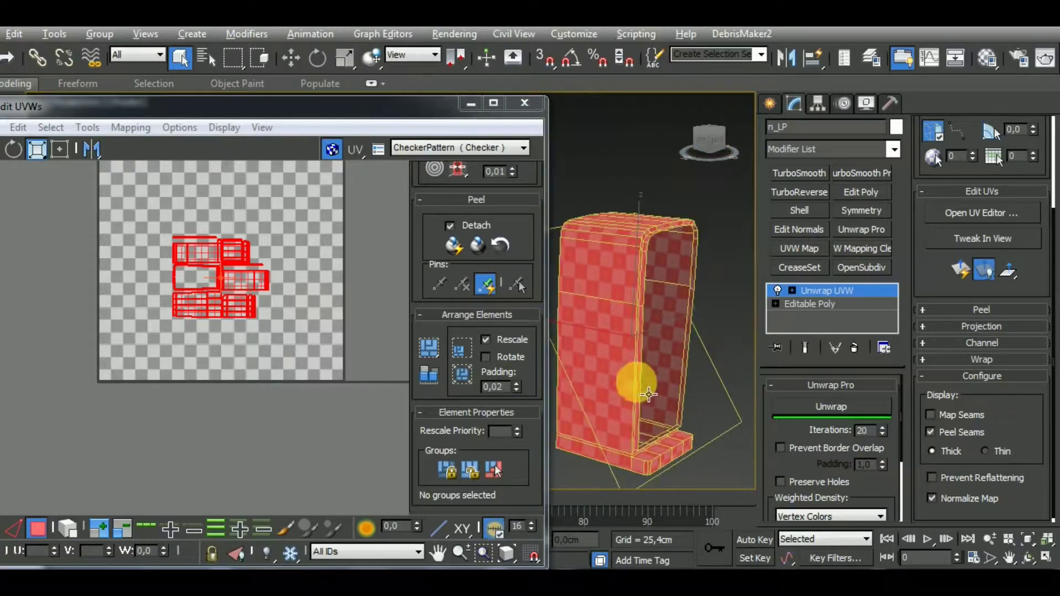
pyautogui.keyDown('alt'); pyautogui.moveTo(637, 383); pyautogui.dragTo(620, 425, button='middle'); pyautogui.keyUp('alt')
pyautogui.scroll(6, 614, 279)
# Turn on selection by UV element and move the body's large side-panel shell below the other shells.
pyautogui.click(67, 527)
pyautogui.click(177, 428)
pyautogui.click(668, 289)
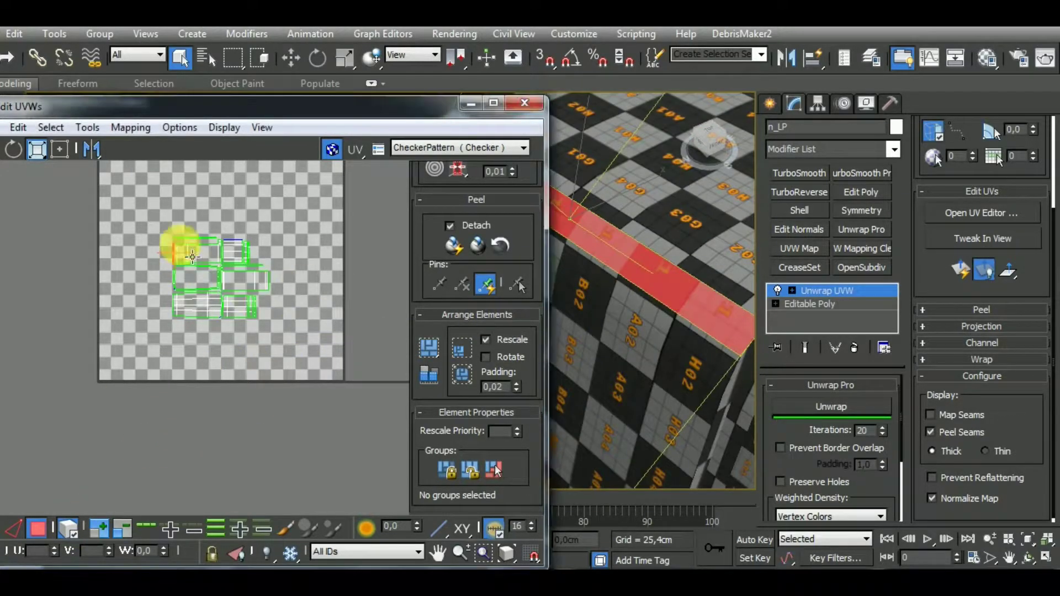
pyautogui.scroll(3, 192, 257)
pyautogui.click(580, 303)
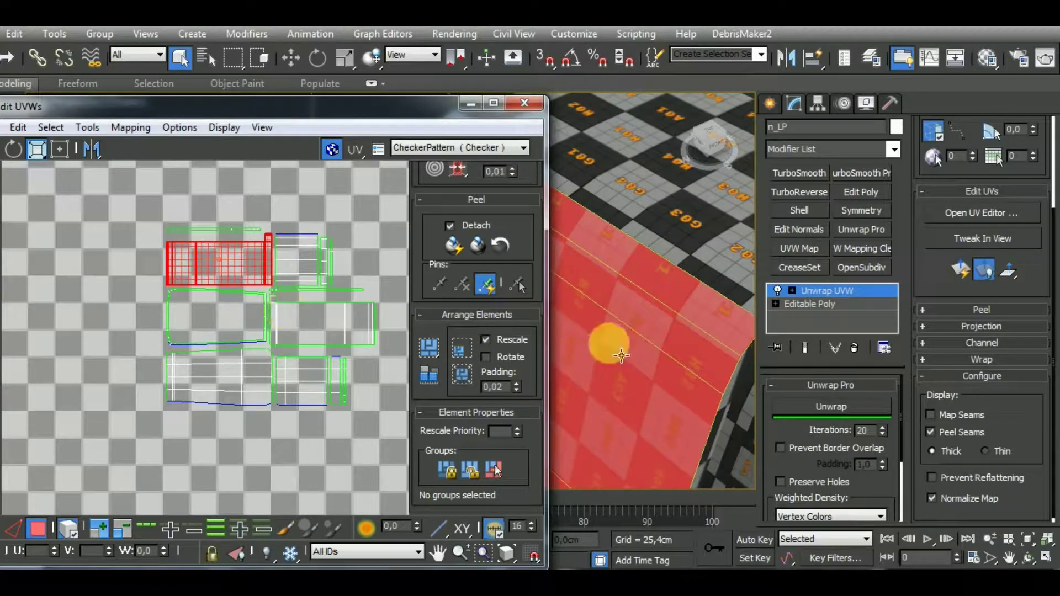
pyautogui.scroll(-7, 649, 278)
pyautogui.keyDown('alt'); pyautogui.moveTo(649, 291); pyautogui.dragTo(599, 445, button='middle'); pyautogui.keyUp('alt')
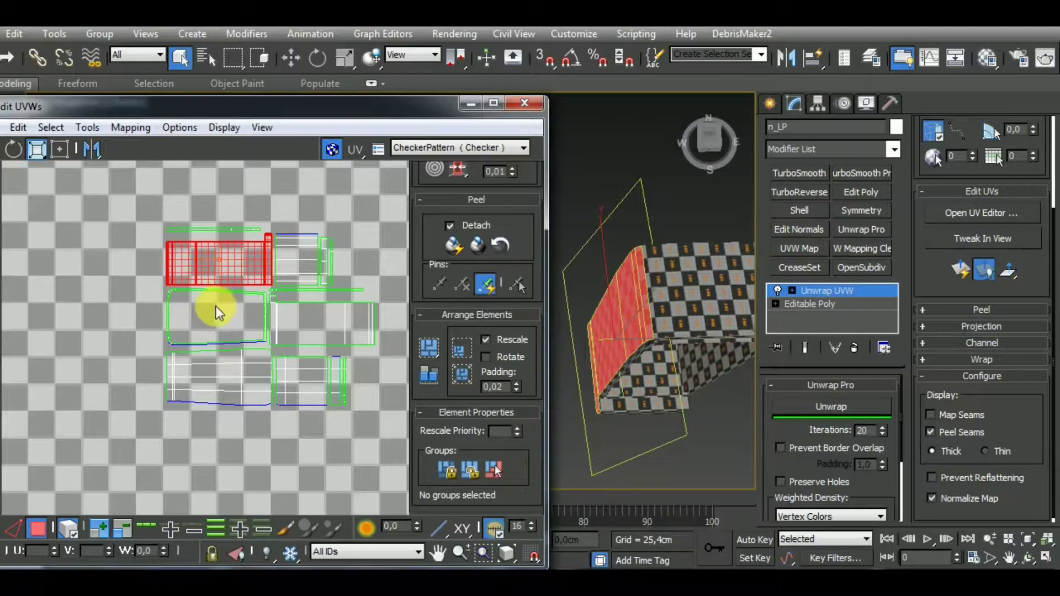
pyautogui.click(168, 251)
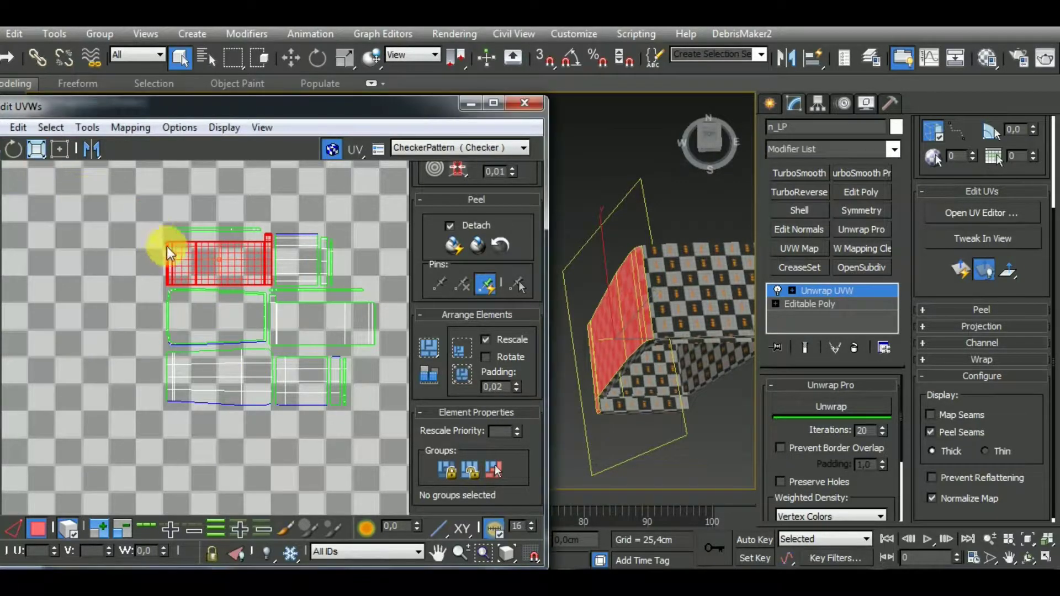
pyautogui.moveTo(216, 269); pyautogui.dragTo(224, 466)
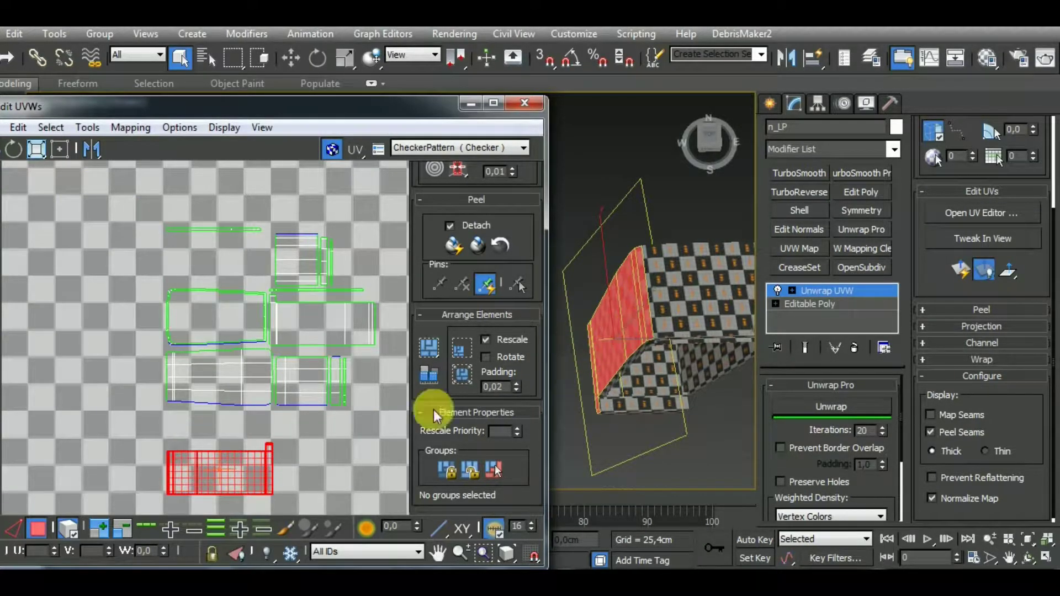
# Check which UV shell adjoins the separated side panel along the body's rounded top edge.
pyautogui.click(665, 308)
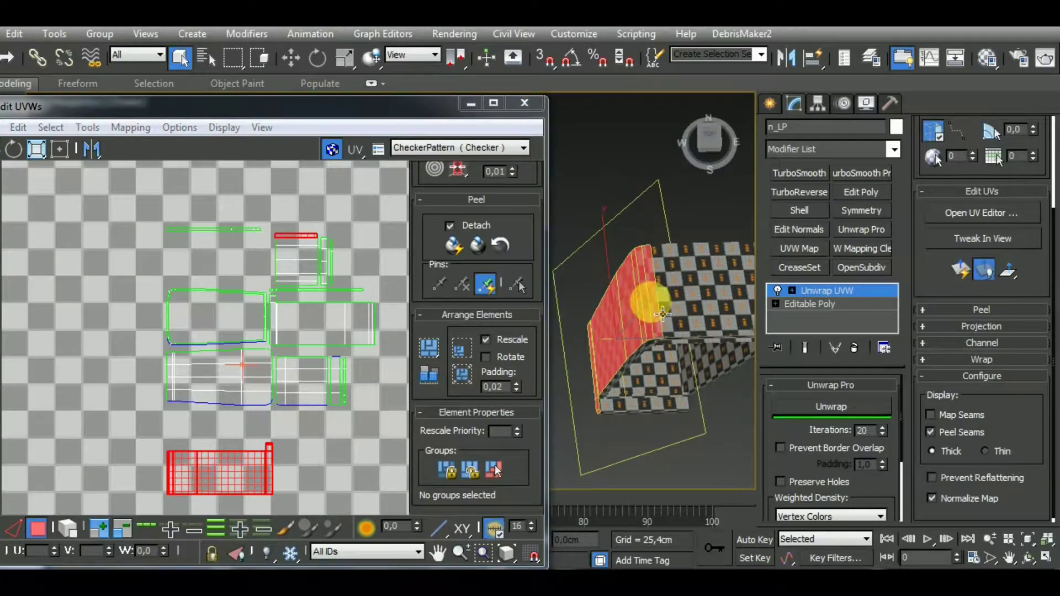
pyautogui.moveTo(196, 469); pyautogui.dragTo(195, 396, button='middle')
pyautogui.click(201, 454)
pyautogui.click(267, 409)
pyautogui.moveTo(310, 396); pyautogui.dragTo(297, 435, button='middle')
pyautogui.click(655, 291)
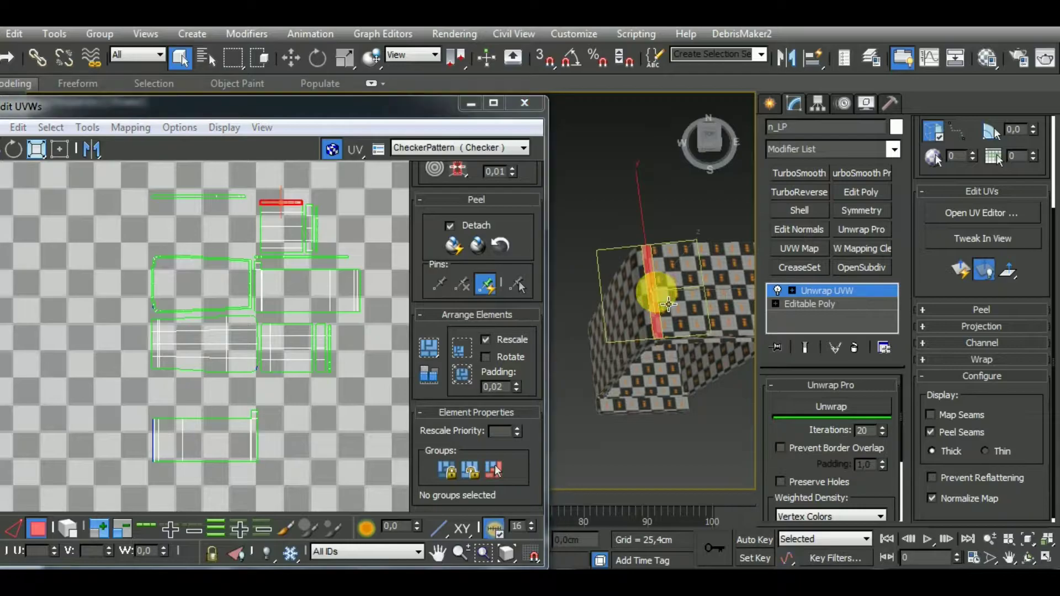
# Stitch the top shell and the opposite side shell onto the side-panel shell along their shared edges, forming one long strip.
pyautogui.click(13, 528)
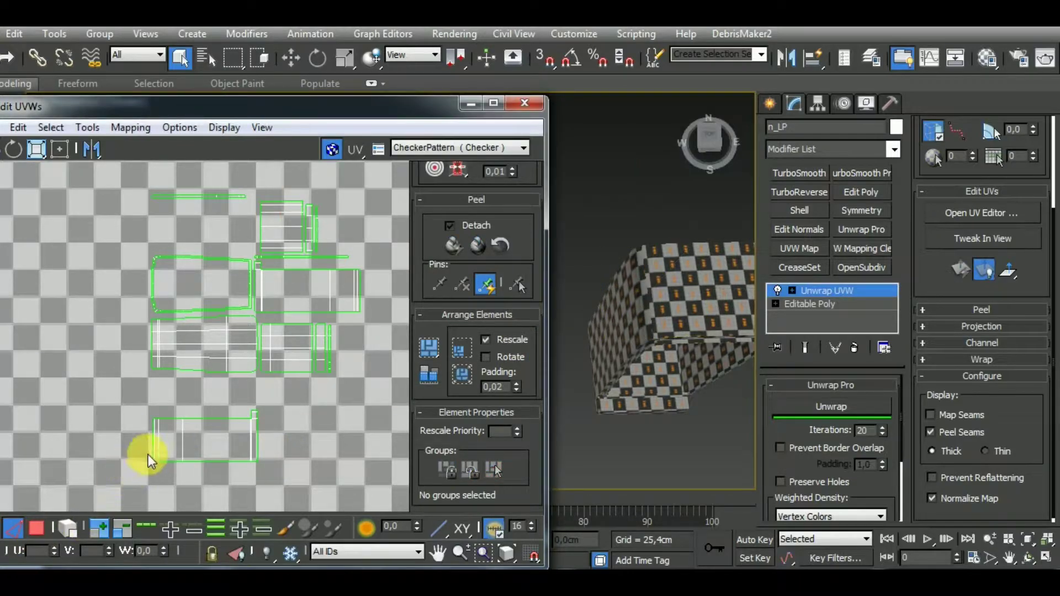
pyautogui.moveTo(148, 455); pyautogui.dragTo(168, 448, button='middle')
pyautogui.scroll(4, 167, 447)
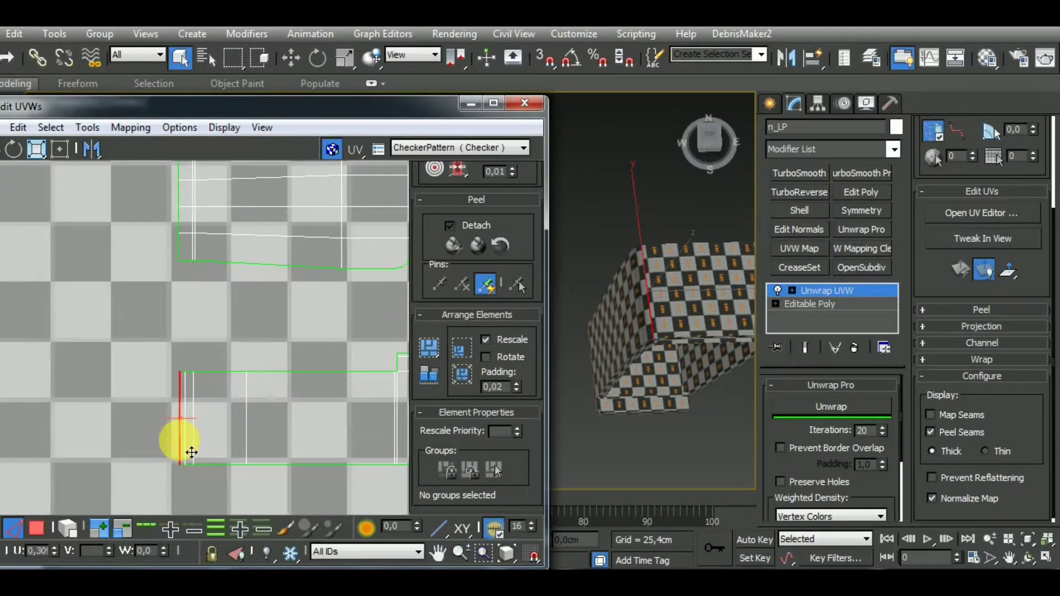
pyautogui.hotkey('shift', 's')
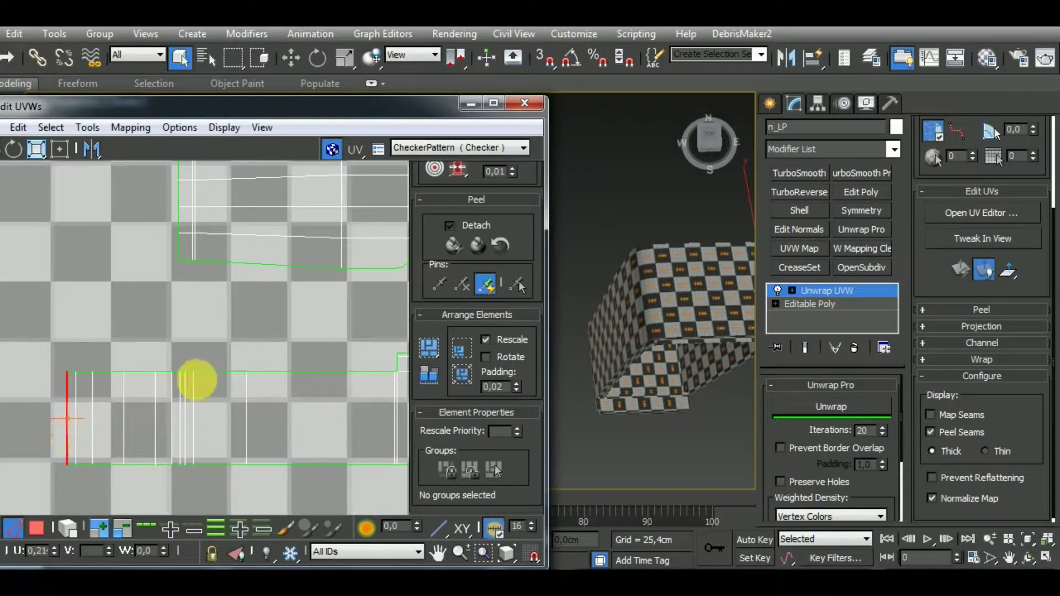
pyautogui.scroll(-5, 258, 359)
pyautogui.scroll(-2, 232, 375)
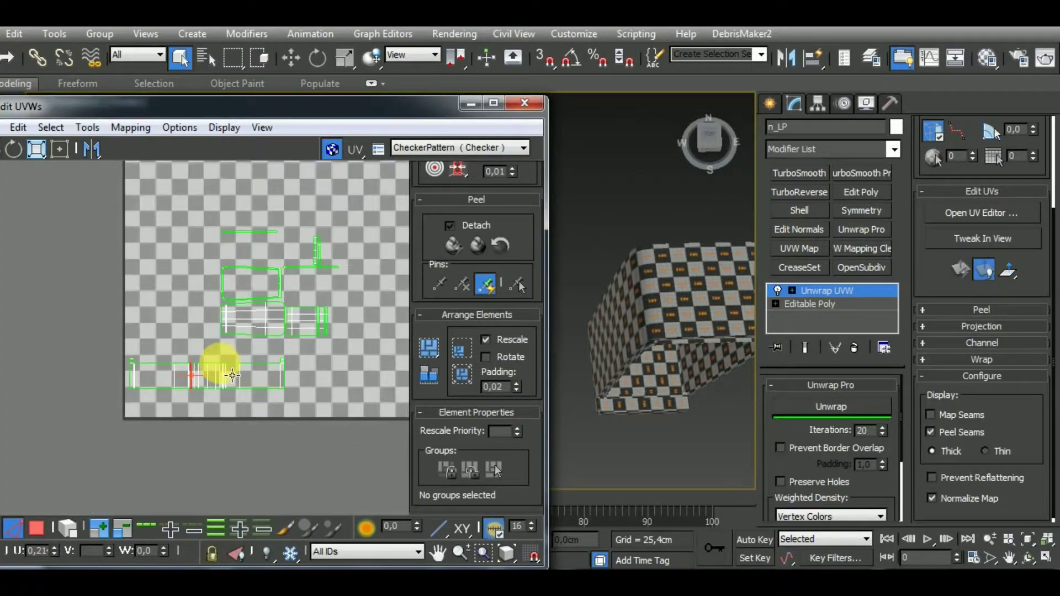
# Select all of the body's UV shells, including the stitched strip, and pack them with Rescale on.
pyautogui.moveTo(108, 366); pyautogui.dragTo(293, 422)
pyautogui.keyDown('alt'); pyautogui.moveTo(643, 407); pyautogui.dragTo(568, 389, button='middle'); pyautogui.keyUp('alt')
pyautogui.scroll(-2, 184, 383)
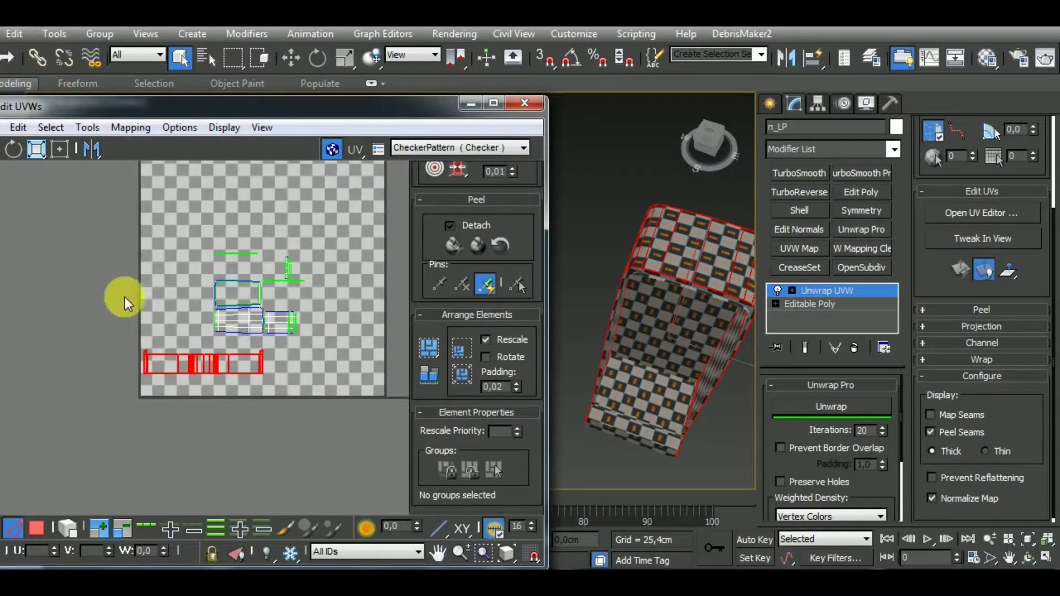
pyautogui.moveTo(112, 206); pyautogui.dragTo(393, 414)
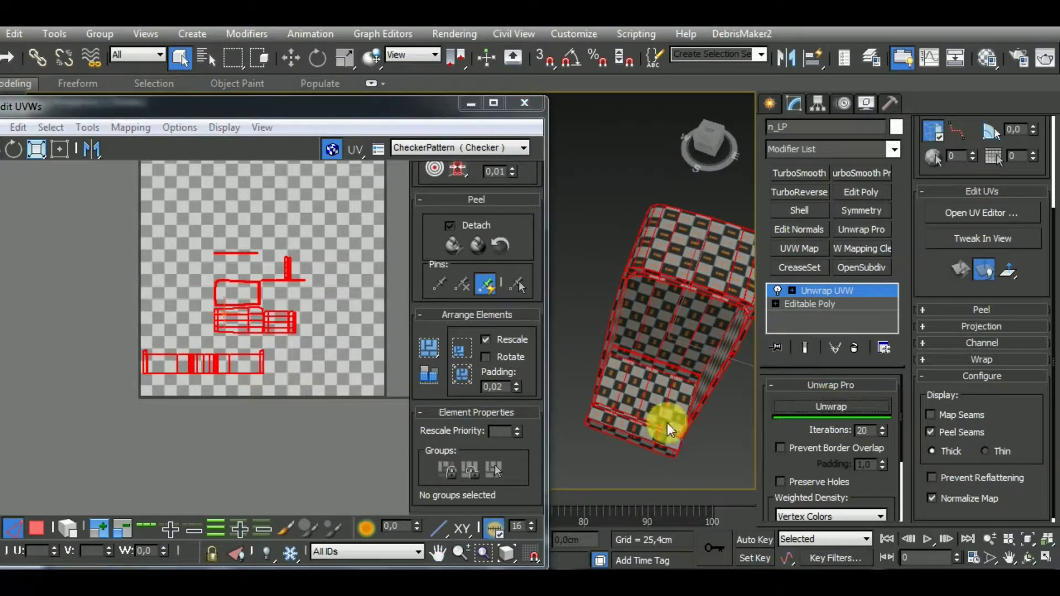
pyautogui.click(429, 356)
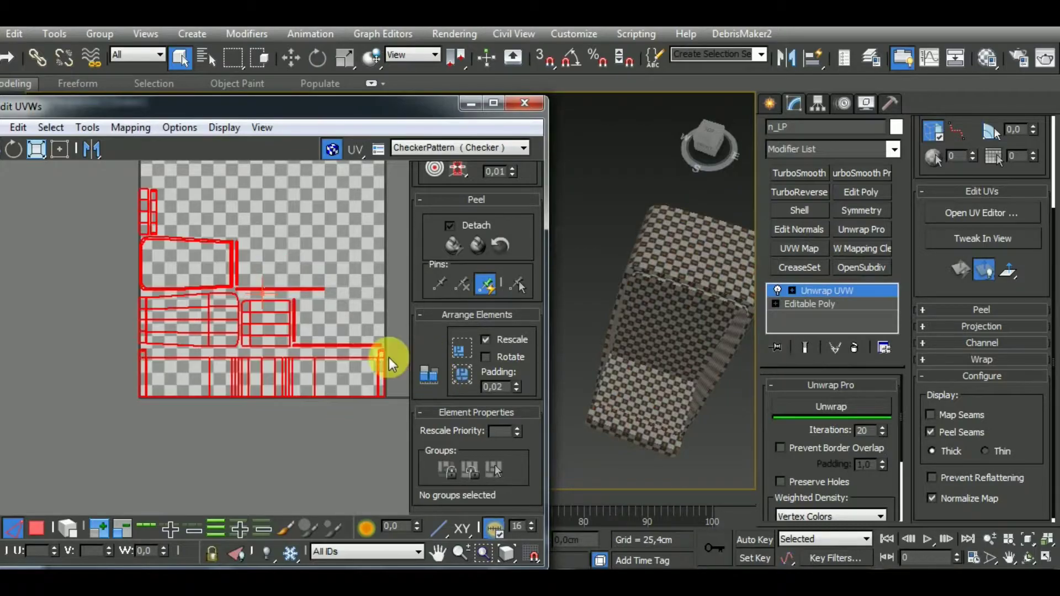
pyautogui.scroll(-2, 298, 402)
# Rotate the shells of the body's protruding base 90 degrees and move them into the free space above the long strip.
pyautogui.moveTo(185, 260)
pyautogui.mouseDown()
pyautogui.moveTo(156, 275)
pyautogui.moveTo(185, 261)
pyautogui.mouseUp()
pyautogui.click(68, 530)
pyautogui.click(38, 530)
pyautogui.click(273, 246)
pyautogui.keyDown('alt'); pyautogui.moveTo(640, 422); pyautogui.dragTo(741, 398, button='middle'); pyautogui.keyUp('alt')
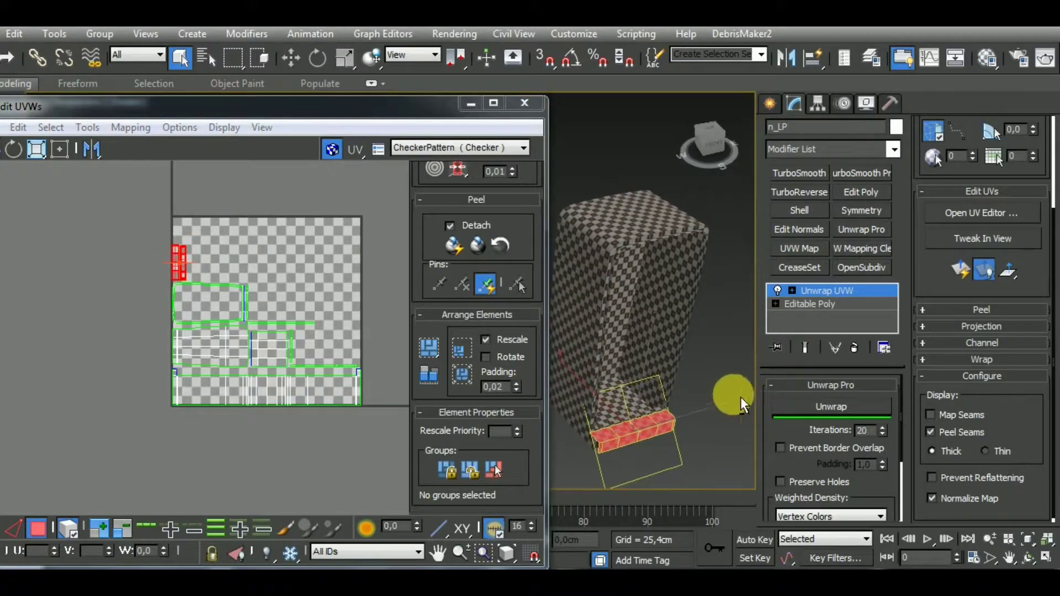
pyautogui.scroll(5, 485, 224)
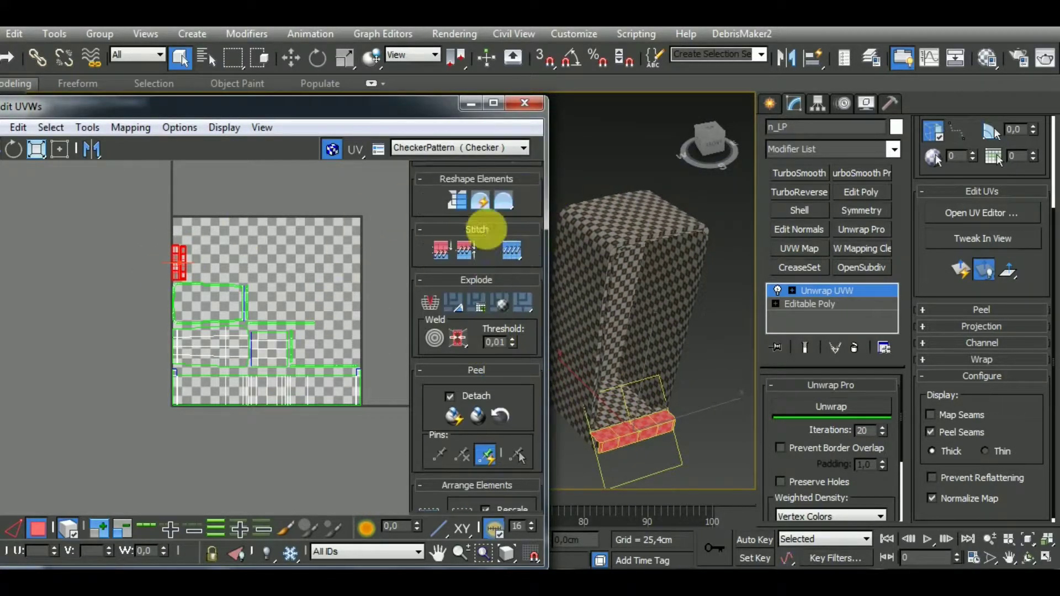
pyautogui.scroll(2, 527, 276)
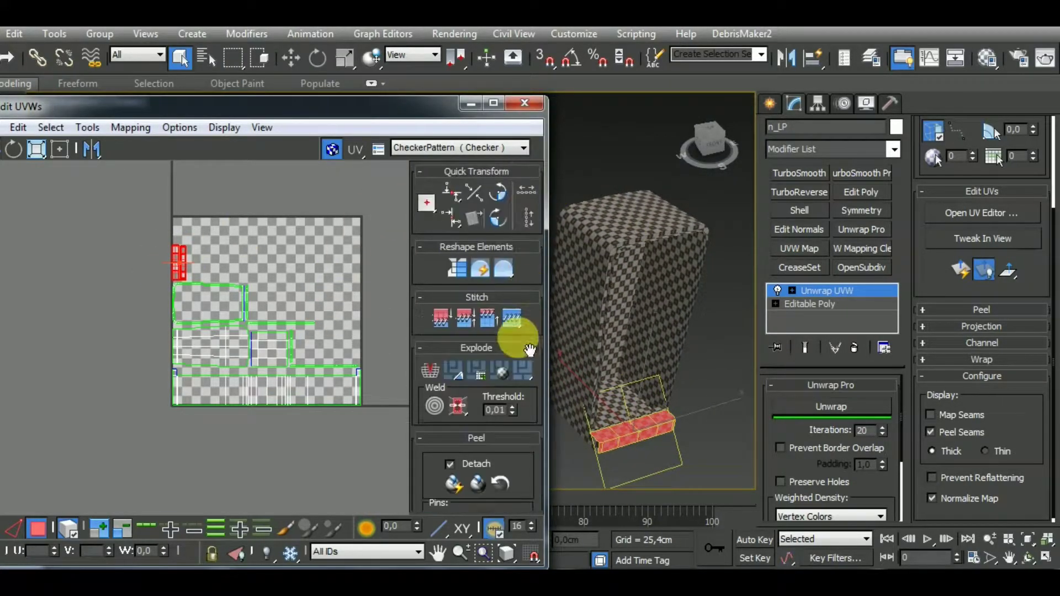
pyautogui.click(498, 219)
pyautogui.moveTo(191, 264); pyautogui.dragTo(334, 323)
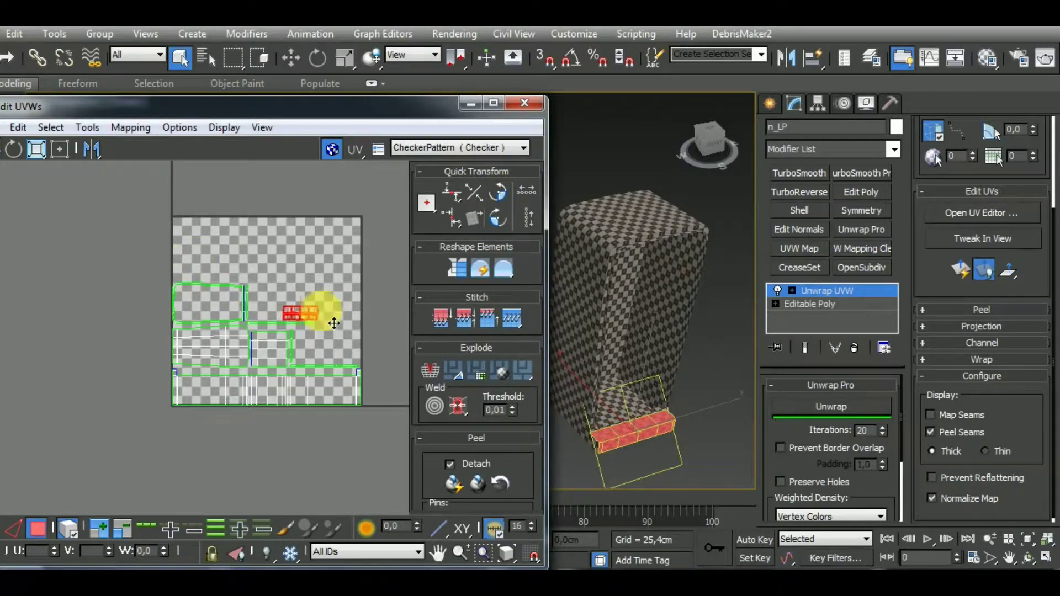
# Rotate the two short front-rim shells 90 degrees and move them, along with a long vertical rim shell, beside the base shells.
pyautogui.scroll(5, 321, 350)
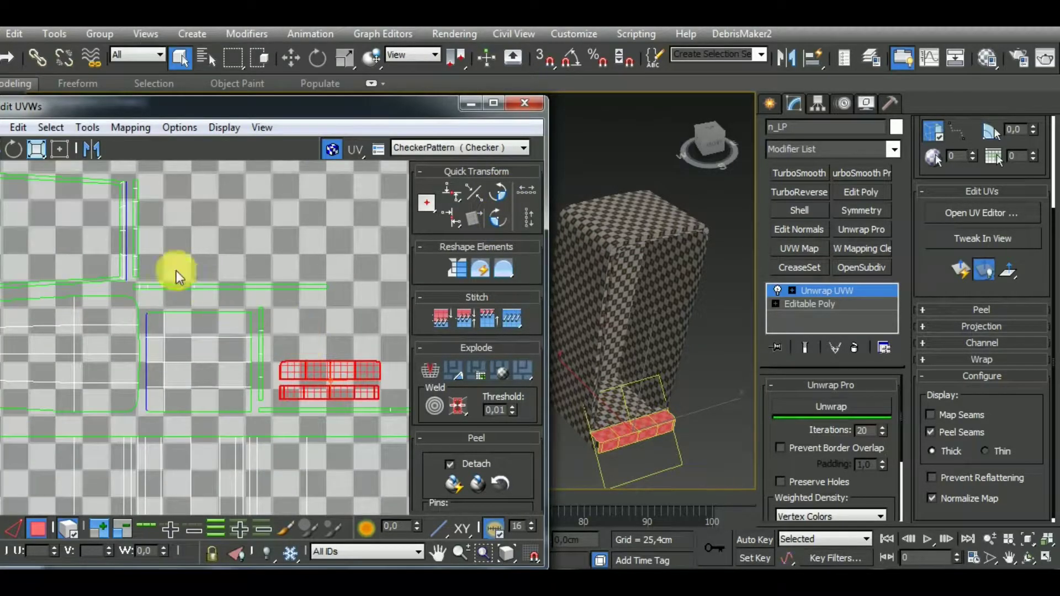
pyautogui.click(146, 250)
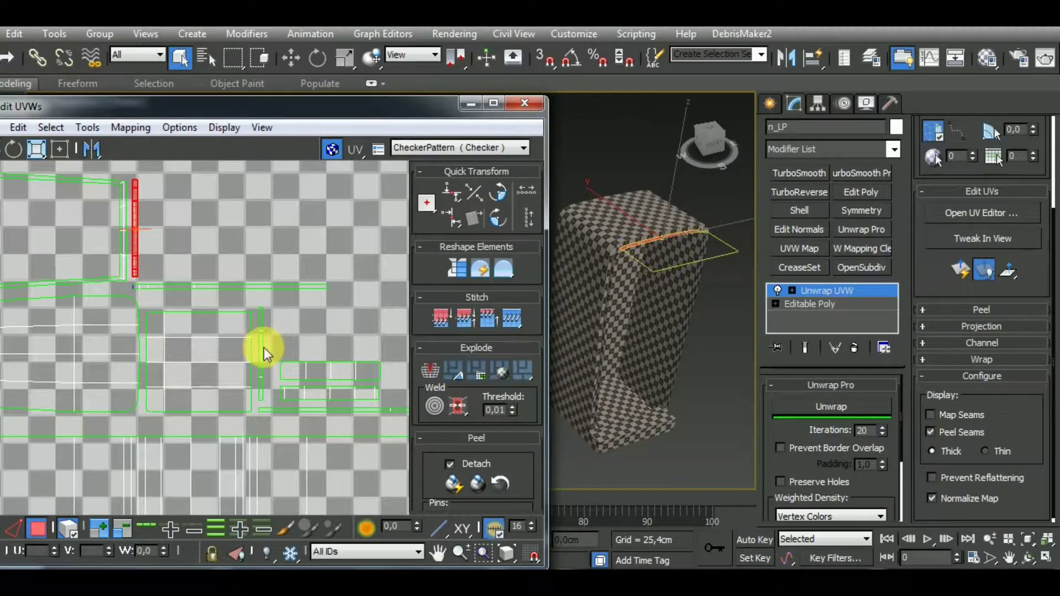
pyautogui.click(261, 324)
pyautogui.click(500, 220)
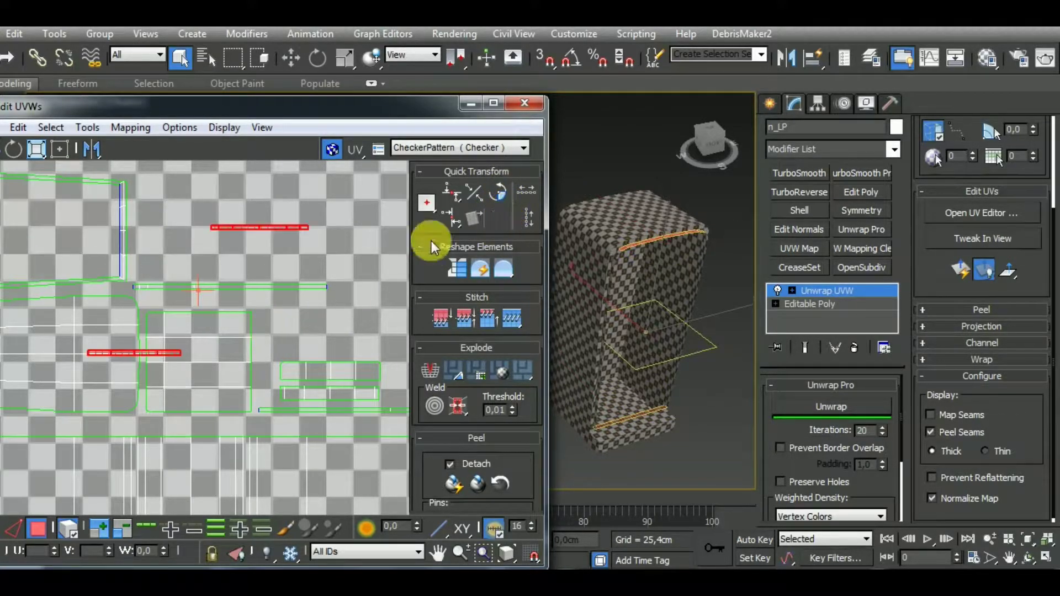
pyautogui.moveTo(223, 350); pyautogui.dragTo(164, 342, button='middle')
pyautogui.moveTo(110, 348); pyautogui.dragTo(311, 346)
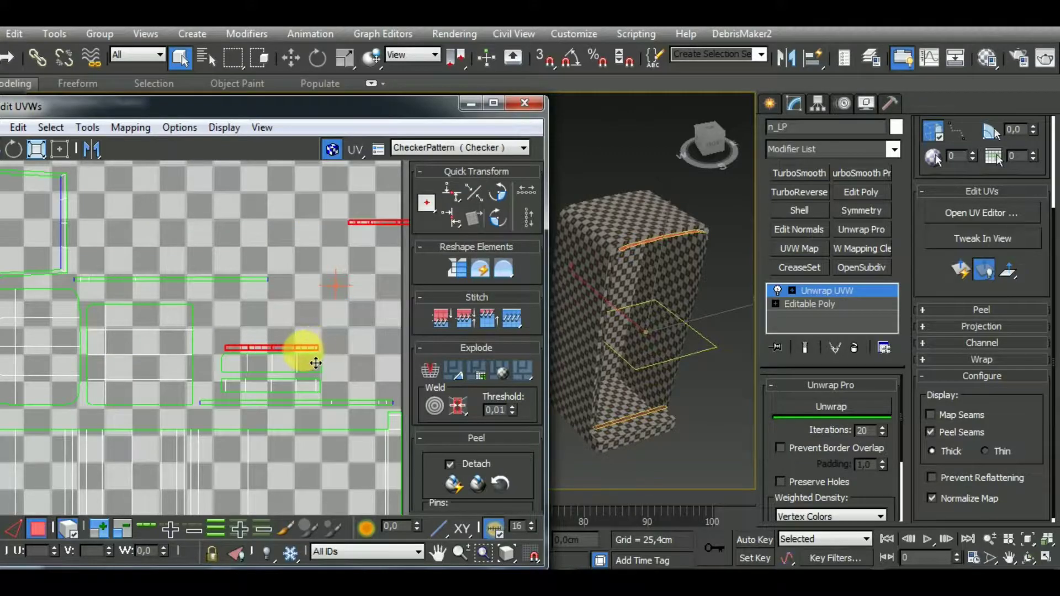
pyautogui.click(366, 219)
pyautogui.moveTo(366, 217); pyautogui.dragTo(261, 335)
pyautogui.scroll(-1, 245, 329)
pyautogui.moveTo(223, 303); pyautogui.dragTo(340, 381)
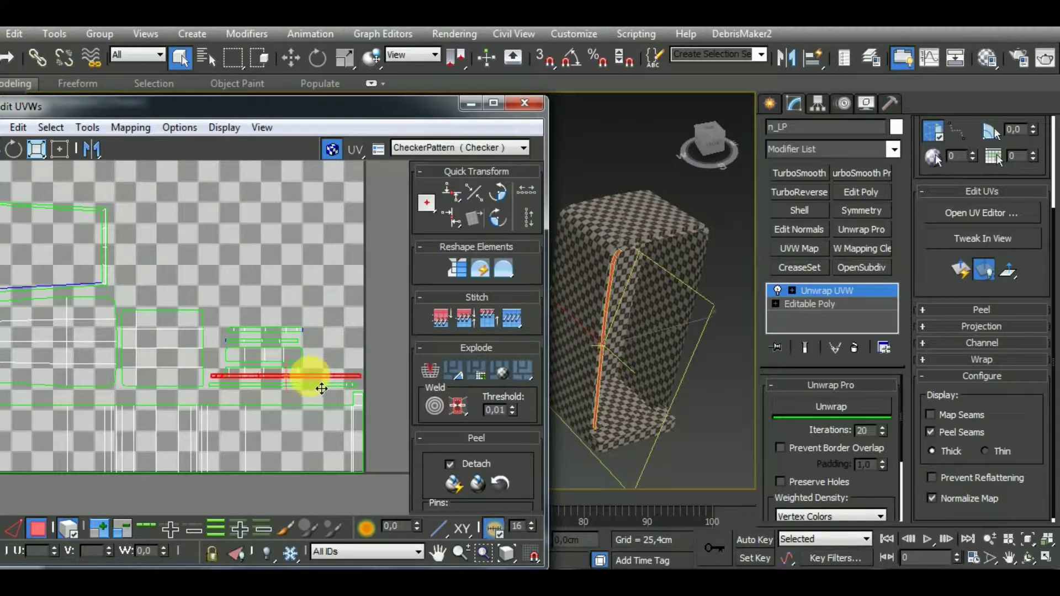
# Move the shells of the body's base and short front rims slightly up, clear of the long horizontal rim shells.
pyautogui.moveTo(266, 364); pyautogui.dragTo(267, 352)
pyautogui.scroll(-2, 261, 323)
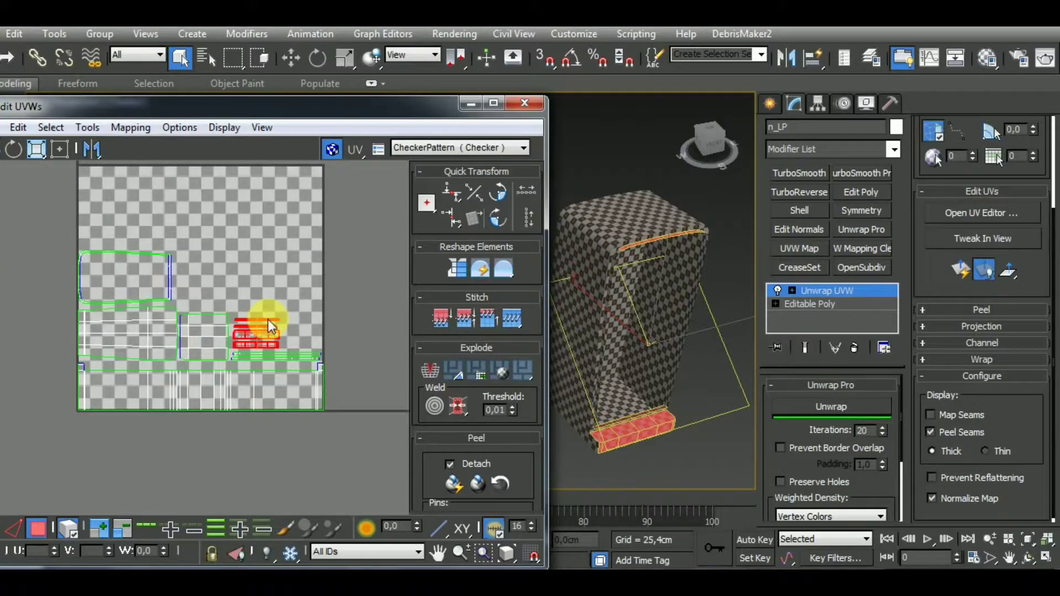
pyautogui.click(171, 277)
pyautogui.scroll(-3, 248, 353)
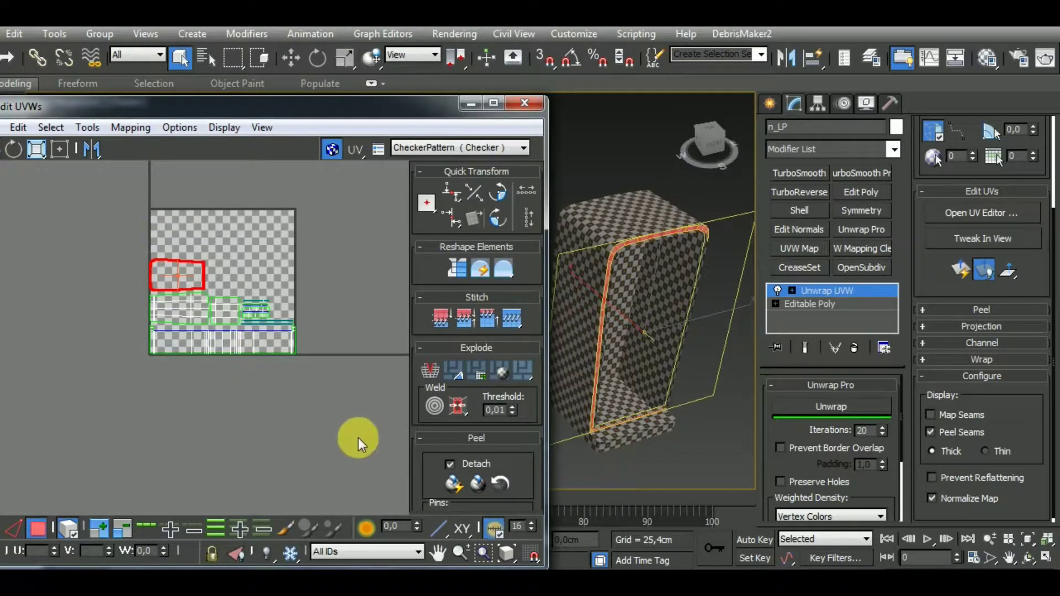
# Select all of the body's UV shells and scale them down uniformly to match the doors' checker density.
pyautogui.hotkey('ctrl', 'a')
pyautogui.click(37, 149)
pyautogui.moveTo(189, 319); pyautogui.dragTo(190, 359)
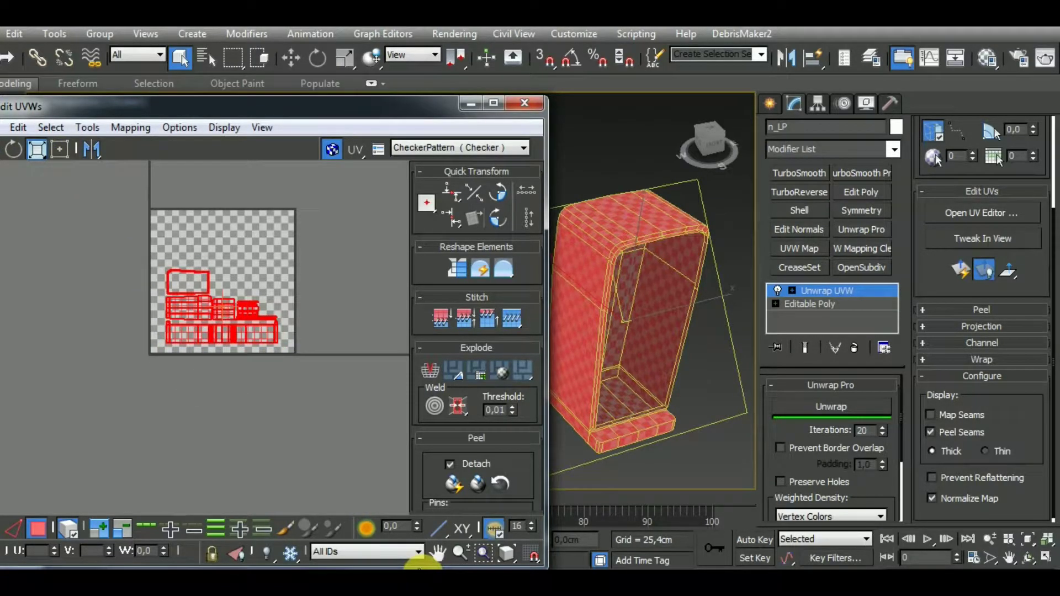
pyautogui.moveTo(419, 568); pyautogui.dragTo(409, 444)
pyautogui.click(354, 539)
pyautogui.scroll(-5, 709, 360)
pyautogui.keyDown('alt'); pyautogui.moveTo(674, 398); pyautogui.dragTo(634, 454, button='middle'); pyautogui.keyUp('alt')
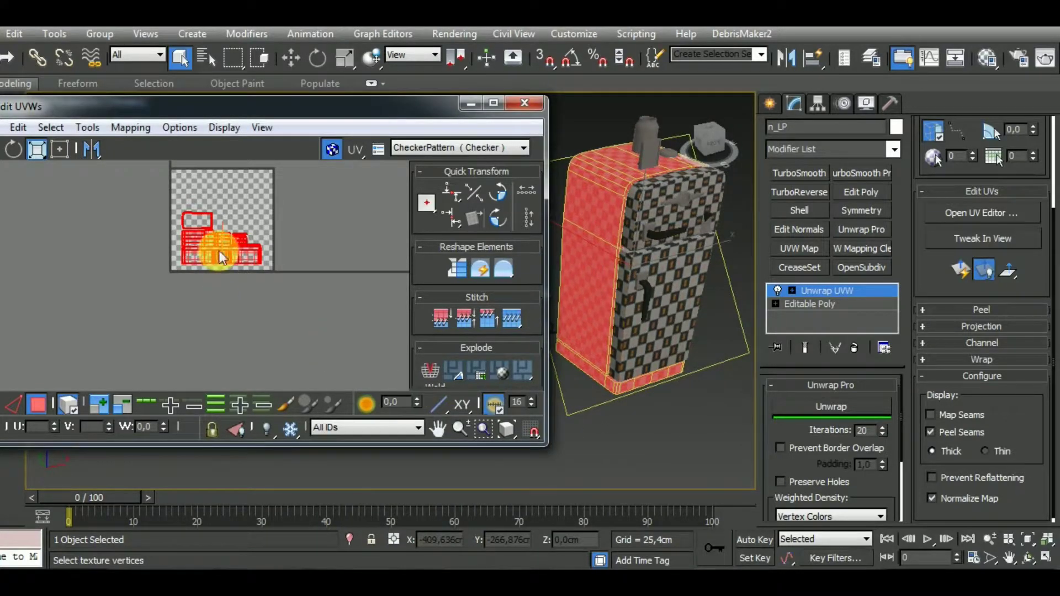
pyautogui.moveTo(221, 258); pyautogui.dragTo(241, 294)
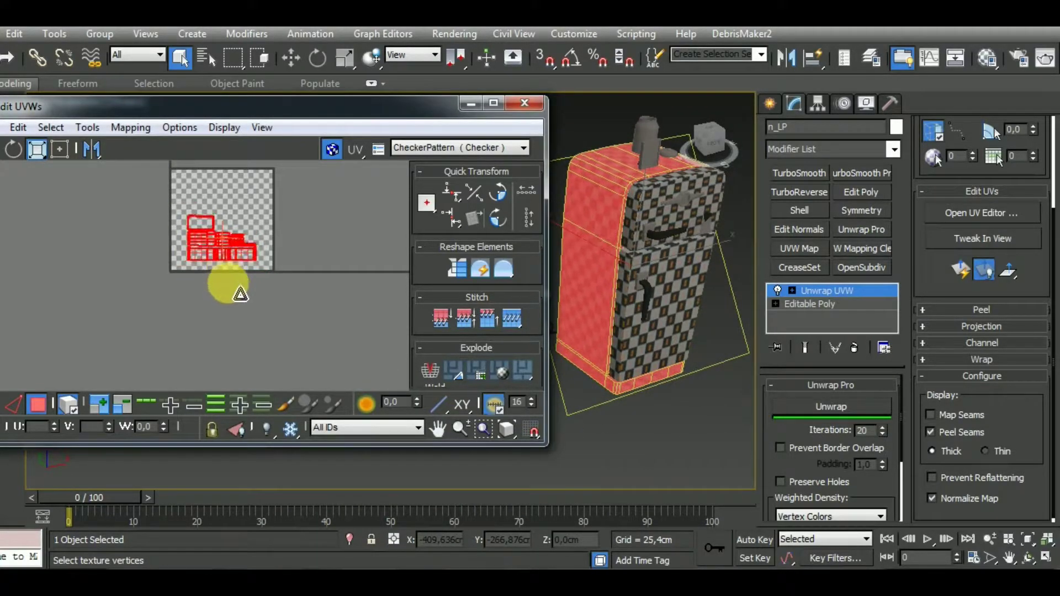
# Move the scaled body shells outside the UV tile, beside its left edge, and close the UV editor.
pyautogui.moveTo(205, 237); pyautogui.dragTo(146, 269)
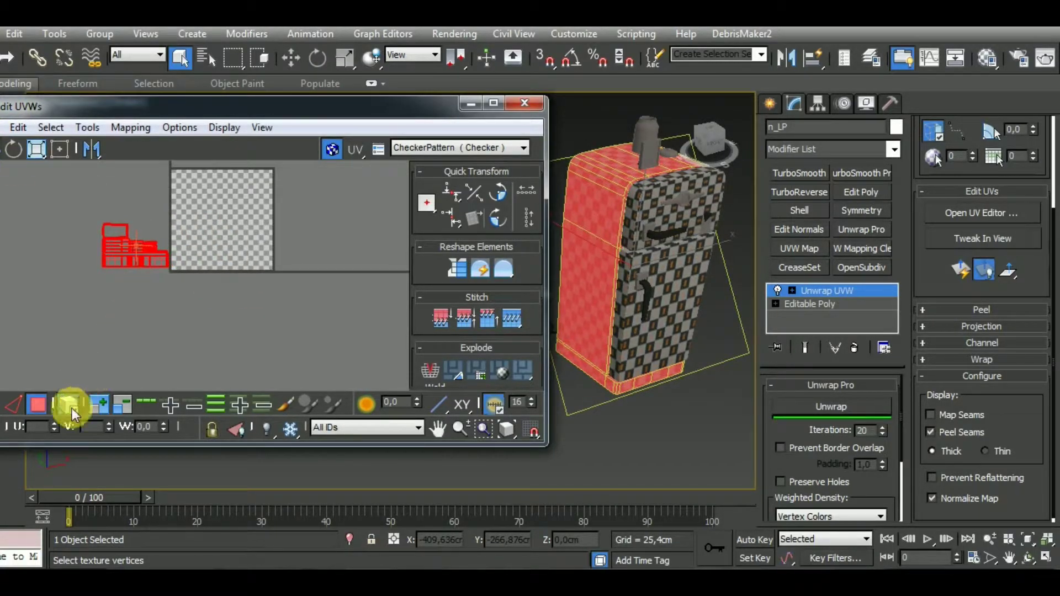
pyautogui.click(40, 405)
pyautogui.click(524, 104)
# Add an Unwrap UVW modifier to the lower door's handle and open its UV editor.
pyautogui.moveTo(607, 349); pyautogui.dragTo(539, 378, button='middle')
pyautogui.scroll(5, 539, 378)
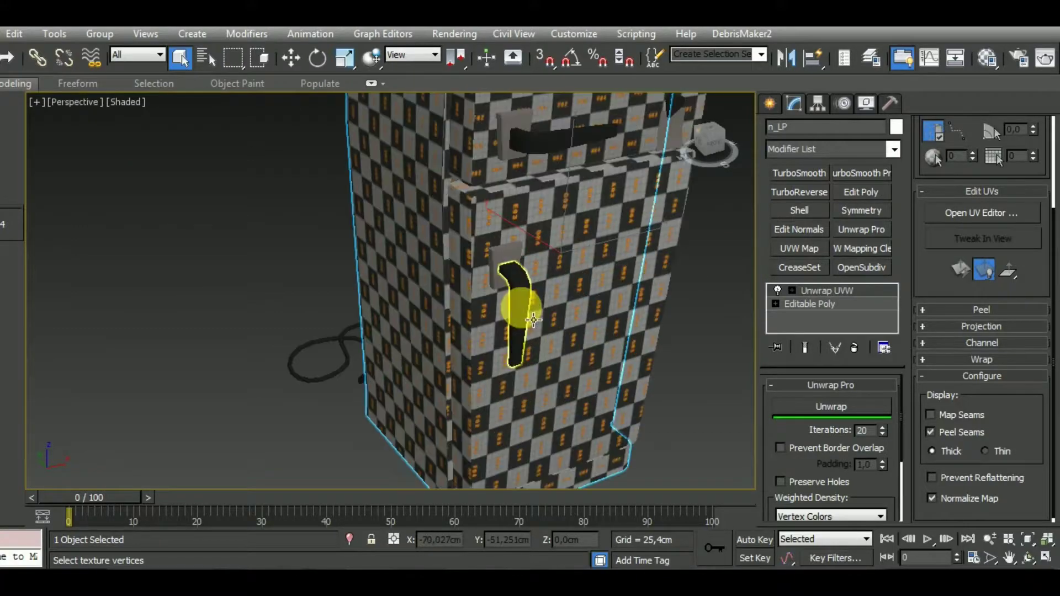
pyautogui.click(515, 307)
pyautogui.click(878, 232)
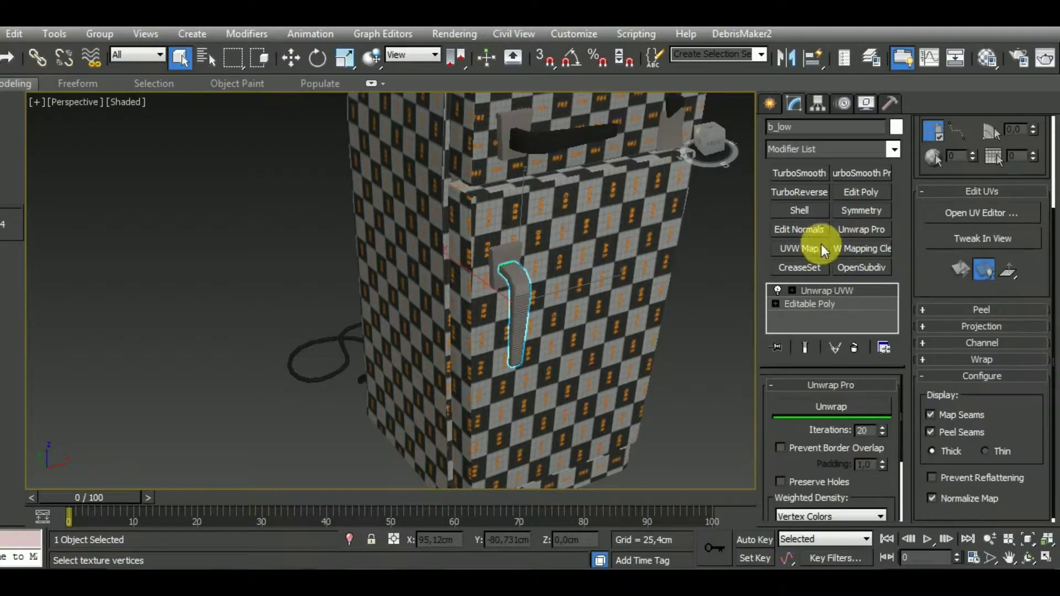
pyautogui.click(1010, 213)
pyautogui.moveTo(629, 350); pyautogui.dragTo(649, 309, button='middle')
pyautogui.moveTo(307, 75); pyautogui.dragTo(355, 48)
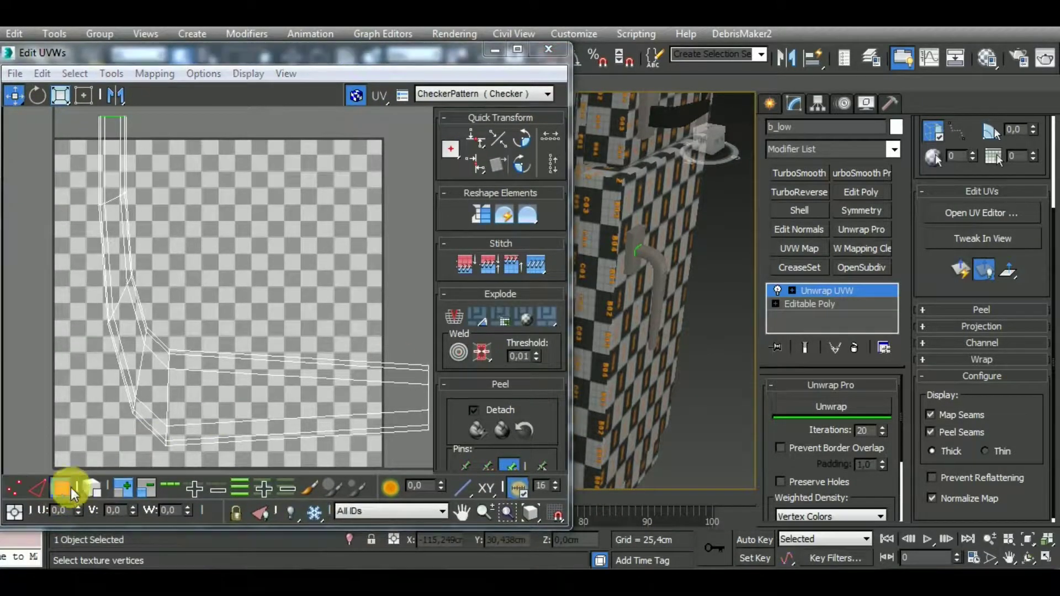
# Apply Normal Mapping to all of the handle's faces with Box Mapping and 0,02 spacing, and pack the resulting shells with Rescale on.
pyautogui.scroll(-7, 214, 315)
pyautogui.moveTo(163, 251); pyautogui.dragTo(348, 430)
pyautogui.moveTo(646, 375); pyautogui.dragTo(668, 398, button='middle')
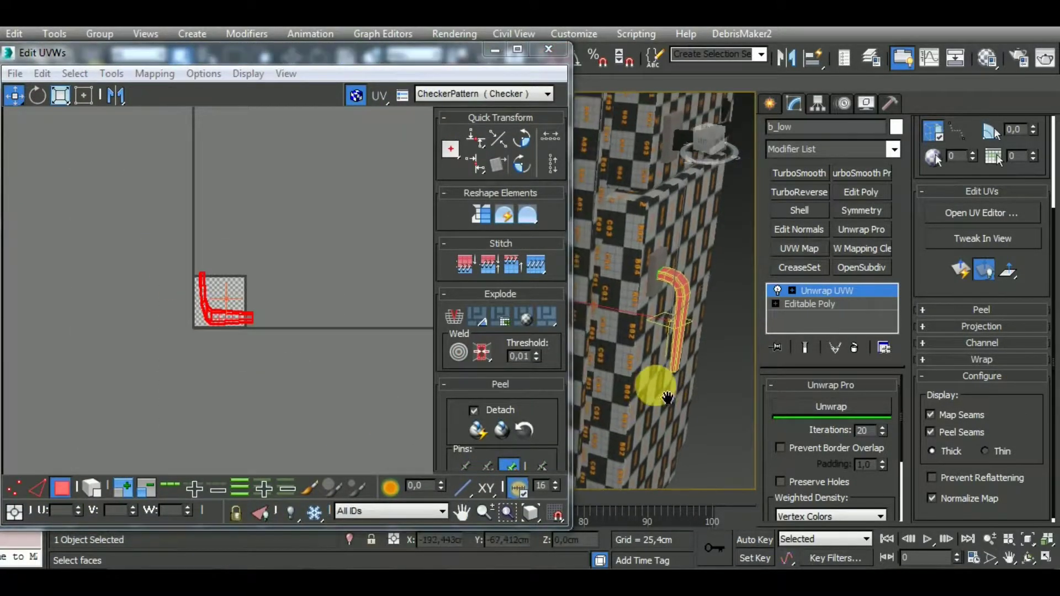
pyautogui.click(155, 73)
pyautogui.click(177, 117)
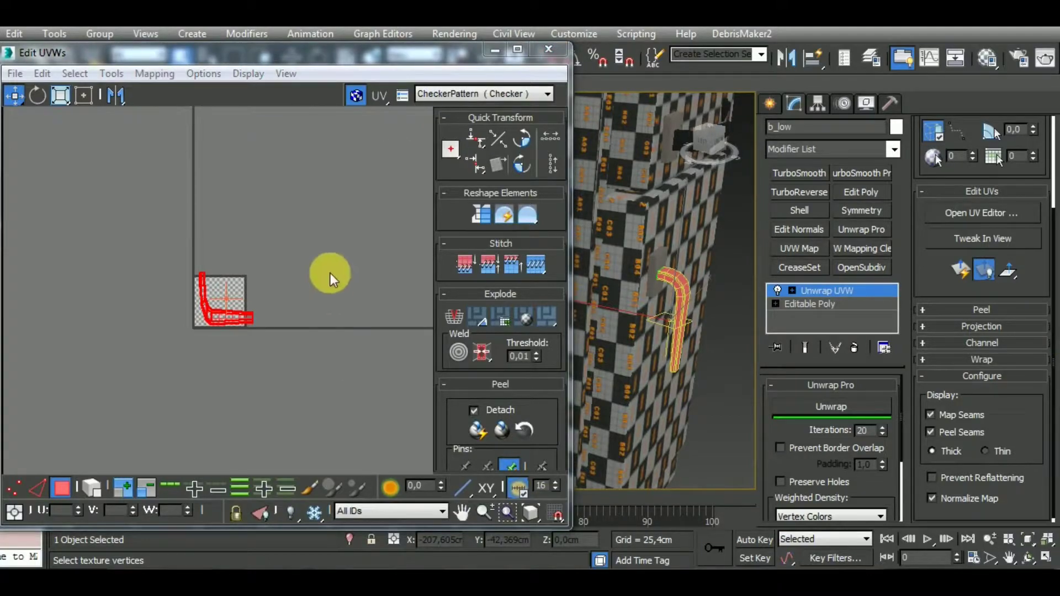
pyautogui.moveTo(150, 28); pyautogui.dragTo(171, 78)
pyautogui.click(108, 99)
pyautogui.click(65, 154)
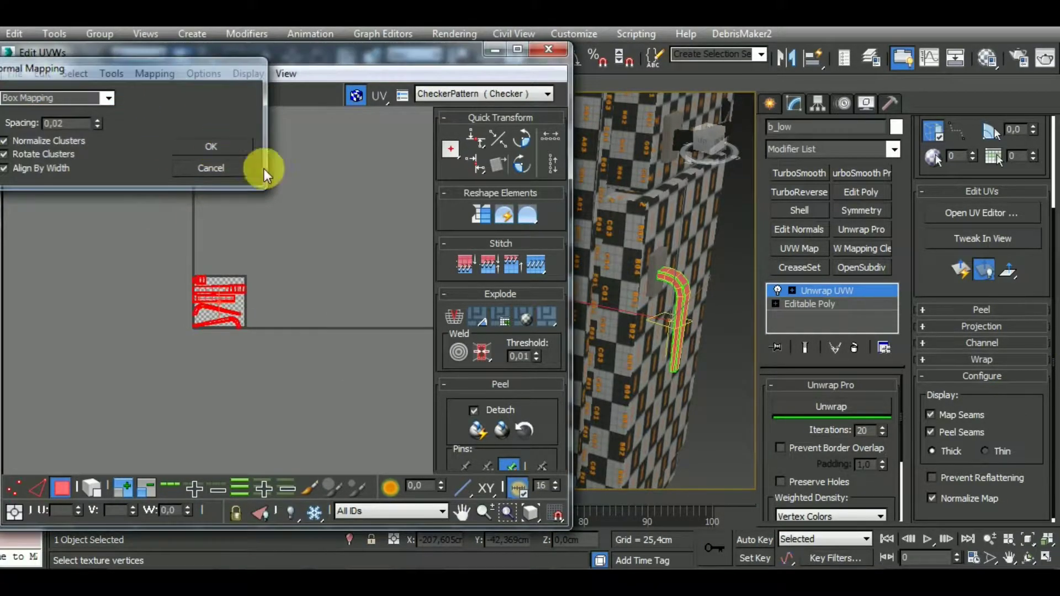
pyautogui.moveTo(559, 370); pyautogui.dragTo(559, 258)
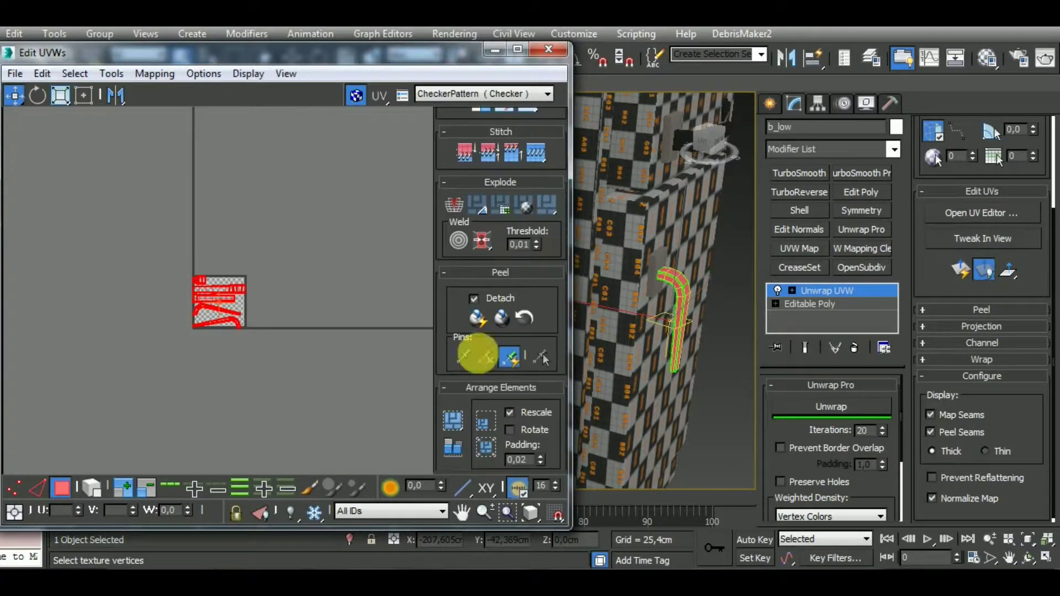
pyautogui.click(449, 444)
# Turn on Prevent Border Overlap and turn off the Map Seams display for the handle.
pyautogui.click(796, 441)
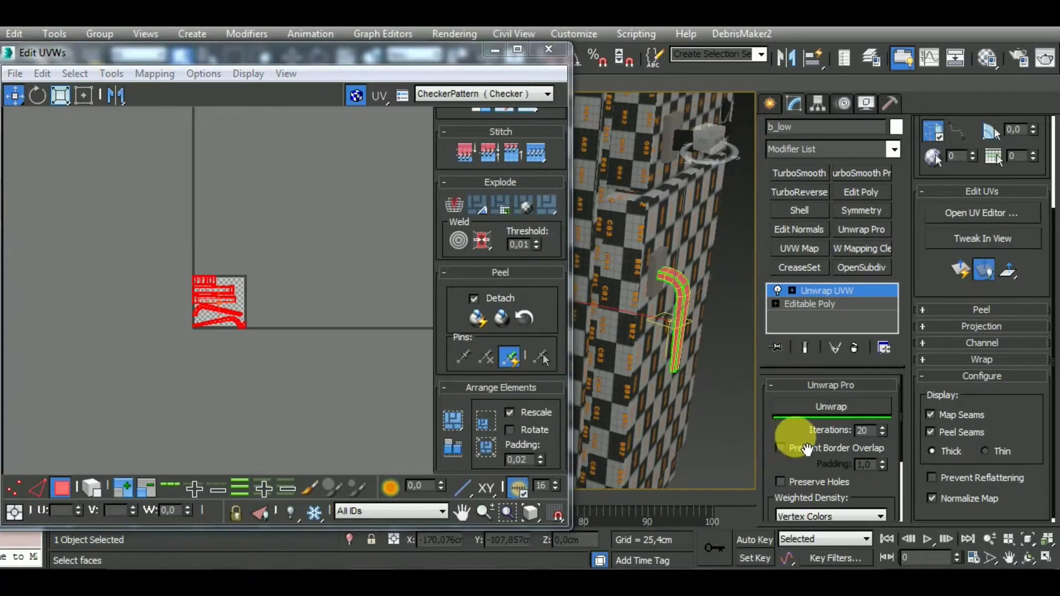
pyautogui.click(819, 415)
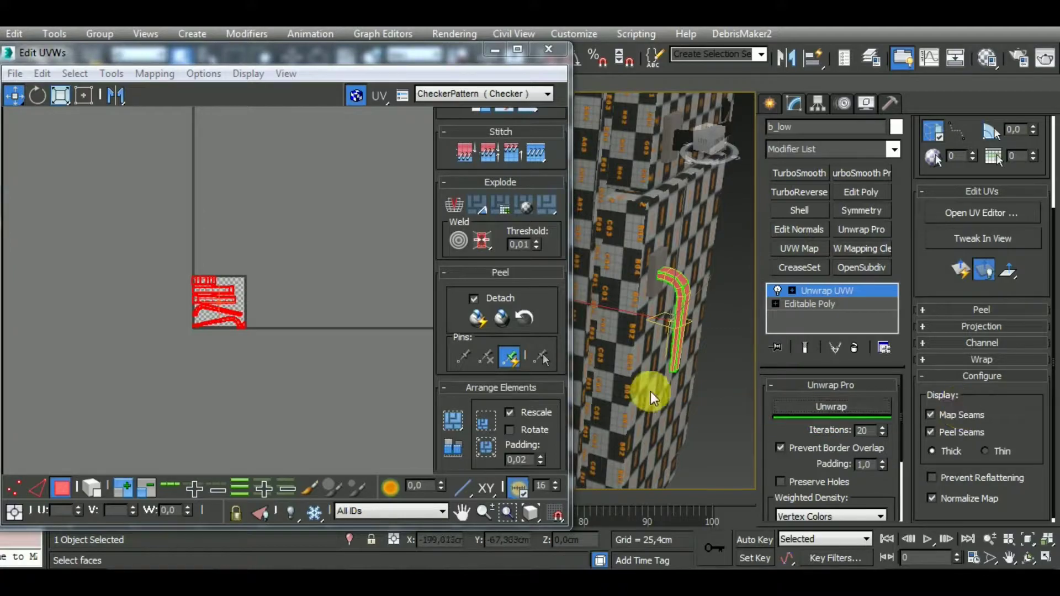
pyautogui.click(930, 414)
# Examine the handle's UV shells and its curved mesh up close to see which shells belong together.
pyautogui.scroll(6, 681, 381)
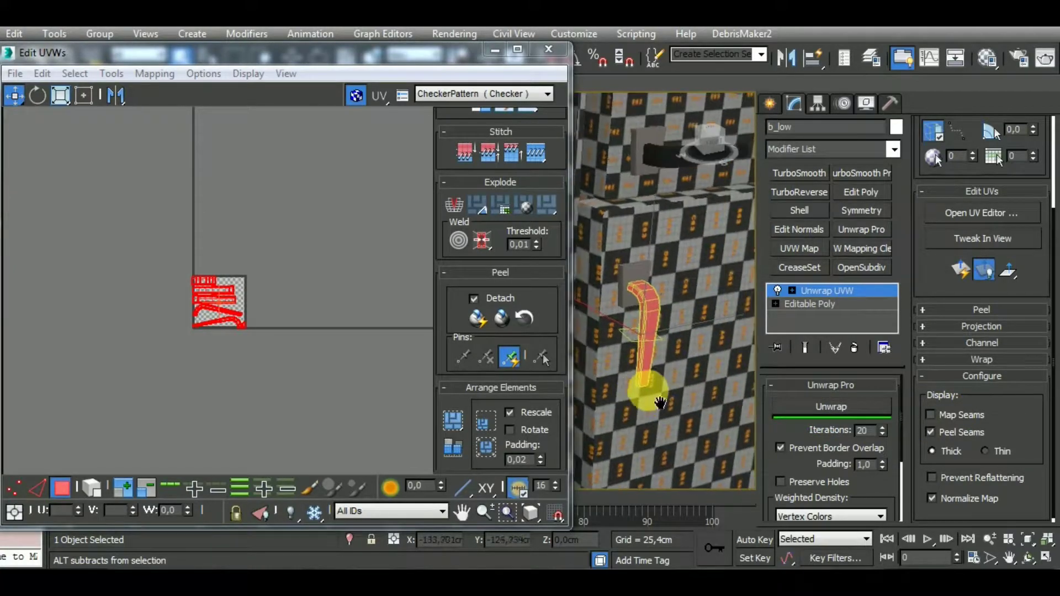
pyautogui.scroll(2, 660, 320)
pyautogui.scroll(3, 236, 319)
pyautogui.scroll(2, 234, 313)
pyautogui.scroll(-2, 245, 309)
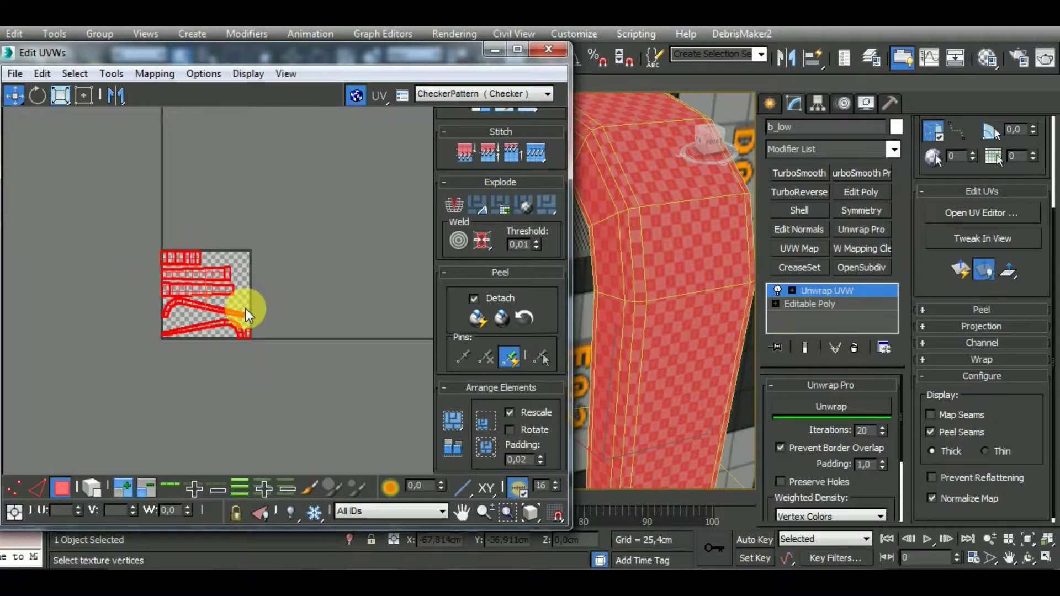
pyautogui.scroll(4, 246, 312)
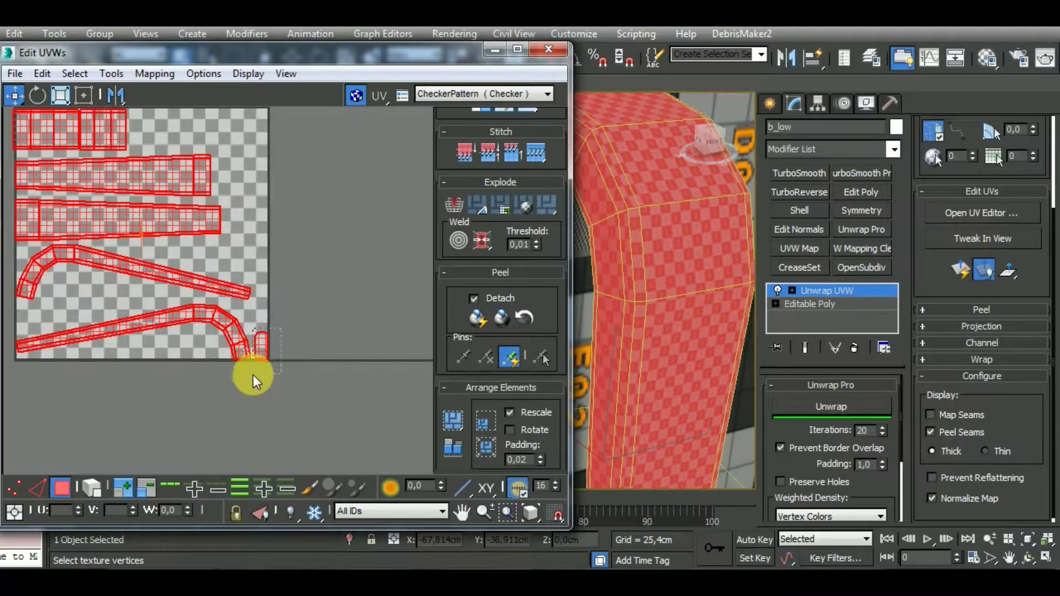
pyautogui.click(253, 375)
pyautogui.scroll(-4, 276, 356)
pyautogui.hotkey('ctrl', 'a')
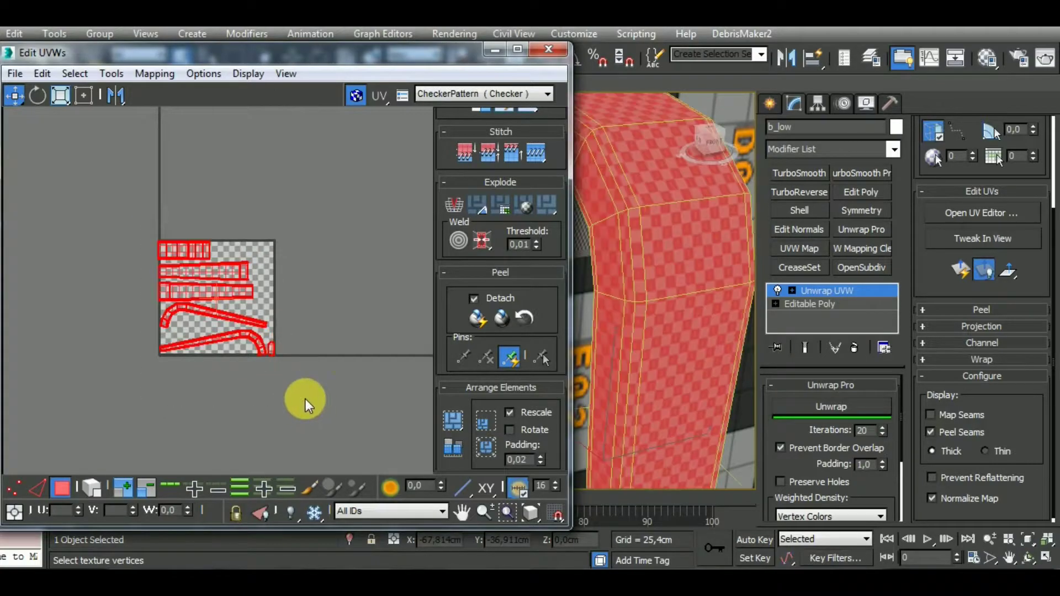
# Stitch the short shells of the handle's bend onto the ends of the two long strip shells along their shared edges.
pyautogui.moveTo(237, 256); pyautogui.dragTo(237, 256)
pyautogui.scroll(-5, 690, 310)
pyautogui.keyDown('alt'); pyautogui.moveTo(691, 320); pyautogui.dragTo(672, 363, button='middle'); pyautogui.keyUp('alt')
pyautogui.scroll(4, 257, 283)
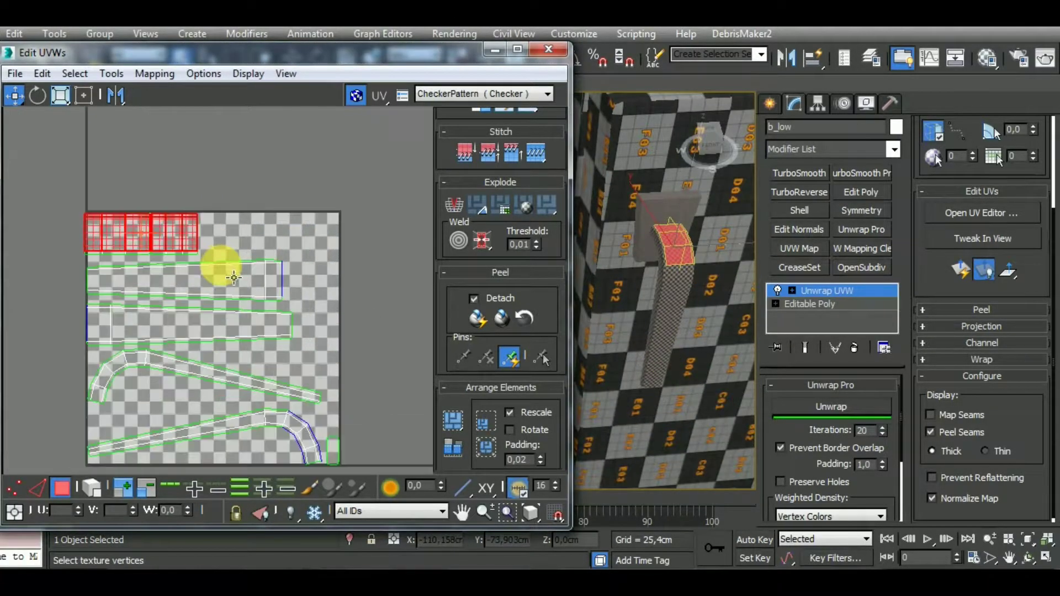
pyautogui.click(46, 485)
pyautogui.scroll(2, 266, 319)
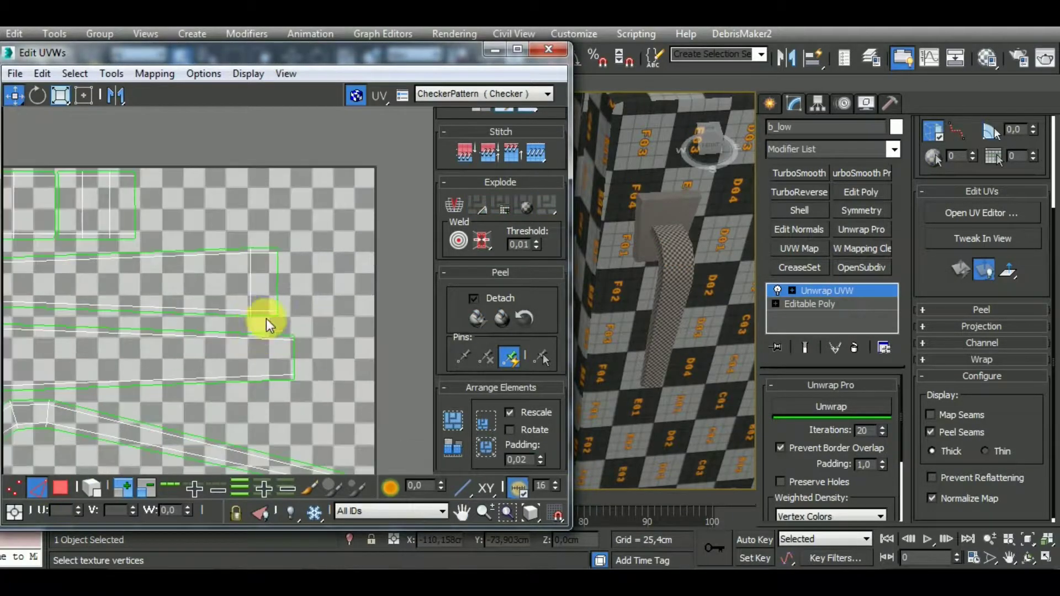
pyautogui.scroll(-3, 279, 286)
pyautogui.hotkey('shift', 's')
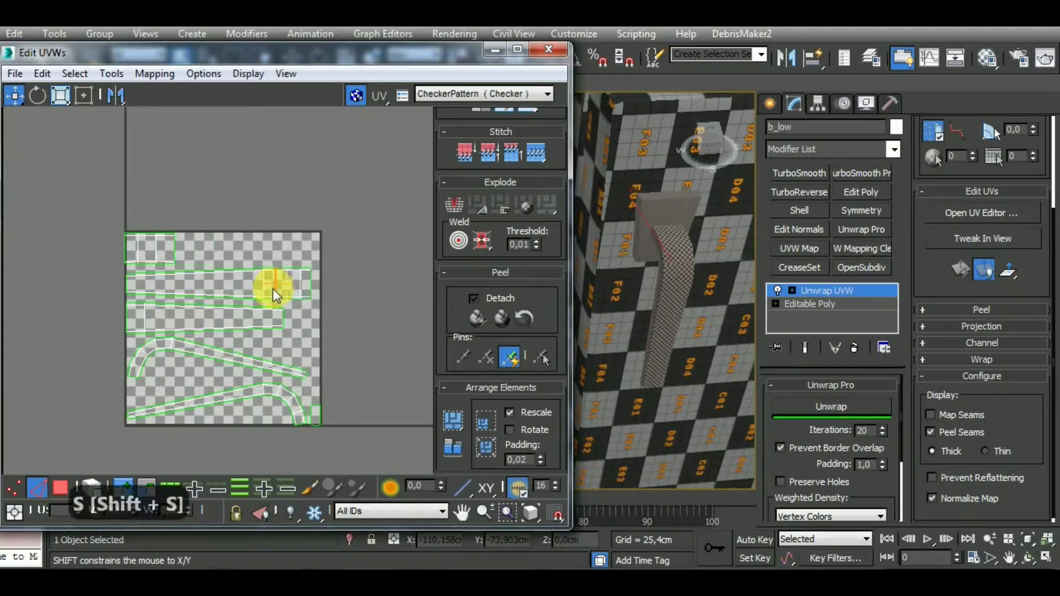
pyautogui.click(125, 320)
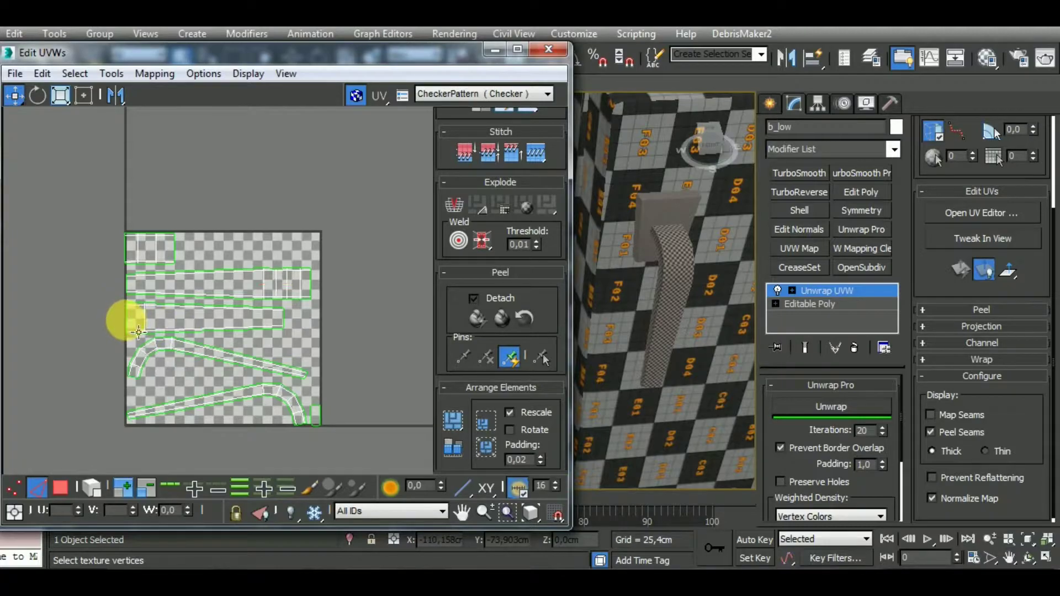
pyautogui.hotkey('shift', 's')
pyautogui.scroll(-3, 206, 301)
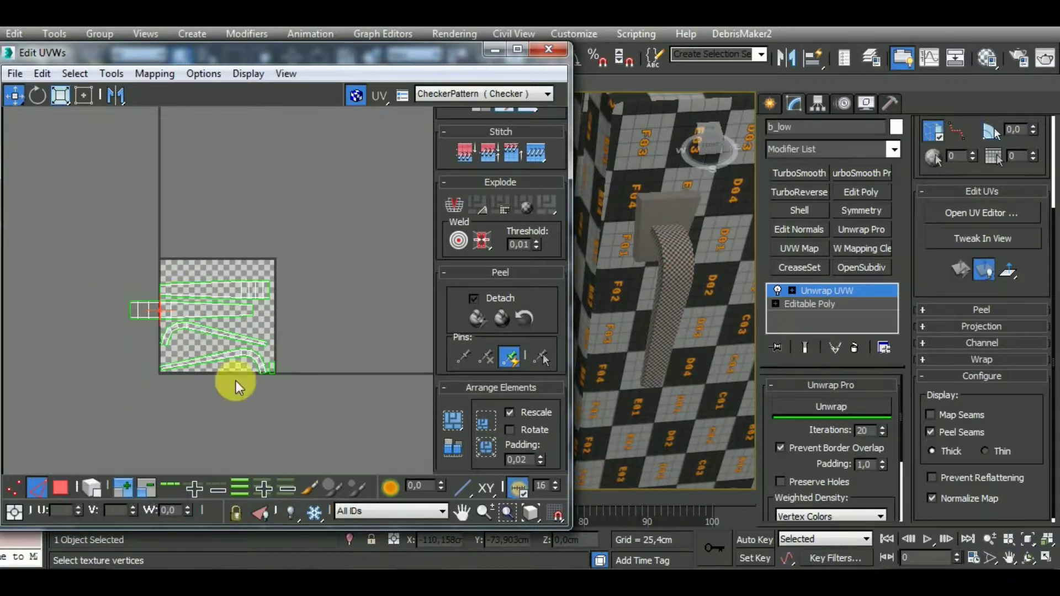
# Pack all of the handle's shells with Rescale on and scale them down uniformly to match the door's checker density.
pyautogui.hotkey('ctrl', 'a')
pyautogui.click(450, 444)
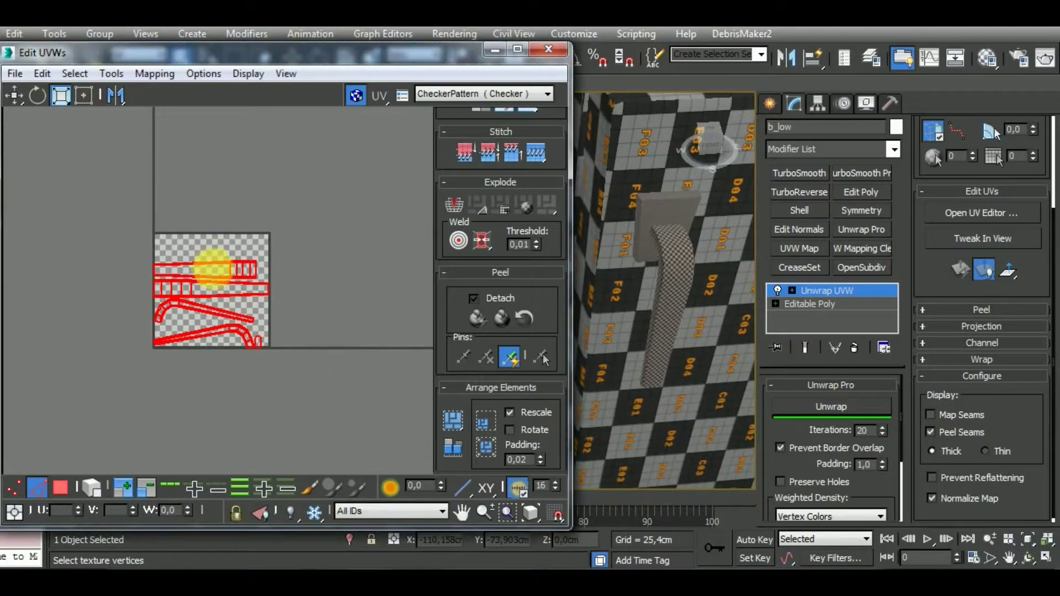
pyautogui.moveTo(233, 271); pyautogui.dragTo(253, 455)
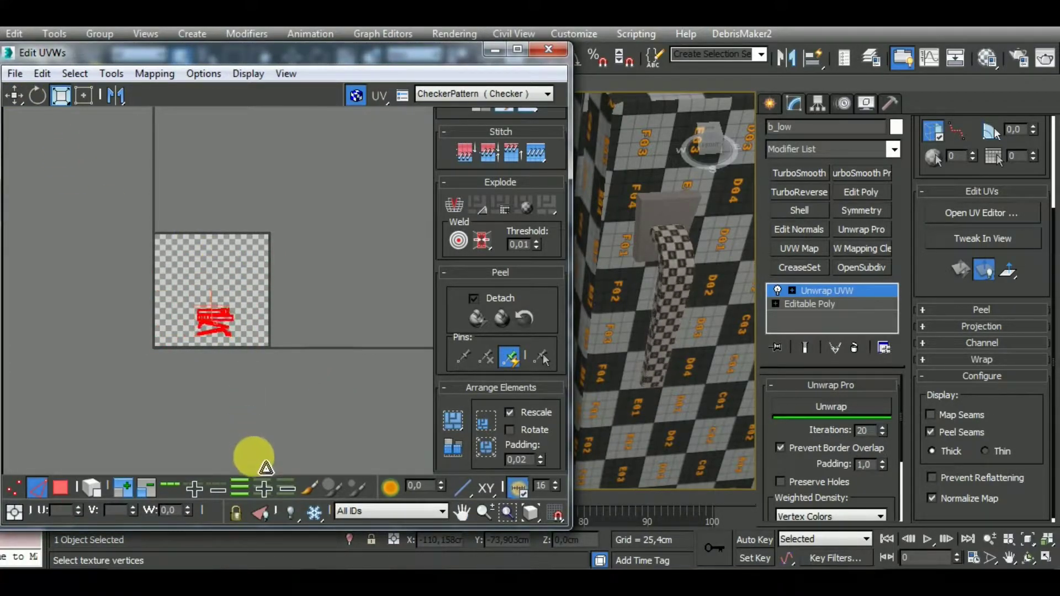
pyautogui.moveTo(269, 491); pyautogui.dragTo(273, 527)
# Move the tiny handle shells into the lower-right corner of the UV tile and close the UV editor.
pyautogui.moveTo(153, 300); pyautogui.dragTo(163, 279, button='middle')
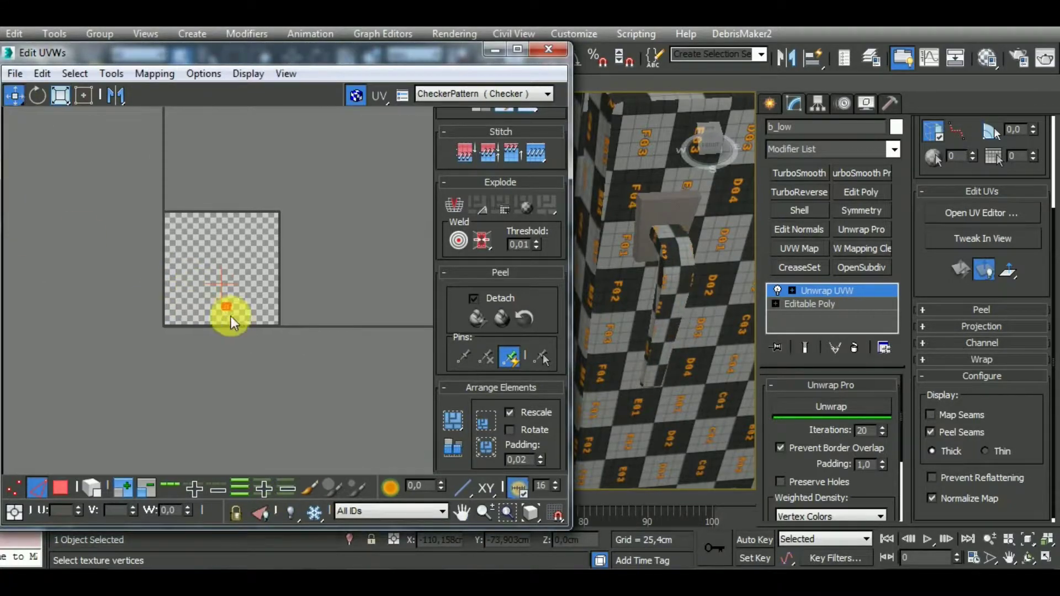
pyautogui.moveTo(233, 308); pyautogui.dragTo(274, 319)
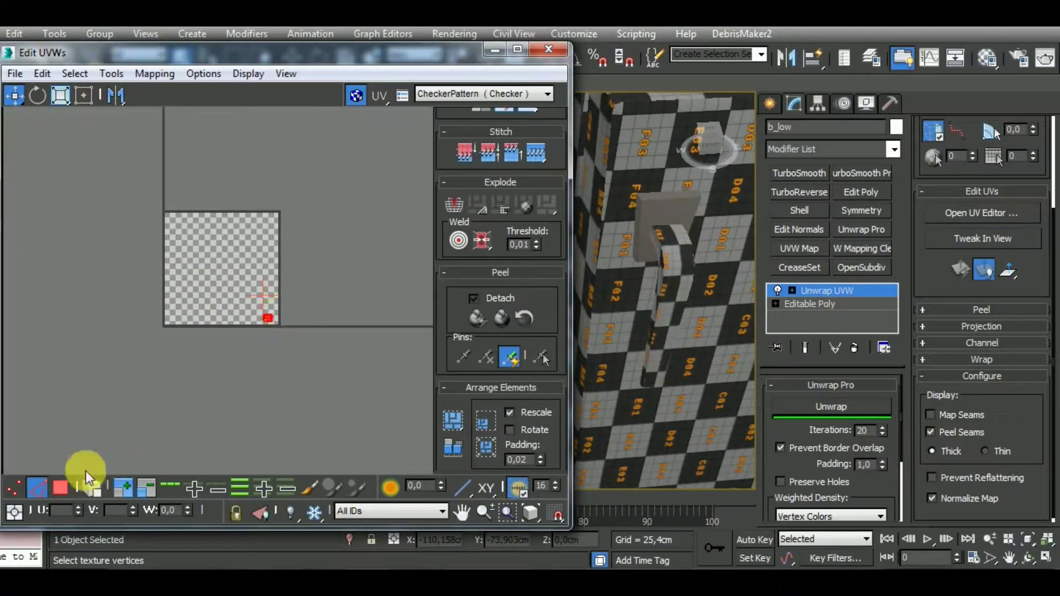
pyautogui.click(38, 488)
pyautogui.click(548, 48)
# Copy the lower handle's Unwrap UVW modifier and paste it onto the upper door's handle.
pyautogui.rightClick(852, 291)
pyautogui.click(862, 304)
pyautogui.keyDown('alt'); pyautogui.moveTo(670, 211); pyautogui.dragTo(537, 286, button='middle'); pyautogui.keyUp('alt')
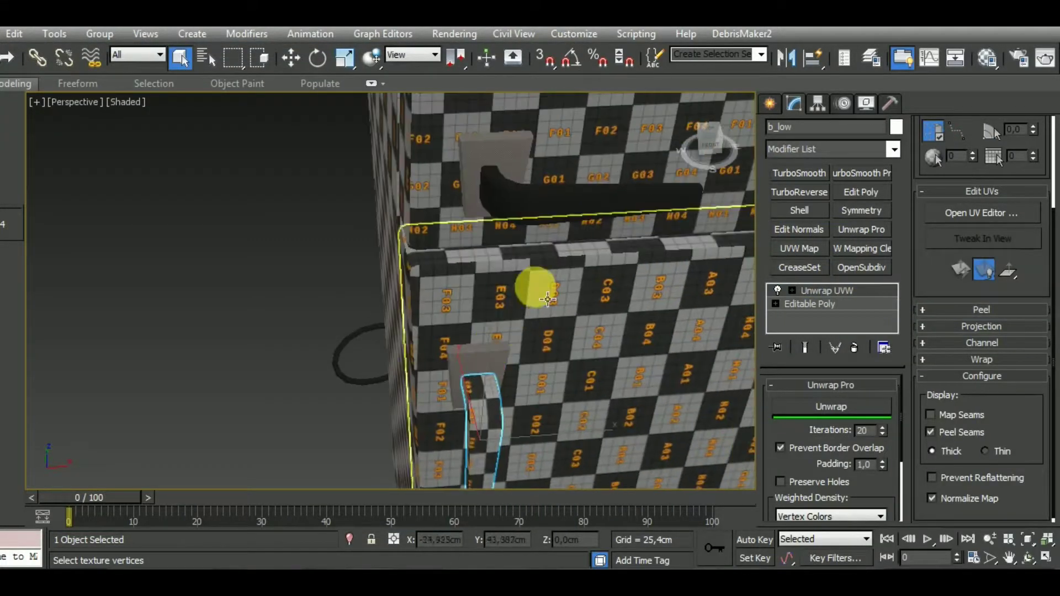
pyautogui.click(564, 207)
pyautogui.rightClick(880, 292)
pyautogui.click(900, 299)
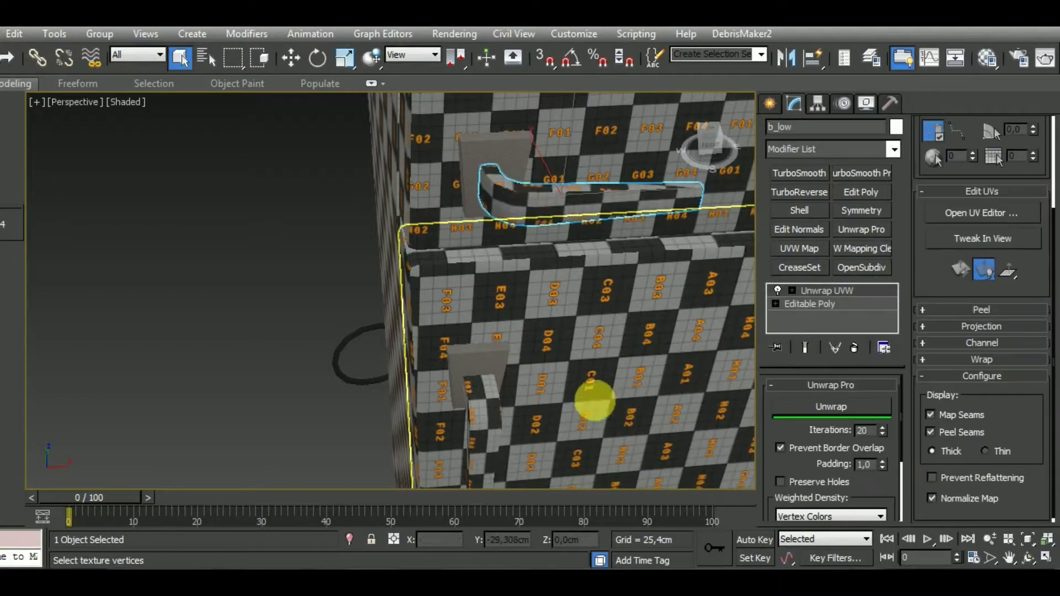
# Add an Unwrap UVW modifier to the lower handle's mounting plate, turn off Map Seams and open its UV editor.
pyautogui.keyDown('alt'); pyautogui.moveTo(591, 402); pyautogui.dragTo(594, 316, button='middle'); pyautogui.keyUp('alt')
pyautogui.click(511, 262)
pyautogui.click(867, 229)
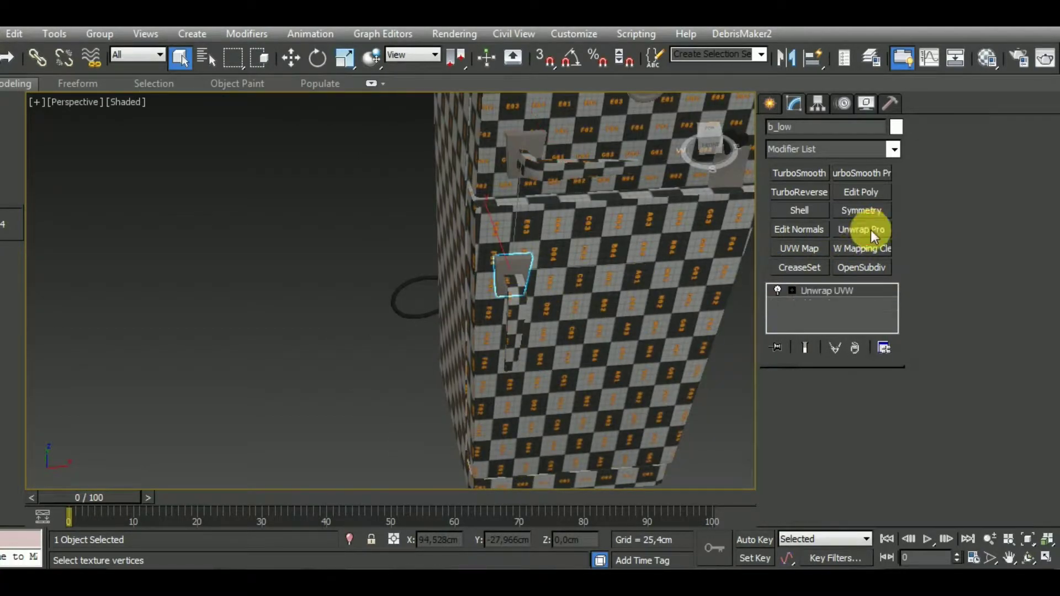
pyautogui.click(931, 414)
pyautogui.click(980, 213)
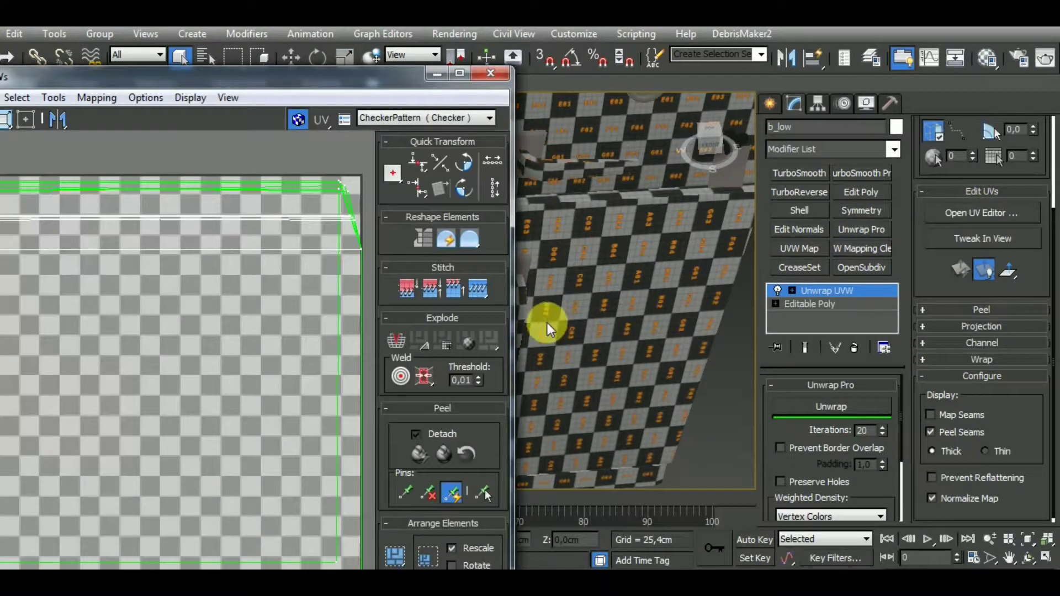
pyautogui.keyDown('alt'); pyautogui.moveTo(546, 322); pyautogui.dragTo(613, 328, button='middle'); pyautogui.keyUp('alt')
pyautogui.moveTo(247, 67); pyautogui.dragTo(304, 86)
pyautogui.scroll(-4, 273, 274)
pyautogui.moveTo(274, 274); pyautogui.dragTo(286, 240, button='middle')
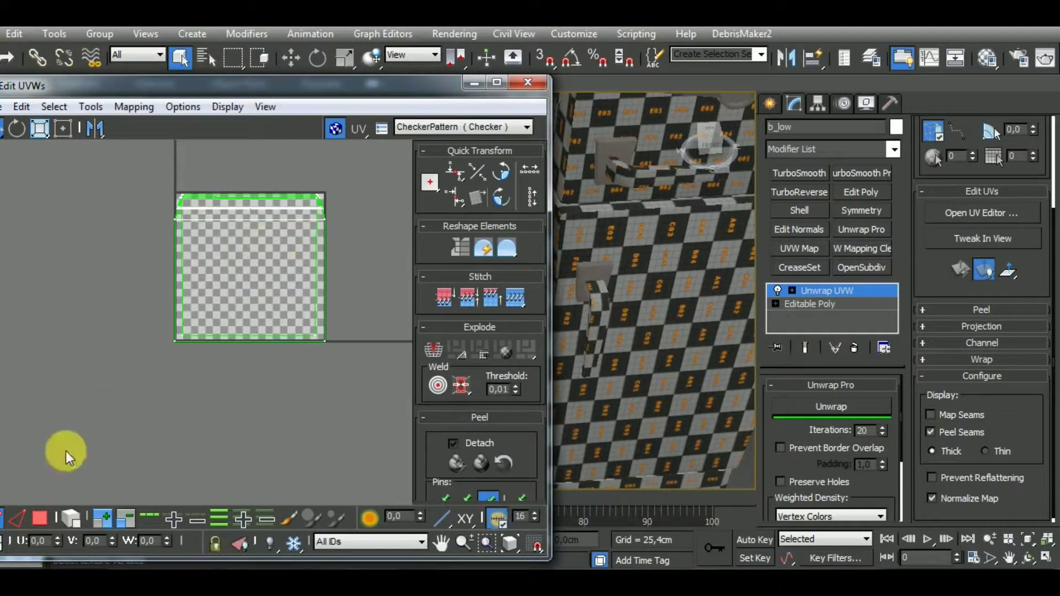
# Apply Normal Mapping with the Box Mapping option to all faces of the lower handle's mounting plate and pack the shells with Rescale on.
pyautogui.press('3')
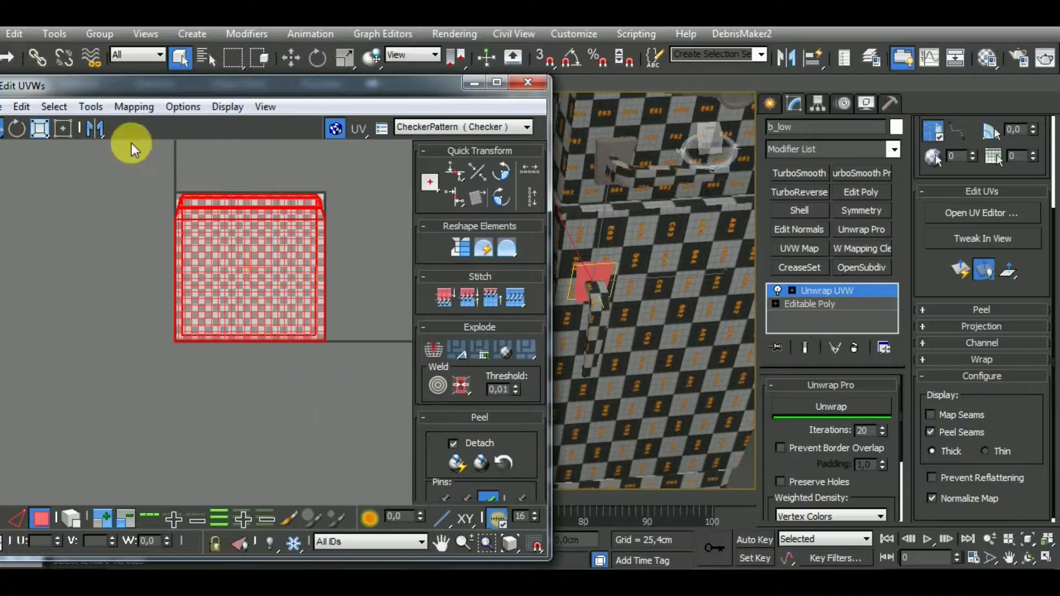
pyautogui.click(126, 107)
pyautogui.click(154, 145)
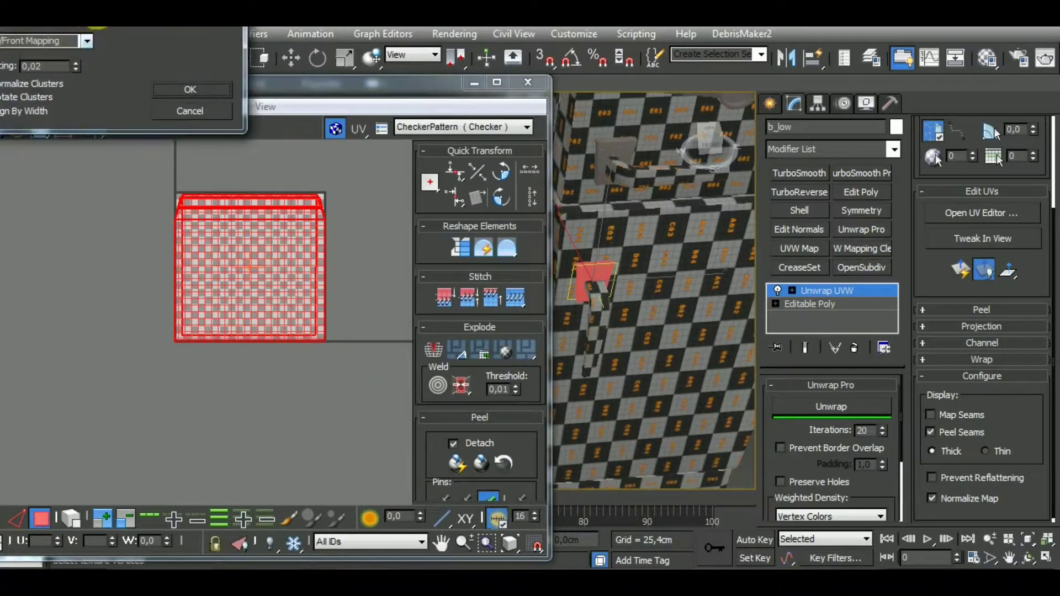
pyautogui.moveTo(83, 47); pyautogui.dragTo(121, 108)
pyautogui.click(126, 107)
pyautogui.click(85, 164)
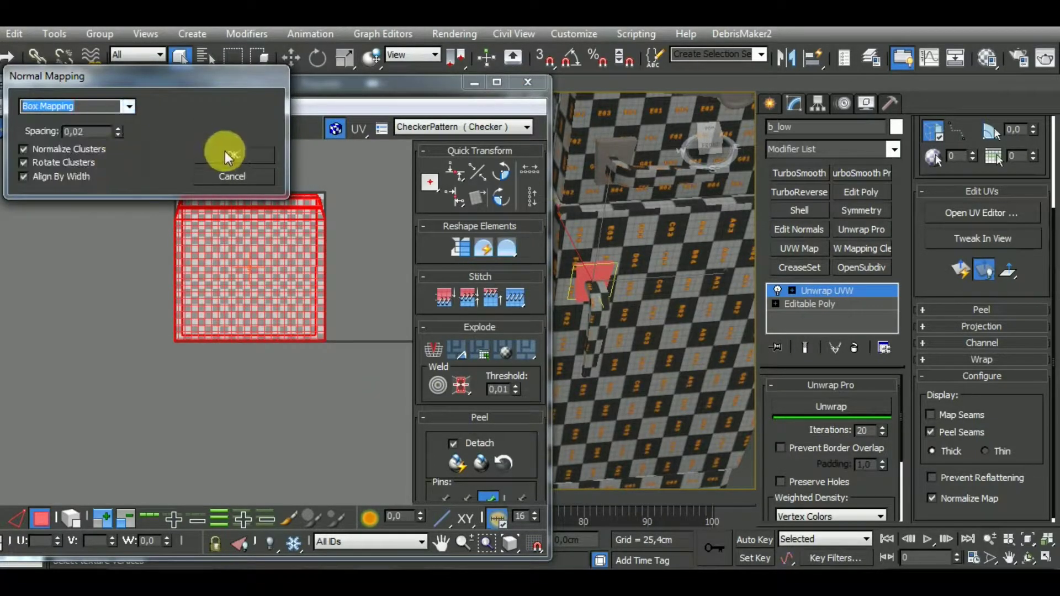
pyautogui.click(226, 154)
pyautogui.scroll(-5, 497, 381)
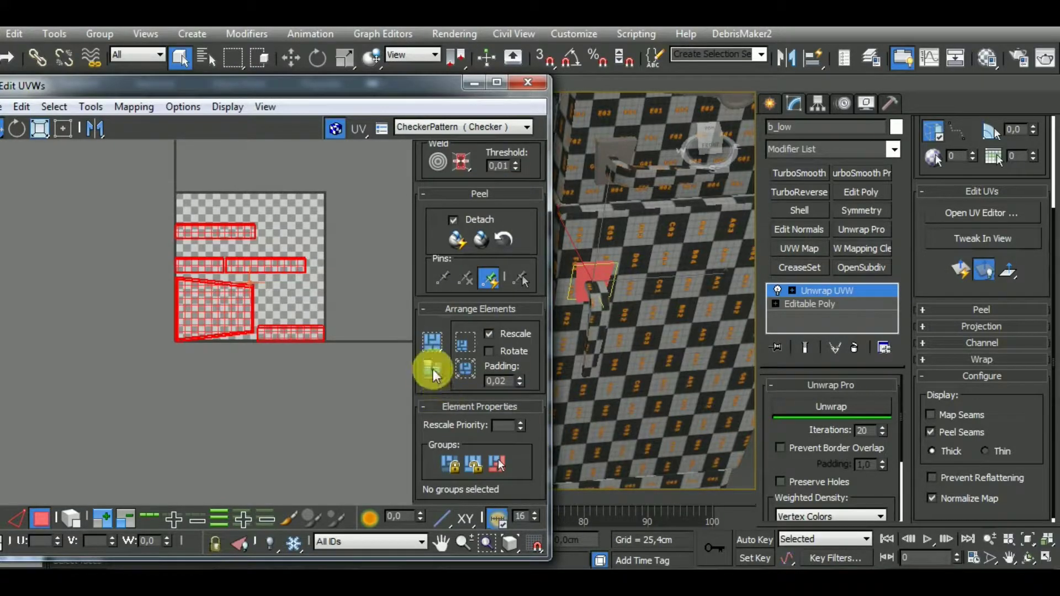
pyautogui.click(433, 342)
# Scale the plate's shells down to match the door's checker density, move them toward the UV tile's lower right, and close the UV editor.
pyautogui.scroll(5, 585, 355)
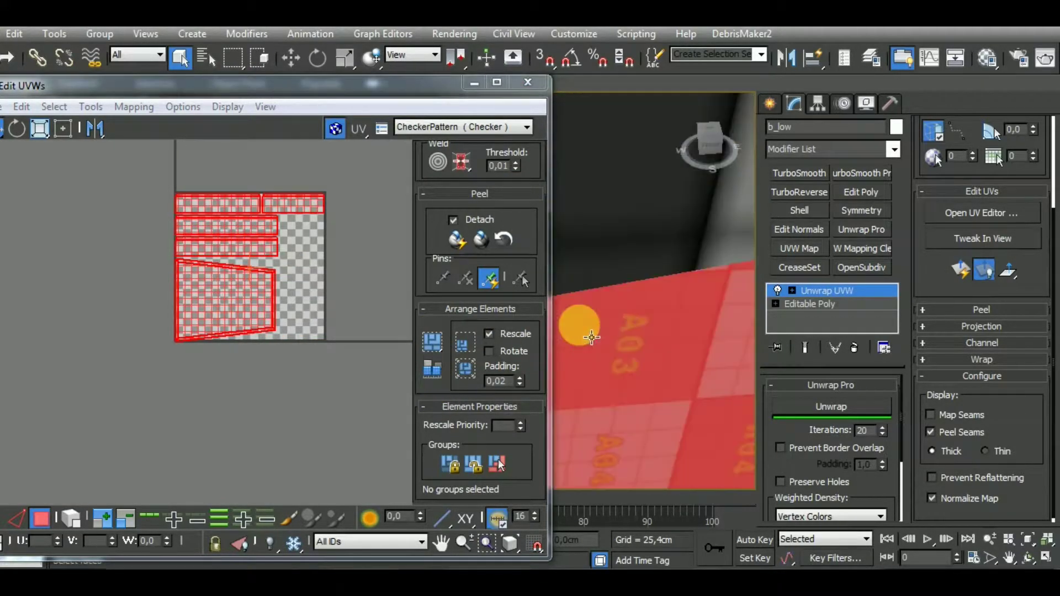
pyautogui.scroll(-2, 575, 324)
pyautogui.scroll(5, 666, 351)
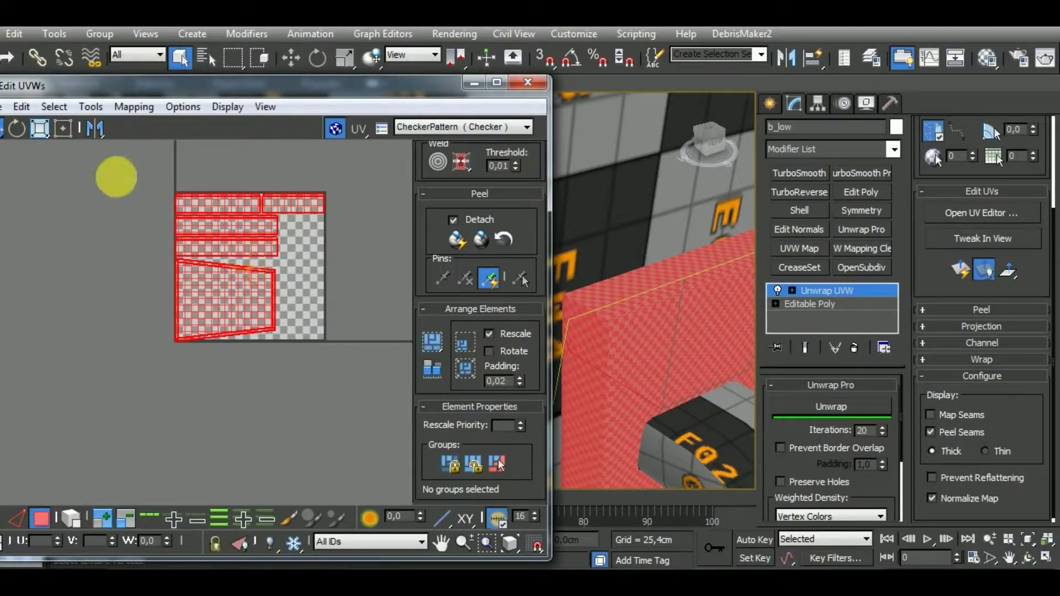
pyautogui.moveTo(265, 216); pyautogui.dragTo(90, 248)
pyautogui.moveTo(249, 270); pyautogui.dragTo(286, 335)
pyautogui.keyDown('alt'); pyautogui.moveTo(706, 410); pyautogui.dragTo(629, 327, button='middle'); pyautogui.keyUp('alt')
pyautogui.scroll(-5, 680, 332)
pyautogui.click(40, 521)
pyautogui.click(527, 81)
# Copy the lower mounting plate's Unwrap UVW modifier and paste it onto the upper handle's mounting plate.
pyautogui.rightClick(822, 289)
pyautogui.click(856, 308)
pyautogui.moveTo(656, 282); pyautogui.dragTo(577, 353, button='middle')
pyautogui.click(471, 199)
pyautogui.rightClick(833, 293)
pyautogui.click(858, 293)
# Add an Unwrap UVW modifier to the square note on the upper door, with Prevent Border Overlap on, and open its UV editor.
pyautogui.scroll(-8, 504, 338)
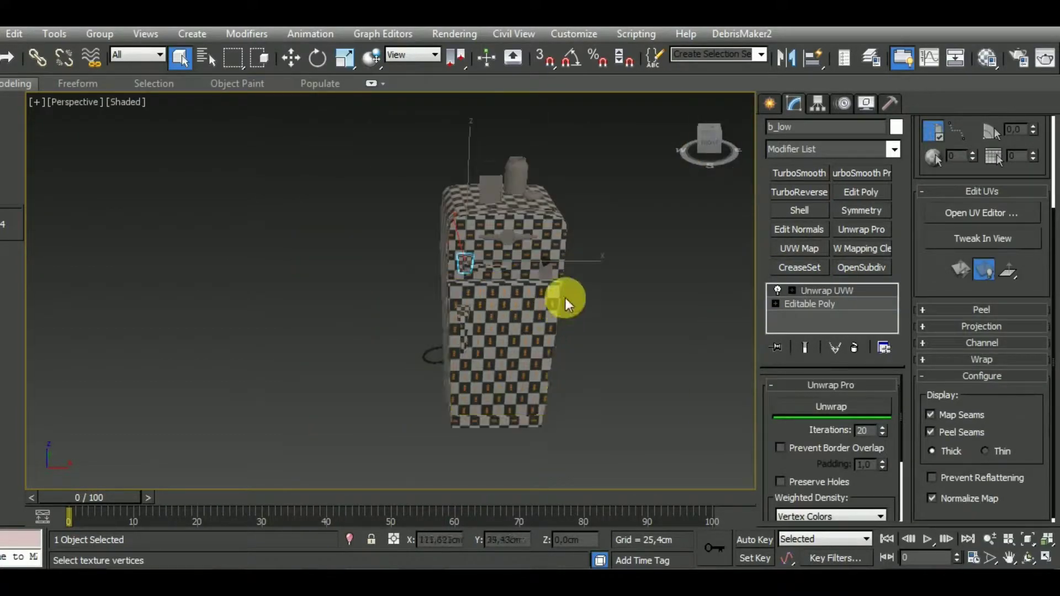
pyautogui.click(568, 289)
pyautogui.click(874, 229)
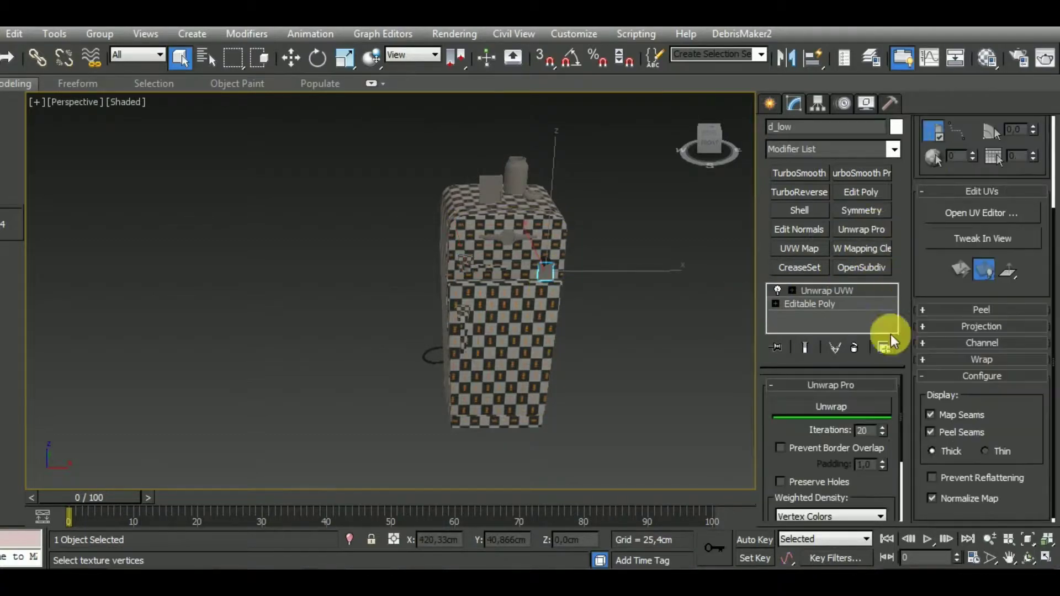
pyautogui.click(806, 448)
pyautogui.click(993, 218)
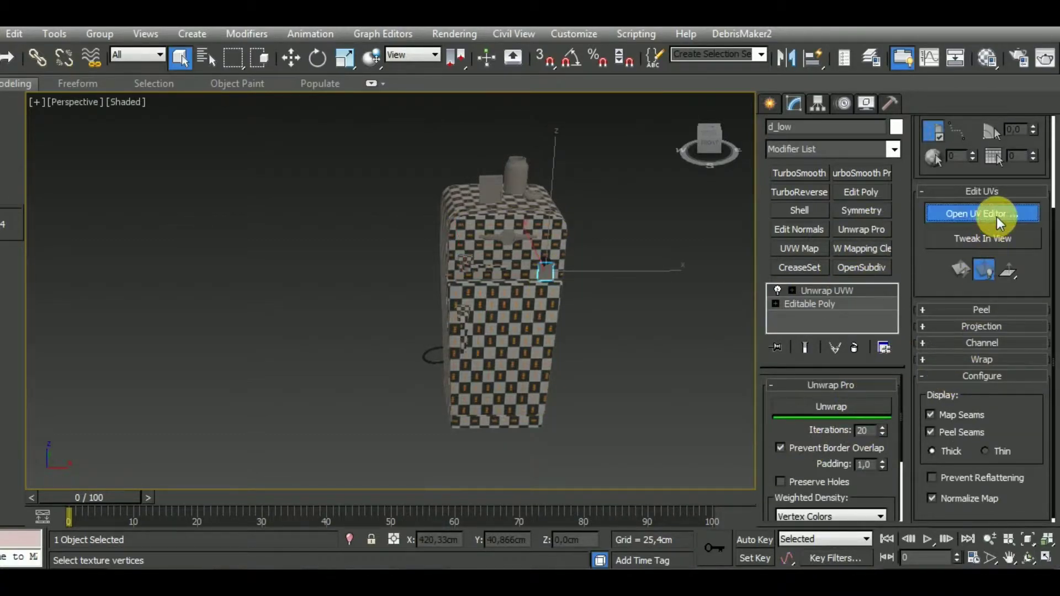
pyautogui.scroll(8, 707, 326)
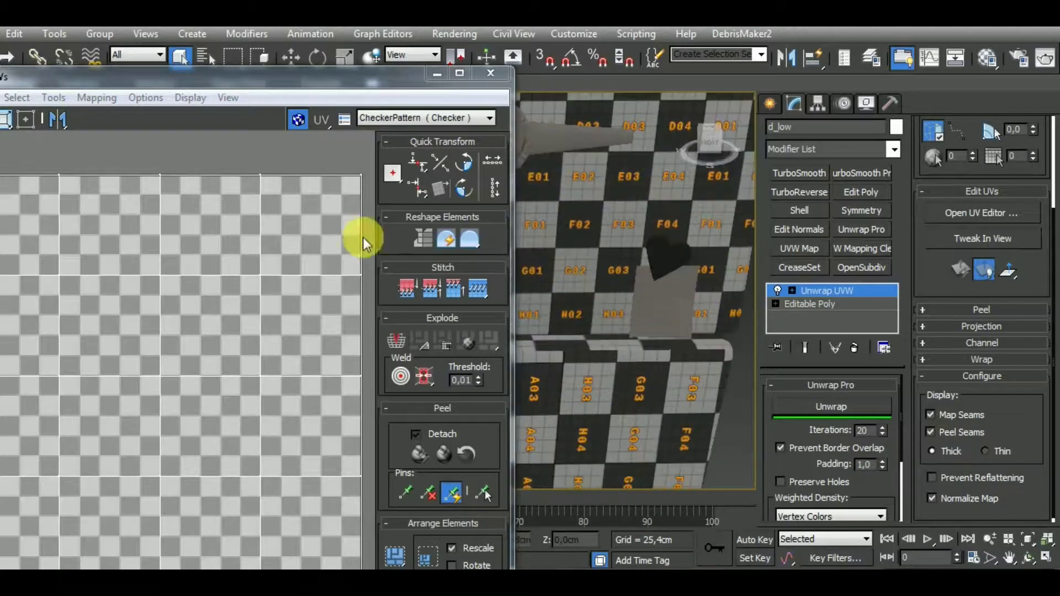
pyautogui.moveTo(258, 77); pyautogui.dragTo(313, 74)
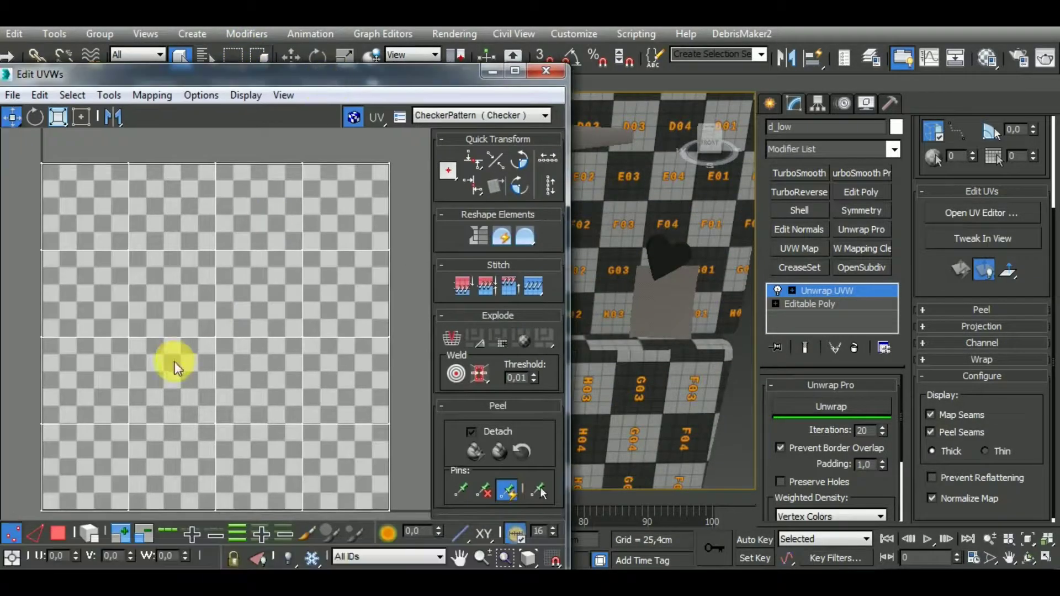
# Apply box mapping to all of the note's faces and pack the resulting shells with Rescale on.
pyautogui.moveTo(78, 484); pyautogui.dragTo(174, 408)
pyautogui.scroll(-5, 231, 332)
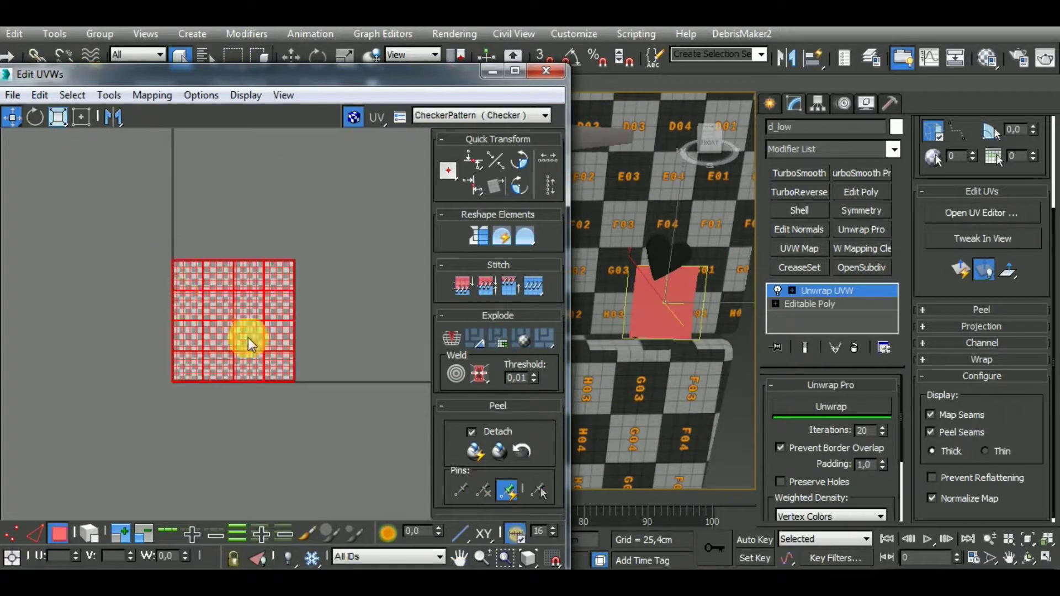
pyautogui.click(153, 95)
pyautogui.click(167, 113)
pyautogui.click(84, 48)
pyautogui.click(58, 81)
pyautogui.click(190, 89)
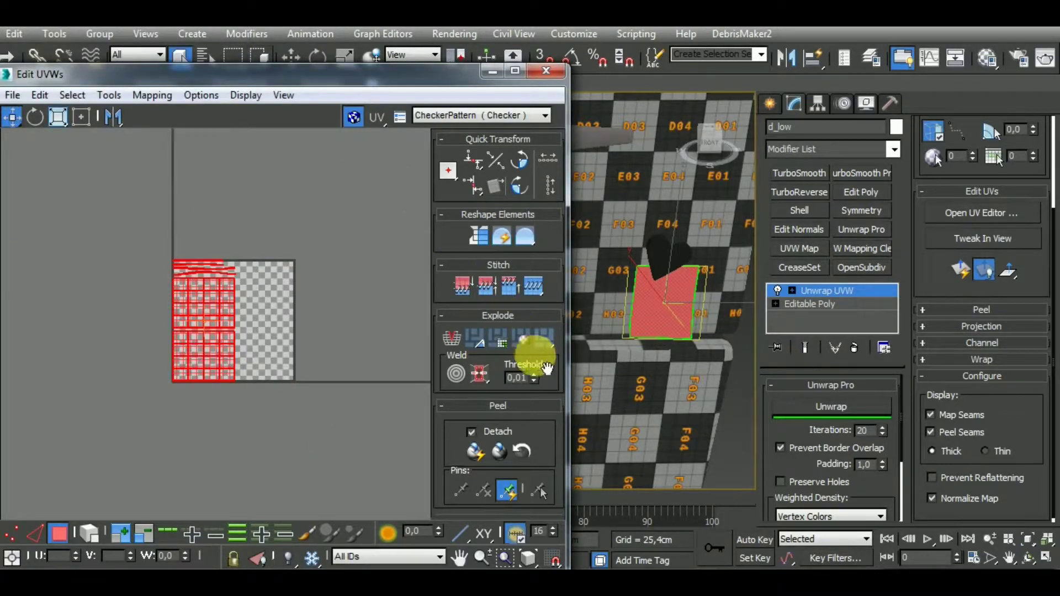
pyautogui.scroll(-3, 551, 392)
pyautogui.click(452, 359)
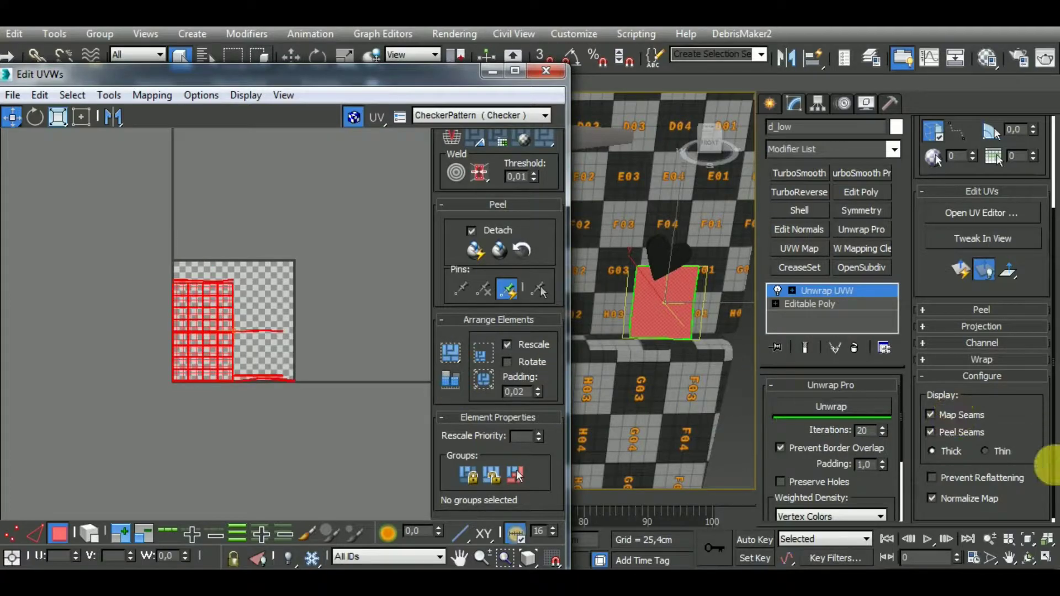
# Turn off Map Seams and scale the note's shells down uniformly toward the door's checker density.
pyautogui.click(962, 416)
pyautogui.click(56, 117)
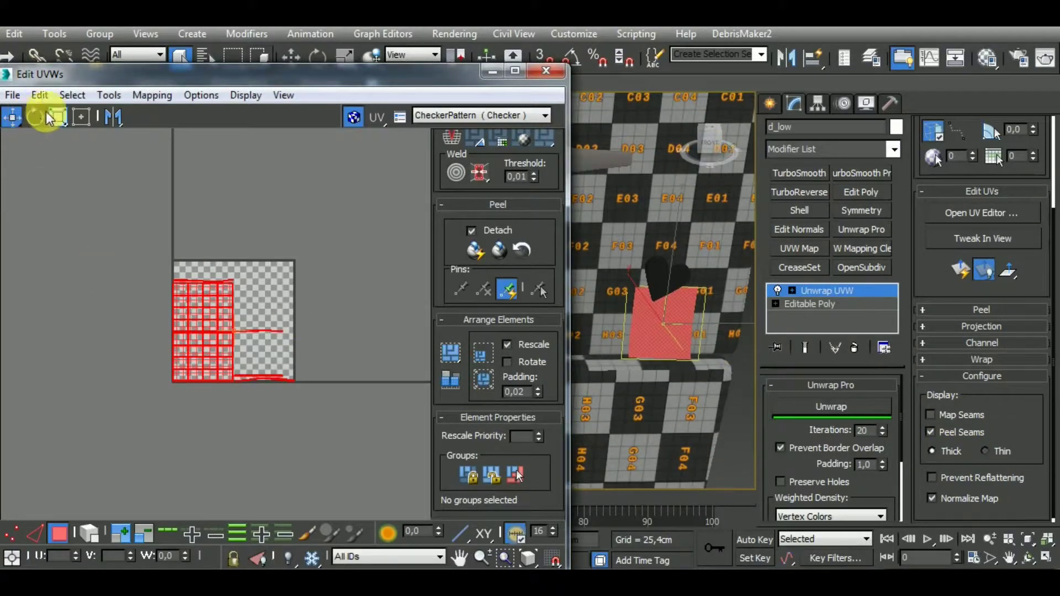
pyautogui.moveTo(213, 300); pyautogui.dragTo(273, 452)
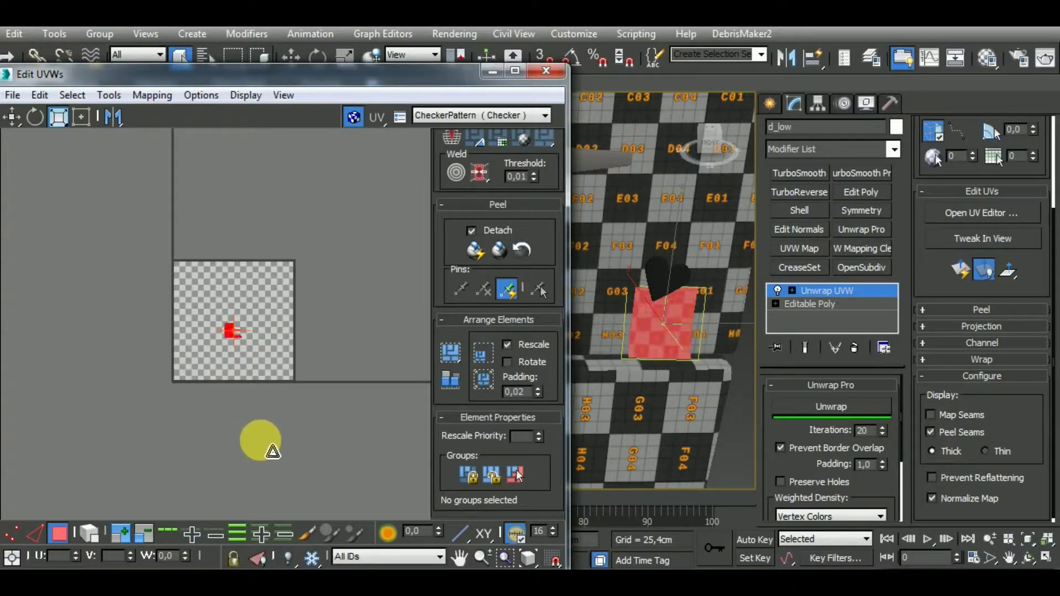
pyautogui.moveTo(254, 354); pyautogui.dragTo(265, 335, button='middle')
pyautogui.scroll(5, 261, 321)
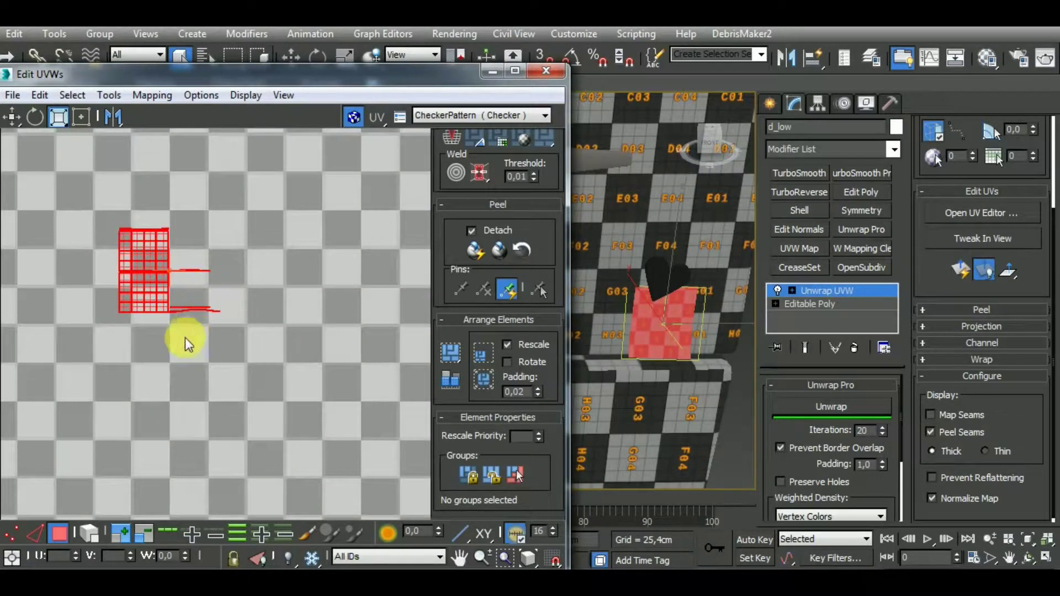
# Examine which faces of the note the two grid shells and the thin strip shells belong to.
pyautogui.click(88, 272)
pyautogui.click(19, 118)
pyautogui.moveTo(187, 277); pyautogui.dragTo(227, 306)
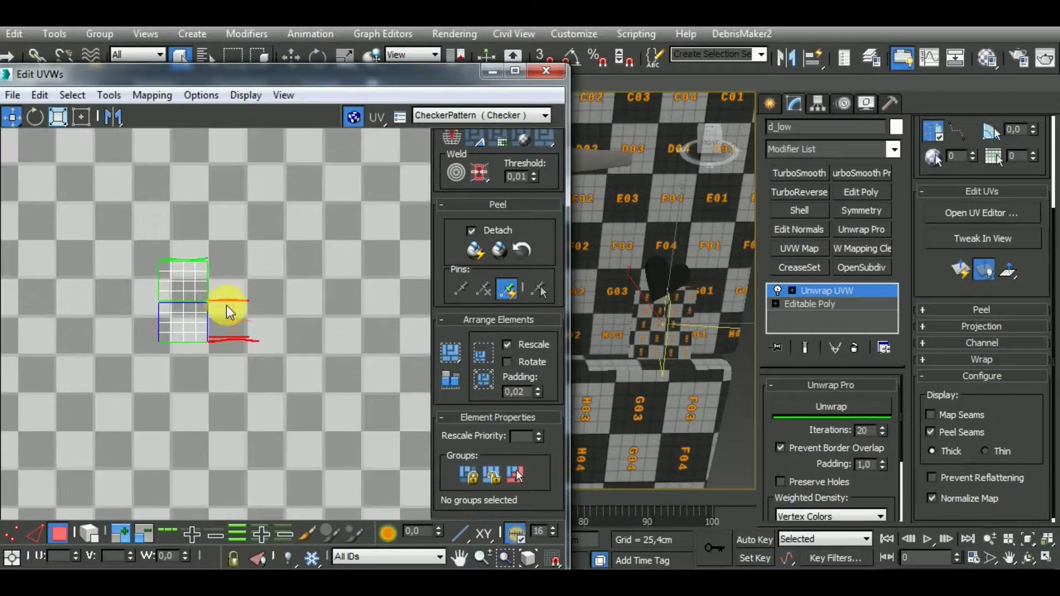
pyautogui.scroll(2, 231, 344)
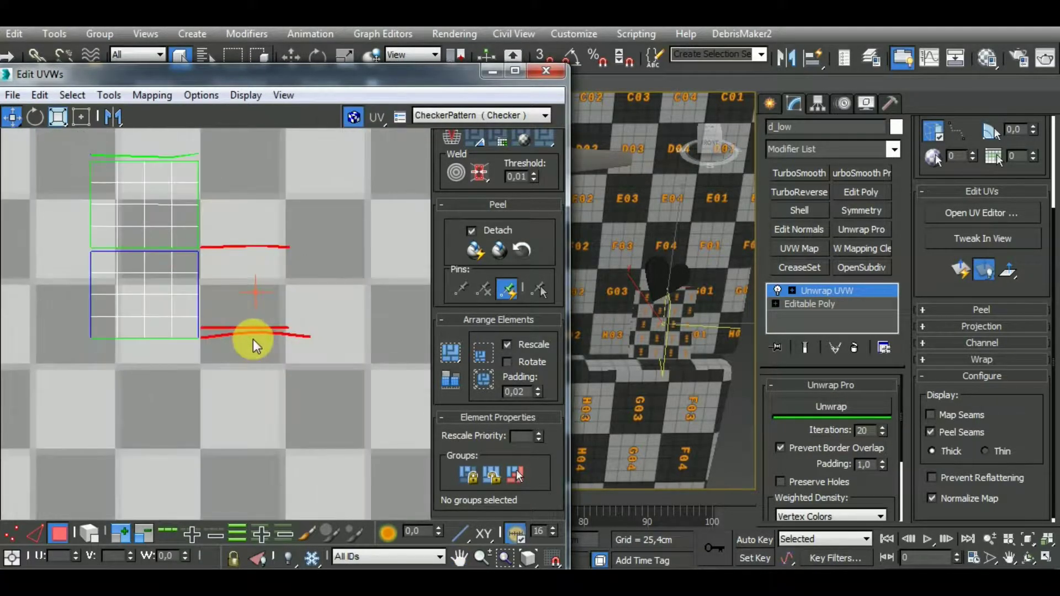
pyautogui.click(89, 533)
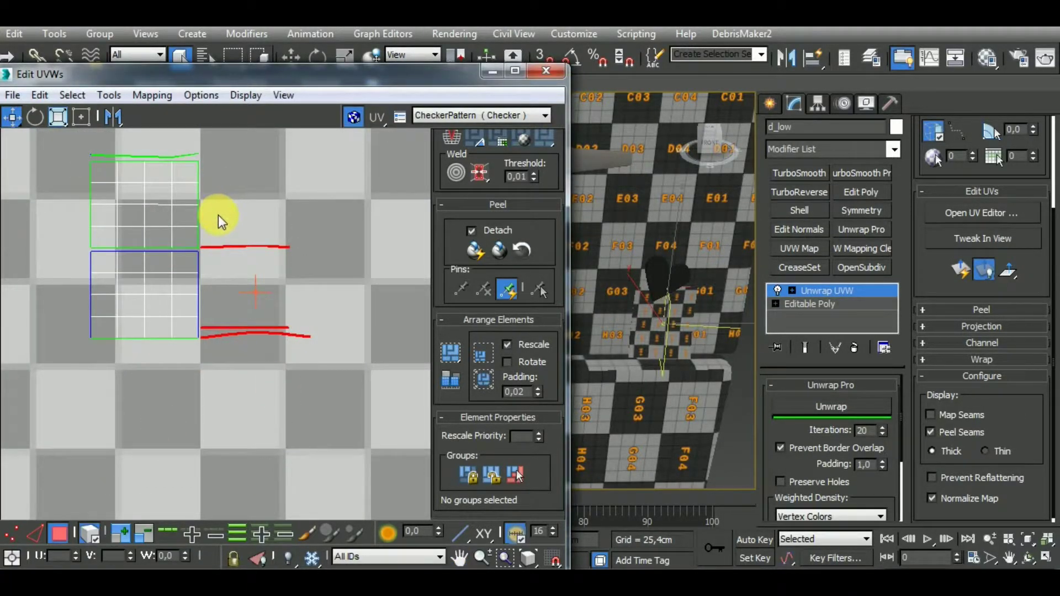
pyautogui.moveTo(217, 214); pyautogui.dragTo(264, 238, button='middle')
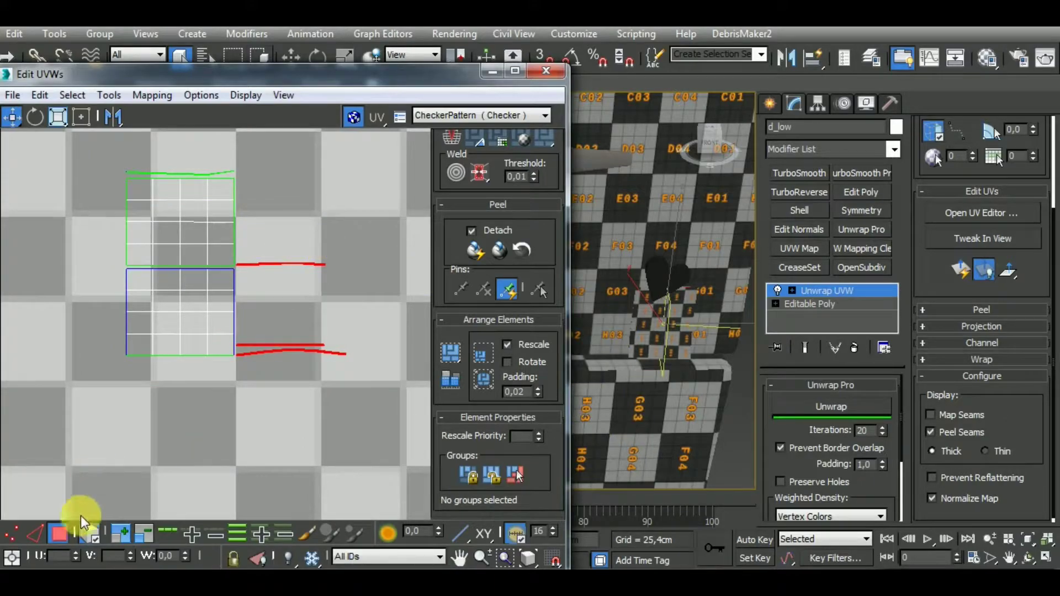
pyautogui.click(672, 335)
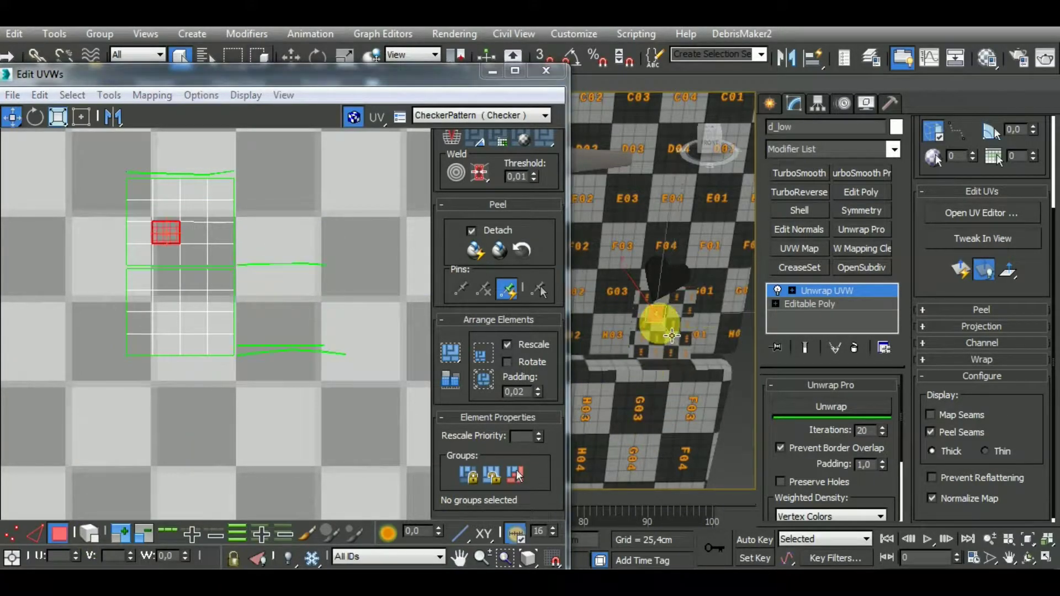
pyautogui.keyDown('ctrl'); pyautogui.click(666, 335); pyautogui.keyUp('ctrl')
pyautogui.moveTo(156, 222); pyautogui.dragTo(163, 227, button='middle')
pyautogui.click(155, 199)
pyautogui.click(200, 312)
# Stitch the note's thin side strips onto the matching border edges of the grid shells.
pyautogui.click(38, 531)
pyautogui.moveTo(172, 412); pyautogui.dragTo(180, 432, button='middle')
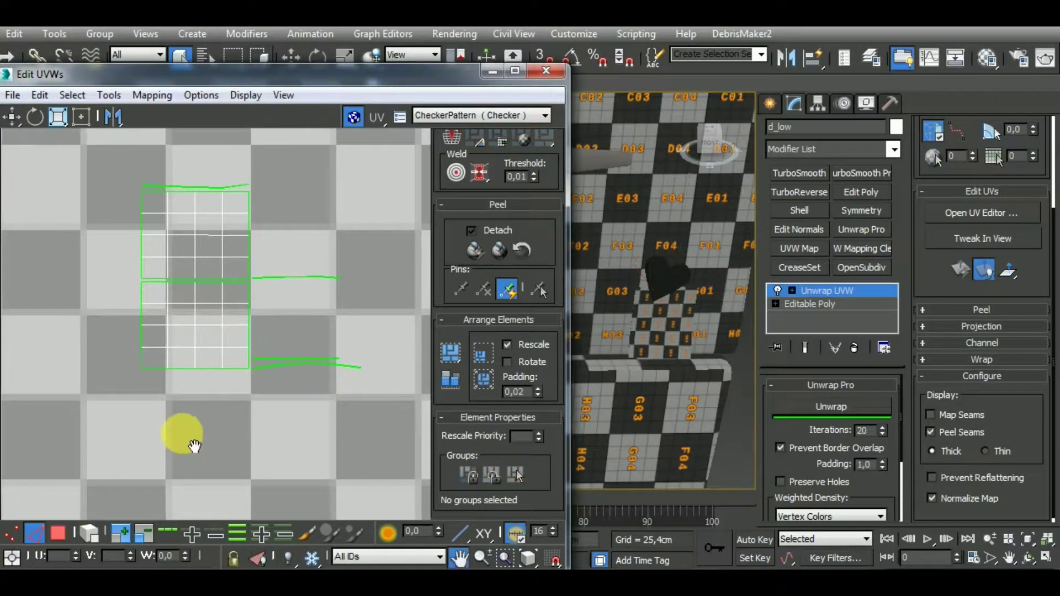
pyautogui.click(206, 380)
pyautogui.hotkey('shift', 's')
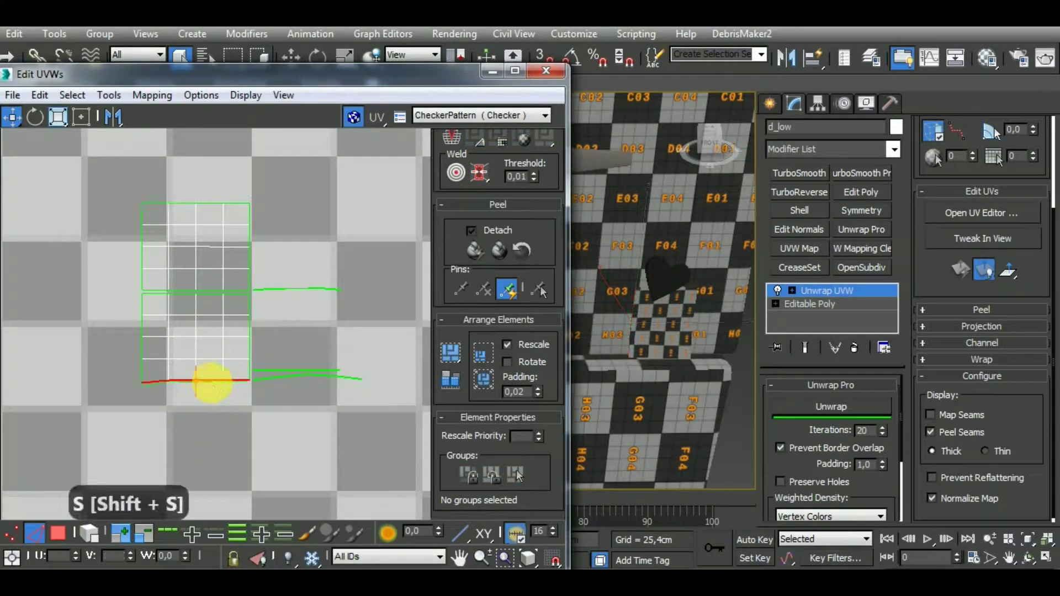
pyautogui.click(250, 353)
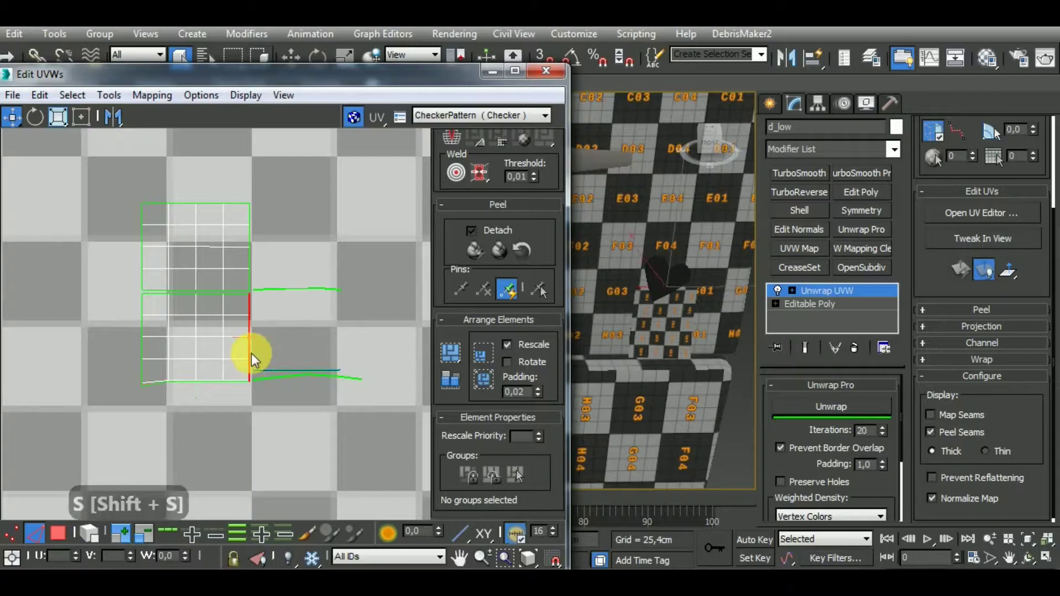
pyautogui.click(141, 354)
pyautogui.hotkey('shift', 's')
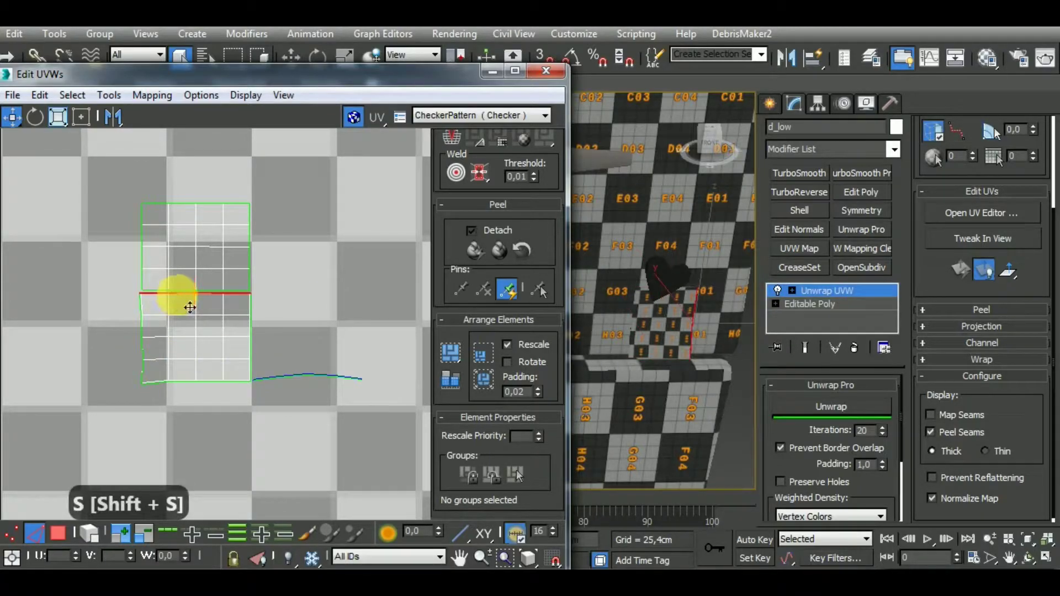
# Pack the note's stitched shells, rotate the tilted grid shell straight and repack everything with Rescale on.
pyautogui.scroll(-2, 231, 319)
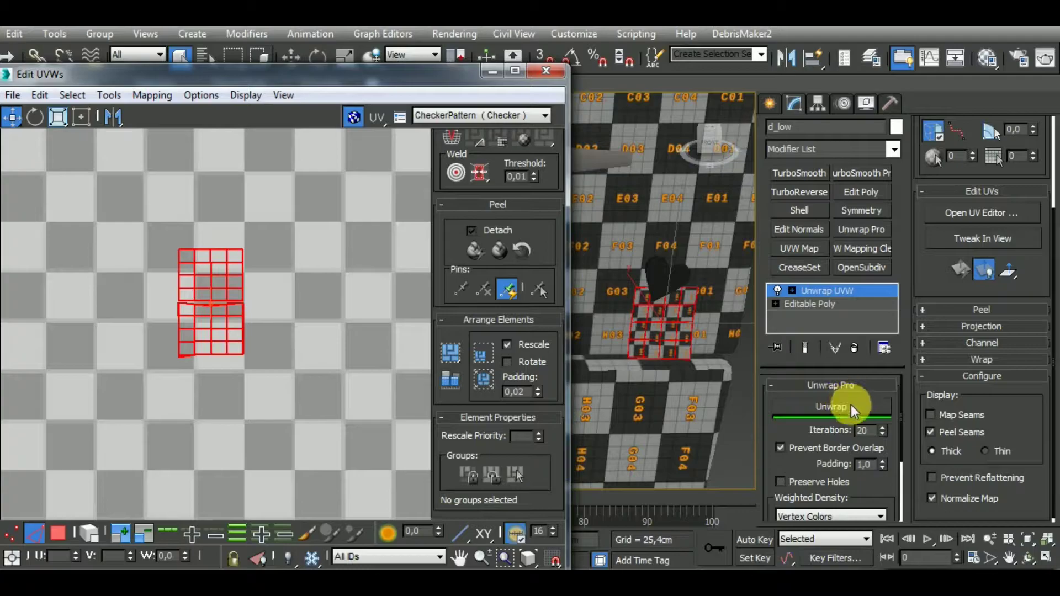
pyautogui.click(481, 380)
pyautogui.click(450, 353)
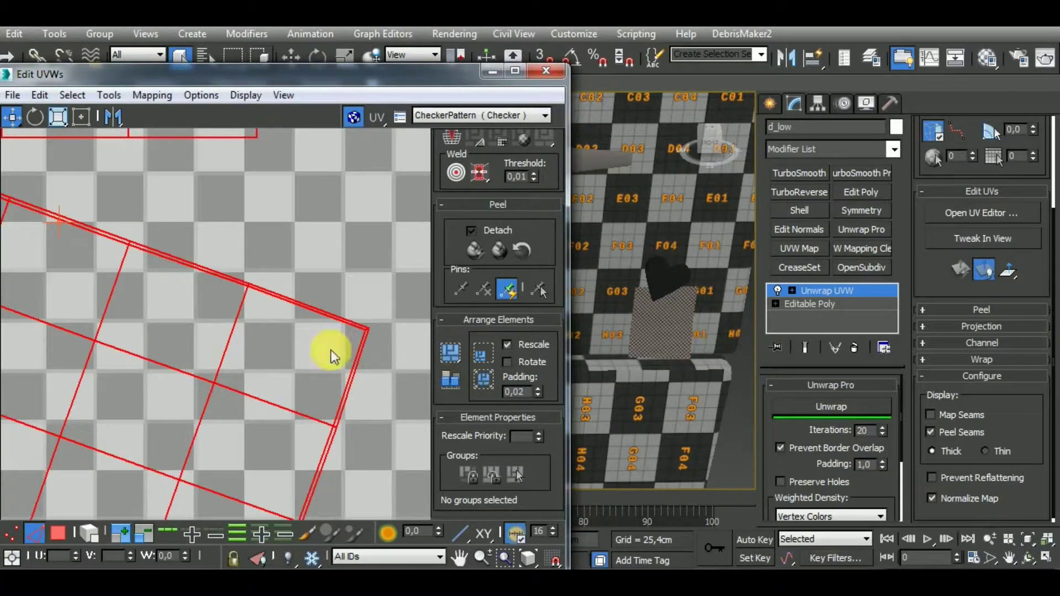
pyautogui.scroll(-5, 263, 297)
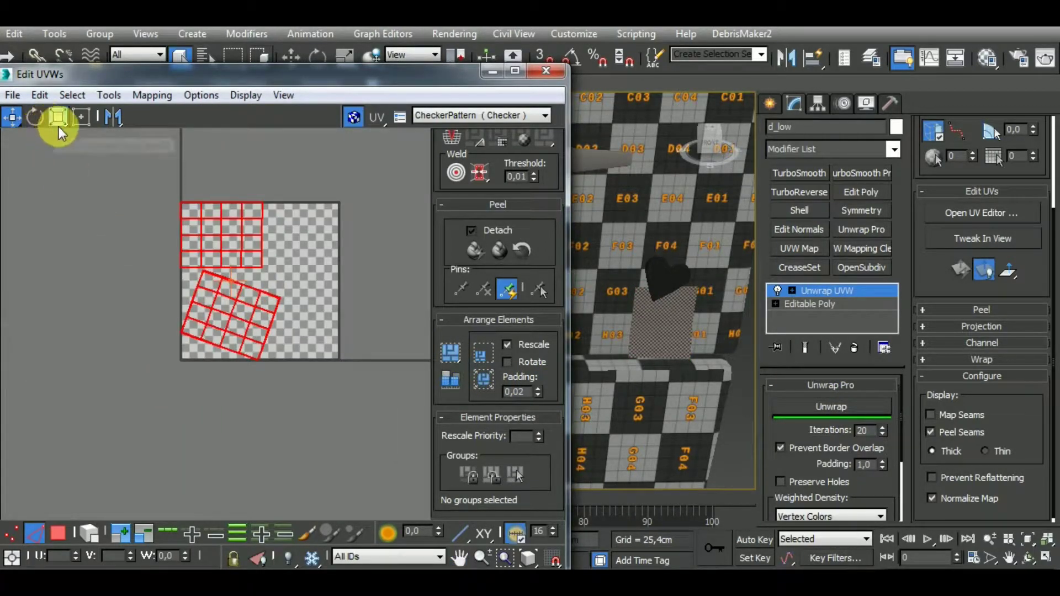
pyautogui.click(33, 122)
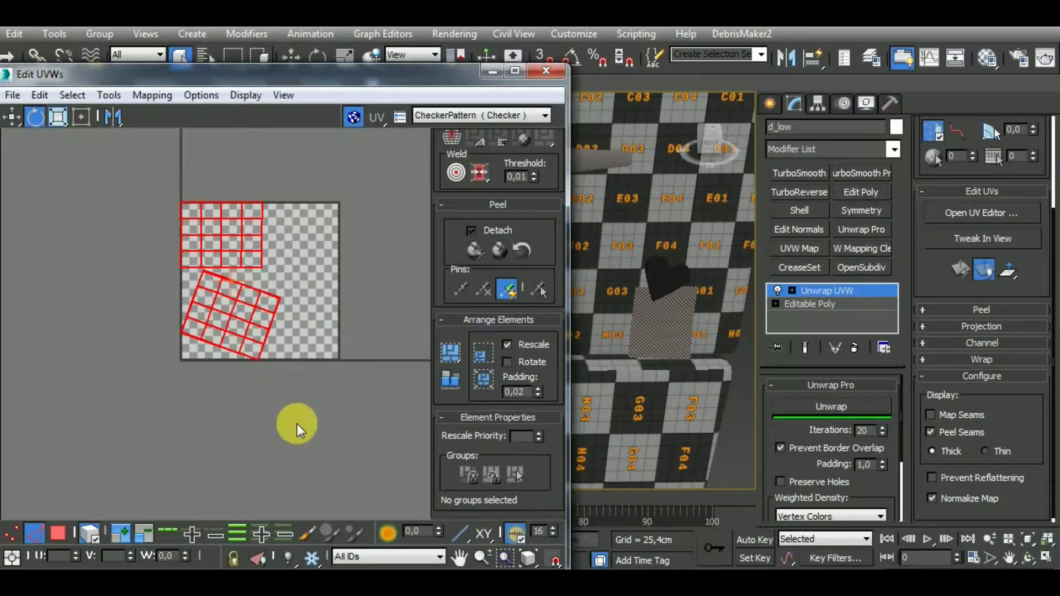
pyautogui.click(296, 423)
pyautogui.moveTo(273, 301); pyautogui.dragTo(295, 290)
pyautogui.moveTo(164, 184); pyautogui.dragTo(342, 364)
pyautogui.click(450, 353)
# Scale the note's shells down to match the door's checker density, place them in the UV tile's lower-left corner, and close the UV editor.
pyautogui.click(60, 117)
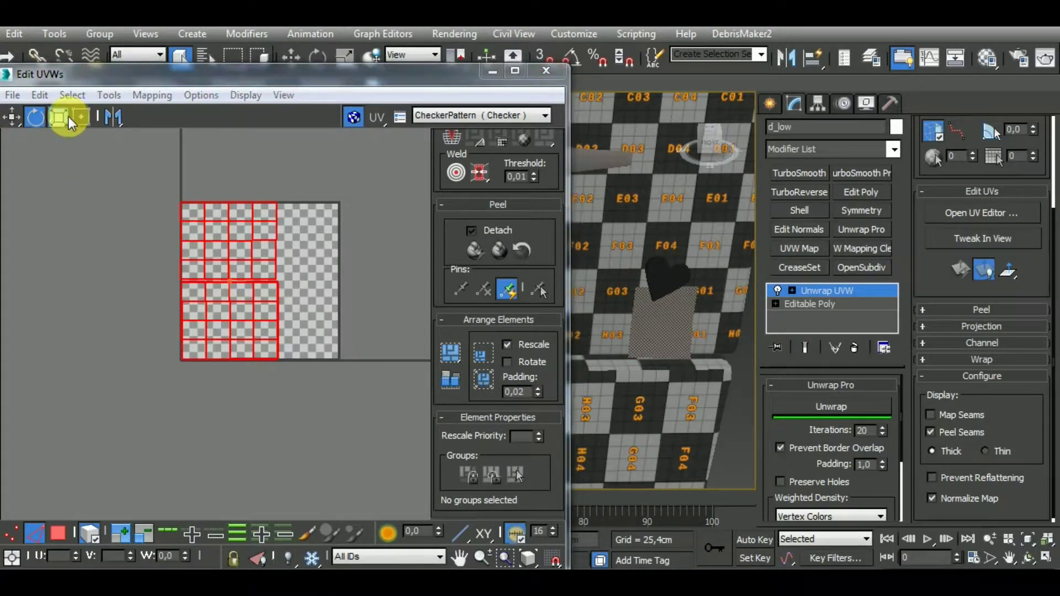
pyautogui.moveTo(226, 237); pyautogui.dragTo(279, 407)
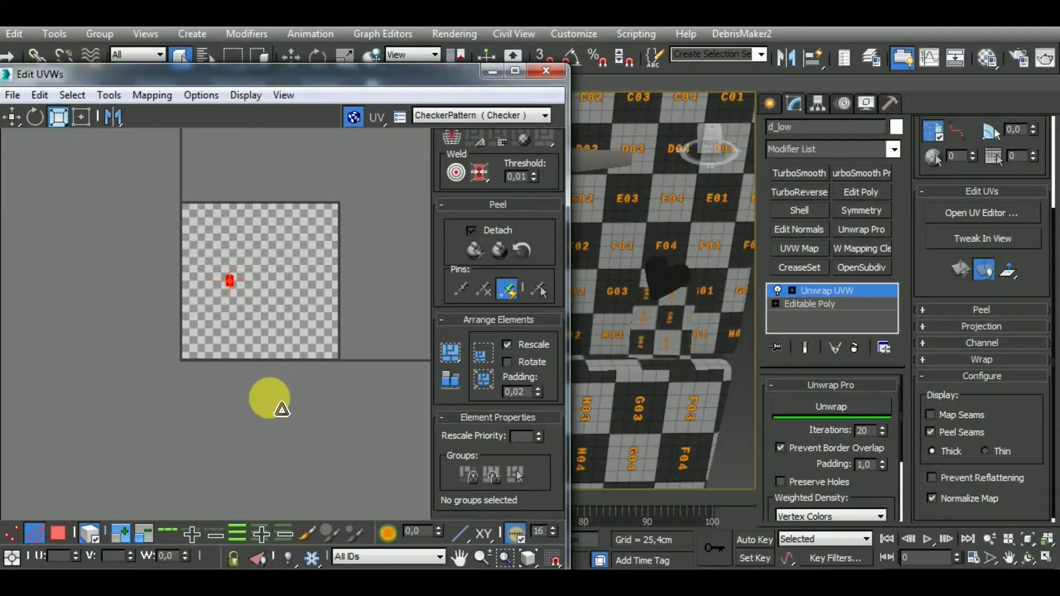
pyautogui.click(12, 117)
pyautogui.moveTo(243, 295); pyautogui.dragTo(202, 364)
pyautogui.click(86, 534)
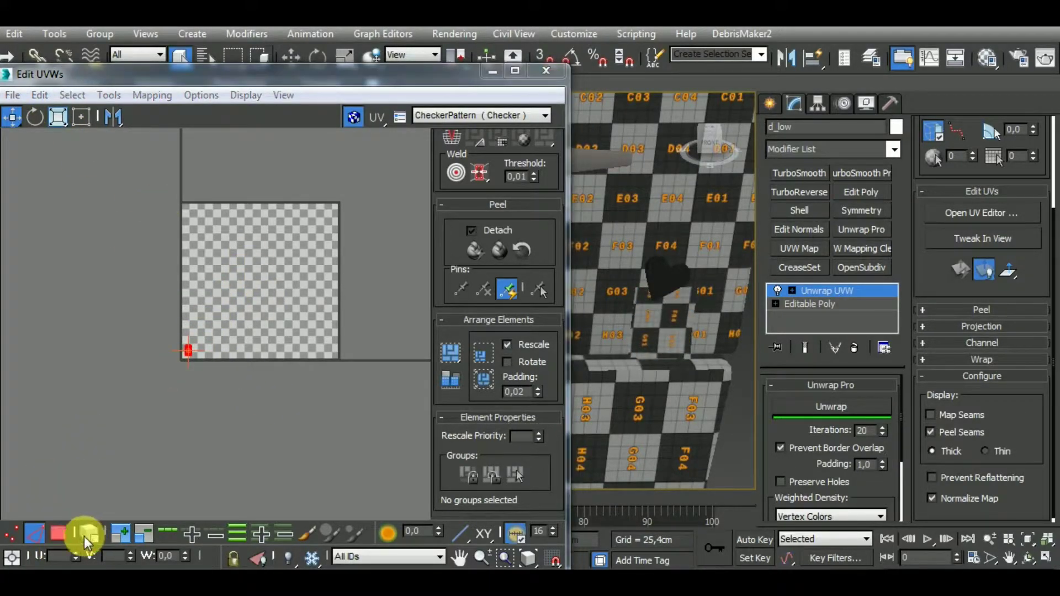
pyautogui.click(37, 533)
pyautogui.click(545, 72)
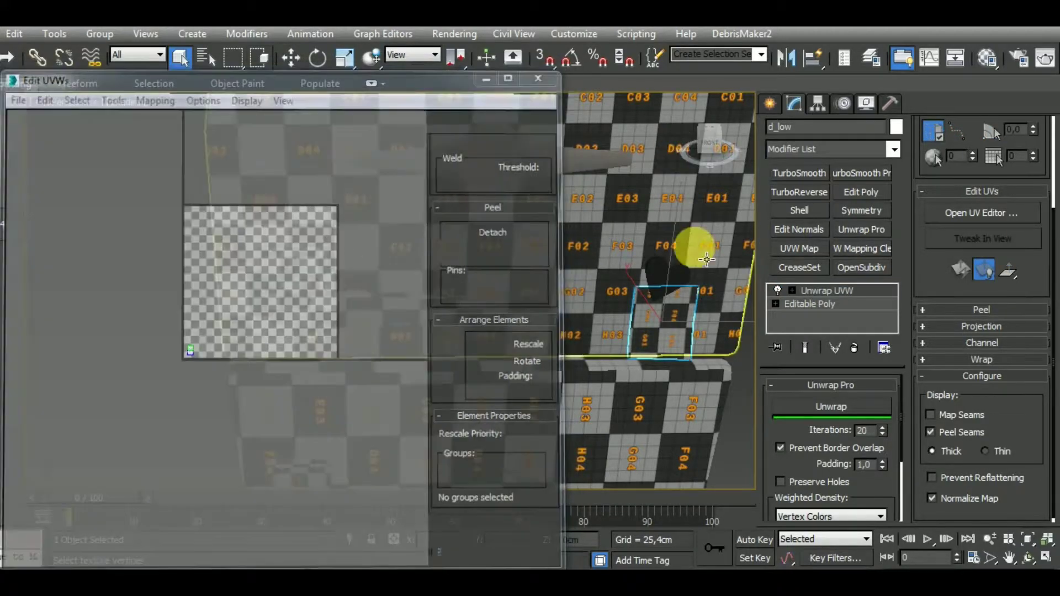
# Add an Unwrap UVW modifier to the heart magnet, hide its map seams and open its UV editor.
pyautogui.click(672, 274)
pyautogui.moveTo(675, 404); pyautogui.dragTo(588, 386, button='middle')
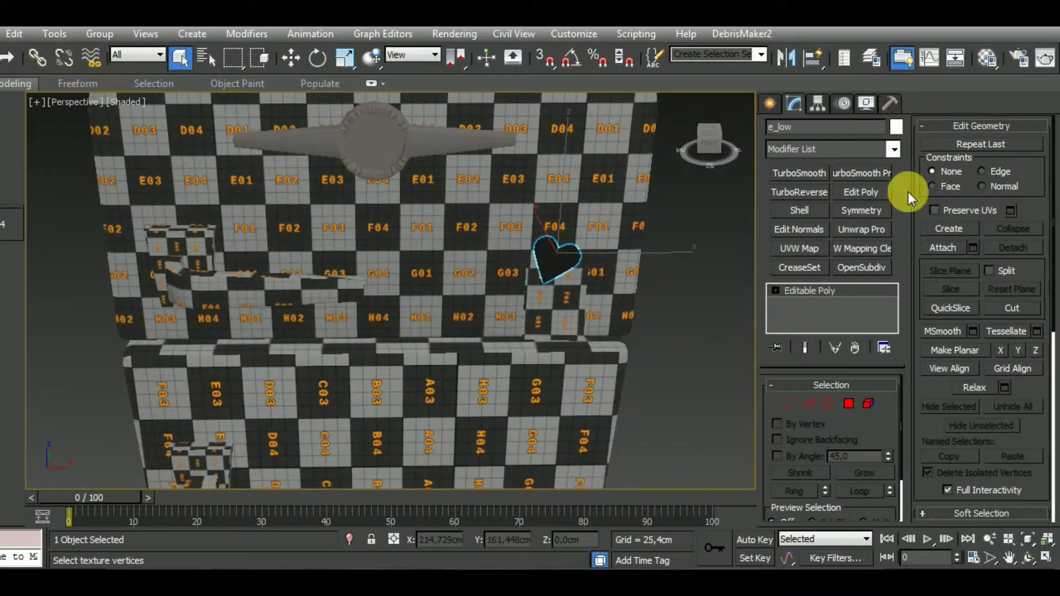
pyautogui.click(861, 229)
pyautogui.click(988, 414)
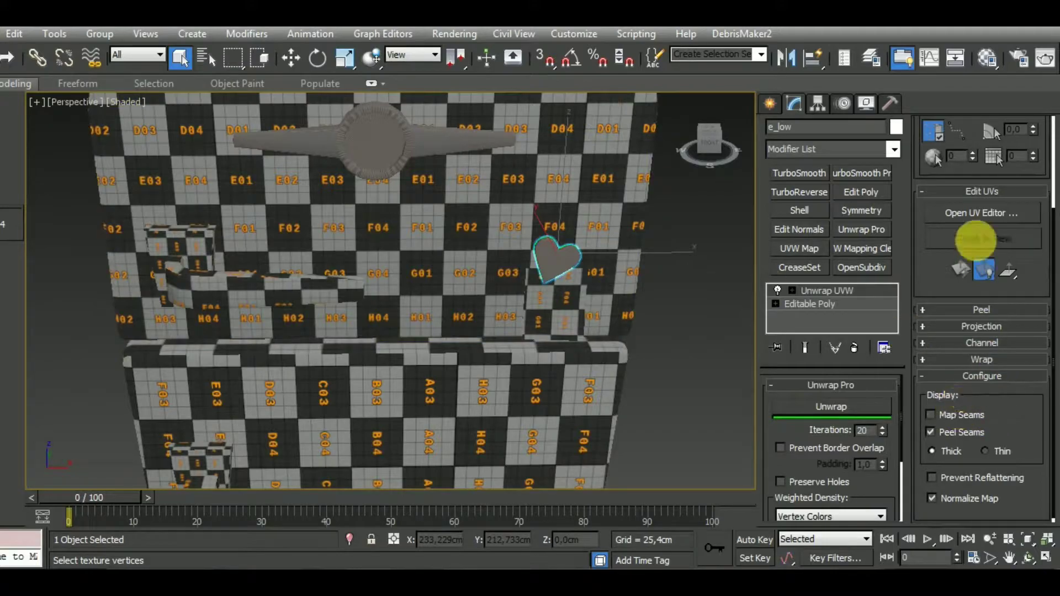
pyautogui.click(988, 213)
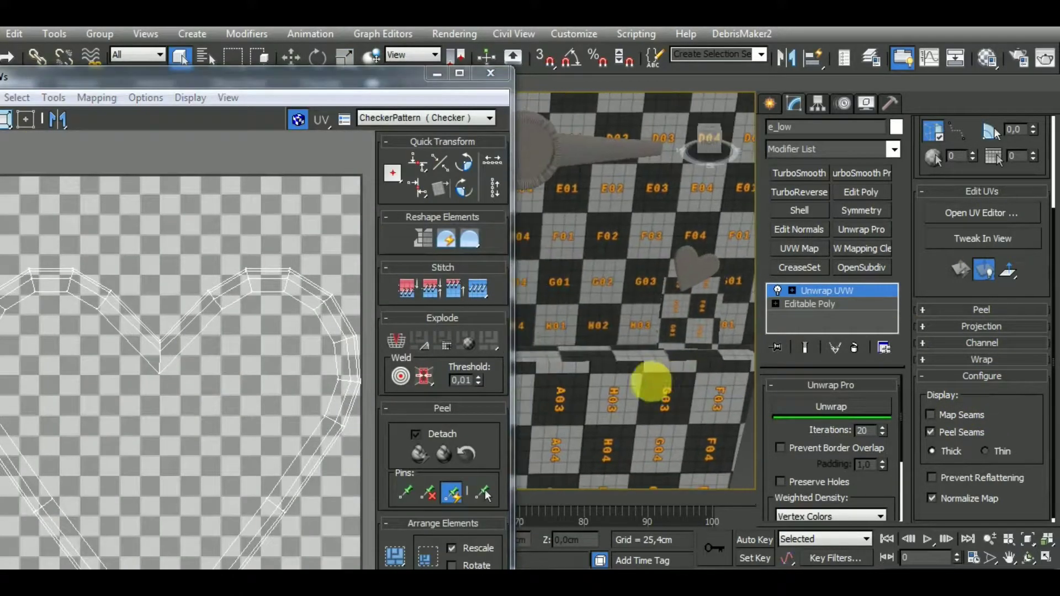
pyautogui.moveTo(317, 78); pyautogui.dragTo(346, 87)
pyautogui.scroll(-6, 186, 380)
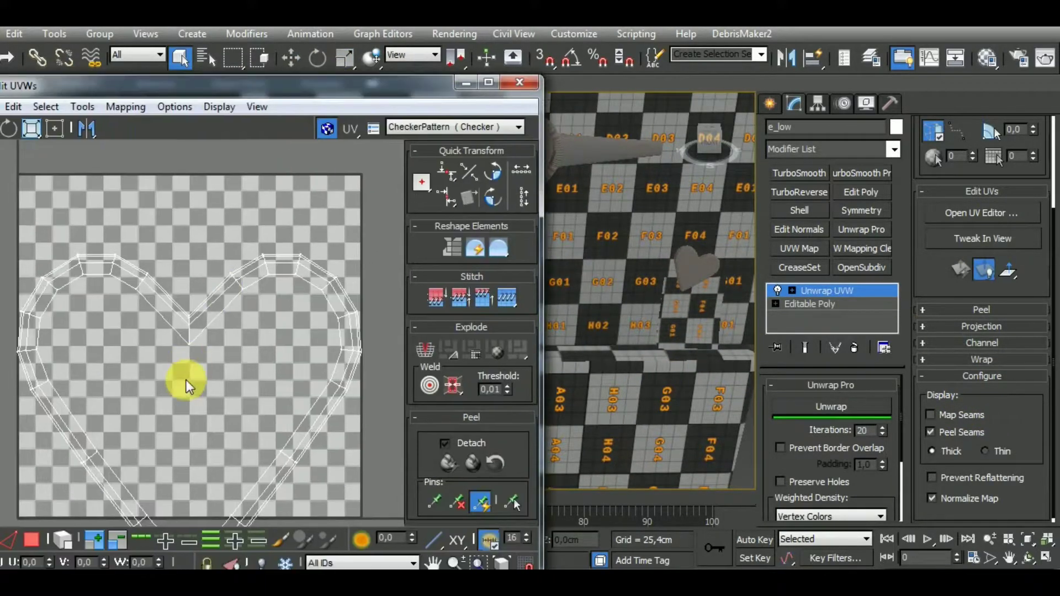
# Apply Normal Mapping with the Box Mapping option to all of the heart's polygons.
pyautogui.click(34, 540)
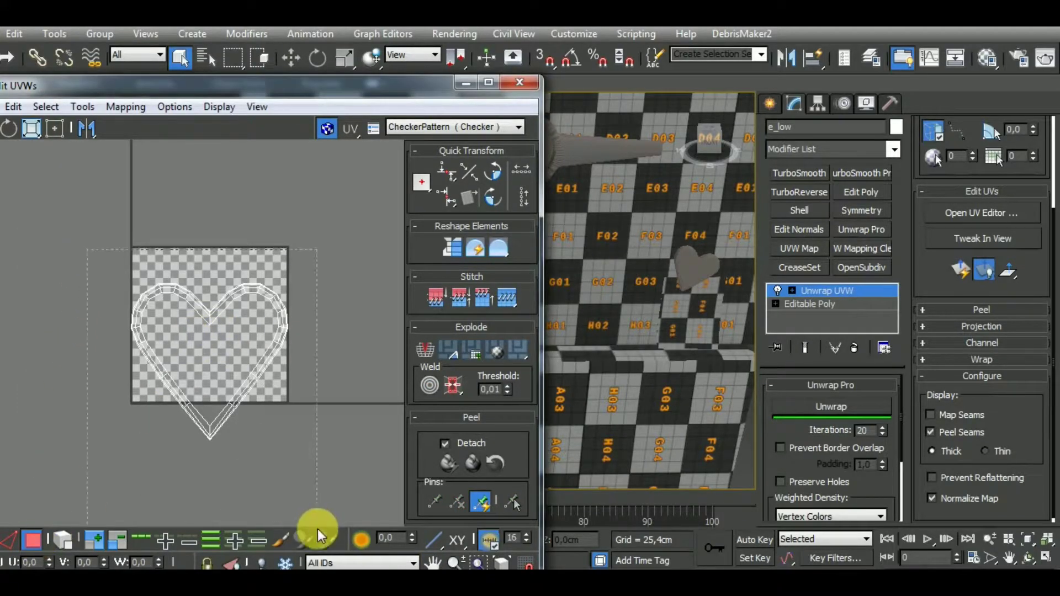
pyautogui.hotkey('ctrl', 'a')
pyautogui.click(126, 107)
pyautogui.click(171, 147)
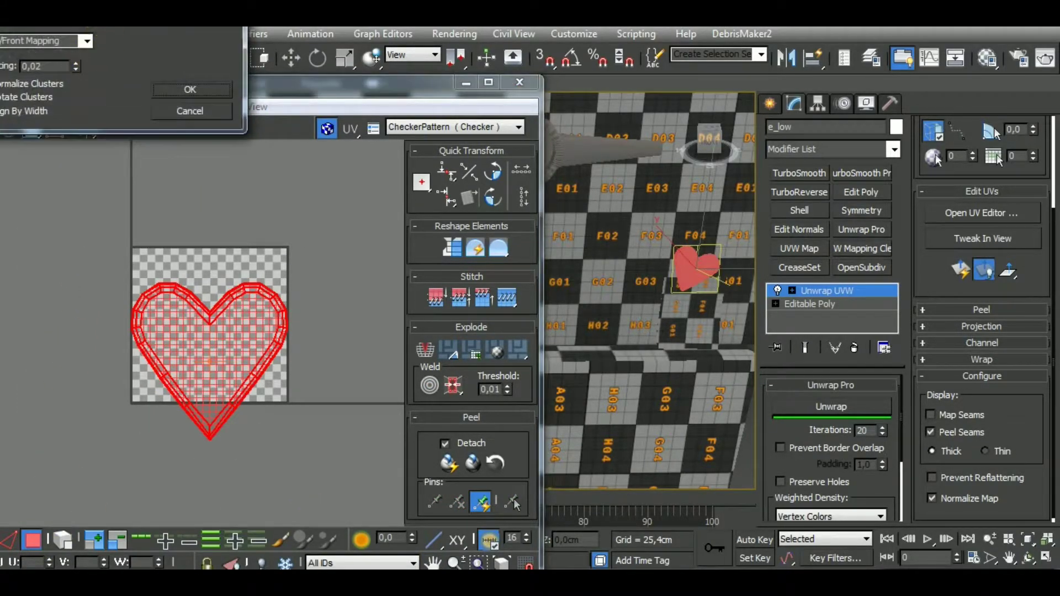
pyautogui.click(123, 95)
pyautogui.click(95, 149)
pyautogui.click(229, 151)
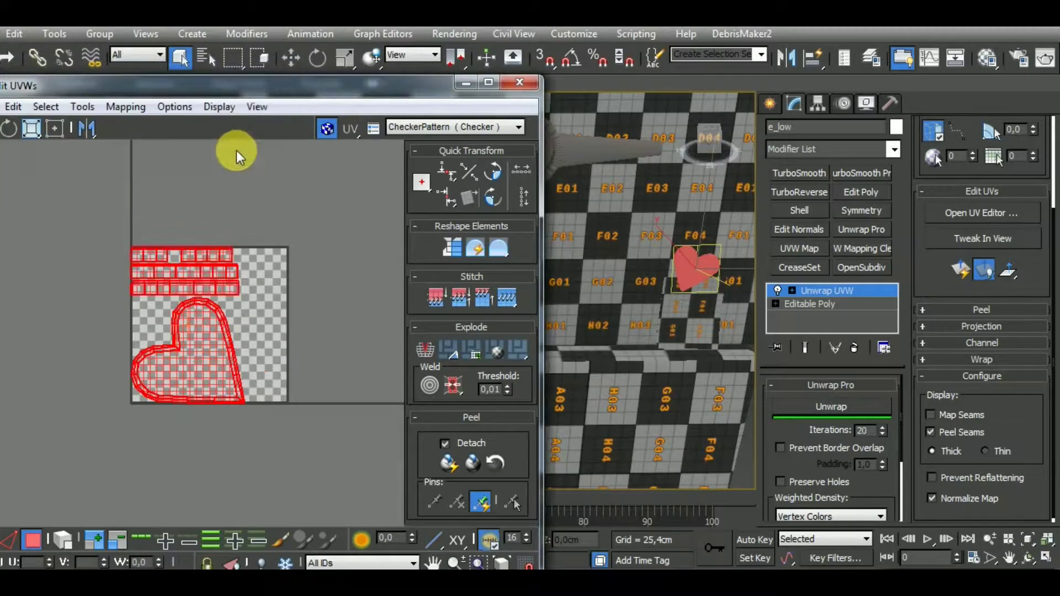
# Pack the heart's UV shells with Rescale on and Rotate off, using a padding of 0,02.
pyautogui.scroll(-5, 538, 416)
pyautogui.click(424, 359)
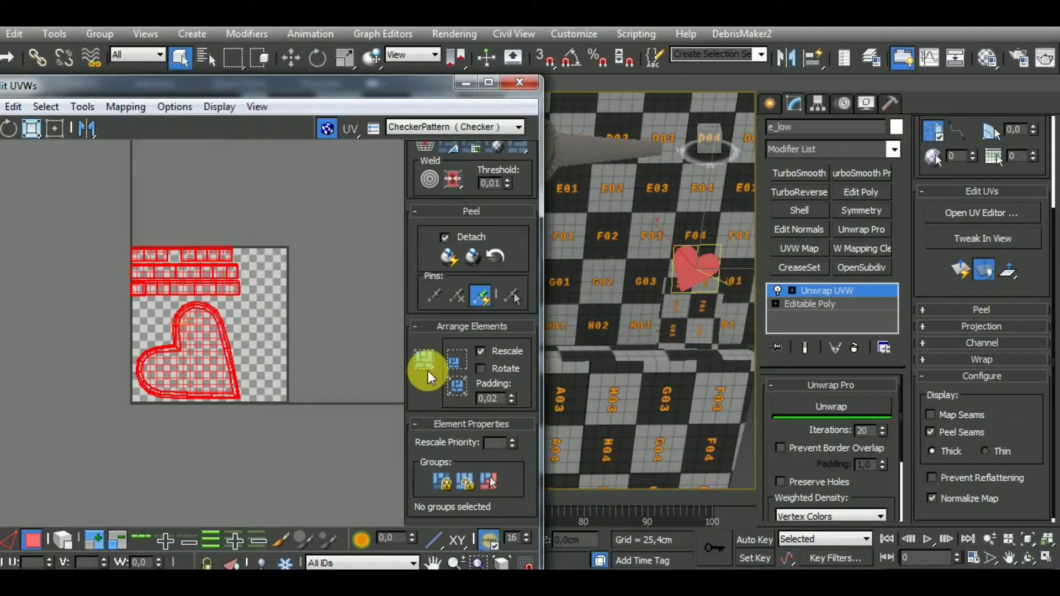
pyautogui.moveTo(676, 370); pyautogui.dragTo(651, 403, button='middle')
pyautogui.scroll(5, 655, 307)
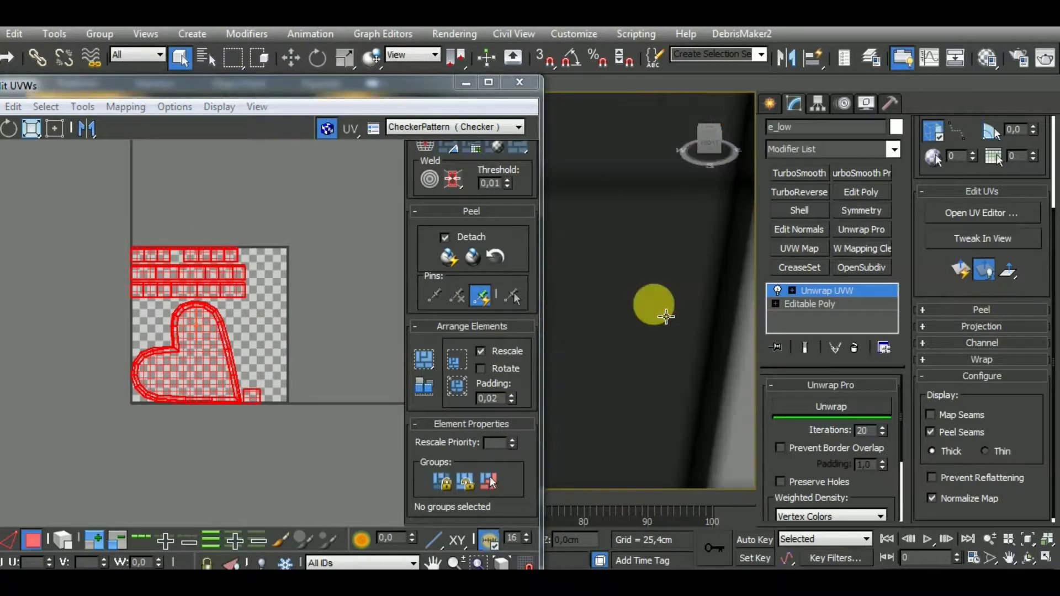
pyautogui.scroll(-2, 654, 307)
pyautogui.keyDown('alt'); pyautogui.moveTo(655, 347); pyautogui.dragTo(690, 367, button='middle'); pyautogui.keyUp('alt')
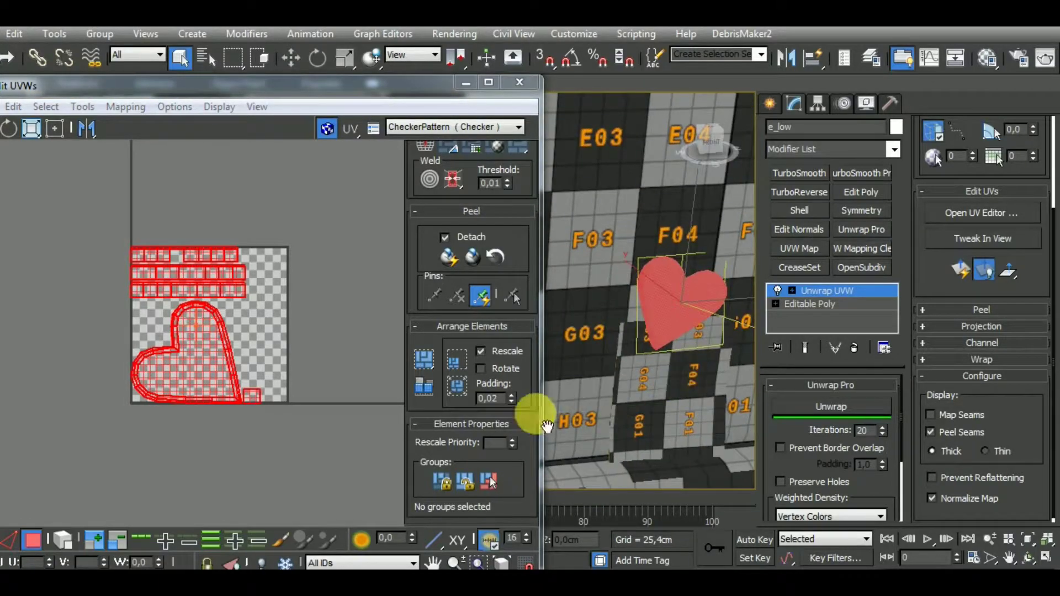
# Isolate the heart magnet in the viewport alongside its UV layout.
pyautogui.moveTo(372, 80); pyautogui.dragTo(357, 52)
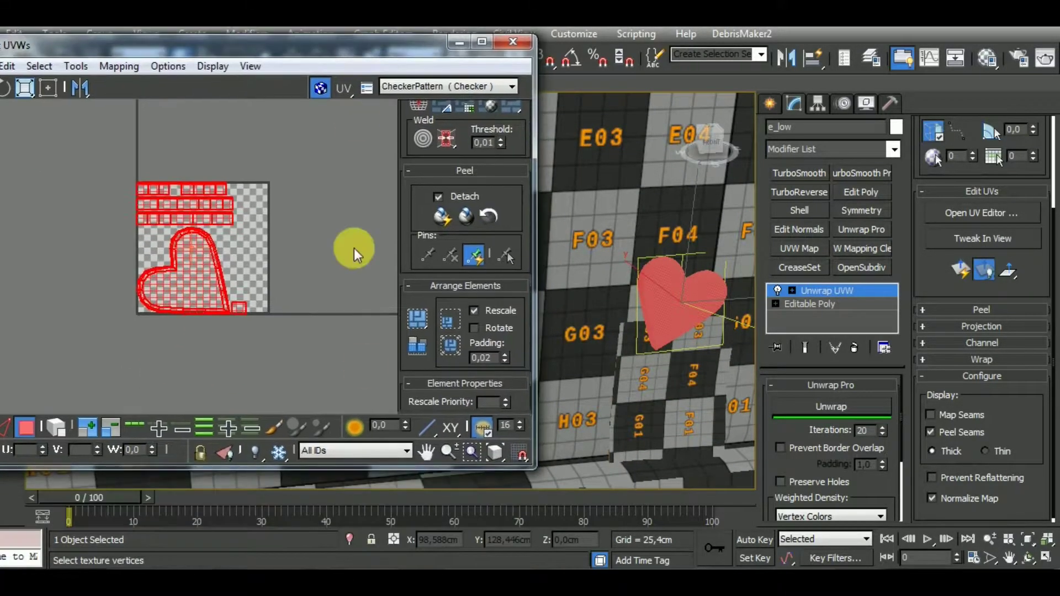
pyautogui.click(350, 541)
pyautogui.scroll(-5, 696, 356)
pyautogui.keyDown('alt'); pyautogui.moveTo(656, 394); pyautogui.dragTo(657, 345, button='middle'); pyautogui.keyUp('alt')
# Stitch the small square shell into the gap in the uppermost strip of the heart's side shells.
pyautogui.click(252, 349)
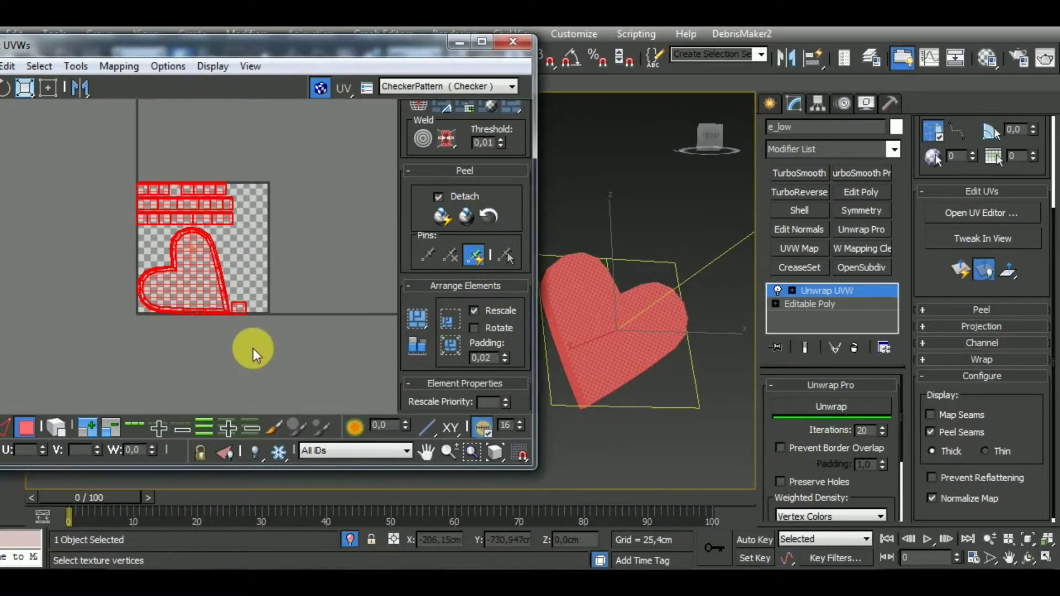
pyautogui.click(231, 365)
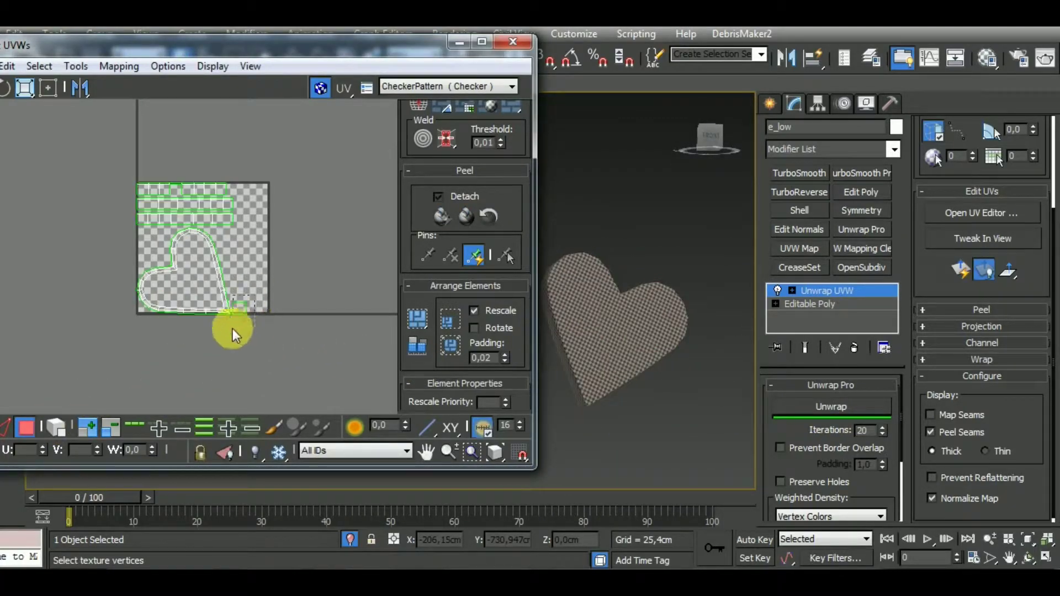
pyautogui.click(239, 308)
pyautogui.keyDown('alt'); pyautogui.moveTo(615, 371); pyautogui.dragTo(637, 478, button='middle'); pyautogui.keyUp('alt')
pyautogui.moveTo(200, 217); pyautogui.dragTo(218, 265, button='middle')
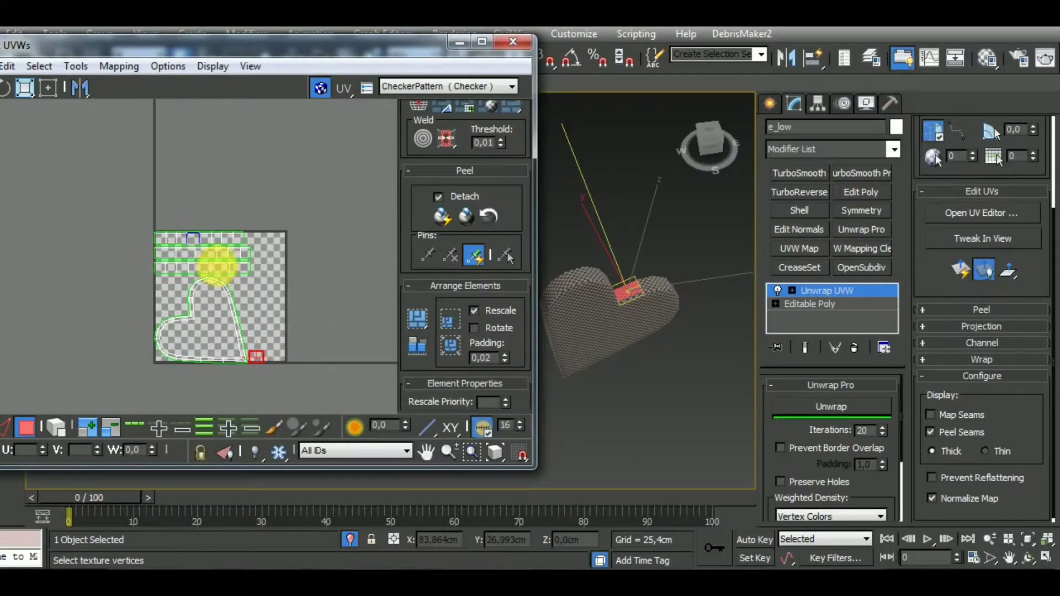
pyautogui.scroll(7, 193, 242)
pyautogui.click(3, 428)
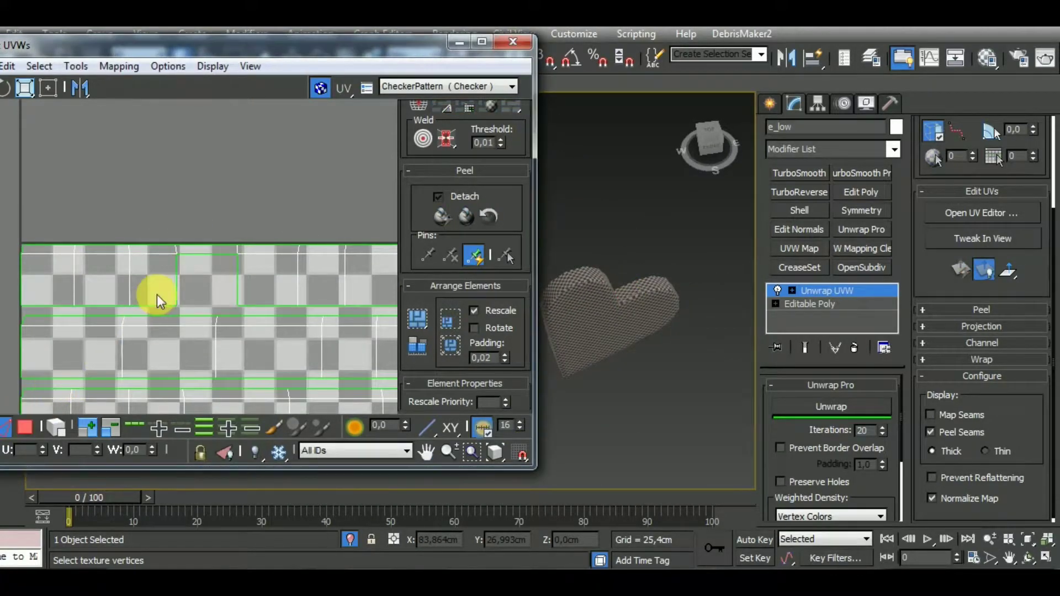
pyautogui.moveTo(158, 295); pyautogui.dragTo(163, 298, button='middle')
pyautogui.click(182, 277)
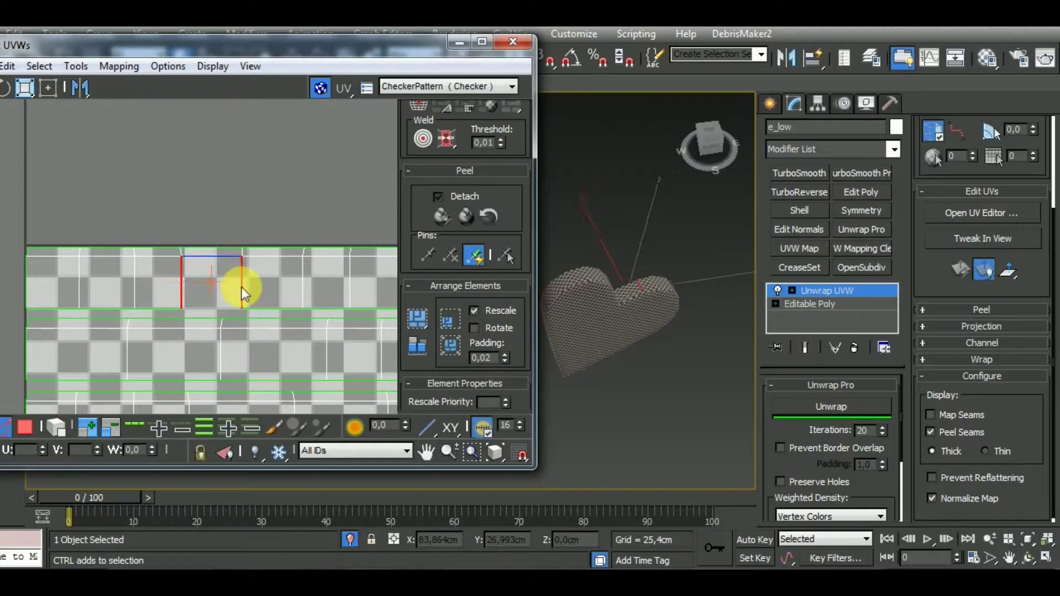
pyautogui.hotkey('shift', 's')
pyautogui.scroll(-5, 235, 276)
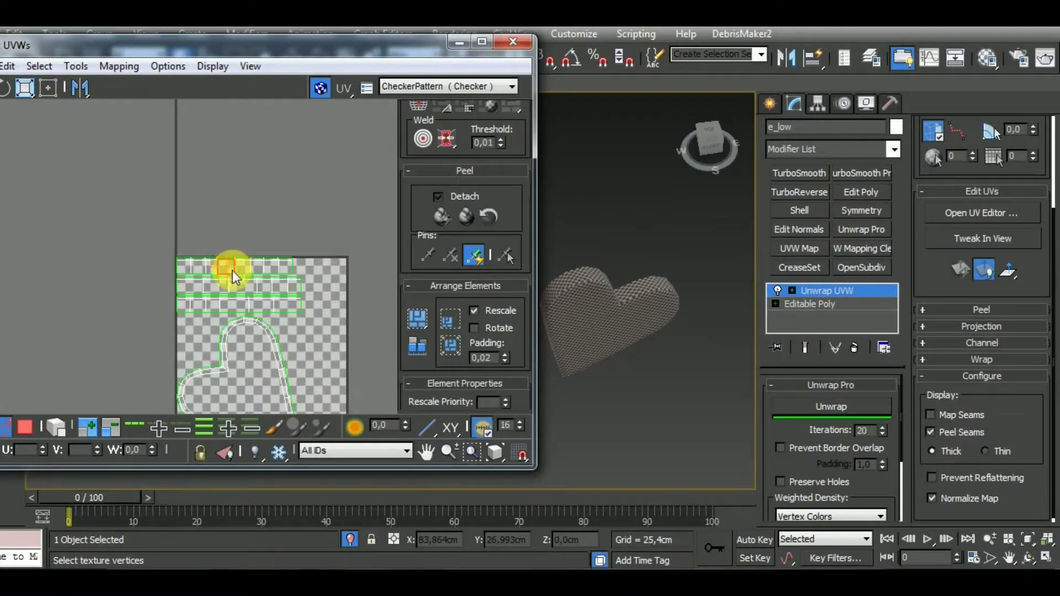
# Try to rotate the heart-shaped UV shell upright and undo the rotation.
pyautogui.scroll(-3, 233, 271)
pyautogui.moveTo(183, 260); pyautogui.dragTo(306, 399)
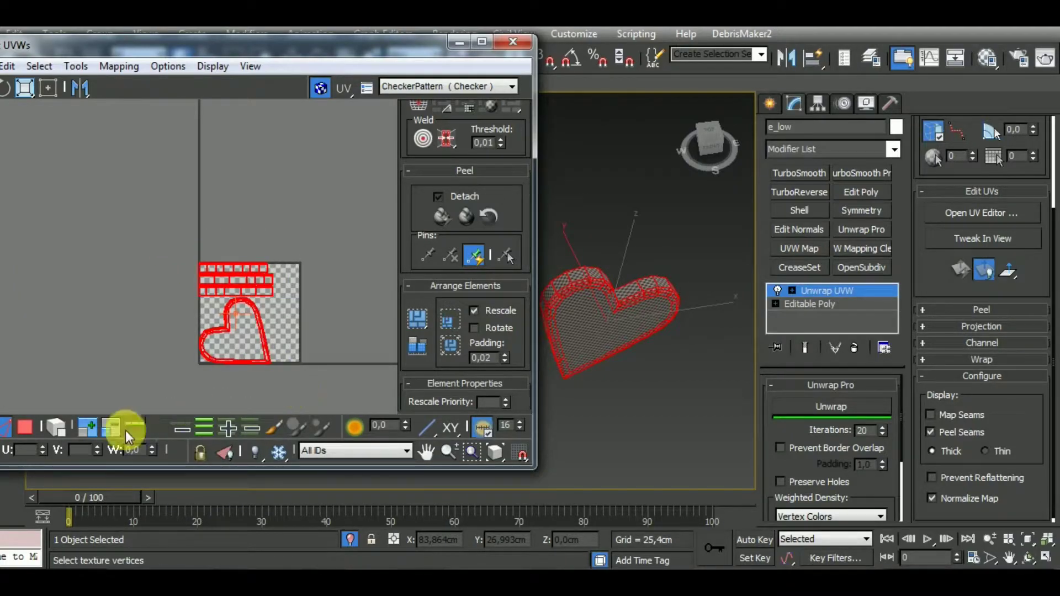
pyautogui.click(25, 429)
pyautogui.click(247, 344)
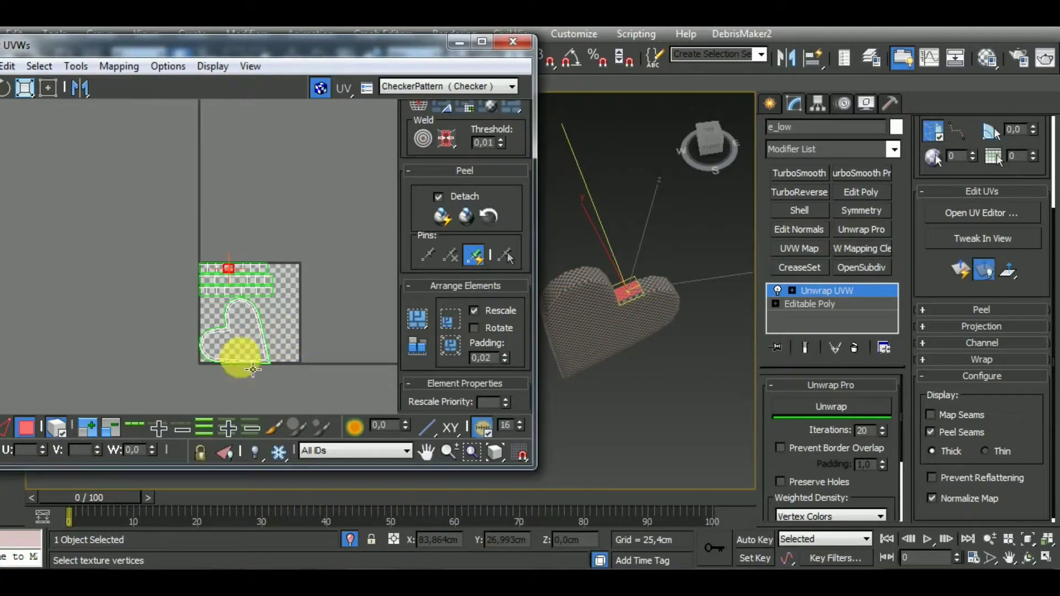
pyautogui.doubleClick(278, 355)
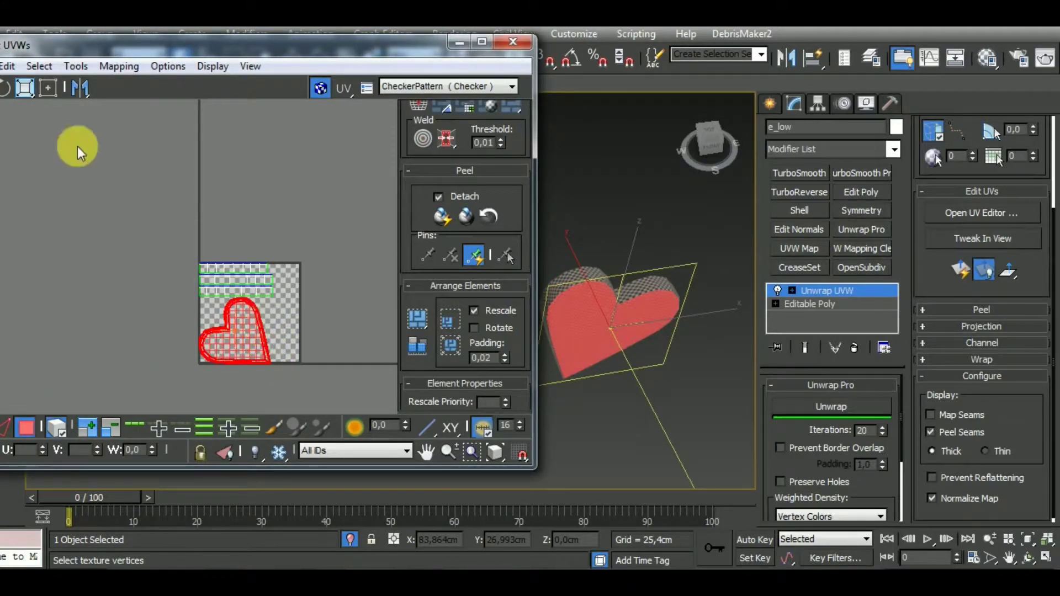
pyautogui.click(24, 88)
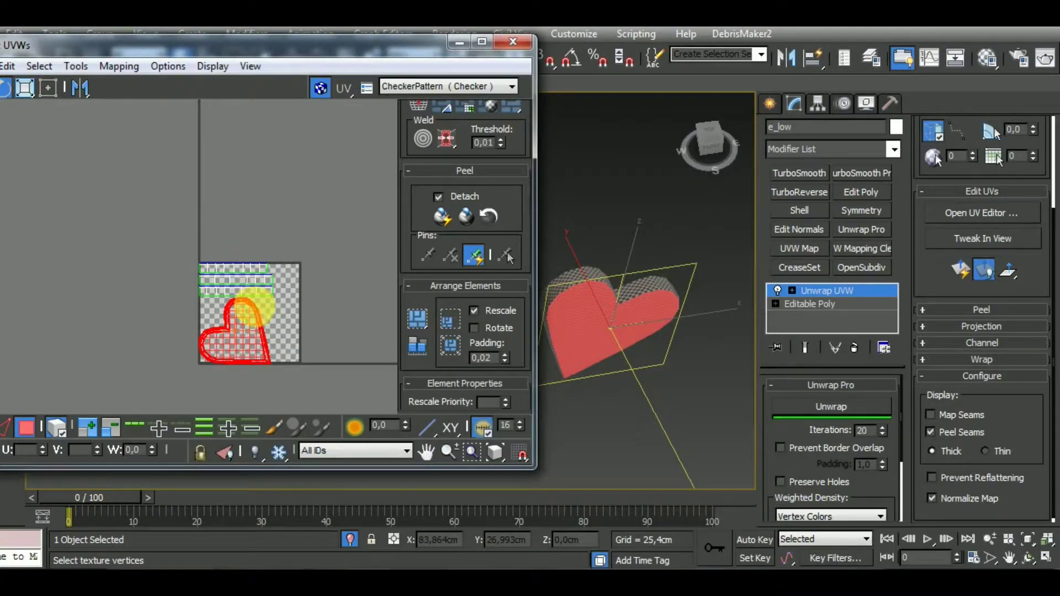
pyautogui.moveTo(255, 307); pyautogui.dragTo(298, 338)
pyautogui.hotkey('ctrl', 'z')
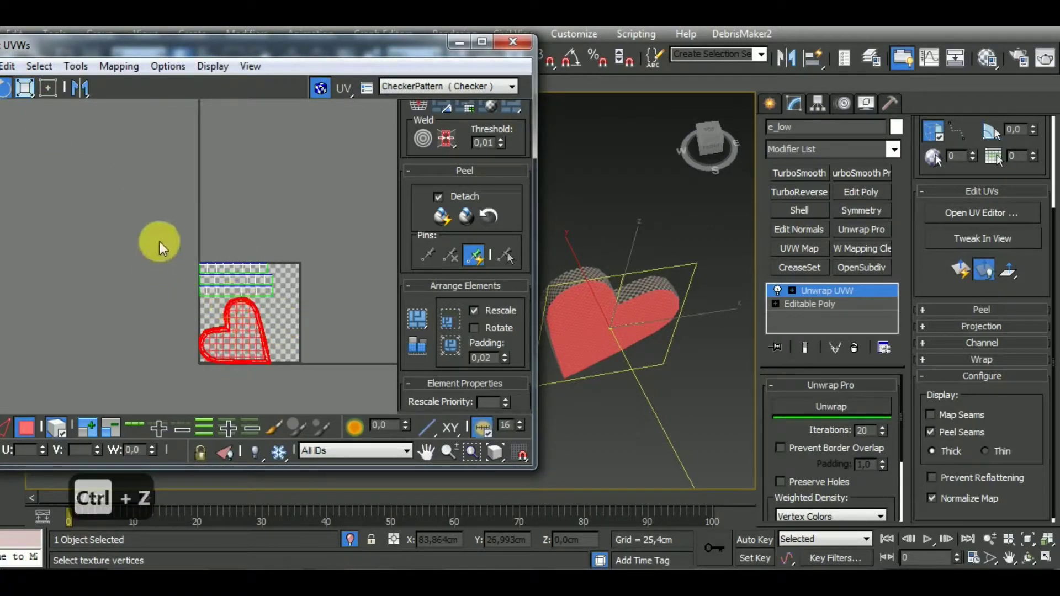
pyautogui.hotkey('ctrl', 'z')
# Scale all of the heart's UV shells down to match the door's checker density and end the isolation.
pyautogui.click(28, 88)
pyautogui.moveTo(246, 277); pyautogui.dragTo(301, 442)
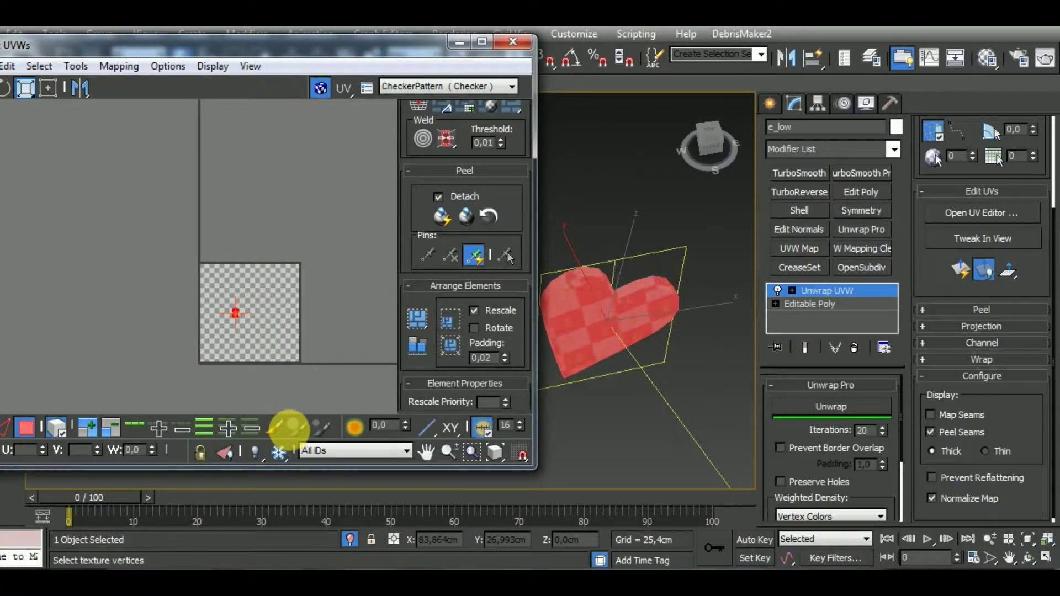
pyautogui.click(342, 539)
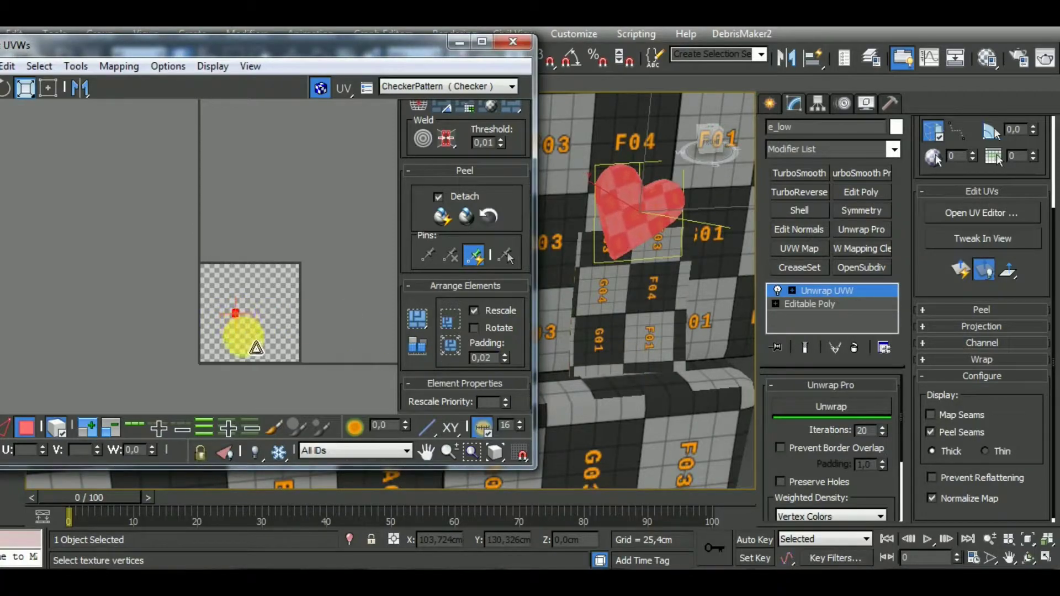
pyautogui.scroll(2, 243, 306)
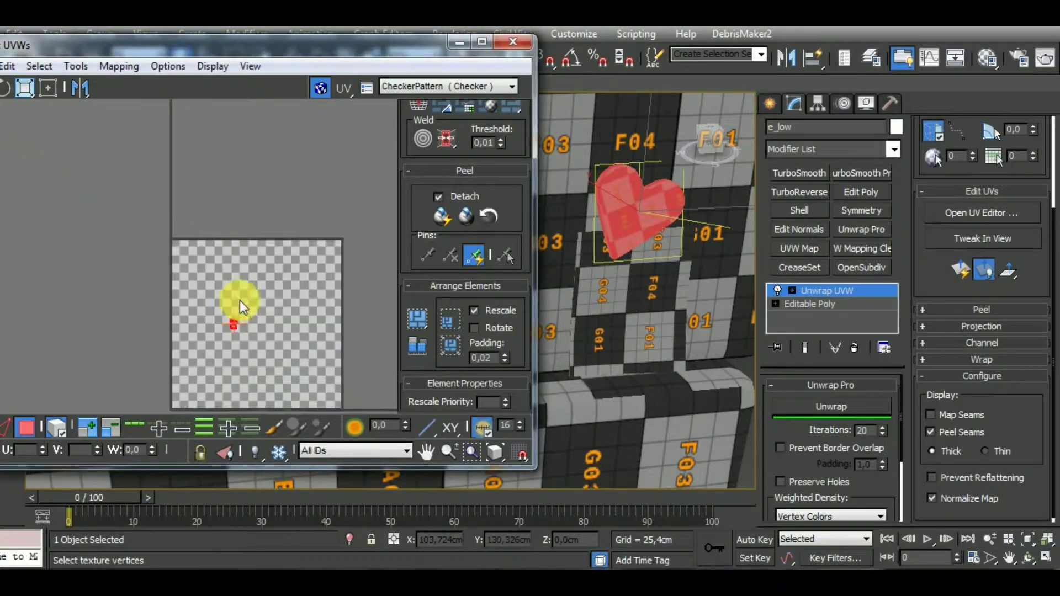
pyautogui.scroll(1, 243, 306)
# Move the heart's shells just outside the UV tile's right edge and close the UV editor.
pyautogui.moveTo(235, 331); pyautogui.dragTo(380, 372)
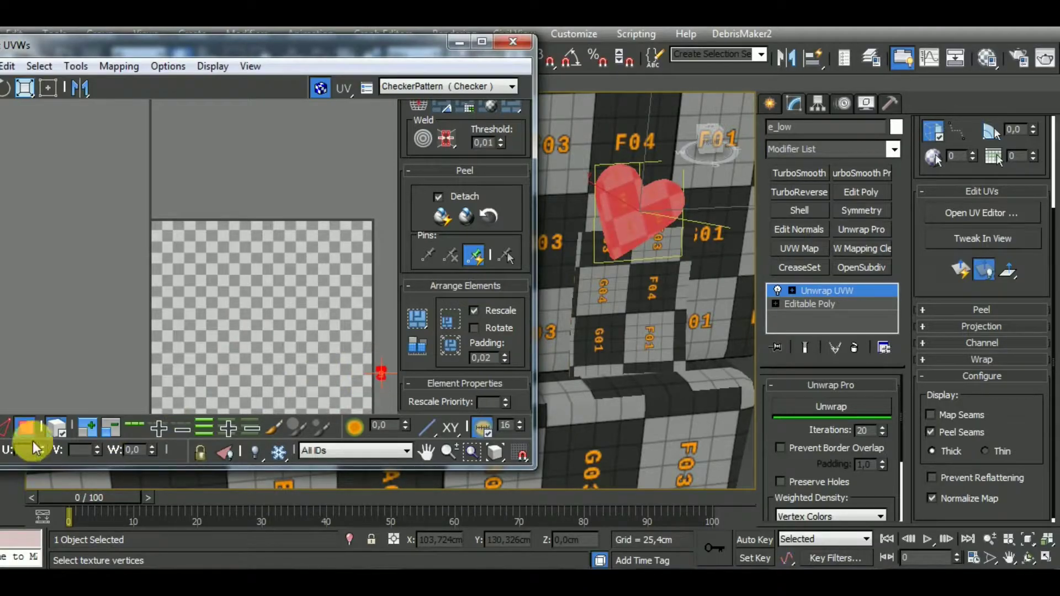
pyautogui.click(286, 300)
pyautogui.click(513, 41)
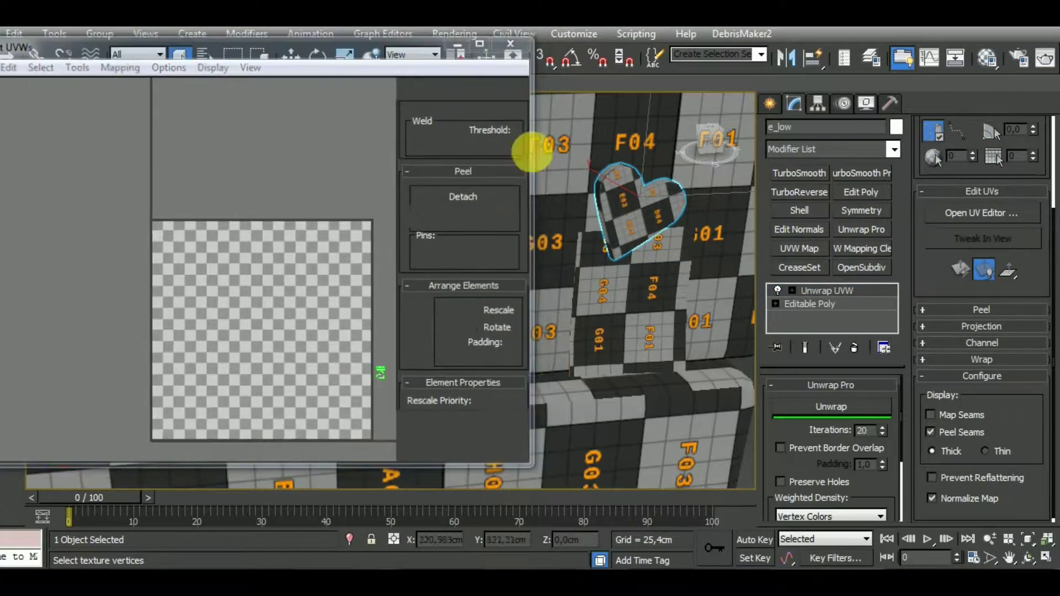
# Select the round disc hidden behind the heart magnet using wireframe display and isolate it.
pyautogui.scroll(-6, 560, 267)
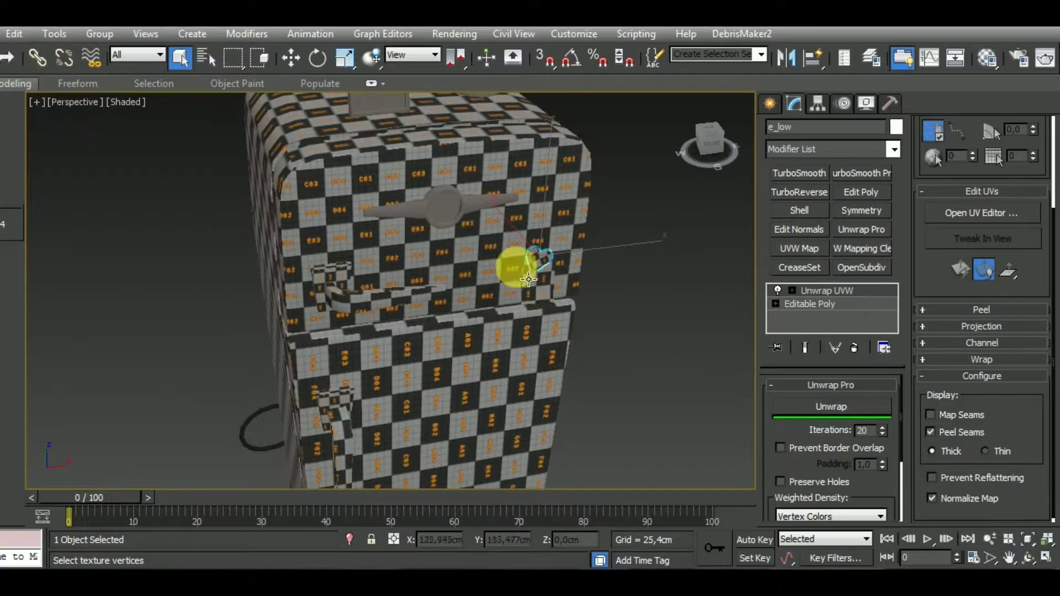
pyautogui.click(465, 208)
pyautogui.keyDown('alt'); pyautogui.moveTo(619, 295); pyautogui.dragTo(565, 311, button='middle'); pyautogui.keyUp('alt')
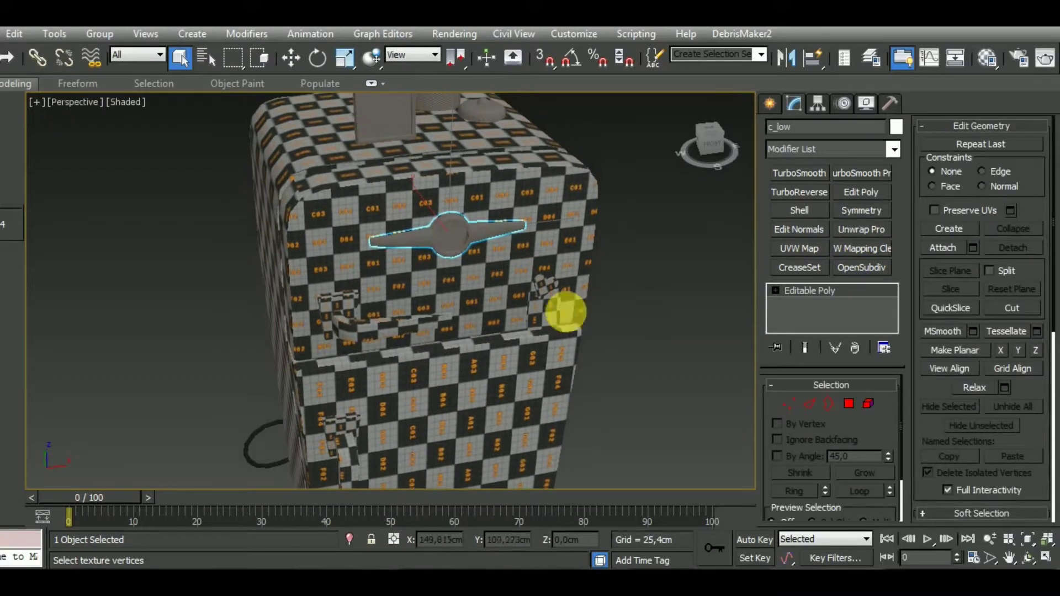
pyautogui.scroll(10, 540, 295)
pyautogui.scroll(-4, 530, 293)
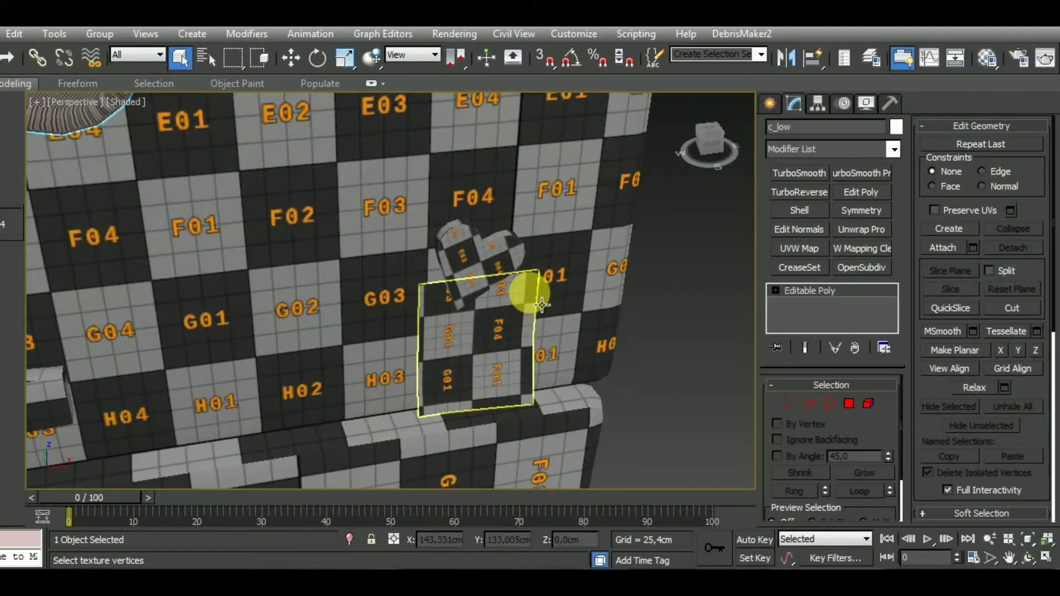
pyautogui.press('F3')
pyautogui.press('F3')
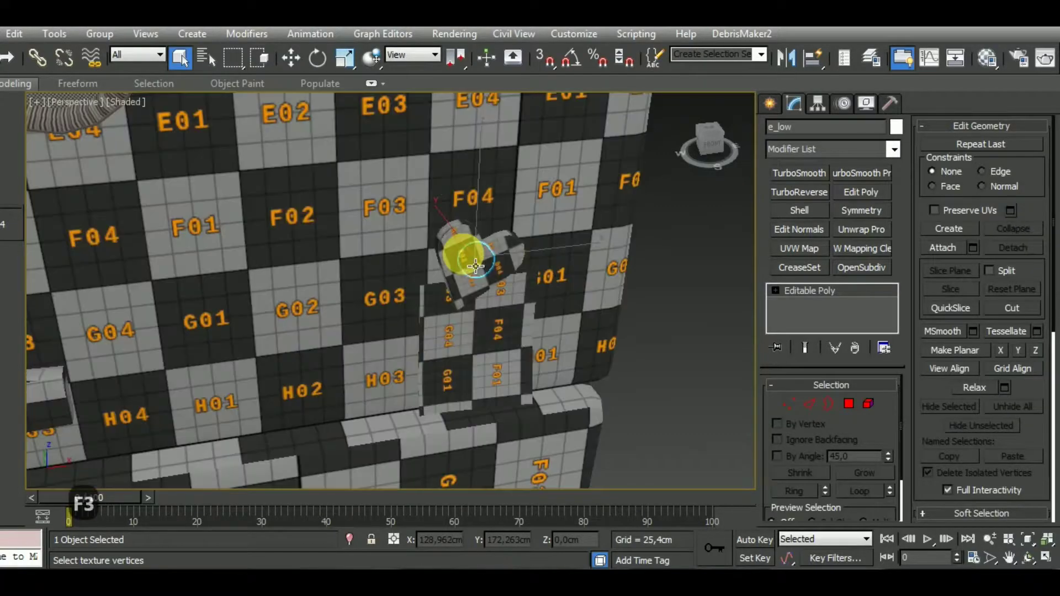
pyautogui.click(350, 539)
# Delete the disc's rear cap polygon and leave polygon editing.
pyautogui.keyDown('alt'); pyautogui.moveTo(475, 425); pyautogui.dragTo(723, 400, button='middle'); pyautogui.keyUp('alt')
pyautogui.click(849, 406)
pyautogui.click(468, 368)
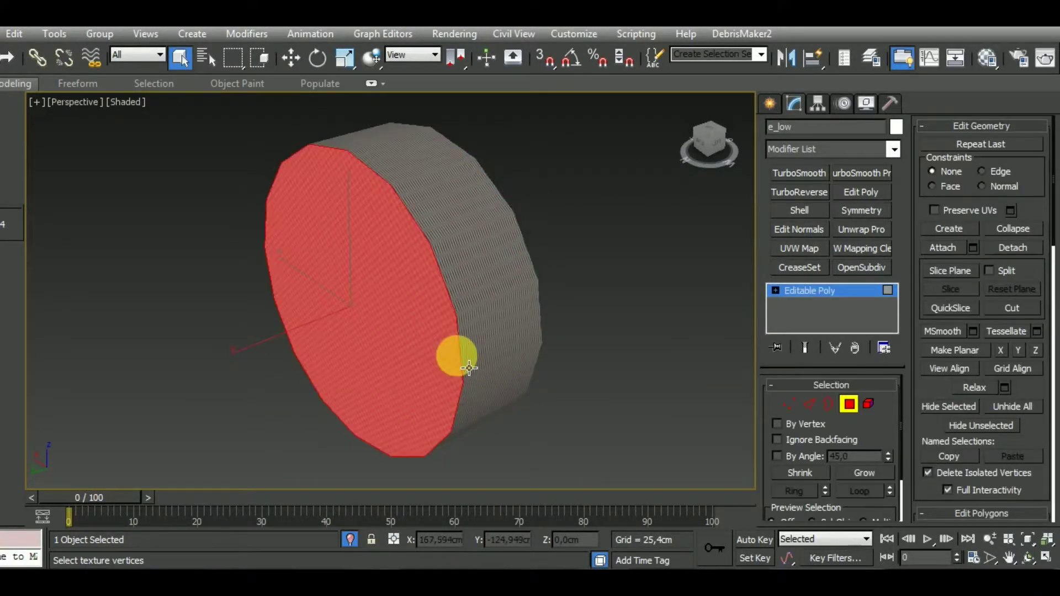
pyautogui.press('Delete')
pyautogui.click(848, 404)
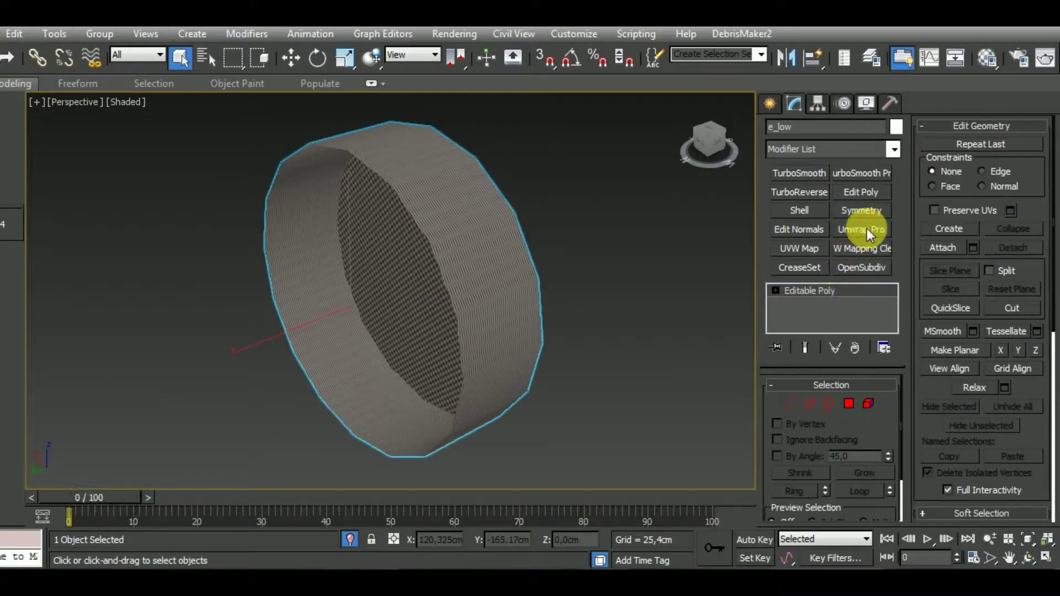
# Add an Unwrap UVW modifier to the open disc, hide its map seams and open its UV editor.
pyautogui.click(842, 230)
pyautogui.click(953, 414)
pyautogui.click(988, 213)
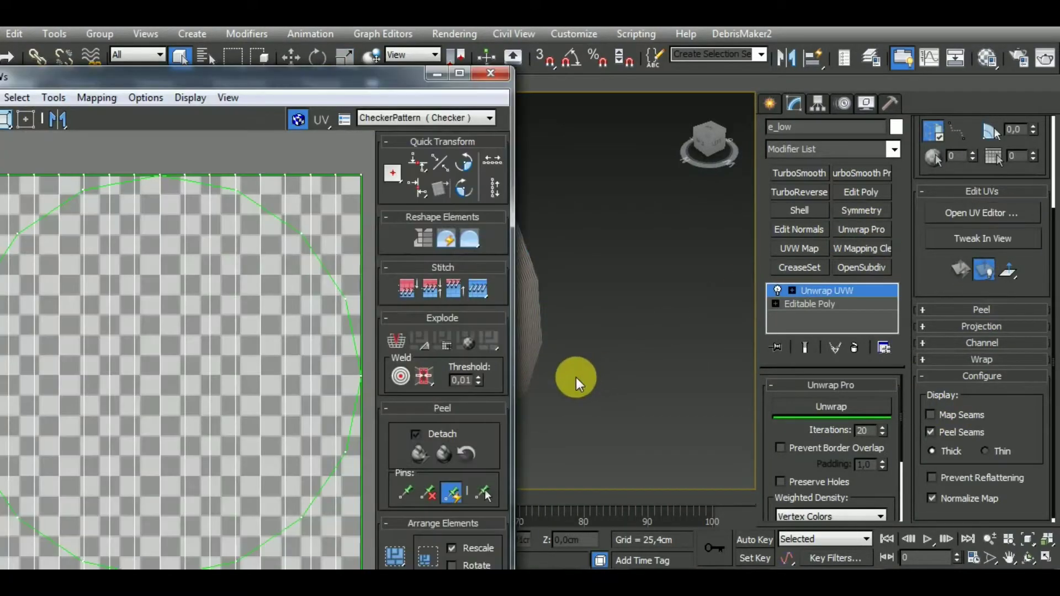
pyautogui.moveTo(575, 376); pyautogui.dragTo(521, 372, button='middle')
pyautogui.scroll(3, 1012, 486)
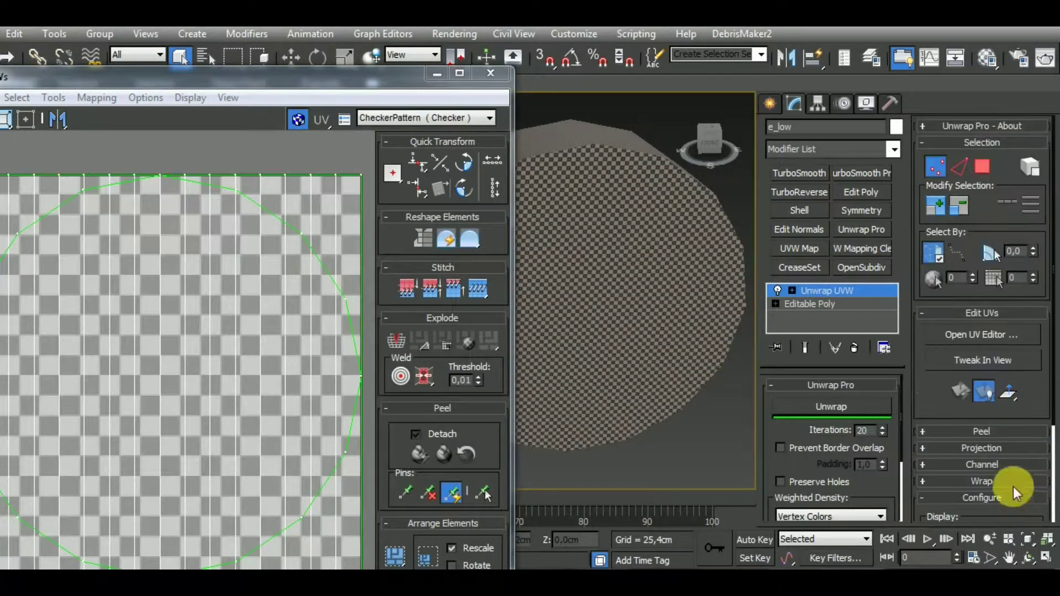
# Break the disc's front cap polygon off the other UVs and move its shell below the UV tile.
pyautogui.click(982, 162)
pyautogui.click(646, 274)
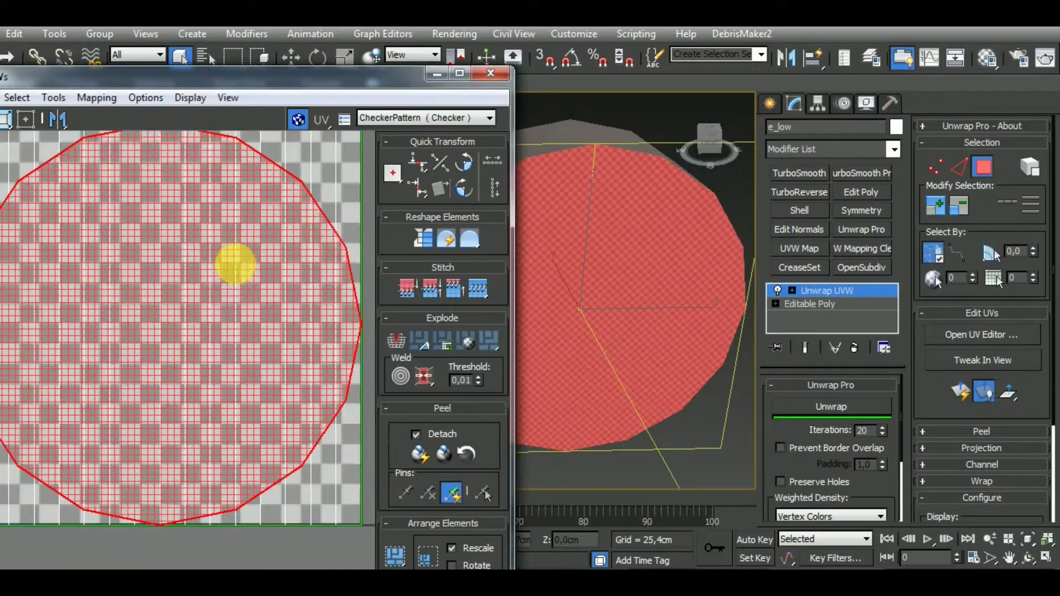
pyautogui.scroll(-5, 247, 276)
pyautogui.rightClick(231, 258)
pyautogui.click(208, 303)
pyautogui.moveTo(227, 277); pyautogui.dragTo(215, 432)
# Select the disc's side polygons and apply Normal Mapping to them with the Box Mapping method.
pyautogui.moveTo(117, 200); pyautogui.dragTo(331, 349)
pyautogui.keyDown('alt'); pyautogui.moveTo(607, 297); pyautogui.dragTo(753, 343, button='middle'); pyautogui.keyUp('alt')
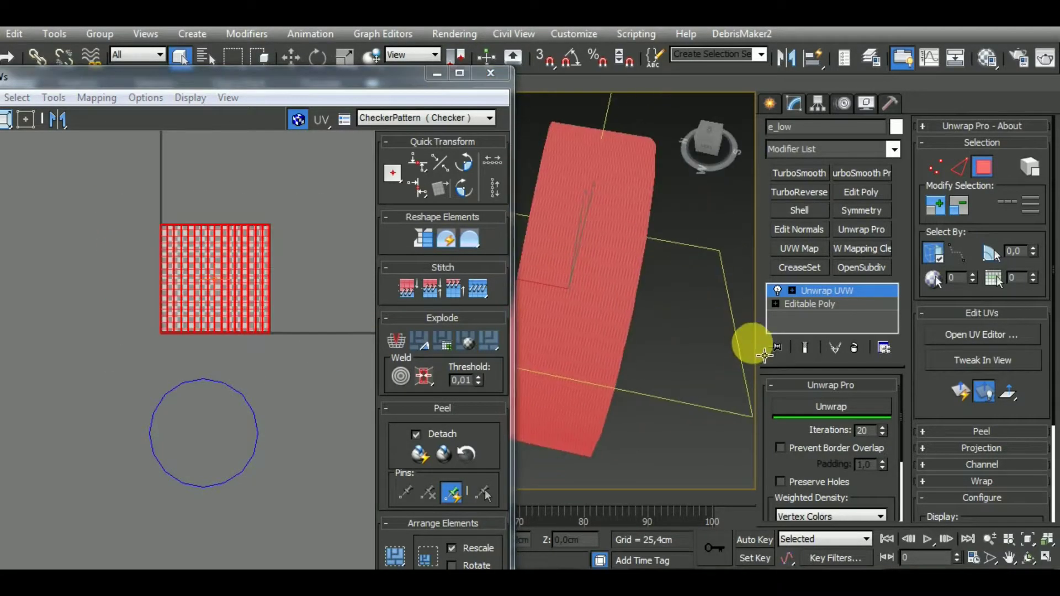
pyautogui.click(95, 102)
pyautogui.click(113, 113)
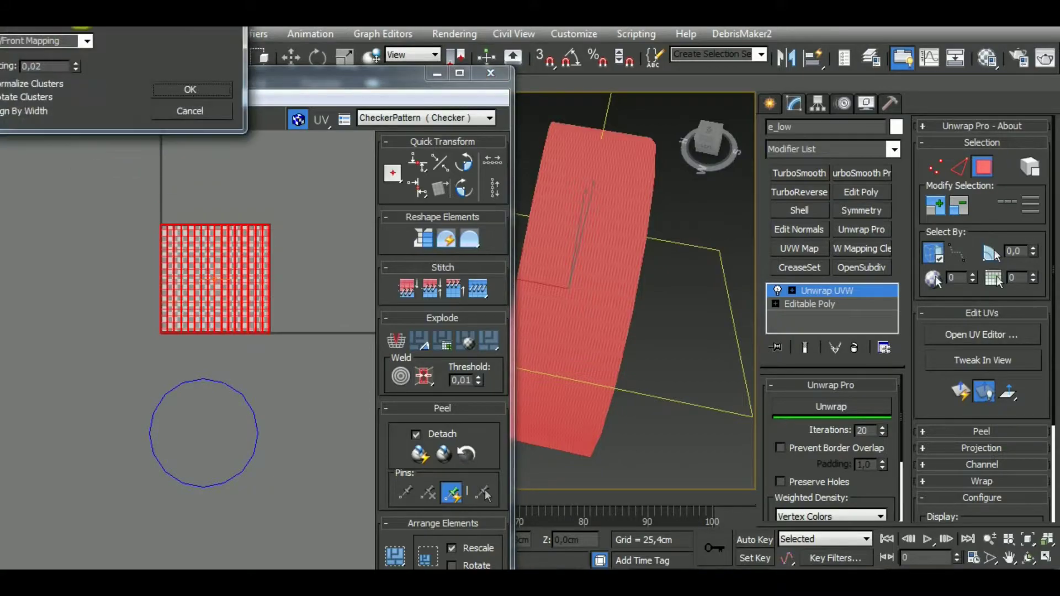
pyautogui.moveTo(88, 14); pyautogui.dragTo(136, 101)
pyautogui.click(135, 128)
pyautogui.click(51, 188)
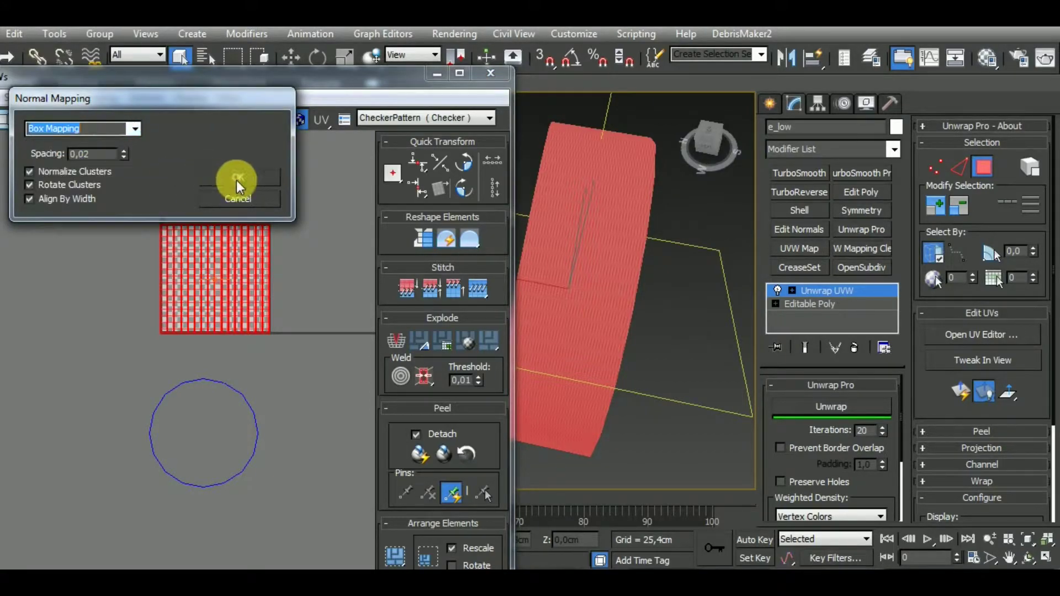
pyautogui.click(238, 176)
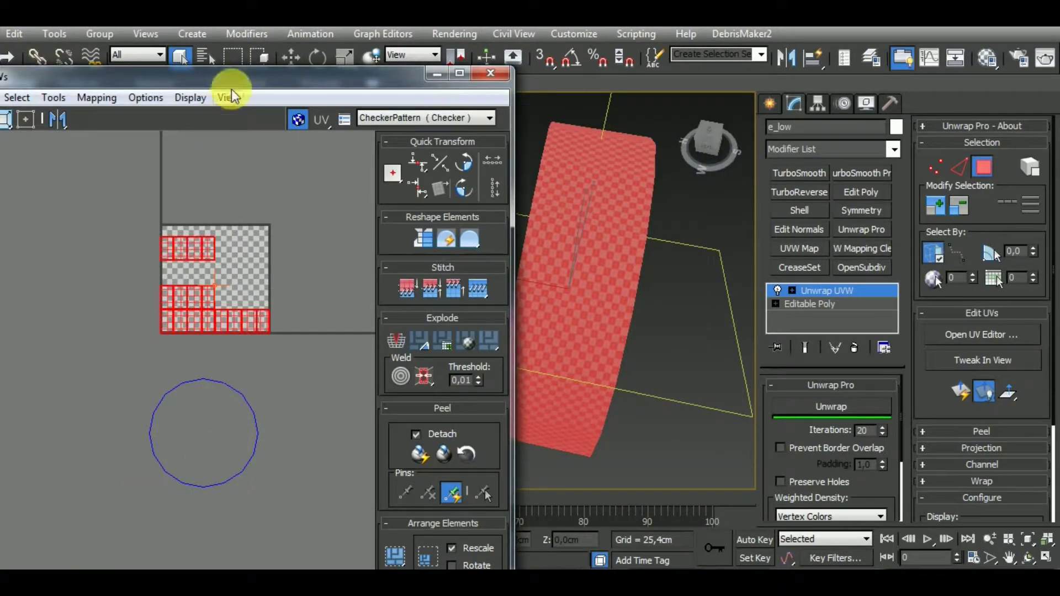
# Stitch the disc's separate side pieces along their shared edges into one continuous strip.
pyautogui.moveTo(255, 76); pyautogui.dragTo(260, 48)
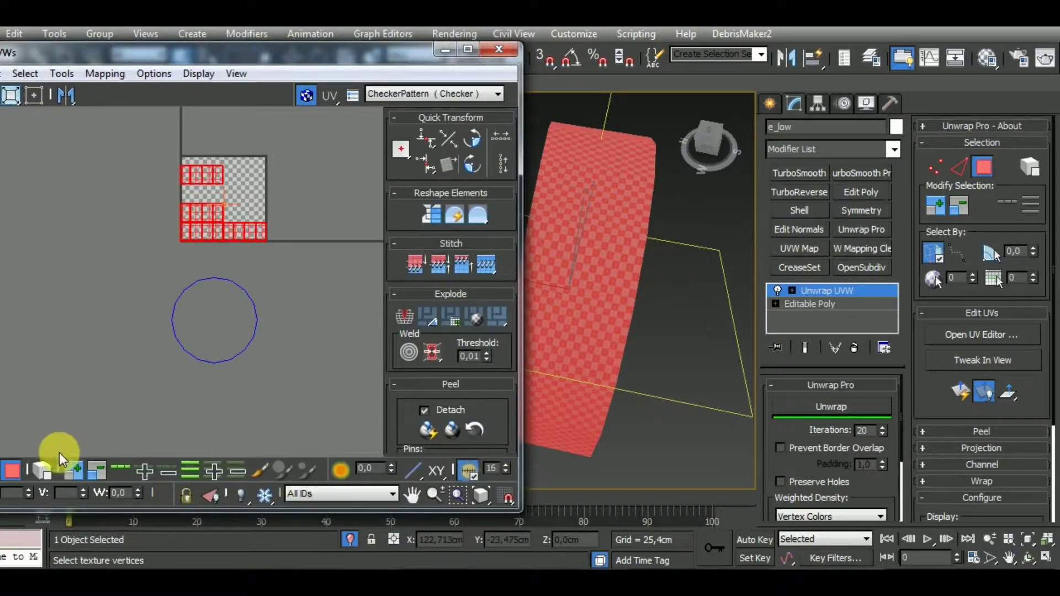
pyautogui.press('2')
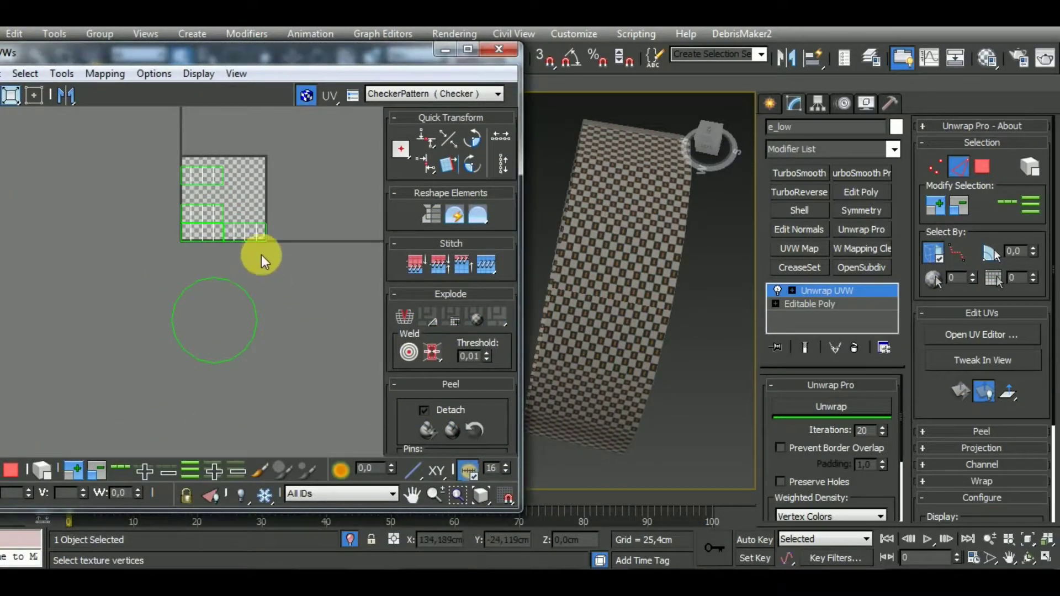
pyautogui.keyDown('alt'); pyautogui.moveTo(656, 371); pyautogui.dragTo(621, 304, button='middle'); pyautogui.keyUp('alt')
pyautogui.hotkey('shift', 's')
pyautogui.click(221, 230)
pyautogui.hotkey('shift', 's')
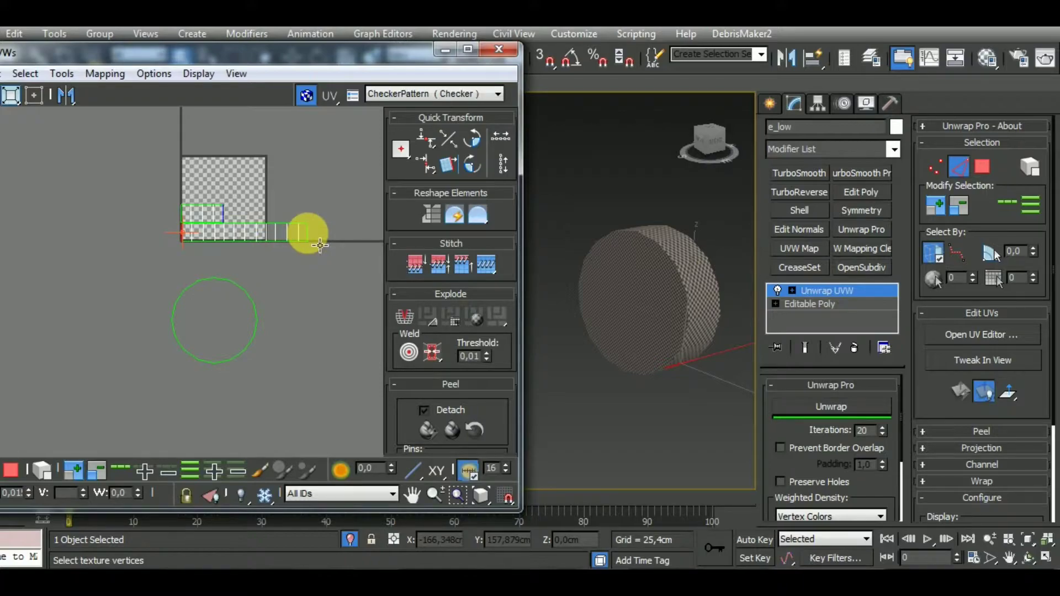
pyautogui.hotkey('shift', 's')
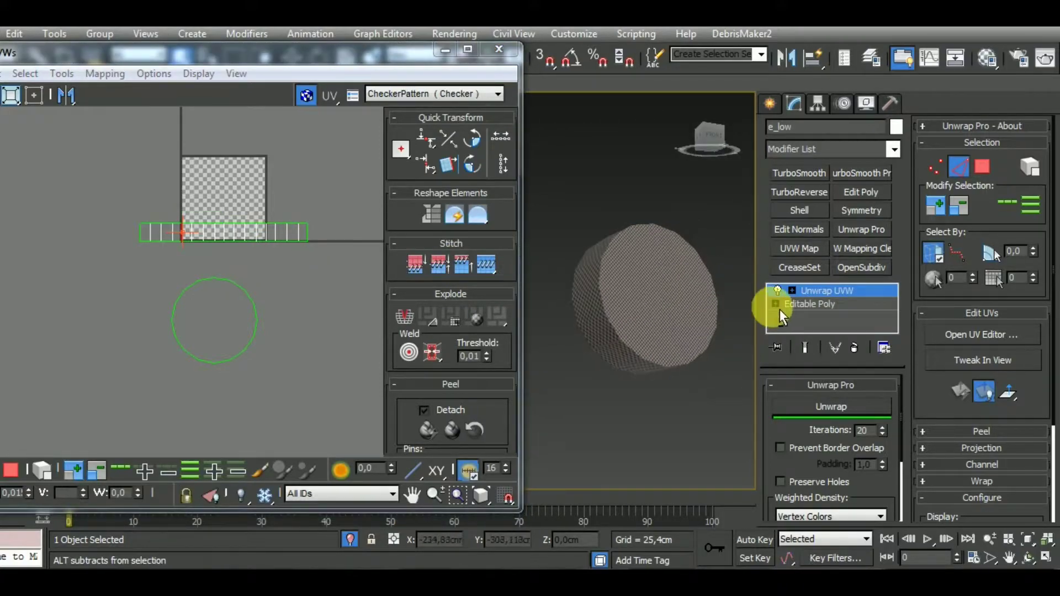
# Break the two polygons at the left end of the disc's side strip and stitch them onto its right end.
pyautogui.click(309, 232)
pyautogui.keyDown('alt'); pyautogui.moveTo(652, 309); pyautogui.dragTo(662, 352, button='middle'); pyautogui.keyUp('alt')
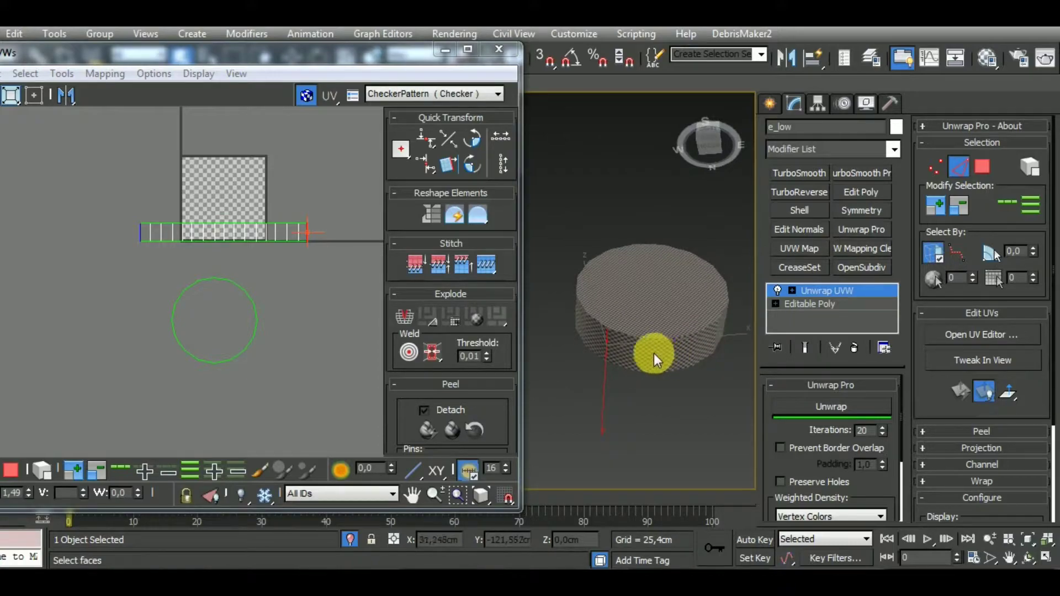
pyautogui.click(678, 363)
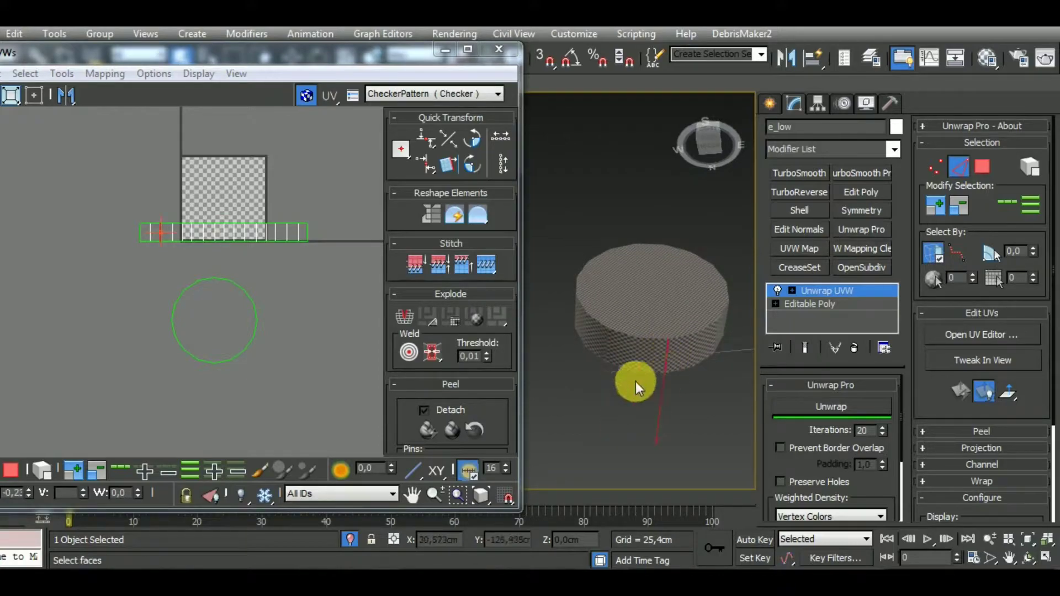
pyautogui.click(152, 247)
pyautogui.click(11, 469)
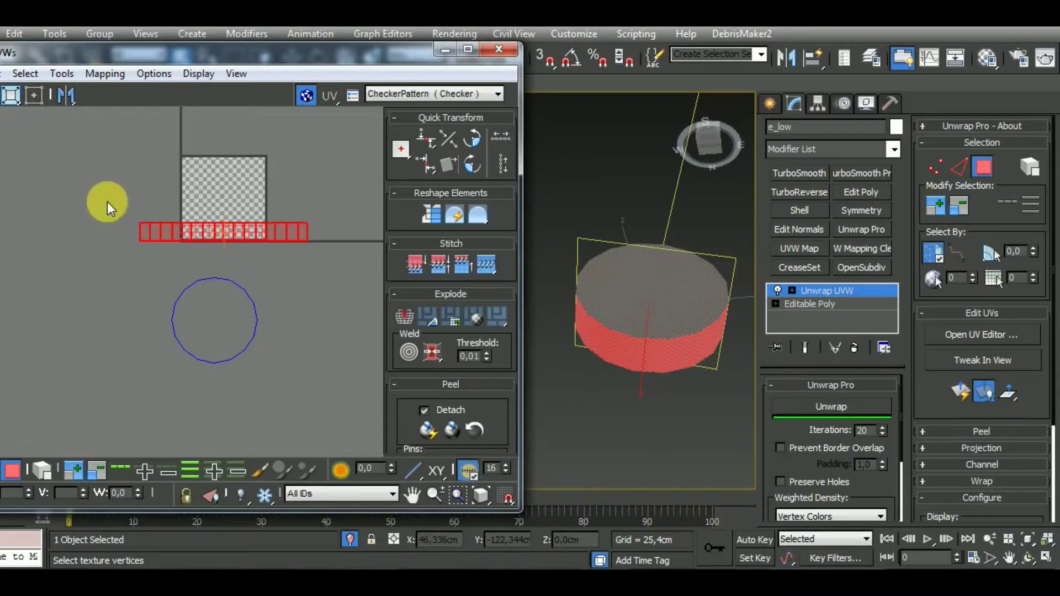
pyautogui.moveTo(151, 259); pyautogui.dragTo(154, 267)
pyautogui.rightClick(148, 230)
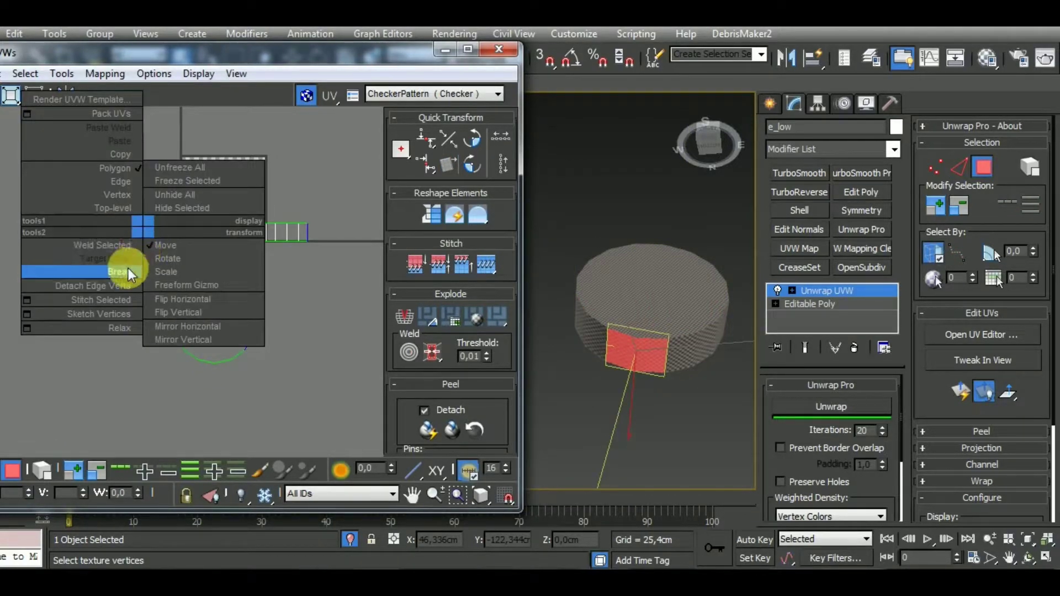
pyautogui.click(0, 470)
pyautogui.moveTo(270, 264); pyautogui.dragTo(264, 286, button='middle')
pyautogui.click(302, 254)
pyautogui.hotkey('shift', 's')
# Select all of the disc's UV edges, enable Prevent Border Overlap and run Unwrap Pro's unwrap.
pyautogui.scroll(-2, 292, 286)
pyautogui.moveTo(142, 220); pyautogui.dragTo(345, 417)
pyautogui.click(780, 448)
pyautogui.click(830, 407)
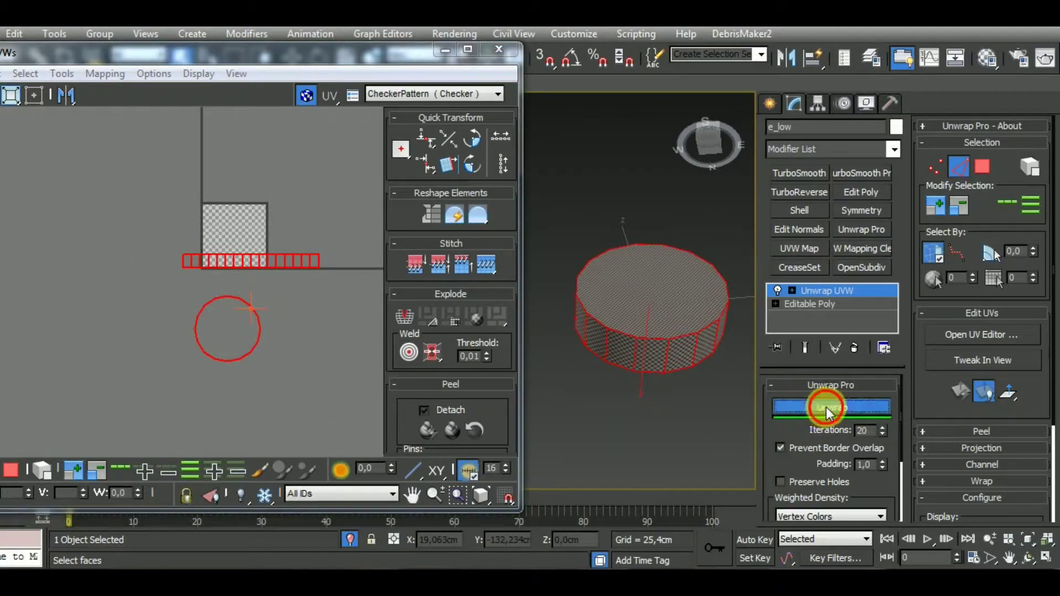
# Pack the disc's cap and side strip inside the UV tile with Rescale enabled.
pyautogui.scroll(-4, 518, 406)
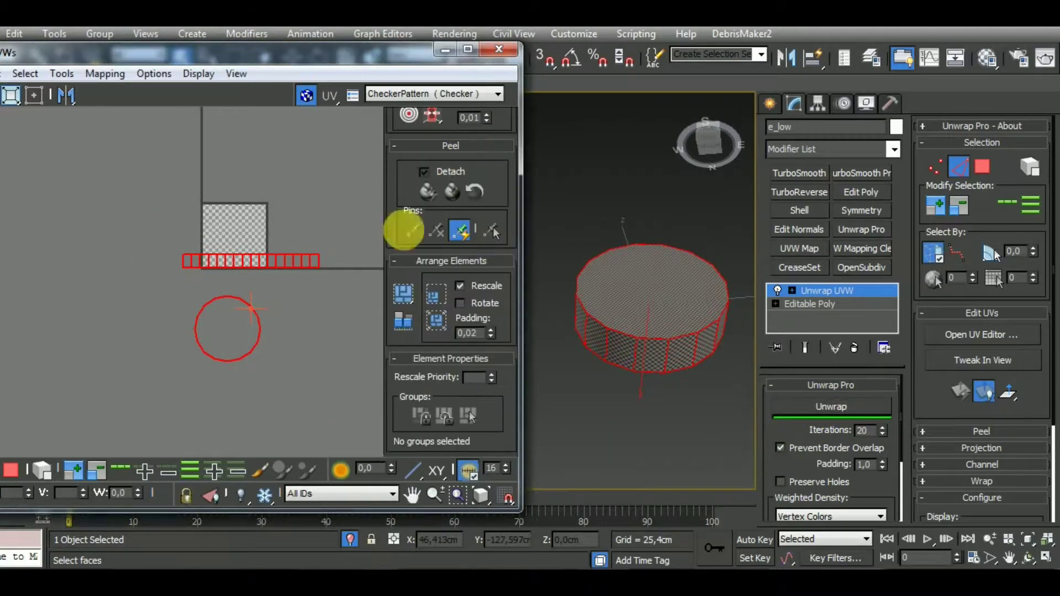
pyautogui.click(397, 327)
pyautogui.click(397, 297)
pyautogui.moveTo(240, 280); pyautogui.dragTo(223, 301, button='middle')
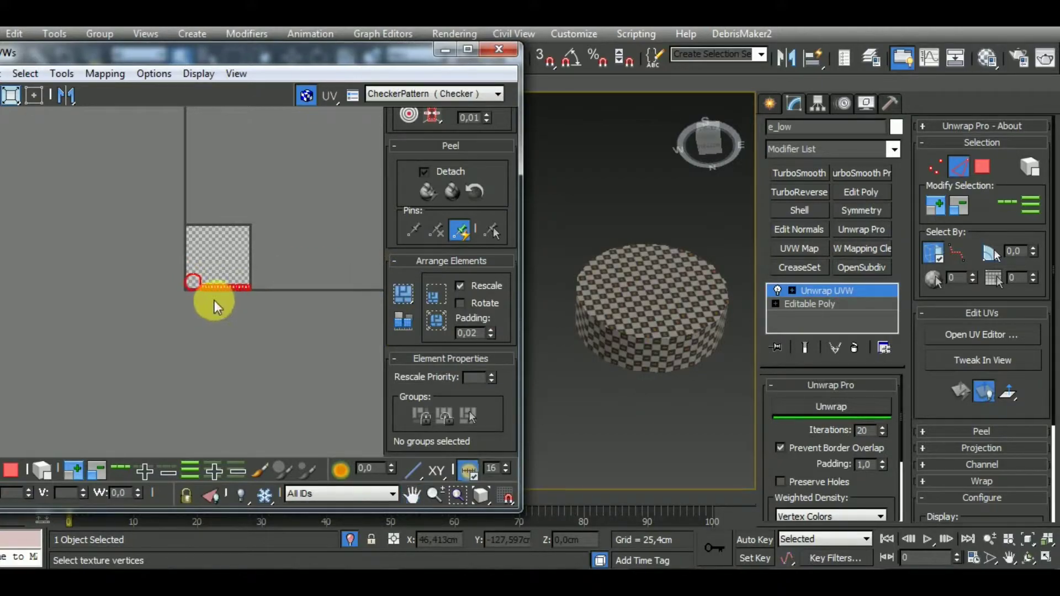
# Enable element selection and move the round cap shell so it sits just above the side strip.
pyautogui.click(40, 468)
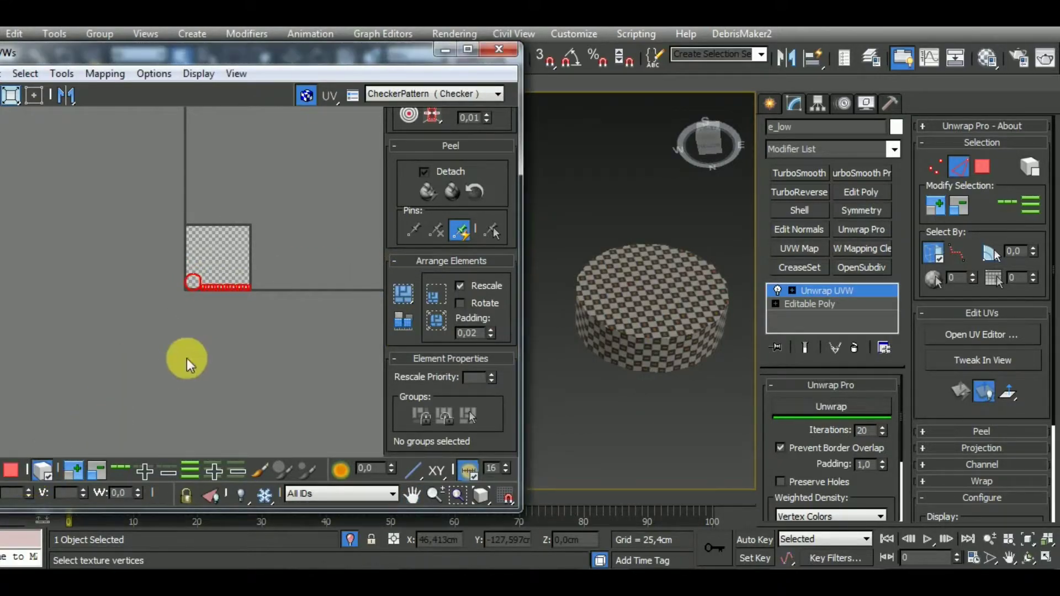
pyautogui.scroll(5, 221, 292)
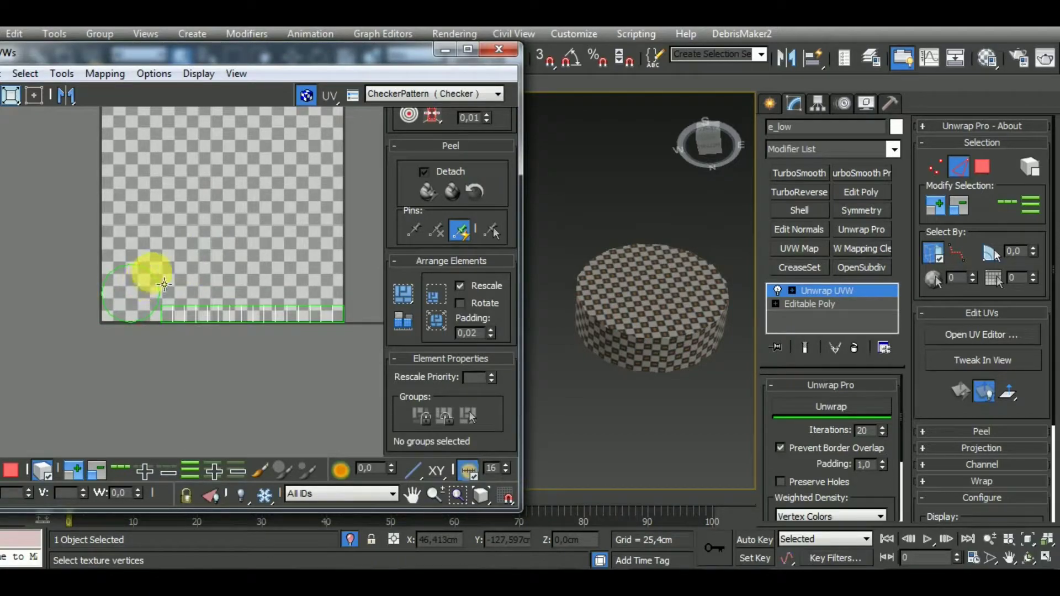
pyautogui.moveTo(164, 284); pyautogui.dragTo(223, 261)
# Scale the cap and strip shells down together to match the refrigerator's checker density and close the UV editor.
pyautogui.keyDown('ctrl'); pyautogui.click(243, 315); pyautogui.keyUp('ctrl')
pyautogui.click(10, 98)
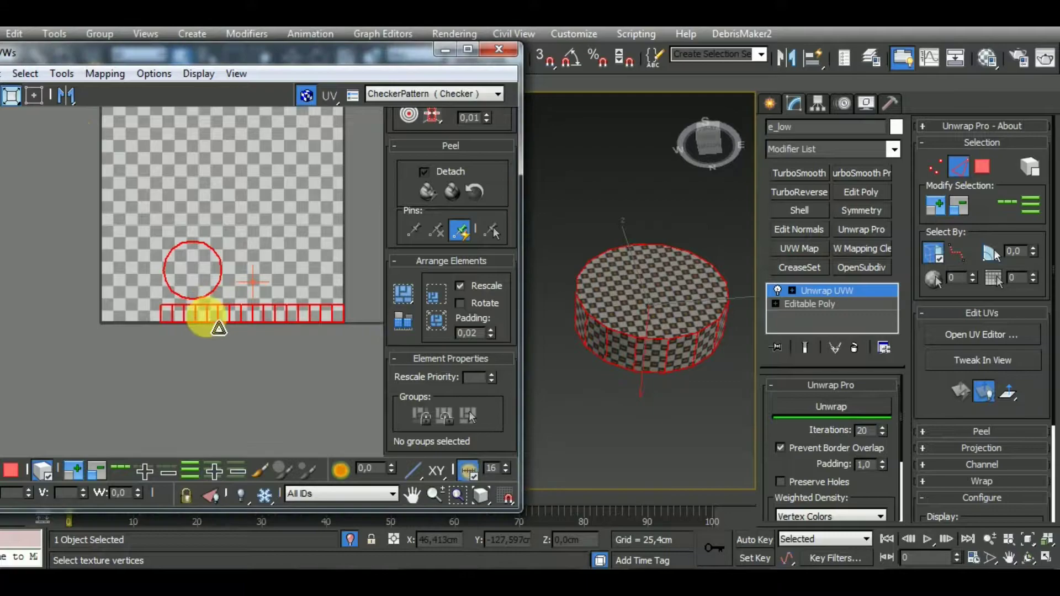
pyautogui.moveTo(217, 308); pyautogui.dragTo(230, 440)
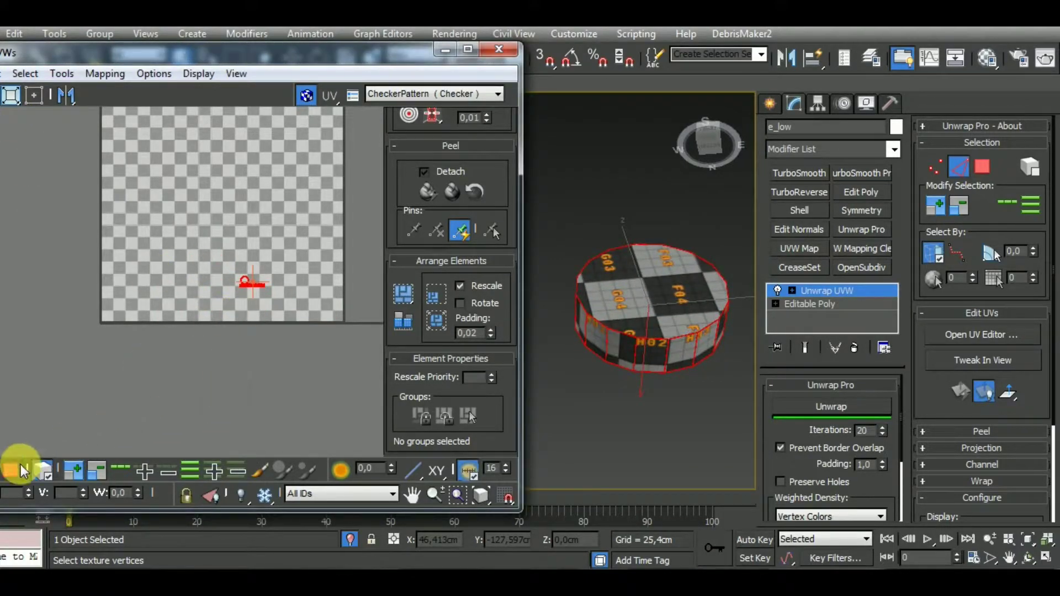
pyautogui.click(498, 49)
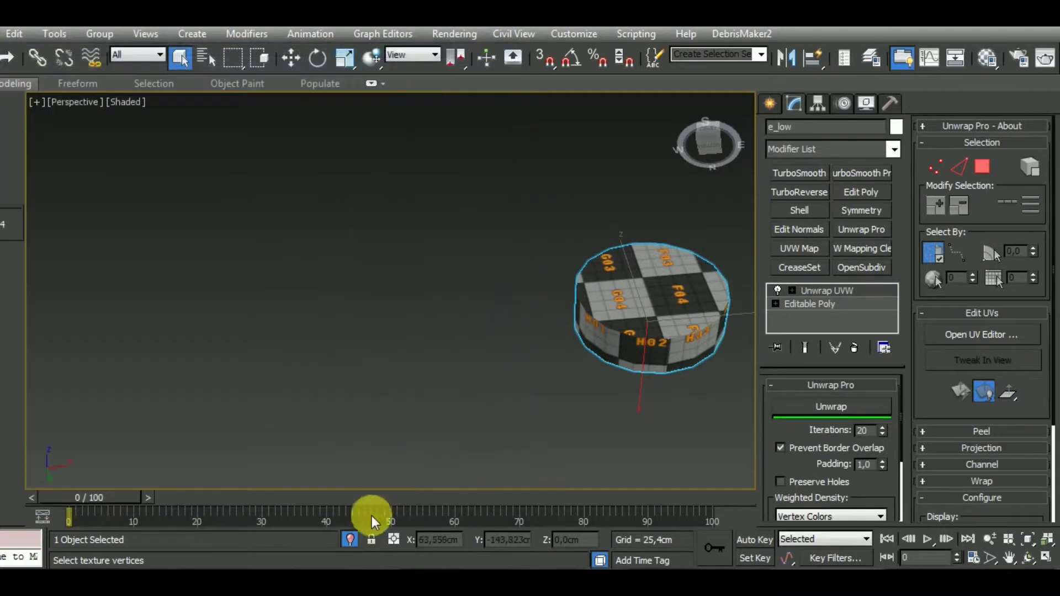
# Leave isolation, select the winged emblem on the freezer door, add Unwrap UVW, hide its map seams and open its UV editor.
pyautogui.press('z')
pyautogui.scroll(-10, 596, 307)
pyautogui.click(515, 239)
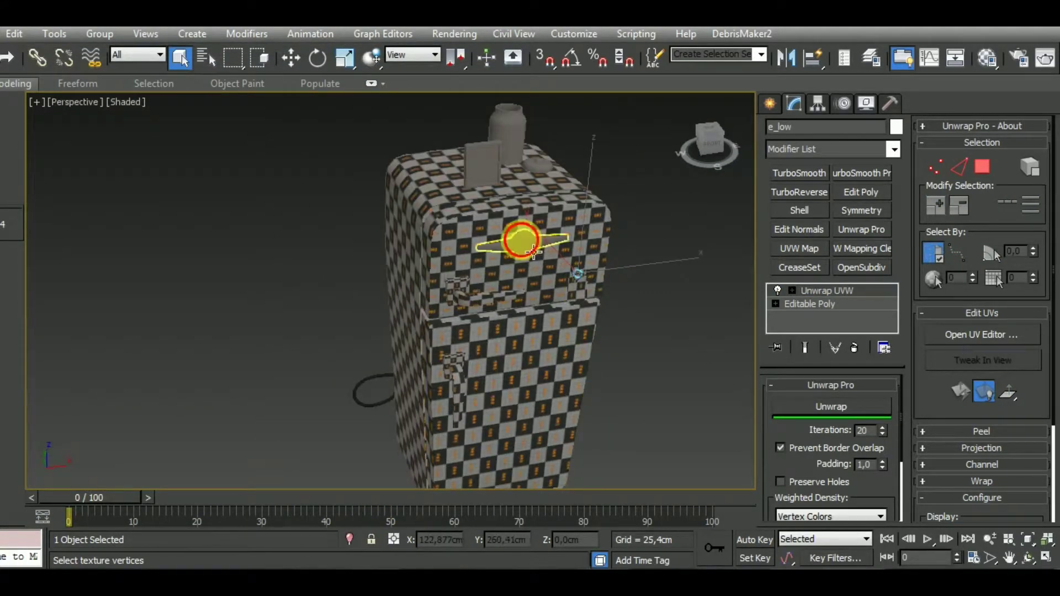
pyautogui.click(850, 230)
pyautogui.click(954, 415)
pyautogui.click(1002, 213)
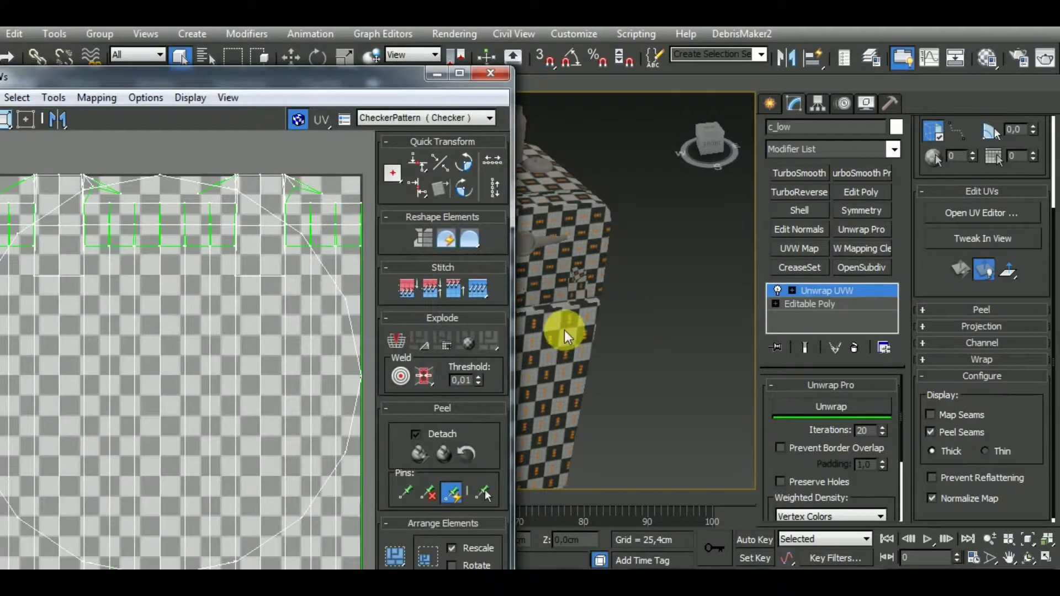
# Select all of the emblem's polygons and apply Normal Mapping to them with the Box Mapping method.
pyautogui.moveTo(564, 330); pyautogui.dragTo(634, 355, button='middle')
pyautogui.moveTo(272, 90); pyautogui.dragTo(326, 62)
pyautogui.scroll(-4, 199, 338)
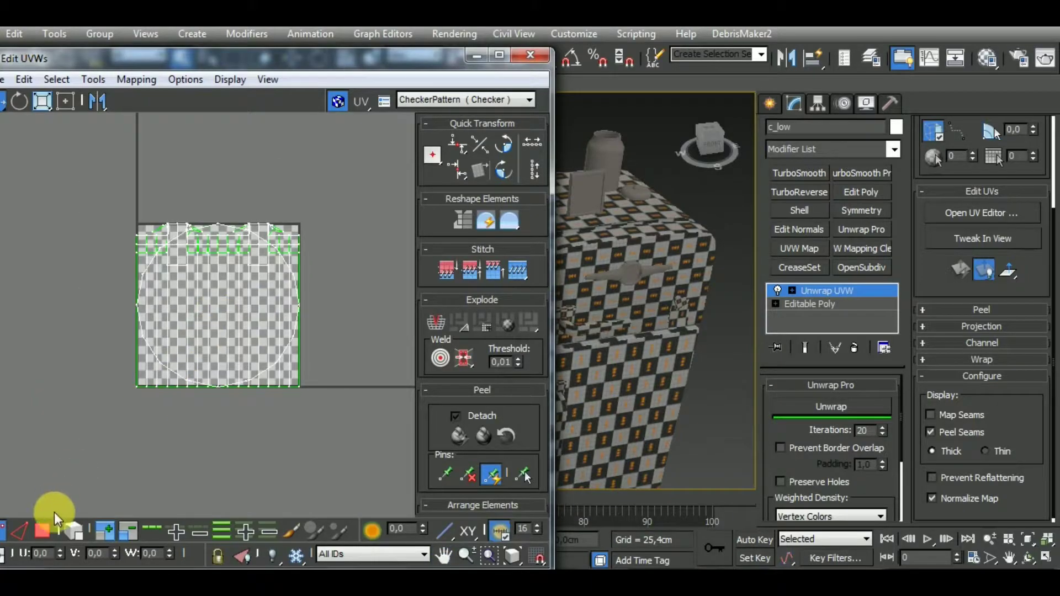
pyautogui.click(43, 529)
pyautogui.hotkey('ctrl', 'a')
pyautogui.click(137, 79)
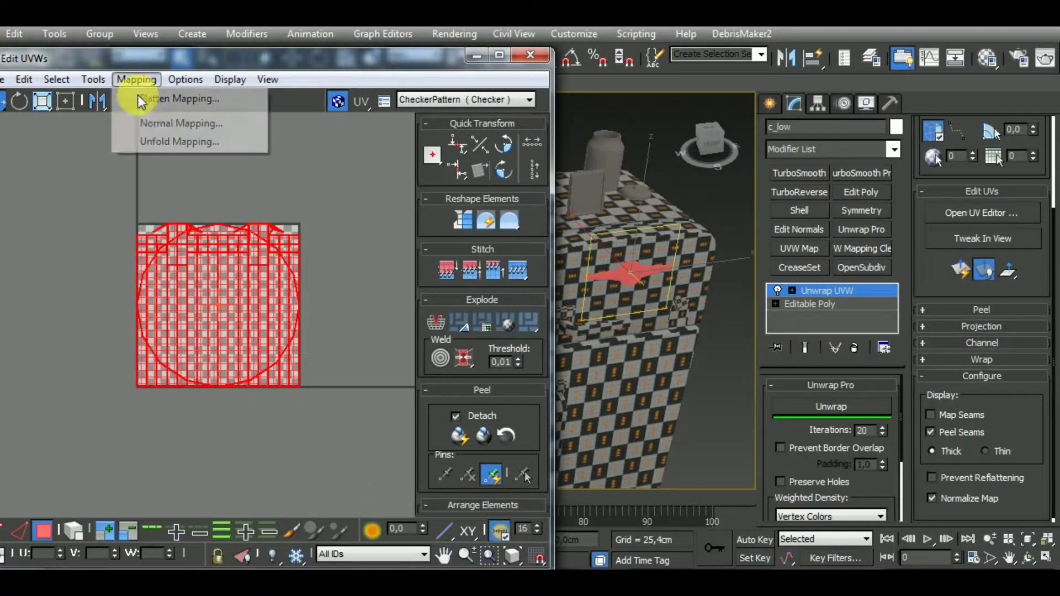
pyautogui.click(160, 118)
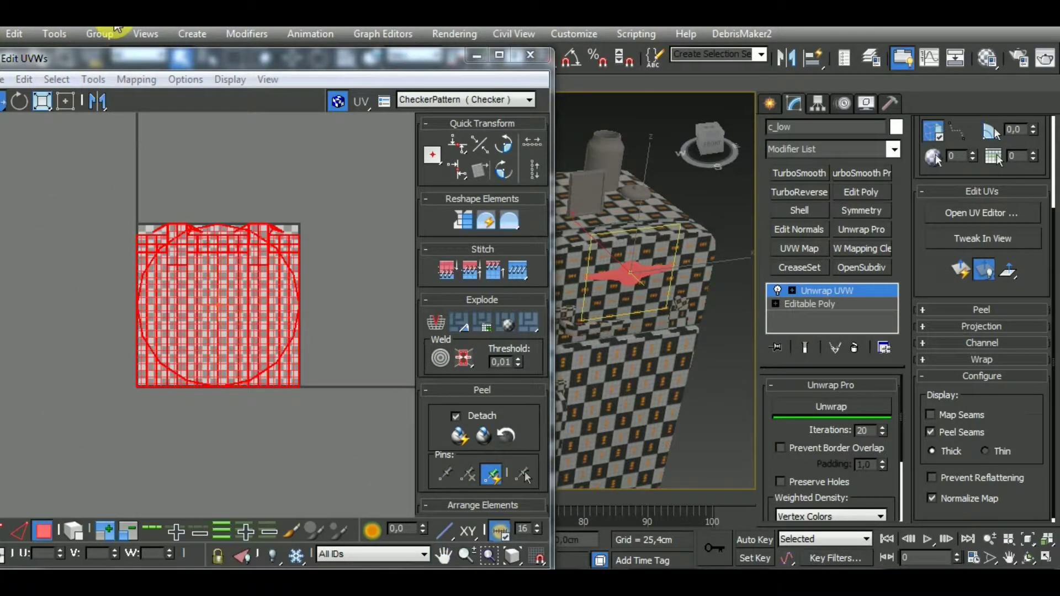
pyautogui.click(138, 100)
pyautogui.click(88, 148)
pyautogui.click(232, 152)
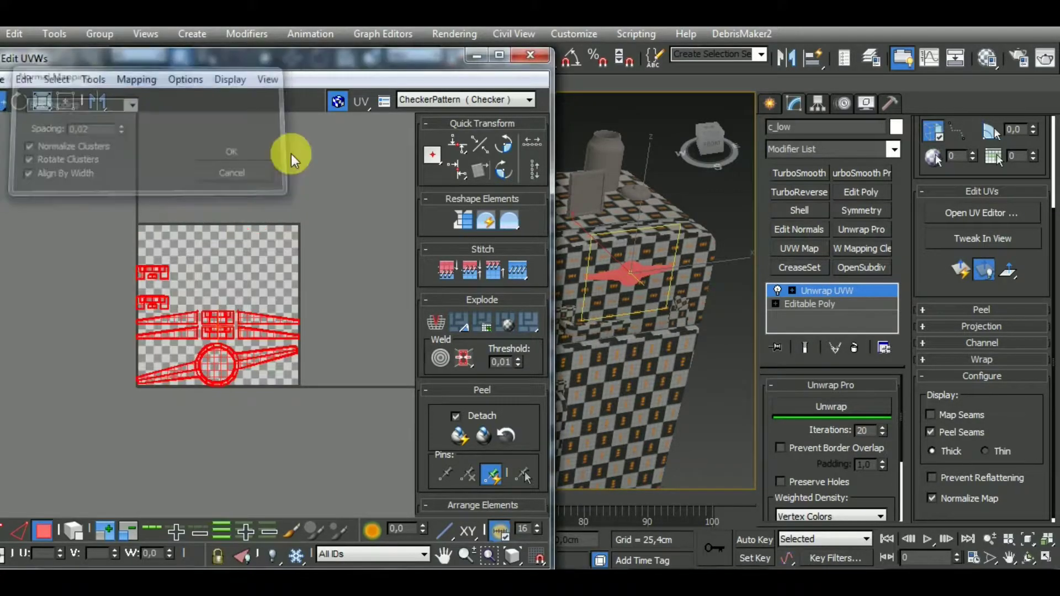
# Pack the emblem's shells inside the UV tile with Rescale enabled and run Unwrap Pro's unwrap on them.
pyautogui.click(536, 392)
pyautogui.moveTo(541, 377); pyautogui.dragTo(534, 286)
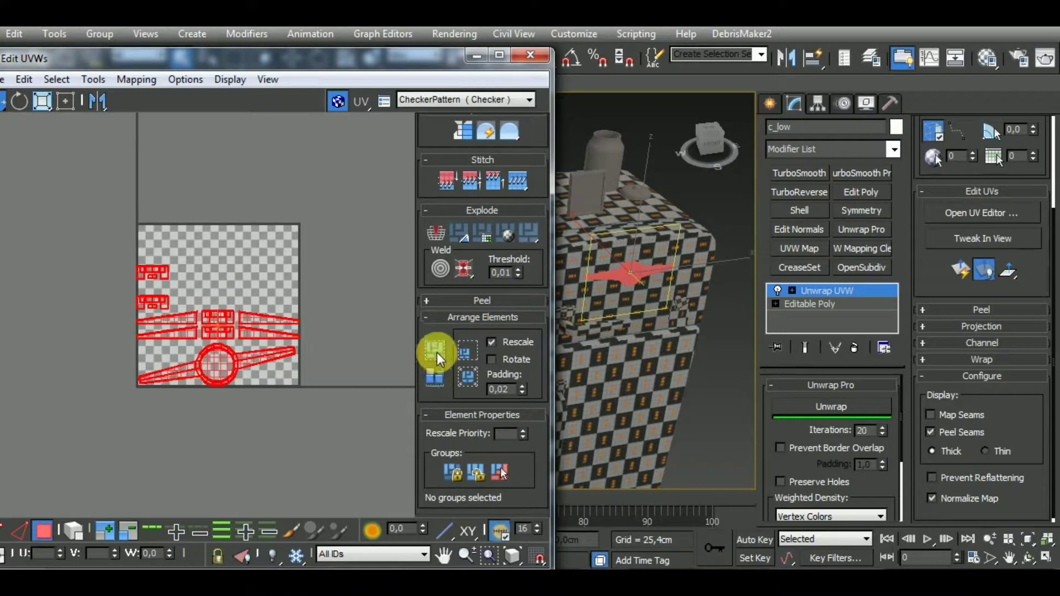
pyautogui.click(435, 352)
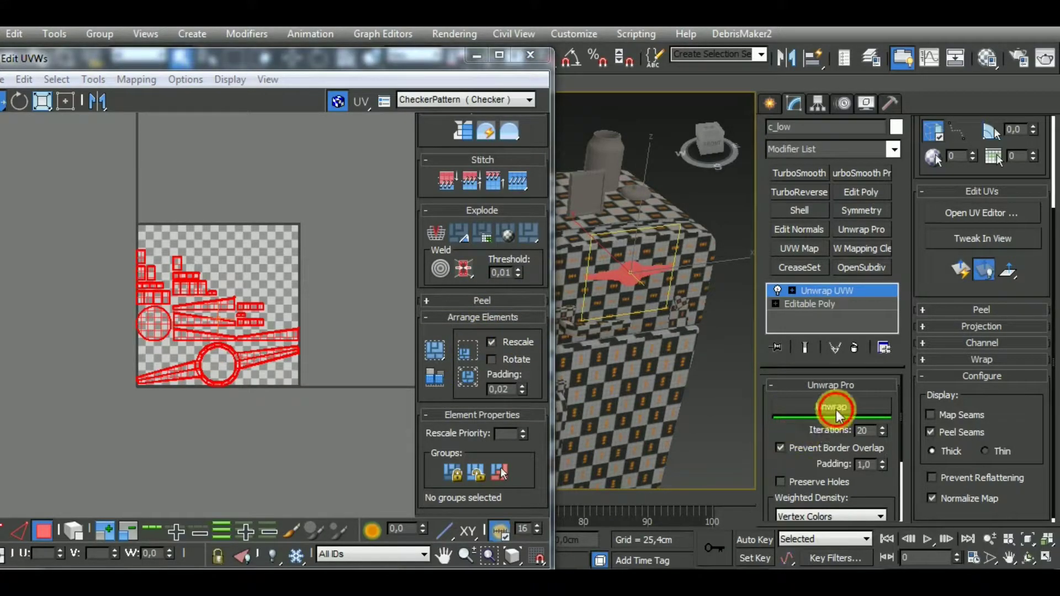
pyautogui.keyDown('alt'); pyautogui.moveTo(656, 366); pyautogui.dragTo(631, 347, button='middle'); pyautogui.keyUp('alt')
pyautogui.scroll(8, 636, 300)
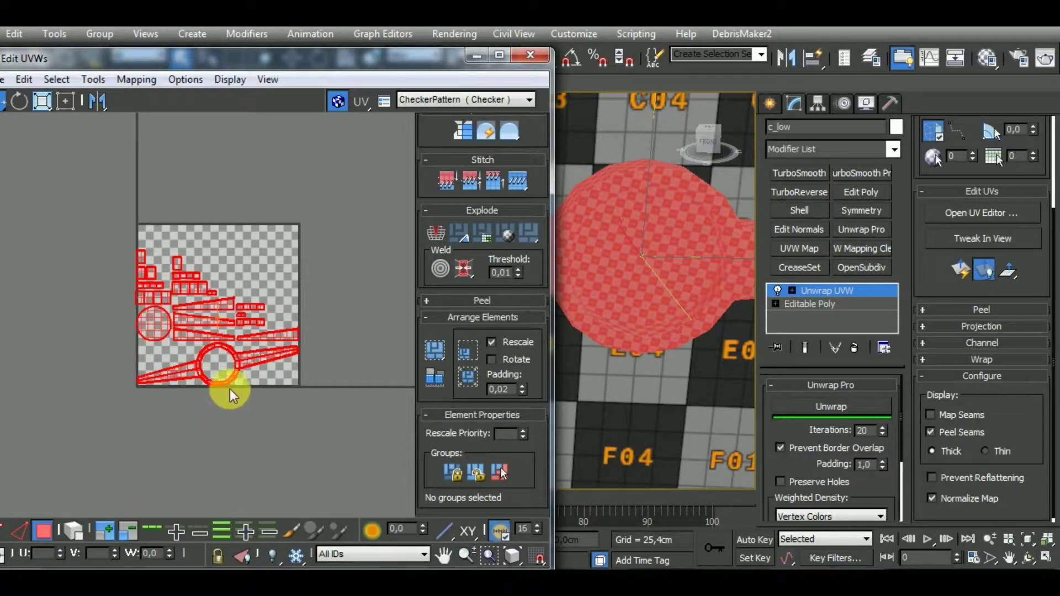
# Select the emblem's ring-and-wings back shell as an element and rotate it about -10.6 degrees so its wings lie horizontal.
pyautogui.click(78, 534)
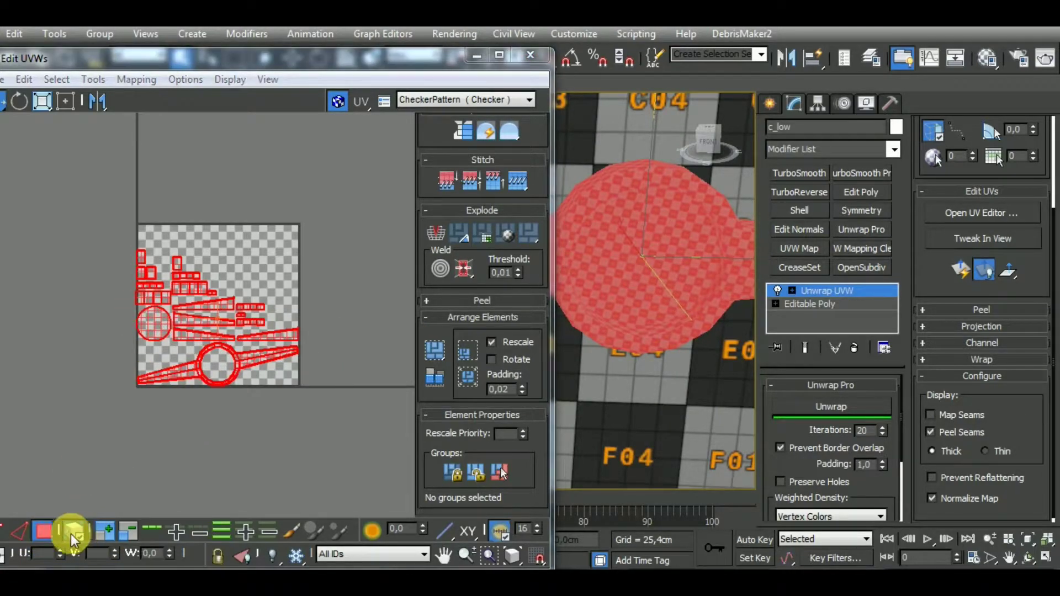
pyautogui.click(184, 464)
pyautogui.click(286, 363)
pyautogui.keyDown('alt'); pyautogui.moveTo(602, 354); pyautogui.dragTo(703, 438, button='middle'); pyautogui.keyUp('alt')
pyautogui.click(18, 101)
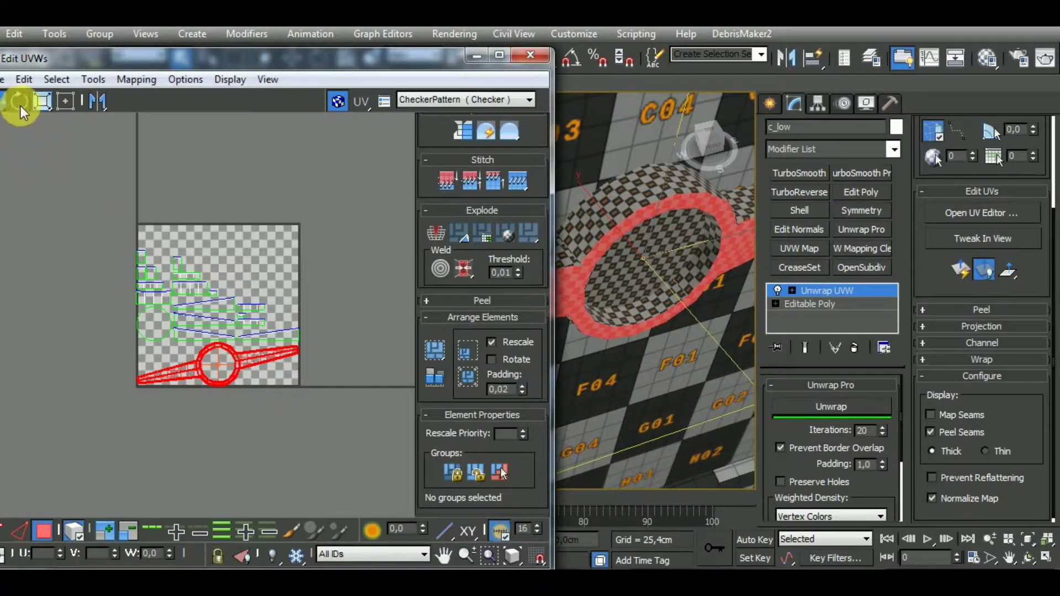
pyautogui.moveTo(283, 350); pyautogui.dragTo(311, 381)
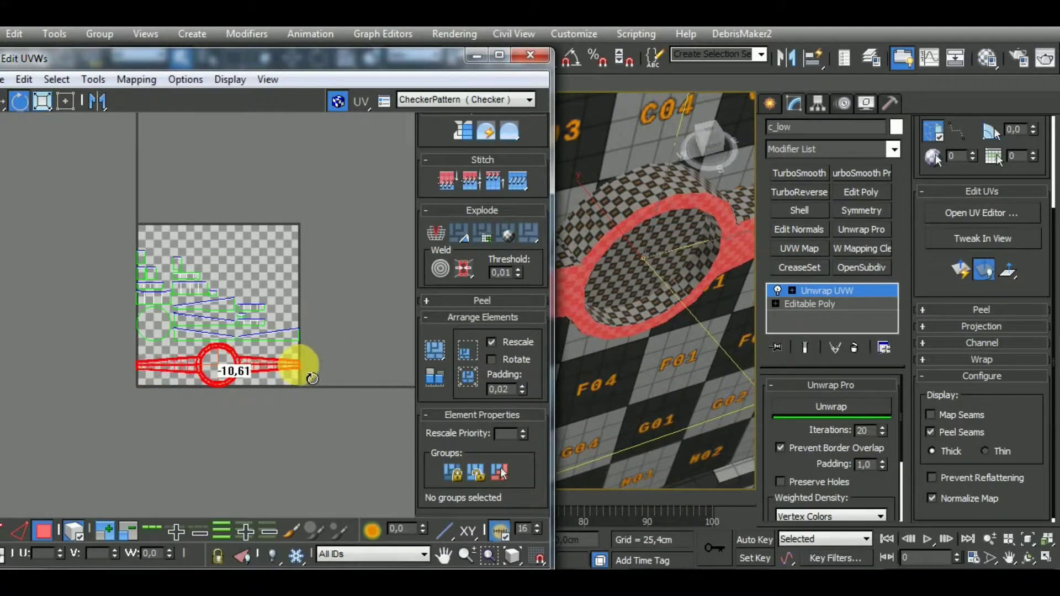
# In edge mode, stitch the matching single-polygon side pieces onto both ends of the wide ring-side strip in the upper row.
pyautogui.click(199, 336)
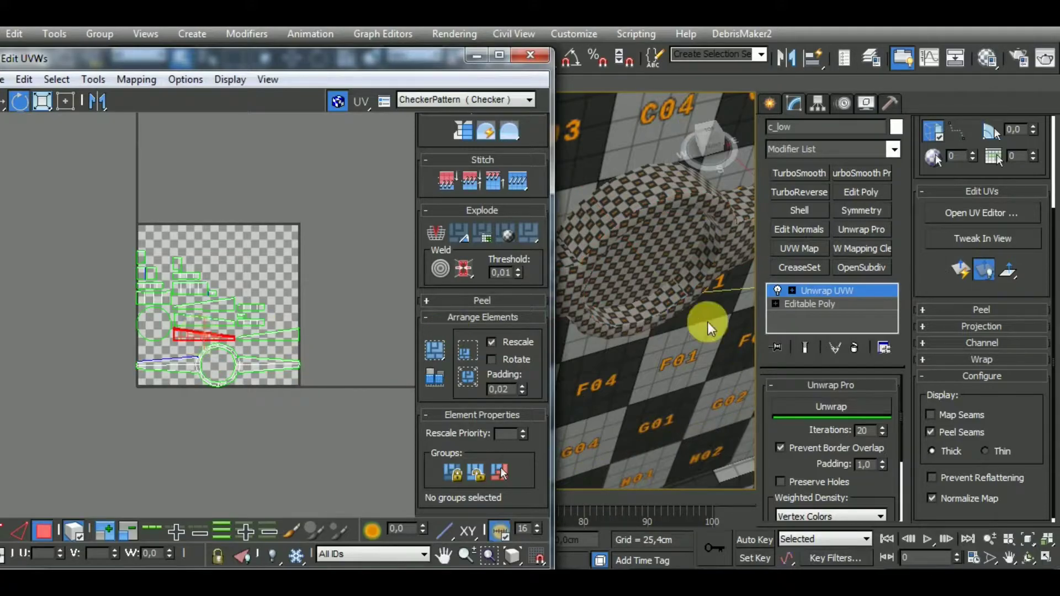
pyautogui.scroll(-5, 701, 319)
pyautogui.keyDown('alt'); pyautogui.moveTo(697, 317); pyautogui.dragTo(676, 359, button='middle'); pyautogui.keyUp('alt')
pyautogui.moveTo(253, 321); pyautogui.dragTo(275, 335, button='middle')
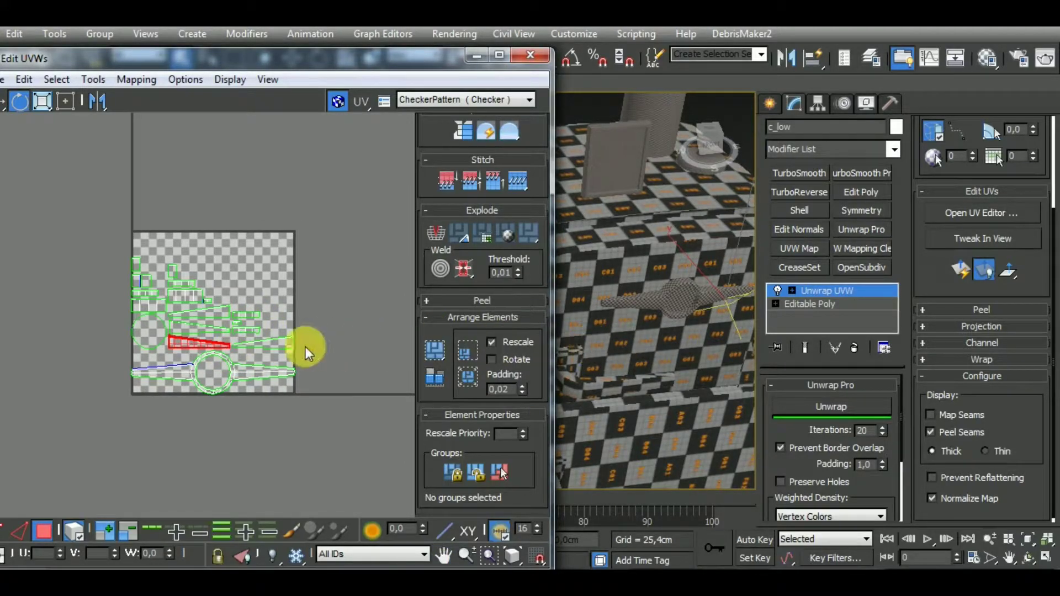
pyautogui.keyDown('alt'); pyautogui.moveTo(721, 320); pyautogui.dragTo(671, 234, button='middle'); pyautogui.keyUp('alt')
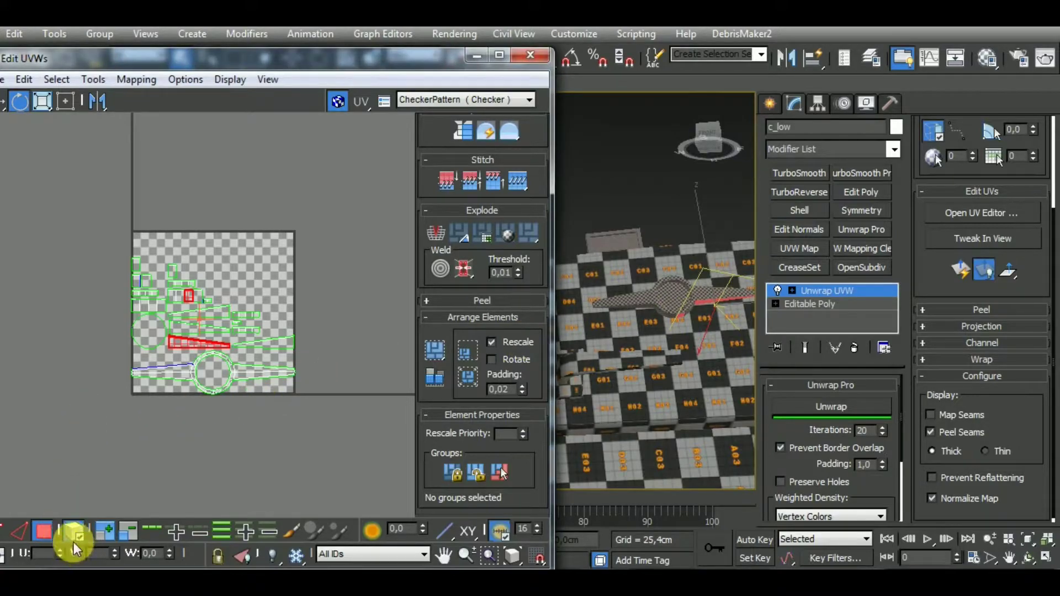
pyautogui.click(18, 531)
pyautogui.scroll(3, 166, 301)
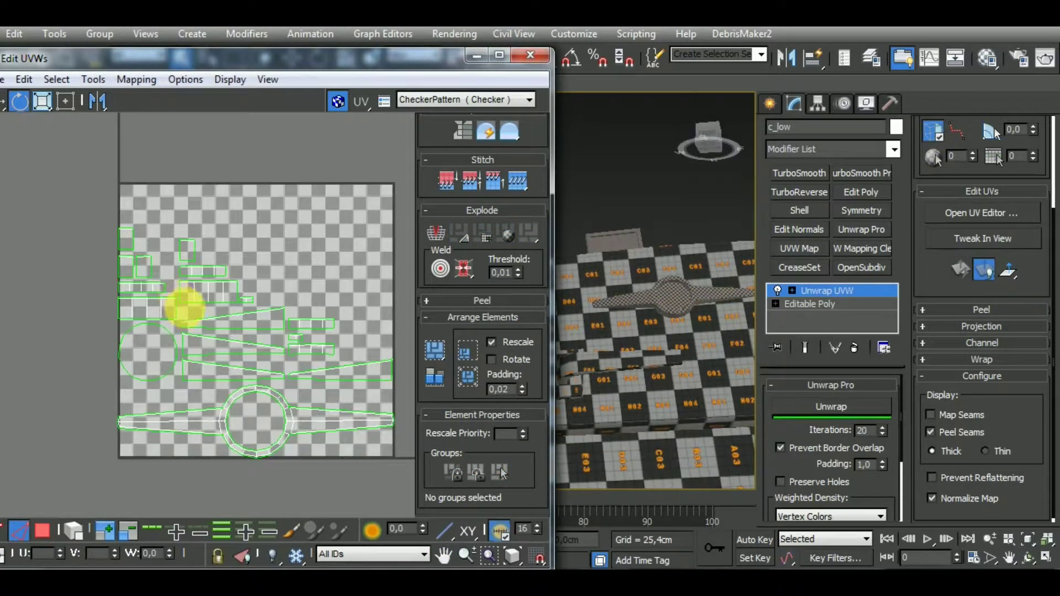
pyautogui.hotkey('shift', 's')
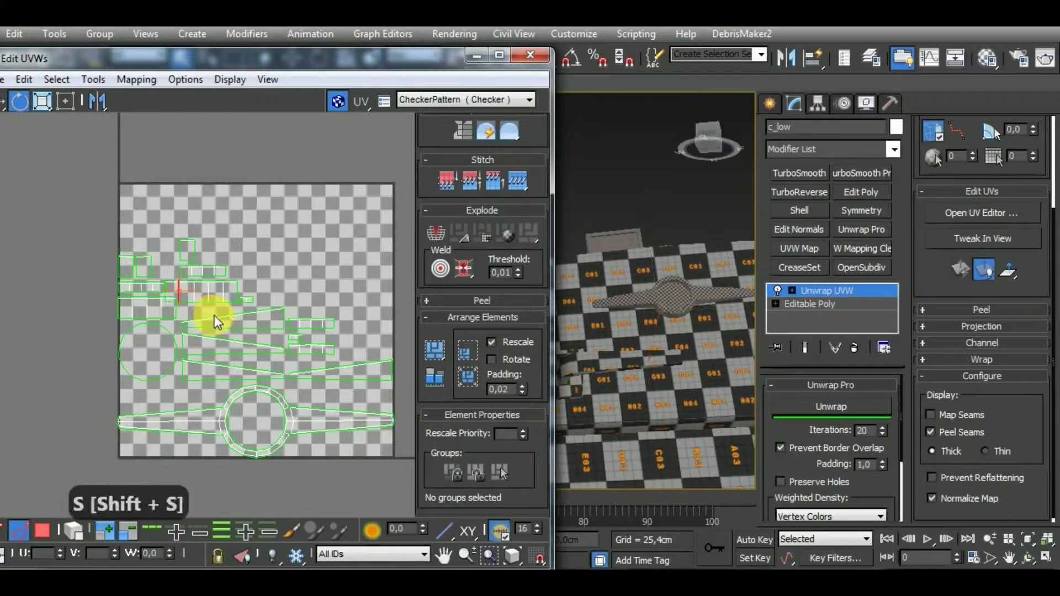
pyautogui.scroll(3, 237, 304)
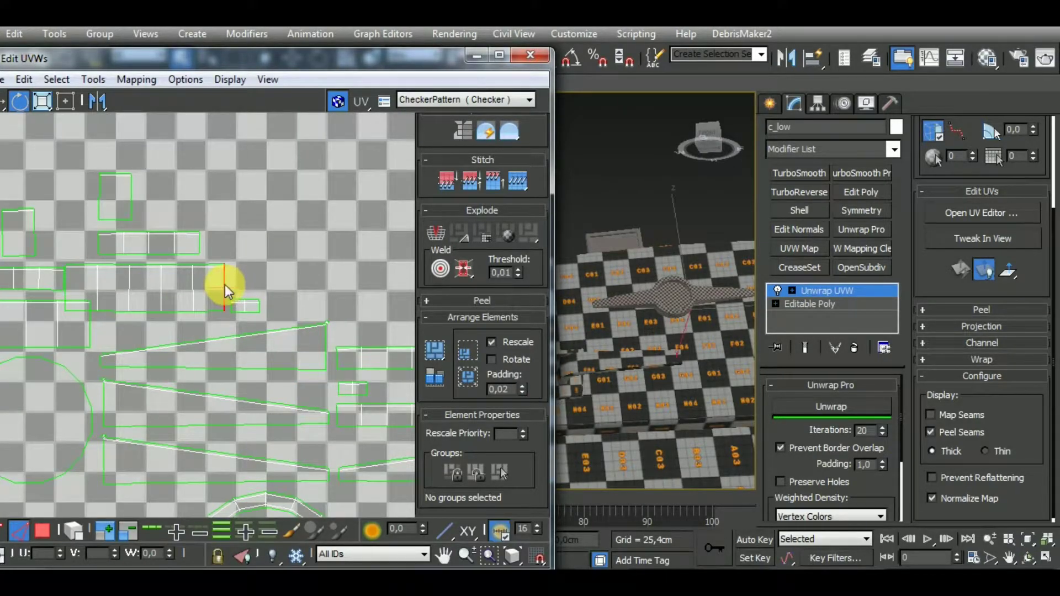
pyautogui.scroll(-2, 250, 286)
pyautogui.scroll(-2, 260, 284)
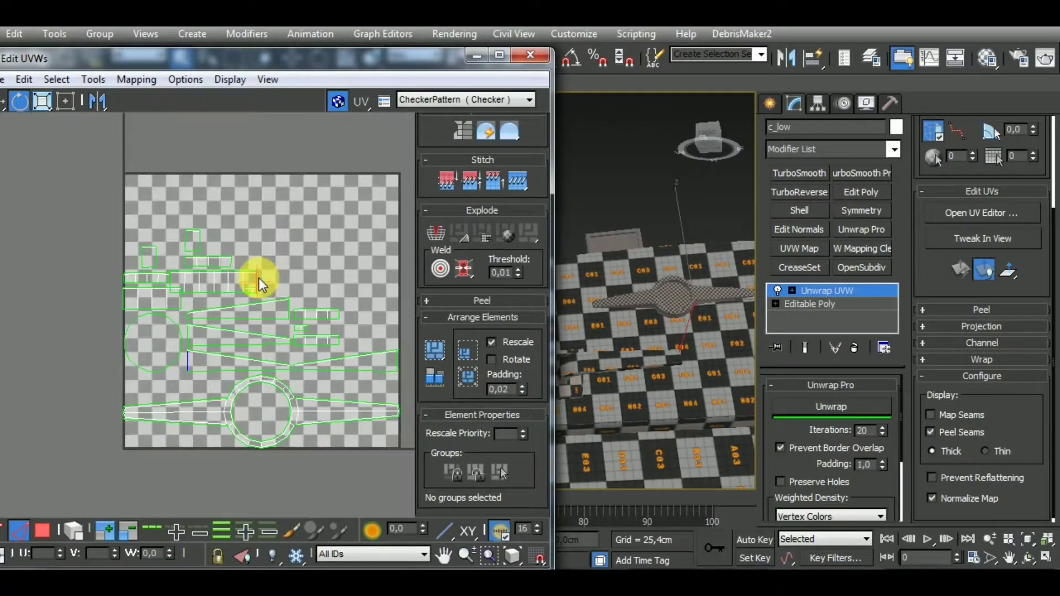
# Stitch the remaining single-polygon pieces onto both ends of the second wide ring-side strip, just above the circle shell.
pyautogui.scroll(3, 220, 282)
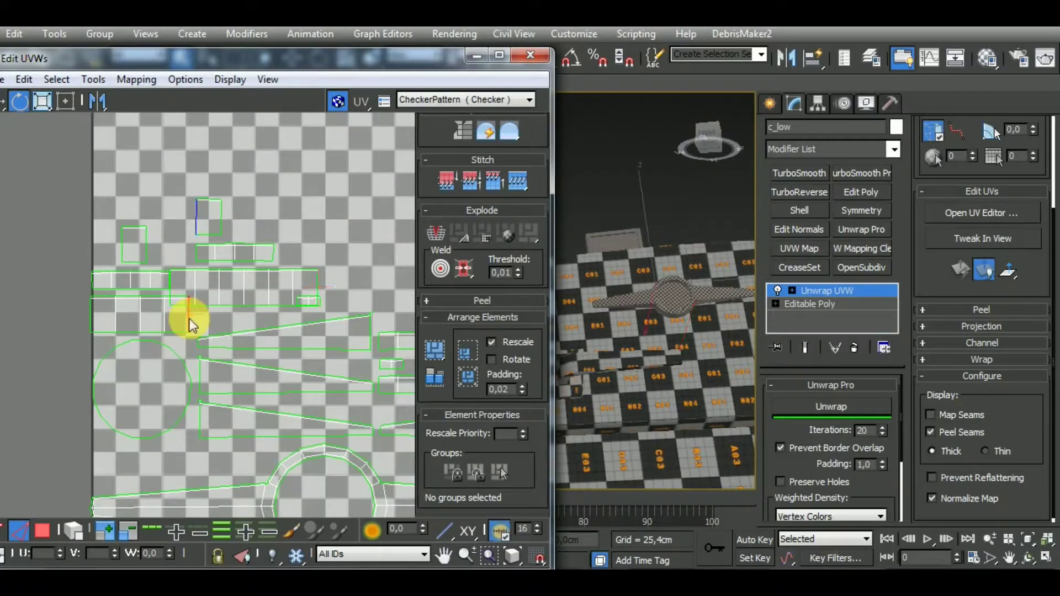
pyautogui.hotkey('shift', 's')
pyautogui.click(213, 317)
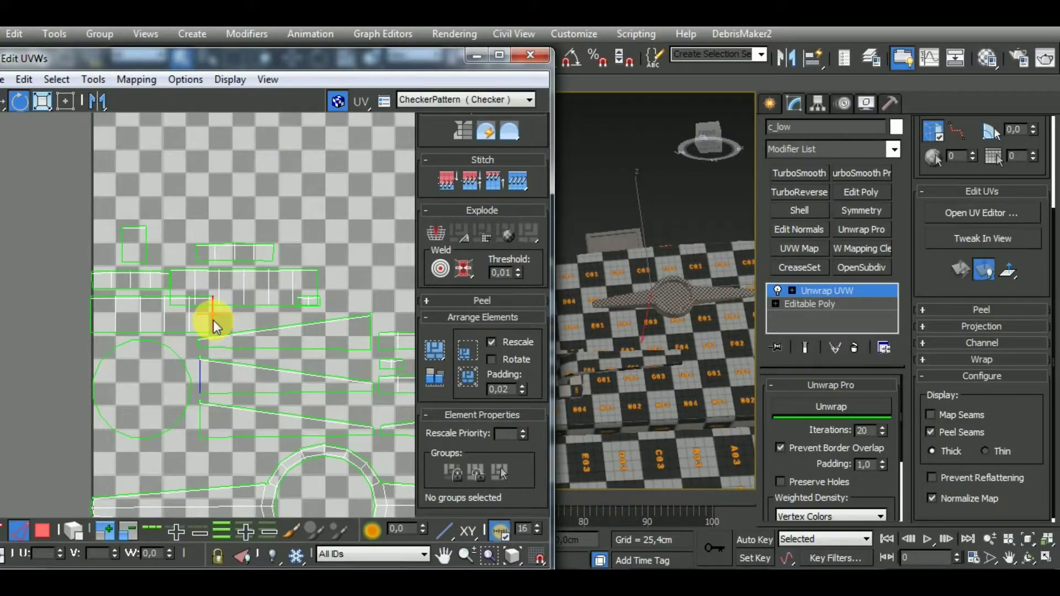
pyautogui.click(91, 314)
pyautogui.hotkey('shift', 's')
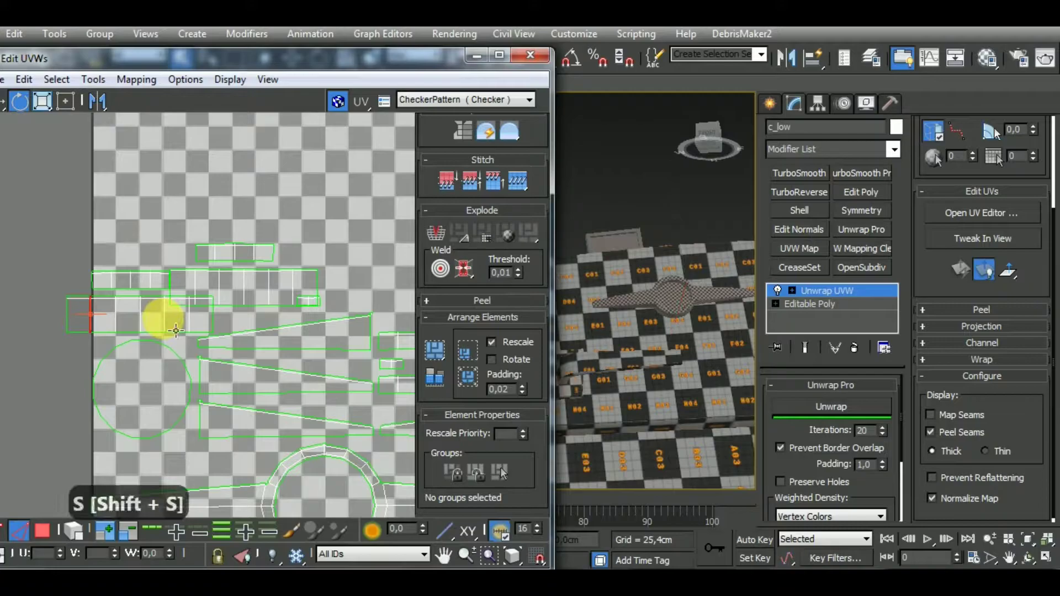
# Select all of the emblem's UV shells and pack them together inside the tile with Rescale enabled.
pyautogui.scroll(-8, 182, 309)
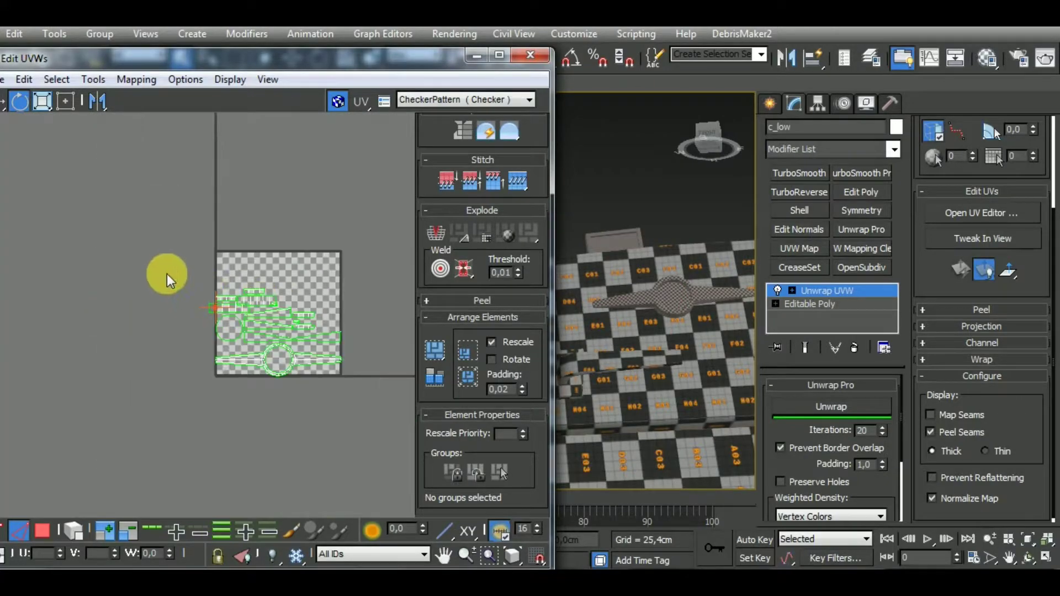
pyautogui.moveTo(390, 438); pyautogui.dragTo(390, 438)
pyautogui.click(436, 376)
# Stitch a tapered wing-side shell onto the outer end edge of each of the two smallest strips.
pyautogui.click(326, 394)
pyautogui.scroll(5, 216, 319)
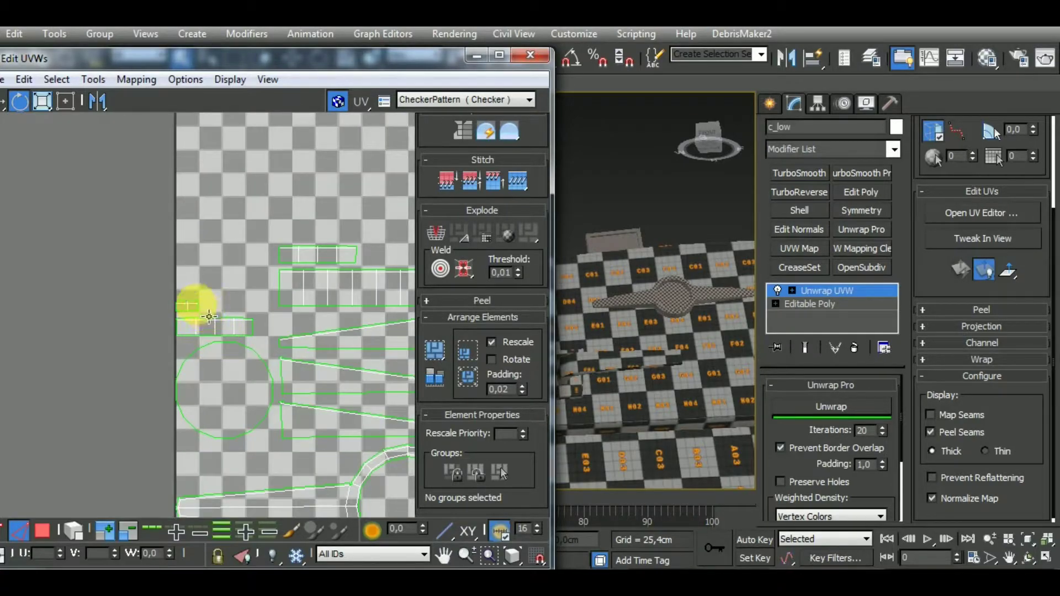
pyautogui.hotkey('shift', 's')
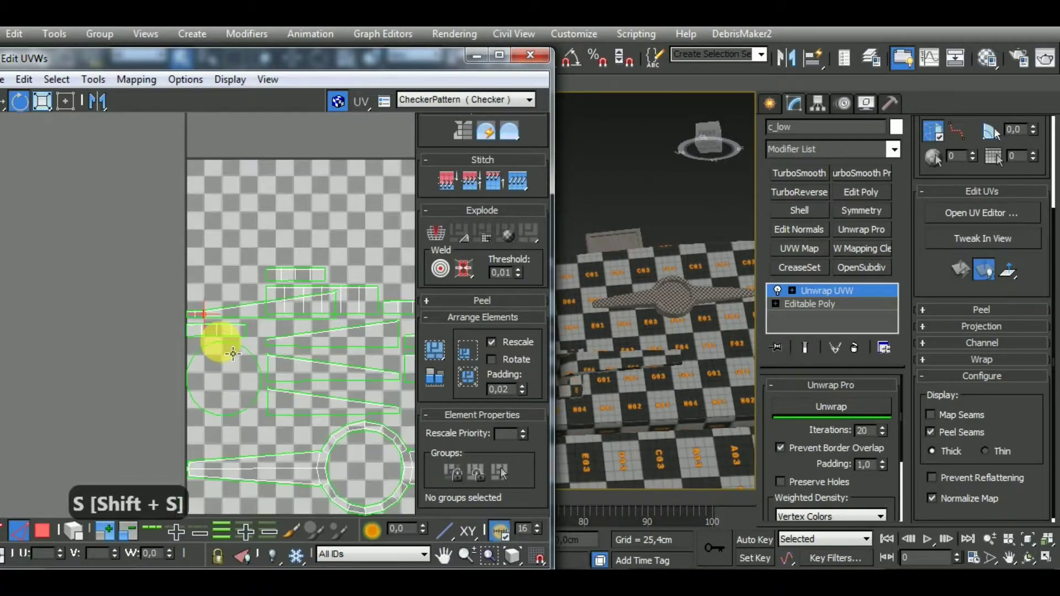
pyautogui.scroll(-2, 223, 353)
pyautogui.moveTo(307, 355); pyautogui.dragTo(345, 352, button='middle')
pyautogui.scroll(3, 218, 356)
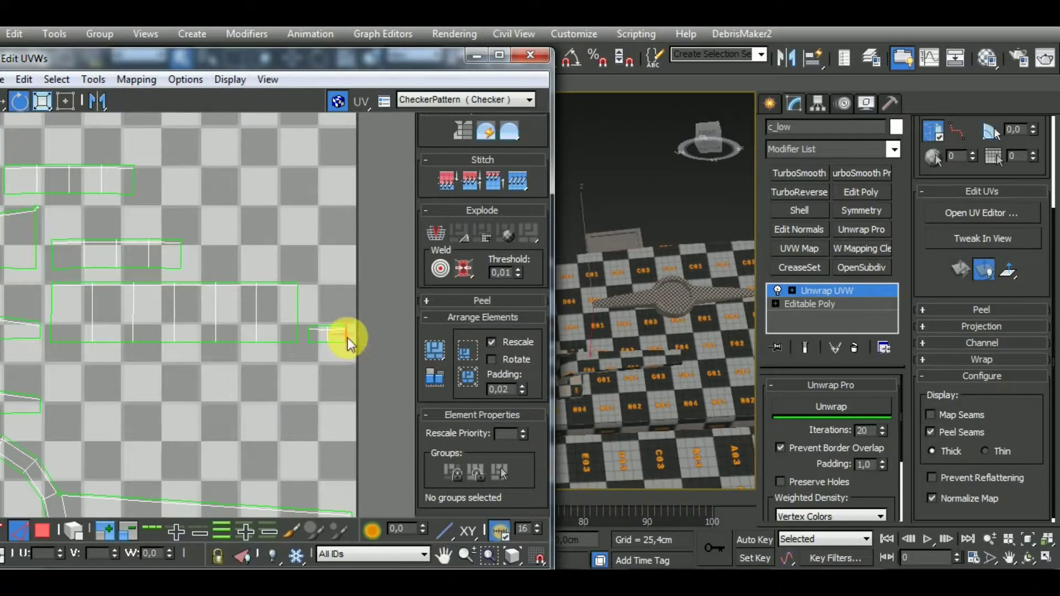
pyautogui.hotkey('shift', 's')
# Select every emblem shell again and repack the layout with Pack Custom, keeping Rescale on.
pyautogui.scroll(-5, 277, 382)
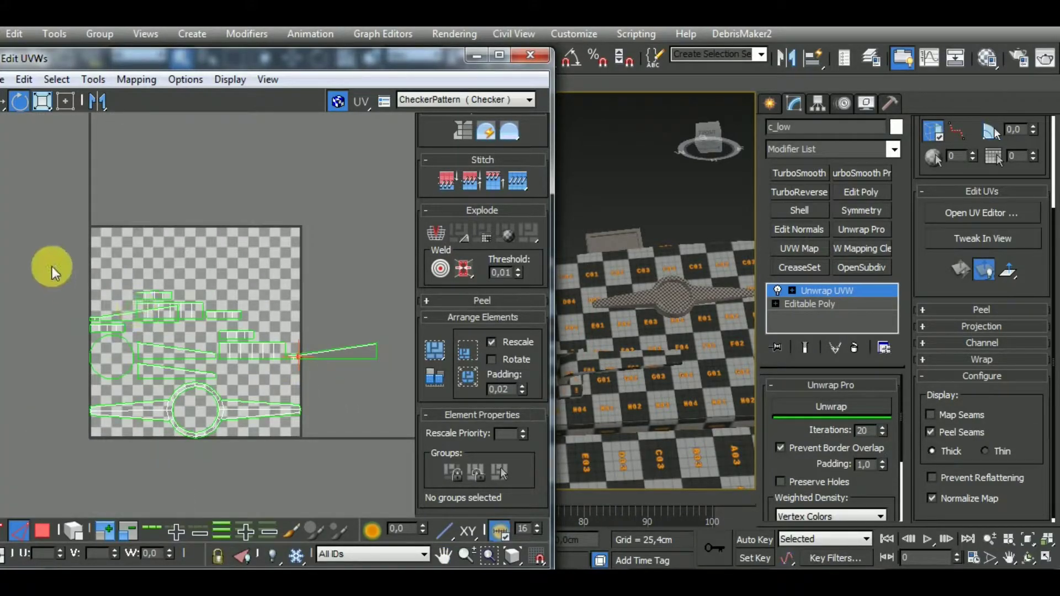
pyautogui.moveTo(94, 272); pyautogui.dragTo(400, 489)
pyautogui.click(435, 350)
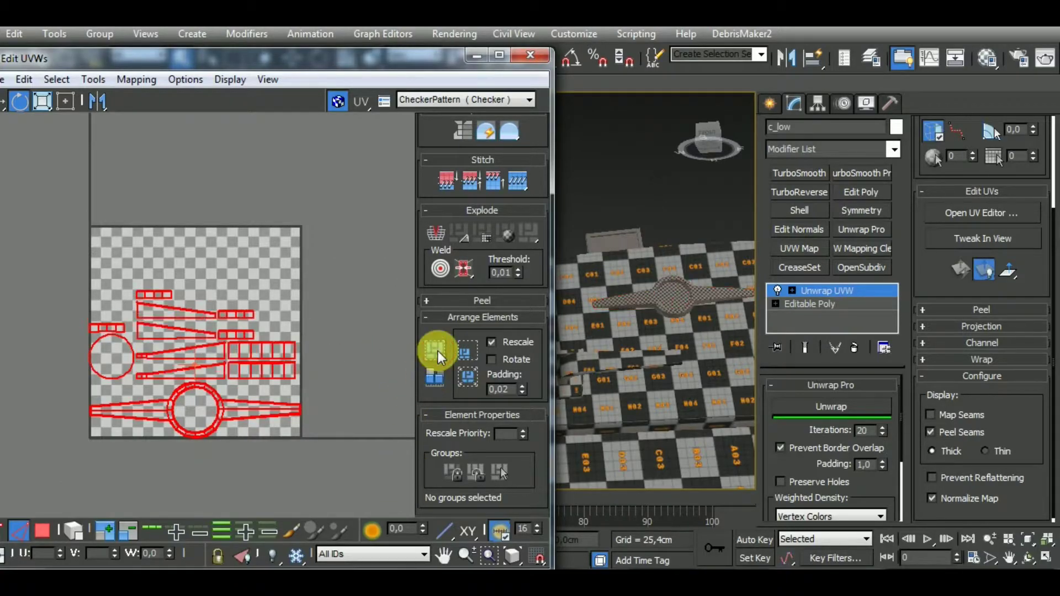
# Select the topmost short strip as a polygon element and move it directly above the short strip over the circle shell.
pyautogui.click(77, 529)
pyautogui.click(42, 531)
pyautogui.click(185, 287)
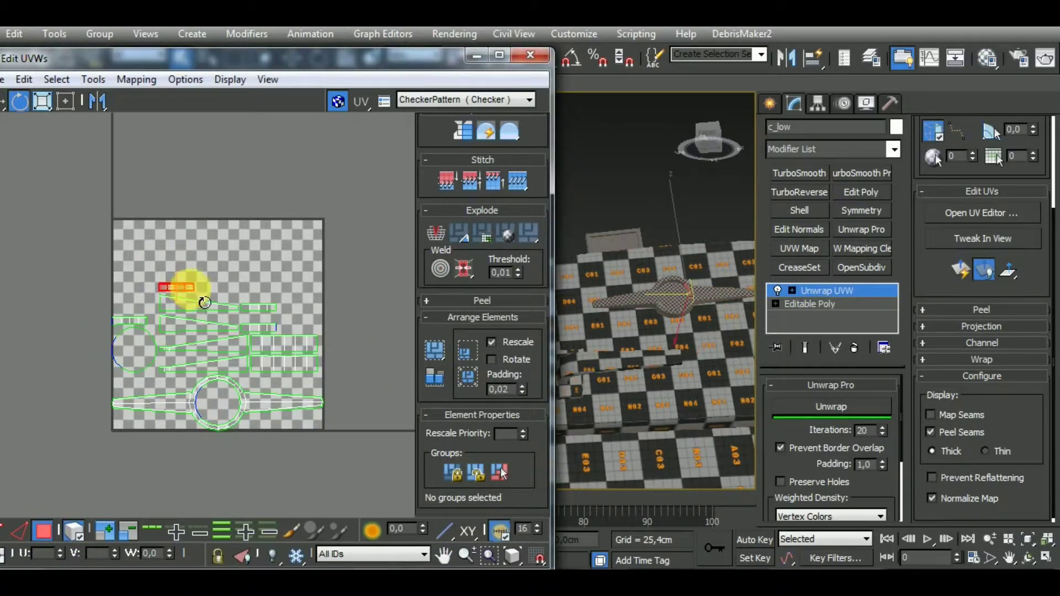
pyautogui.click(3, 101)
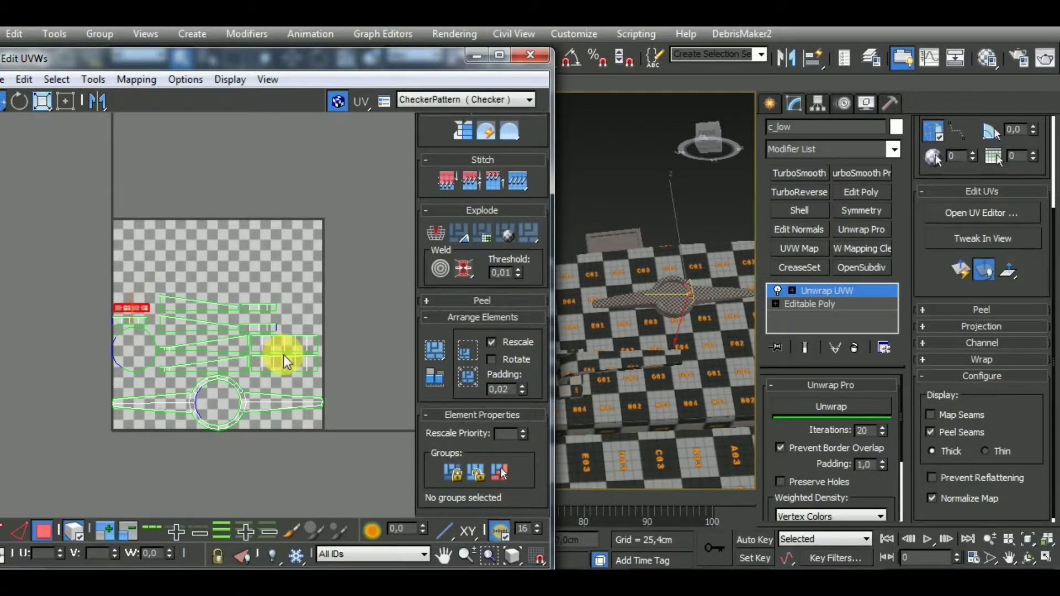
# In edge mode, stitch the four short segmented strips end to end into one long strip.
pyautogui.scroll(4, 284, 356)
pyautogui.scroll(-2, 287, 348)
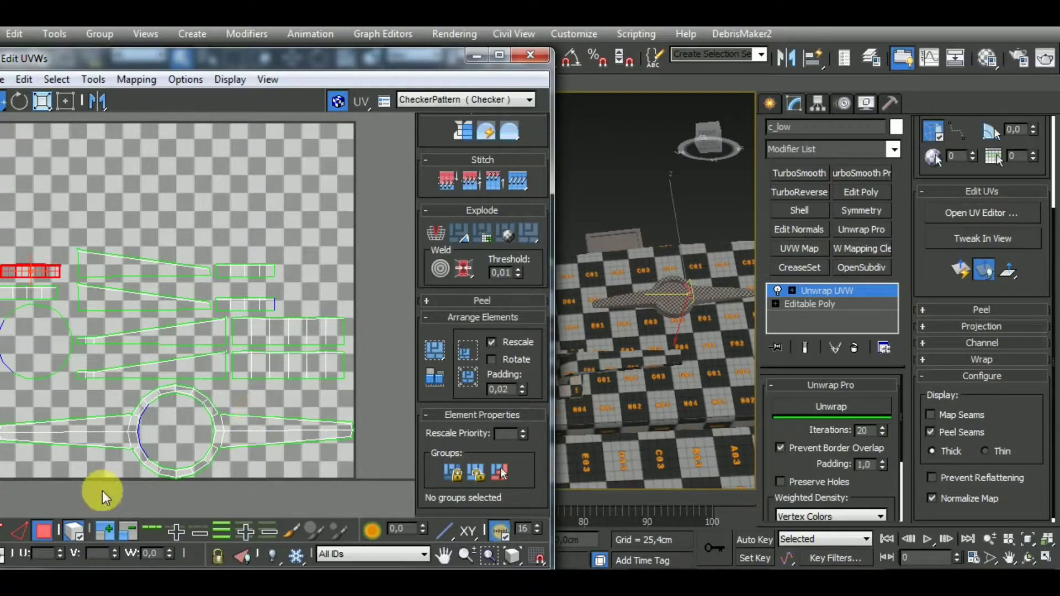
pyautogui.click(23, 533)
pyautogui.hotkey('ctrl', 'a')
pyautogui.moveTo(275, 345); pyautogui.dragTo(280, 361, button='middle')
pyautogui.click(309, 312)
pyautogui.hotkey('shift', 's')
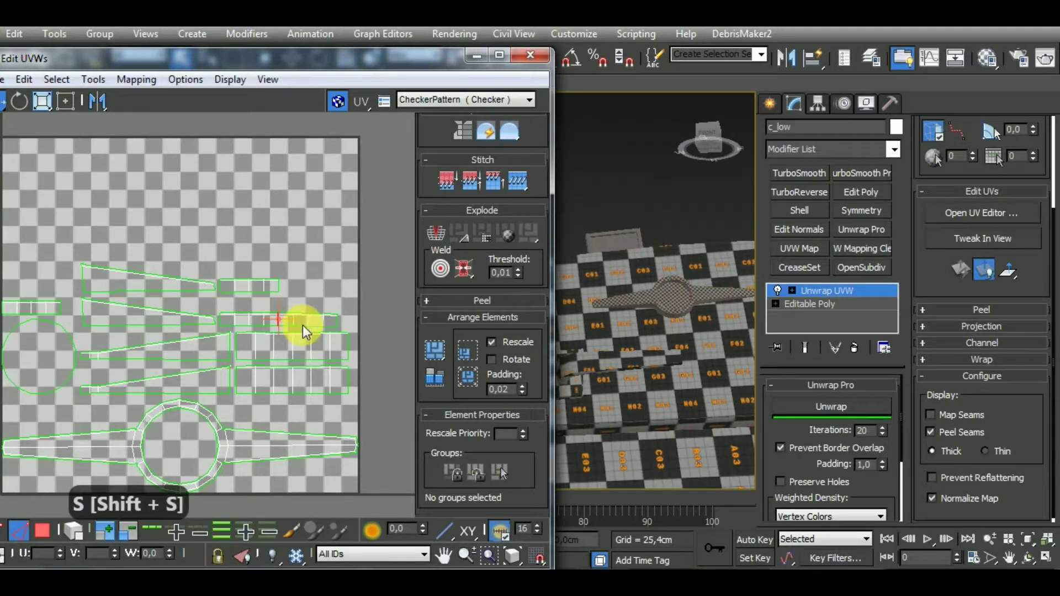
pyautogui.scroll(-3, 322, 284)
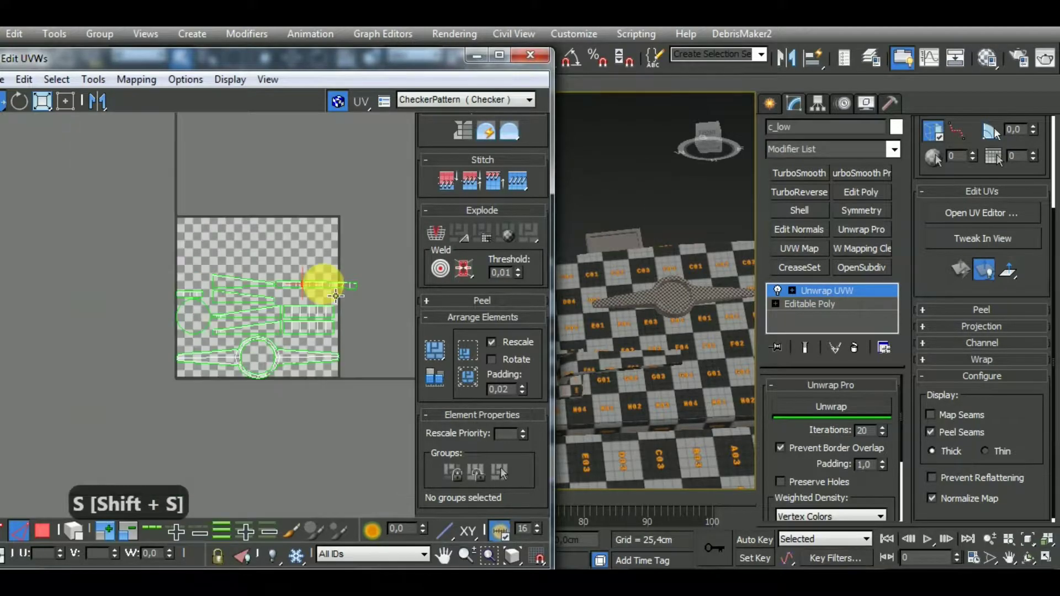
pyautogui.scroll(4, 206, 296)
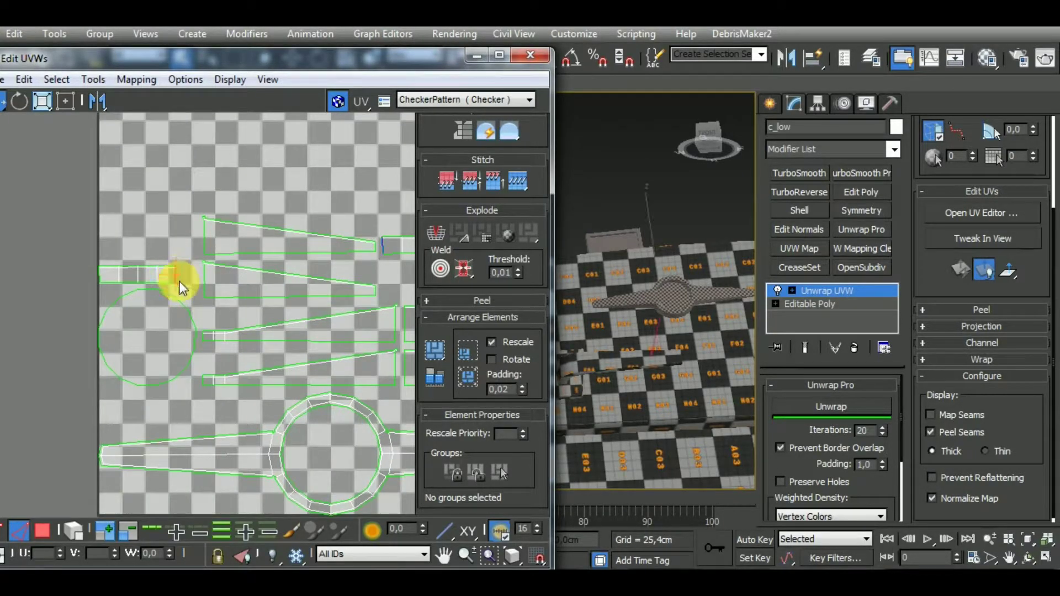
pyautogui.hotkey('shift', 's')
pyautogui.scroll(-5, 191, 274)
# Select the joined long strip as a polygon element and straighten it with Unwrap Pro's unwrap.
pyautogui.click(74, 531)
pyautogui.click(43, 531)
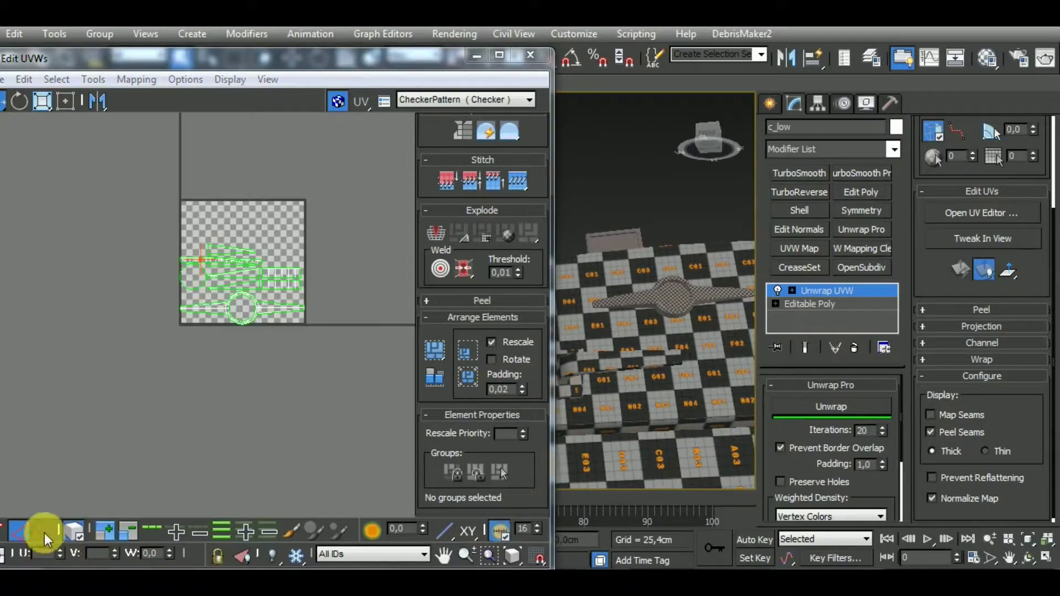
pyautogui.scroll(3, 199, 321)
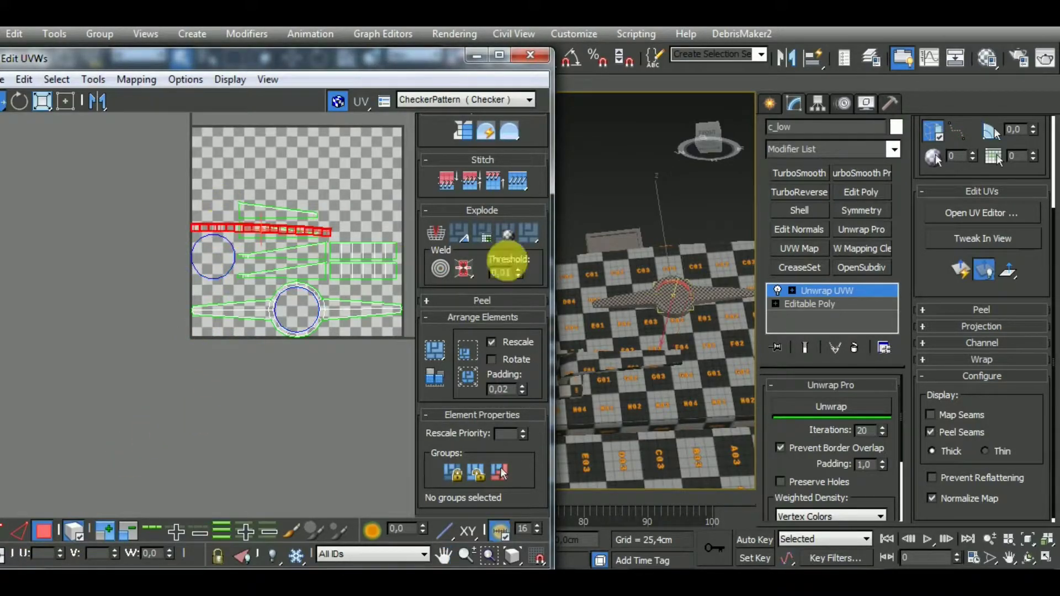
pyautogui.scroll(8, 712, 374)
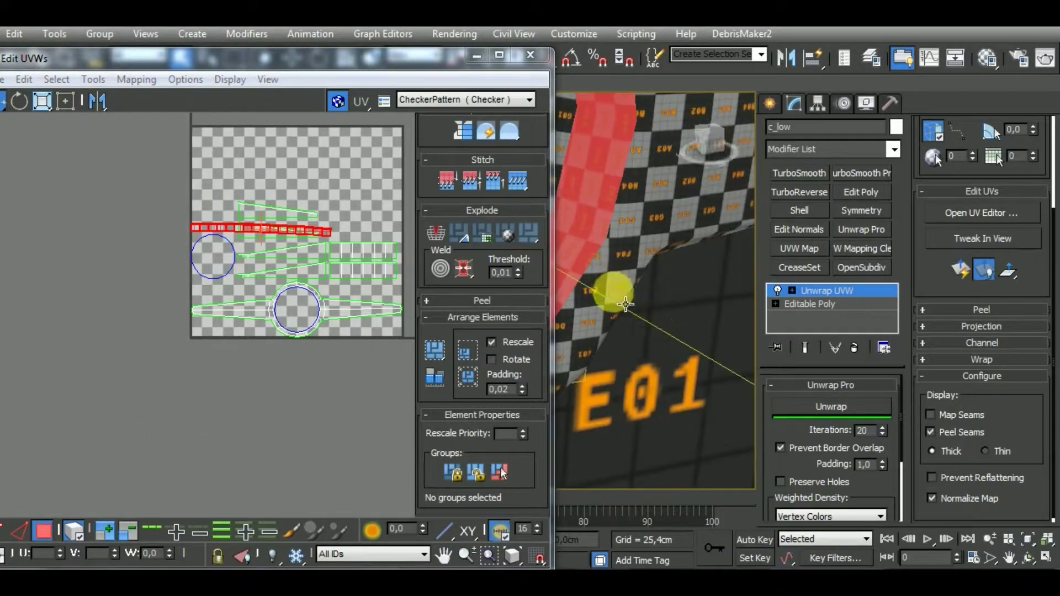
pyautogui.click(824, 413)
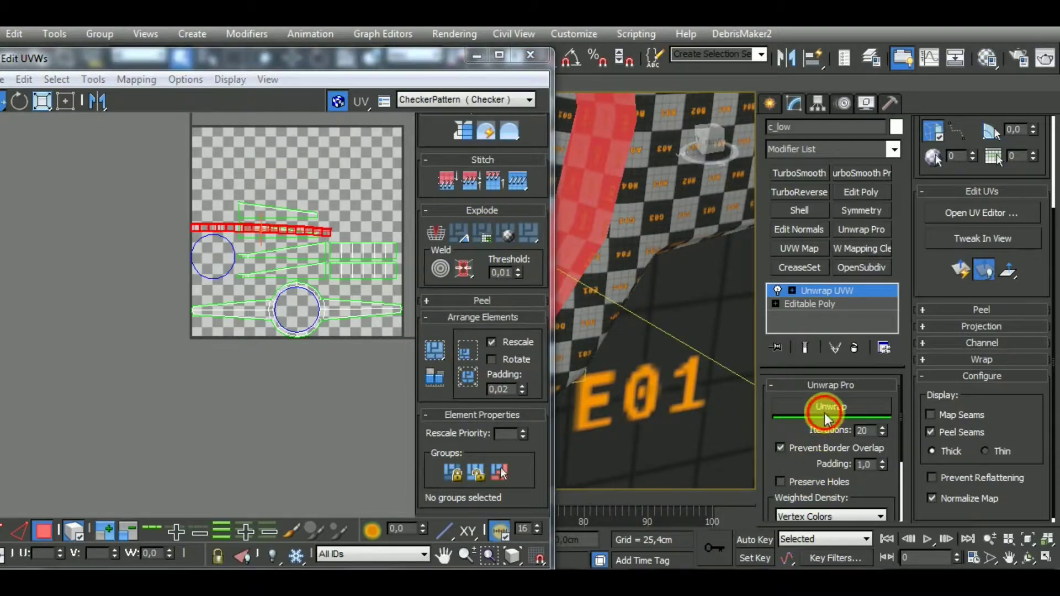
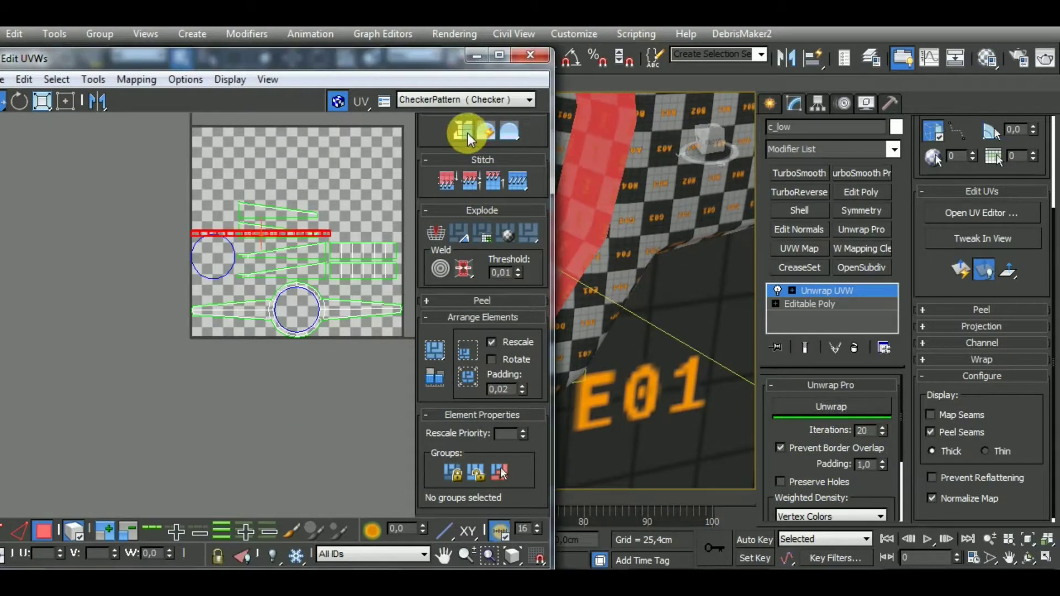
# Select all polygons and pack the shells together again around the straightened long strip.
pyautogui.moveTo(360, 300); pyautogui.dragTo(301, 311, button='middle')
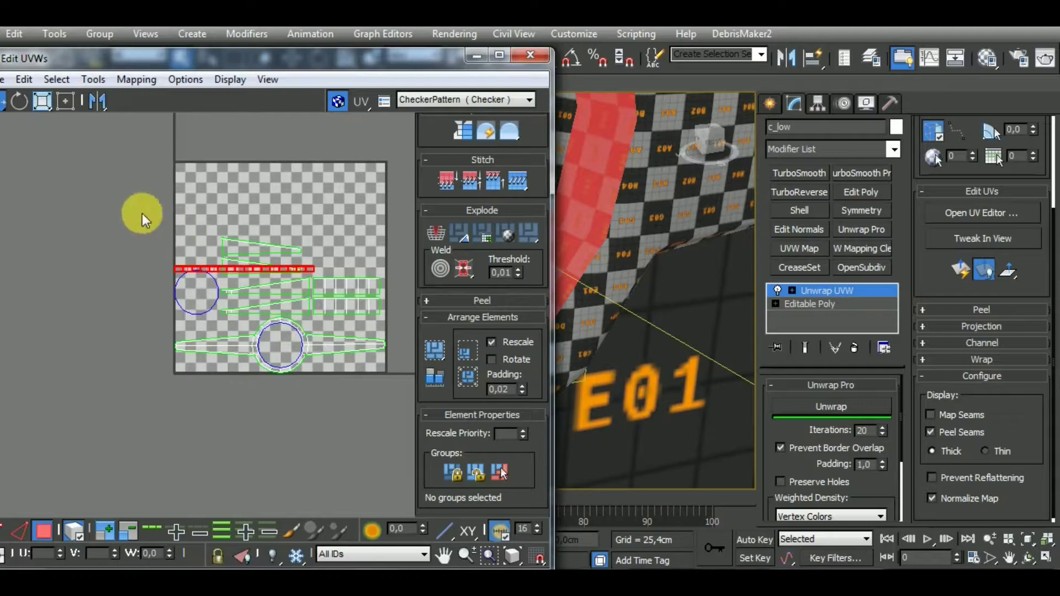
pyautogui.hotkey('ctrl', 'a')
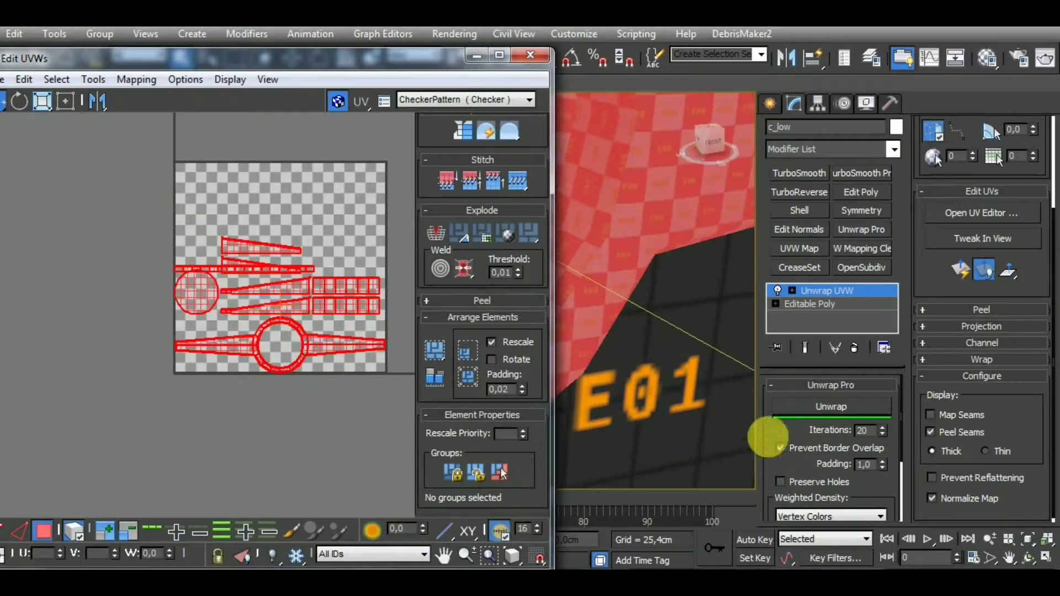
pyautogui.click(438, 381)
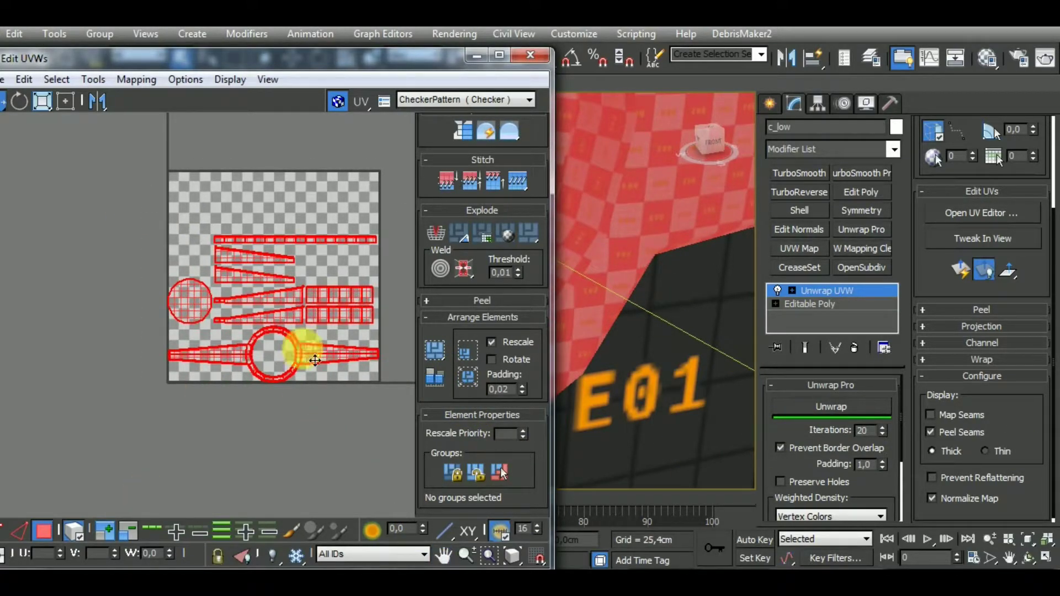
# Identify the lower wide ring-side strip on the model and stitch a tapered wing-side shell onto each of its ends in edge mode.
pyautogui.scroll(-7, 684, 362)
pyautogui.moveTo(684, 363)
pyautogui.mouseDown(button='middle')
pyautogui.moveTo(720, 306)
pyautogui.moveTo(698, 340)
pyautogui.moveTo(700, 373)
pyautogui.mouseUp(button='middle')
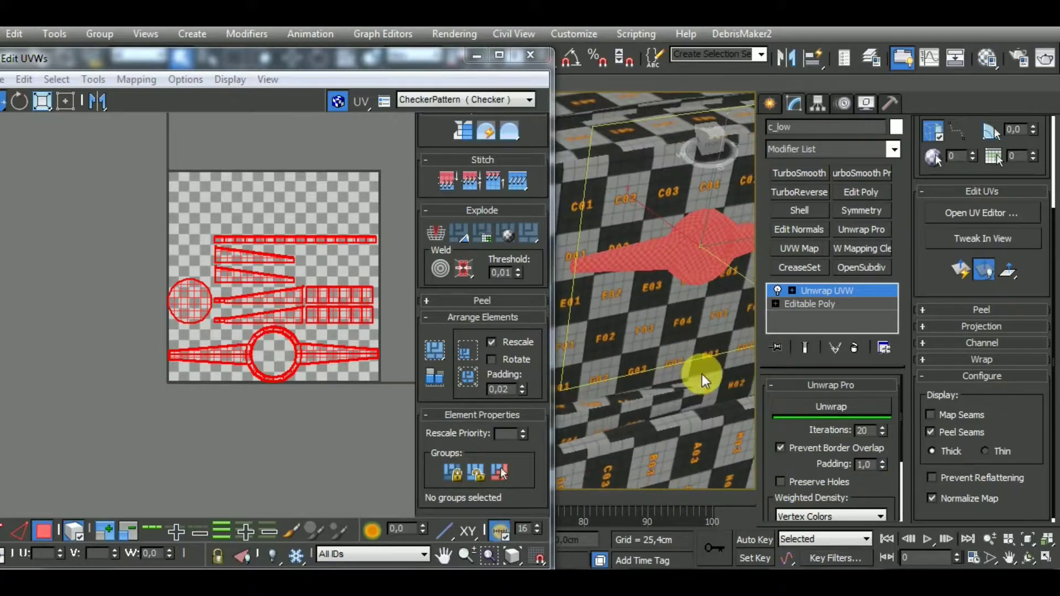
pyautogui.click(326, 319)
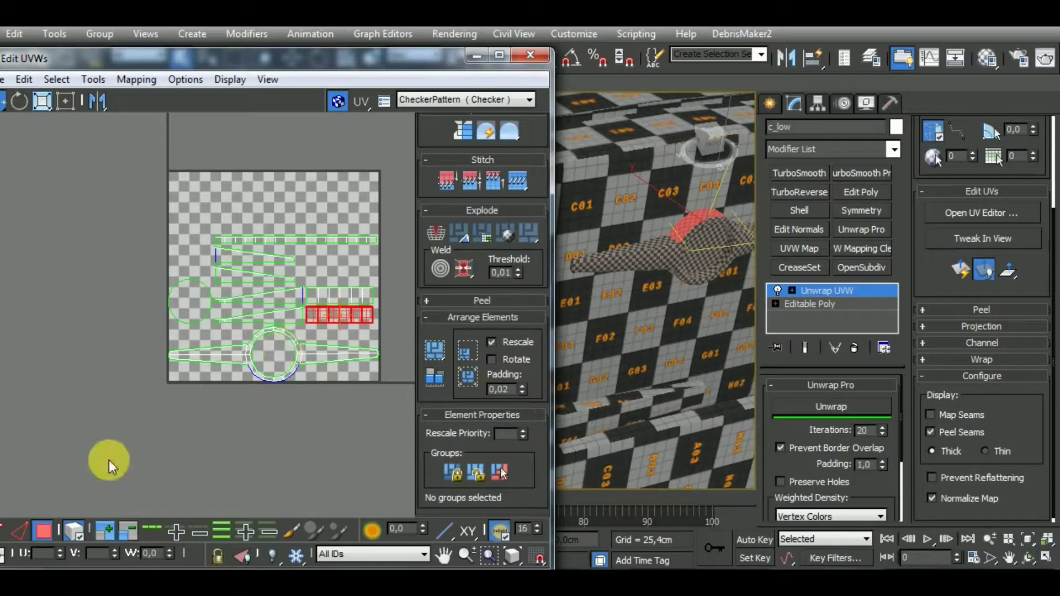
pyautogui.click(81, 532)
pyautogui.click(21, 532)
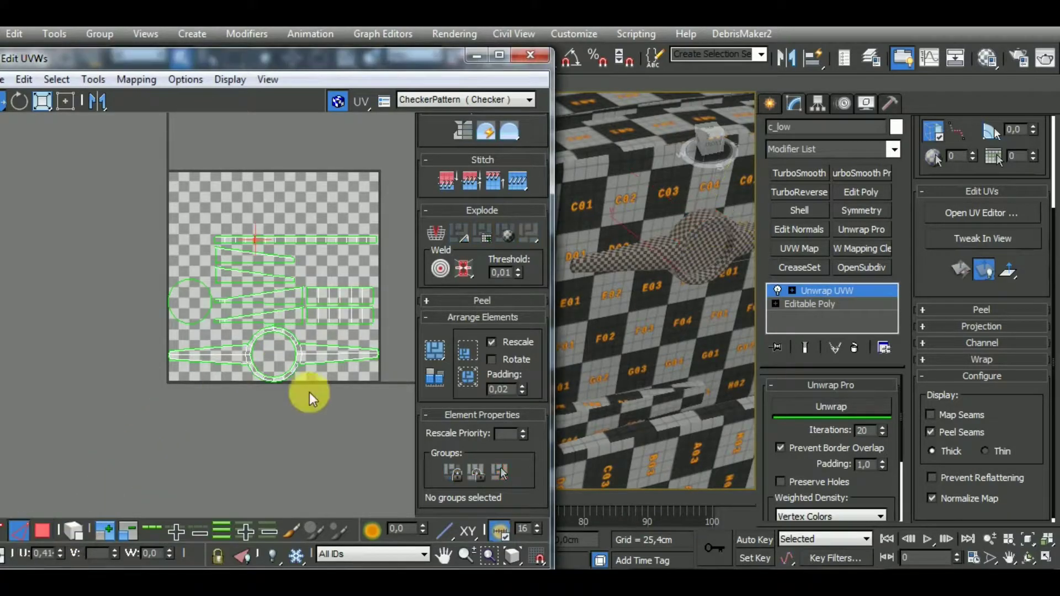
pyautogui.moveTo(310, 309); pyautogui.dragTo(284, 349, button='middle')
pyautogui.scroll(2, 282, 354)
pyautogui.hotkey('shift', 's')
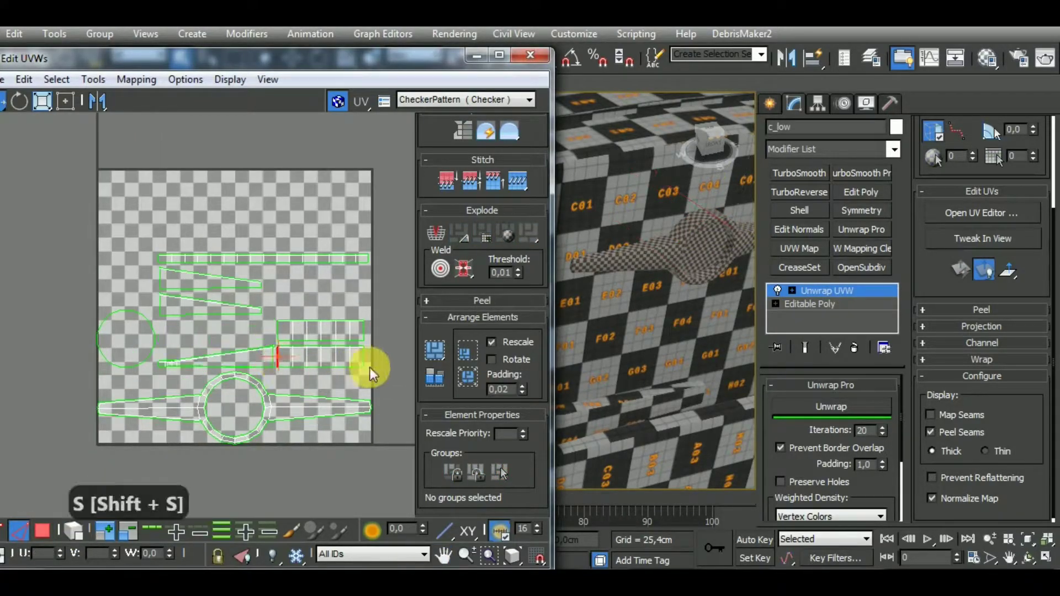
pyautogui.click(364, 360)
pyautogui.hotkey('shift', 's')
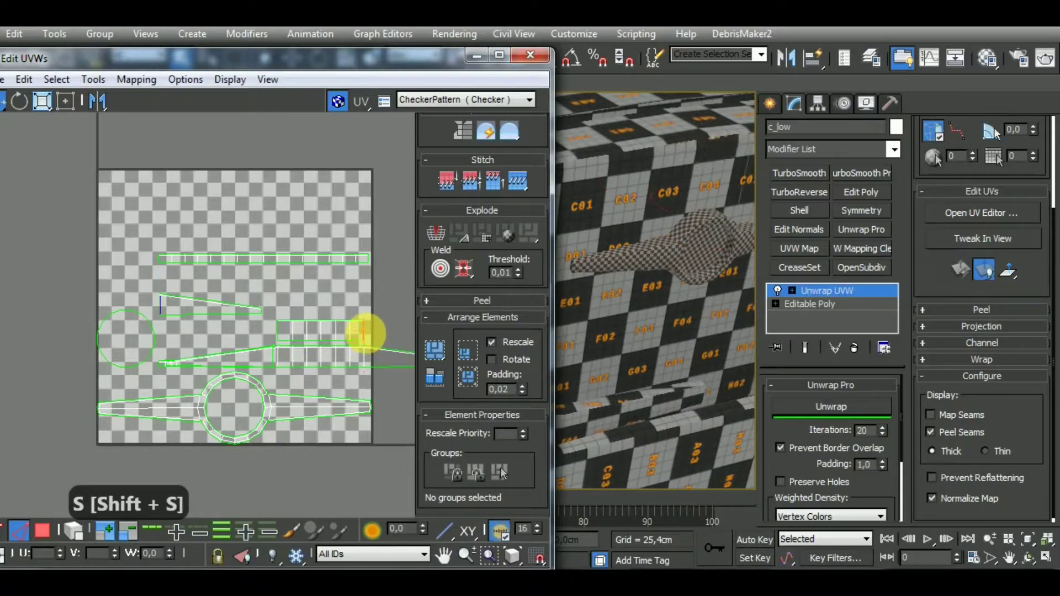
# Stitch the last loose tapered wing-side shell onto the end of the second ring-side strip and pack all shells together.
pyautogui.click(277, 335)
pyautogui.hotkey('shift', 's')
pyautogui.scroll(-2, 288, 335)
pyautogui.click(123, 246)
pyautogui.hotkey('ctrl', 'a')
pyautogui.click(431, 349)
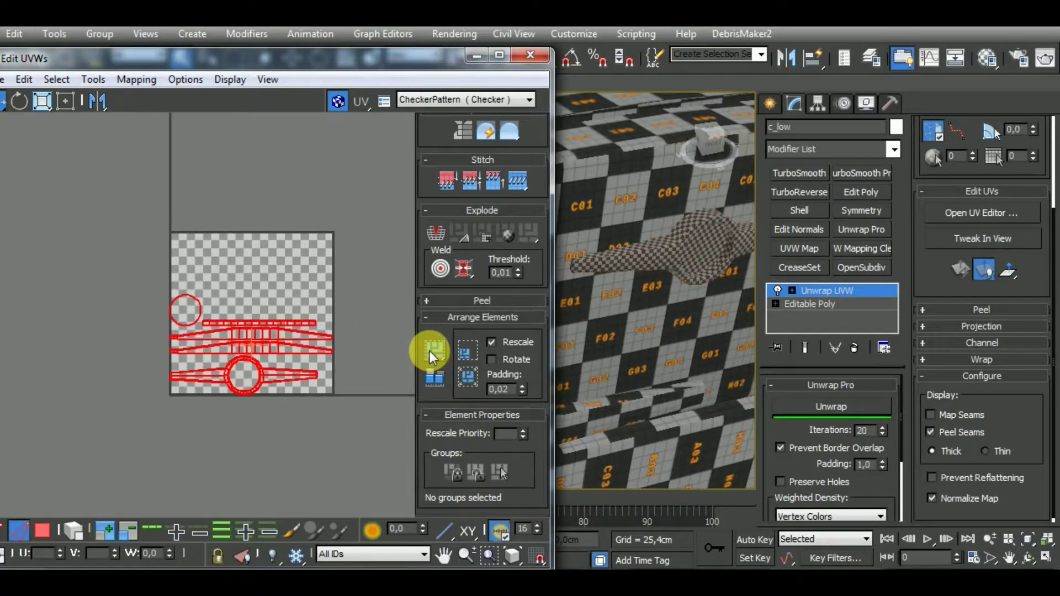
# Scale all the emblem's shells down to match the refrigerator's checker density and close the UV editor.
pyautogui.click(36, 101)
pyautogui.moveTo(237, 350); pyautogui.dragTo(295, 499)
pyautogui.click(3, 101)
pyautogui.moveTo(260, 359); pyautogui.dragTo(263, 315)
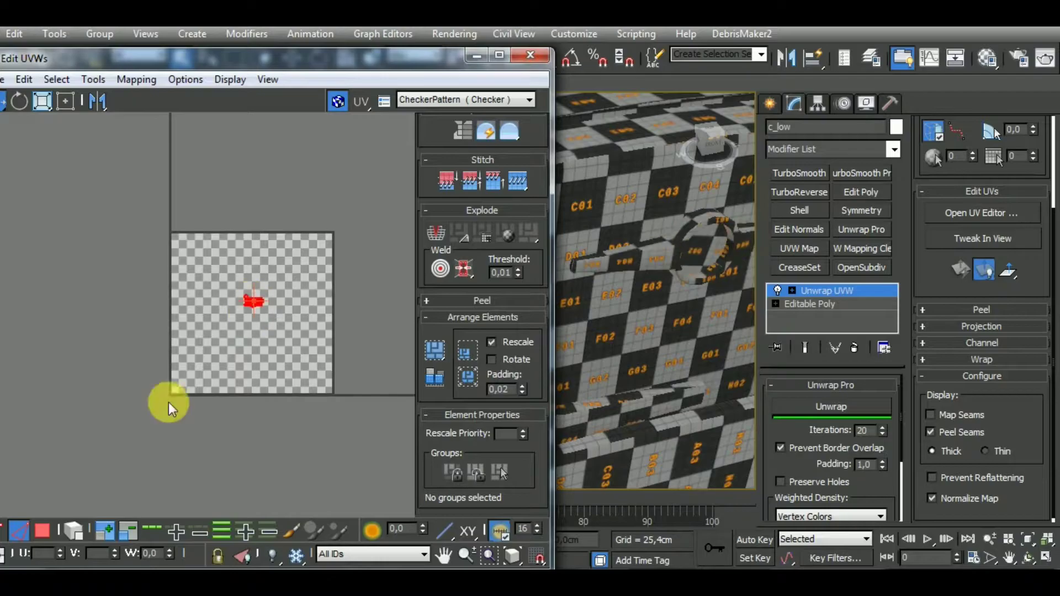
pyautogui.click(32, 525)
pyautogui.click(534, 58)
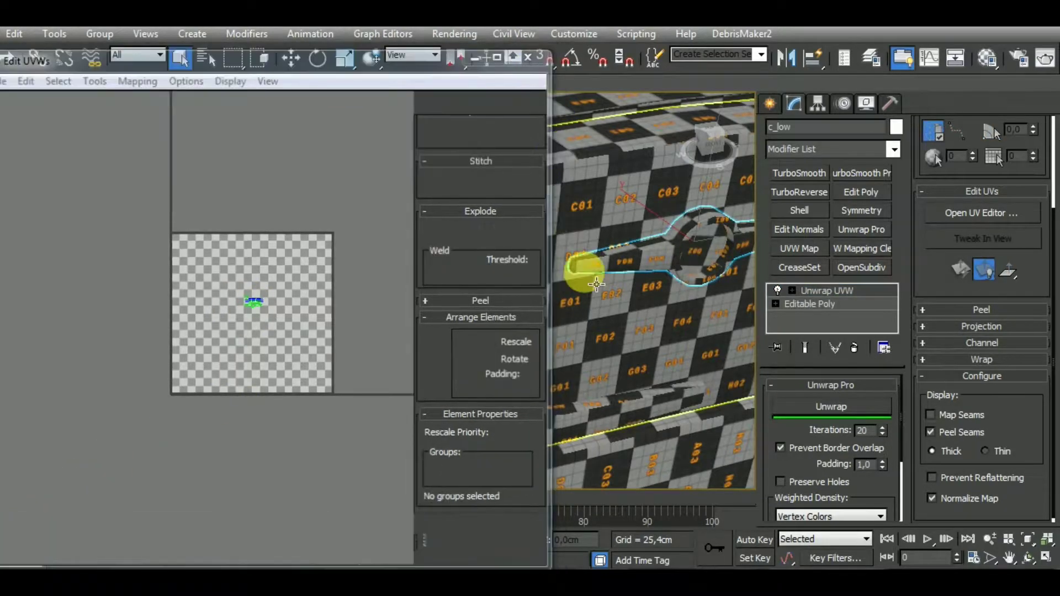
# Apply Unwrap UVW to the flat rectangular panel on top of the refrigerator, hide its map seams and open its UV editor.
pyautogui.moveTo(600, 337); pyautogui.dragTo(593, 333, button='middle')
pyautogui.scroll(-10, 579, 300)
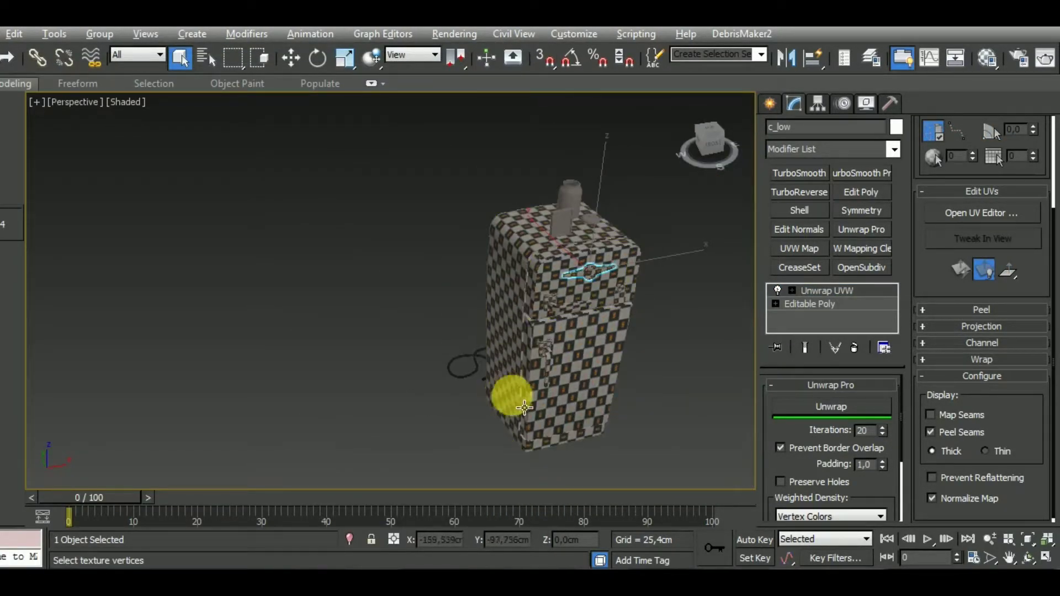
pyautogui.keyDown('alt'); pyautogui.moveTo(545, 409); pyautogui.dragTo(540, 418, button='middle'); pyautogui.keyUp('alt')
pyautogui.moveTo(629, 392); pyautogui.dragTo(563, 400, button='middle')
pyautogui.scroll(3, 561, 398)
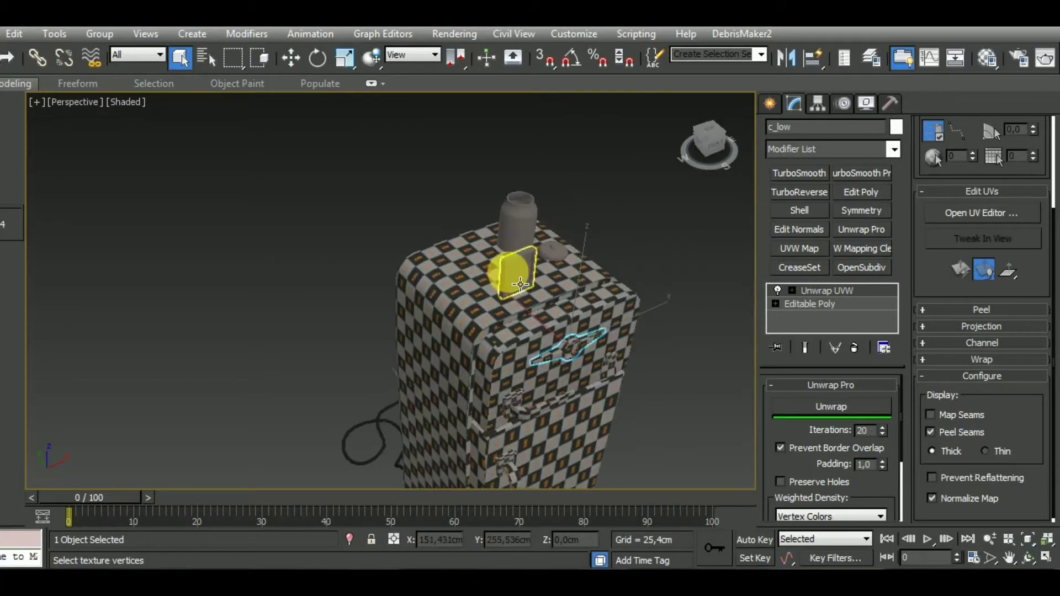
pyautogui.click(513, 276)
pyautogui.click(861, 229)
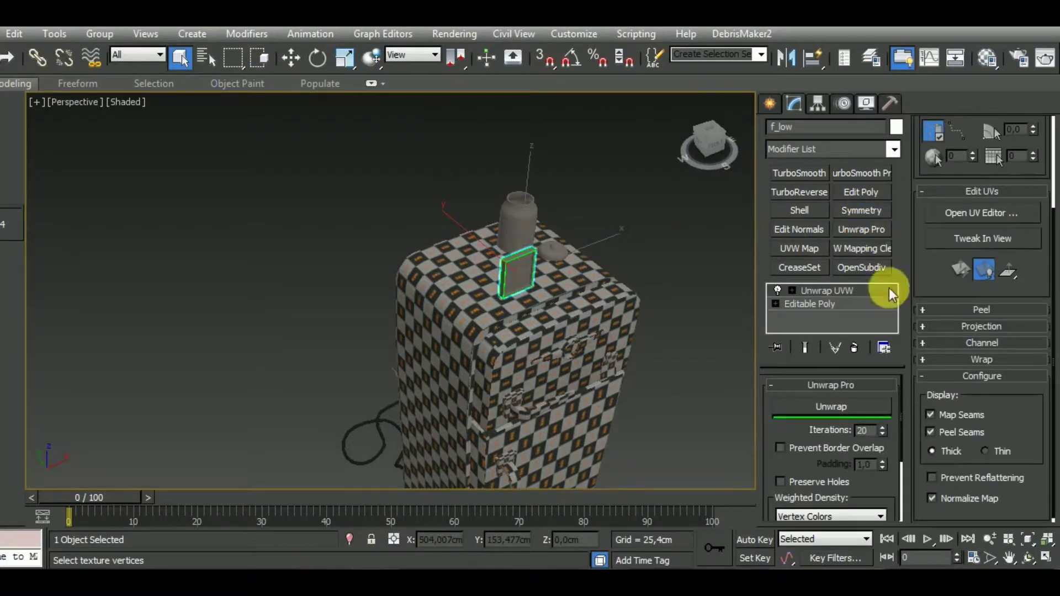
pyautogui.click(931, 414)
pyautogui.click(982, 213)
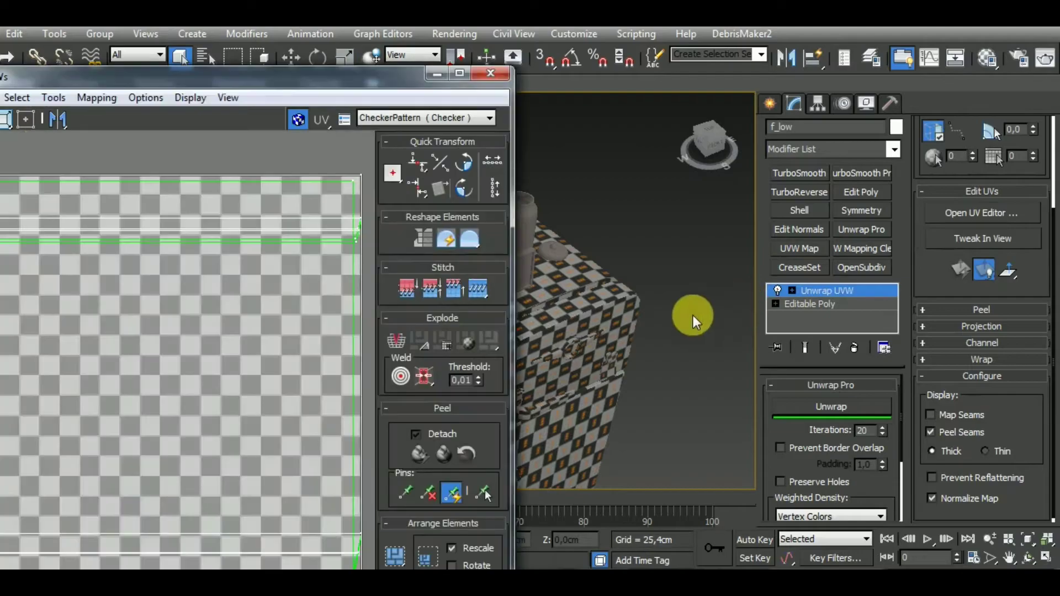
# Select all polygons of the flat panel and apply Normal Mapping with the Box Mapping option.
pyautogui.moveTo(693, 348); pyautogui.dragTo(761, 338, button='middle')
pyautogui.moveTo(258, 76); pyautogui.dragTo(277, 135)
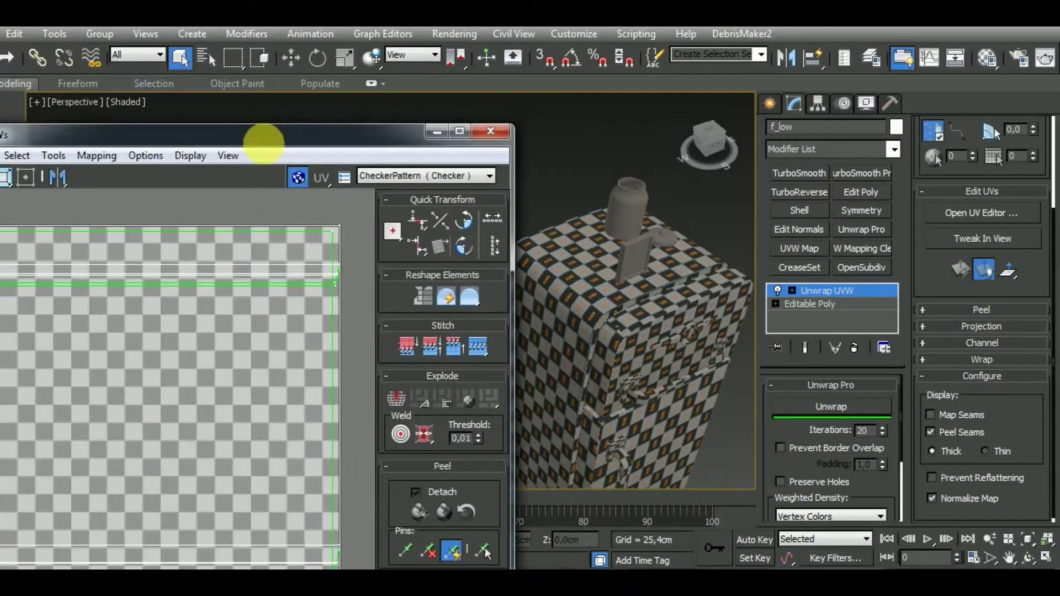
pyautogui.scroll(-3, 173, 314)
pyautogui.click(48, 543)
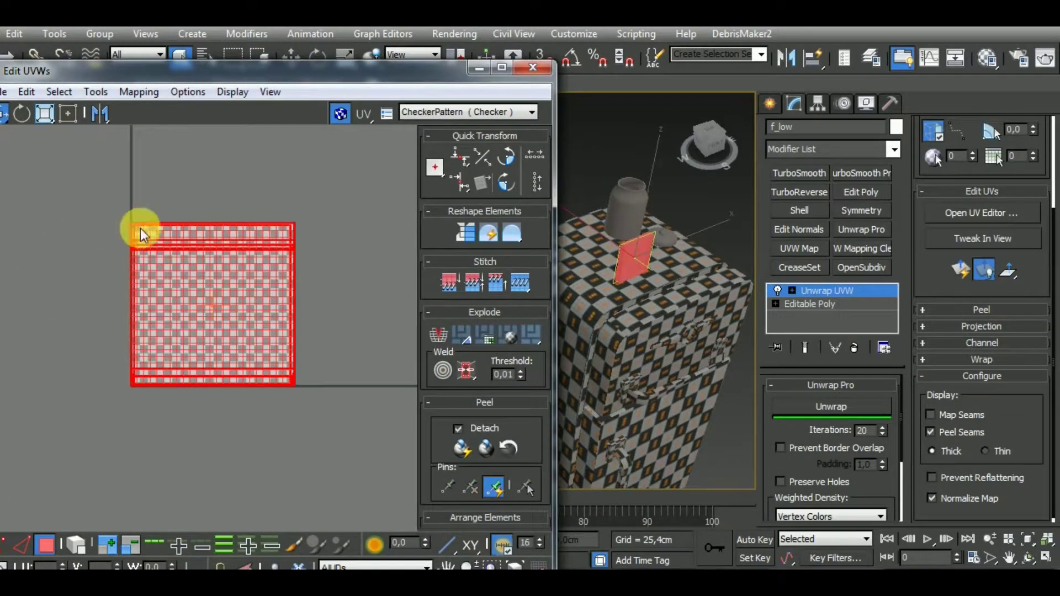
pyautogui.keyDown('alt'); pyautogui.moveTo(686, 380); pyautogui.dragTo(645, 316, button='middle'); pyautogui.keyUp('alt')
pyautogui.scroll(8, 634, 258)
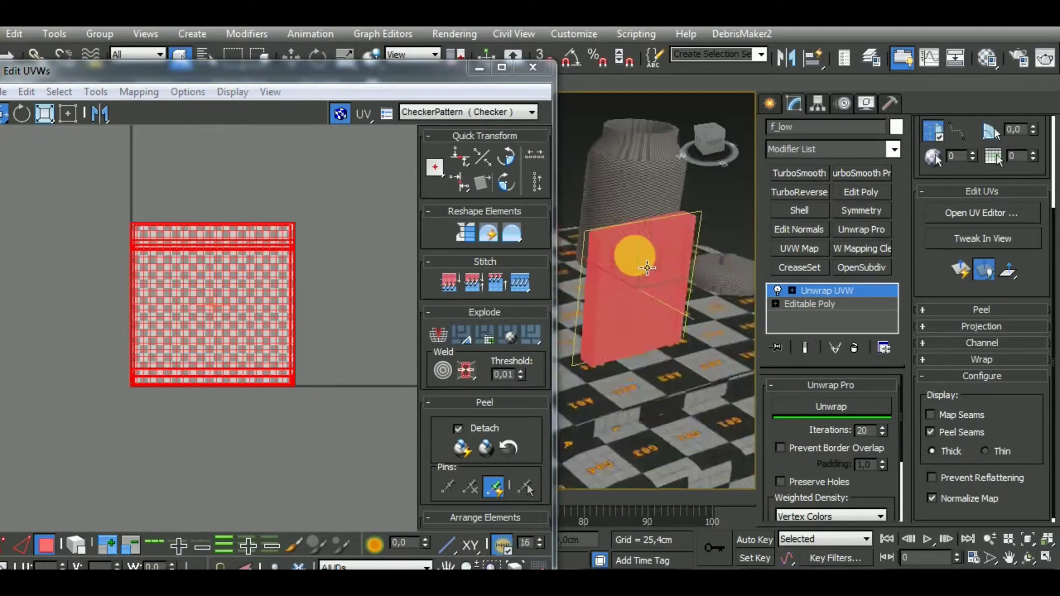
pyautogui.click(123, 91)
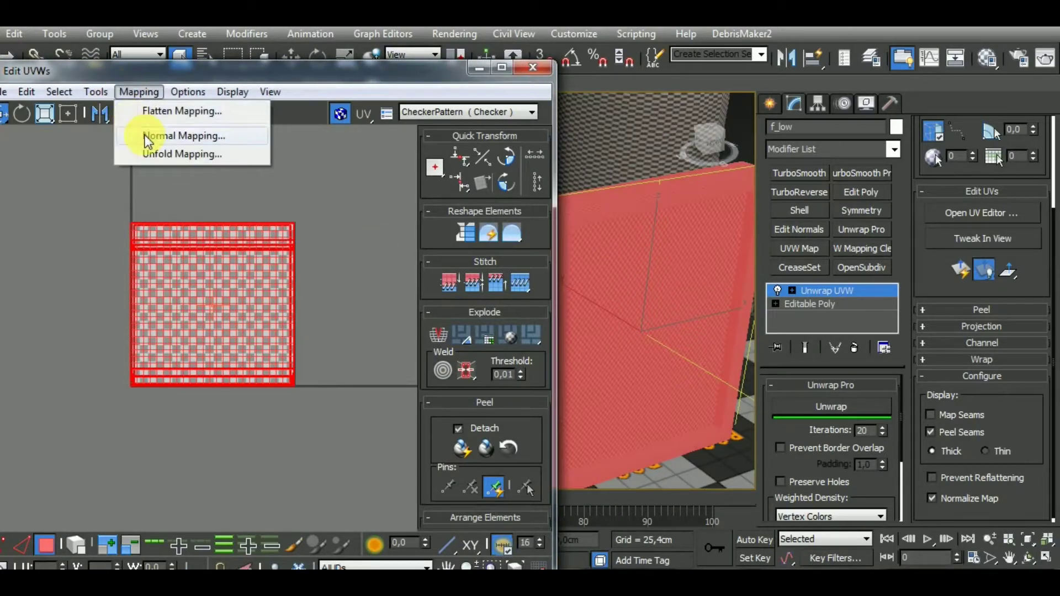
pyautogui.click(138, 134)
pyautogui.click(86, 40)
pyautogui.click(54, 110)
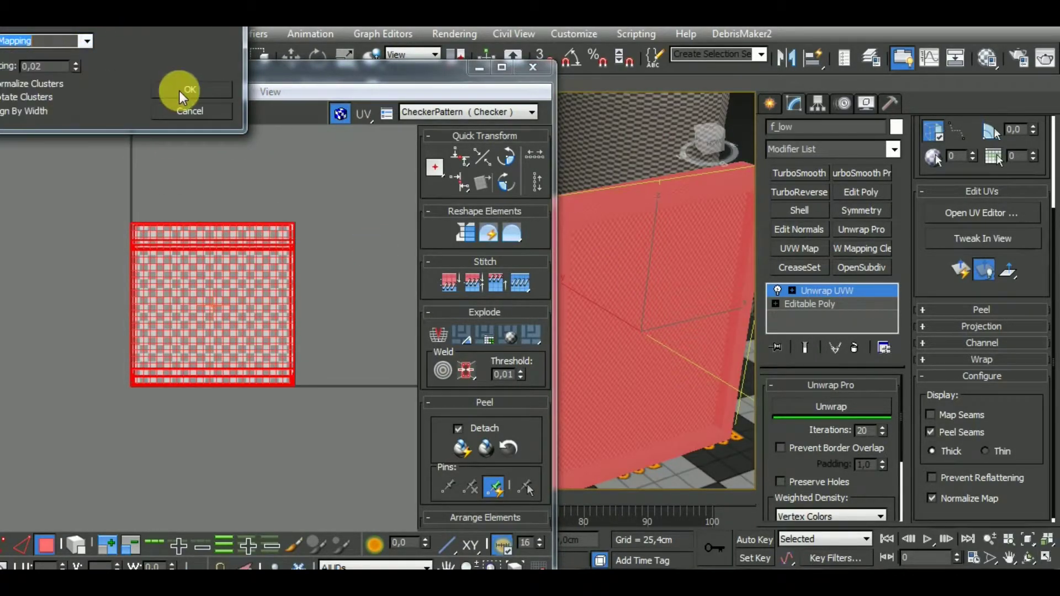
pyautogui.click(190, 89)
# Pack the flat panel's shells and scale them down until the checker size matches the refrigerator body.
pyautogui.scroll(-5, 515, 271)
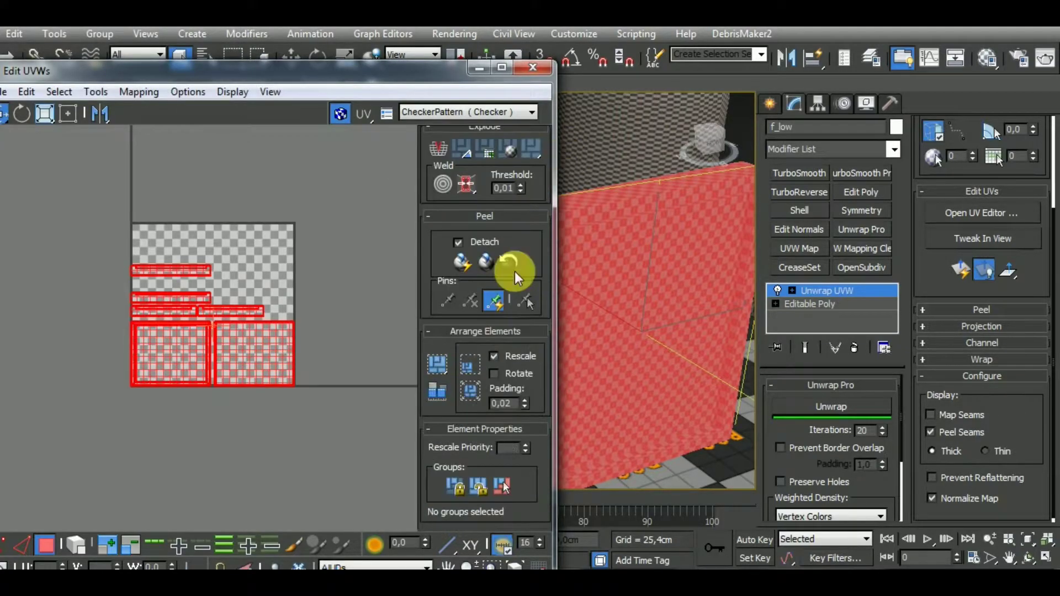
pyautogui.click(432, 371)
pyautogui.middleClick(649, 354)
pyautogui.scroll(-6, 650, 343)
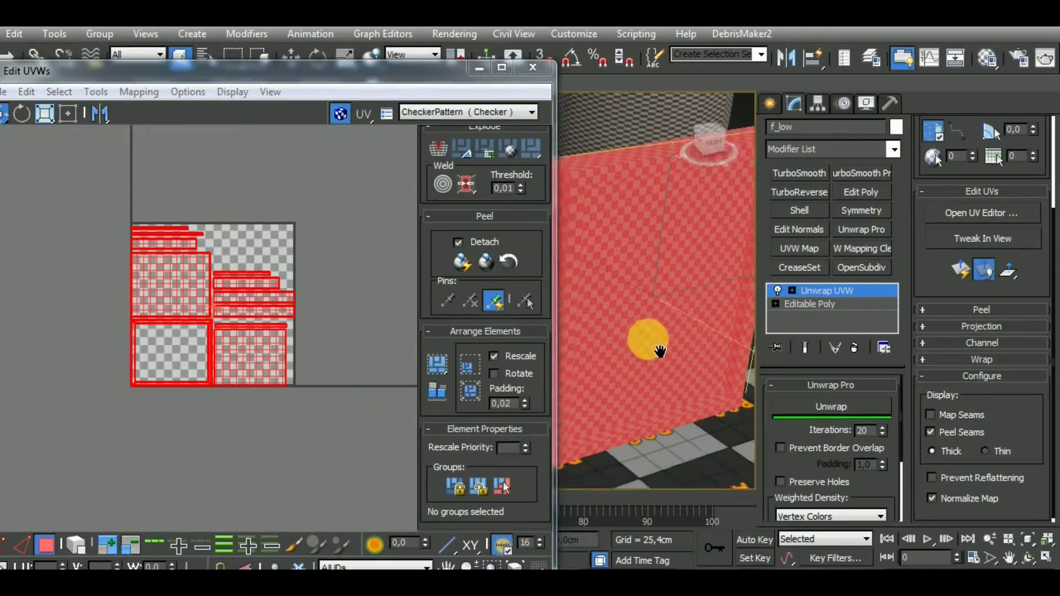
pyautogui.keyDown('alt'); pyautogui.moveTo(663, 362); pyautogui.dragTo(710, 373, button='middle'); pyautogui.keyUp('alt')
pyautogui.click(90, 110)
pyautogui.moveTo(216, 274); pyautogui.dragTo(390, 395)
pyautogui.keyDown('alt'); pyautogui.moveTo(657, 342); pyautogui.dragTo(452, 327, button='middle'); pyautogui.keyUp('alt')
pyautogui.scroll(4, 654, 364)
pyautogui.scroll(-4, 654, 372)
pyautogui.click(319, 354)
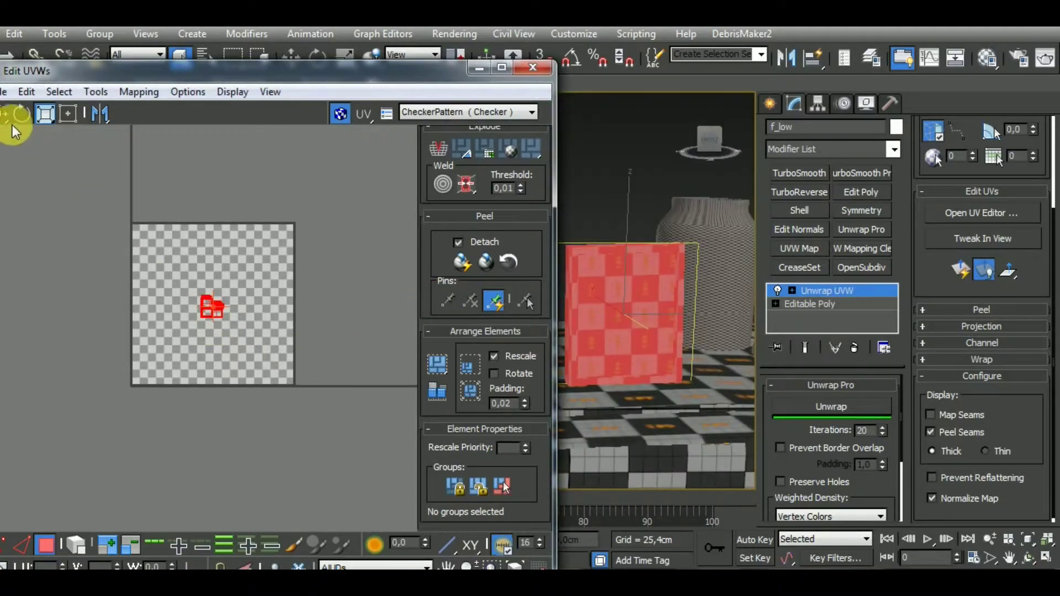
pyautogui.scroll(-4, 611, 303)
pyautogui.moveTo(599, 387); pyautogui.dragTo(649, 353, button='middle')
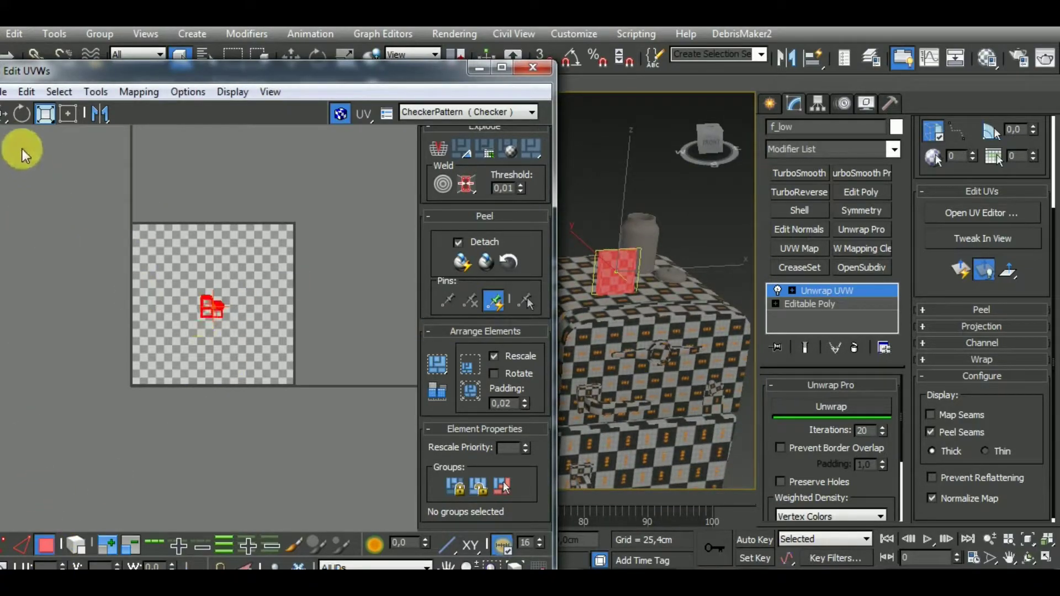
# Move the panel's scaled shells outside the UV tile and close the UV editor.
pyautogui.moveTo(234, 317); pyautogui.dragTo(379, 252)
pyautogui.click(45, 544)
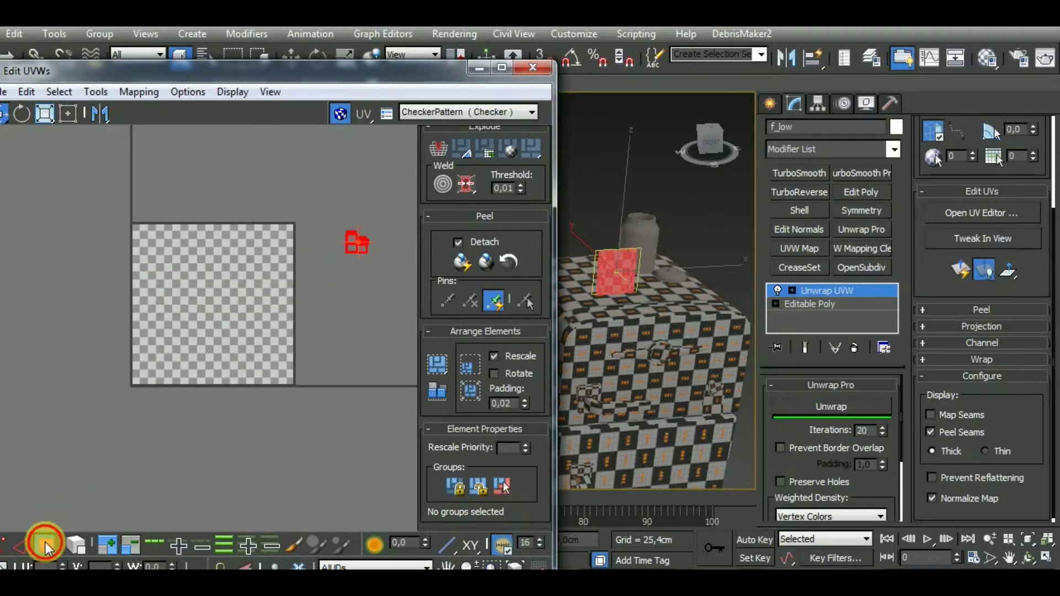
pyautogui.click(542, 73)
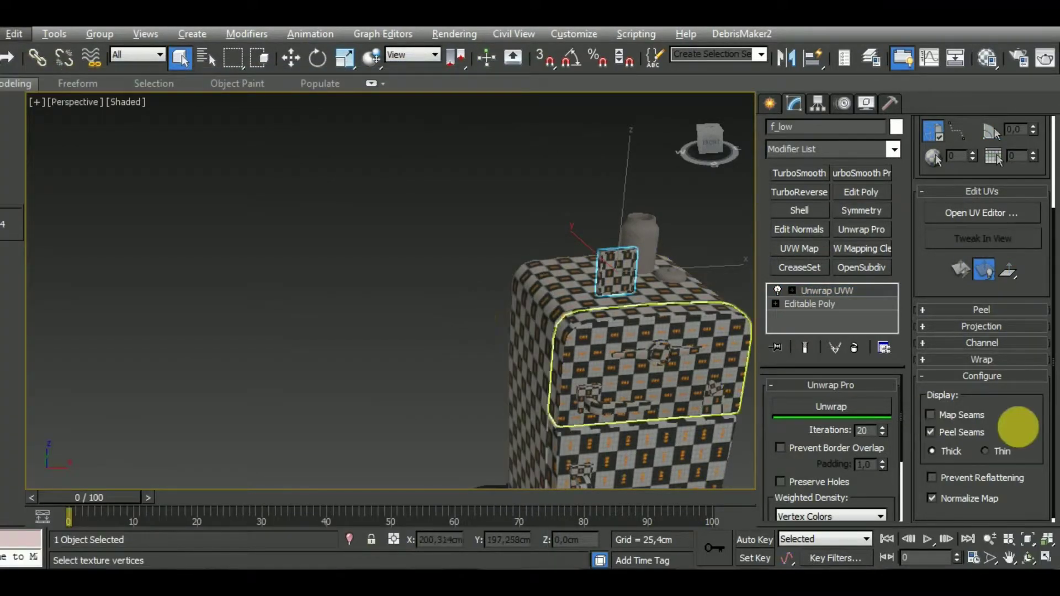
# Apply Unwrap UVW to the bent support behind the panel, hide its map seams and open its UV editor.
pyautogui.keyDown('alt'); pyautogui.moveTo(464, 337); pyautogui.dragTo(611, 352, button='middle'); pyautogui.keyUp('alt')
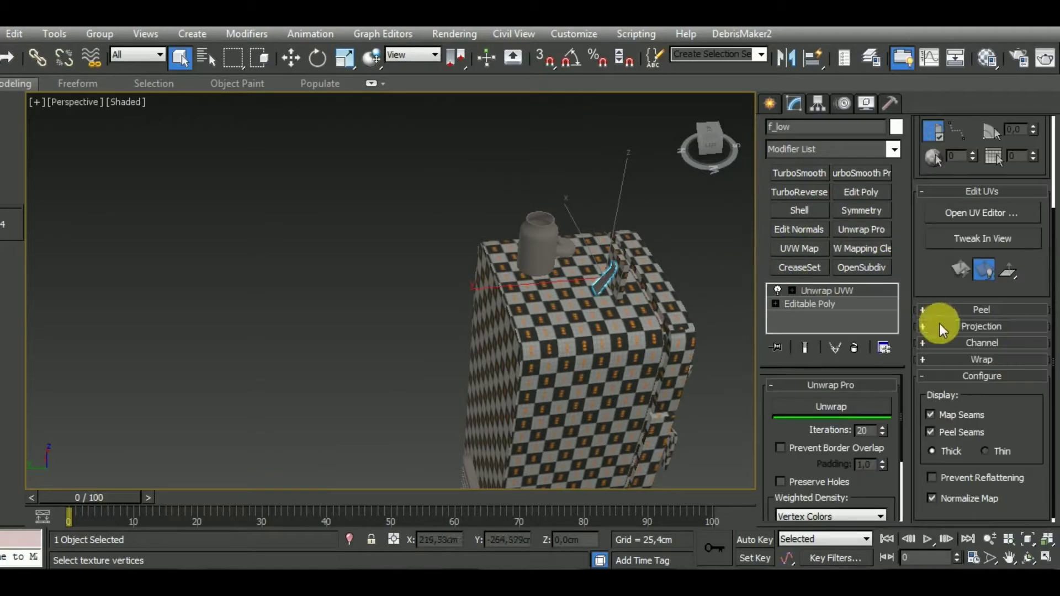
pyautogui.click(930, 414)
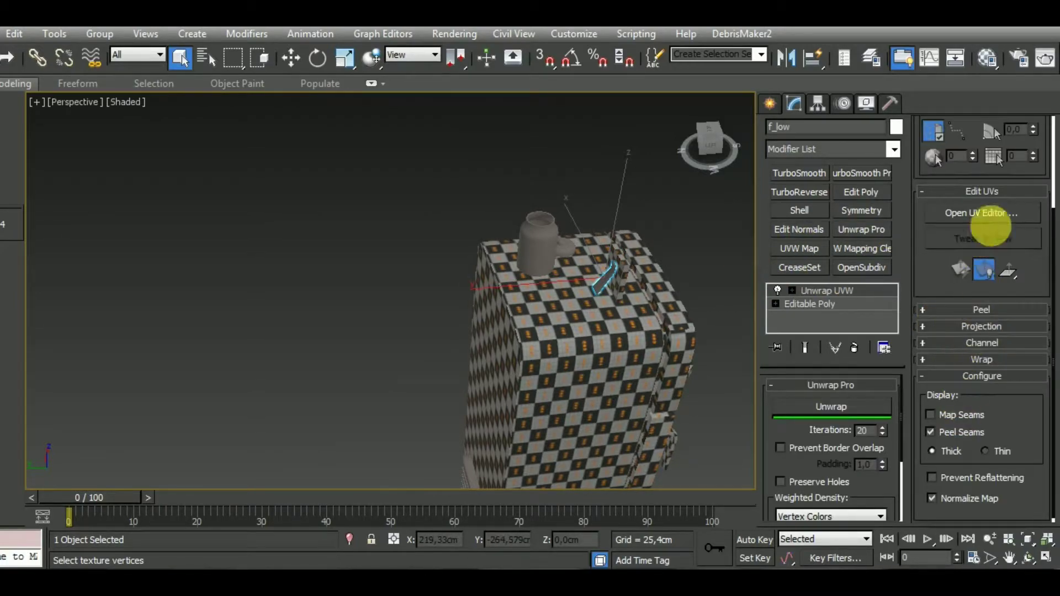
pyautogui.click(974, 214)
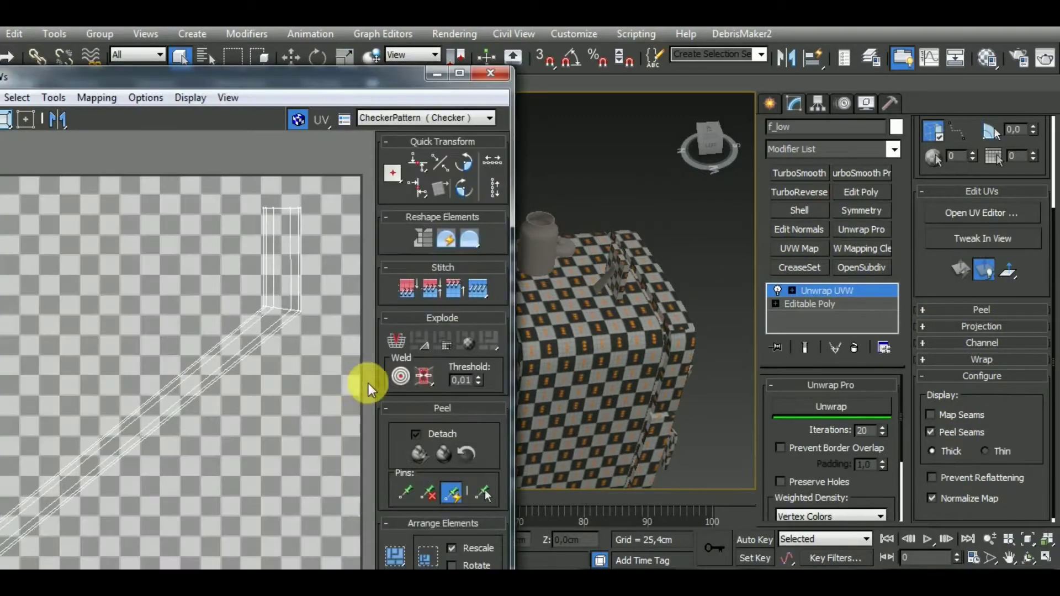
pyautogui.moveTo(597, 379); pyautogui.dragTo(681, 368, button='middle')
pyautogui.moveTo(276, 93); pyautogui.dragTo(337, 87)
pyautogui.scroll(-6, 235, 342)
# Select all polygons of the bent support and apply Normal Mapping with the Box Mapping option.
pyautogui.click(53, 544)
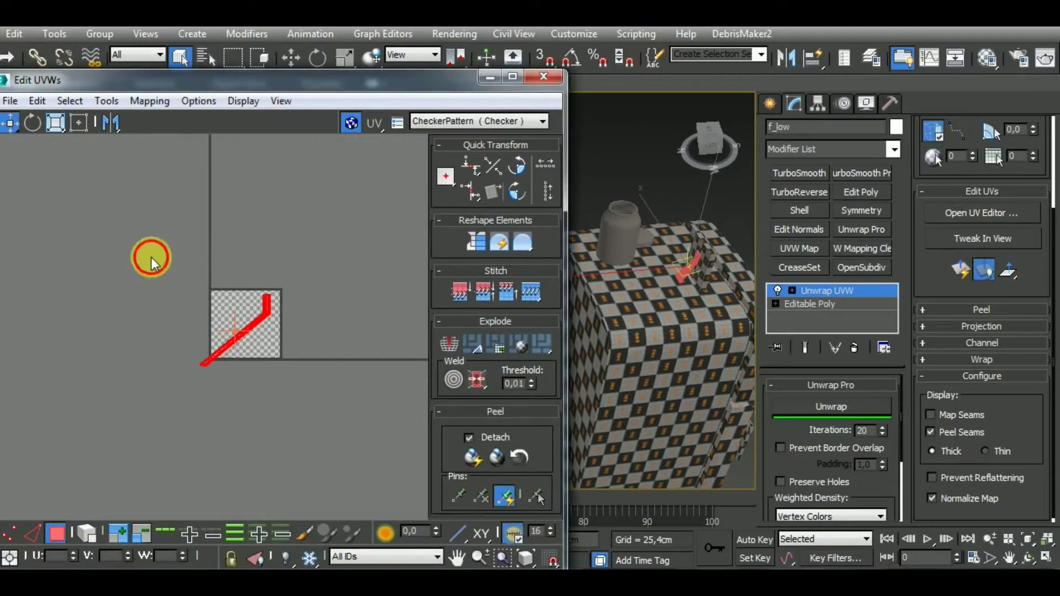
pyautogui.click(150, 100)
pyautogui.click(165, 141)
pyautogui.moveTo(124, 42); pyautogui.dragTo(198, 89)
pyautogui.click(146, 103)
pyautogui.click(77, 163)
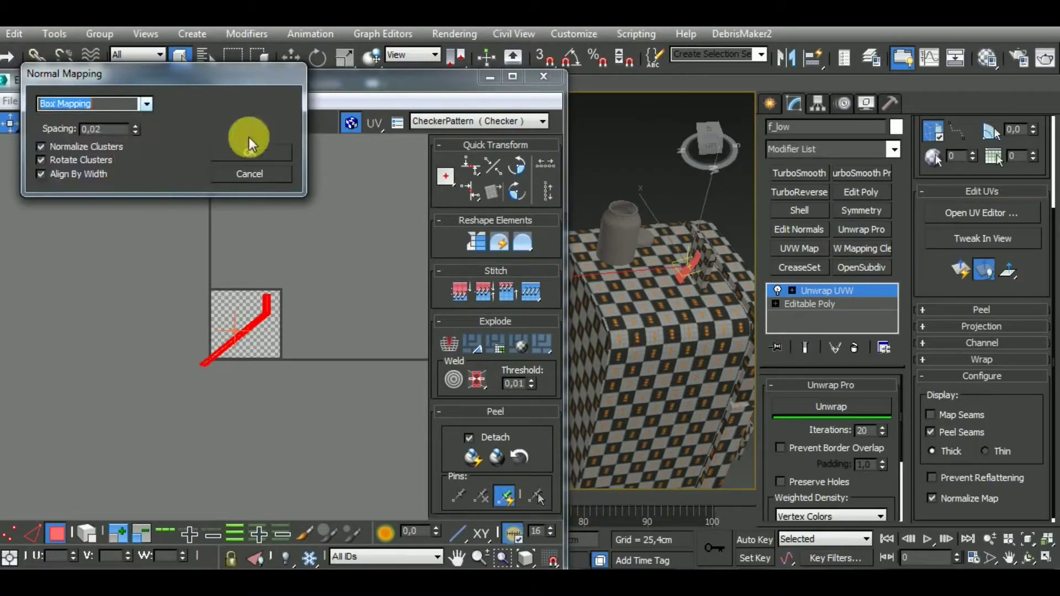
pyautogui.click(251, 152)
# Pack the bent support's box-mapped shells inside the UV tile.
pyautogui.scroll(-5, 561, 398)
pyautogui.click(449, 378)
pyautogui.click(448, 353)
# In edge mode, stitch the two short end strips onto the matching ends of the support's two tapered shells.
pyautogui.moveTo(700, 307); pyautogui.dragTo(684, 357, button='middle')
pyautogui.scroll(5, 685, 348)
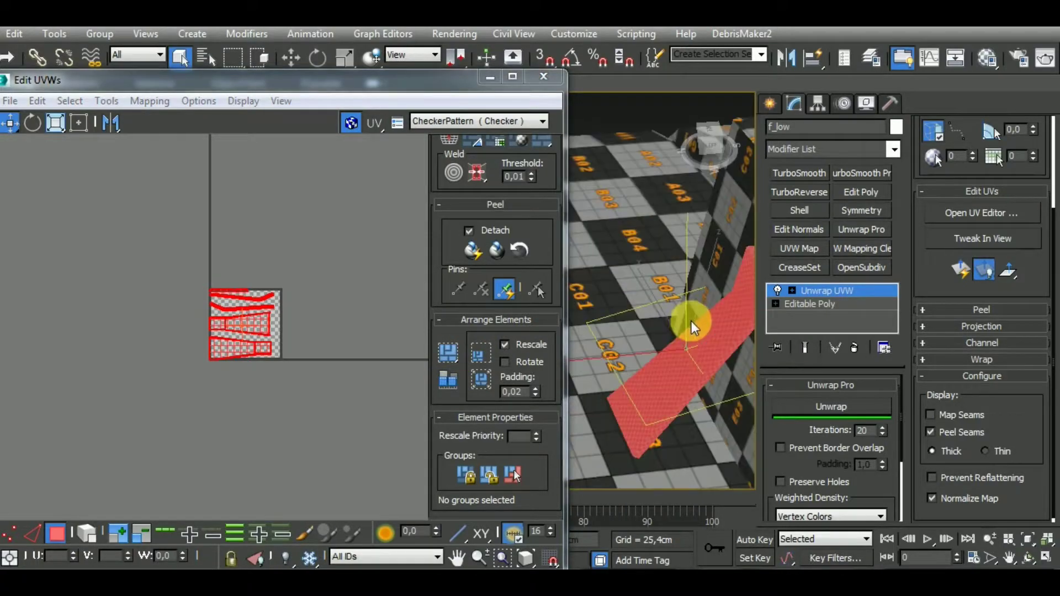
pyautogui.scroll(3, 245, 326)
pyautogui.scroll(3, 245, 327)
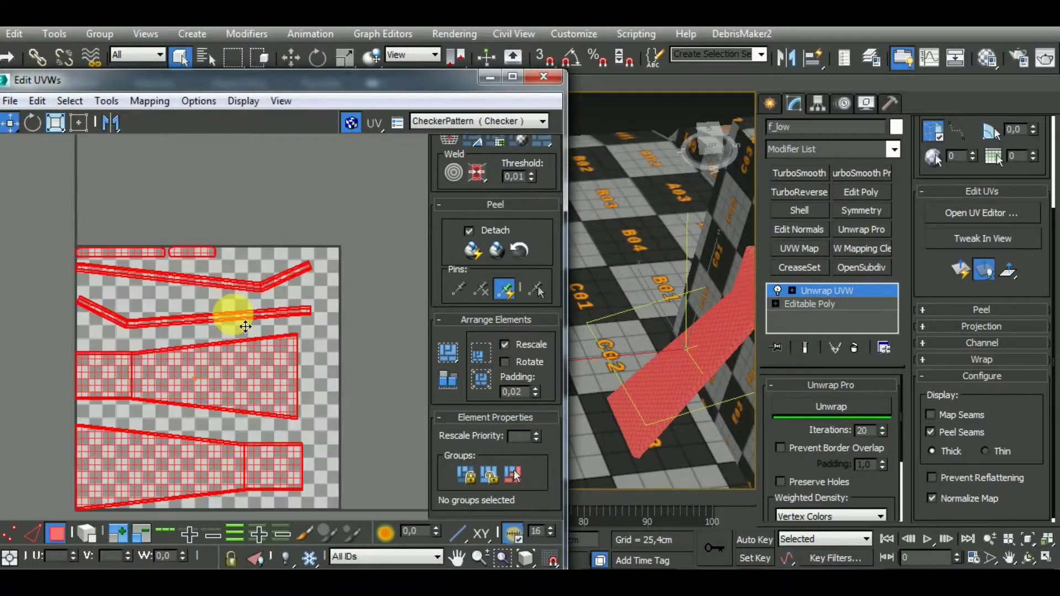
pyautogui.click(88, 531)
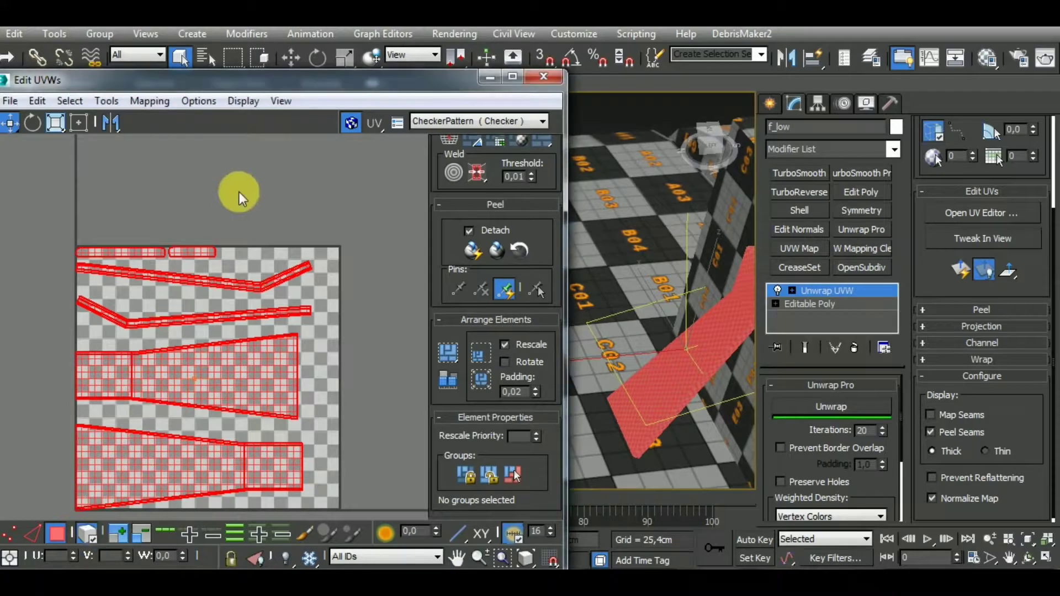
pyautogui.click(194, 253)
pyautogui.moveTo(344, 358); pyautogui.dragTo(350, 306, button='middle')
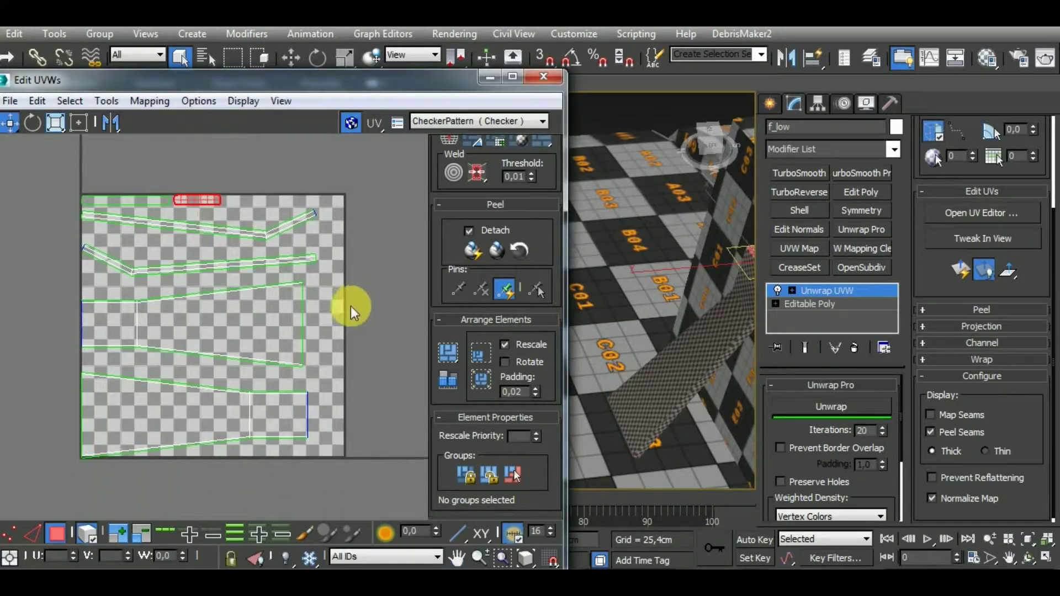
pyautogui.click(25, 532)
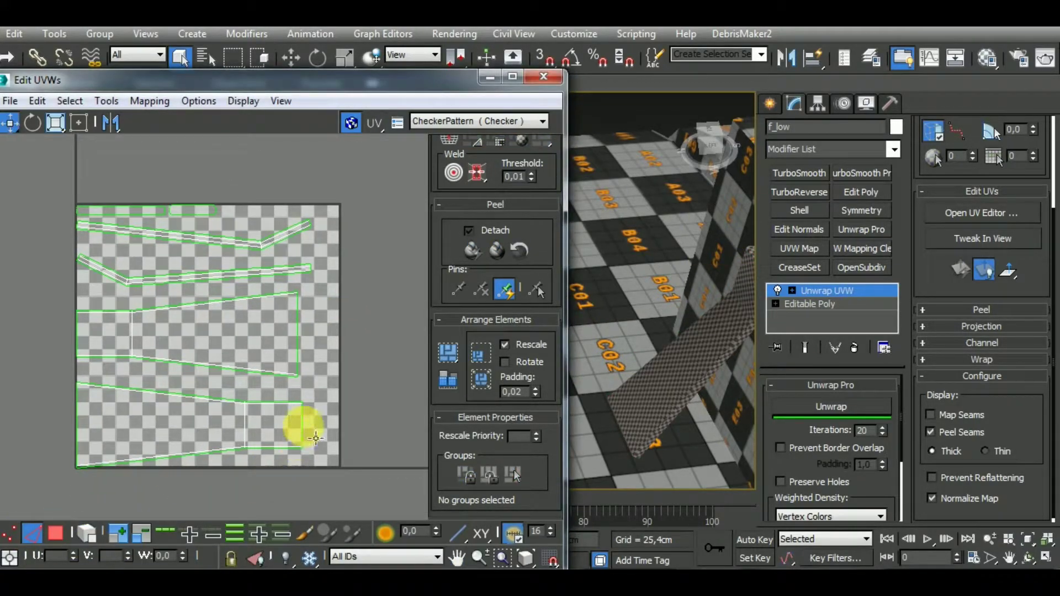
pyautogui.hotkey('shift', 's')
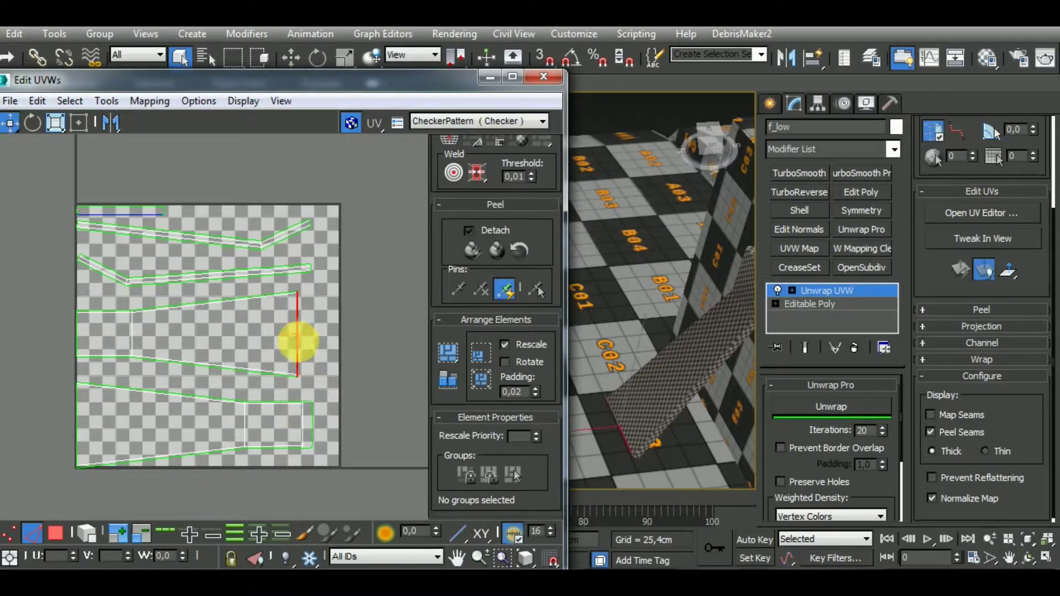
pyautogui.hotkey('shift', 's')
# Select all the support's shells, unwrap them with Unwrap Pro and pack them again.
pyautogui.scroll(-3, 221, 367)
pyautogui.moveTo(106, 257); pyautogui.dragTo(355, 482)
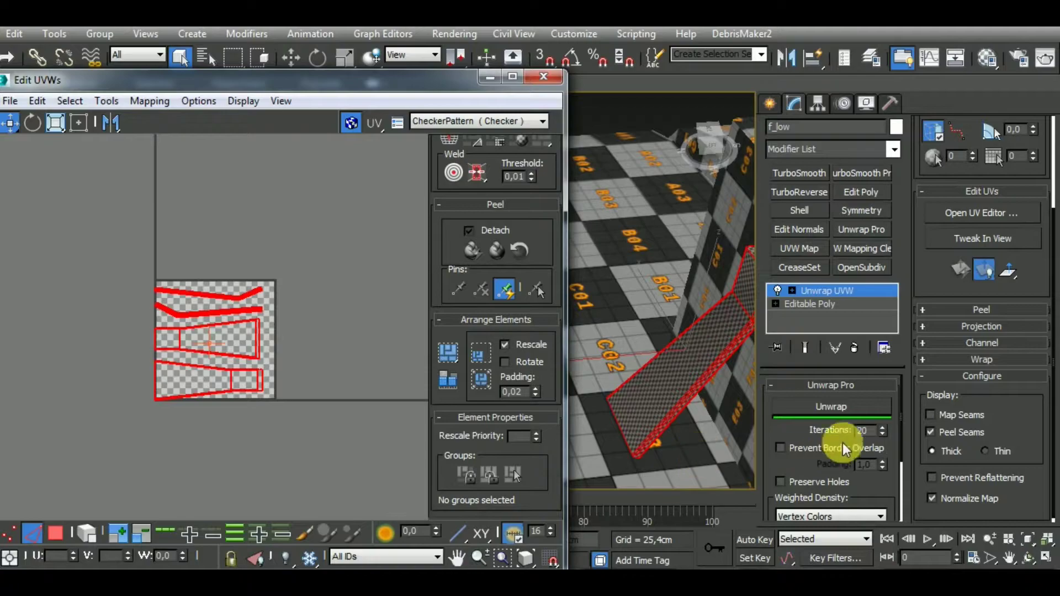
pyautogui.click(850, 409)
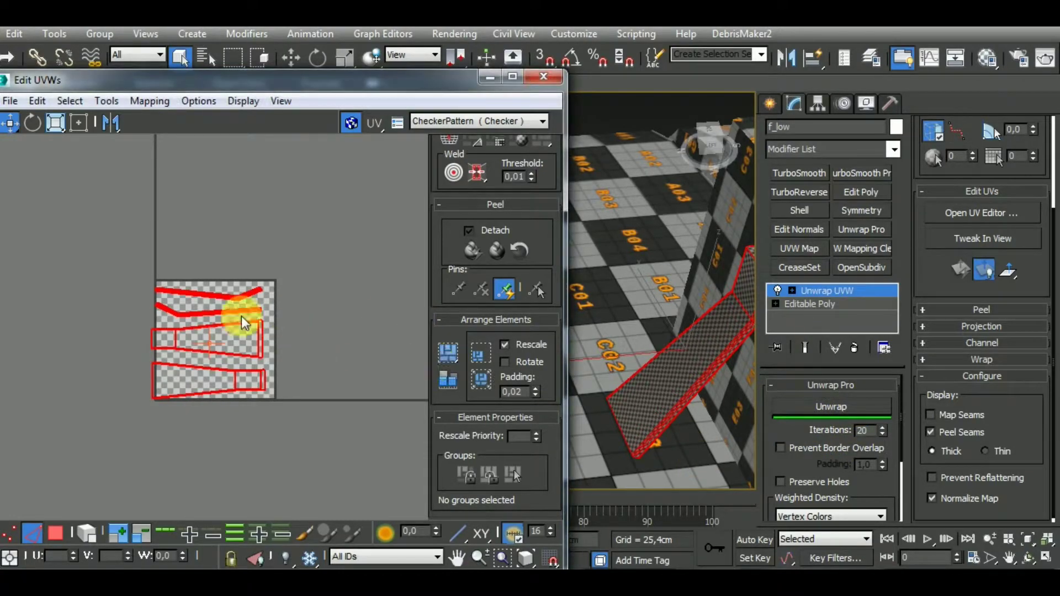
pyautogui.click(458, 355)
# Scale the support's shells down to the matching checker density, move them outside the UV tile and close the editor.
pyautogui.click(55, 123)
pyautogui.moveTo(208, 298); pyautogui.dragTo(230, 486)
pyautogui.click(10, 123)
pyautogui.moveTo(215, 342); pyautogui.dragTo(386, 293)
pyautogui.click(28, 538)
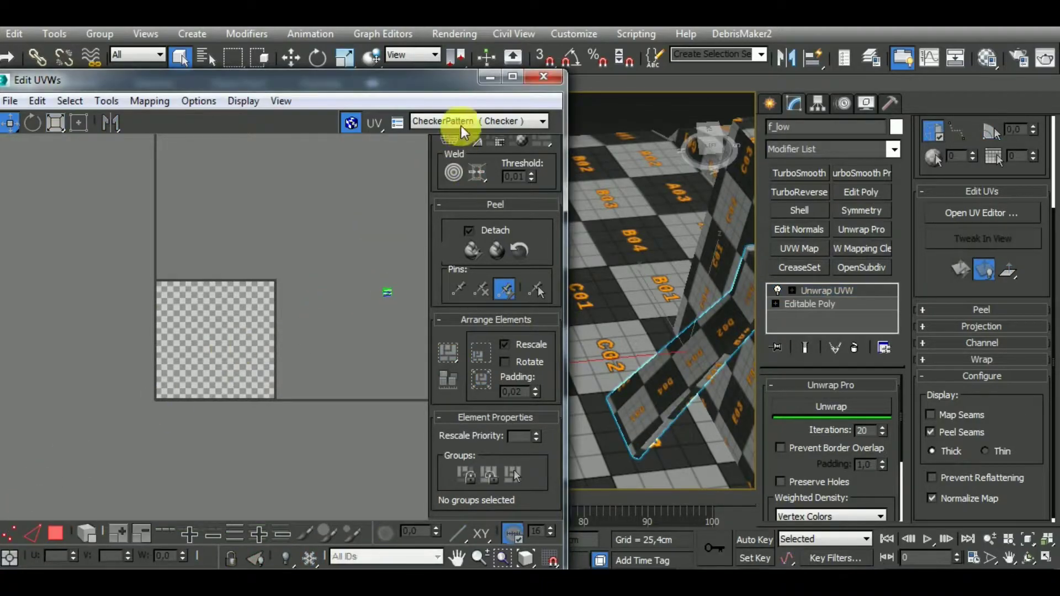
pyautogui.click(538, 81)
# Apply Unwrap UVW to the jar on top of the refrigerator, hide its map seams and open its UV editor.
pyautogui.moveTo(541, 362); pyautogui.dragTo(269, 315, button='middle')
pyautogui.click(232, 218)
pyautogui.scroll(-7, 342, 265)
pyautogui.moveTo(522, 402); pyautogui.dragTo(523, 350, button='middle')
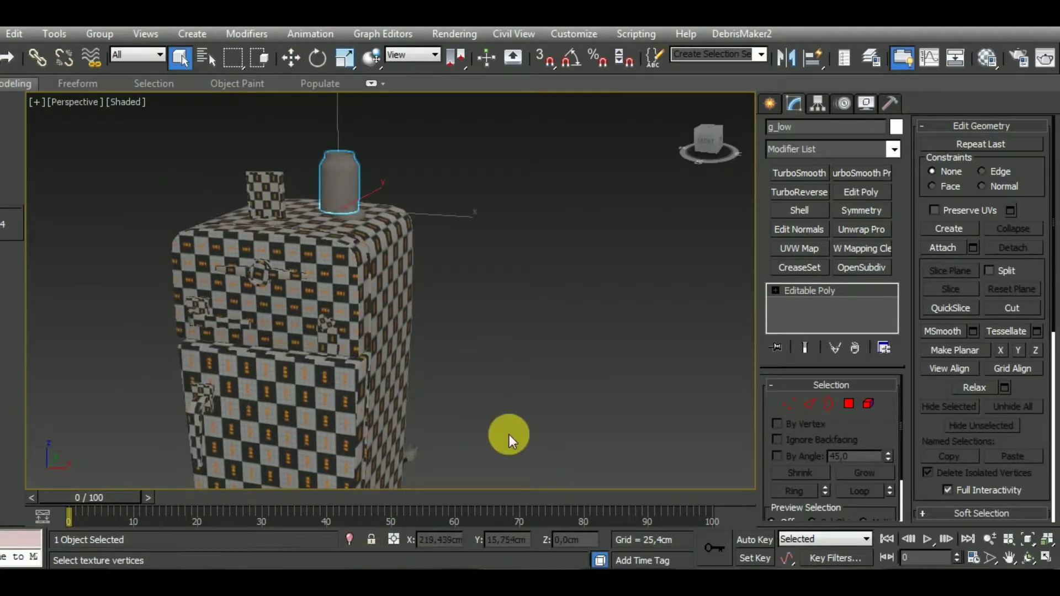
pyautogui.moveTo(508, 437); pyautogui.dragTo(519, 373, button='middle')
pyautogui.scroll(-3, 519, 372)
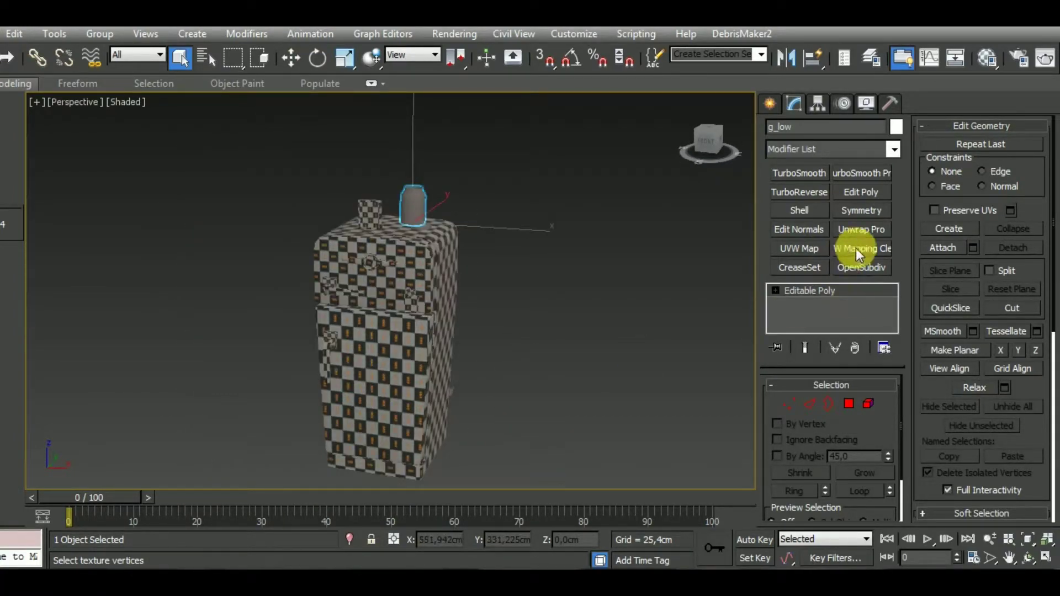
pyautogui.click(875, 228)
pyautogui.click(930, 414)
pyautogui.click(982, 213)
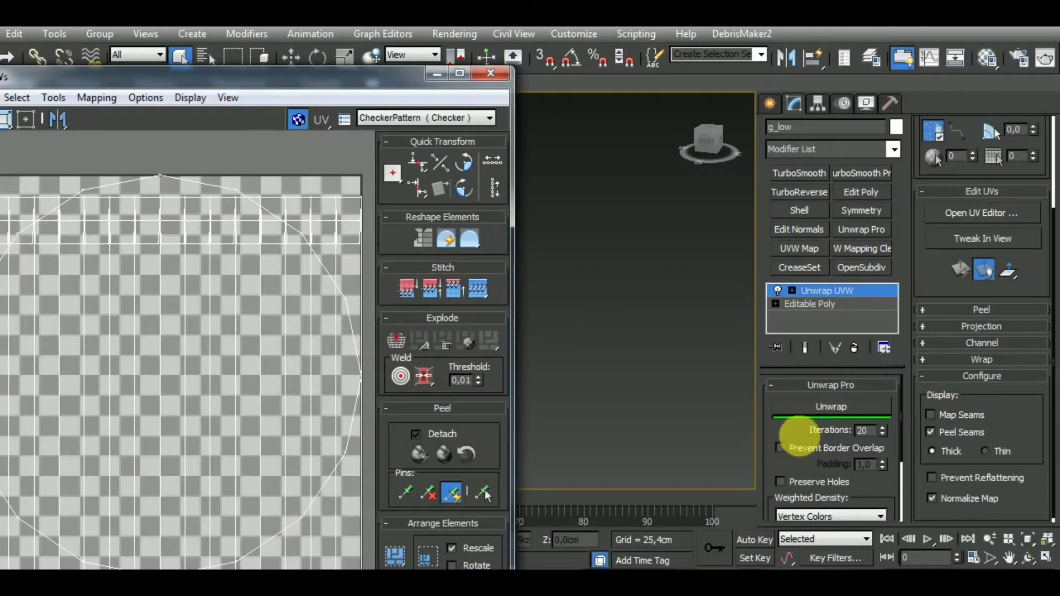
# Turn on Prevent Border Overlap for Unwrap Pro and bring the whole UV editor window into view.
pyautogui.click(786, 445)
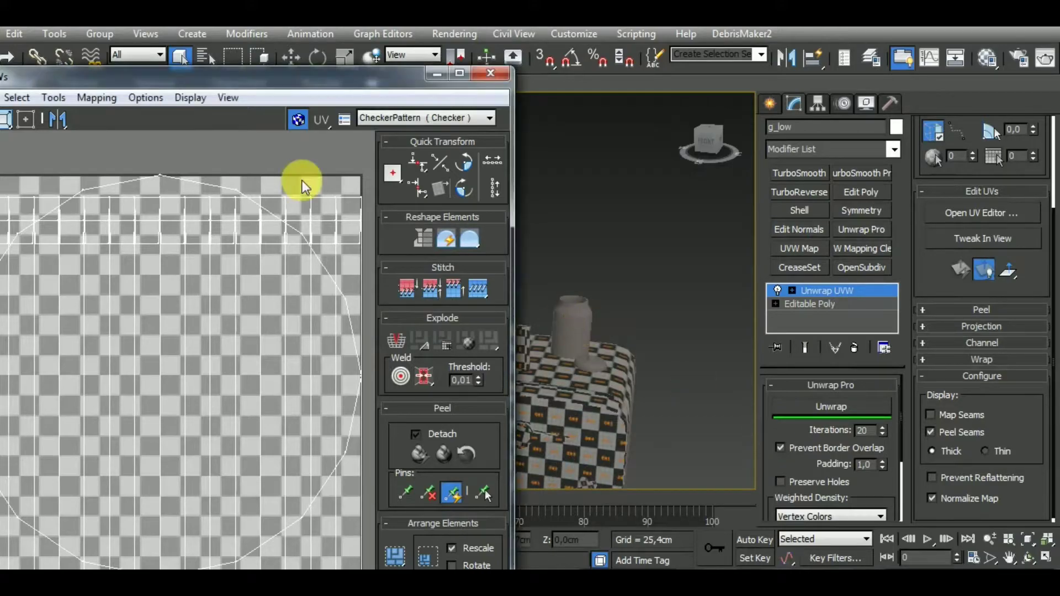
pyautogui.moveTo(311, 79); pyautogui.dragTo(388, 90)
pyautogui.scroll(-6, 236, 280)
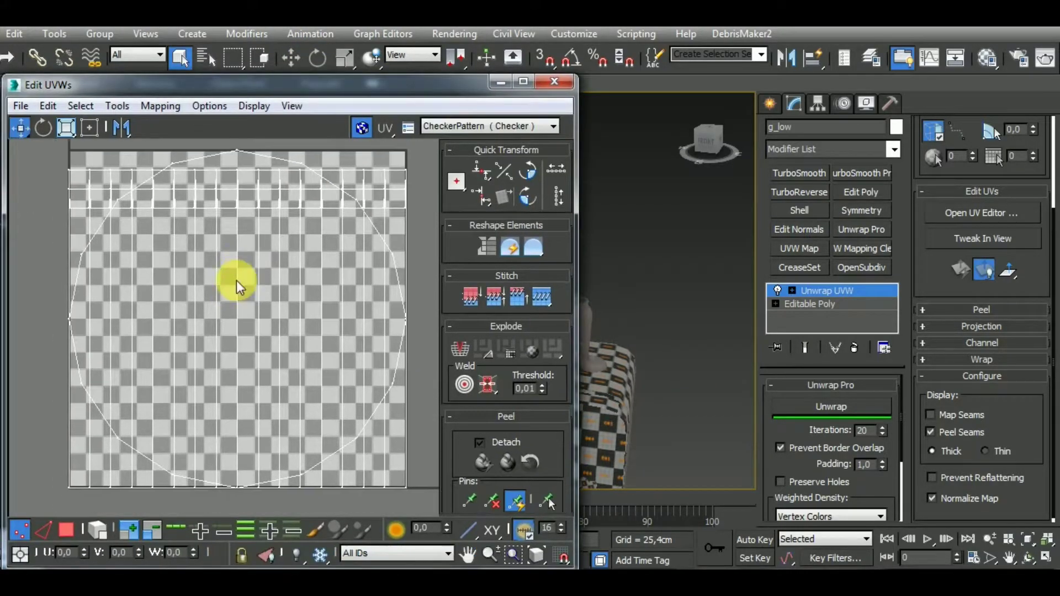
# Flatten all of the jar's faces with Normal Mapping set to Box Mapping at 0,02 spacing and pack the shells.
pyautogui.click(67, 529)
pyautogui.hotkey('ctrl', 'a')
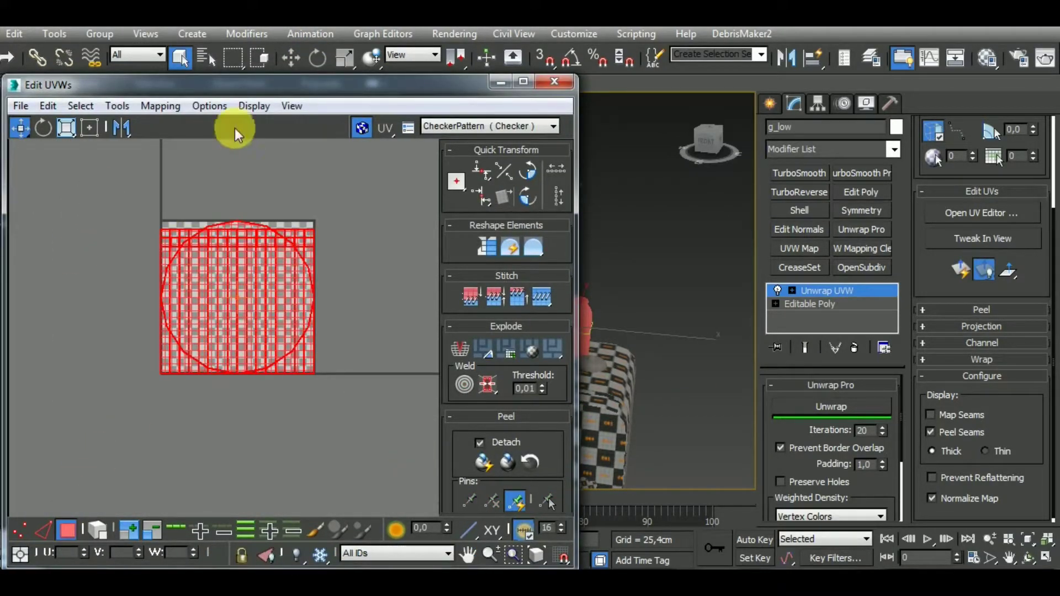
pyautogui.click(160, 105)
pyautogui.click(178, 144)
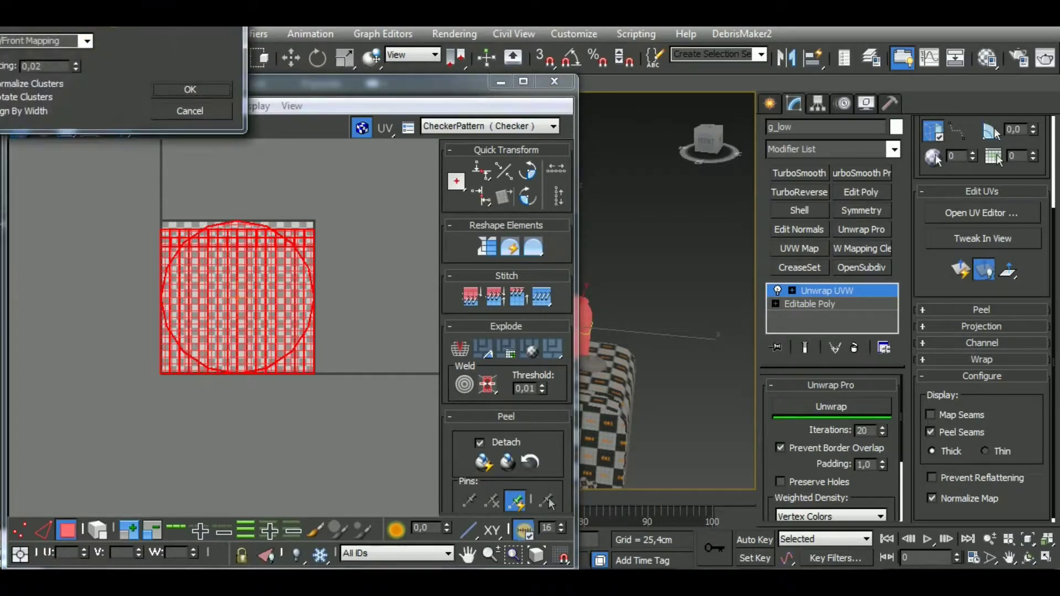
pyautogui.moveTo(89, 29); pyautogui.dragTo(137, 97)
pyautogui.click(134, 108)
pyautogui.click(91, 168)
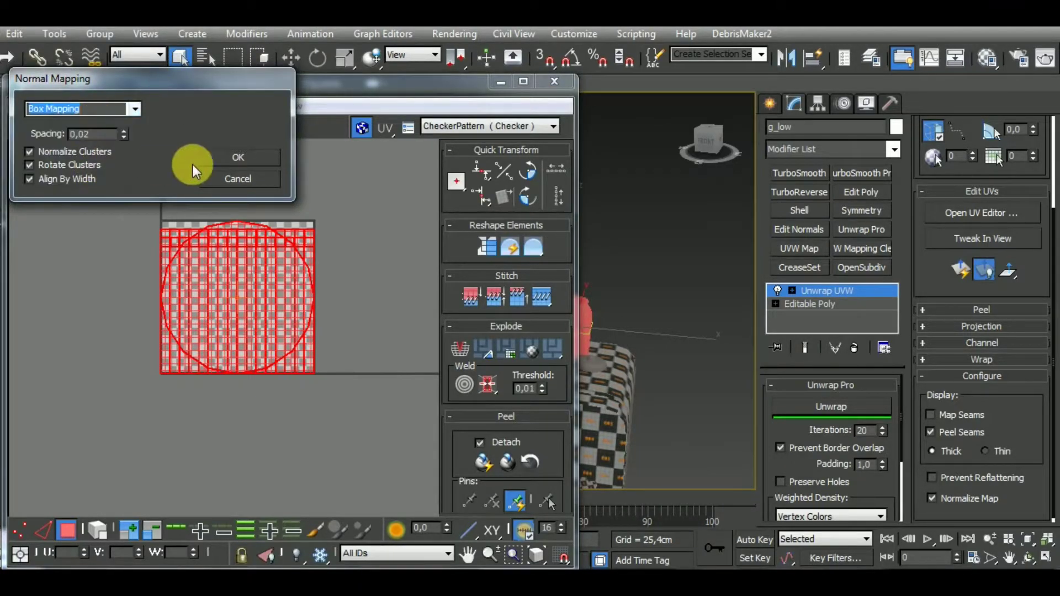
pyautogui.click(237, 158)
pyautogui.moveTo(559, 392); pyautogui.dragTo(558, 138)
pyautogui.click(459, 348)
# In edge mode, stitch the strips of the jar's outer wall together along their long edges into one shell.
pyautogui.moveTo(676, 357); pyautogui.dragTo(781, 357, button='middle')
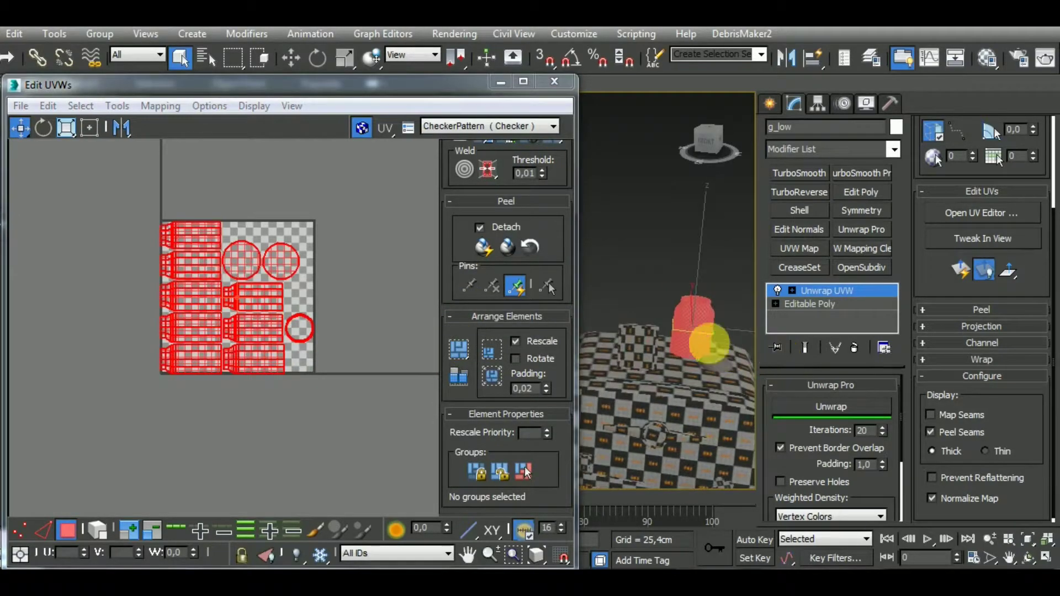
pyautogui.scroll(5, 709, 342)
pyautogui.press('2')
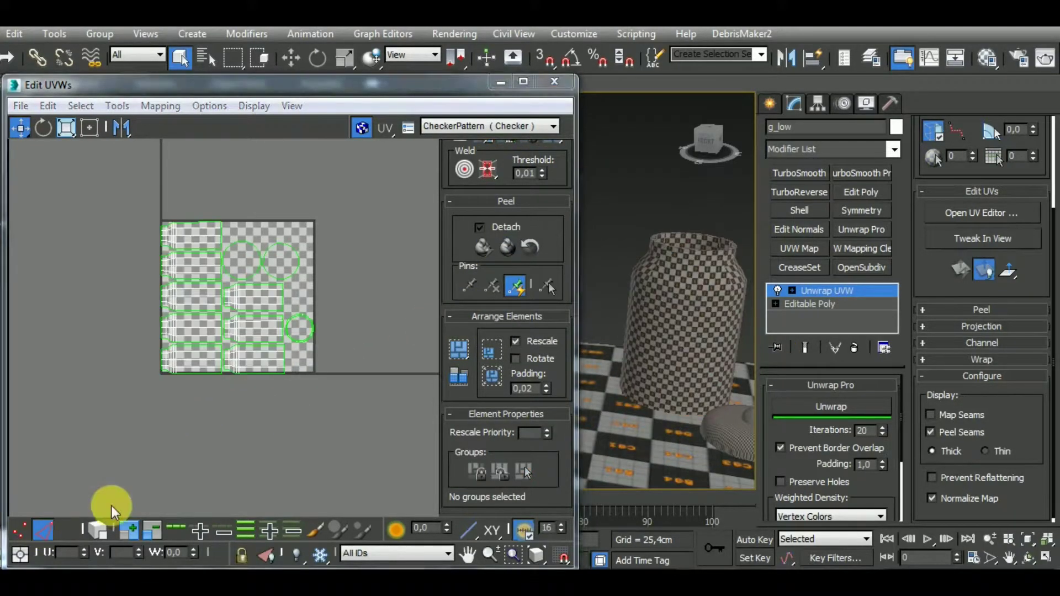
pyautogui.click(267, 389)
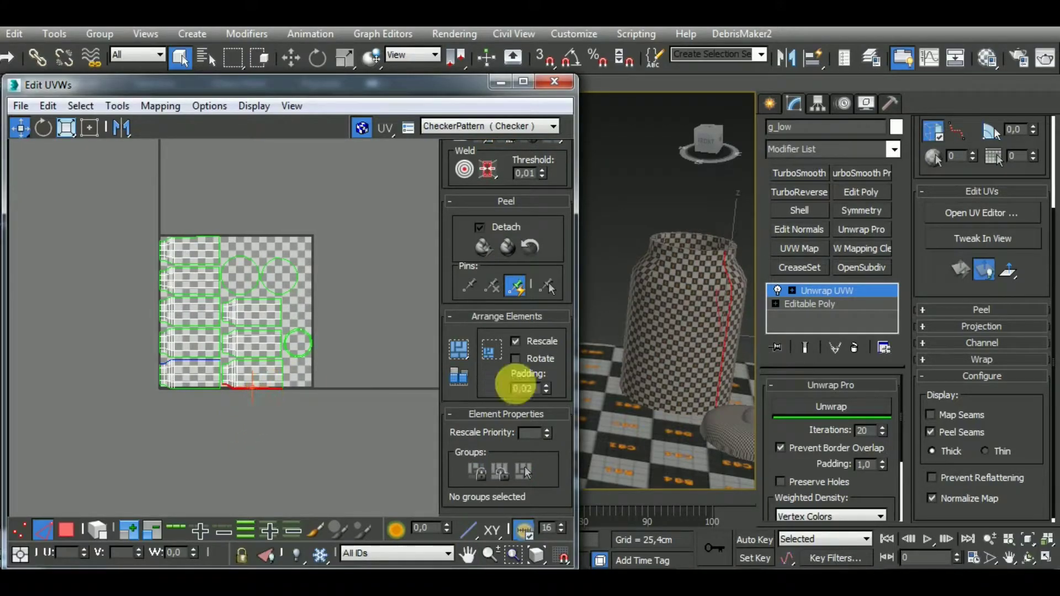
pyautogui.keyDown('alt'); pyautogui.moveTo(719, 390); pyautogui.dragTo(617, 395, button='middle'); pyautogui.keyUp('alt')
pyautogui.moveTo(312, 440); pyautogui.dragTo(289, 416, button='middle')
pyautogui.hotkey('shift', 's')
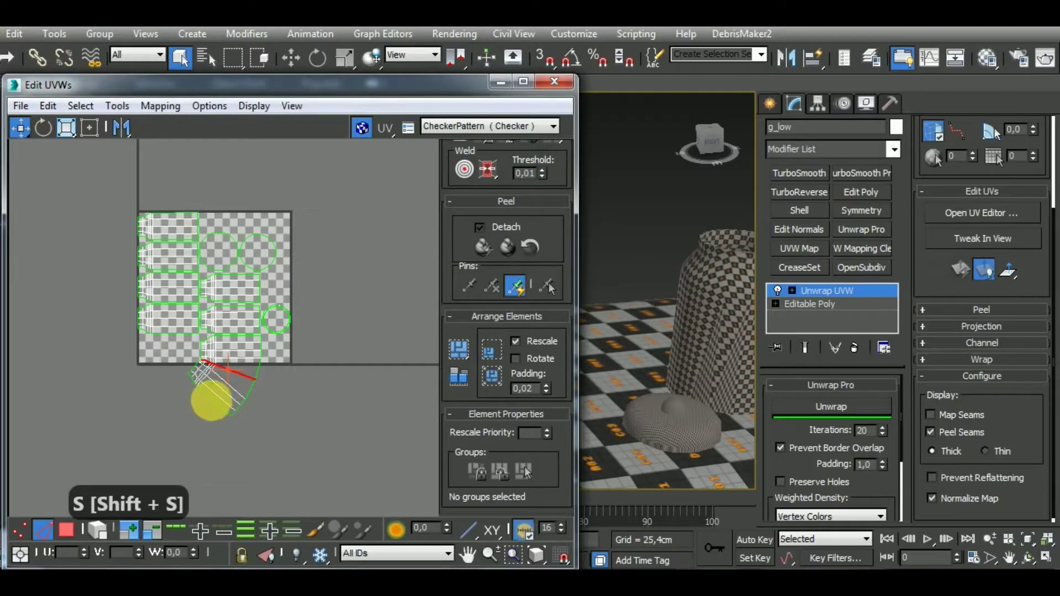
pyautogui.hotkey('shift', 's')
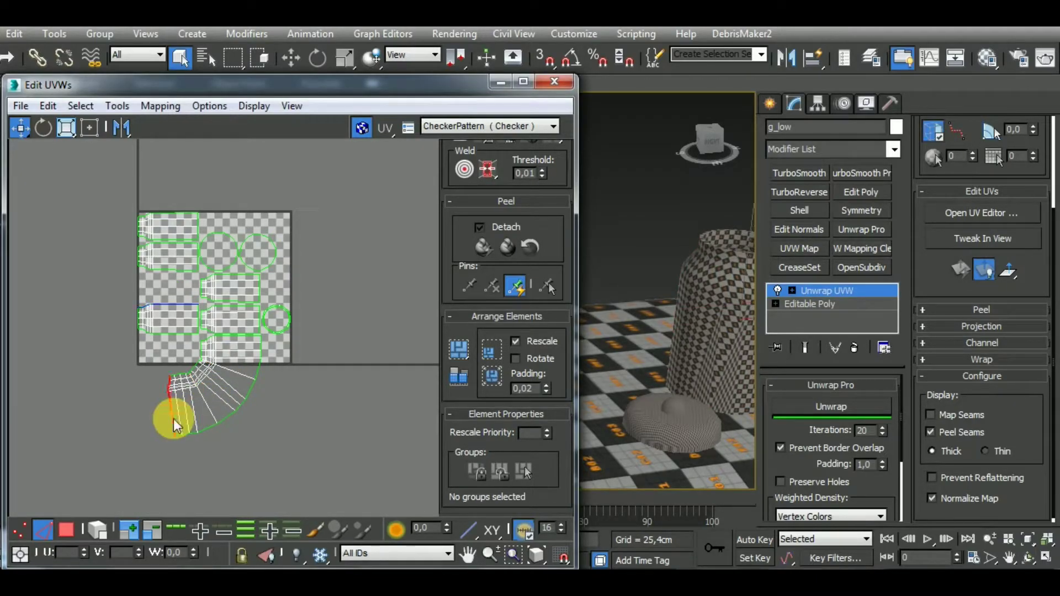
pyautogui.keyDown('alt'); pyautogui.moveTo(717, 360); pyautogui.dragTo(544, 389, button='middle'); pyautogui.keyUp('alt')
pyautogui.middleClick(238, 376)
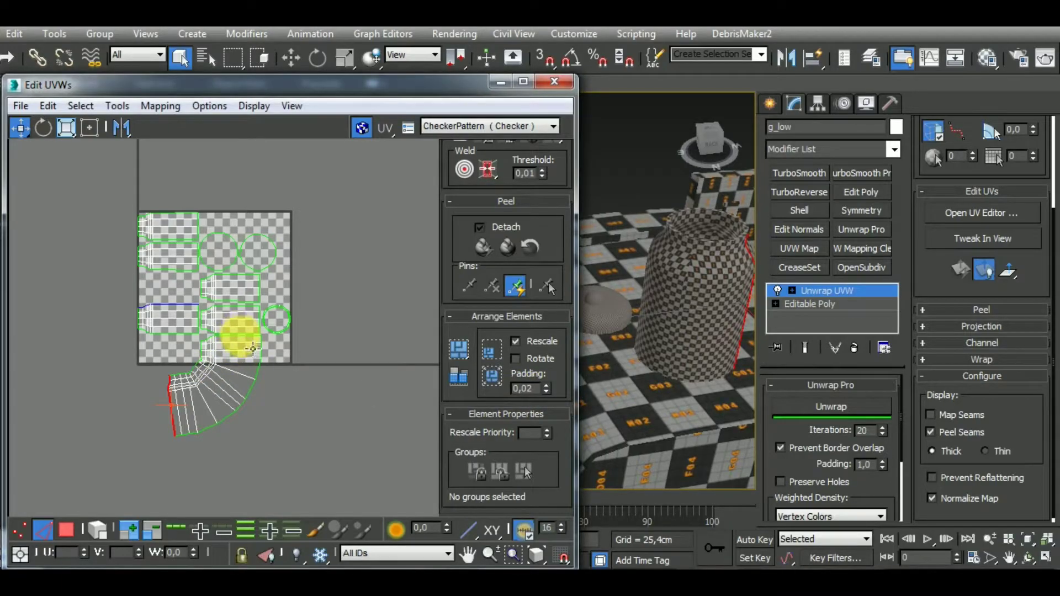
pyautogui.hotkey('shift', 's')
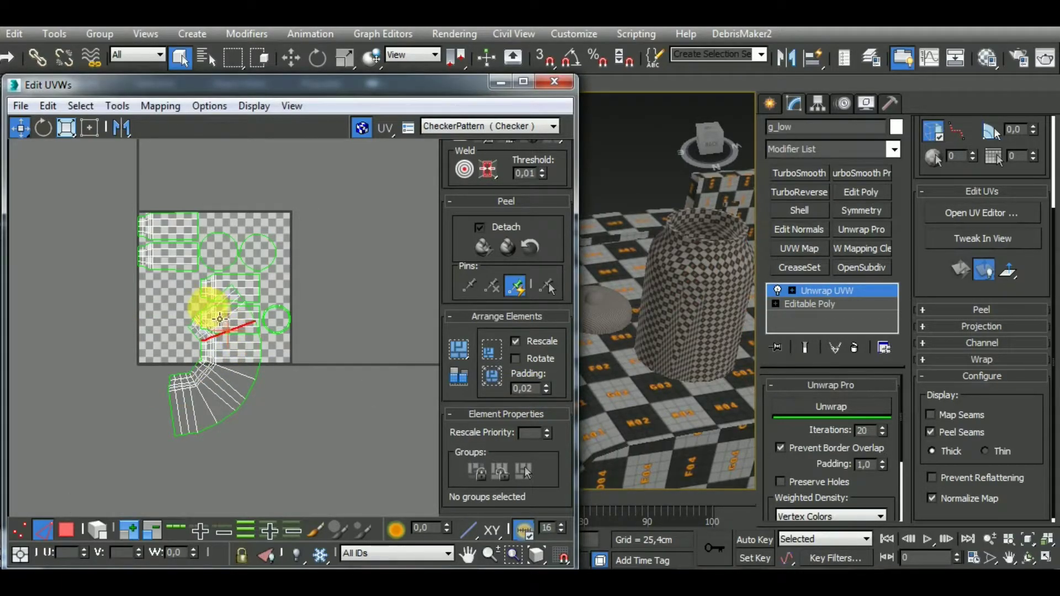
# Select the jar's whole outer wall shell by element and flatten it with Unwrap Pro.
pyautogui.moveTo(302, 419); pyautogui.dragTo(304, 381, button='middle')
pyautogui.click(66, 531)
pyautogui.click(96, 532)
pyautogui.click(224, 461)
pyautogui.click(219, 364)
pyautogui.click(847, 405)
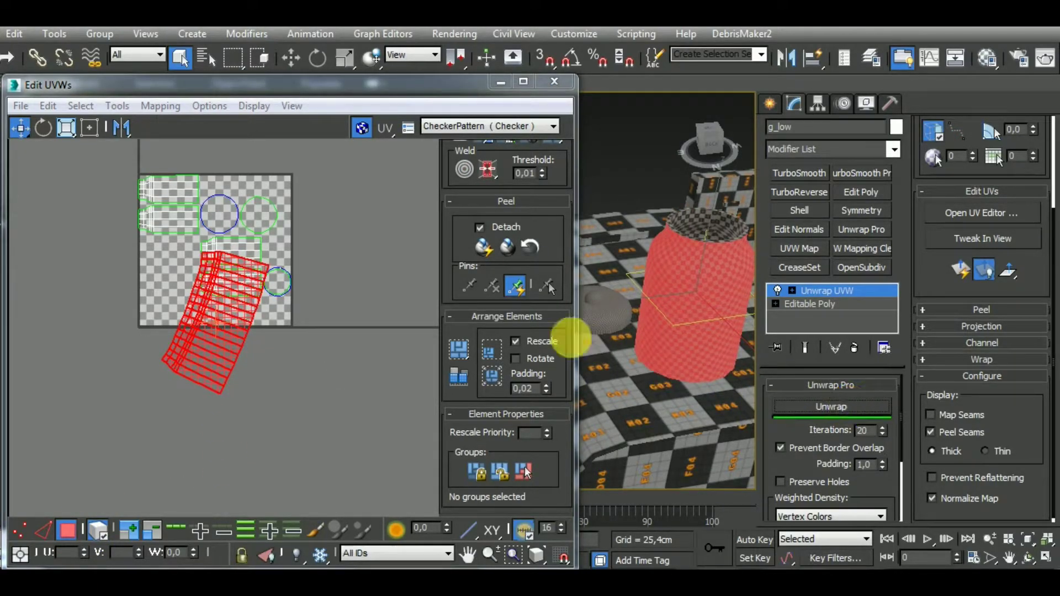
# Straighten the outer wall shell into a rectangular grid and unwrap it again with Unwrap Pro.
pyautogui.moveTo(576, 245); pyautogui.dragTo(553, 375)
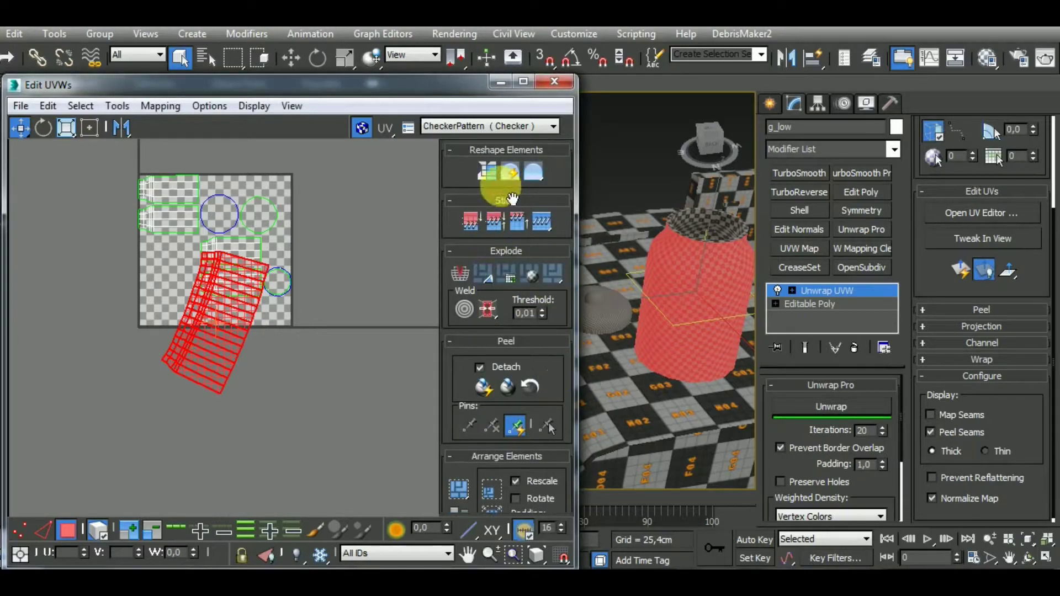
pyautogui.click(488, 174)
pyautogui.scroll(10, 665, 371)
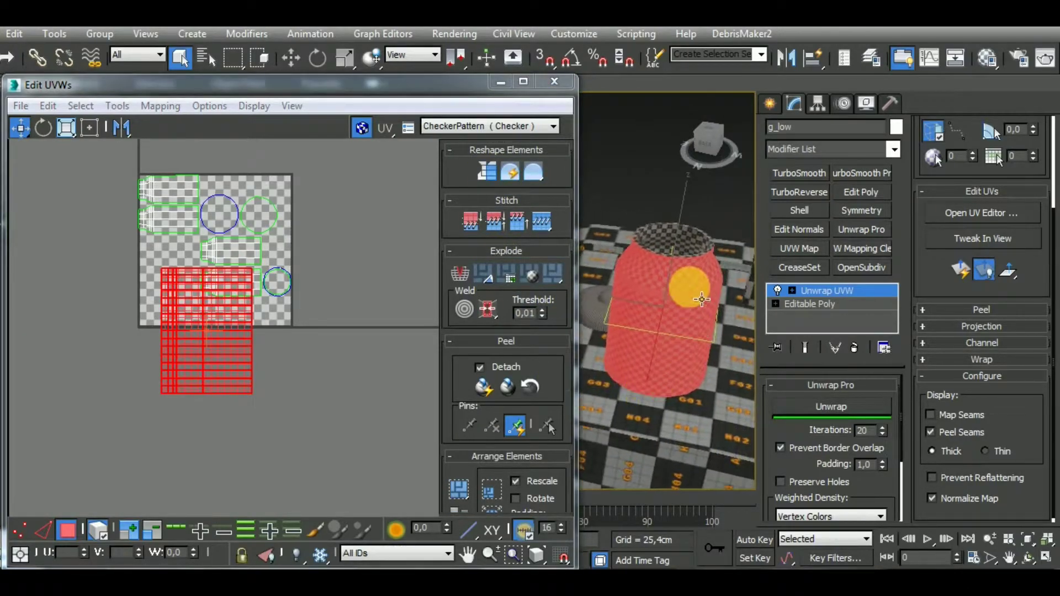
pyautogui.click(814, 408)
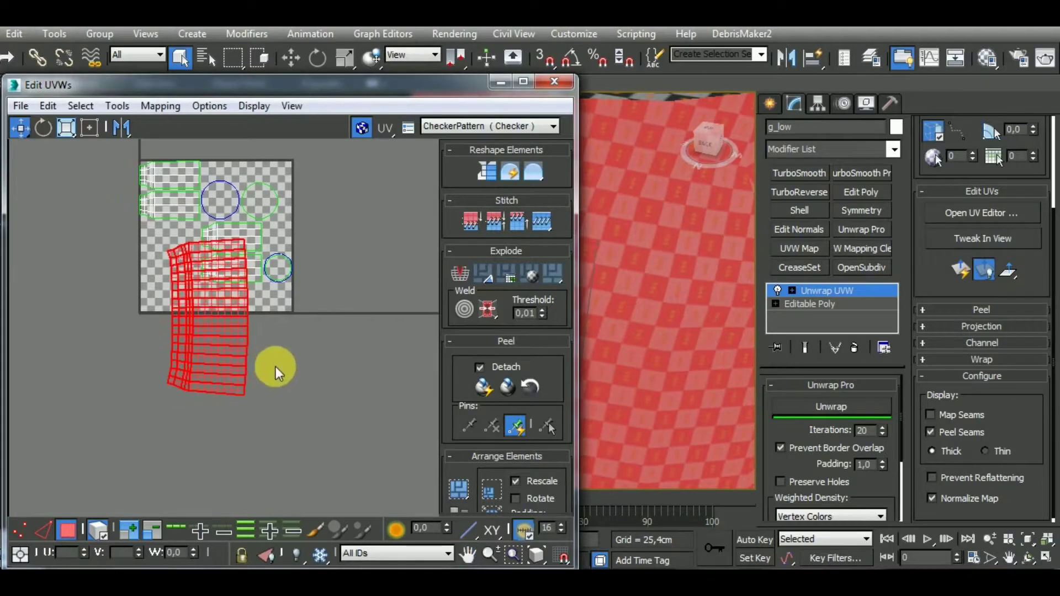
pyautogui.scroll(-3, 276, 367)
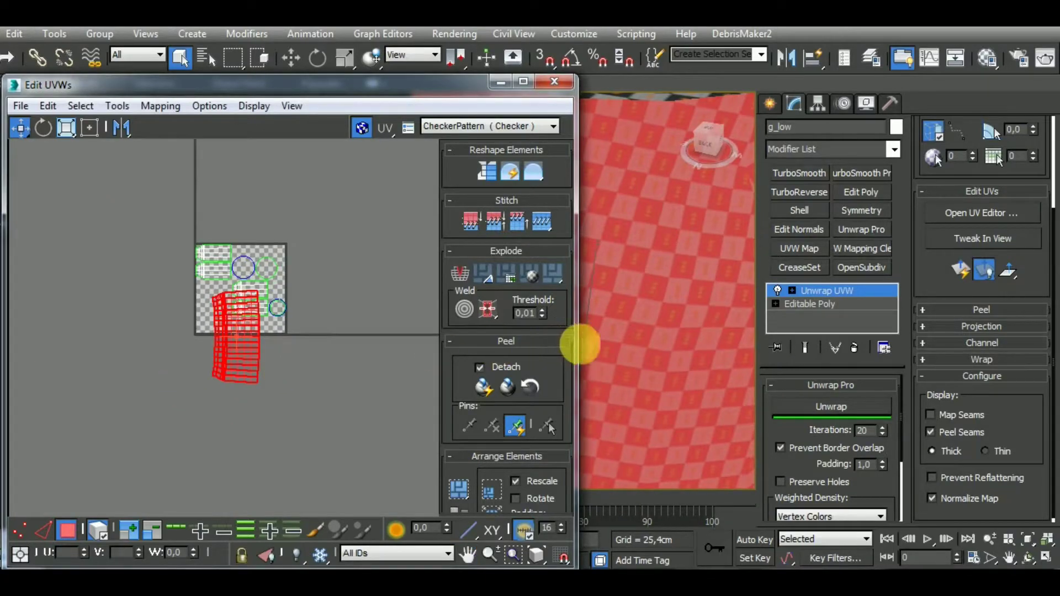
# Run Unwrap Pro on the outer wall shell again and move the shell outside the UV tile, to its left.
pyautogui.click(823, 408)
pyautogui.click(823, 409)
pyautogui.moveTo(250, 388); pyautogui.dragTo(247, 404, button='middle')
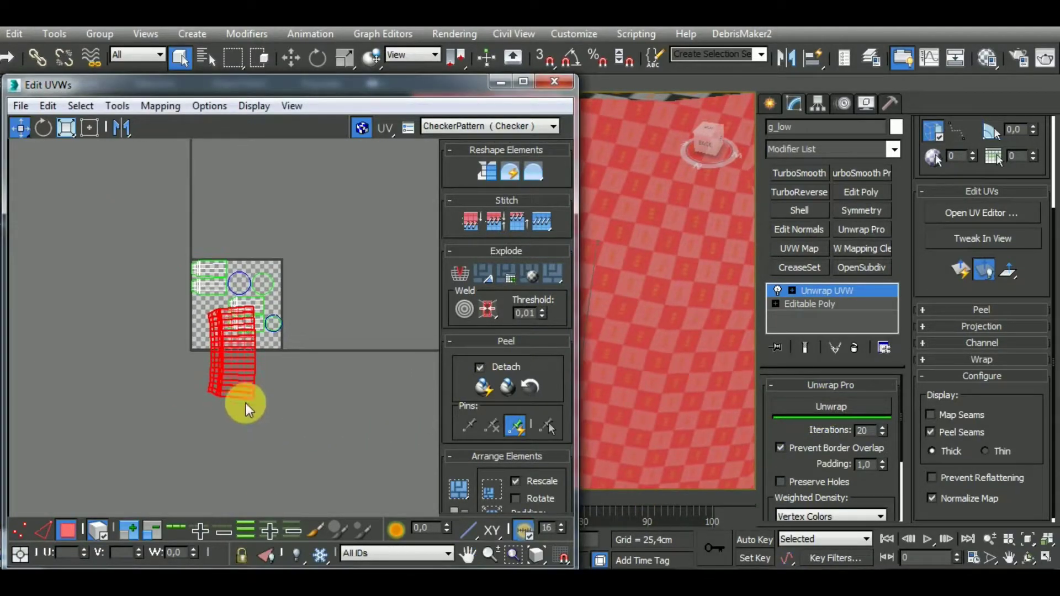
pyautogui.moveTo(239, 348); pyautogui.dragTo(125, 317)
# In edge mode, stitch the remaining strips of the jar's inner wall together into one shell.
pyautogui.click(91, 531)
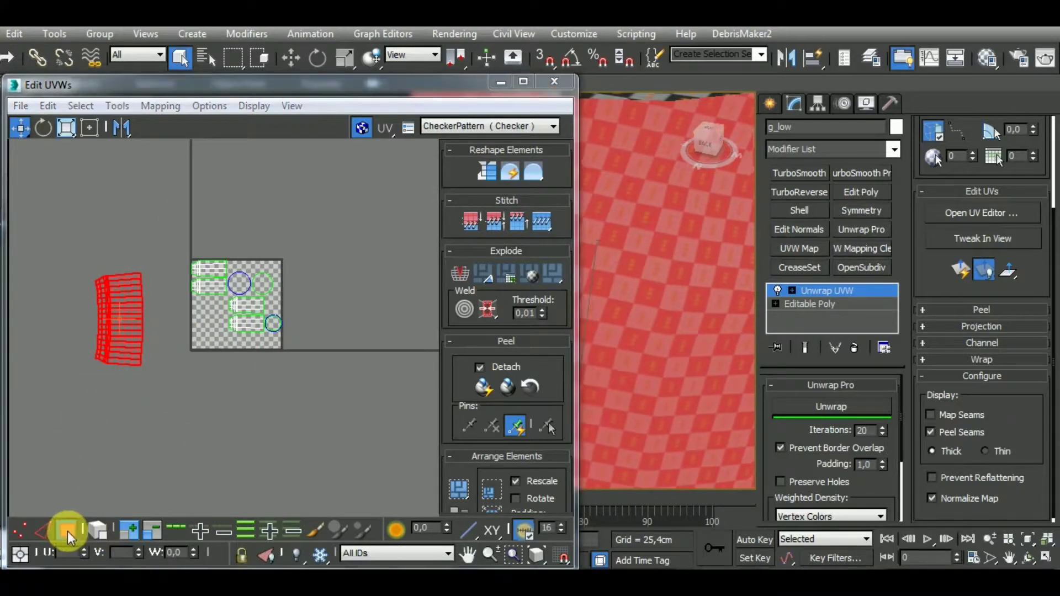
pyautogui.click(44, 530)
pyautogui.moveTo(192, 444); pyautogui.dragTo(206, 480, button='middle')
pyautogui.click(224, 334)
pyautogui.hotkey('shift', 's')
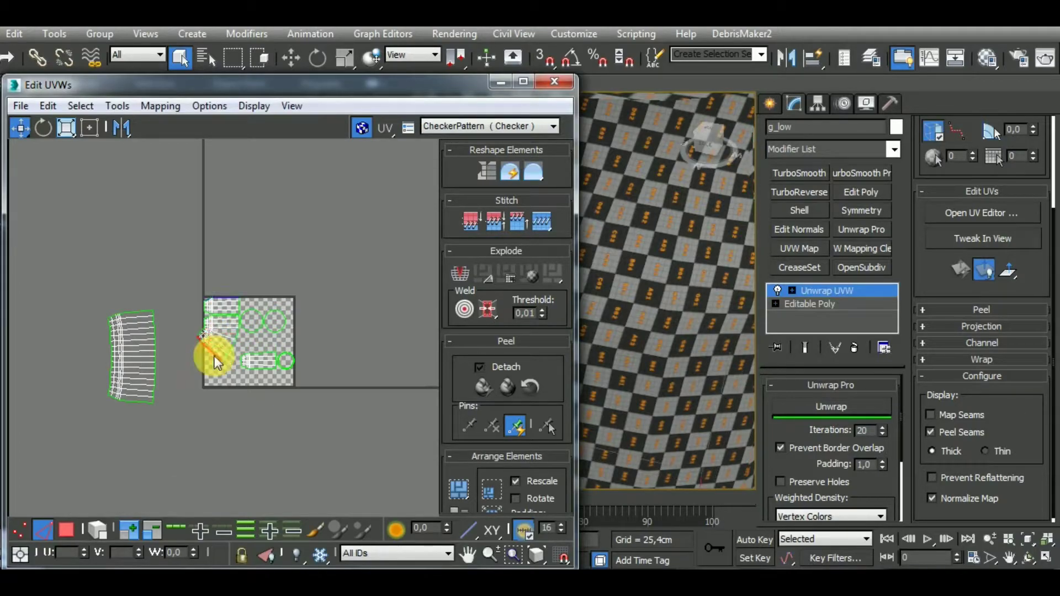
pyautogui.hotkey('shift', 's')
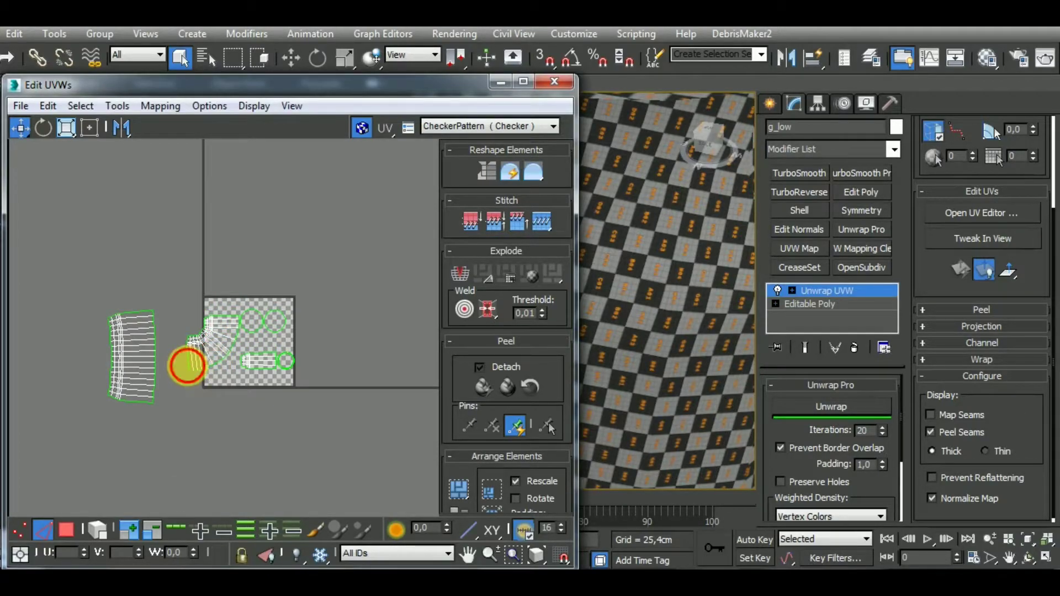
pyautogui.click(188, 365)
pyautogui.hotkey('shift', 's')
# Select the whole inner wall shell by element, relax it and flatten it with Unwrap Pro.
pyautogui.click(99, 531)
pyautogui.click(64, 531)
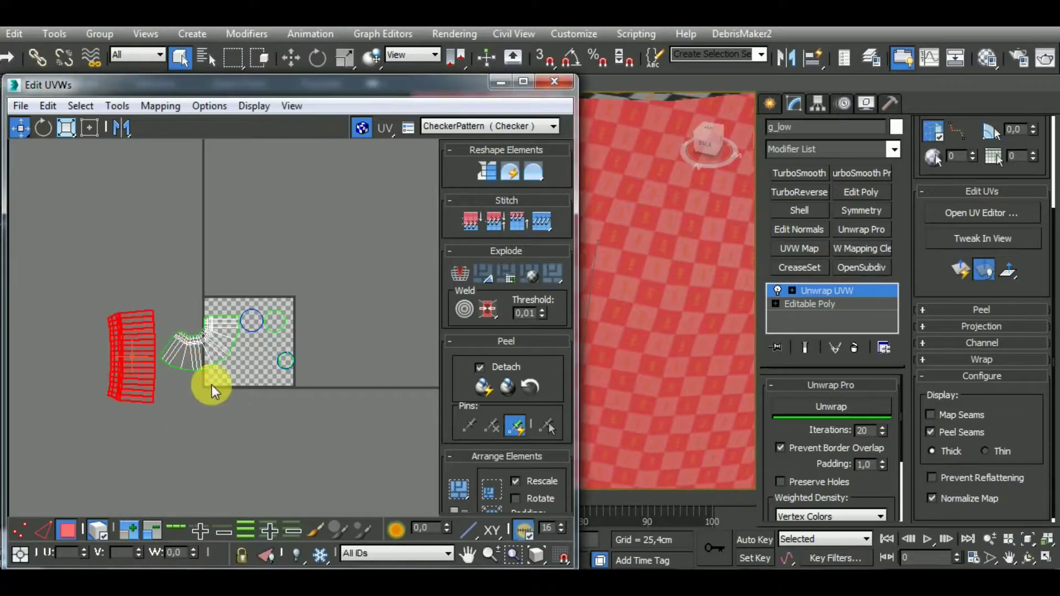
pyautogui.click(210, 385)
pyautogui.click(511, 171)
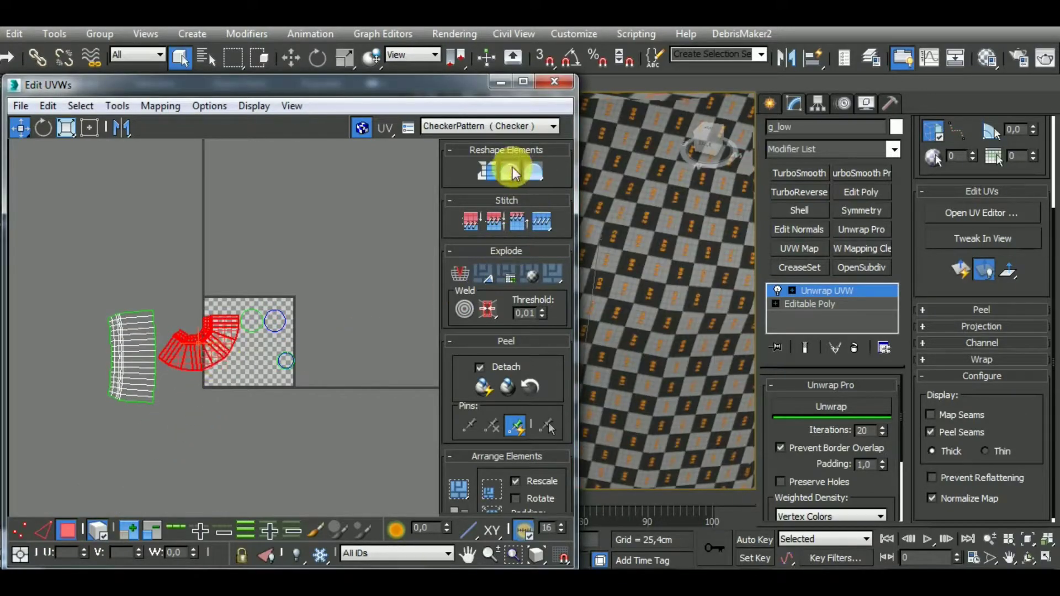
pyautogui.click(846, 408)
pyautogui.keyDown('alt'); pyautogui.moveTo(672, 313); pyautogui.dragTo(646, 326, button='middle'); pyautogui.keyUp('alt')
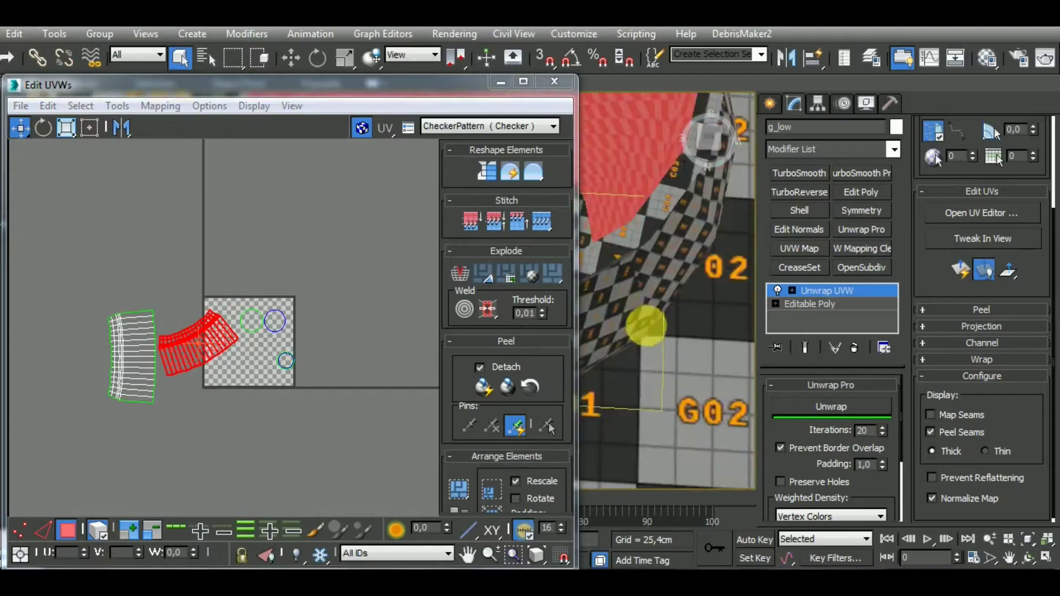
pyautogui.scroll(-5, 646, 325)
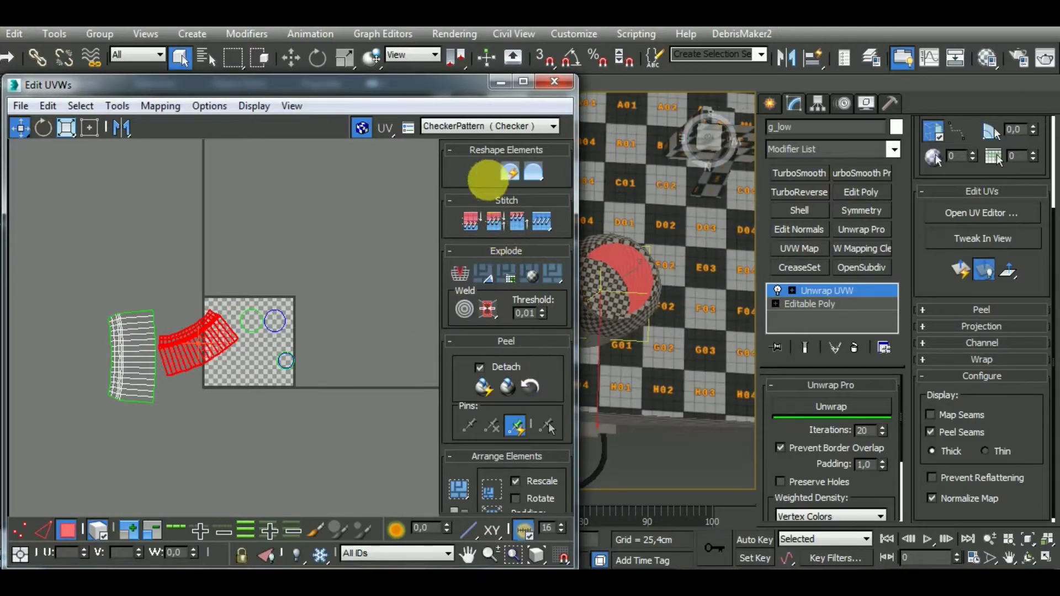
# Straighten the inner wall shell into a rectangular grid and inspect its checker inside the jar.
pyautogui.click(488, 176)
pyautogui.keyDown('alt'); pyautogui.moveTo(670, 327); pyautogui.dragTo(708, 309, button='middle'); pyautogui.keyUp('alt')
pyautogui.scroll(5, 644, 265)
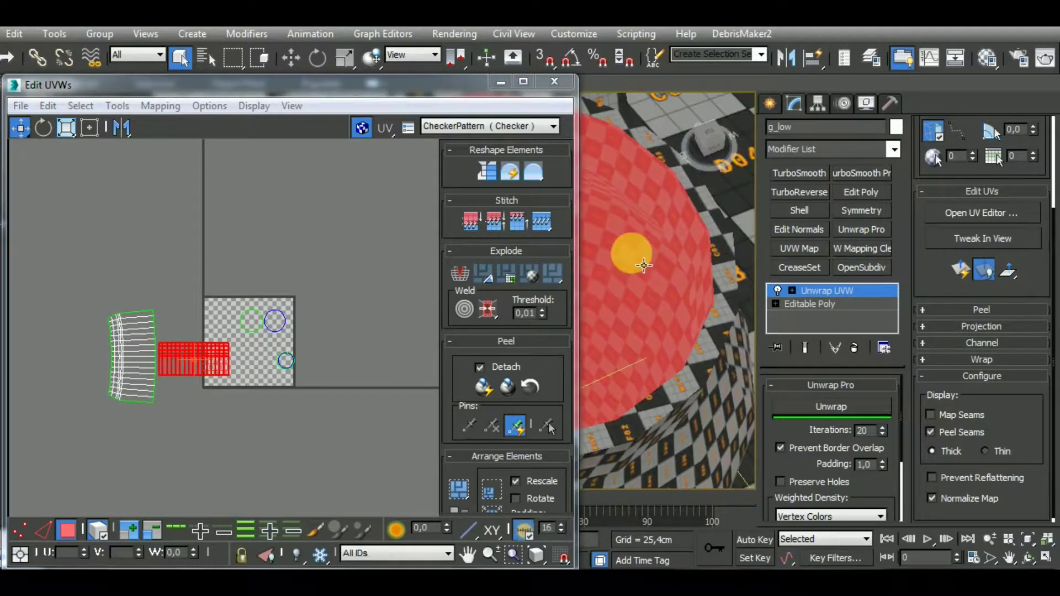
pyautogui.moveTo(662, 277)
pyautogui.keyDown('alt'); pyautogui.mouseDown(button='middle')
pyautogui.moveTo(681, 243)
pyautogui.moveTo(646, 283)
pyautogui.mouseUp(button='middle'); pyautogui.keyUp('alt')
pyautogui.moveTo(248, 412); pyautogui.dragTo(269, 378, button='middle')
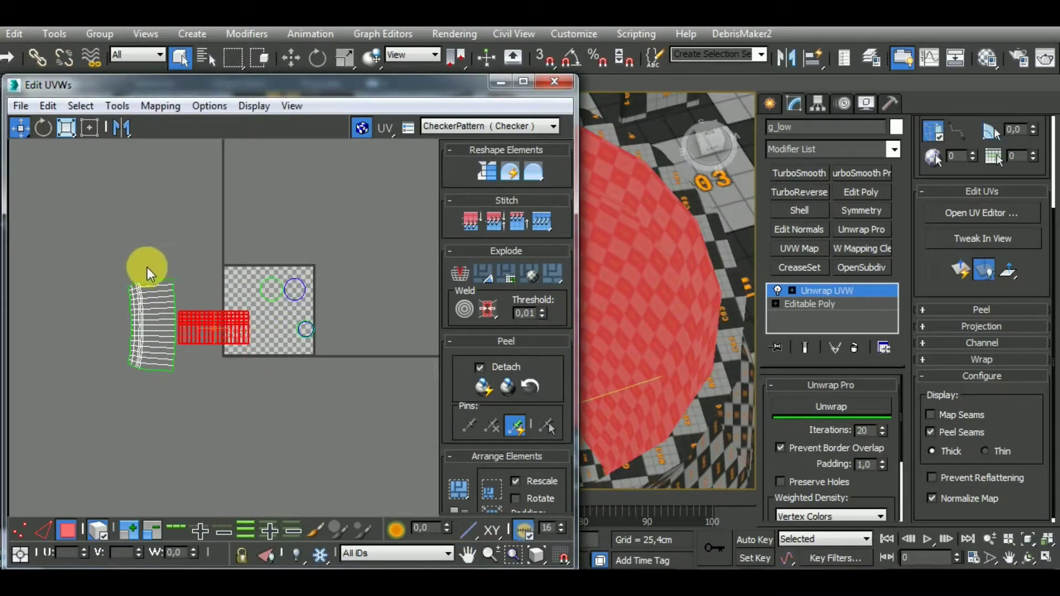
# Rotate the outer wall shell 90 degrees clockwise so it lies horizontally.
pyautogui.click(170, 293)
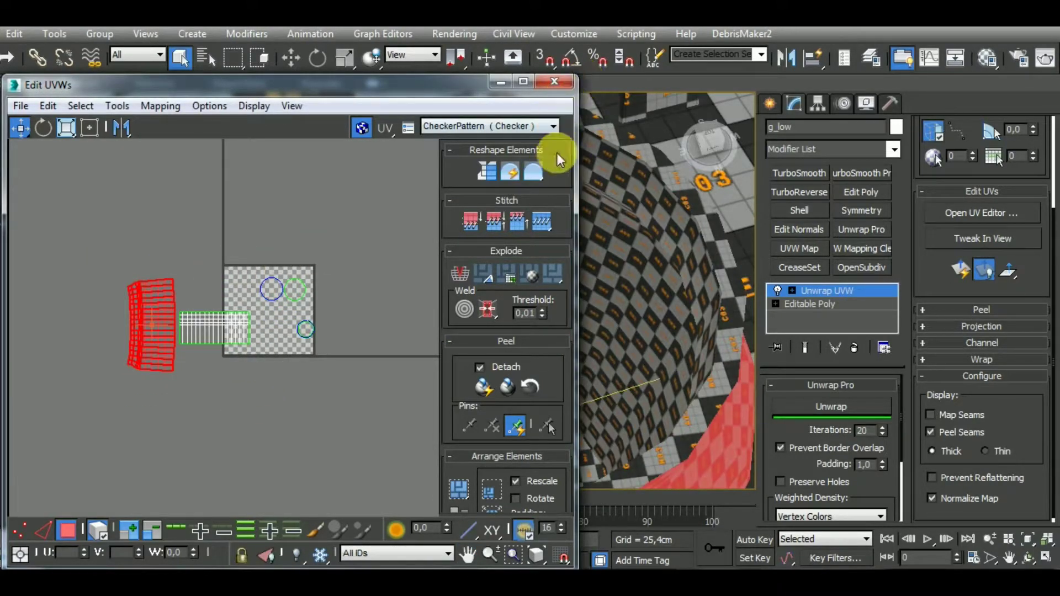
pyautogui.moveTo(569, 176); pyautogui.dragTo(508, 307)
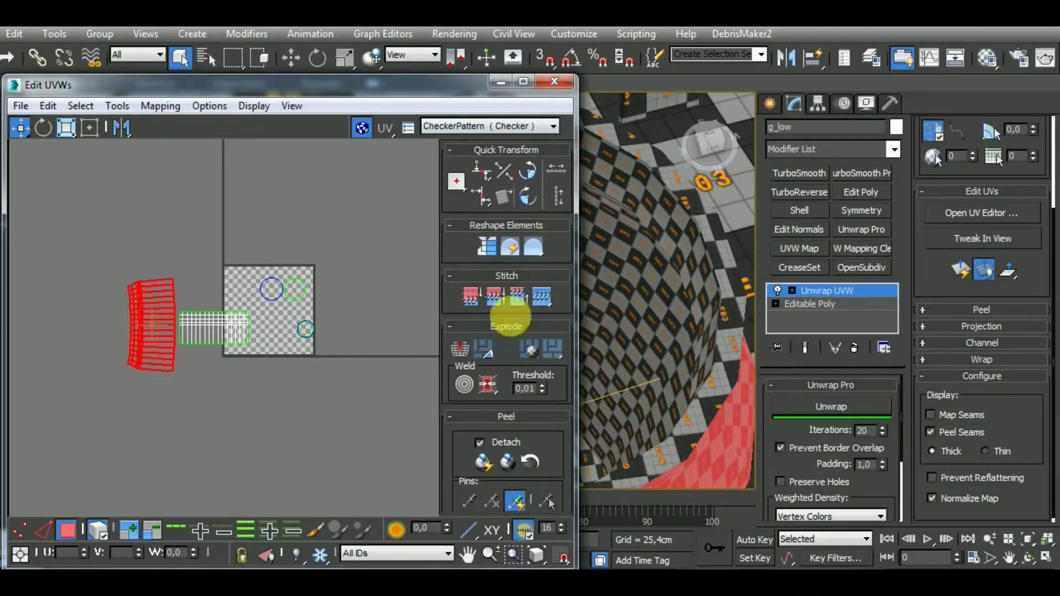
pyautogui.click(529, 198)
# Select all the jar's shells, unwrap them with Unwrap Pro and pack them into the UV tile.
pyautogui.hotkey('ctrl', 'a')
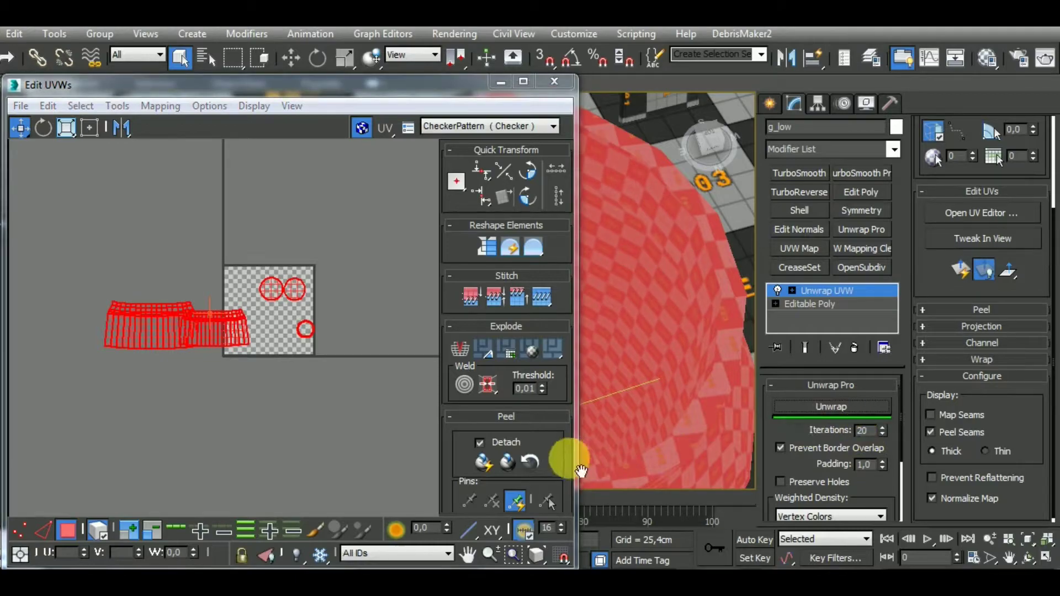
pyautogui.scroll(-5, 577, 473)
pyautogui.click(457, 358)
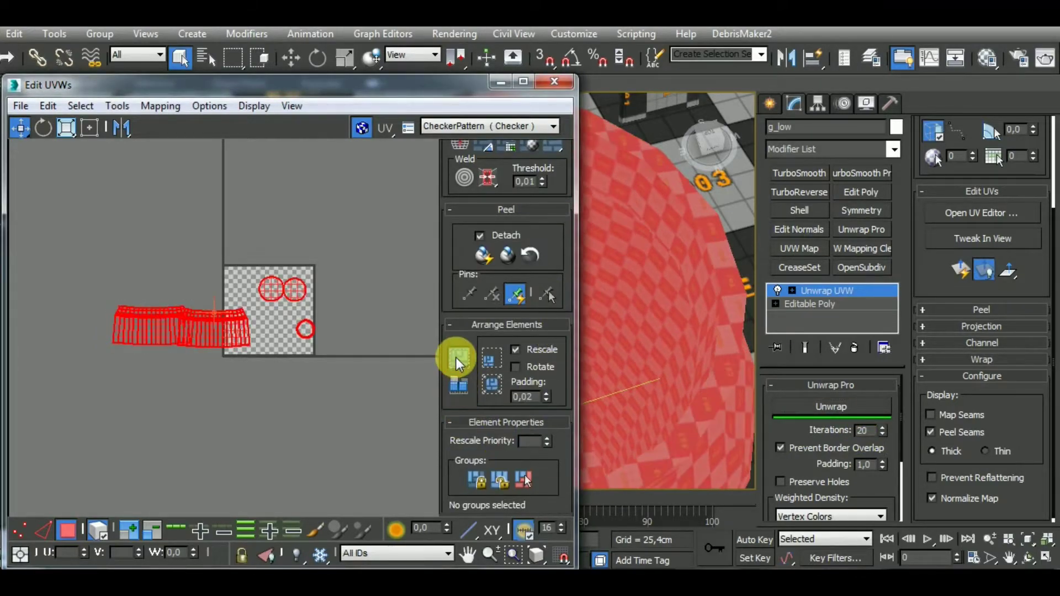
pyautogui.scroll(-2, 272, 425)
pyautogui.moveTo(272, 426); pyautogui.dragTo(251, 392, button='middle')
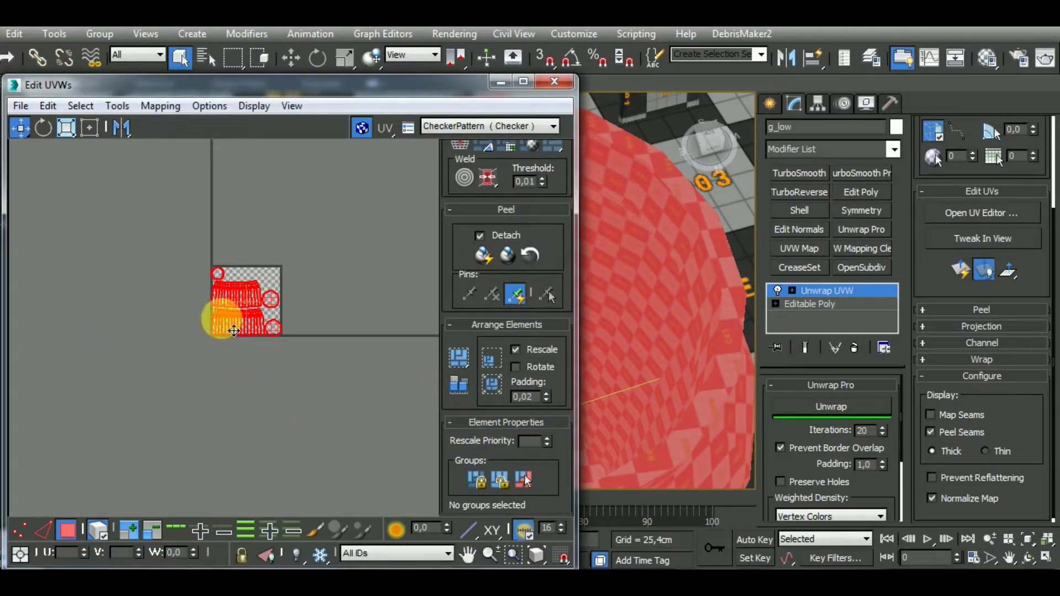
# Scale the jar's shells down to match the refrigerator's checker density and move them outside the UV tile.
pyautogui.click(66, 127)
pyautogui.moveTo(249, 296); pyautogui.dragTo(286, 434)
pyautogui.scroll(-6, 699, 309)
pyautogui.keyDown('alt'); pyautogui.moveTo(700, 301); pyautogui.dragTo(885, 296, button='middle'); pyautogui.keyUp('alt')
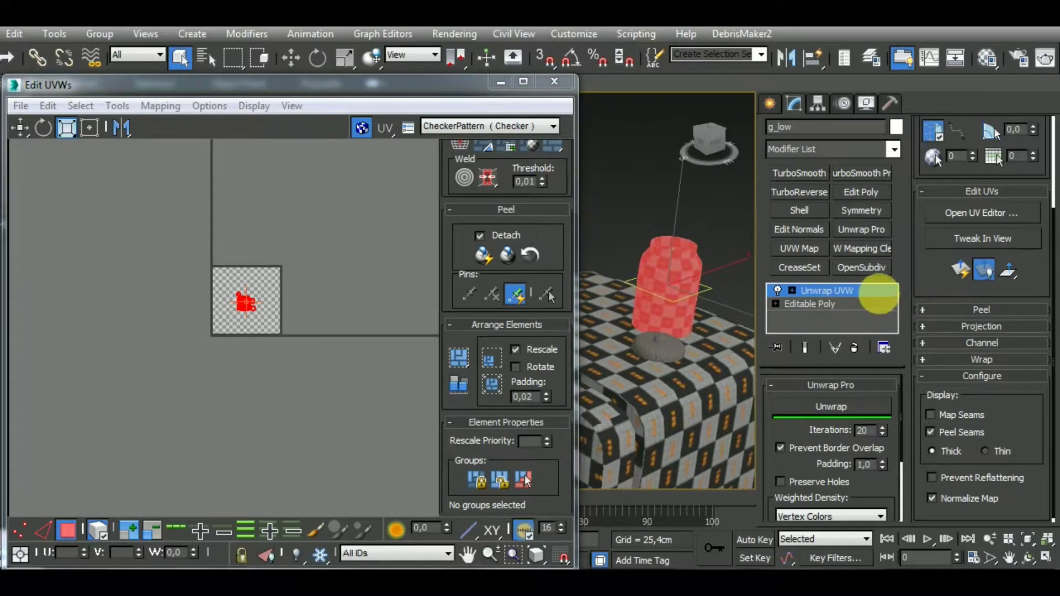
pyautogui.moveTo(263, 323); pyautogui.dragTo(265, 351)
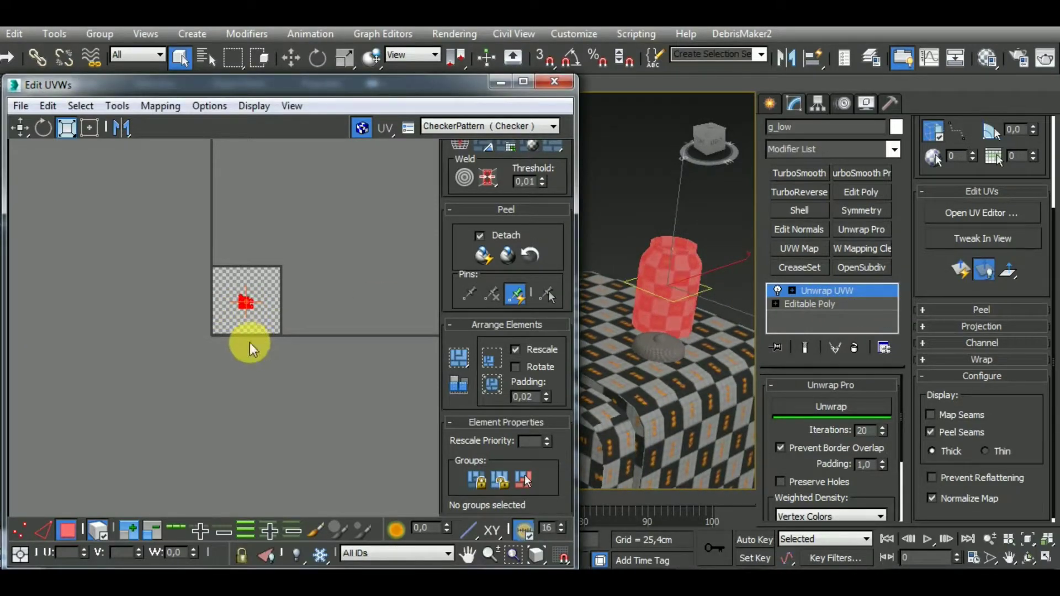
pyautogui.click(24, 131)
pyautogui.moveTo(246, 305); pyautogui.dragTo(213, 329)
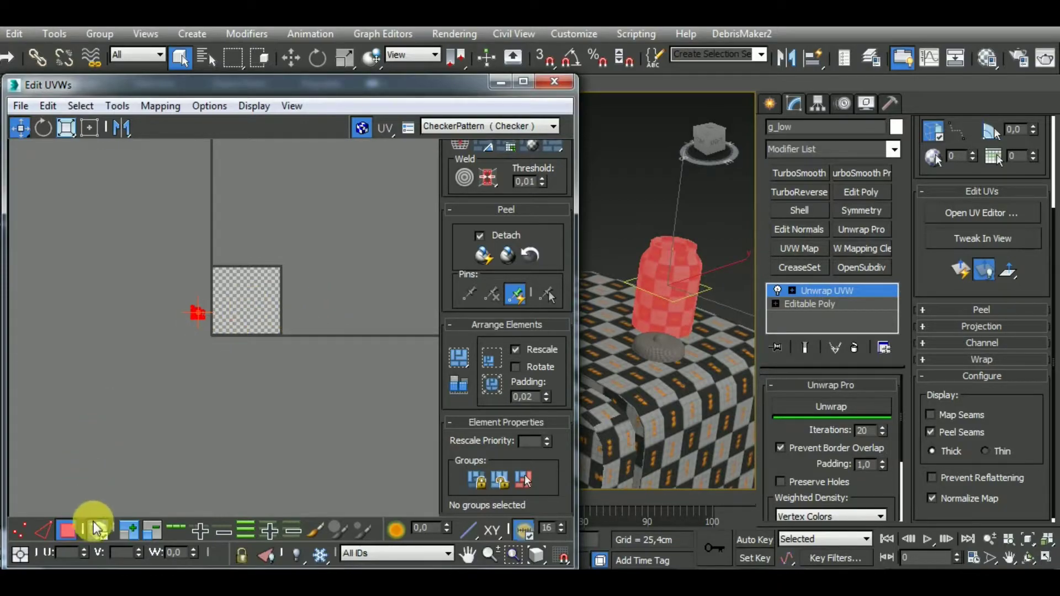
# Close the jar's UV editor and add an Unwrap UVW modifier to the small rounded object standing in front of the jar.
pyautogui.click(71, 531)
pyautogui.click(554, 82)
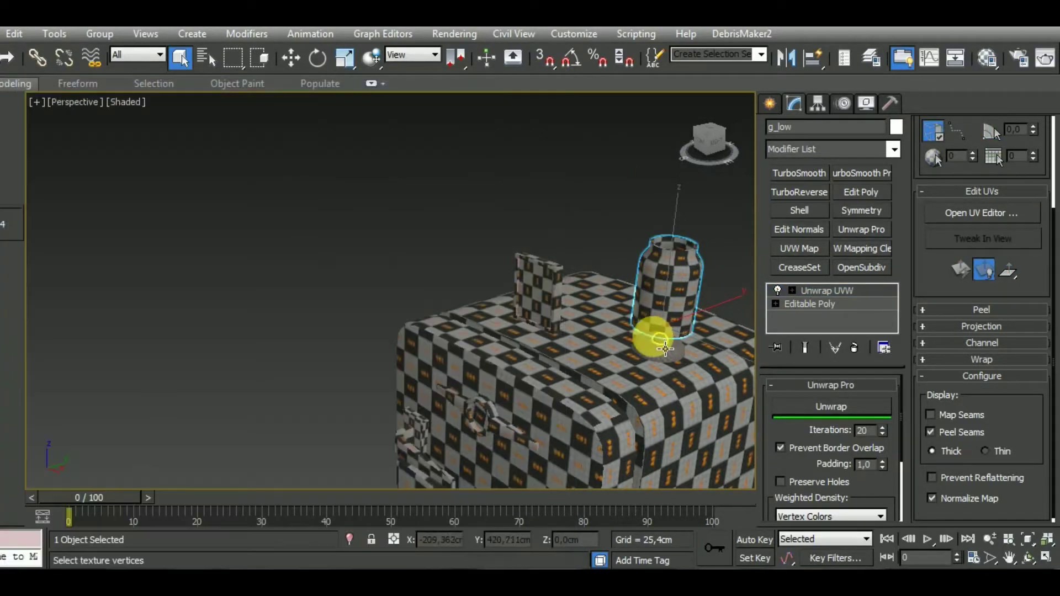
pyautogui.click(651, 340)
pyautogui.click(875, 229)
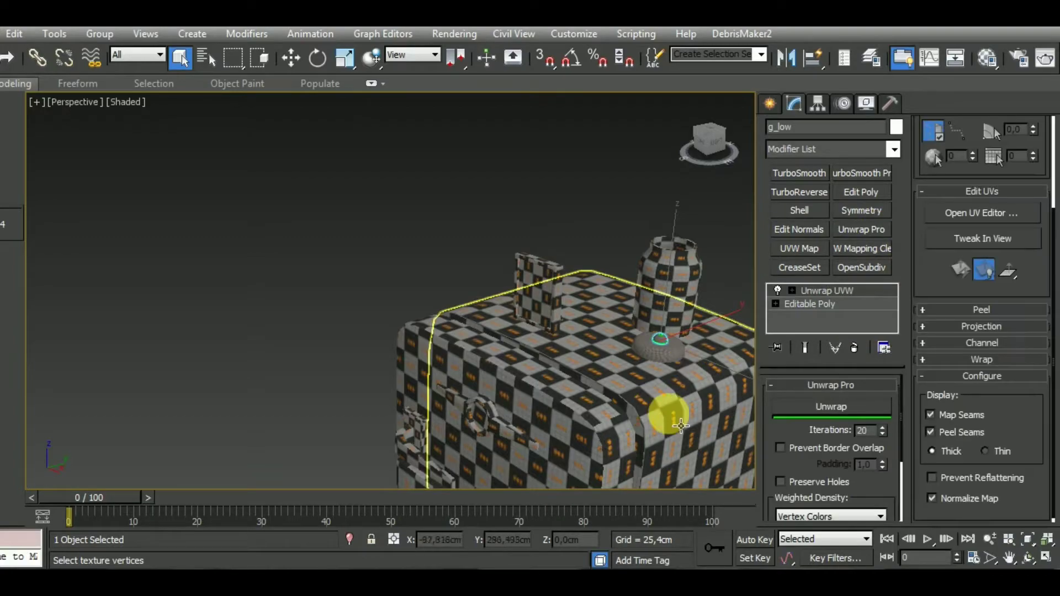
# Hide the map seams on the small rounded object and open its UVs for editing.
pyautogui.press('z')
pyautogui.click(930, 414)
pyautogui.click(983, 216)
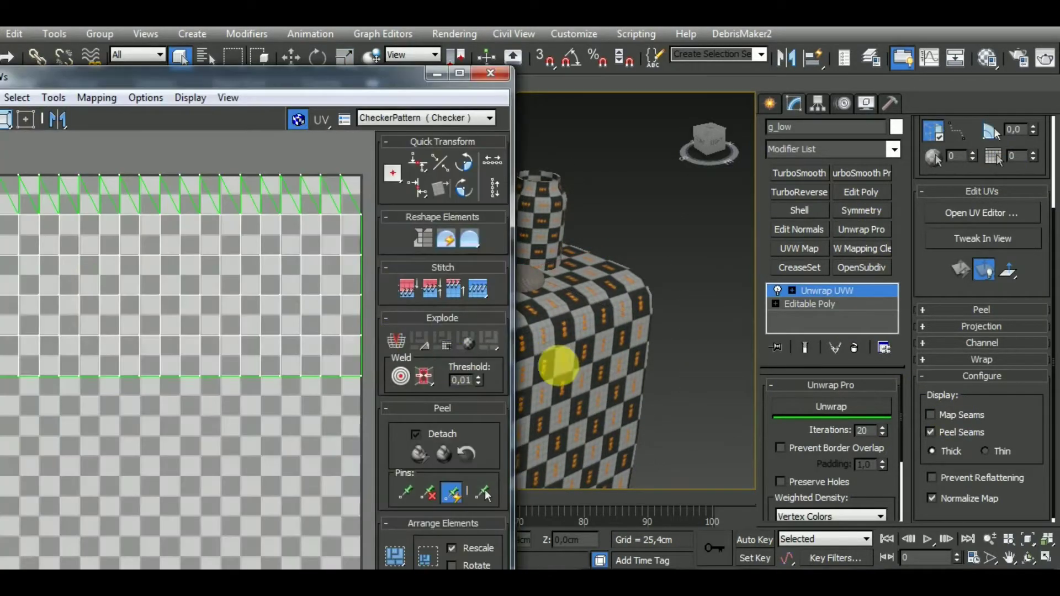
pyautogui.moveTo(558, 364); pyautogui.dragTo(638, 371, button='middle')
pyautogui.moveTo(247, 82); pyautogui.dragTo(290, 90)
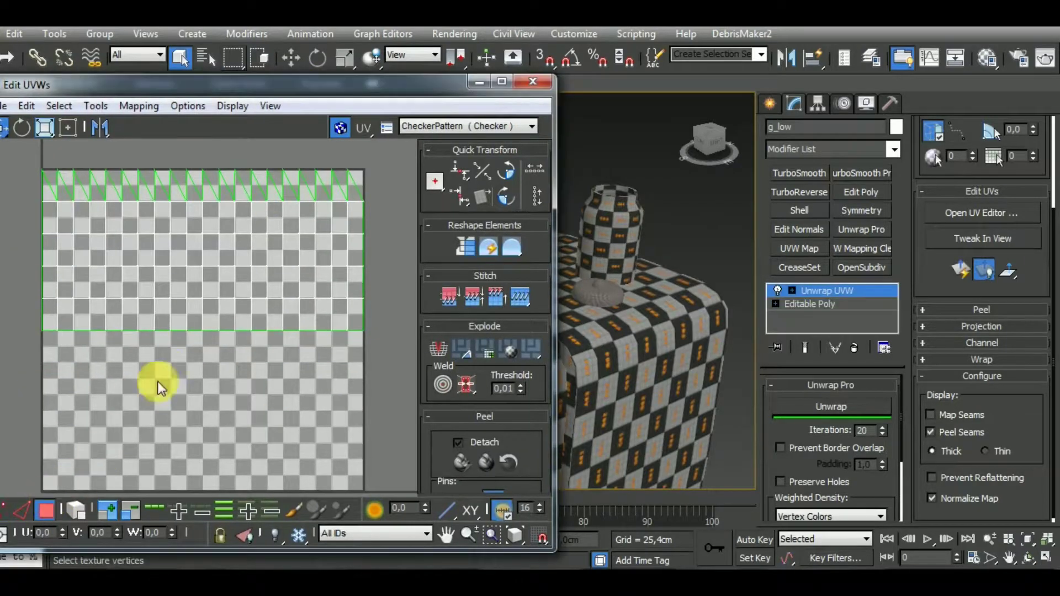
# Apply Normal Mapping to all the rounded object's polygons and pack the shells into the UV tile with rescaling.
pyautogui.scroll(-3, 157, 382)
pyautogui.hotkey('ctrl', 'a')
pyautogui.click(139, 106)
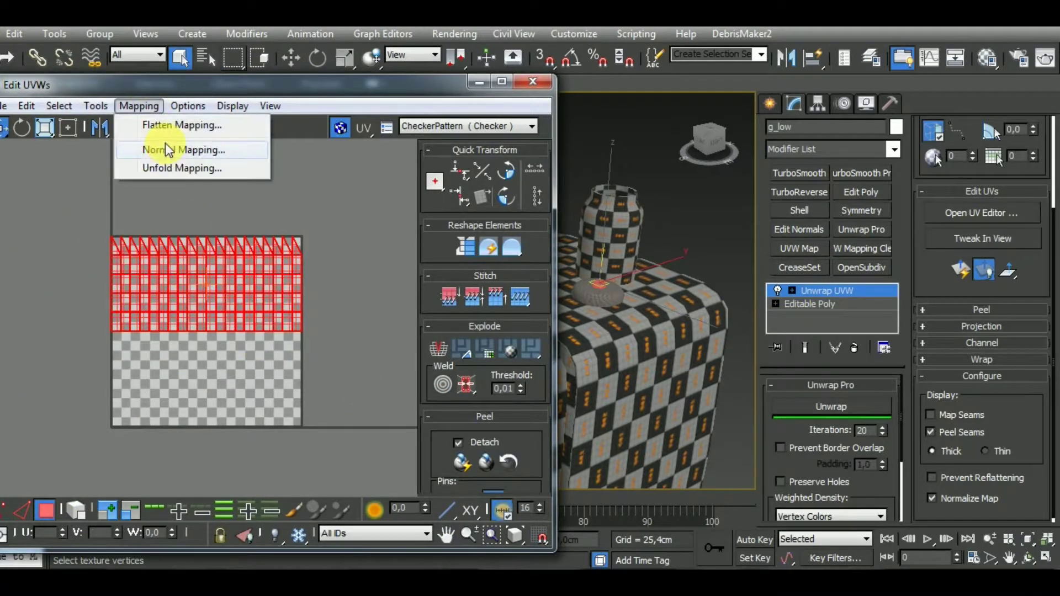
pyautogui.click(164, 144)
pyautogui.click(86, 41)
pyautogui.click(42, 97)
pyautogui.click(190, 90)
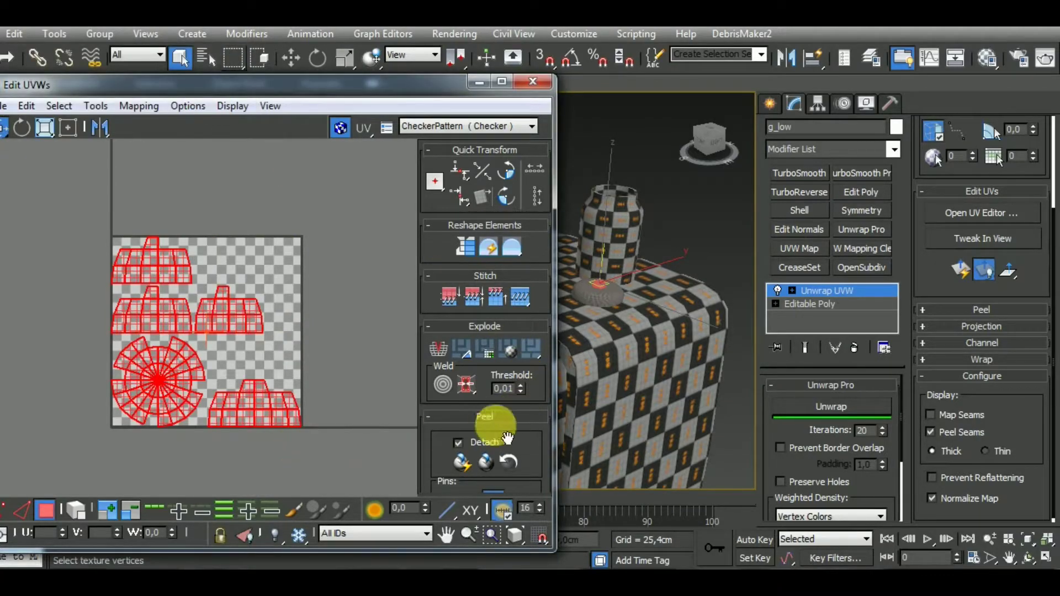
pyautogui.scroll(-5, 539, 425)
pyautogui.click(435, 367)
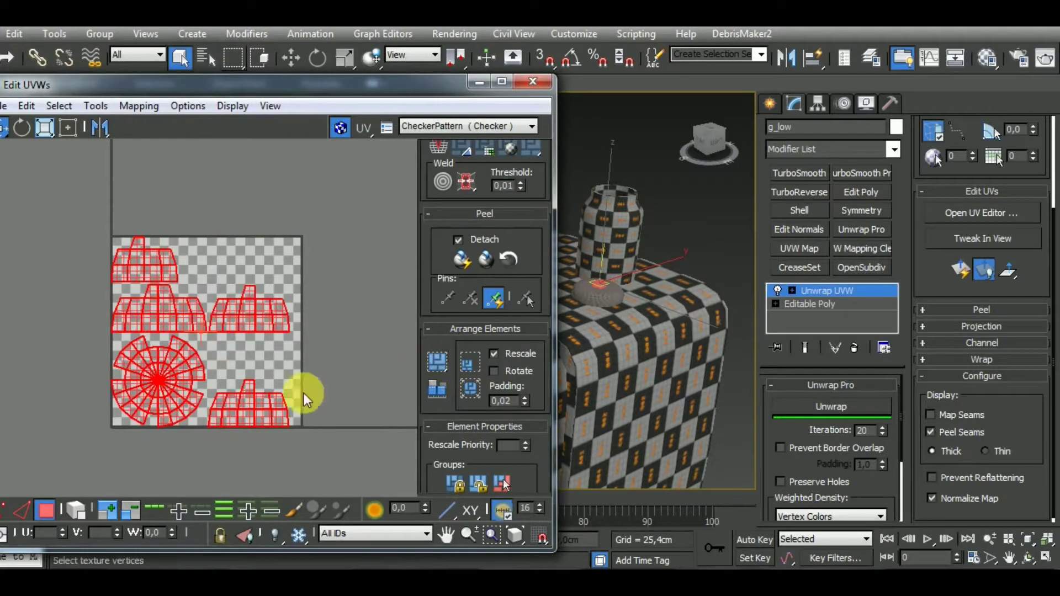
# Select the short edges on the circular shell that adjoin the side shells.
pyautogui.click(20, 508)
pyautogui.moveTo(170, 440); pyautogui.dragTo(189, 434, button='middle')
pyautogui.scroll(3, 218, 380)
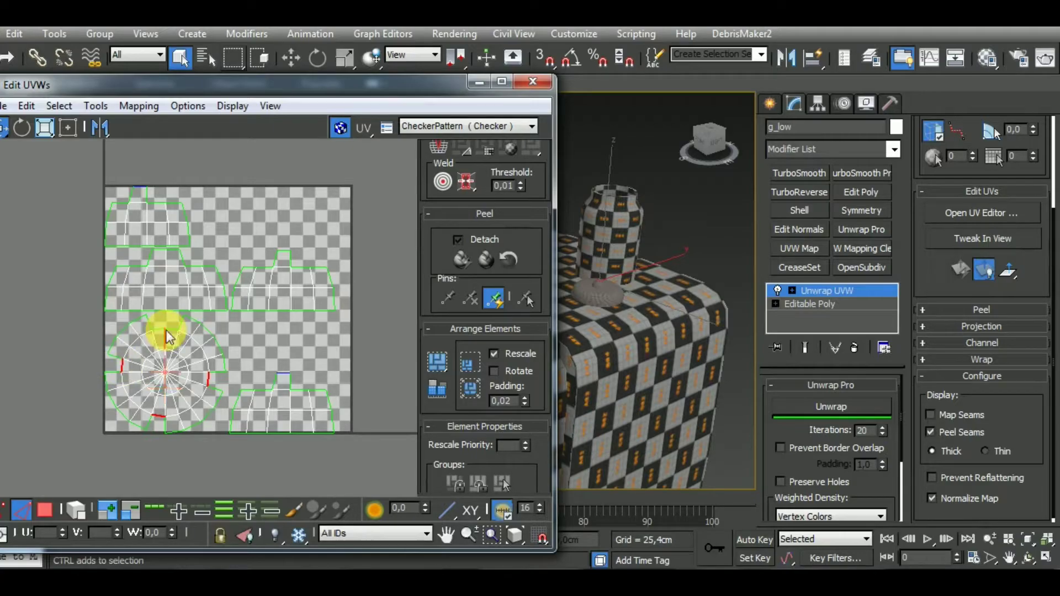
# Undo the last edit and stitch the dome's four side UV shells onto the edges of its round cap shell.
pyautogui.hotkey('ctrl', 'z')
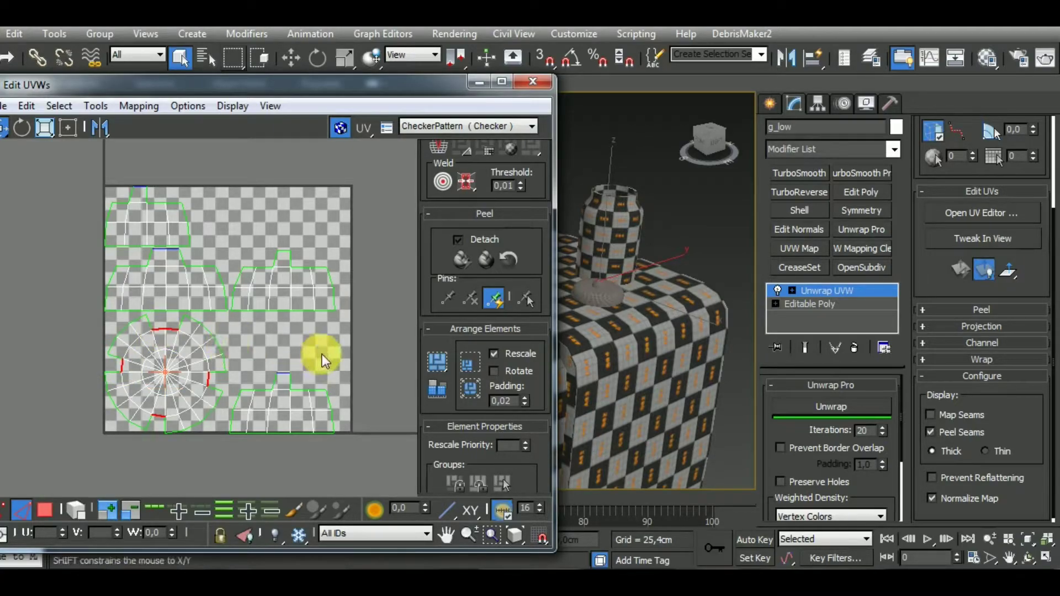
pyautogui.hotkey('shift', 's')
pyautogui.click(209, 379)
pyautogui.hotkey('shift', 's')
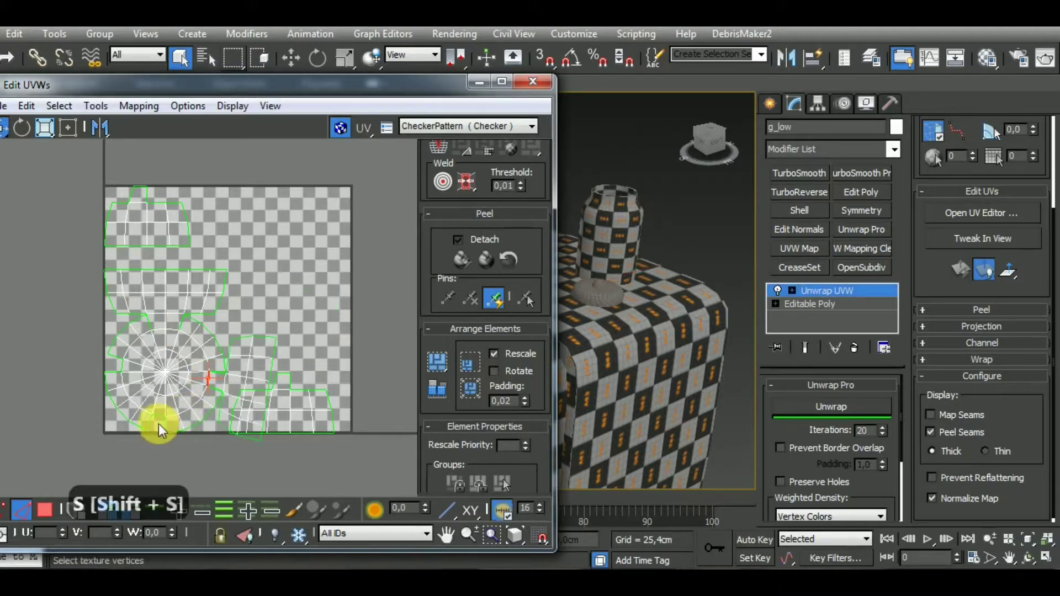
pyautogui.click(158, 419)
pyautogui.hotkey('shift', 's')
pyautogui.click(123, 366)
pyautogui.hotkey('shift', 's')
pyautogui.hotkey('shift', 's')
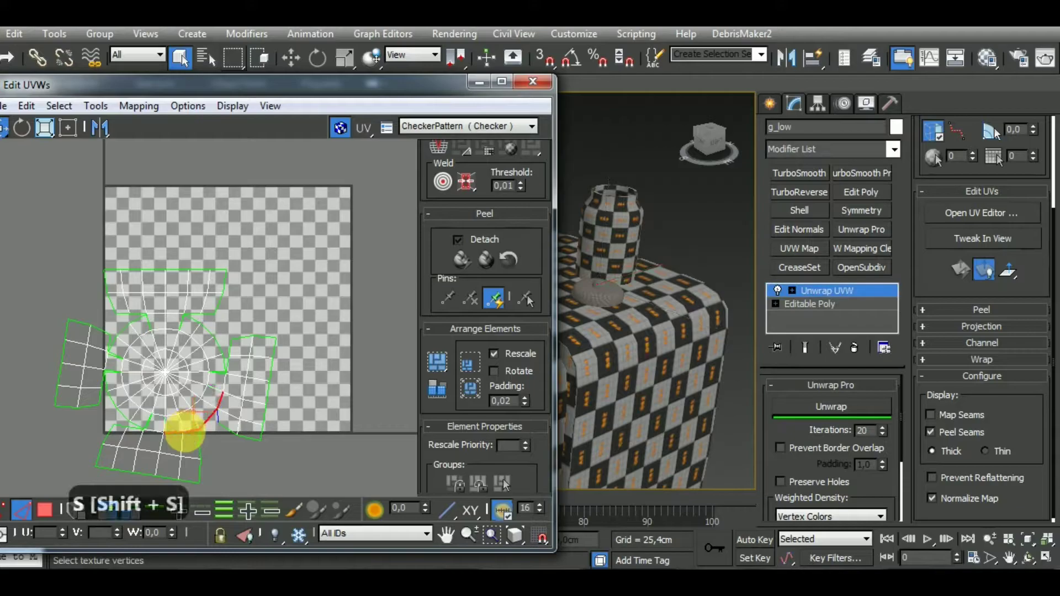
# Stitch the open gaps between the dome's neighbouring side sections to form one continuous round shell.
pyautogui.click(122, 416)
pyautogui.hotkey('shift', 's')
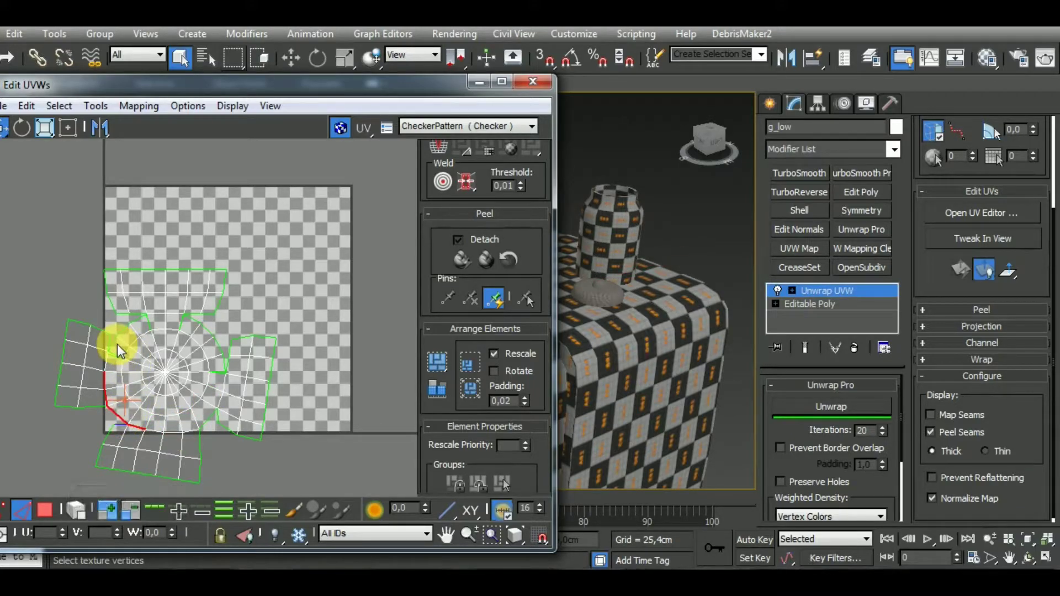
pyautogui.hotkey('shift', 's')
pyautogui.click(218, 338)
pyautogui.hotkey('shift', 's')
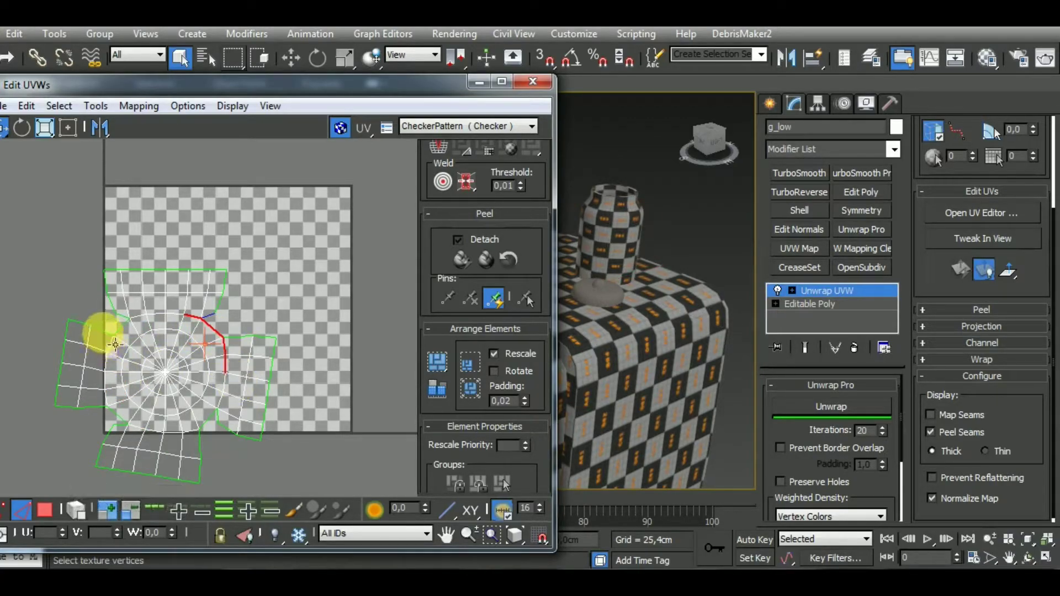
pyautogui.hotkey('shift', 's')
pyautogui.hotkey('shift', 's')
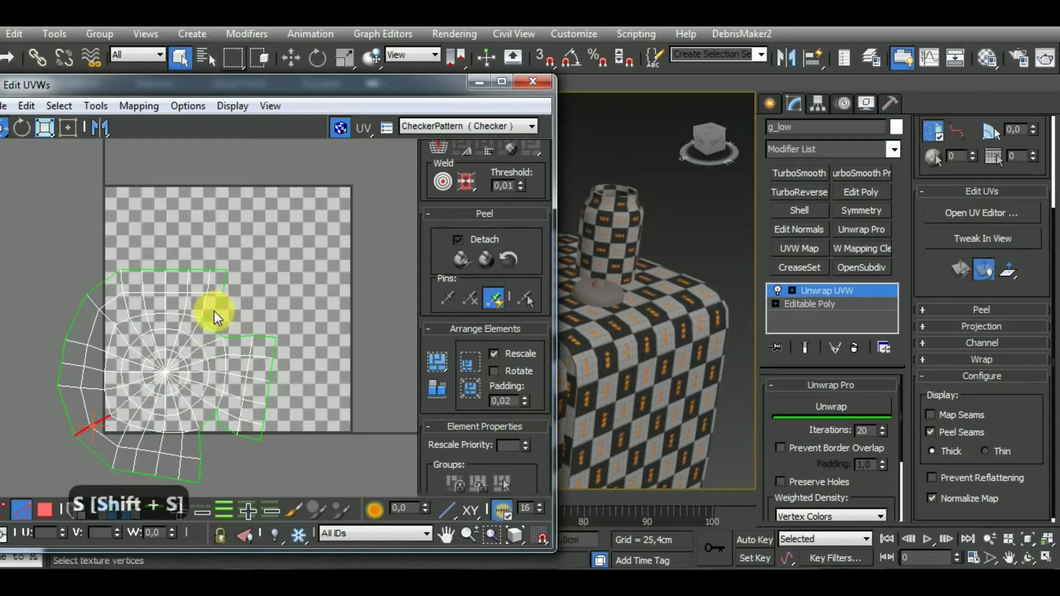
pyautogui.hotkey('shift', 's')
pyautogui.click(221, 427)
pyautogui.hotkey('shift', 's')
# Select the dome's entire UV shell and relax it with the Unwrap Pro solver at 20 iterations.
pyautogui.press('3')
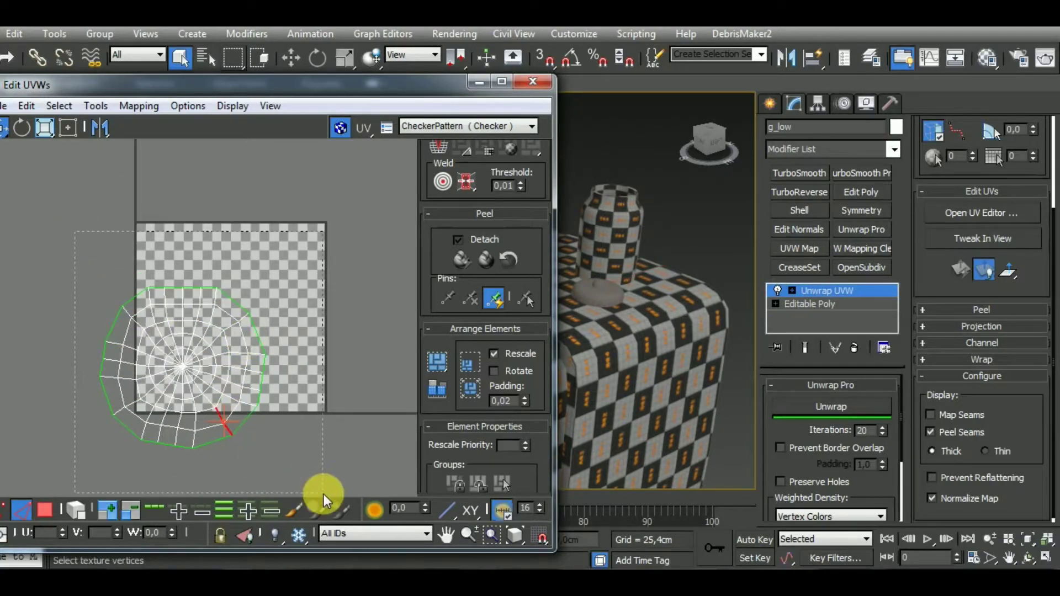
pyautogui.hotkey('ctrl', 'a')
pyautogui.click(832, 410)
# Scale the dome's round shell down to enlarge its checker pattern and move it just outside the UV tile's lower-right corner.
pyautogui.keyDown('alt'); pyautogui.moveTo(640, 350); pyautogui.dragTo(621, 362, button='middle'); pyautogui.keyUp('alt')
pyautogui.scroll(5, 602, 325)
pyautogui.scroll(2, 588, 267)
pyautogui.scroll(-1, 632, 313)
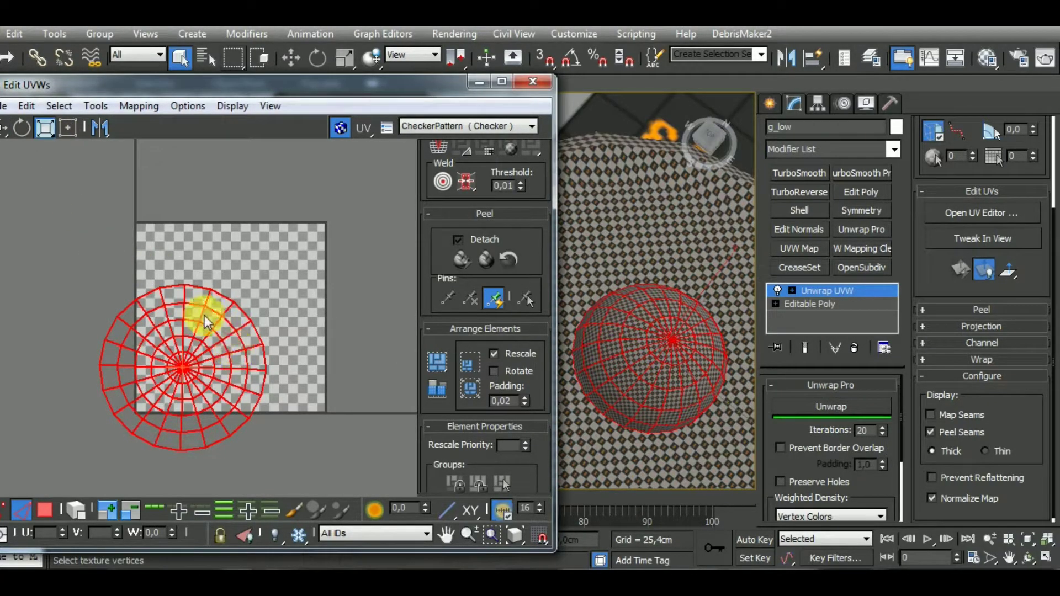
pyautogui.moveTo(216, 334); pyautogui.dragTo(255, 495)
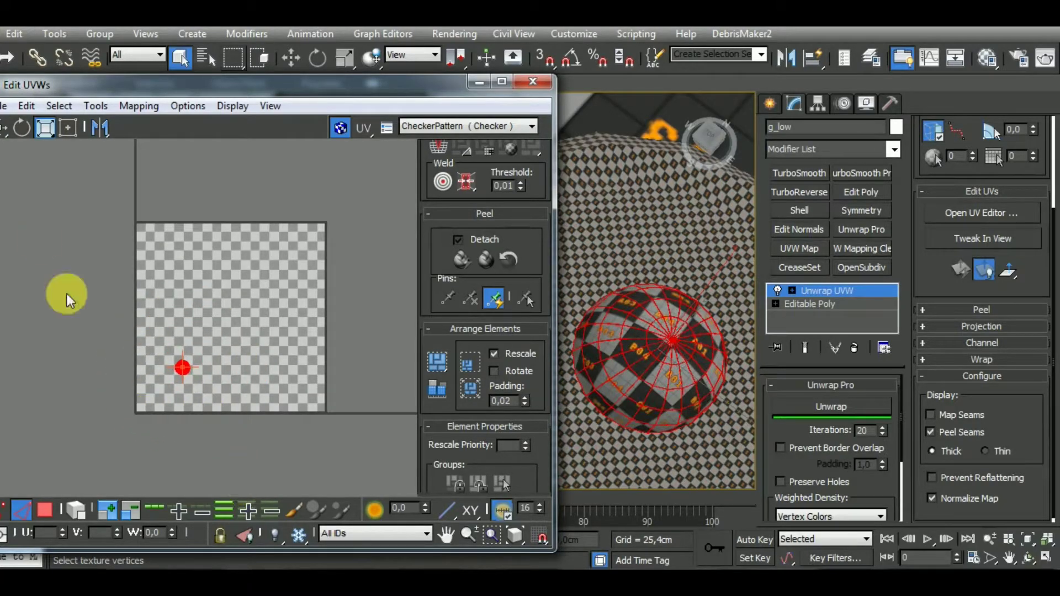
pyautogui.keyDown('alt'); pyautogui.moveTo(630, 442); pyautogui.dragTo(634, 379, button='middle'); pyautogui.keyUp('alt')
pyautogui.scroll(-5, 651, 409)
pyautogui.keyDown('alt'); pyautogui.moveTo(671, 442); pyautogui.dragTo(734, 354, button='middle'); pyautogui.keyUp('alt')
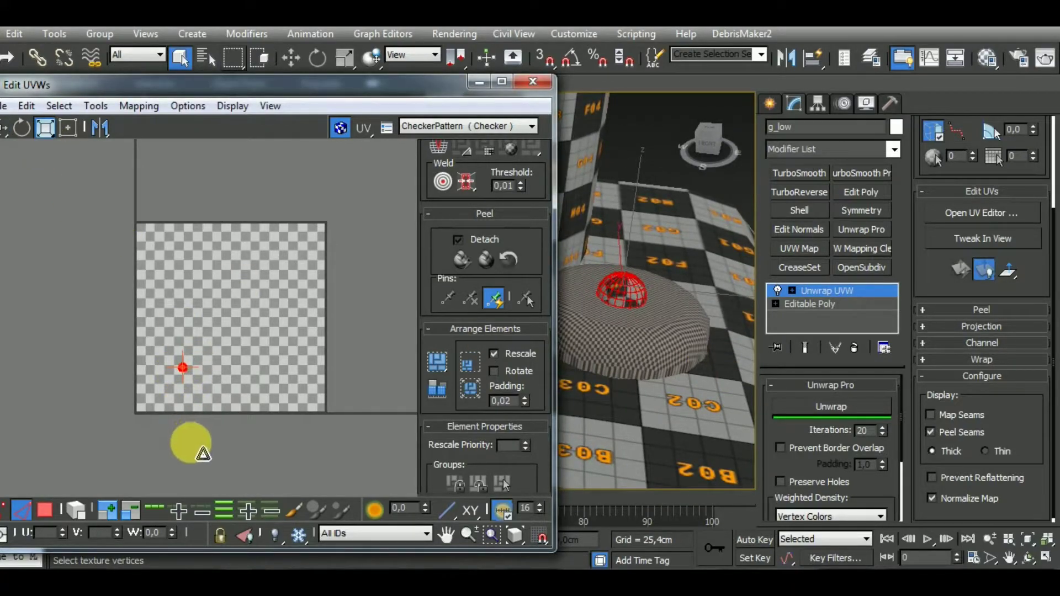
pyautogui.moveTo(192, 383); pyautogui.dragTo(326, 429)
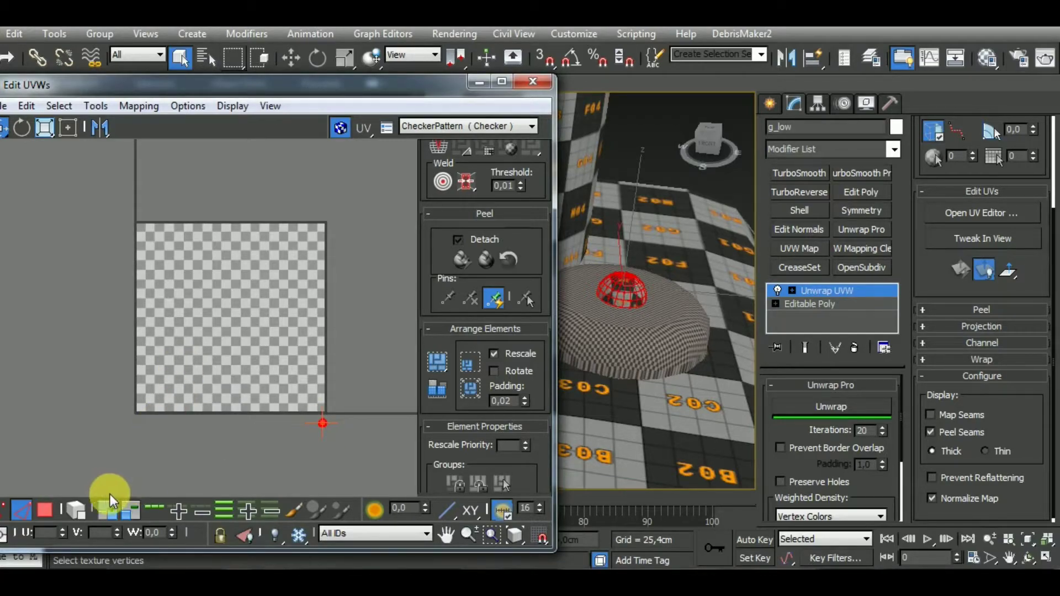
# Finish the dome's unwrap by closing its UV editor and select the round disc beneath the dome.
pyautogui.moveTo(635, 385); pyautogui.dragTo(636, 453, button='middle')
pyautogui.scroll(3, 634, 372)
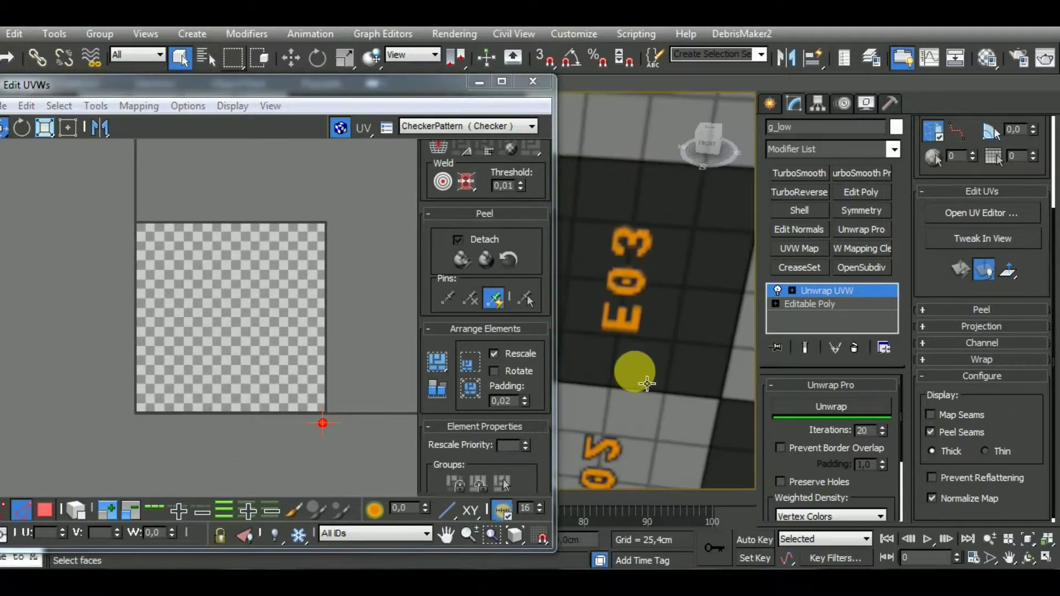
pyautogui.scroll(-3, 630, 371)
pyautogui.click(28, 519)
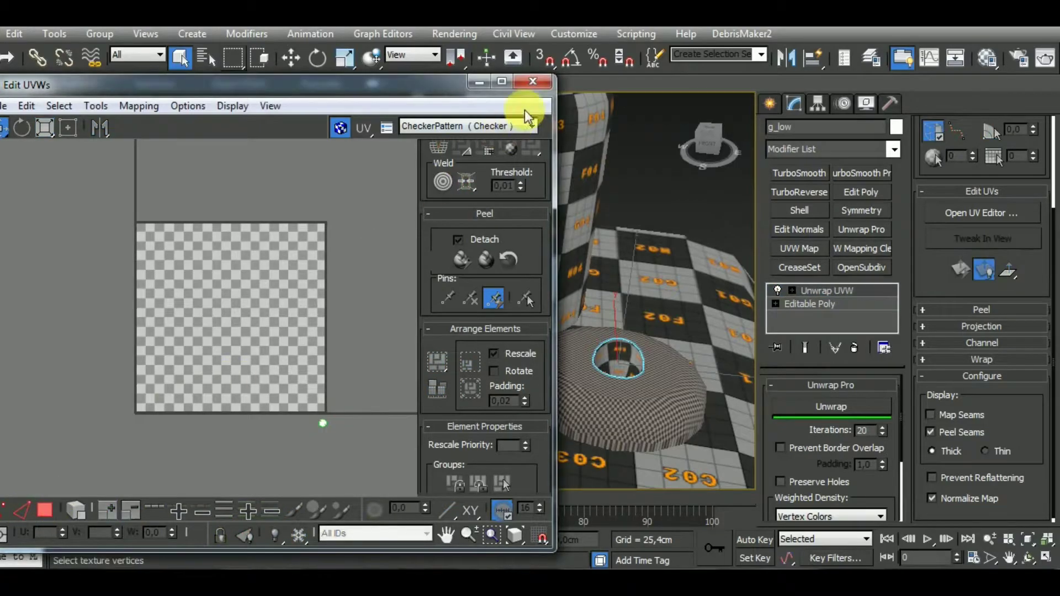
pyautogui.click(532, 82)
pyautogui.hotkey('ctrl', 'e')
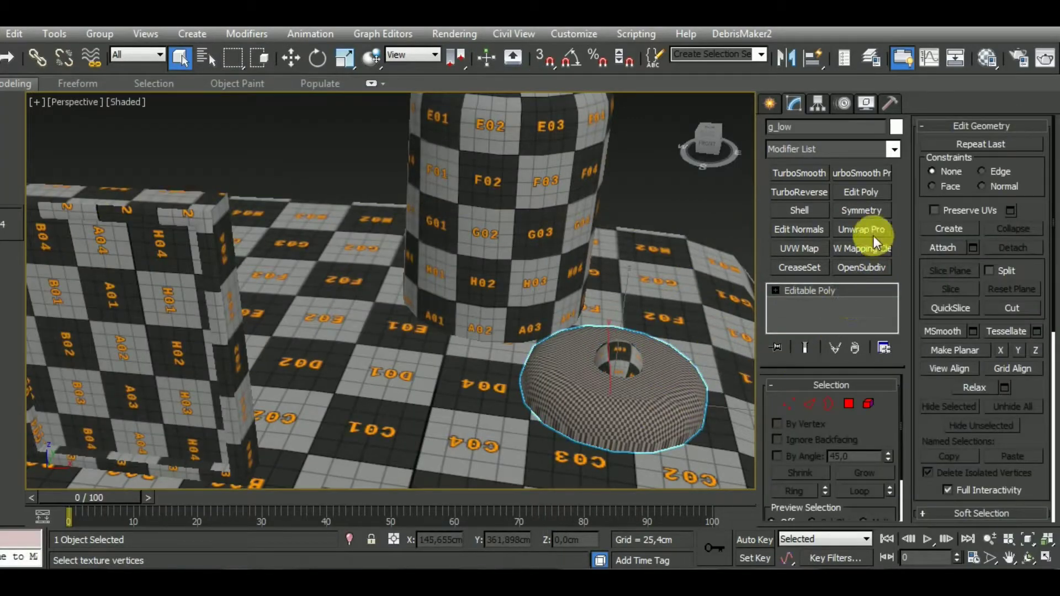
# Add an Unwrap UVW modifier to the disc and open its UV editor.
pyautogui.click(861, 229)
pyautogui.click(975, 221)
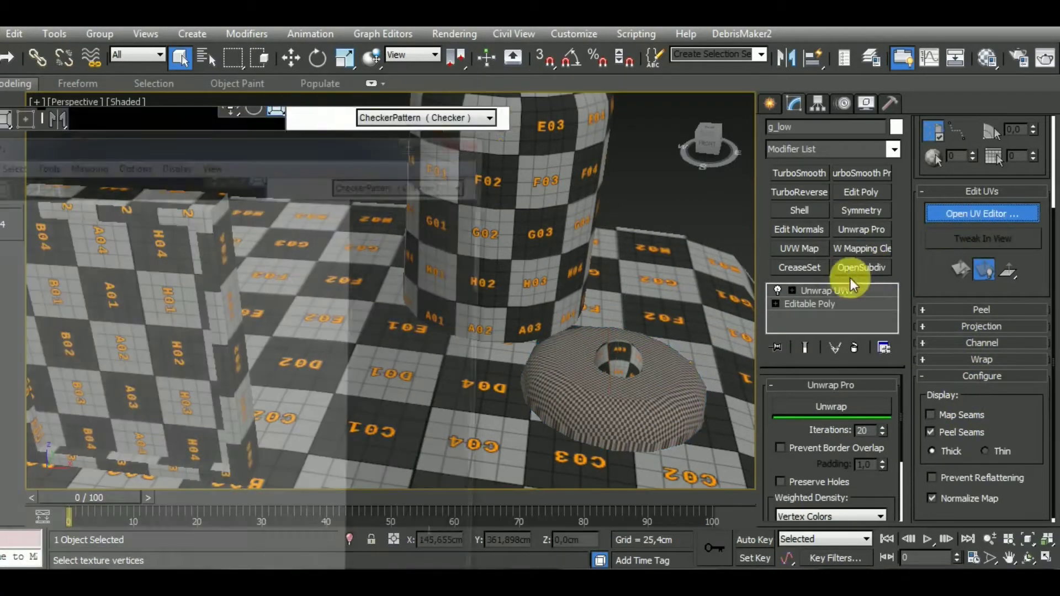
pyautogui.moveTo(640, 389); pyautogui.dragTo(688, 330, button='middle')
pyautogui.scroll(-5, 687, 330)
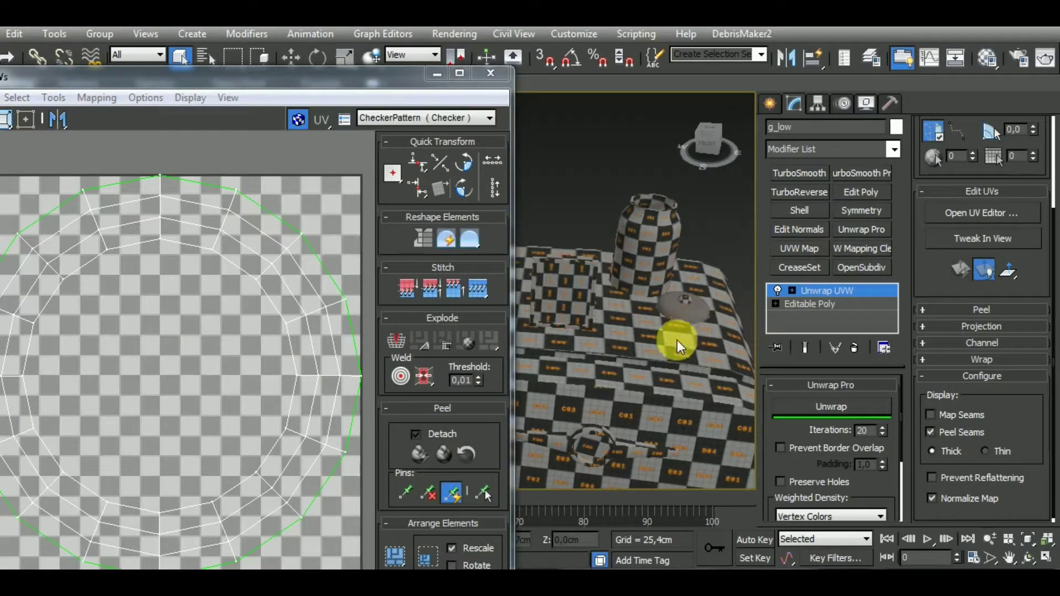
pyautogui.moveTo(359, 78); pyautogui.dragTo(359, 165)
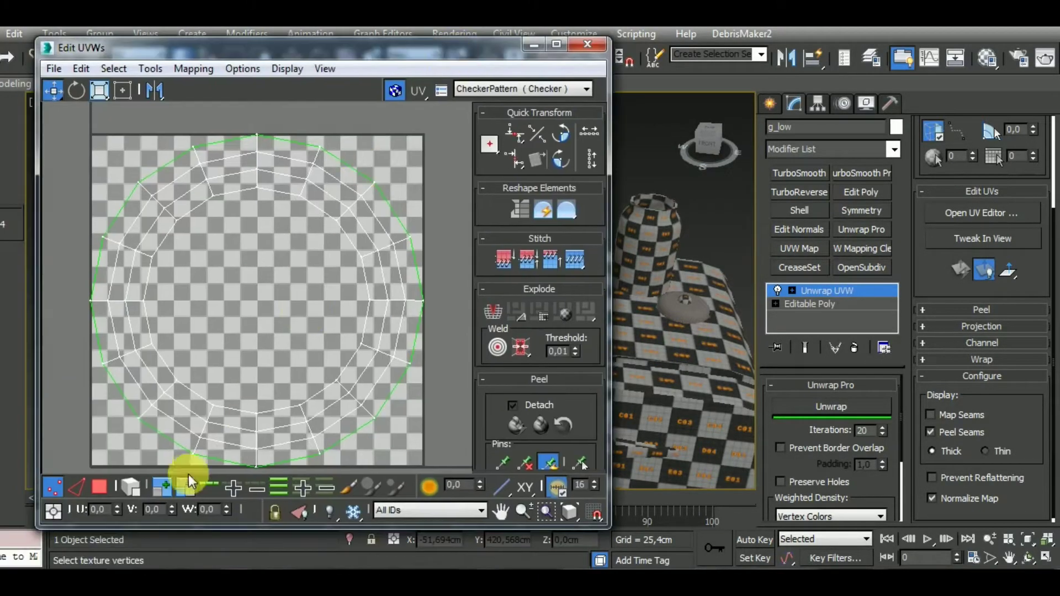
# Flatten-map all faces of the disc and pack the UV shells with rescaling on and 0,02 padding.
pyautogui.click(98, 488)
pyautogui.hotkey('ctrl', 'a')
pyautogui.moveTo(237, 362)
pyautogui.mouseDown(button='middle')
pyautogui.moveTo(241, 377)
pyautogui.moveTo(243, 360)
pyautogui.mouseUp(button='middle')
pyautogui.scroll(-4, 243, 360)
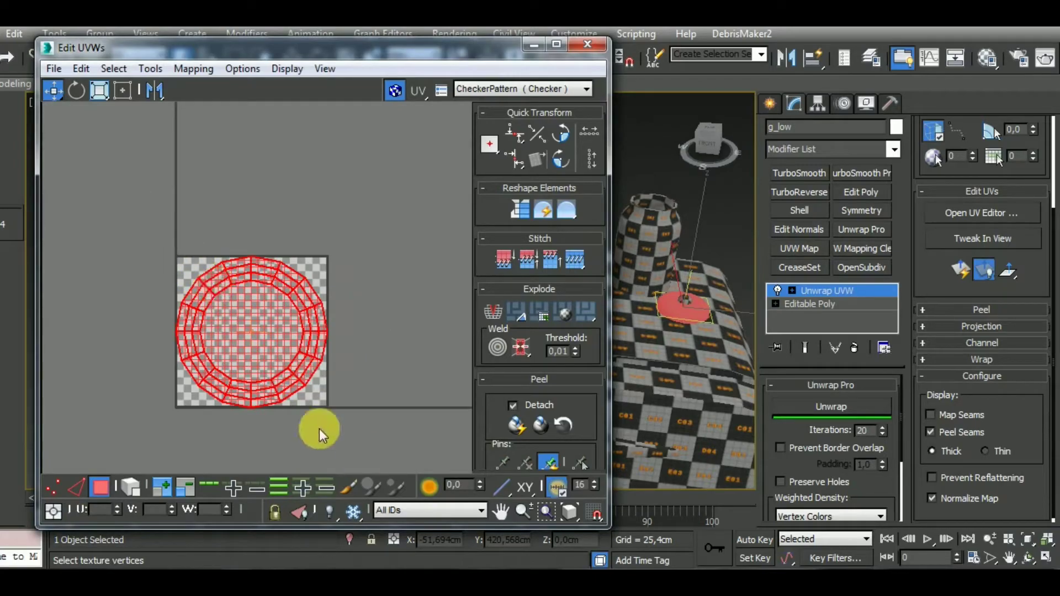
pyautogui.click(190, 73)
pyautogui.click(197, 110)
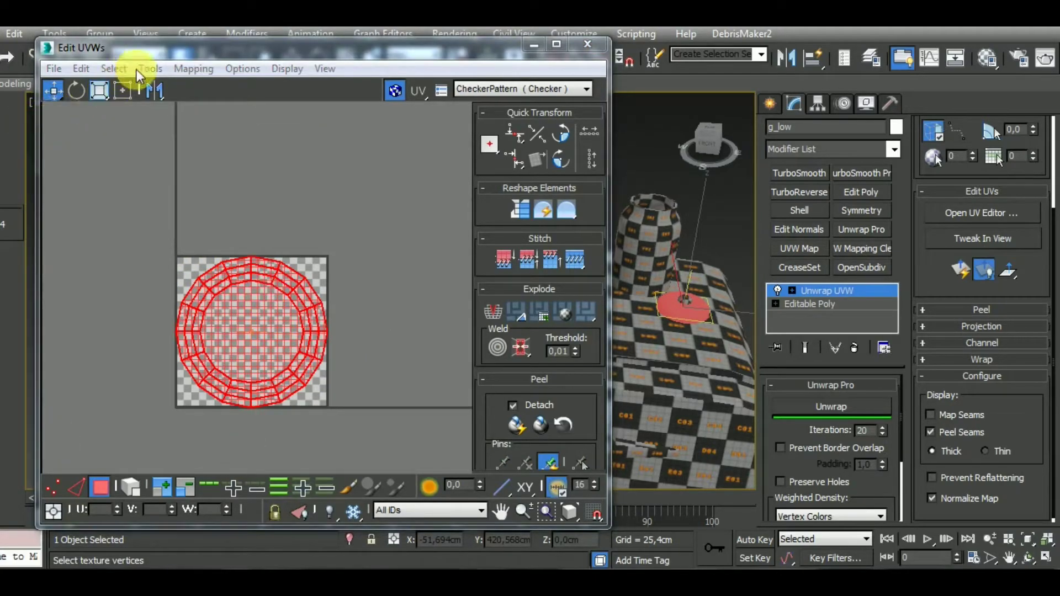
pyautogui.click(131, 110)
pyautogui.click(107, 159)
pyautogui.click(231, 161)
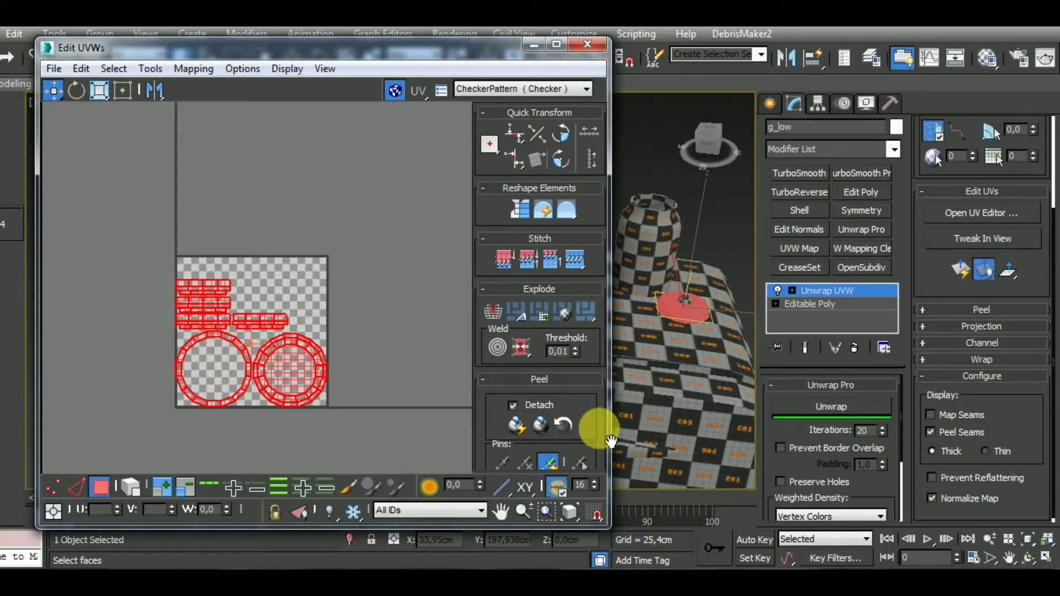
pyautogui.moveTo(610, 440); pyautogui.dragTo(610, 219)
pyautogui.click(492, 305)
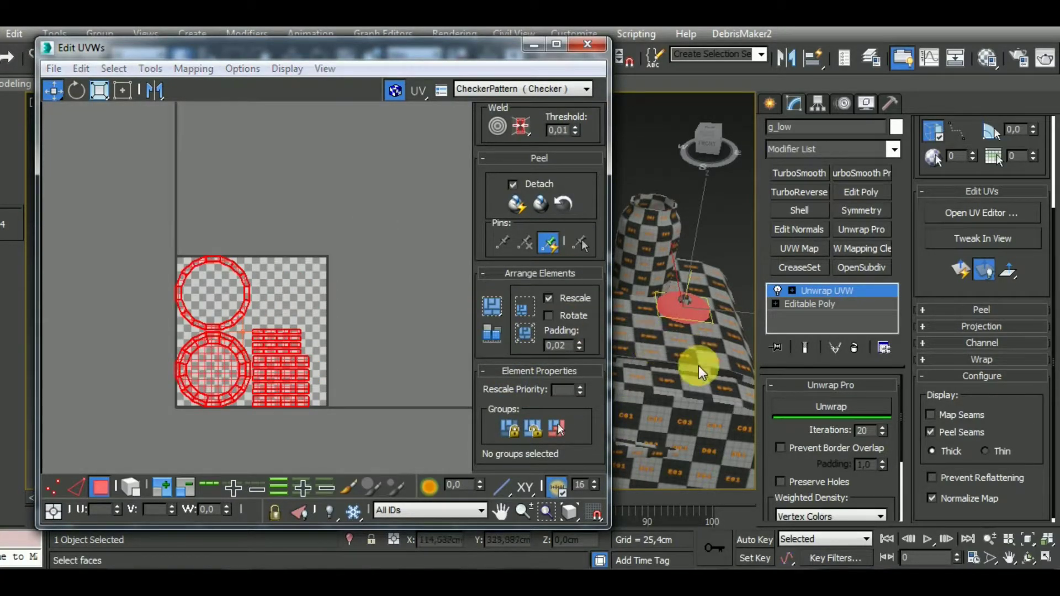
# Isolate the disc in the viewport and select the UV shell of its upper face by element.
pyautogui.scroll(10, 697, 365)
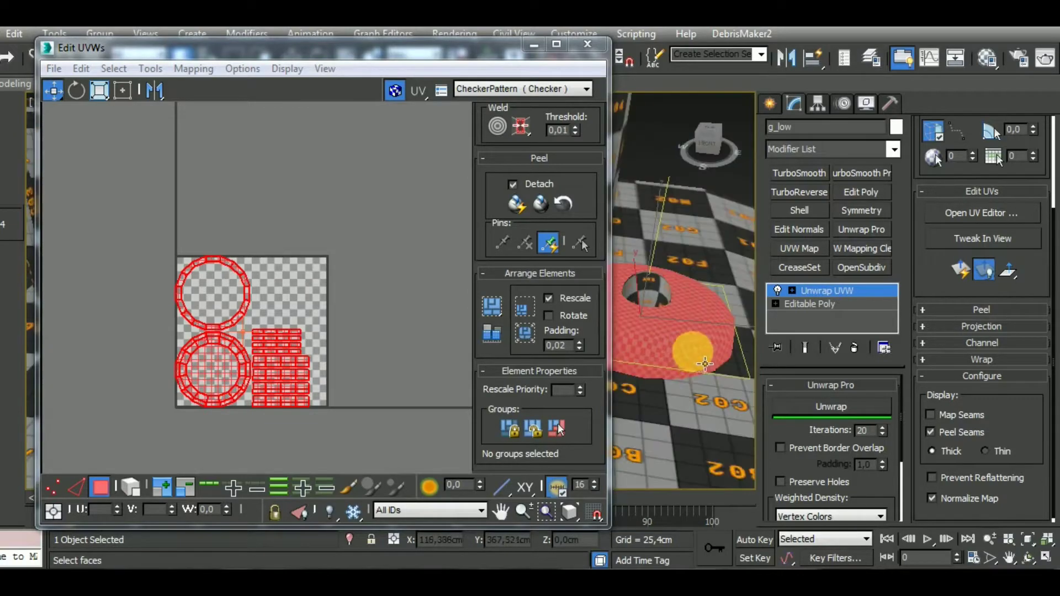
pyautogui.keyDown('alt'); pyautogui.moveTo(704, 373); pyautogui.dragTo(671, 378, button='middle'); pyautogui.keyUp('alt')
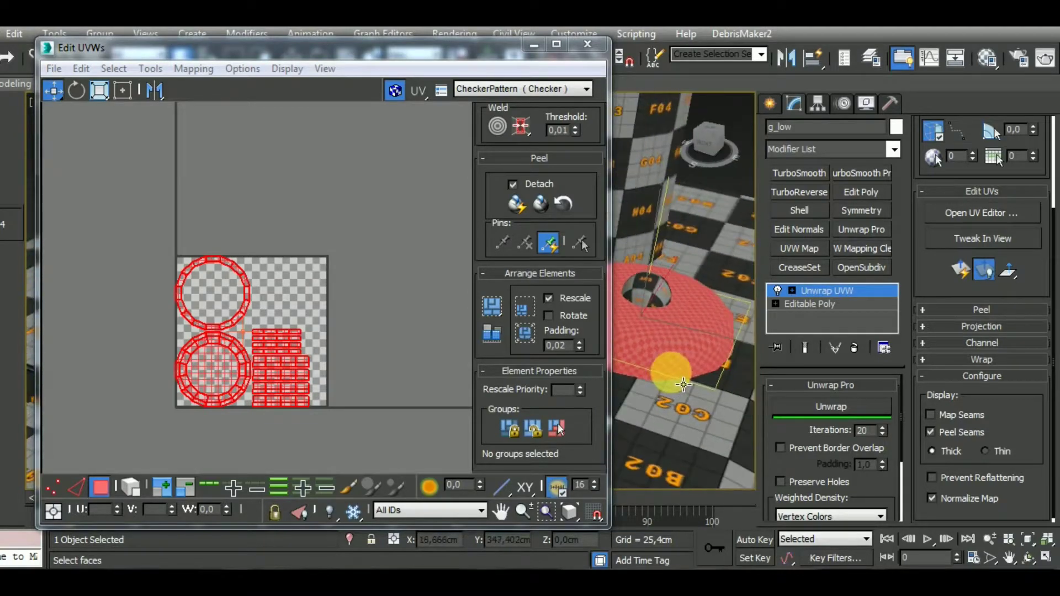
pyautogui.click(350, 540)
pyautogui.keyDown('alt'); pyautogui.moveTo(722, 378); pyautogui.dragTo(696, 423, button='middle'); pyautogui.keyUp('alt')
pyautogui.scroll(2, 665, 380)
pyautogui.click(131, 488)
pyautogui.click(213, 378)
pyautogui.click(670, 388)
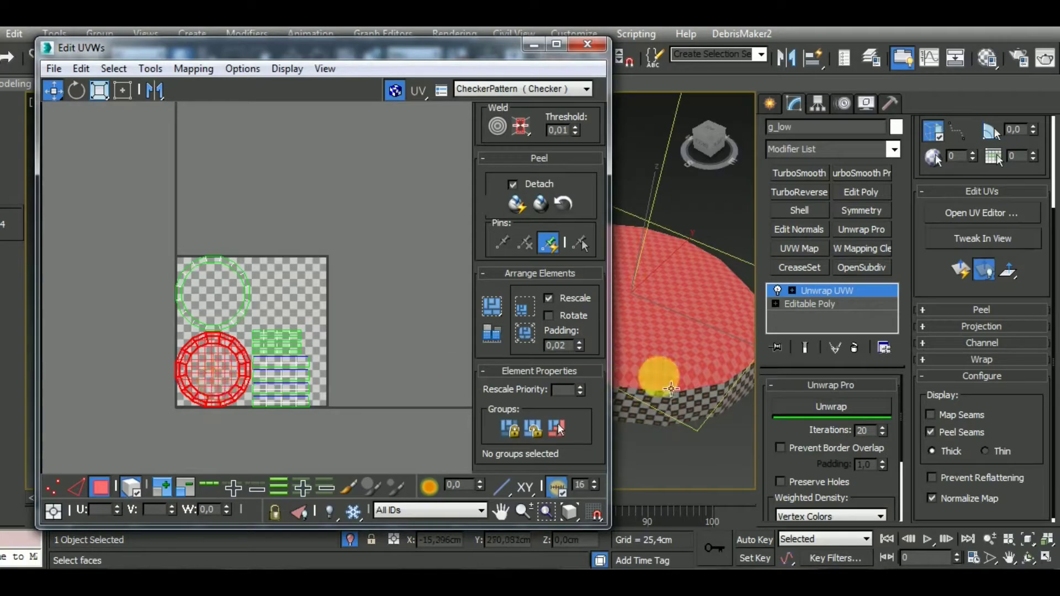
# Stitch the disc's short side strips end to end into one long wide strip and one long narrow strip.
pyautogui.click(76, 487)
pyautogui.scroll(3, 320, 380)
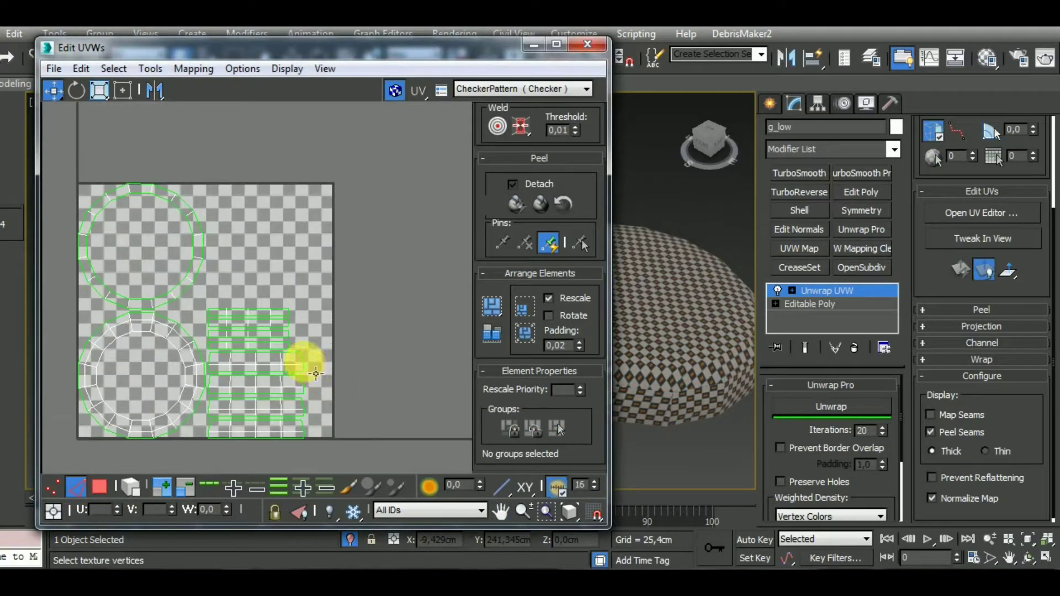
pyautogui.hotkey('shift', 's')
pyautogui.doubleClick(398, 358)
pyautogui.hotkey('shift', 's')
pyautogui.moveTo(358, 395); pyautogui.dragTo(257, 389, button='middle')
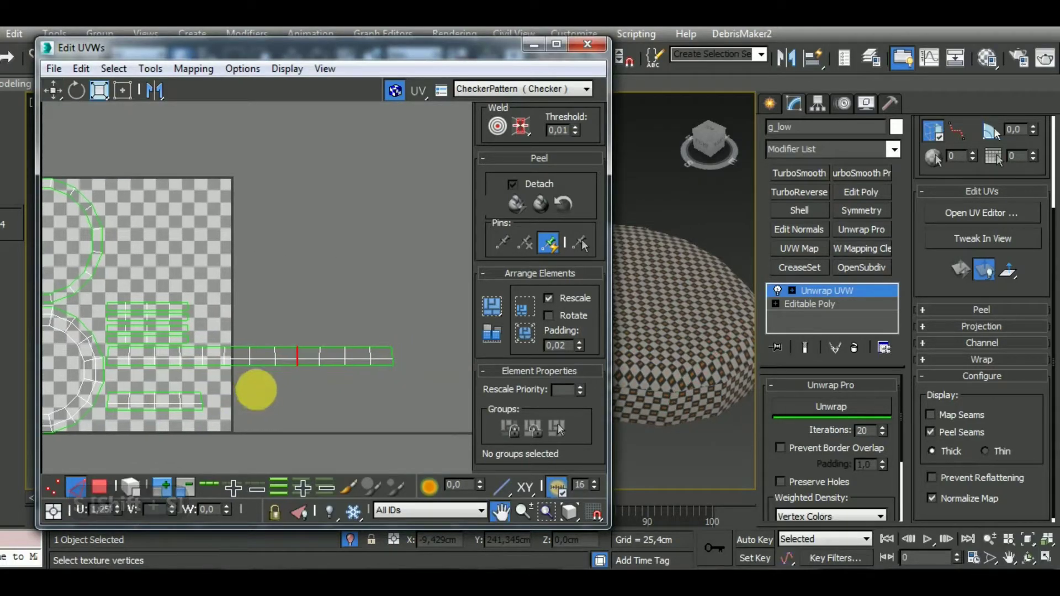
pyautogui.doubleClick(389, 356)
pyautogui.hotkey('shift', 's')
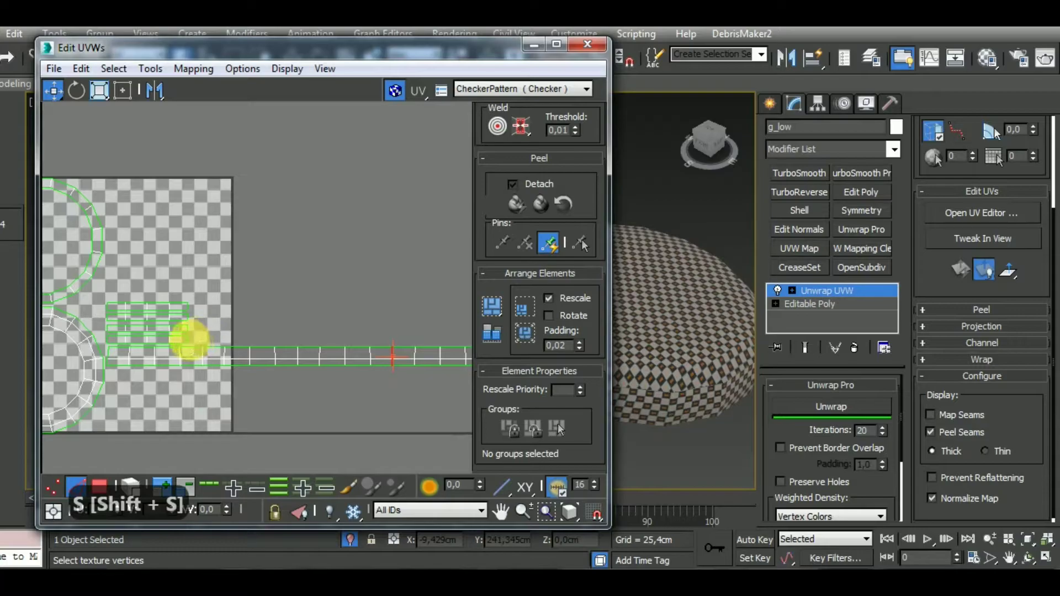
pyautogui.moveTo(280, 351); pyautogui.dragTo(349, 356)
pyautogui.hotkey('shift', 's')
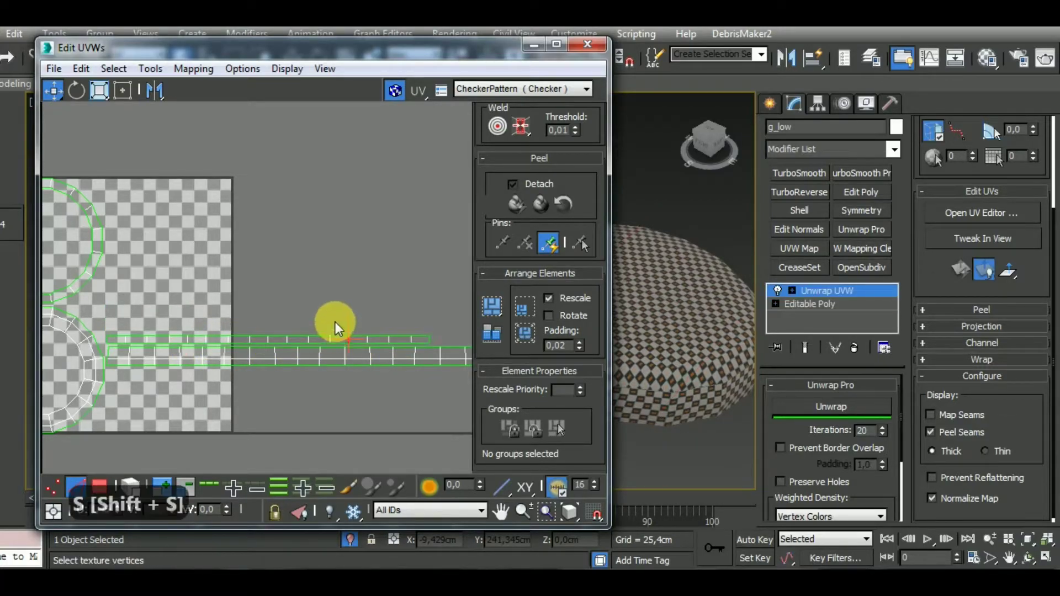
# Select all of the disc's UV edges, relax them with the Unwrap Pro solver and repack the shells.
pyautogui.scroll(-4, 337, 319)
pyautogui.hotkey('ctrl', 'a')
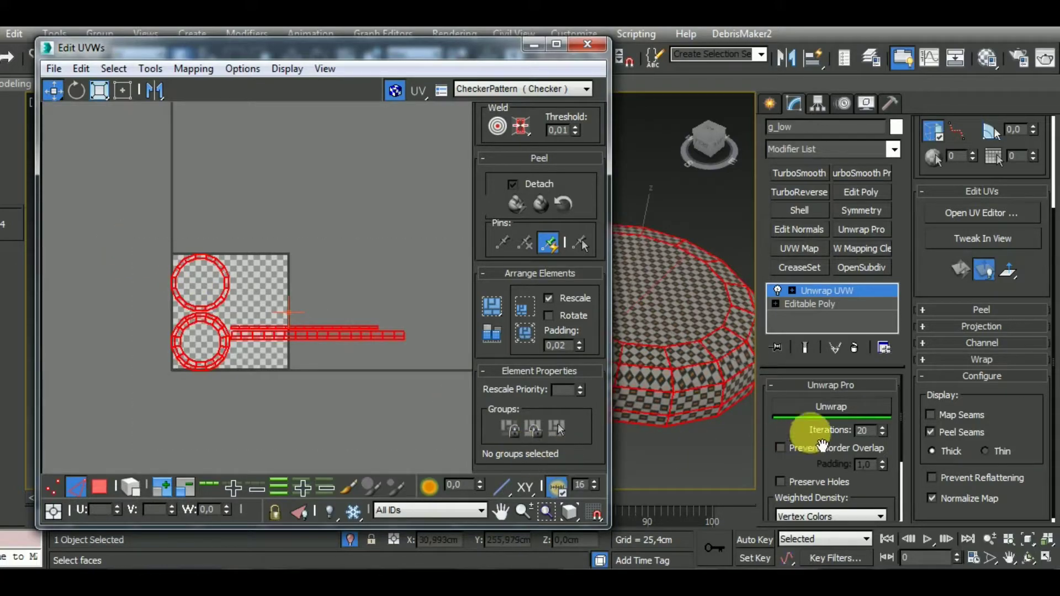
pyautogui.click(850, 405)
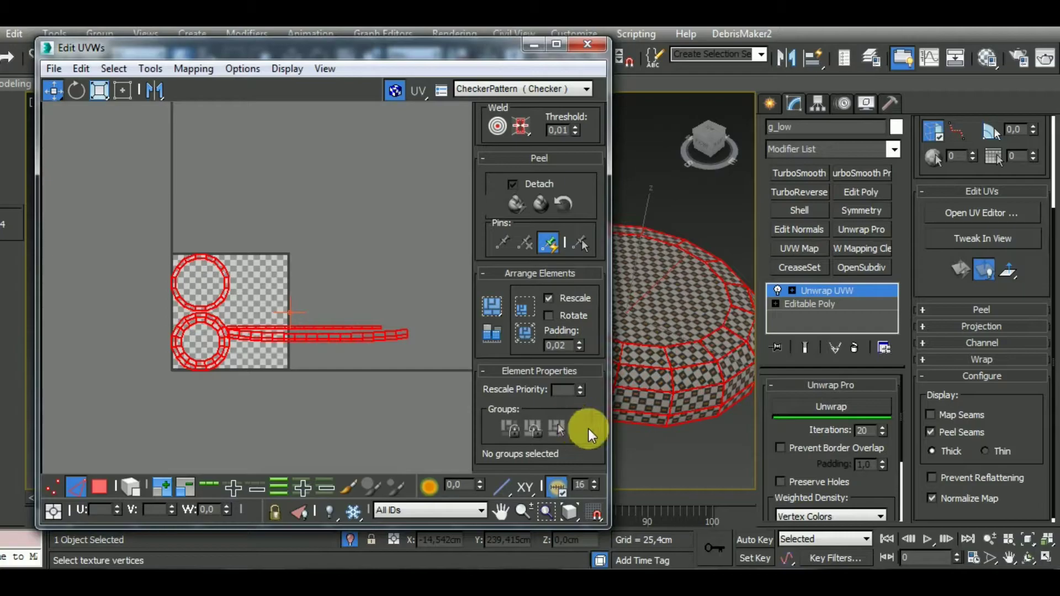
pyautogui.click(494, 322)
# Straighten the disc's curved long side strips in the UV layout, selecting them by element.
pyautogui.click(129, 488)
pyautogui.click(99, 486)
pyautogui.click(253, 424)
pyautogui.click(252, 368)
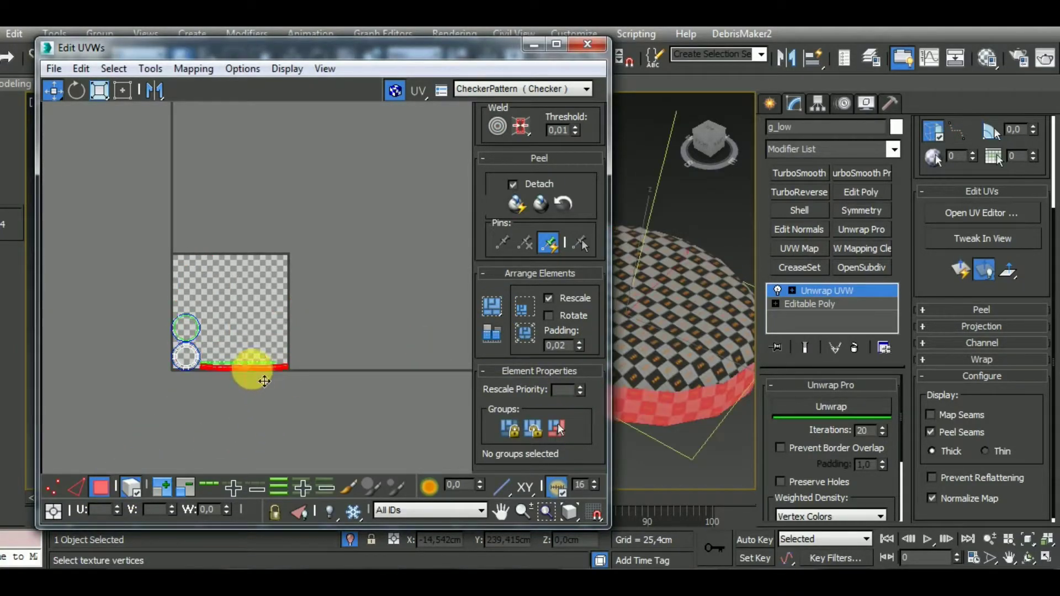
pyautogui.scroll(5, 603, 165)
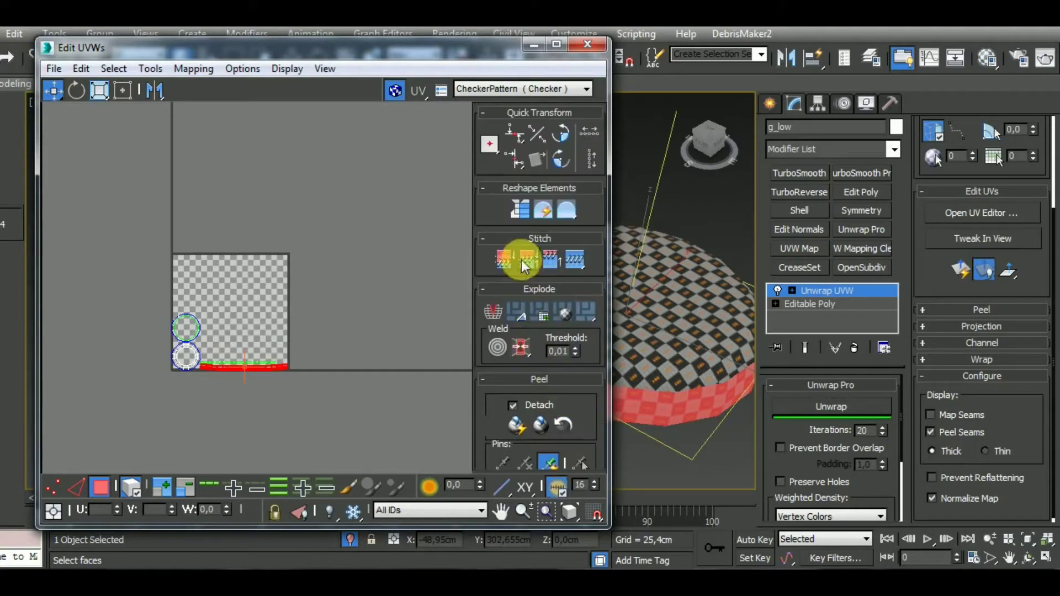
pyautogui.scroll(2, 280, 381)
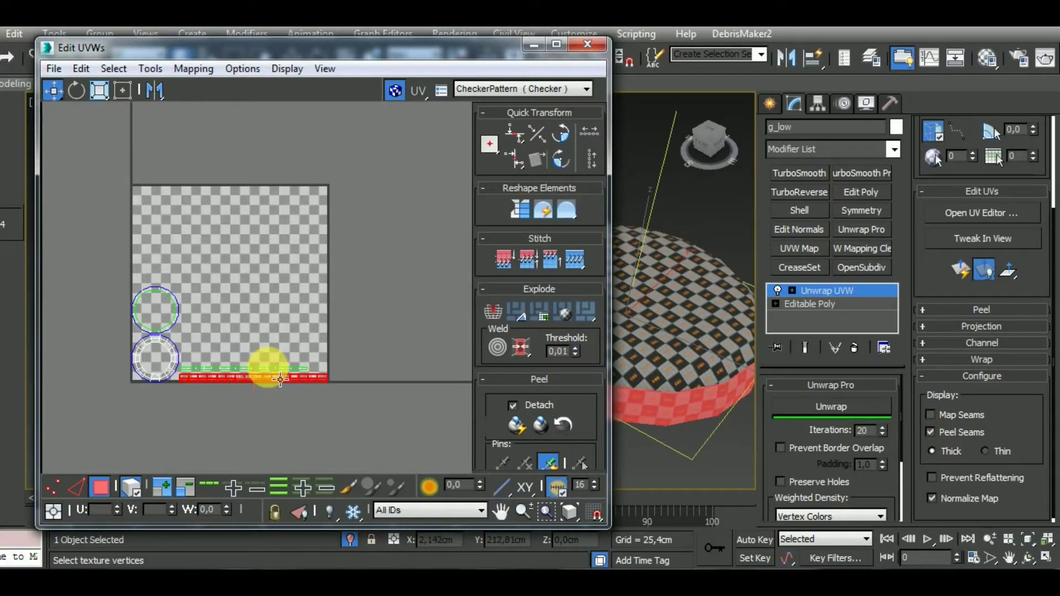
pyautogui.click(222, 367)
# Place the two circular shells side by side above the strips and scale all of the disc's shells down together.
pyautogui.click(179, 354)
pyautogui.moveTo(179, 355); pyautogui.dragTo(279, 345)
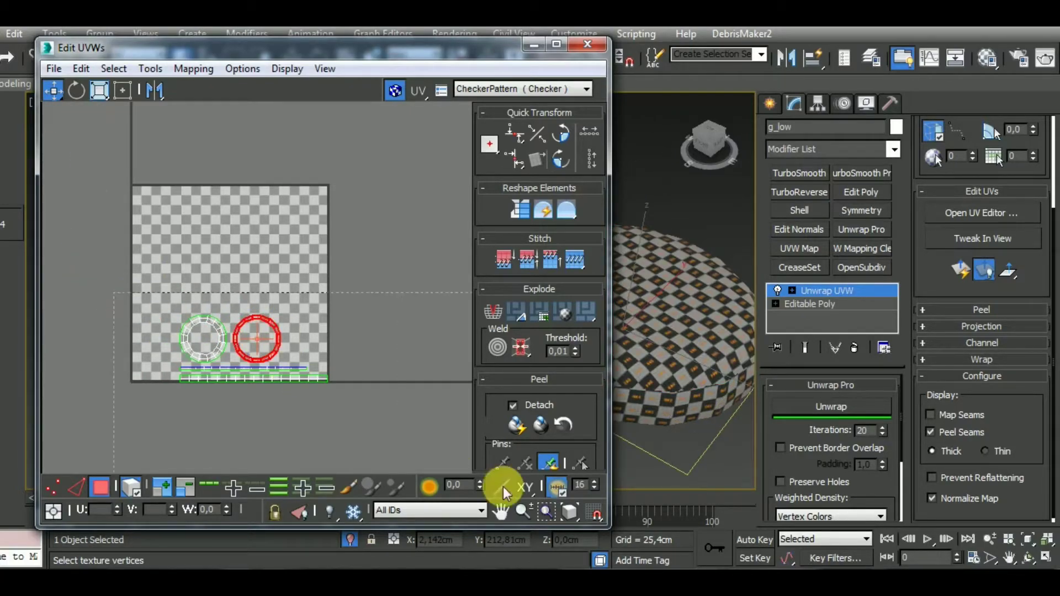
pyautogui.hotkey('ctrl', 'a')
pyautogui.click(99, 90)
pyautogui.moveTo(229, 356); pyautogui.dragTo(270, 455)
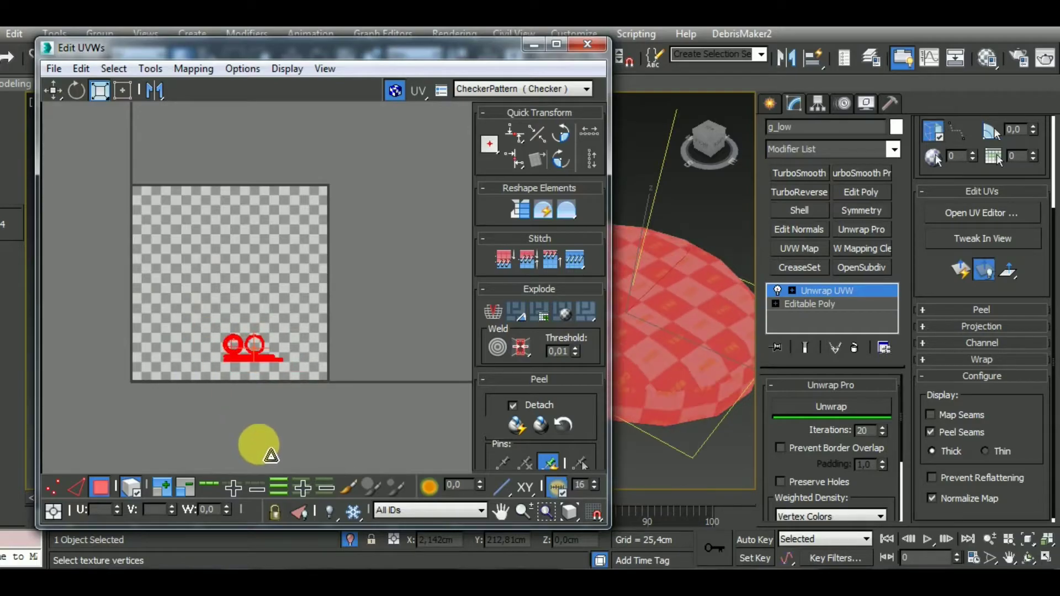
# Show the rest of the model again and scale the disc's UV shells down to match the surrounding checker density.
pyautogui.click(348, 539)
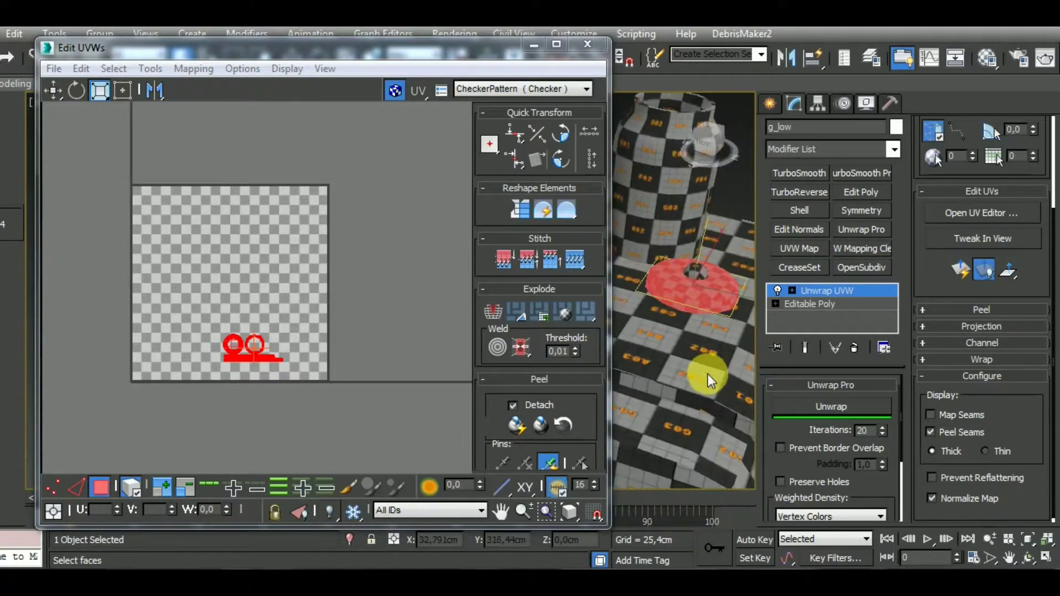
pyautogui.keyDown('alt'); pyautogui.moveTo(650, 407); pyautogui.dragTo(663, 419, button='middle'); pyautogui.keyUp('alt')
pyautogui.click(259, 359)
pyautogui.moveTo(271, 368); pyautogui.dragTo(291, 451)
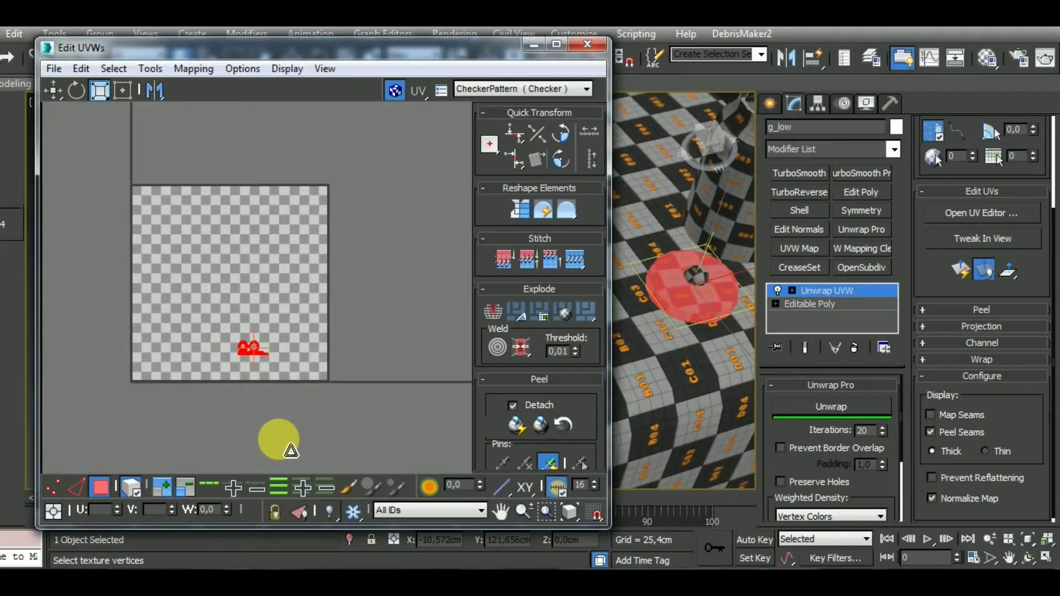
# Move the disc's shells below the UV tile and close the UV editor.
pyautogui.press('w')
pyautogui.moveTo(274, 367); pyautogui.dragTo(300, 420)
pyautogui.click(103, 491)
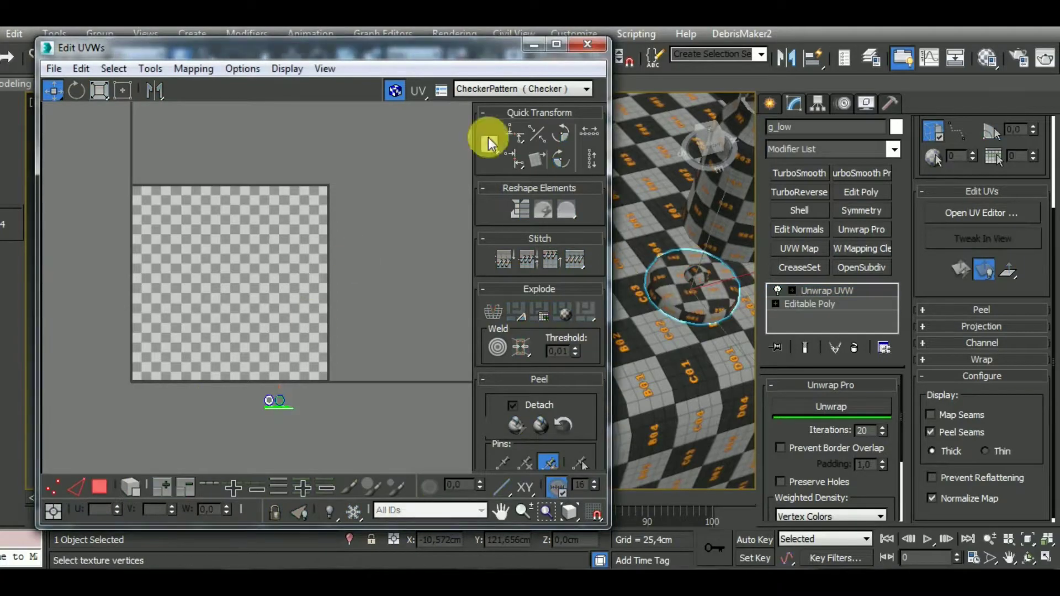
pyautogui.click(587, 44)
# Select the slotted panel h_low at the base of the model, add an unwrap modifier and hide its map seams.
pyautogui.scroll(-5, 547, 304)
pyautogui.keyDown('alt'); pyautogui.moveTo(546, 302); pyautogui.dragTo(528, 361, button='middle'); pyautogui.keyUp('alt')
pyautogui.click(557, 374)
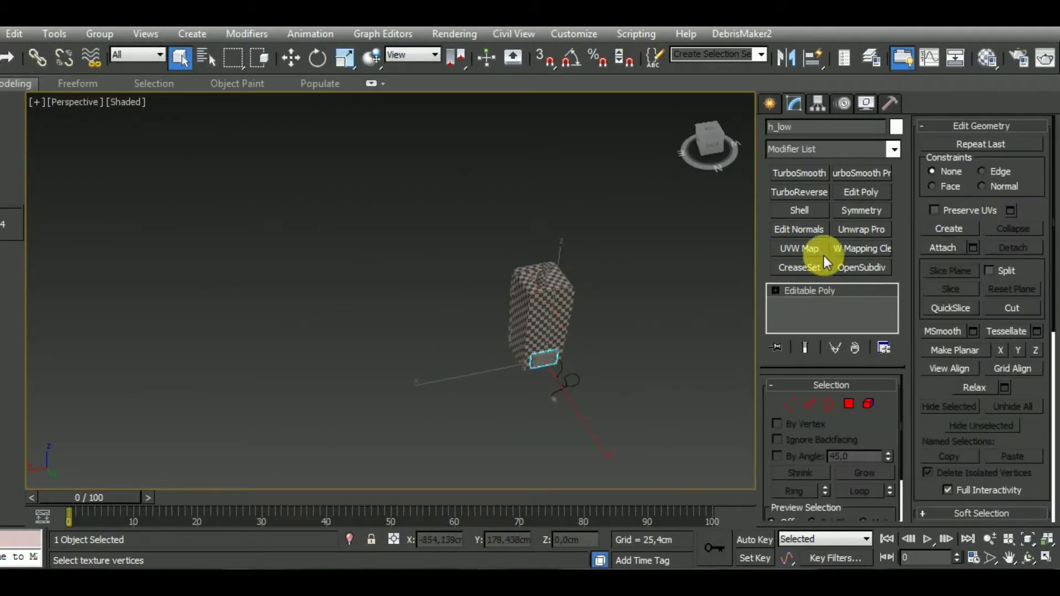
pyautogui.click(864, 235)
pyautogui.scroll(5, 568, 331)
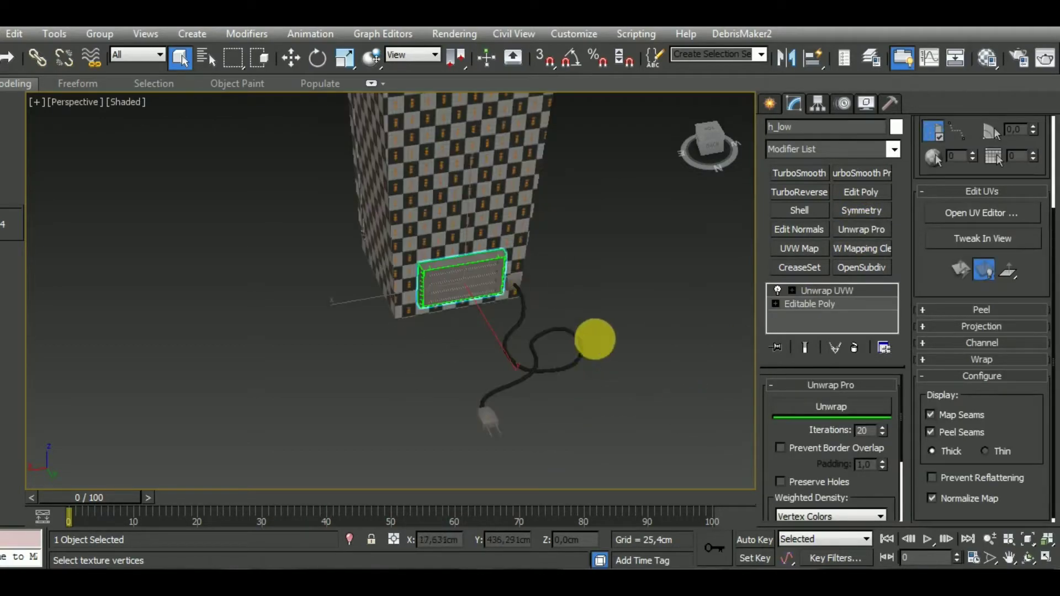
pyautogui.click(932, 414)
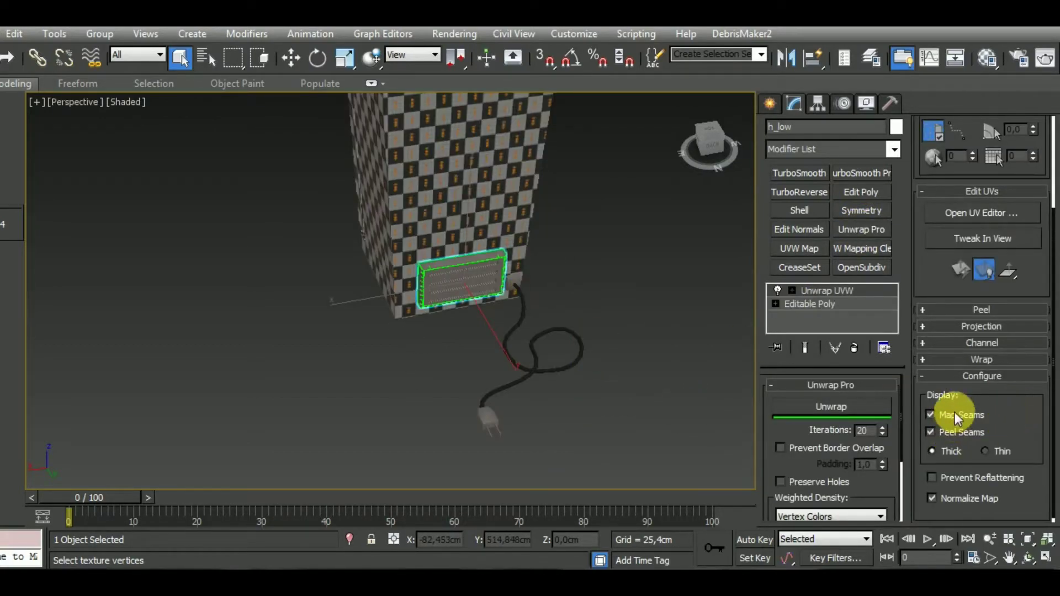
# Open the UV editor for the slotted panel and place its window so both the UV layout and the panel are visible.
pyautogui.click(988, 212)
pyautogui.moveTo(598, 396); pyautogui.dragTo(711, 412, button='middle')
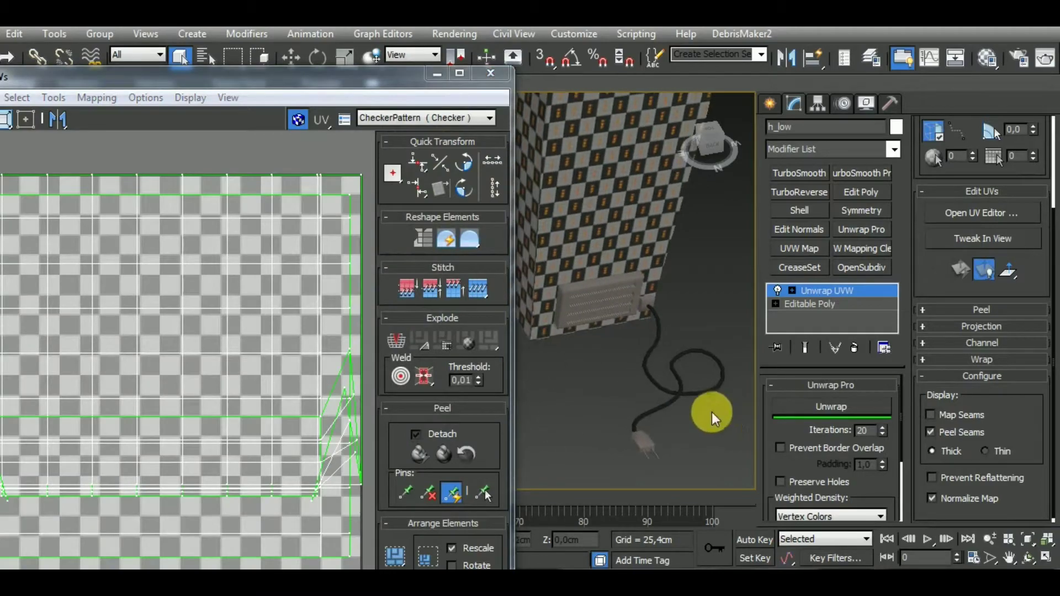
pyautogui.keyDown('alt'); pyautogui.moveTo(630, 394); pyautogui.dragTo(643, 352, button='middle'); pyautogui.keyUp('alt')
pyautogui.click(309, 91)
pyautogui.moveTo(316, 75); pyautogui.dragTo(374, 82)
pyautogui.scroll(-5, 248, 335)
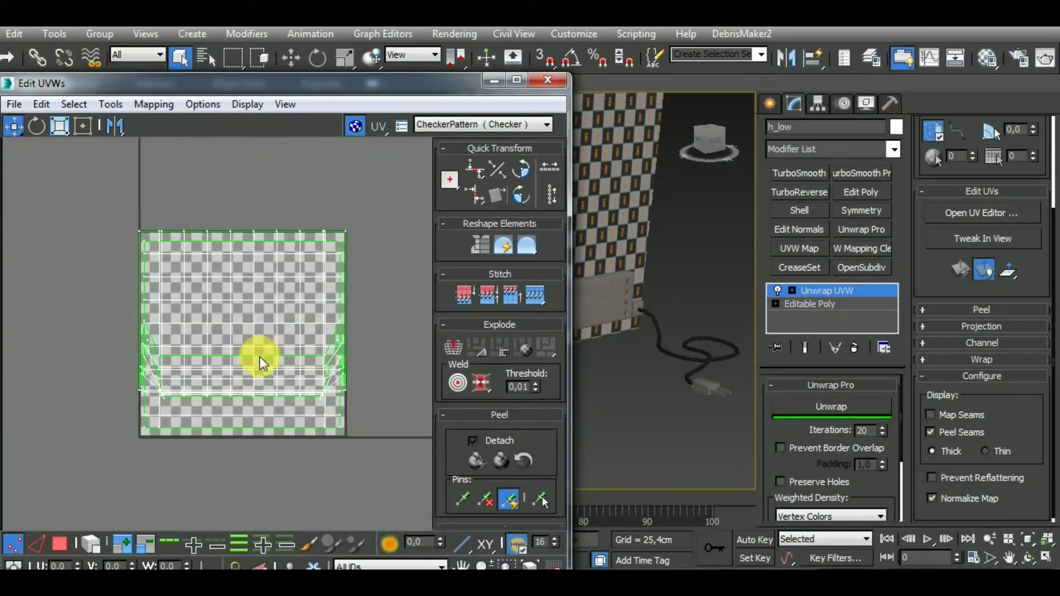
# Select all of the panel's UV polygons and apply Normal Mapping to them.
pyautogui.click(56, 542)
pyautogui.moveTo(339, 476); pyautogui.dragTo(339, 476)
pyautogui.click(153, 103)
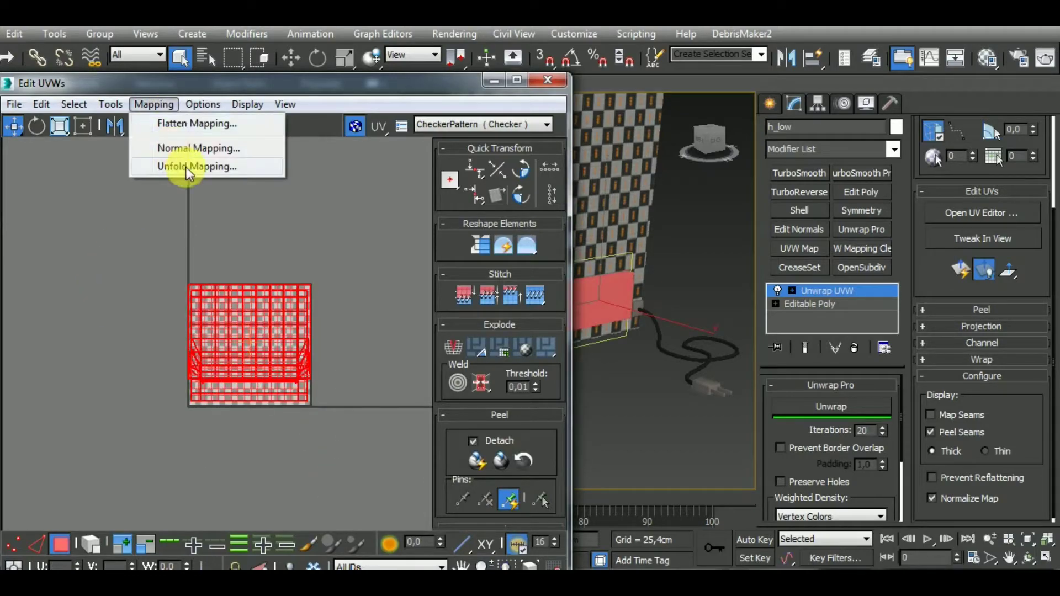
pyautogui.click(182, 146)
pyautogui.click(86, 41)
pyautogui.click(55, 109)
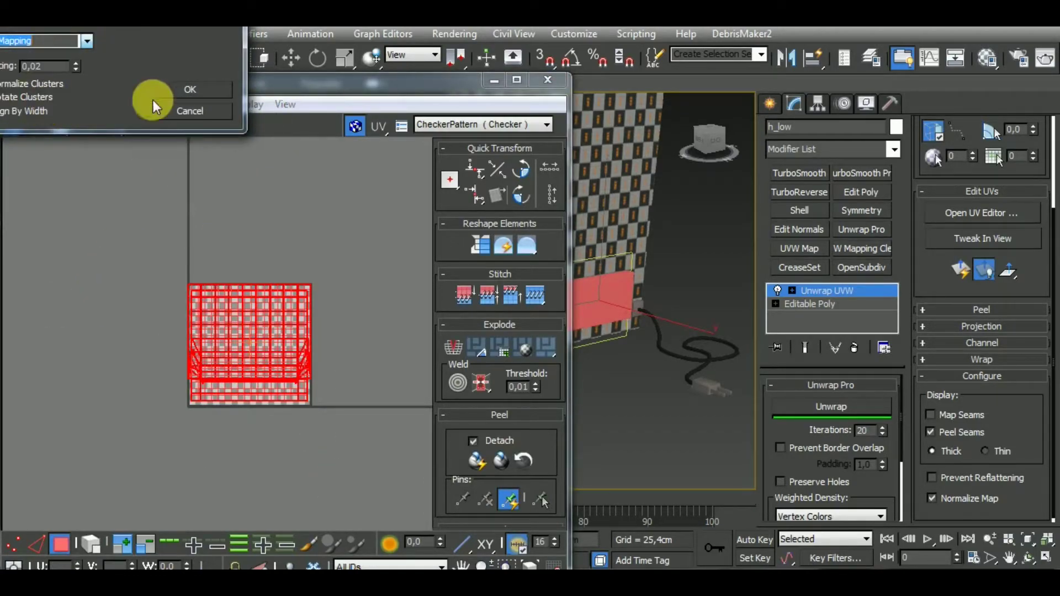
pyautogui.click(205, 91)
# Repack the panel's shells with rescaling enabled and check the checker pattern on the panel.
pyautogui.scroll(-5, 542, 378)
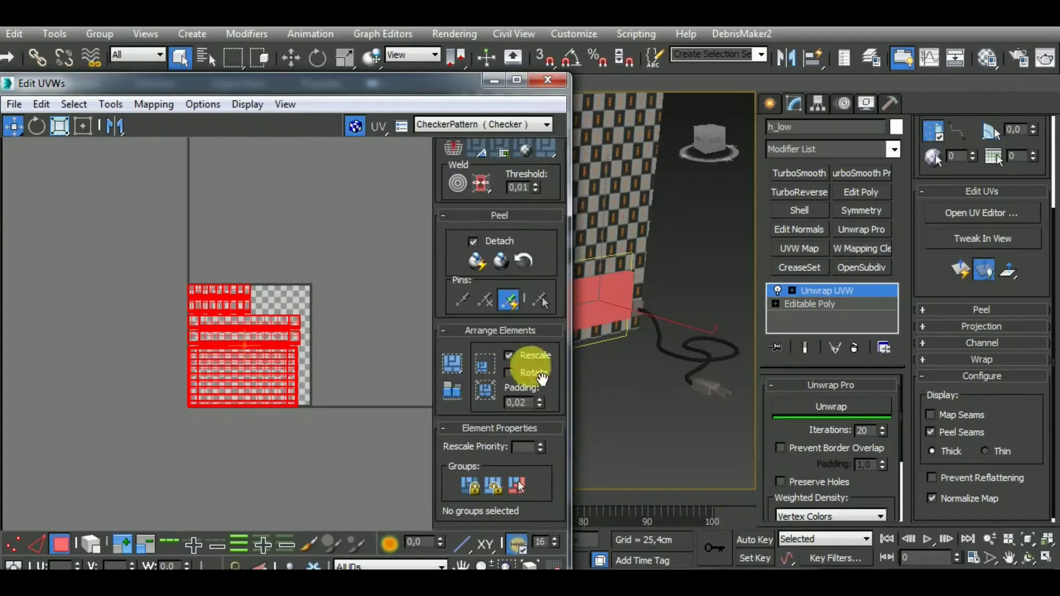
pyautogui.click(453, 365)
pyautogui.moveTo(659, 385); pyautogui.dragTo(712, 414, button='middle')
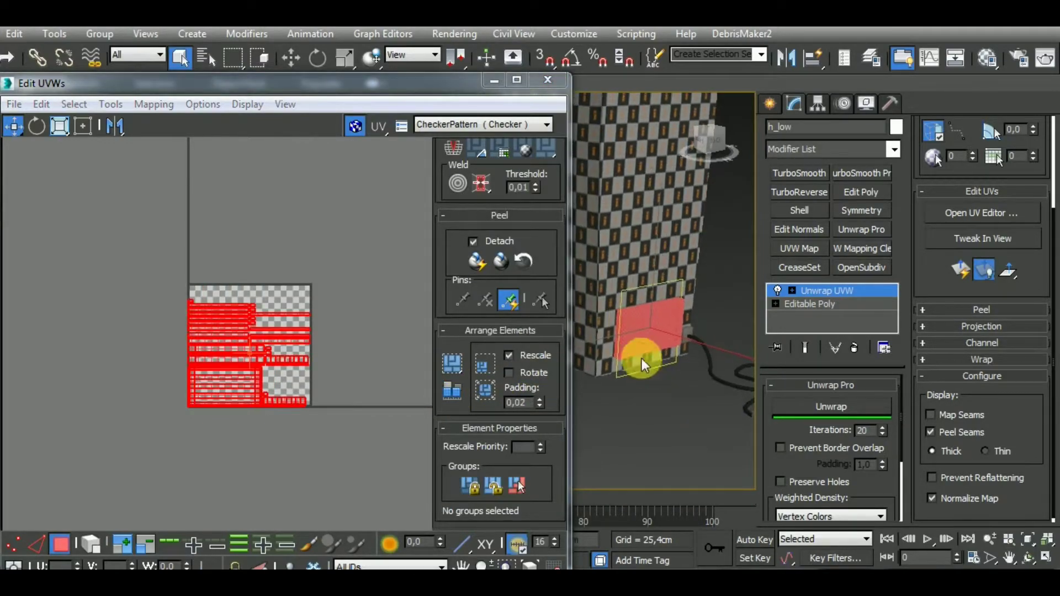
pyautogui.scroll(4, 655, 335)
pyautogui.scroll(2, 667, 351)
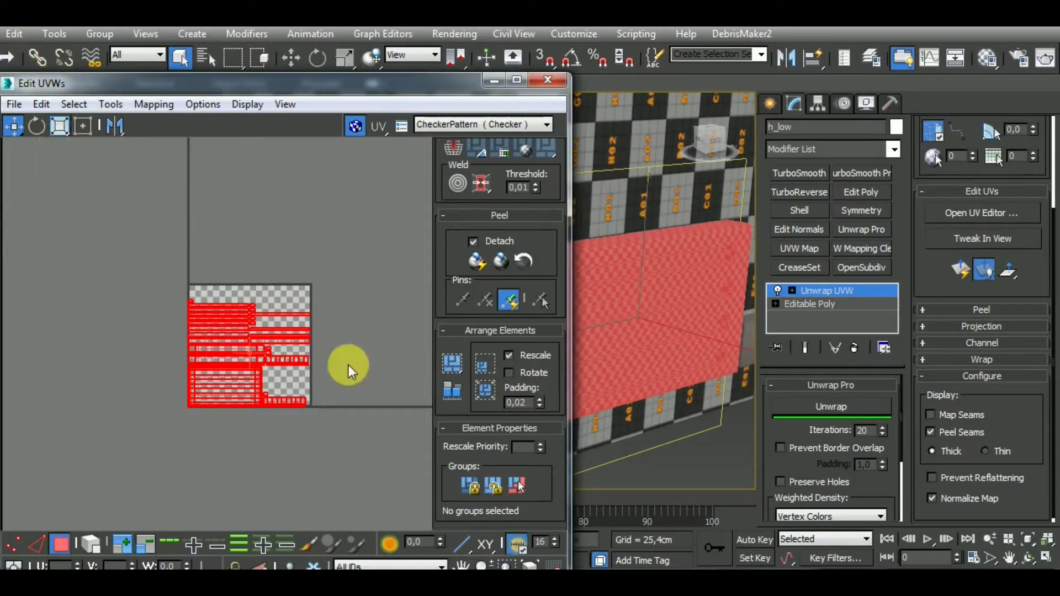
# Examine which parts of the panel the front, ribbed and narrow strip shells belong to, selecting them one by one.
pyautogui.click(90, 544)
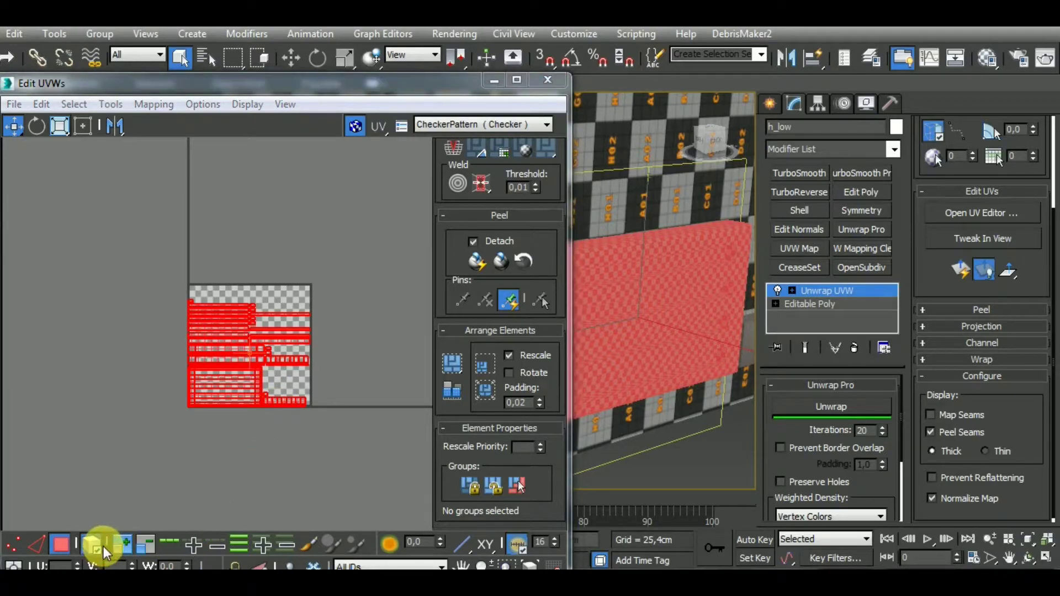
pyautogui.click(229, 420)
pyautogui.click(230, 390)
pyautogui.keyDown('alt'); pyautogui.moveTo(694, 416); pyautogui.dragTo(717, 422, button='middle'); pyautogui.keyUp('alt')
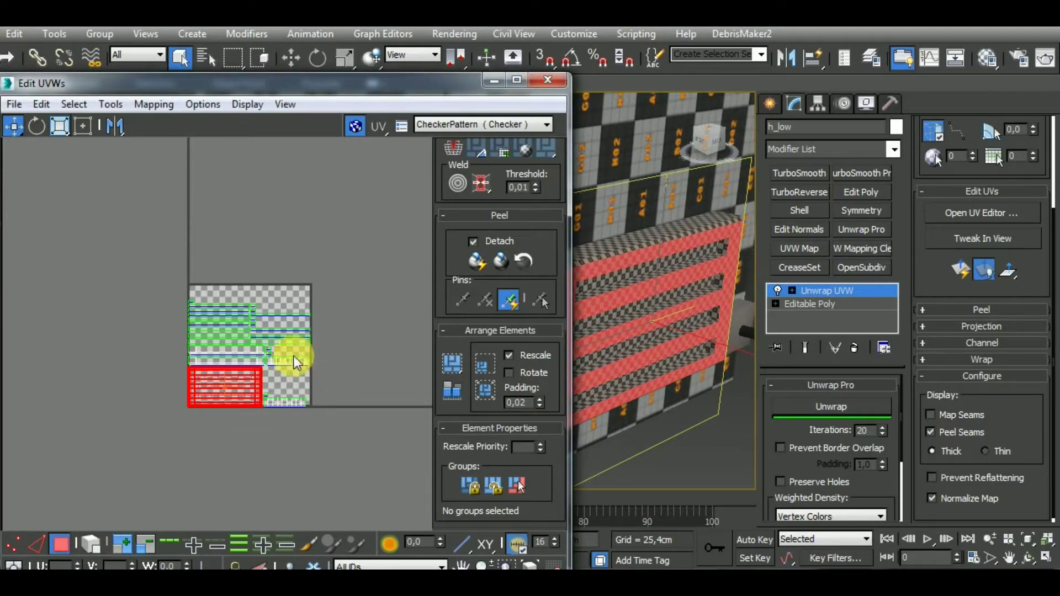
pyautogui.click(304, 371)
pyautogui.click(90, 543)
pyautogui.click(307, 405)
pyautogui.keyDown('alt'); pyautogui.moveTo(710, 350); pyautogui.dragTo(676, 411, button='middle'); pyautogui.keyUp('alt')
pyautogui.scroll(2, 236, 323)
pyautogui.click(235, 320)
pyautogui.keyDown('alt'); pyautogui.moveTo(721, 324); pyautogui.dragTo(712, 276, button='middle'); pyautogui.keyUp('alt')
pyautogui.scroll(2, 248, 307)
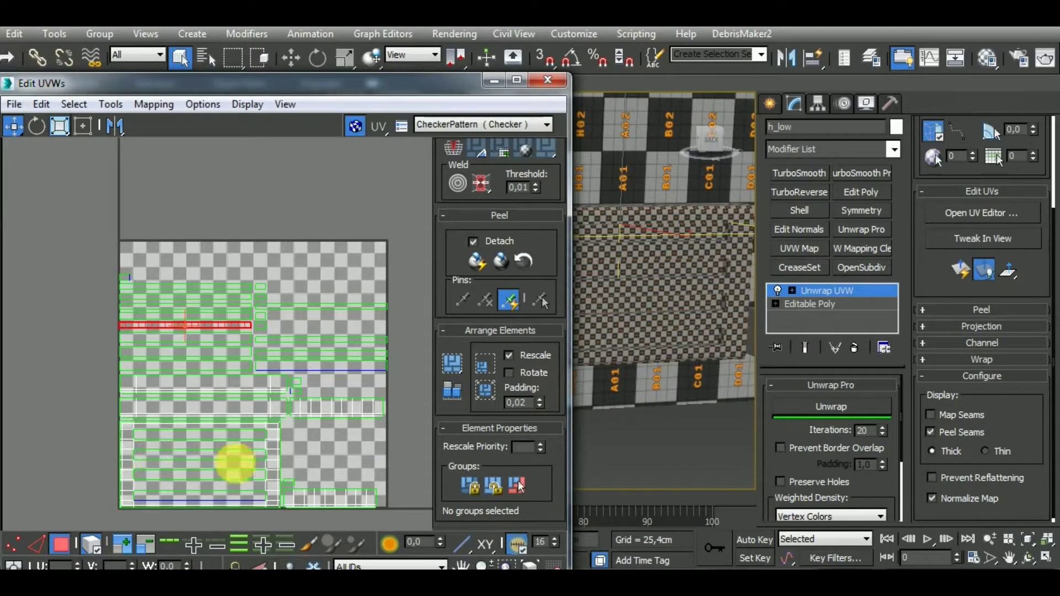
pyautogui.scroll(-3, 244, 445)
pyautogui.scroll(2, 260, 426)
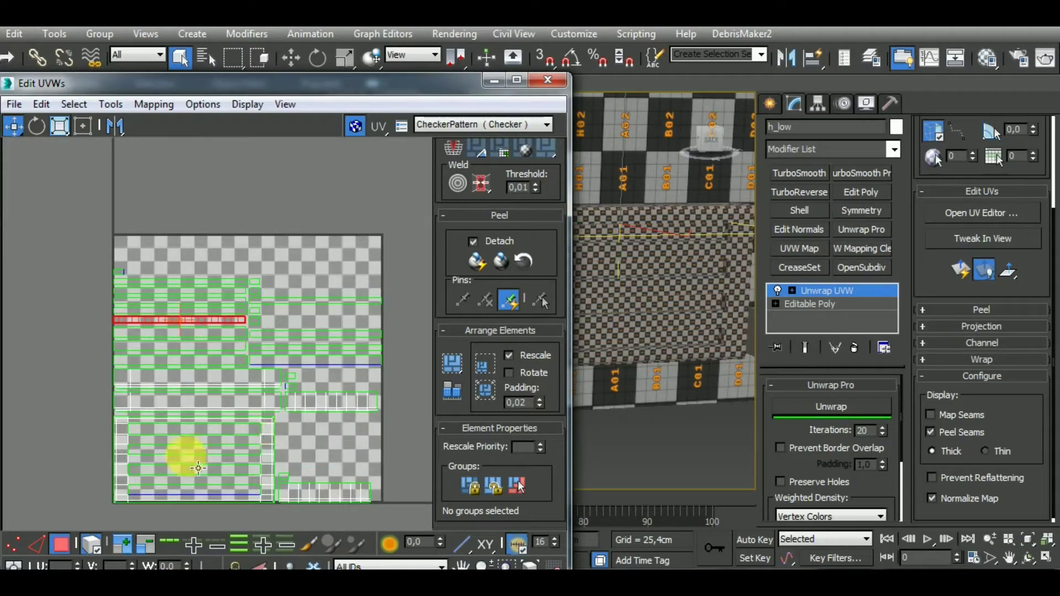
# Stitch the end edges of a long narrow slot strip in the middle of the layout to its adjoining pieces.
pyautogui.click(34, 543)
pyautogui.scroll(3, 249, 371)
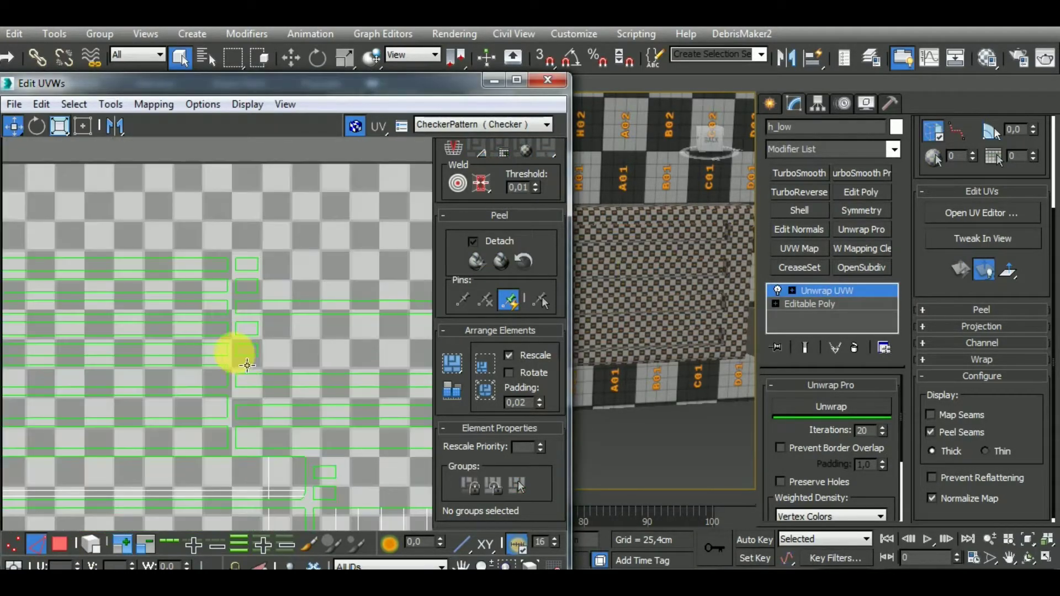
pyautogui.click(228, 351)
pyautogui.hotkey('shift', 's')
pyautogui.click(250, 350)
pyautogui.hotkey('shift', 's')
pyautogui.moveTo(295, 368); pyautogui.dragTo(266, 367, button='middle')
pyautogui.scroll(-3, 271, 367)
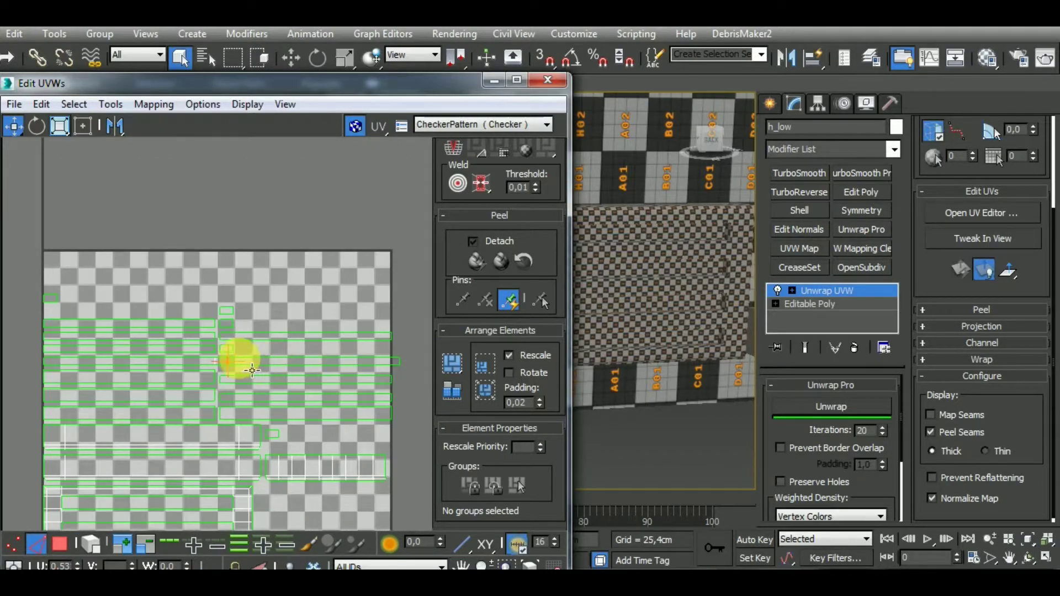
# Stitch the slot strips and small end pieces in the upper rows into longer continuous strips.
pyautogui.scroll(3, 238, 349)
pyautogui.hotkey('shift', 's')
pyautogui.hotkey('shift', 's')
pyautogui.hotkey('shift', 's')
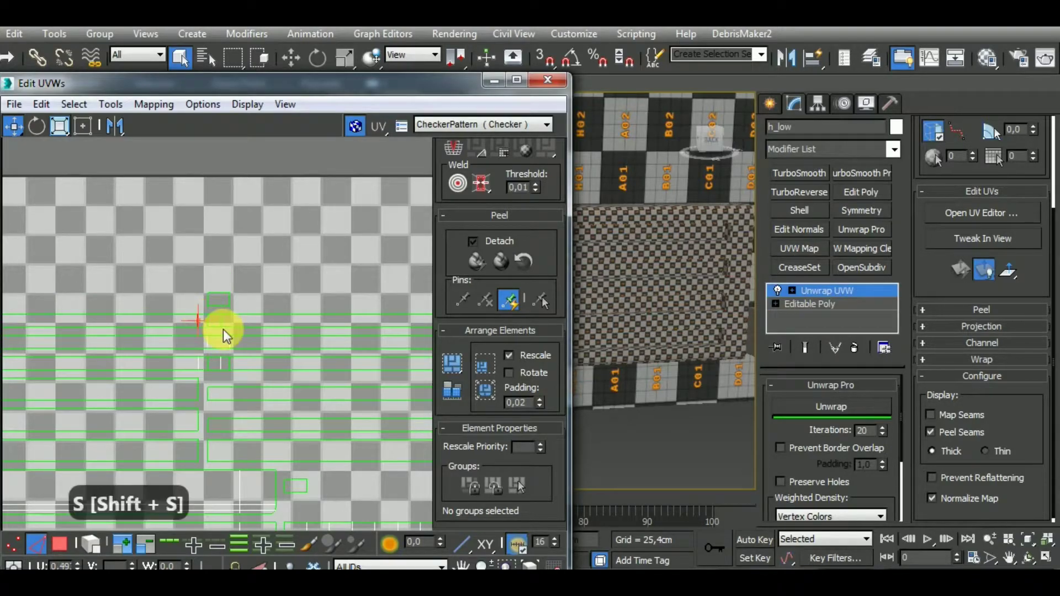
pyautogui.hotkey('shift', 's')
pyautogui.hotkey('shift', 's')
pyautogui.hotkey('shift', 's')
pyautogui.scroll(-2, 250, 343)
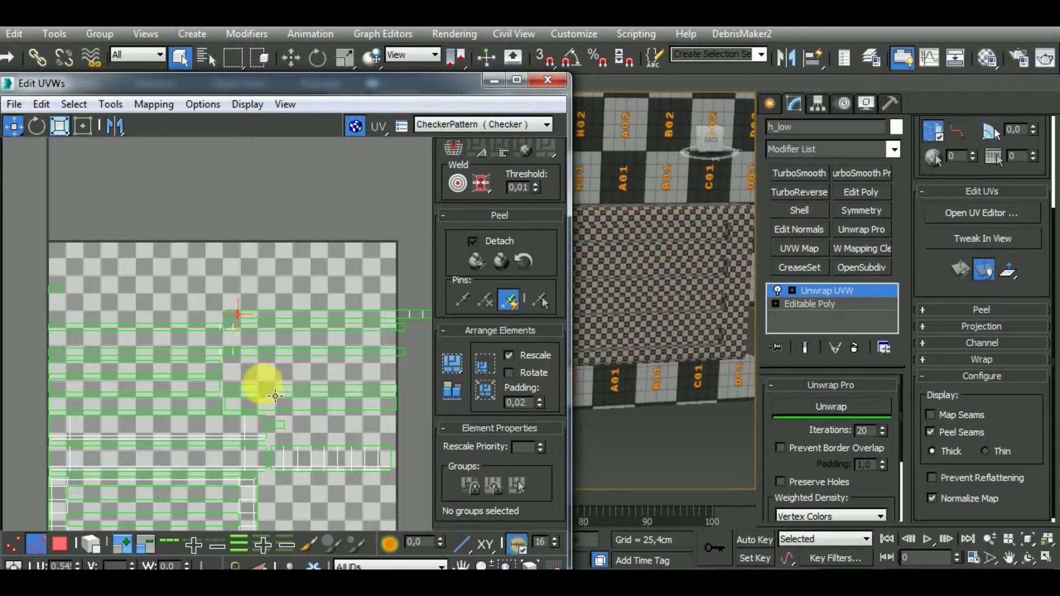
# Stitch the small end piece at the tile's upper left edge and another middle-row piece to their matching long strips.
pyautogui.scroll(-3, 293, 435)
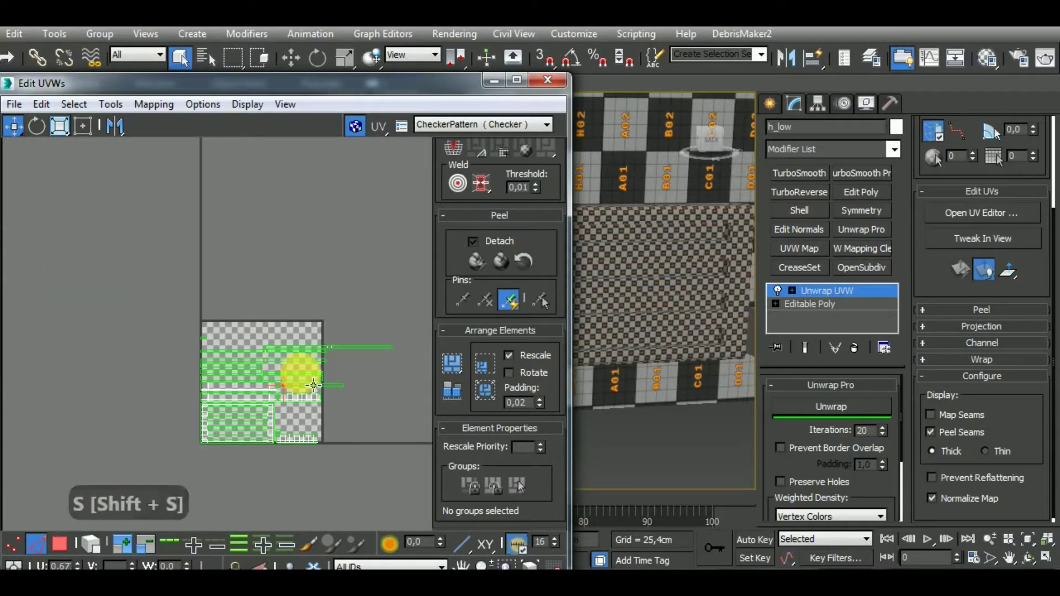
pyautogui.scroll(4, 331, 359)
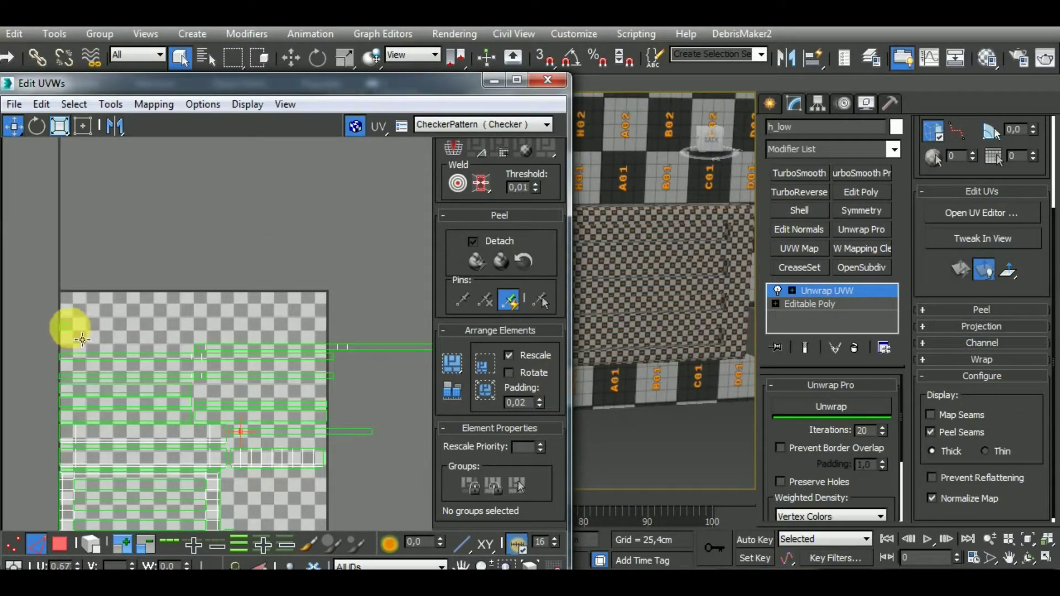
pyautogui.hotkey('shift', 's')
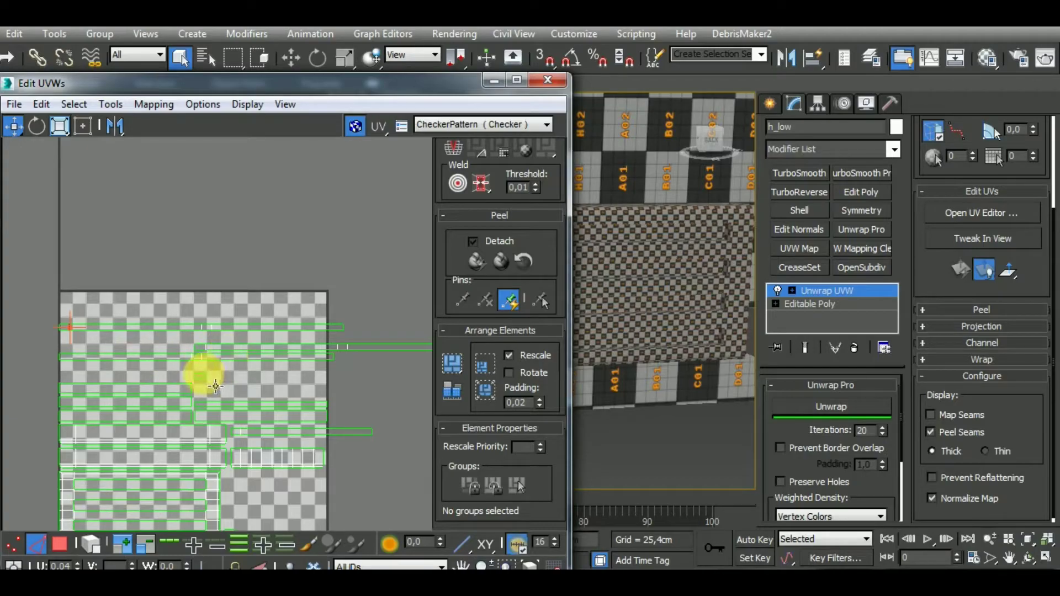
pyautogui.hotkey('shift', 's')
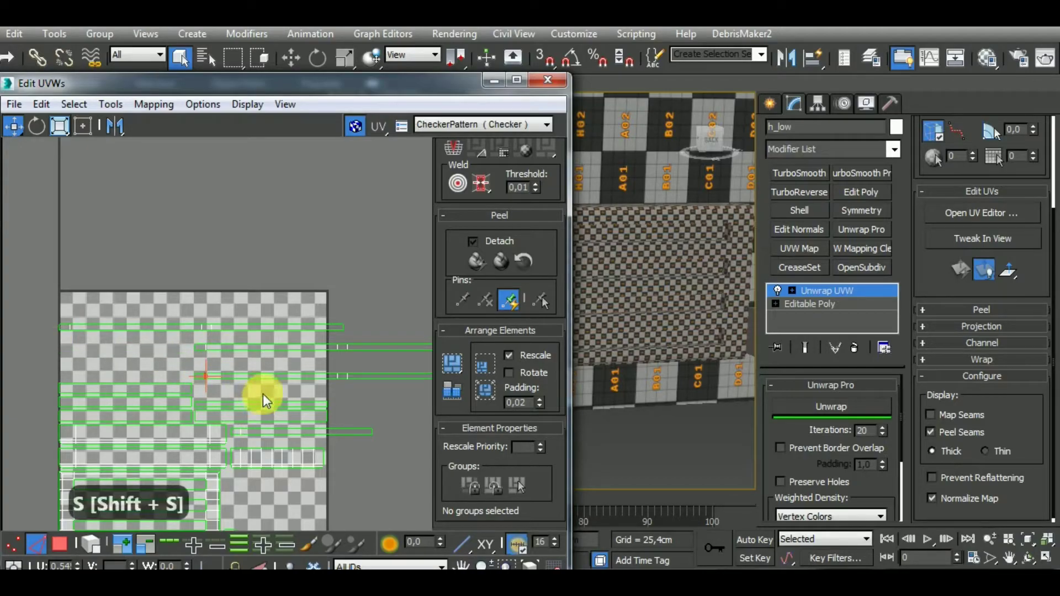
# Select all of the panel's shells and repack the stitched strips inside the UV tile.
pyautogui.scroll(-2, 280, 369)
pyautogui.scroll(-2, 279, 368)
pyautogui.scroll(4, 266, 408)
pyautogui.scroll(-5, 261, 393)
pyautogui.scroll(-2, 261, 393)
pyautogui.moveTo(157, 324); pyautogui.dragTo(387, 481)
pyautogui.click(449, 393)
# Stitch the small end piece above the upper ribbed shell to its long strip and repack all shells.
pyautogui.scroll(6, 287, 414)
pyautogui.click(310, 407)
pyautogui.scroll(3, 317, 387)
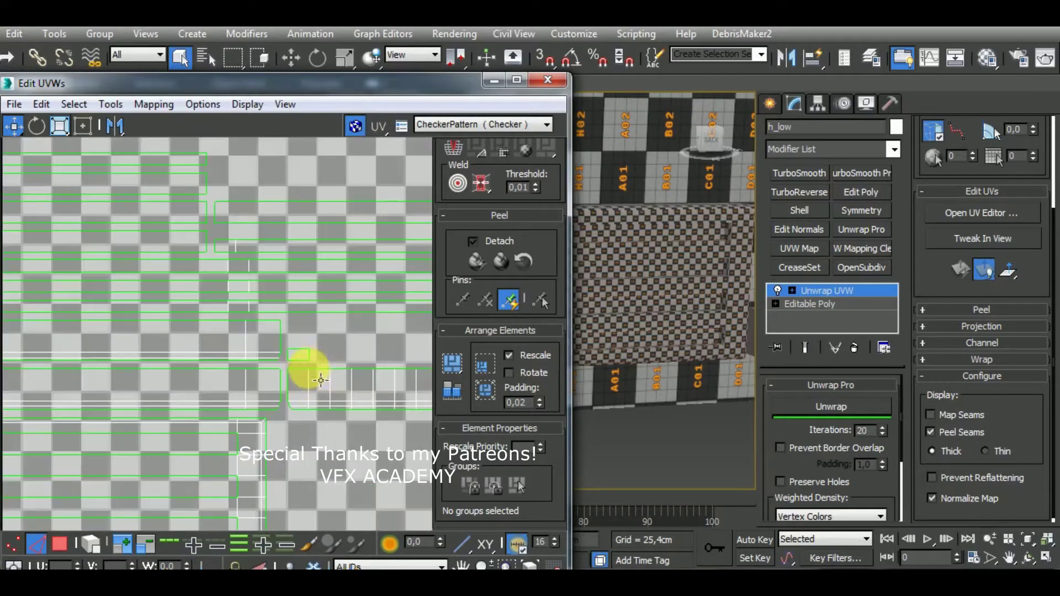
pyautogui.hotkey('shift', 's')
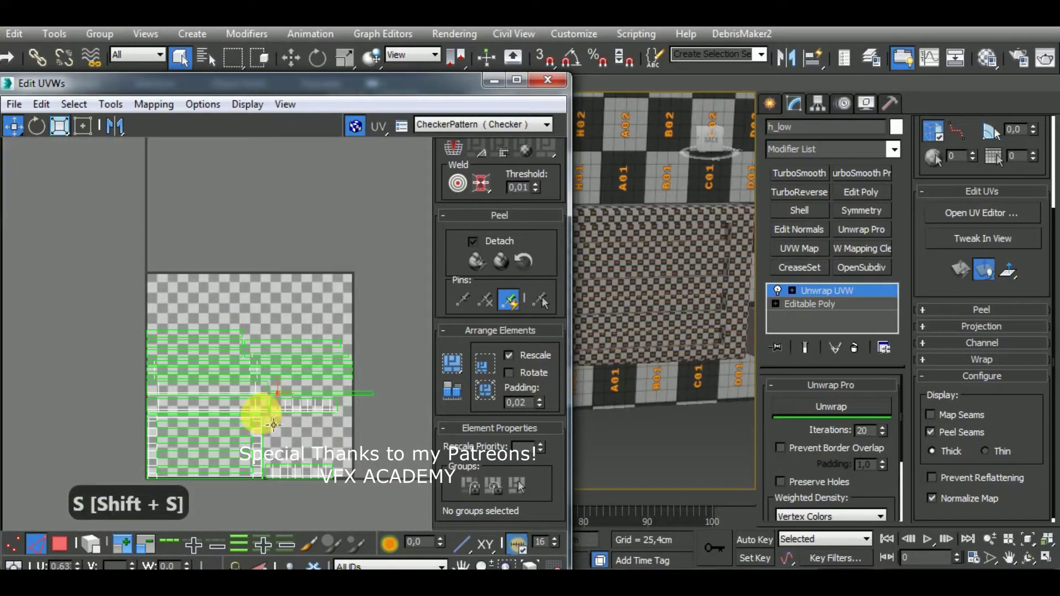
pyautogui.hotkey('ctrl', 'a')
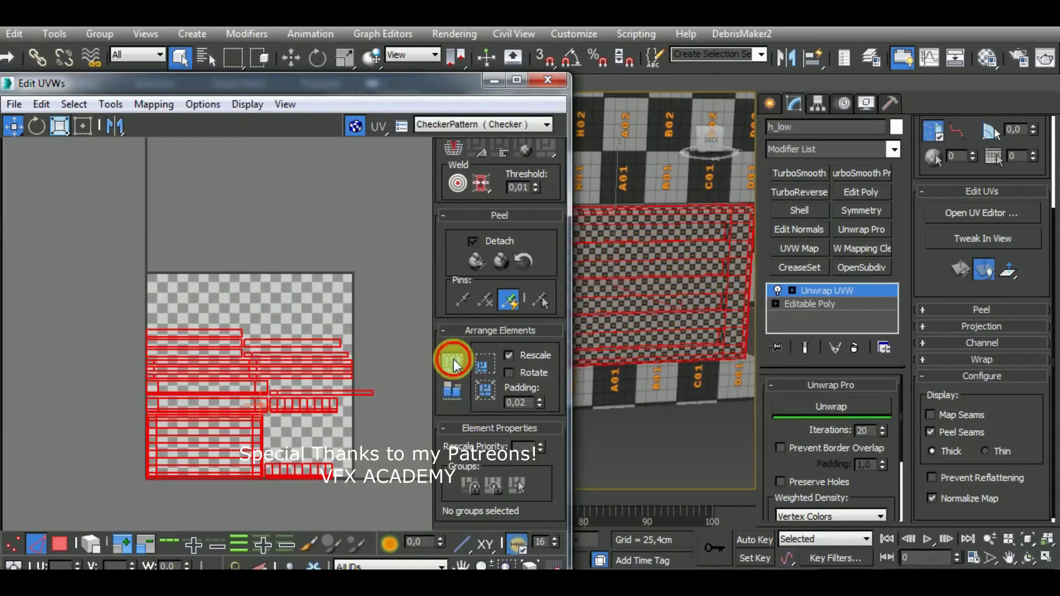
pyautogui.click(453, 361)
pyautogui.click(339, 435)
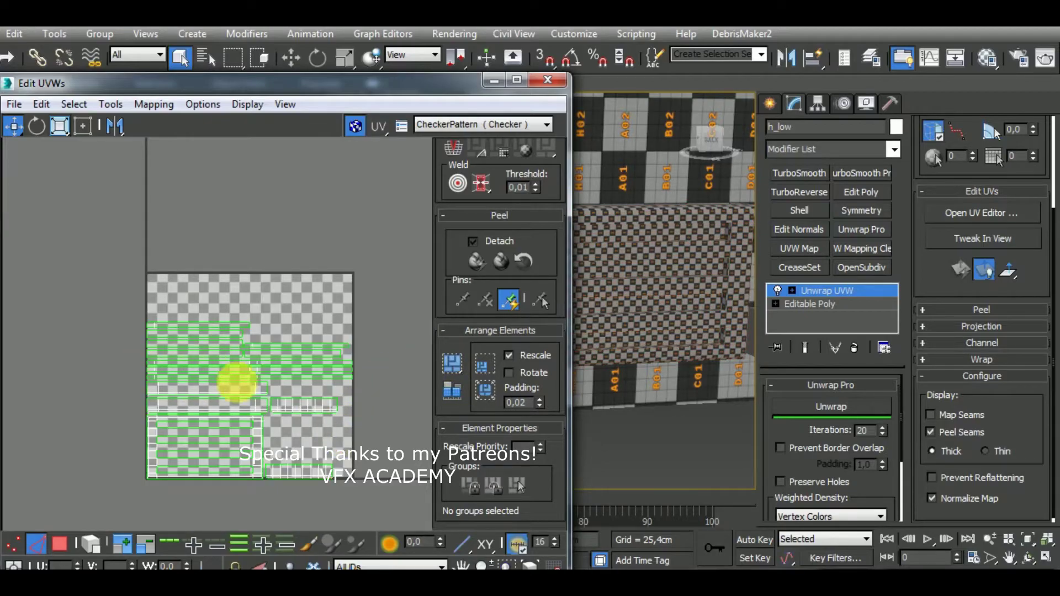
# Try to stitch the short end edge of the lower ribbed shell to its neighbouring shell, and undo the stitch.
pyautogui.scroll(4, 237, 385)
pyautogui.scroll(-3, 238, 386)
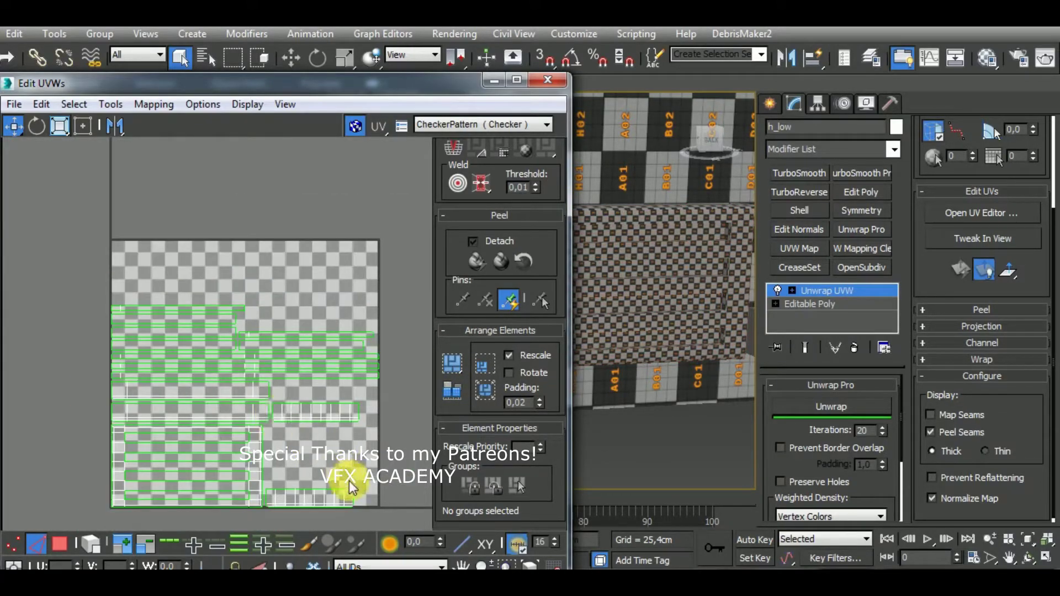
pyautogui.click(354, 495)
pyautogui.keyDown('alt'); pyautogui.moveTo(633, 442); pyautogui.dragTo(618, 309, button='middle'); pyautogui.keyUp('alt')
pyautogui.scroll(-3, 322, 445)
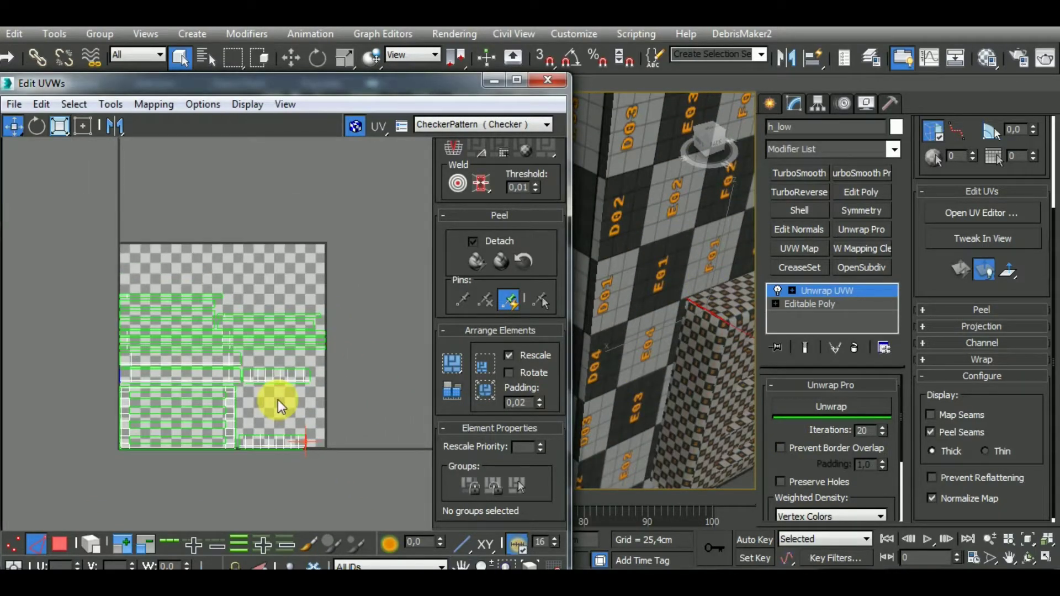
pyautogui.hotkey('shift', 's')
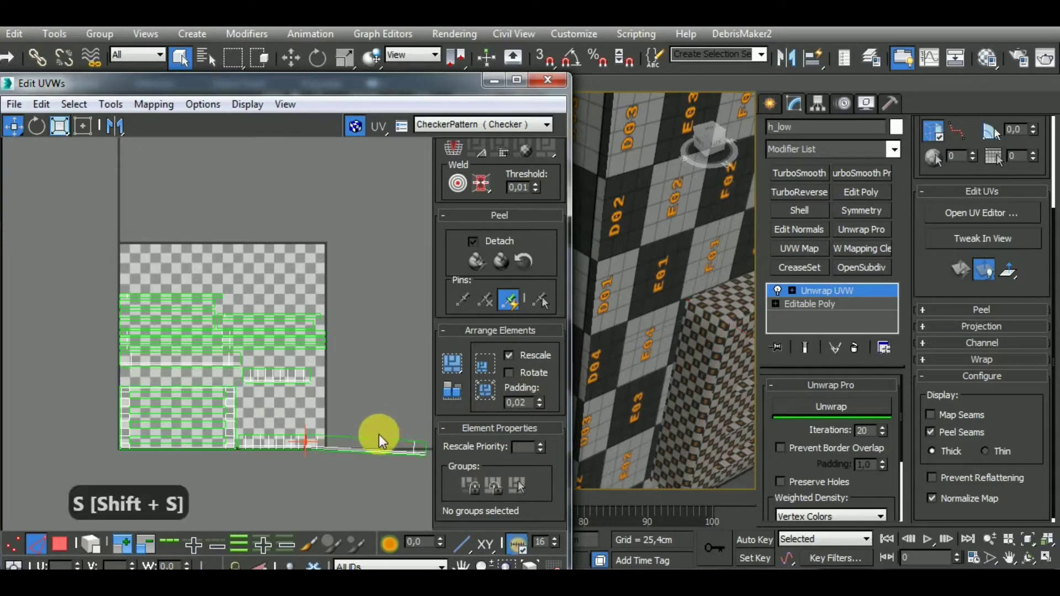
pyautogui.moveTo(379, 435); pyautogui.dragTo(326, 400, button='middle')
pyautogui.hotkey('ctrl', 'z')
pyautogui.moveTo(269, 432); pyautogui.dragTo(298, 415, button='middle')
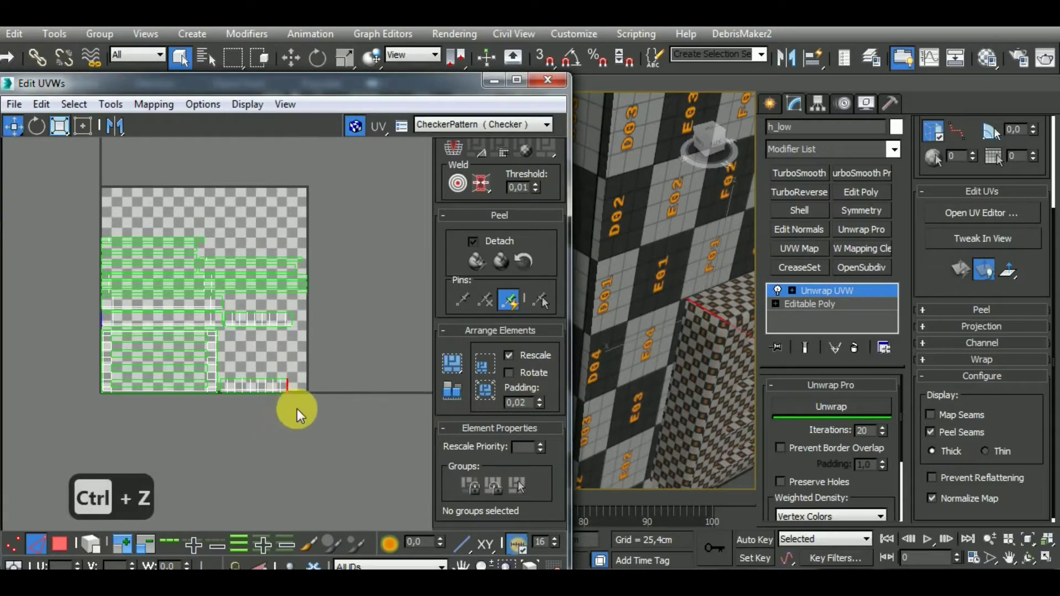
# Move the upper ribbed shell down so it sits directly above the lower ribbed shell in the UV tile.
pyautogui.scroll(-2, 297, 415)
pyautogui.click(65, 546)
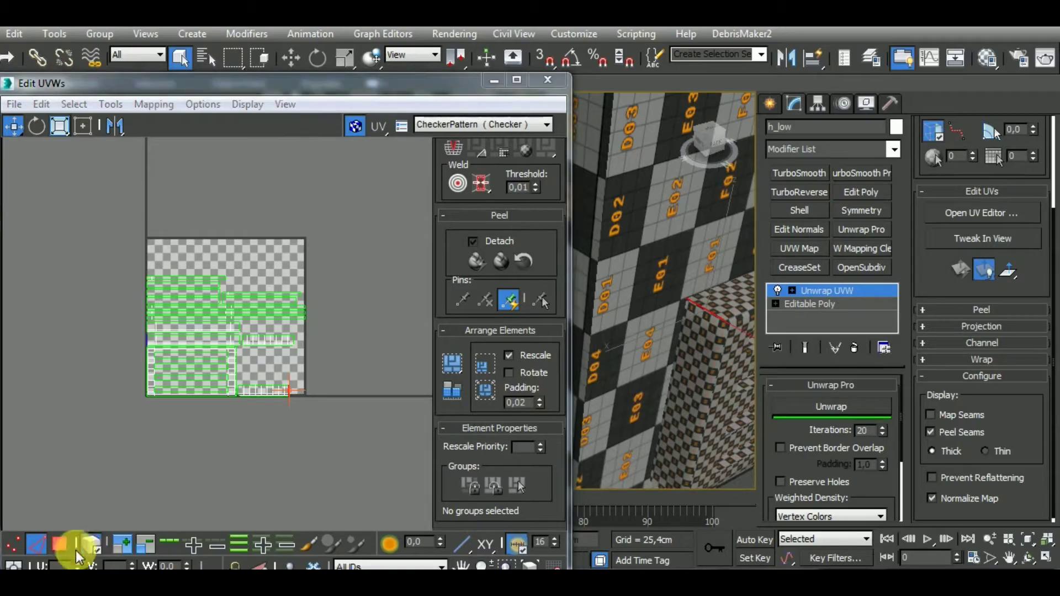
pyautogui.scroll(3, 227, 341)
pyautogui.scroll(2, 280, 344)
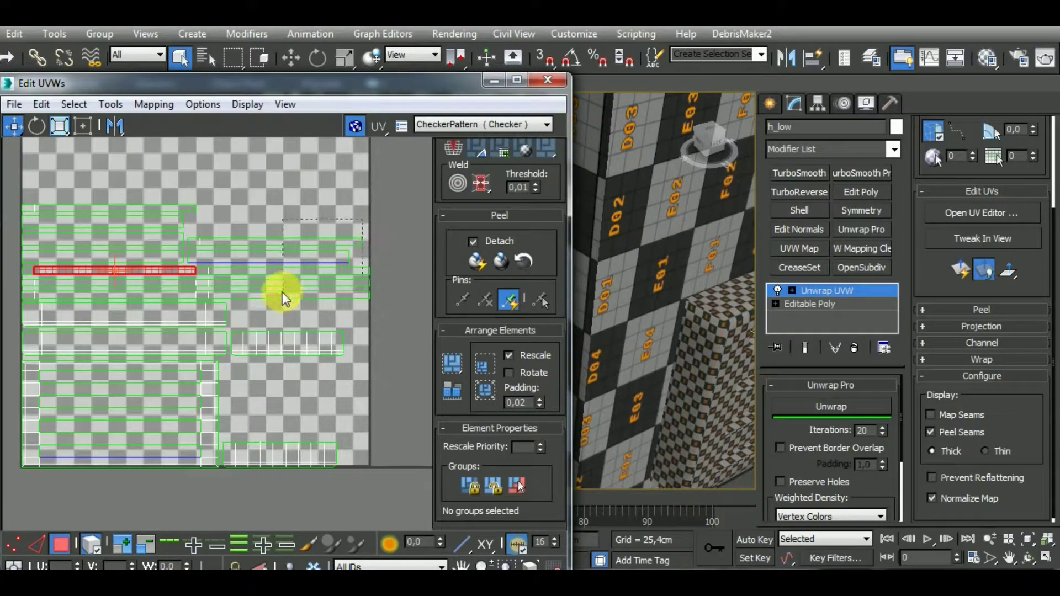
pyautogui.moveTo(283, 292); pyautogui.dragTo(280, 309)
pyautogui.scroll(-2, 319, 307)
pyautogui.click(354, 370)
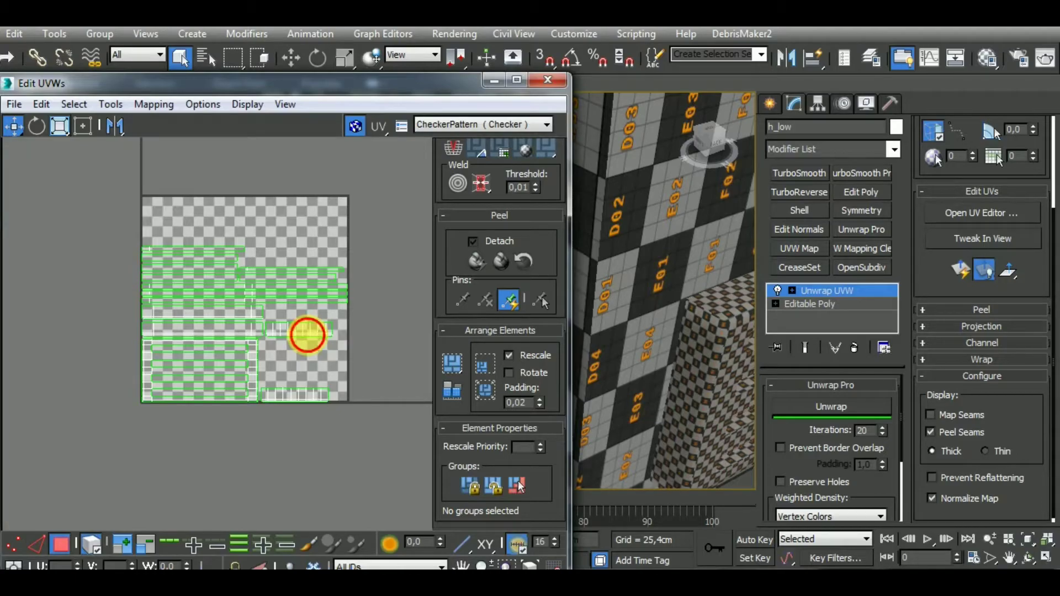
pyautogui.moveTo(307, 335); pyautogui.dragTo(318, 383)
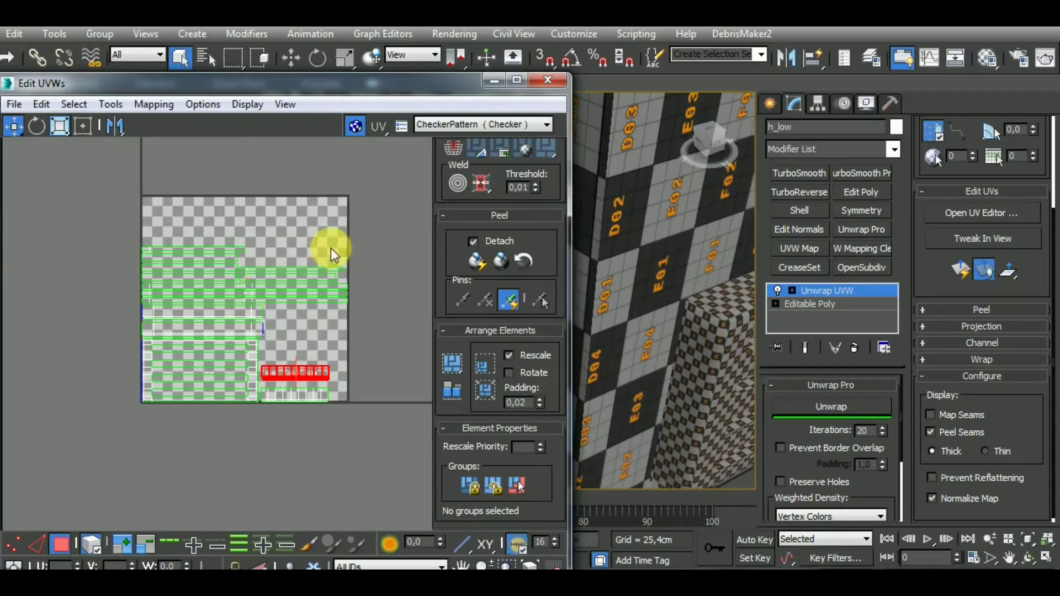
# Select all of the panel's shells and process them with Unwrap Pro with Prevent Border Overlap enabled.
pyautogui.moveTo(299, 316); pyautogui.dragTo(299, 316)
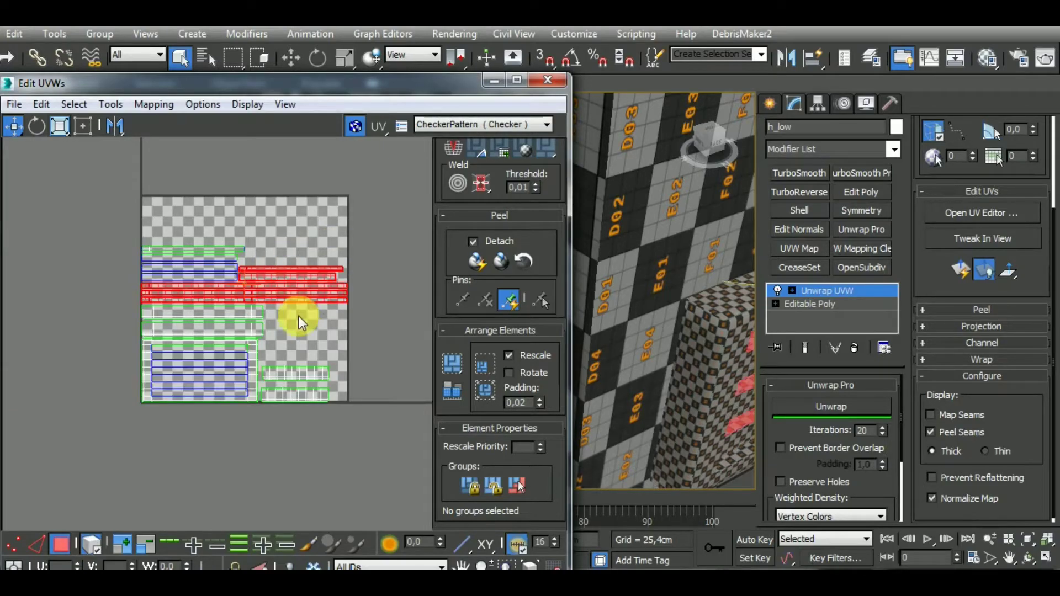
pyautogui.click(281, 278)
pyautogui.scroll(-3, 307, 284)
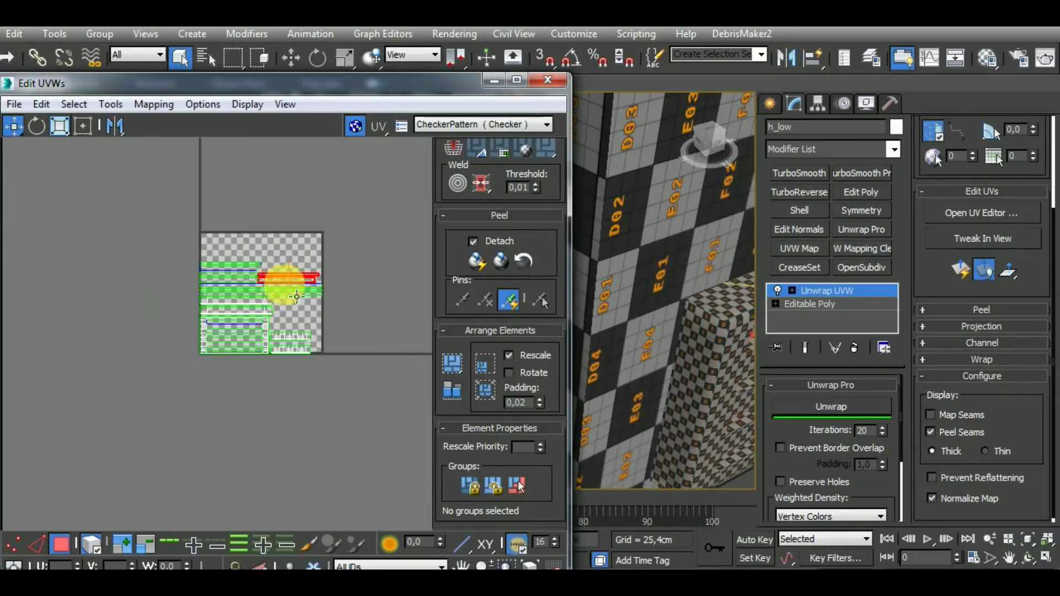
pyautogui.moveTo(185, 267); pyautogui.dragTo(363, 433)
pyautogui.click(791, 412)
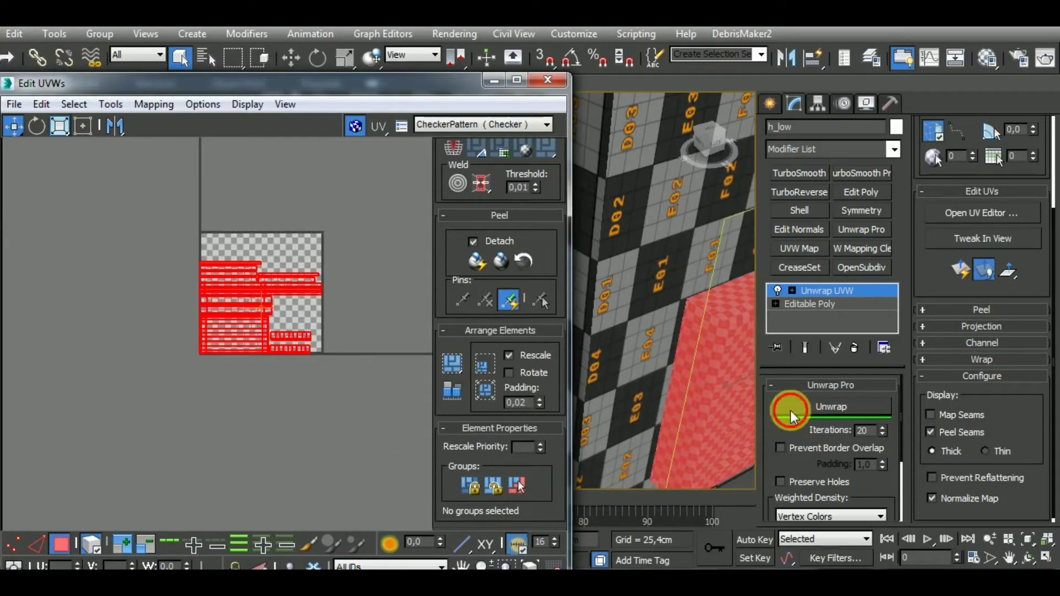
# Scale the panel's shells down together until their checker density matches the large box behind it.
pyautogui.click(60, 126)
pyautogui.moveTo(264, 297); pyautogui.dragTo(289, 427)
pyautogui.click(21, 129)
pyautogui.keyDown('alt'); pyautogui.moveTo(671, 394); pyautogui.dragTo(644, 331, button='middle'); pyautogui.keyUp('alt')
pyautogui.keyDown('alt'); pyautogui.moveTo(749, 397); pyautogui.dragTo(702, 359, button='middle'); pyautogui.keyUp('alt')
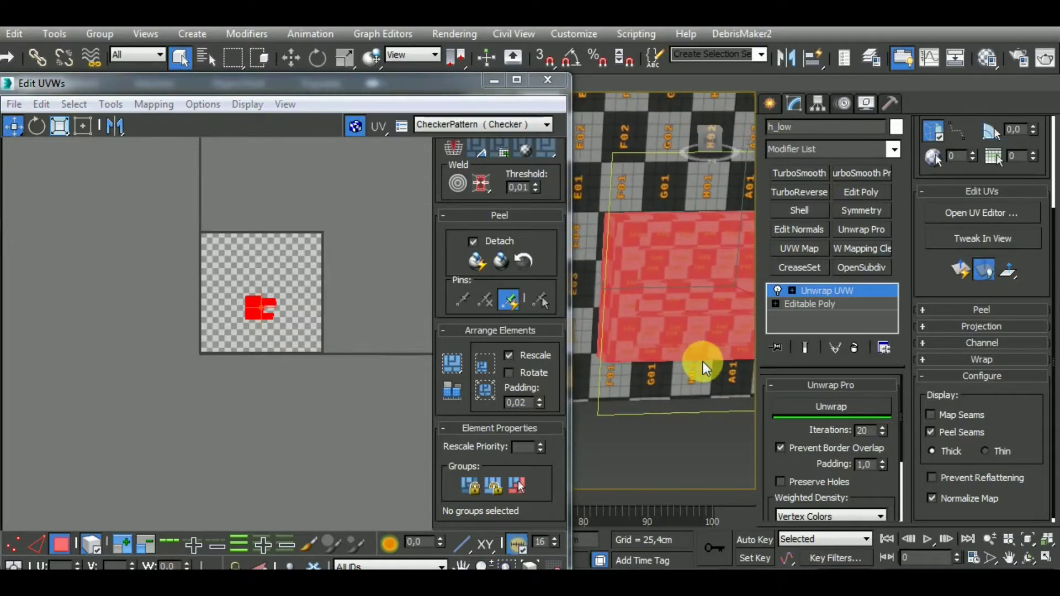
# Move the panel's shells outside the UV tile, just past its right edge, and close the UV editor.
pyautogui.click(254, 300)
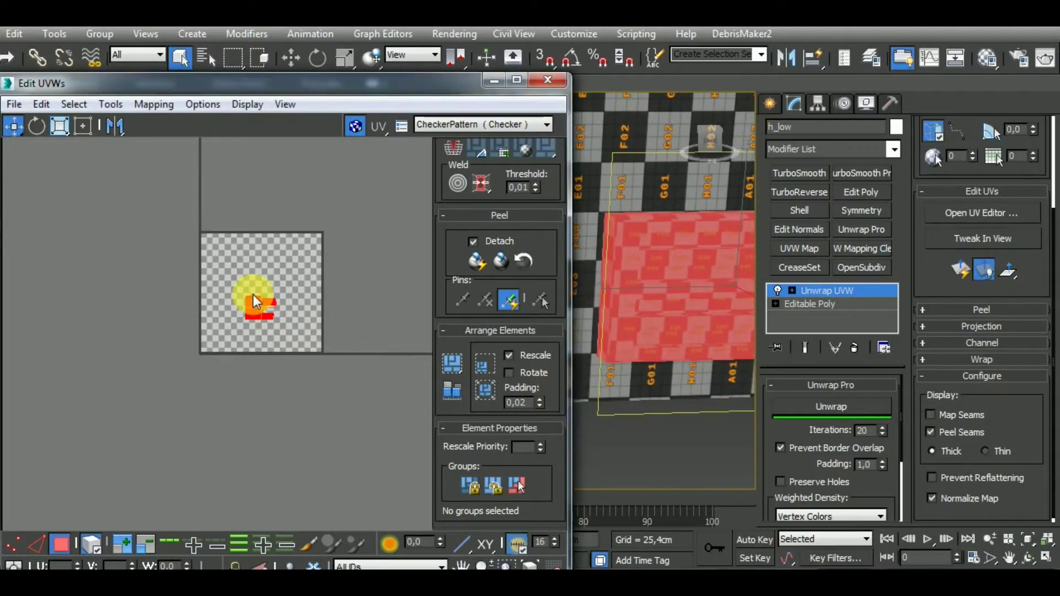
pyautogui.moveTo(268, 296); pyautogui.dragTo(356, 306)
pyautogui.click(15, 135)
pyautogui.click(264, 295)
pyautogui.click(59, 549)
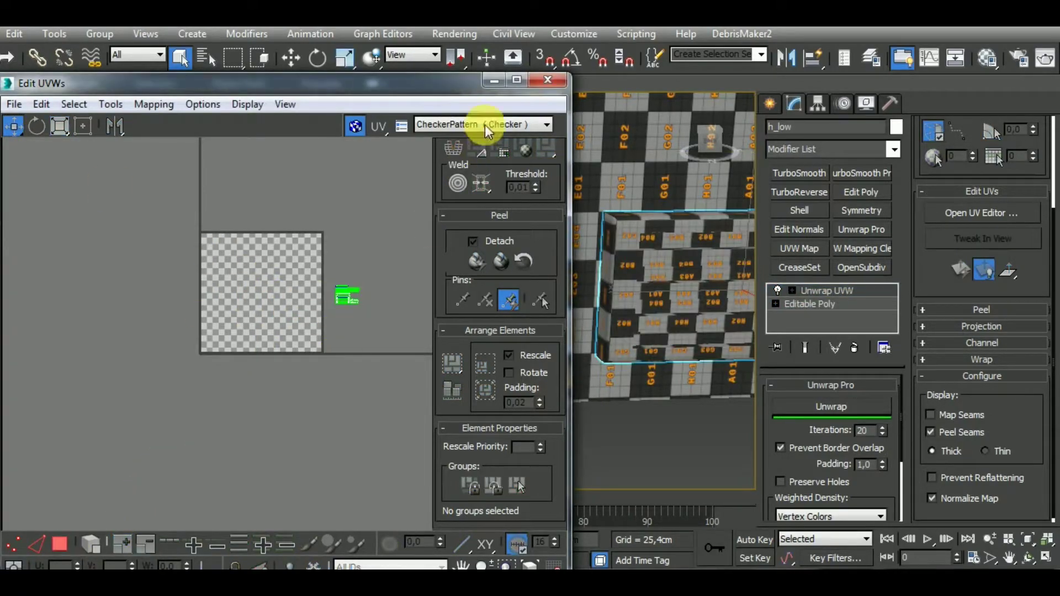
pyautogui.click(553, 82)
# Add an Unwrap UVW modifier to the small block at the cable's end, hide its map seams and open its UV editor.
pyautogui.moveTo(654, 372); pyautogui.dragTo(562, 375, button='middle')
pyautogui.scroll(2, 557, 315)
pyautogui.scroll(-1, 557, 315)
pyautogui.keyDown('alt'); pyautogui.moveTo(557, 315); pyautogui.dragTo(331, 308, button='middle'); pyautogui.keyUp('alt')
pyautogui.moveTo(502, 323)
pyautogui.keyDown('alt'); pyautogui.mouseDown(button='middle')
pyautogui.moveTo(462, 283)
pyautogui.moveTo(504, 271)
pyautogui.moveTo(560, 298)
pyautogui.moveTo(449, 312)
pyautogui.moveTo(483, 315)
pyautogui.mouseUp(button='middle'); pyautogui.keyUp('alt')
pyautogui.click(482, 317)
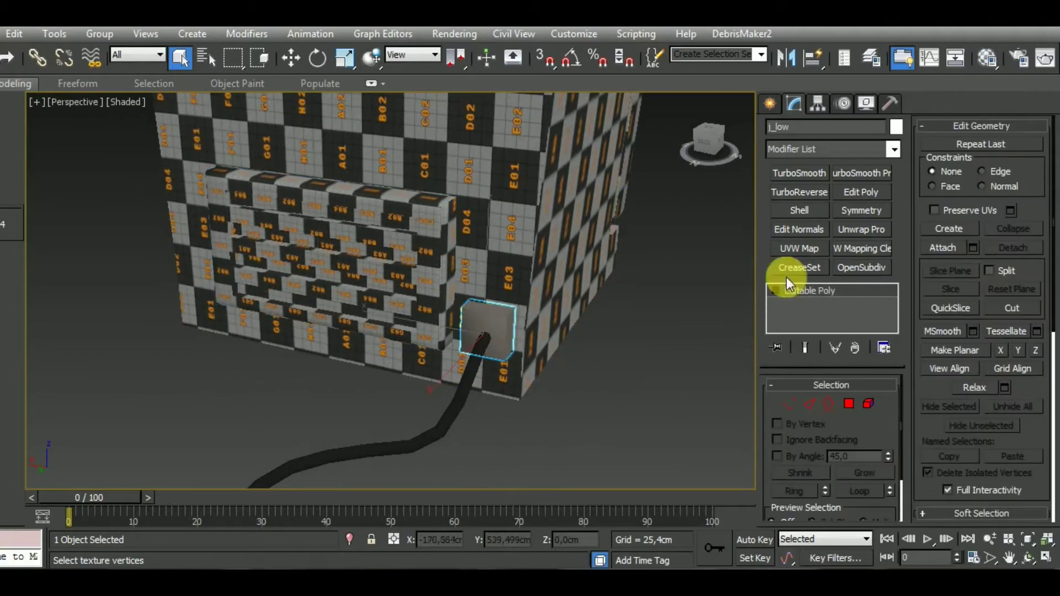
pyautogui.click(867, 233)
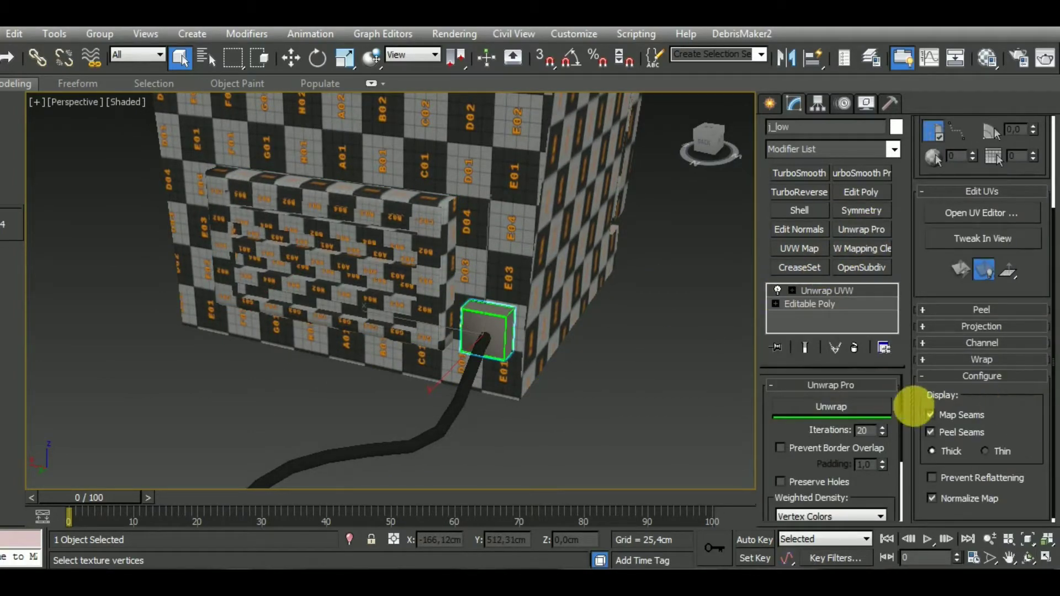
pyautogui.click(930, 414)
pyautogui.click(974, 214)
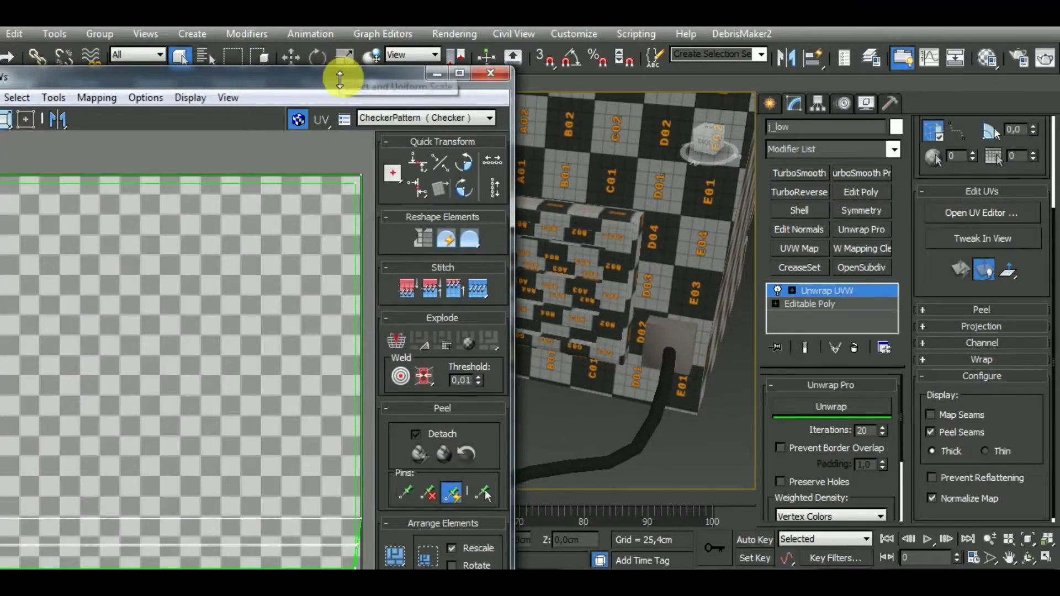
# Map all of the block's faces with Normal Mapping set to Box Mapping, spacing 0,02, and pack the resulting shells.
pyautogui.moveTo(340, 78); pyautogui.dragTo(384, 111)
pyautogui.moveTo(253, 373); pyautogui.dragTo(279, 345, button='middle')
pyautogui.scroll(-2, 279, 346)
pyautogui.scroll(-3, 241, 425)
pyautogui.click(47, 543)
pyautogui.hotkey('ctrl', 'a')
pyautogui.click(142, 133)
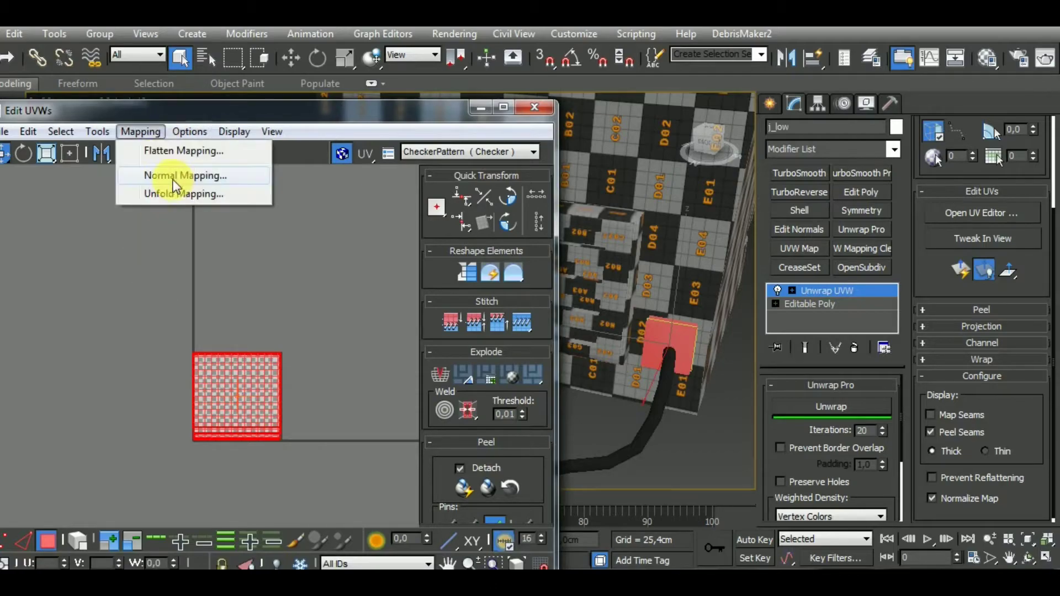
pyautogui.click(173, 178)
pyautogui.moveTo(106, 26); pyautogui.dragTo(151, 107)
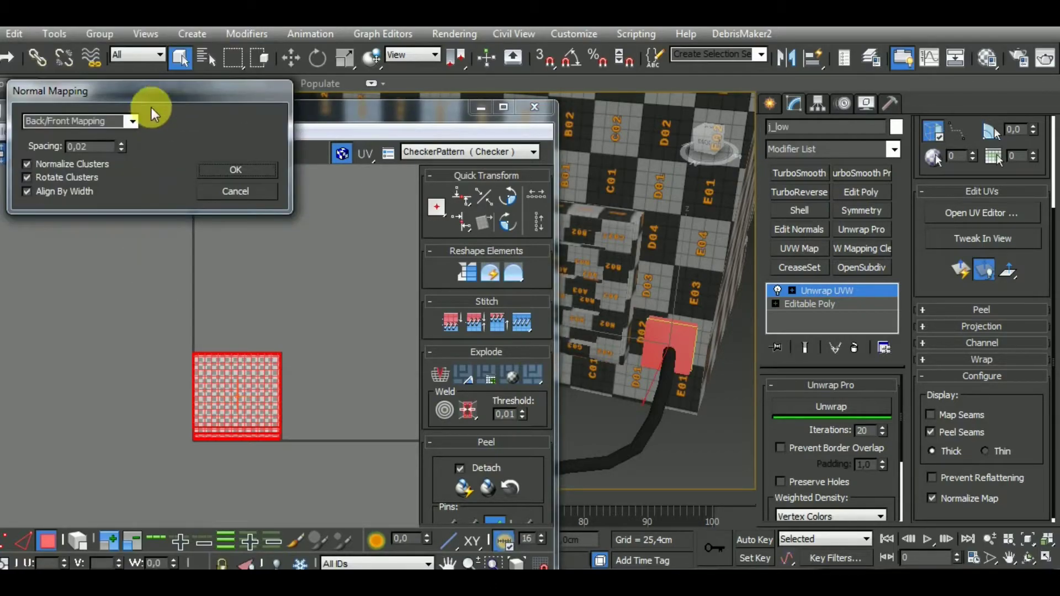
pyautogui.click(226, 171)
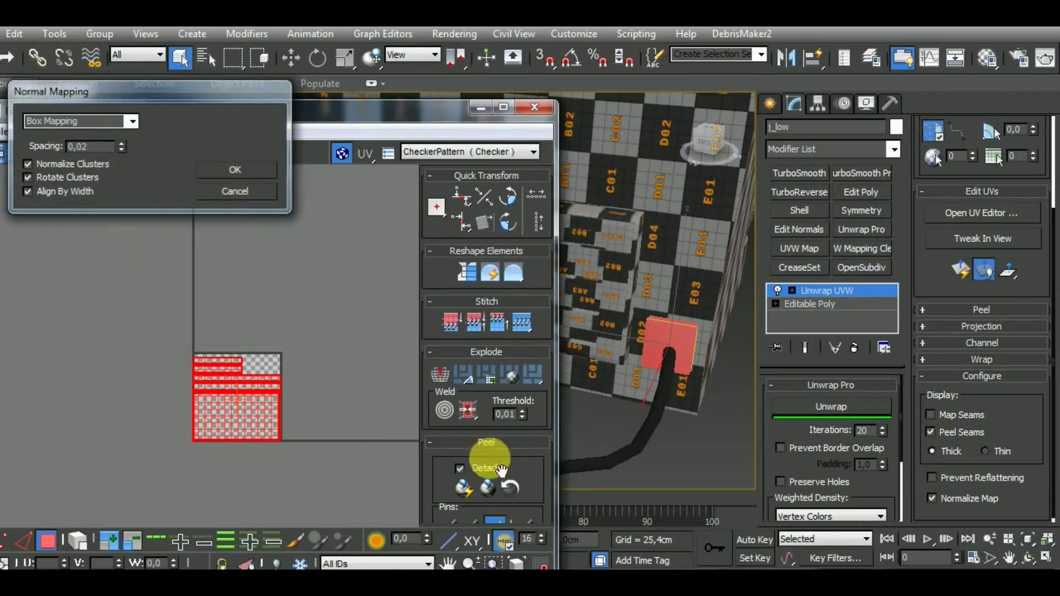
pyautogui.scroll(-5, 545, 449)
pyautogui.click(438, 411)
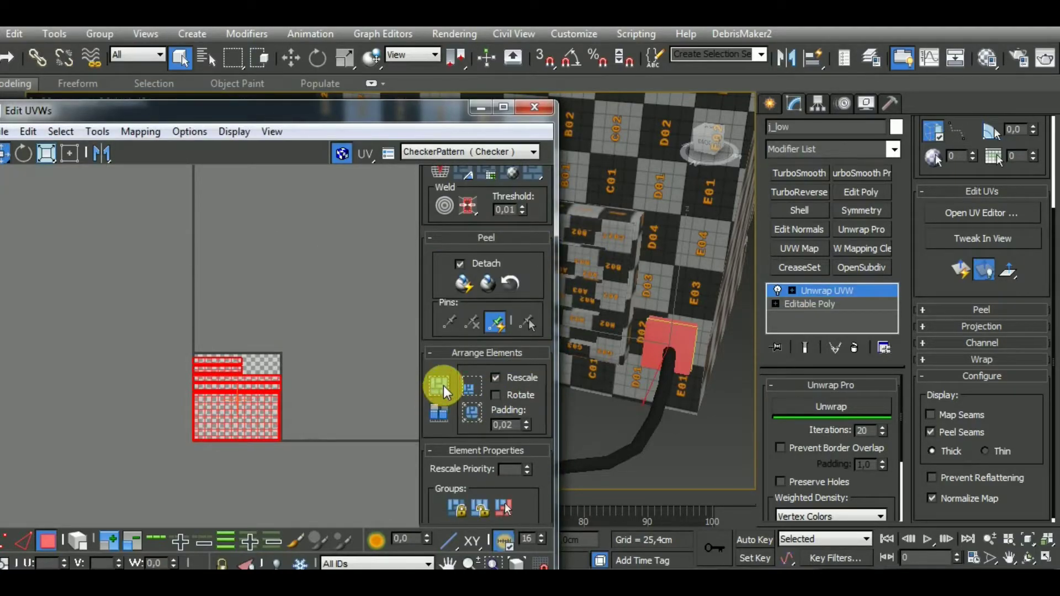
# Scale the block's shells down together around the tile's middle to bring their checker density closer to neighbouring parts.
pyautogui.keyDown('alt'); pyautogui.moveTo(674, 378); pyautogui.dragTo(662, 427, button='middle'); pyautogui.keyUp('alt')
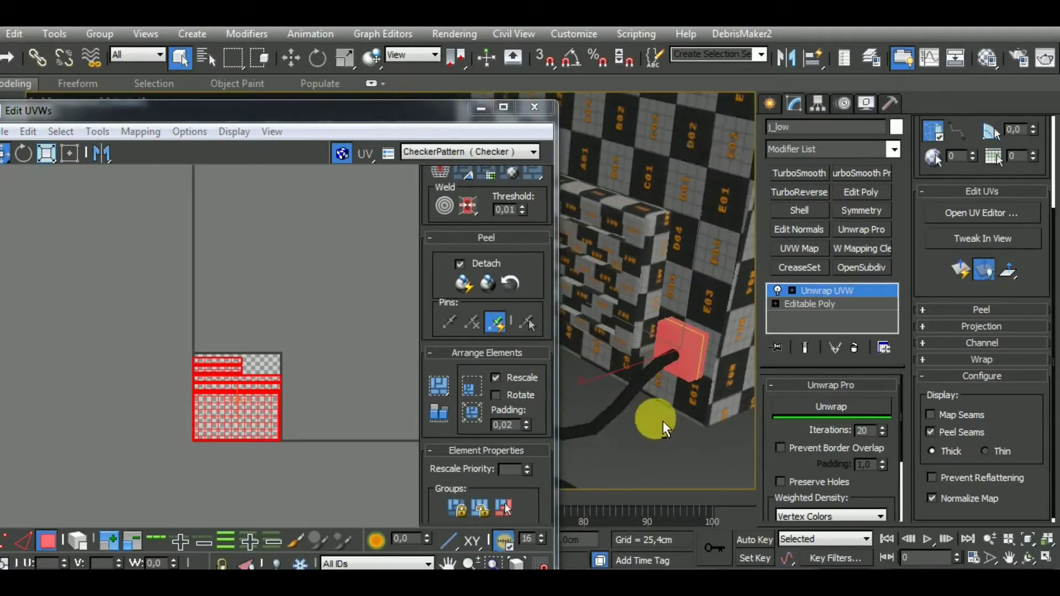
pyautogui.click(48, 154)
pyautogui.moveTo(255, 398); pyautogui.dragTo(297, 559)
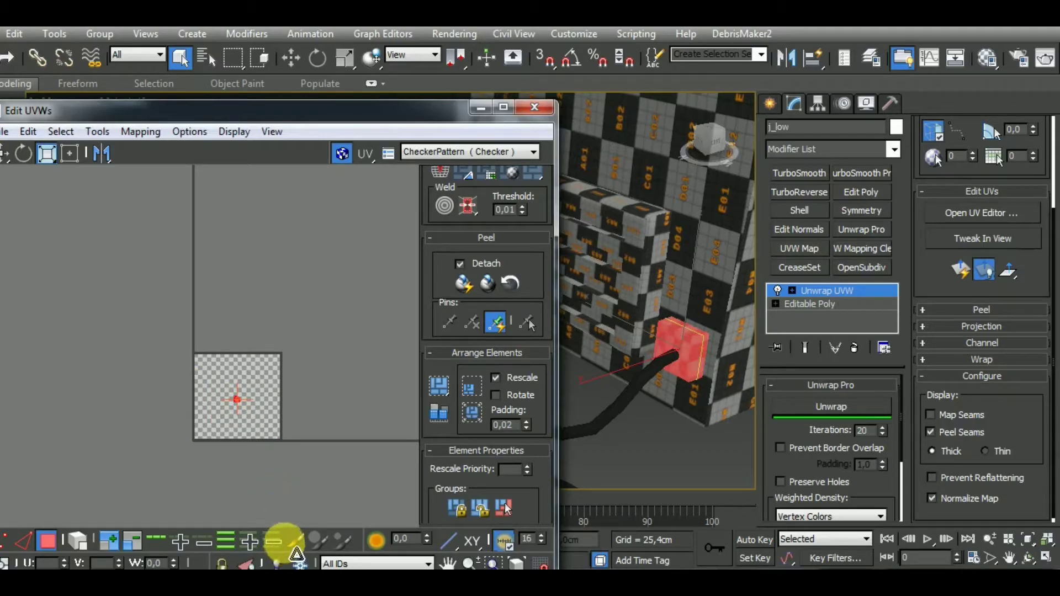
pyautogui.scroll(8, 670, 395)
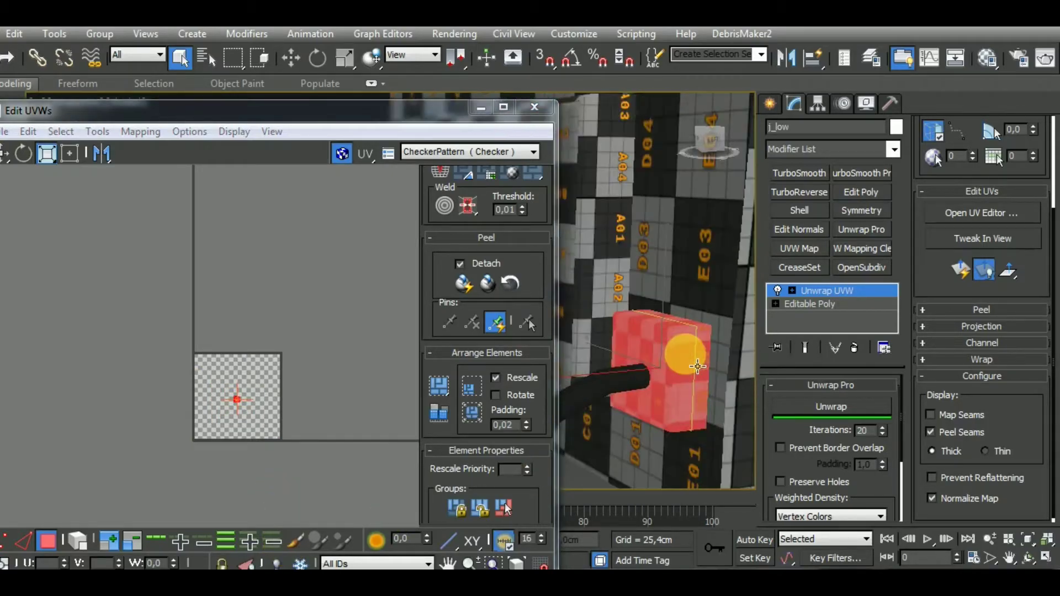
pyautogui.scroll(3, 243, 359)
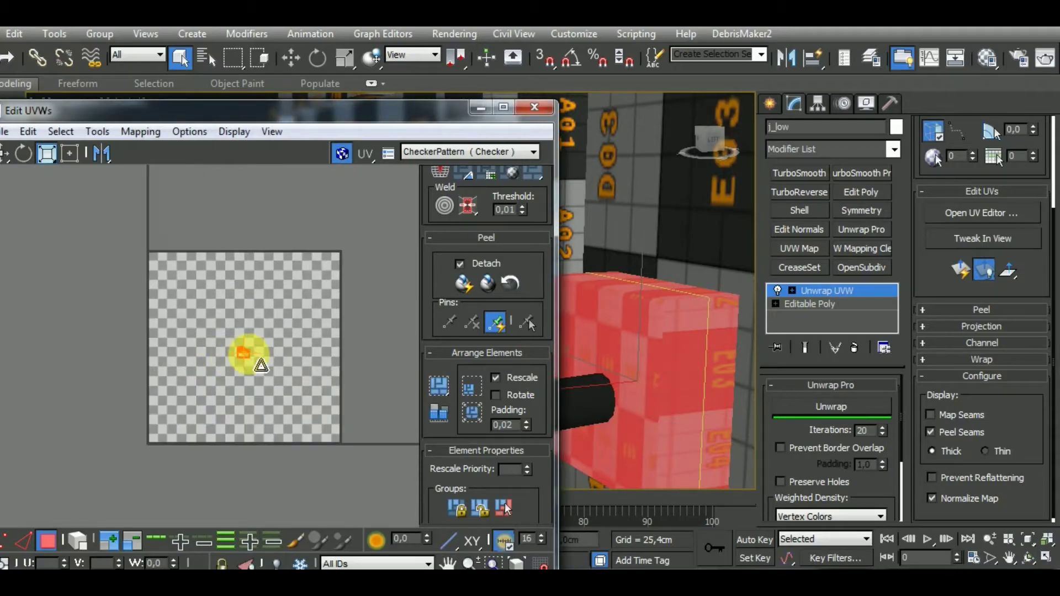
pyautogui.moveTo(261, 349); pyautogui.dragTo(261, 320)
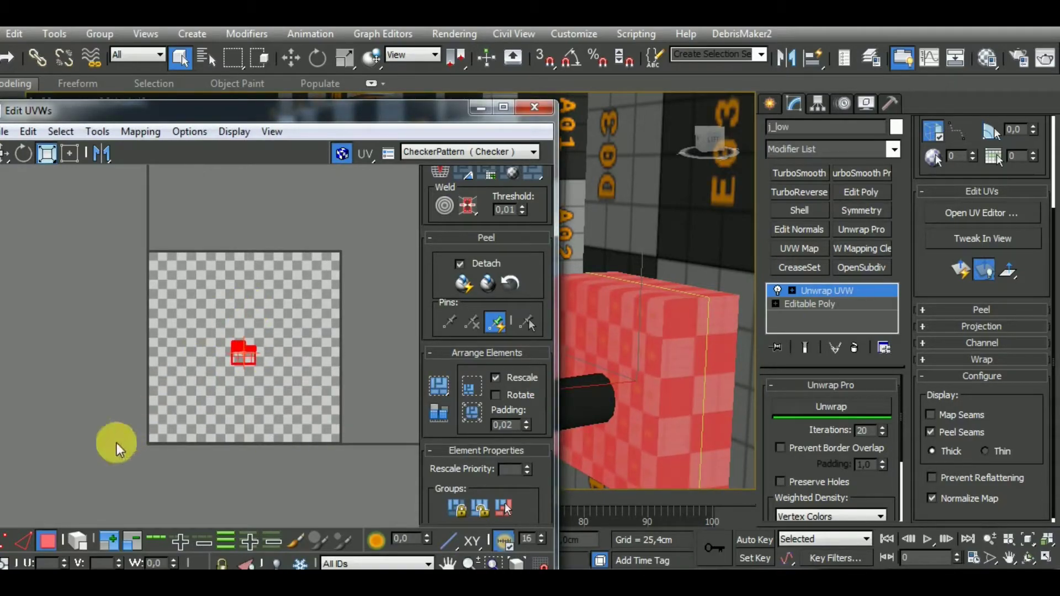
# Stitch the block's two short side strips to the ends of one long side strip to form a single row.
pyautogui.click(31, 538)
pyautogui.keyDown('alt'); pyautogui.moveTo(700, 375); pyautogui.dragTo(643, 407, button='middle'); pyautogui.keyUp('alt')
pyautogui.moveTo(292, 417); pyautogui.dragTo(289, 420, button='middle')
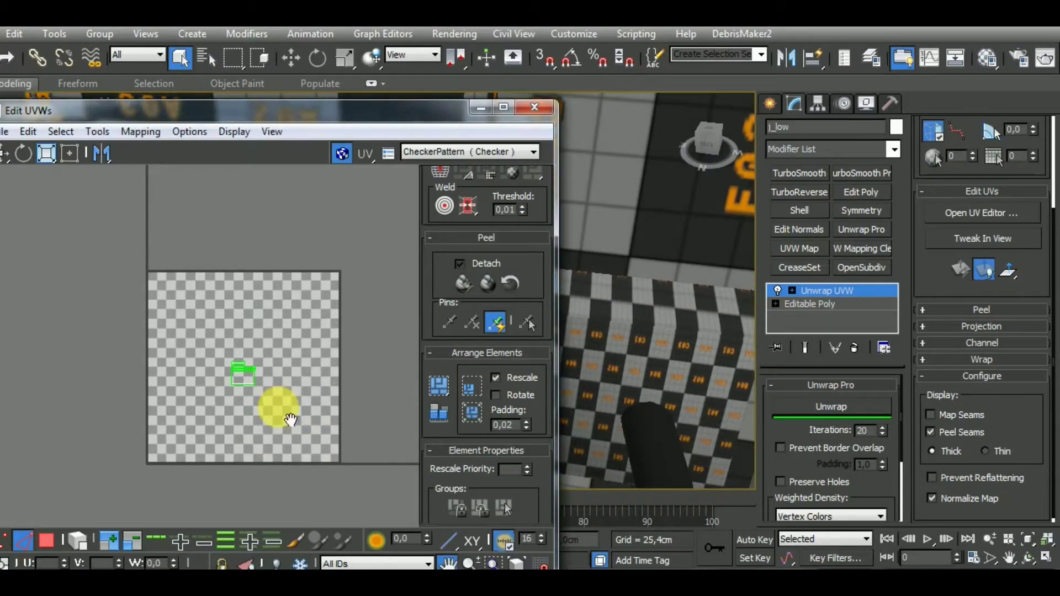
pyautogui.scroll(6, 249, 362)
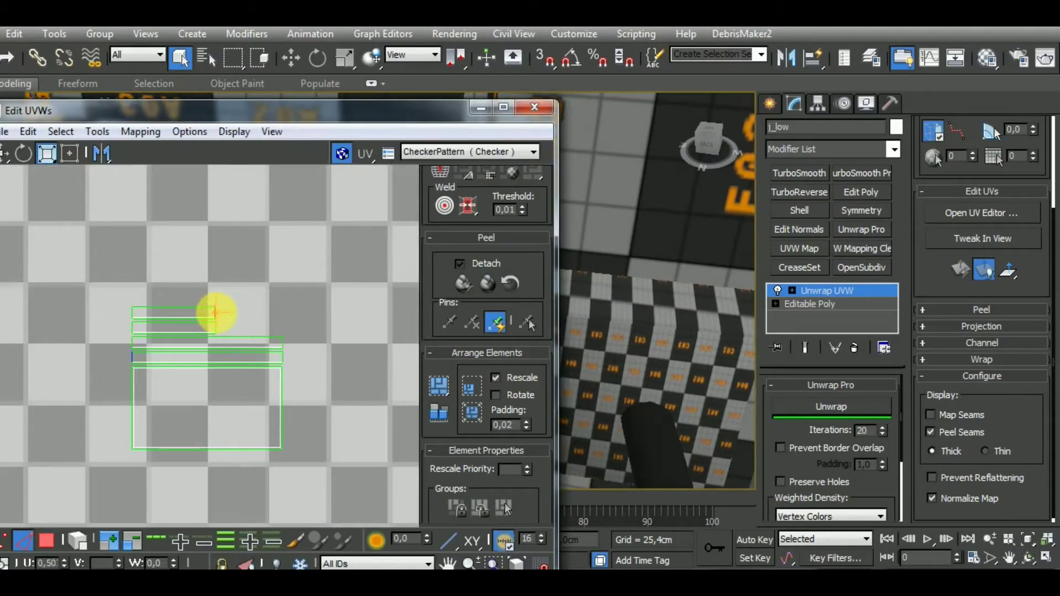
pyautogui.keyDown('alt'); pyautogui.moveTo(754, 363); pyautogui.dragTo(704, 326, button='middle'); pyautogui.keyUp('alt')
pyautogui.hotkey('shift', 's')
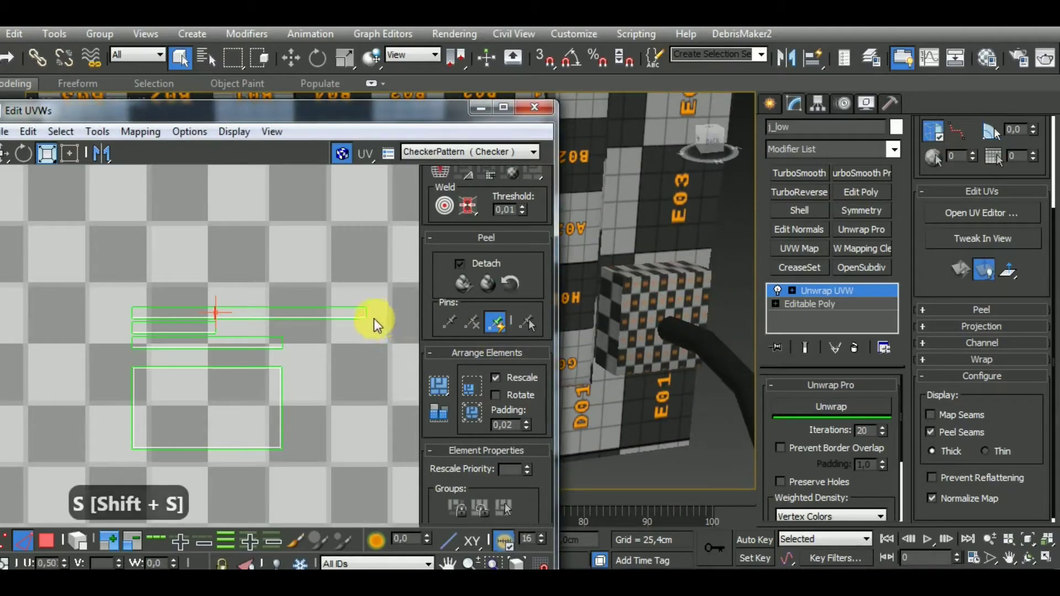
pyautogui.hotkey('shift', 's')
pyautogui.moveTo(367, 352); pyautogui.dragTo(303, 355, button='middle')
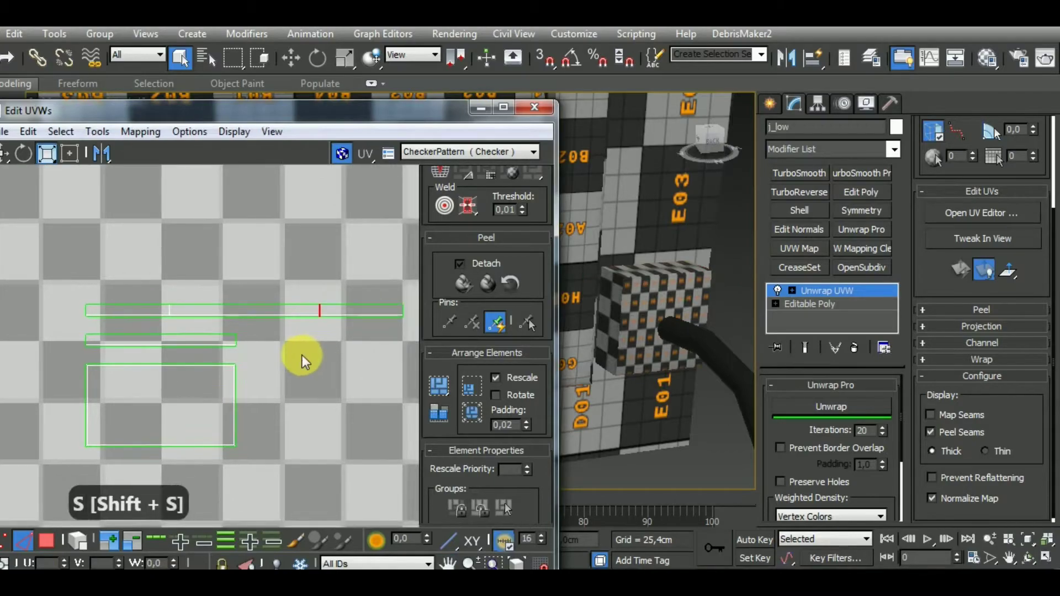
# Stitch the remaining long side strip to the free end of the joined row.
pyautogui.scroll(-1, 302, 354)
pyautogui.scroll(2, 265, 344)
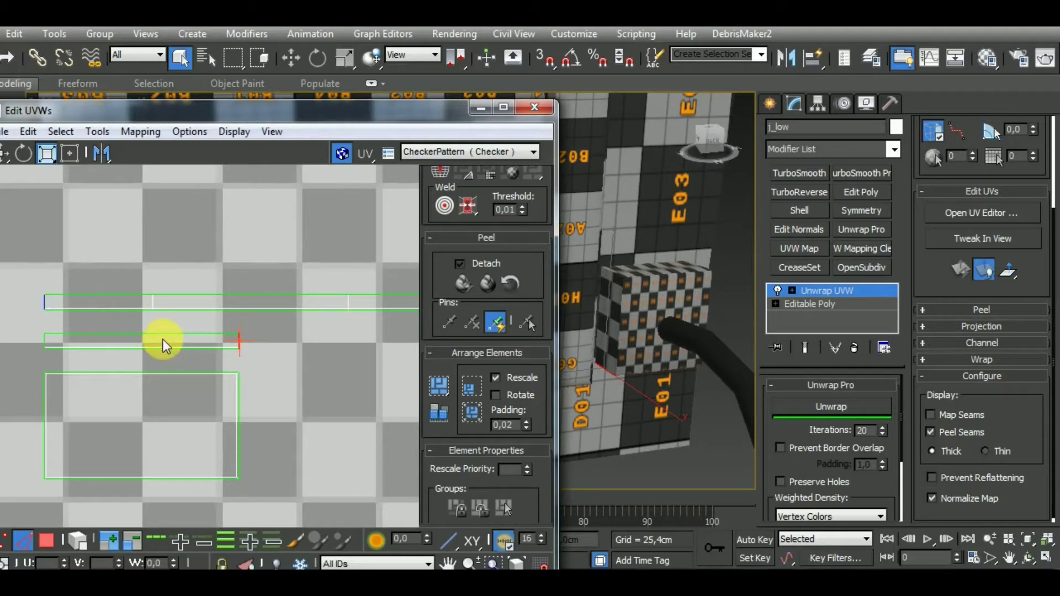
pyautogui.hotkey('shift', 's')
pyautogui.scroll(-3, 166, 327)
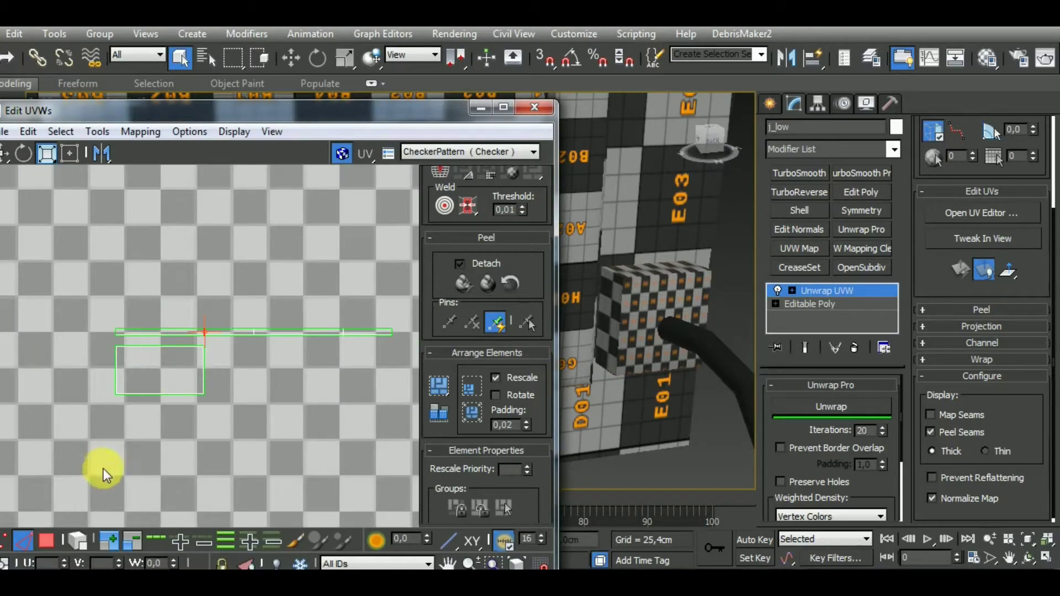
# Select the block's rectangular front-face shell and process it with Unwrap Pro with Prevent Border Overlap enabled.
pyautogui.click(81, 548)
pyautogui.press('3')
pyautogui.click(122, 471)
pyautogui.click(181, 382)
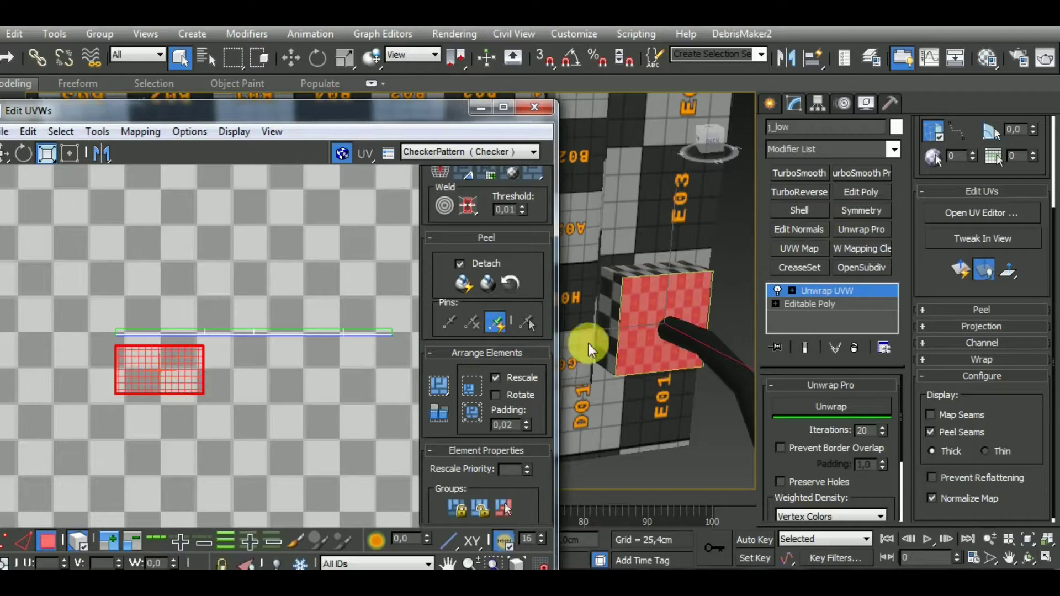
pyautogui.keyDown('alt'); pyautogui.moveTo(686, 344); pyautogui.dragTo(709, 399, button='middle'); pyautogui.keyUp('alt')
pyautogui.click(795, 442)
pyautogui.click(830, 406)
# Unwrap the block's joined side strip with Unwrap Pro and straighten the curved shell.
pyautogui.click(259, 348)
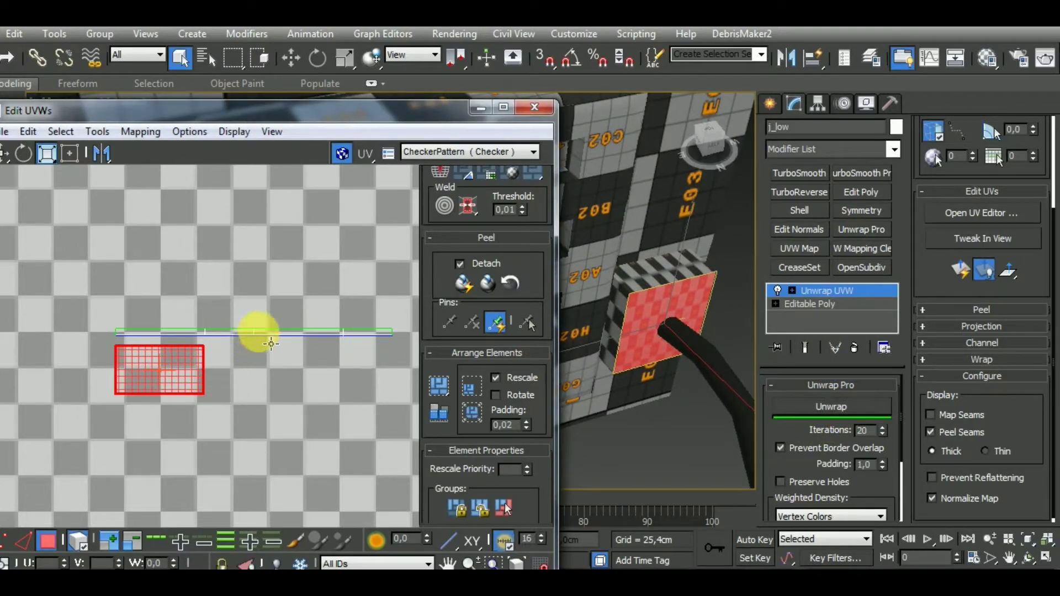
pyautogui.click(849, 403)
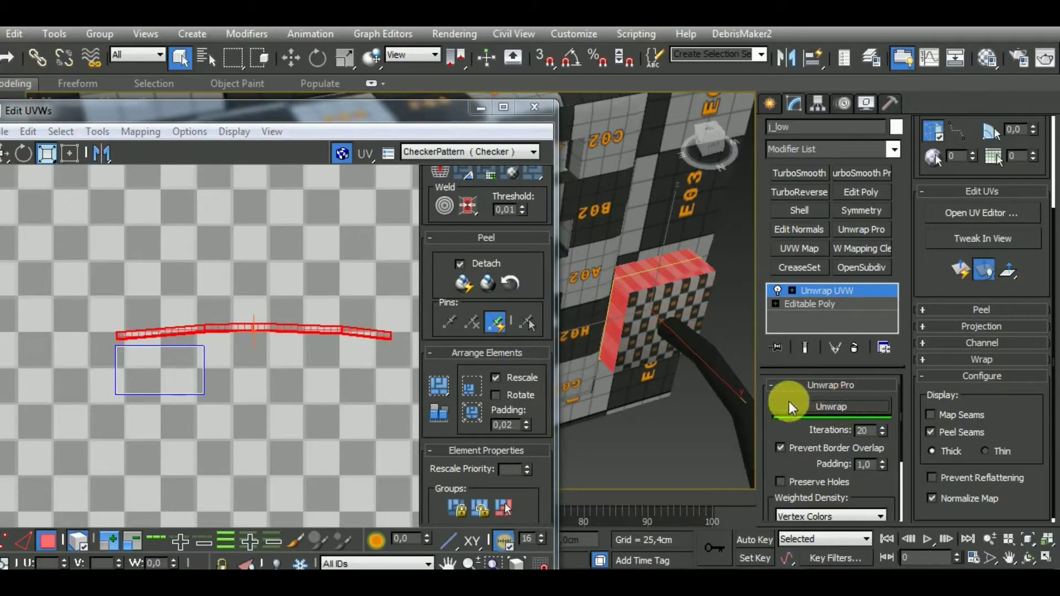
pyautogui.click(859, 409)
pyautogui.keyDown('alt'); pyautogui.moveTo(677, 411); pyautogui.dragTo(327, 299, button='middle'); pyautogui.keyUp('alt')
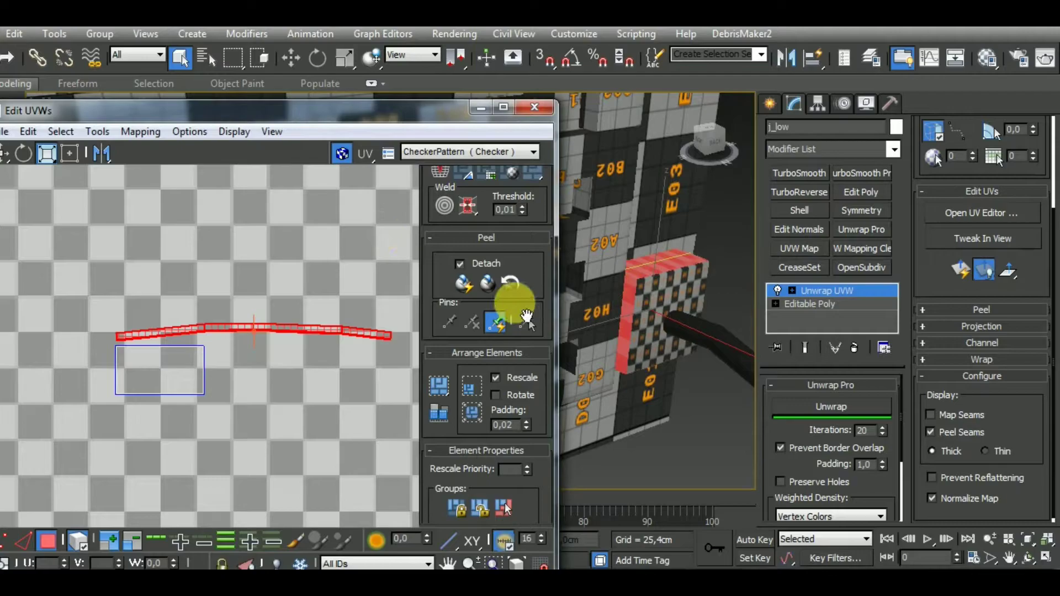
pyautogui.scroll(5, 548, 268)
pyautogui.click(469, 195)
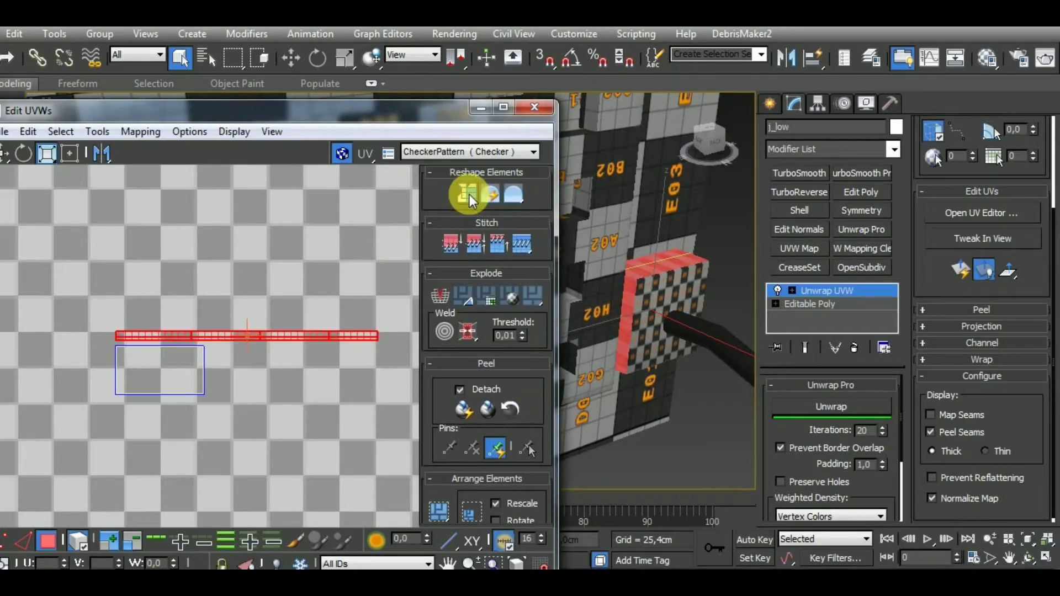
# Run Unwrap Pro on the side strip once more and straighten it again into an even horizontal band.
pyautogui.click(816, 407)
pyautogui.keyDown('alt'); pyautogui.moveTo(718, 407); pyautogui.dragTo(659, 337, button='middle'); pyautogui.keyUp('alt')
pyautogui.scroll(6, 665, 287)
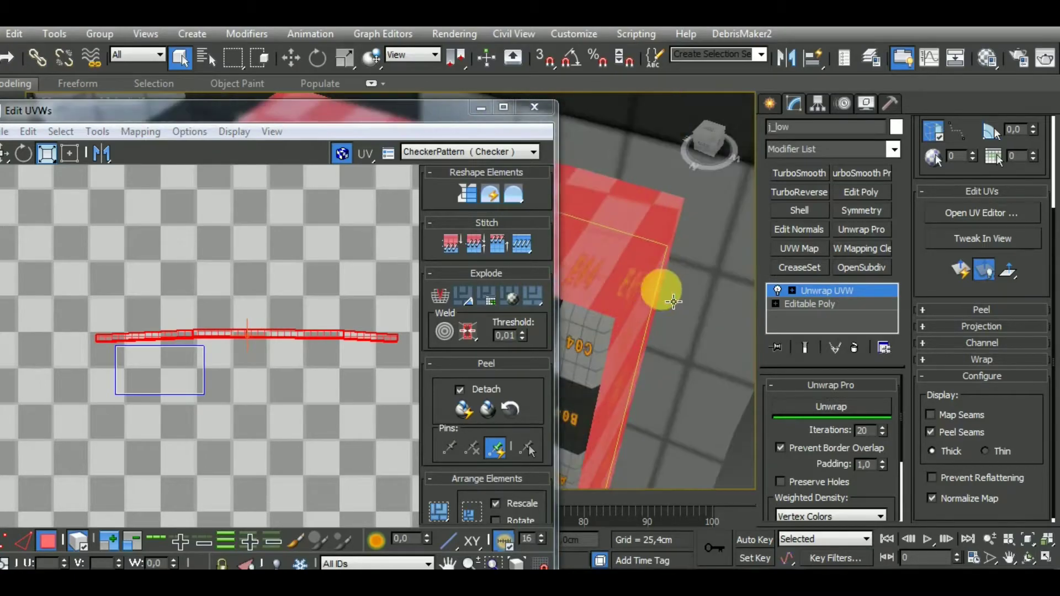
pyautogui.scroll(-3, 660, 288)
pyautogui.click(467, 194)
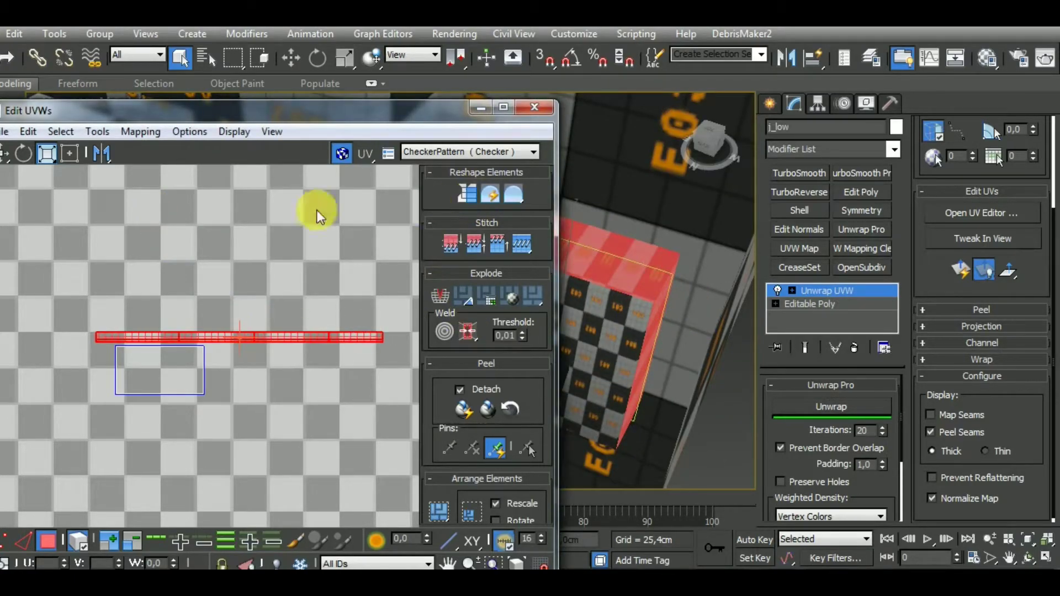
# Stretch the block's side strip vertically with Freeform to even out its checker squares.
pyautogui.moveTo(235, 323); pyautogui.dragTo(137, 314, button='middle')
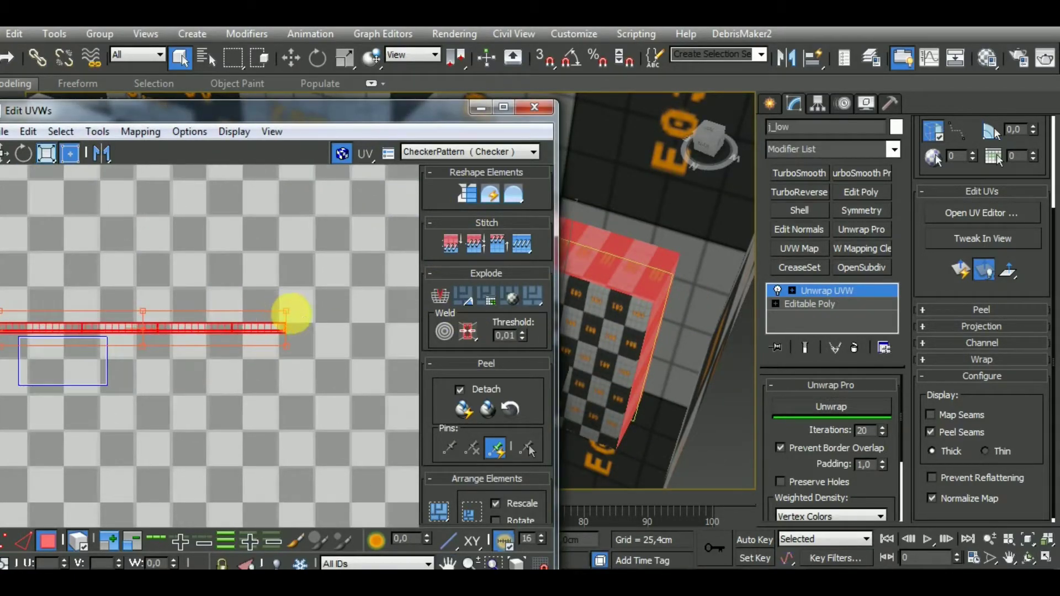
pyautogui.moveTo(302, 318); pyautogui.dragTo(351, 295)
pyautogui.keyDown('alt'); pyautogui.moveTo(644, 348); pyautogui.dragTo(656, 316, button='middle'); pyautogui.keyUp('alt')
pyautogui.moveTo(172, 417); pyautogui.dragTo(259, 376, button='middle')
# Select the block's front-face shell and narrow it with Freeform to make its checker squares squarer.
pyautogui.click(184, 344)
pyautogui.moveTo(633, 359); pyautogui.dragTo(788, 340, button='middle')
pyautogui.moveTo(194, 345); pyautogui.dragTo(166, 359)
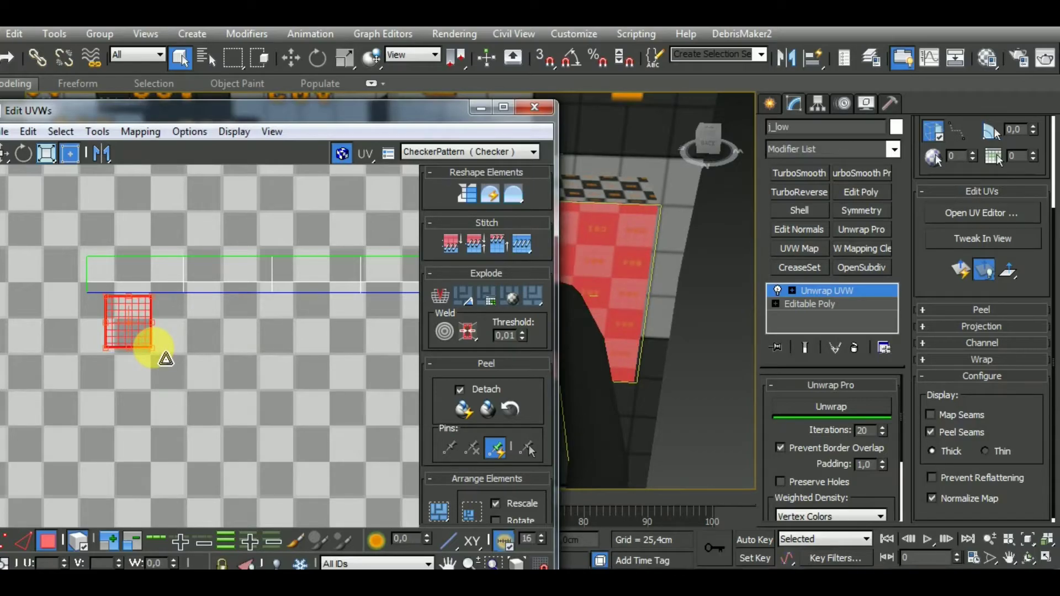
pyautogui.moveTo(640, 326); pyautogui.dragTo(675, 353, button='middle')
pyautogui.scroll(-4, 716, 353)
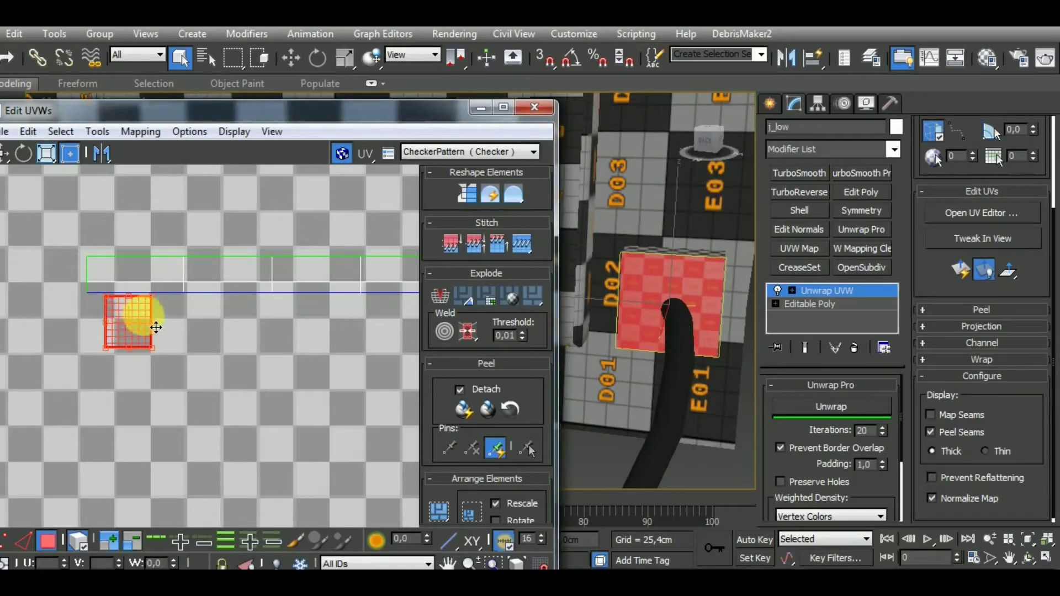
# Enlarge the front-face shell to match the side strip's checker density, and select both shells for scaling.
pyautogui.moveTo(220, 345); pyautogui.dragTo(414, 322, button='middle')
pyautogui.moveTo(719, 321); pyautogui.dragTo(602, 352, button='middle')
pyautogui.scroll(4, 655, 304)
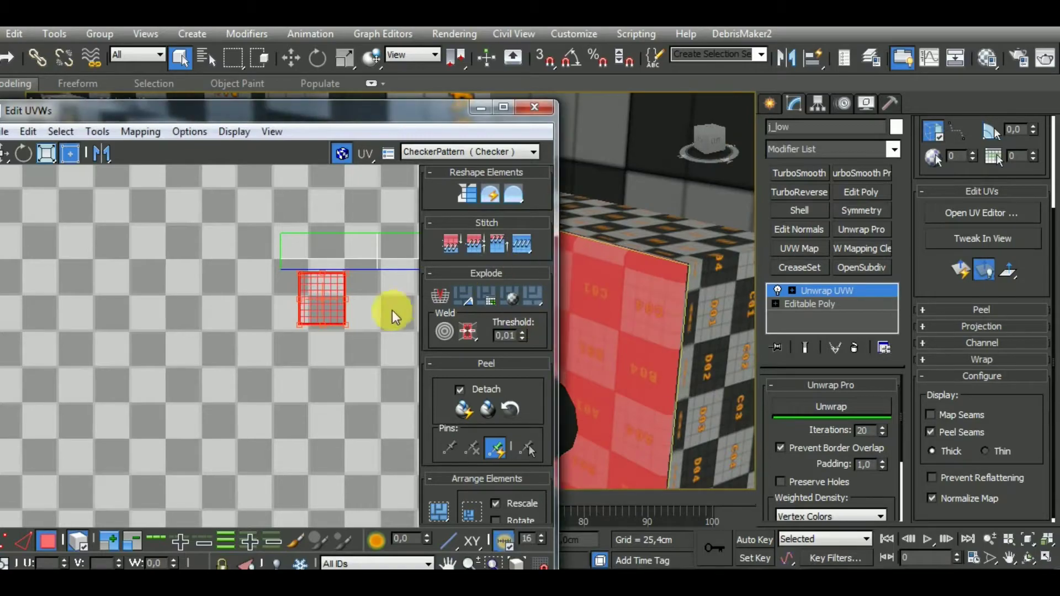
pyautogui.scroll(3, 527, 231)
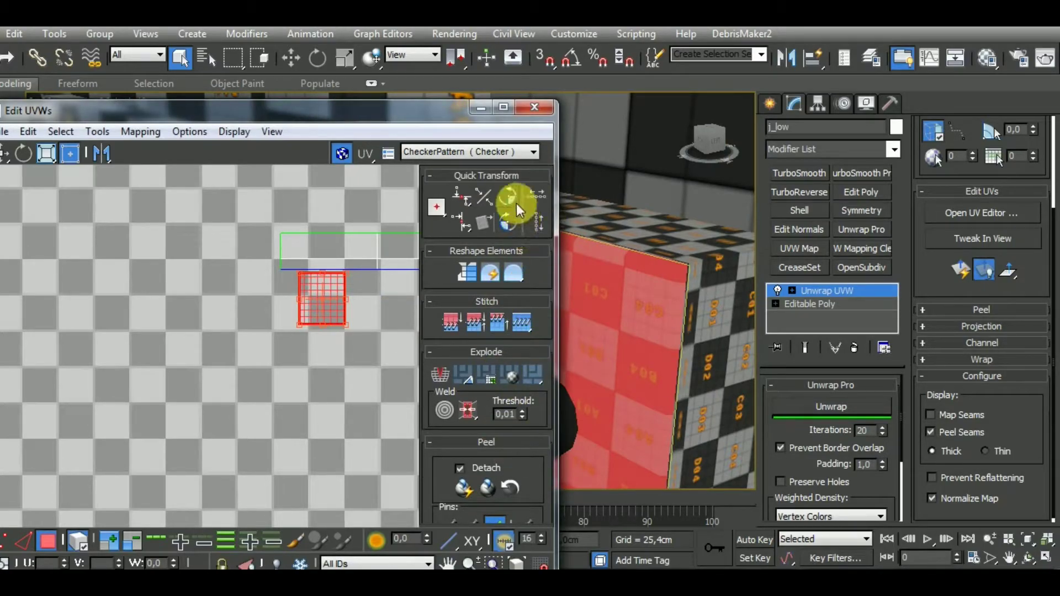
pyautogui.click(343, 372)
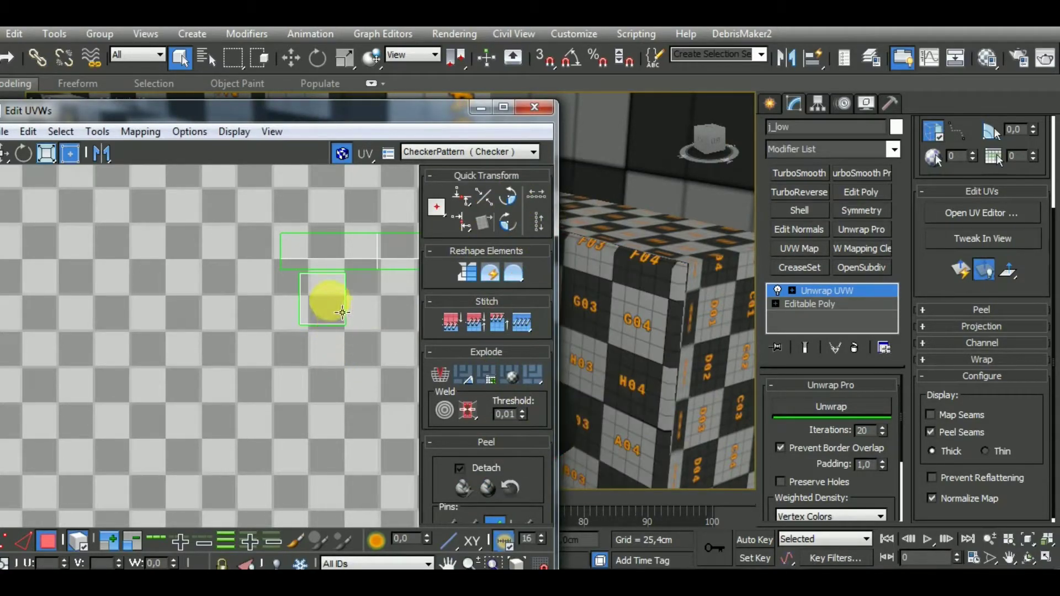
pyautogui.click(323, 297)
pyautogui.moveTo(390, 374); pyautogui.dragTo(312, 379, button='middle')
pyautogui.moveTo(279, 341); pyautogui.dragTo(289, 363)
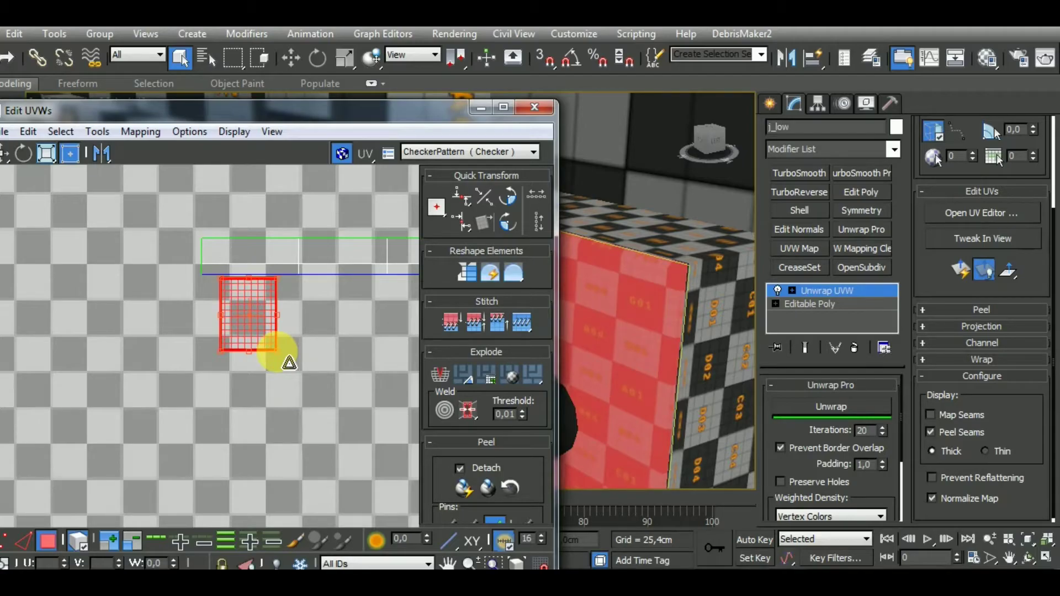
pyautogui.click(441, 374)
pyautogui.scroll(-5, 276, 363)
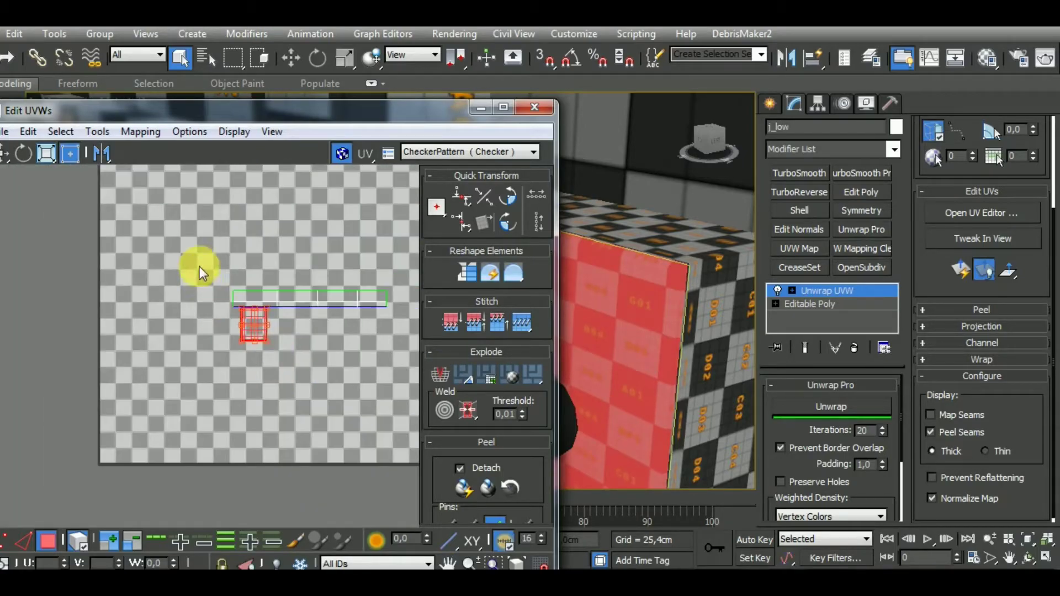
pyautogui.click(45, 155)
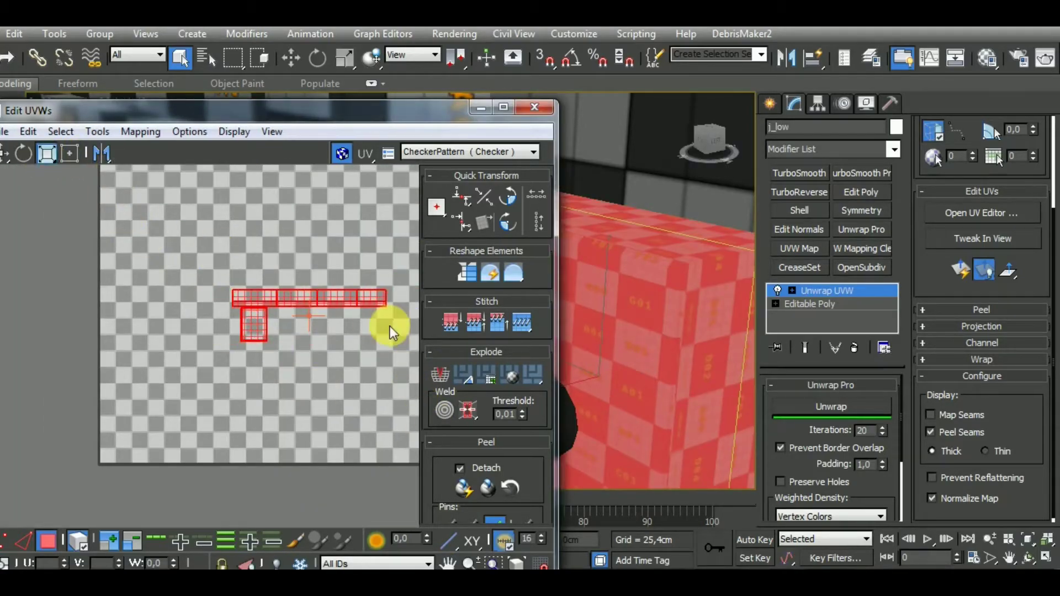
pyautogui.scroll(-5, 552, 353)
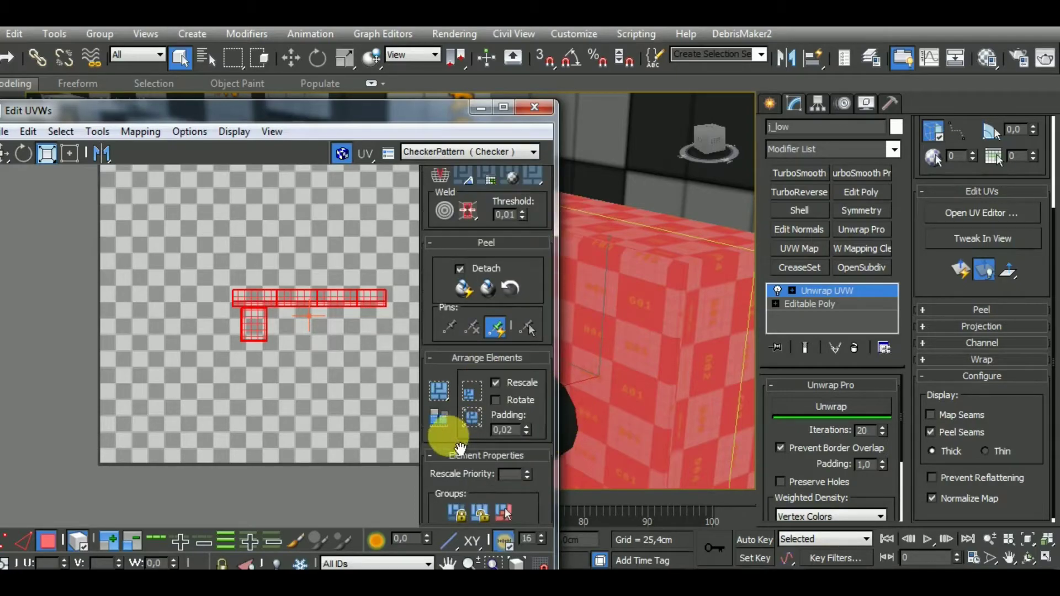
pyautogui.click(439, 389)
pyautogui.hotkey('ctrl', 'z')
pyautogui.hotkey('ctrl', 'z')
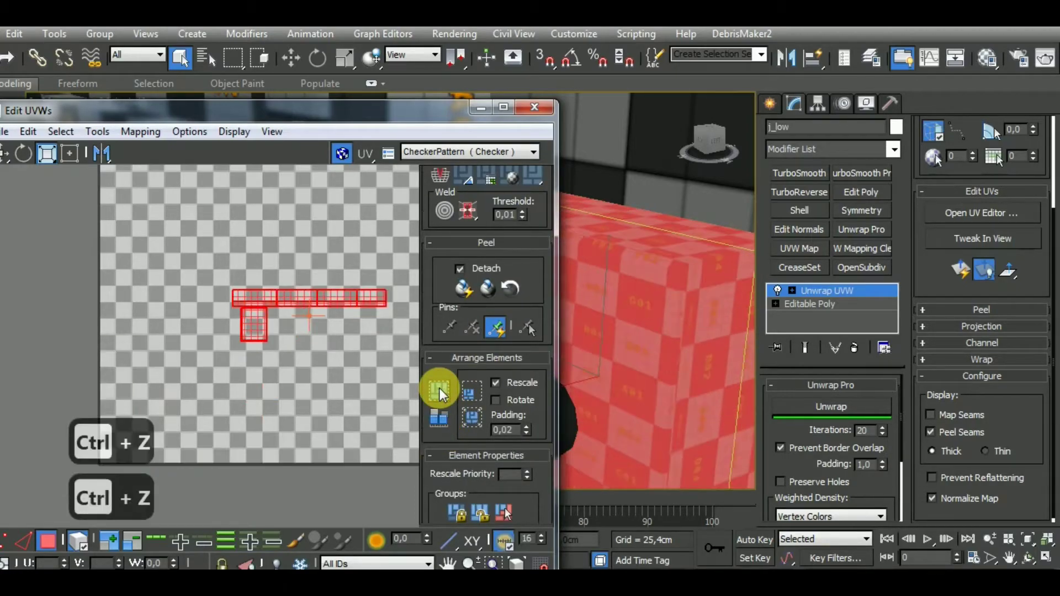
# Scale both block shells down together until the block's checker size approaches that of the adjoining body.
pyautogui.moveTo(284, 350); pyautogui.dragTo(310, 441)
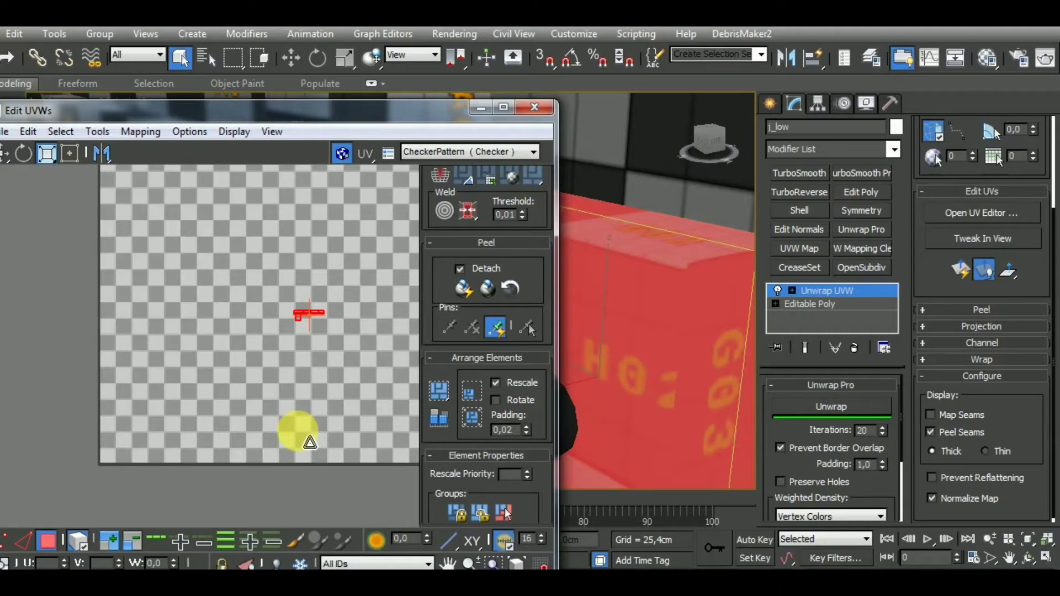
pyautogui.scroll(-5, 703, 355)
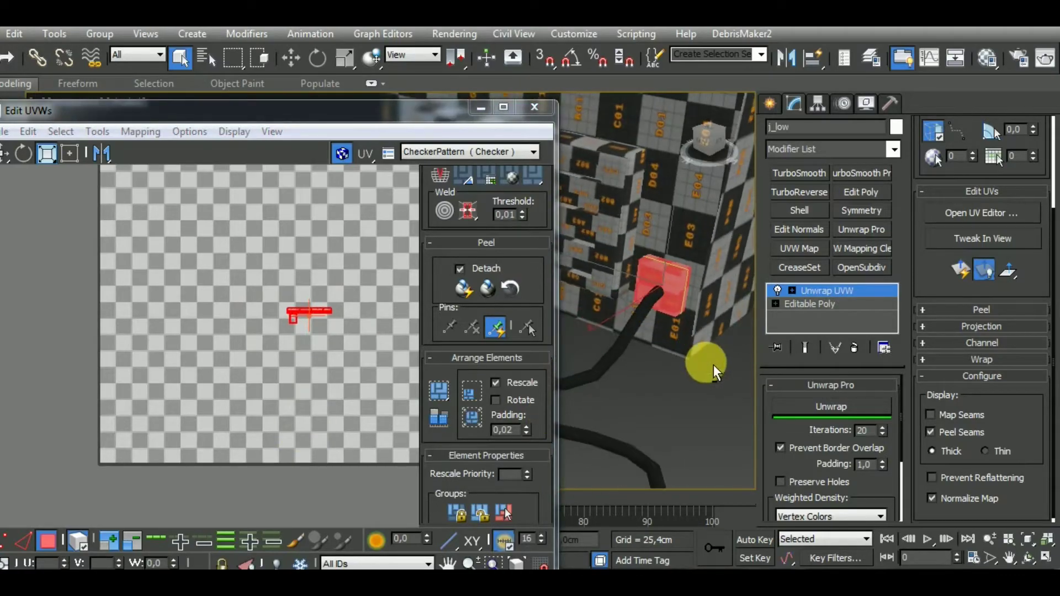
pyautogui.keyDown('alt'); pyautogui.moveTo(713, 365); pyautogui.dragTo(720, 366, button='middle'); pyautogui.keyUp('alt')
pyautogui.moveTo(316, 299); pyautogui.dragTo(315, 285)
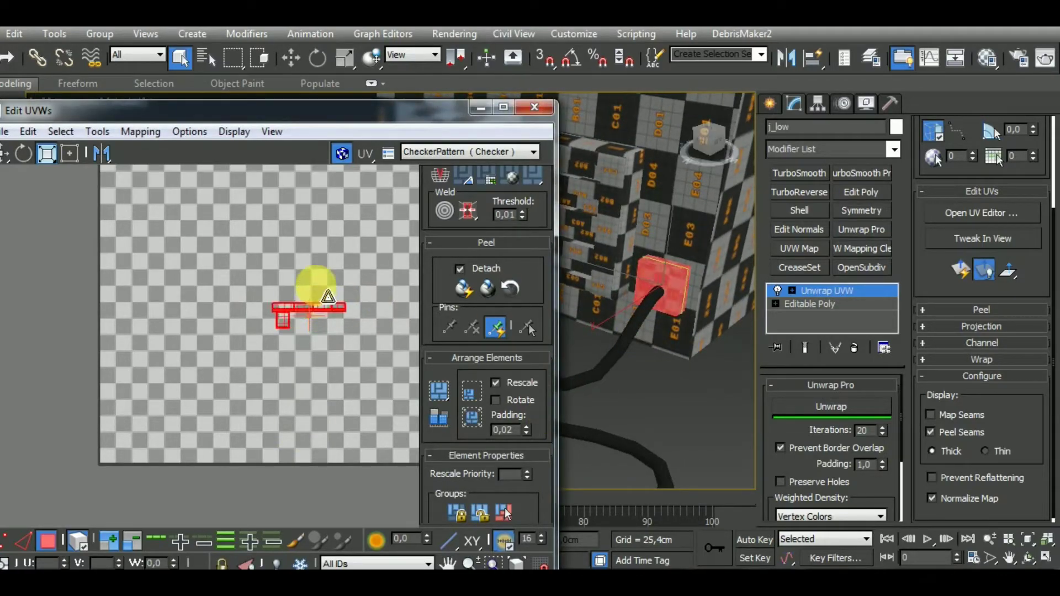
pyautogui.scroll(3, 299, 315)
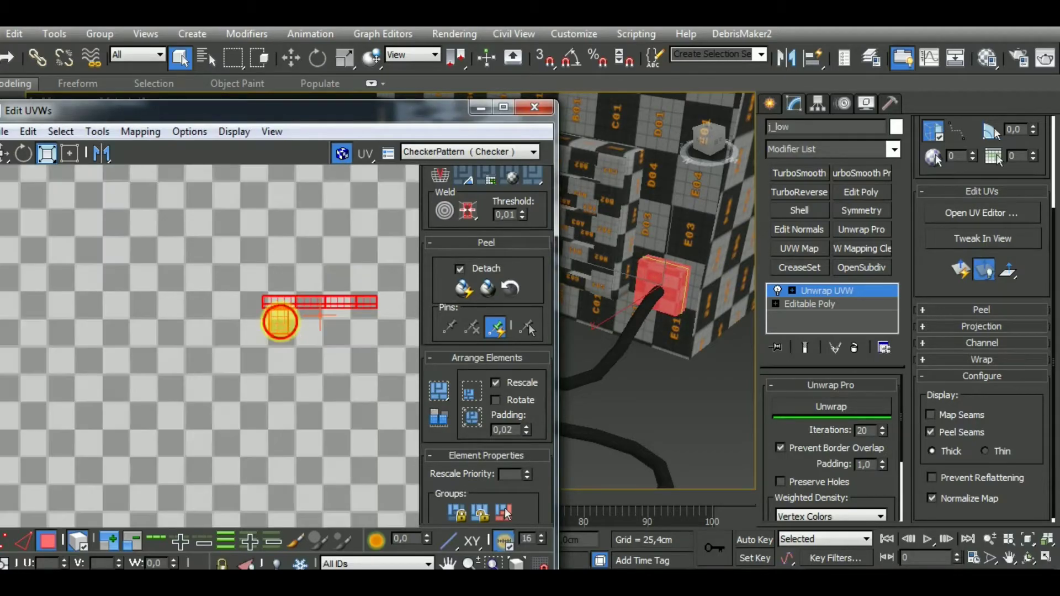
# Reduce the front-face shell's height with Freeform and move the shell just above the side strip.
pyautogui.click(71, 154)
pyautogui.moveTo(257, 311); pyautogui.dragTo(314, 353)
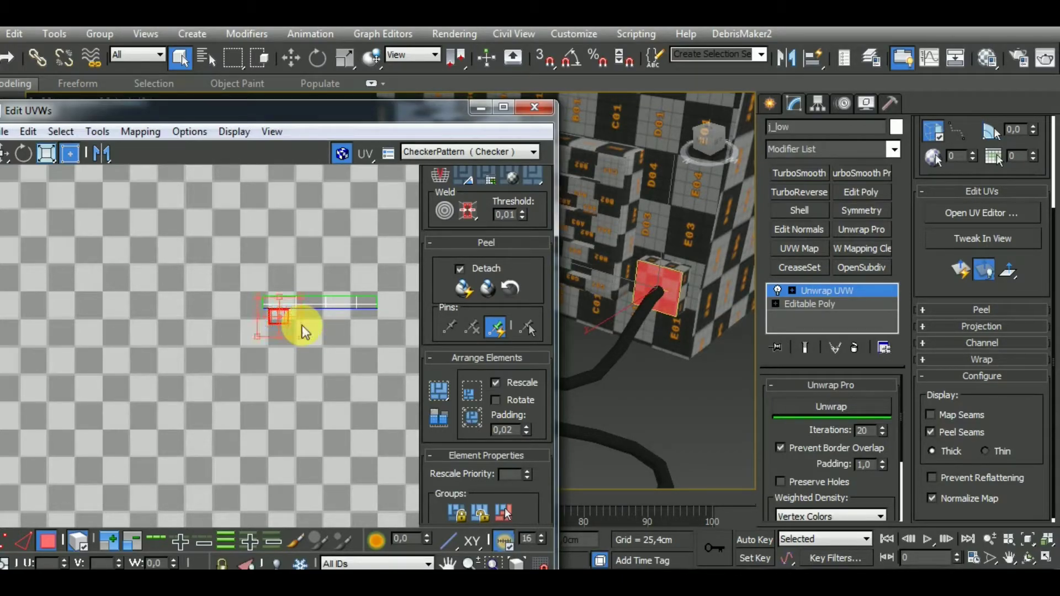
pyautogui.scroll(2, 287, 316)
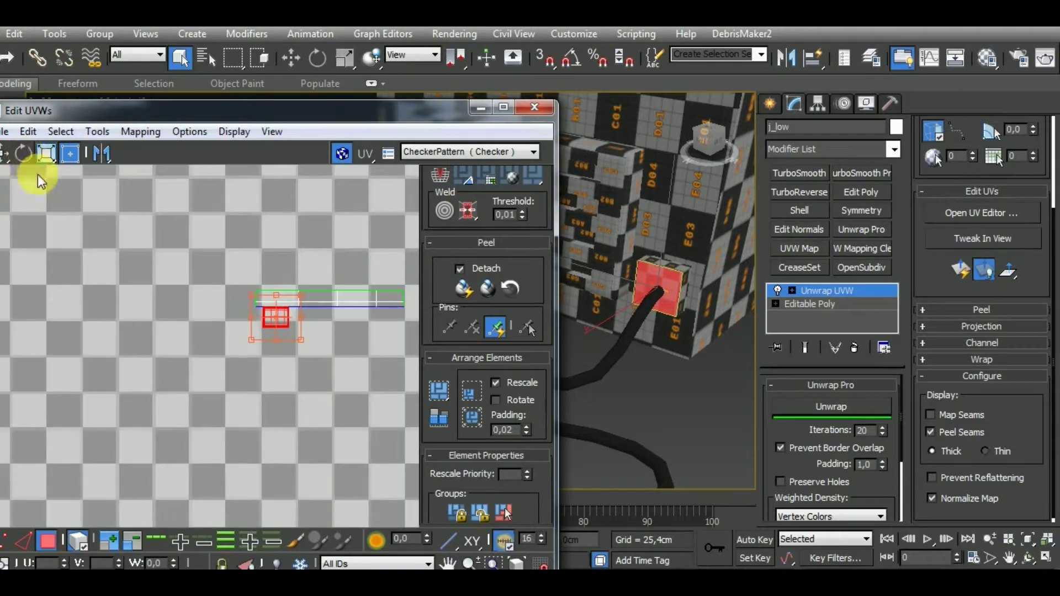
pyautogui.click(7, 155)
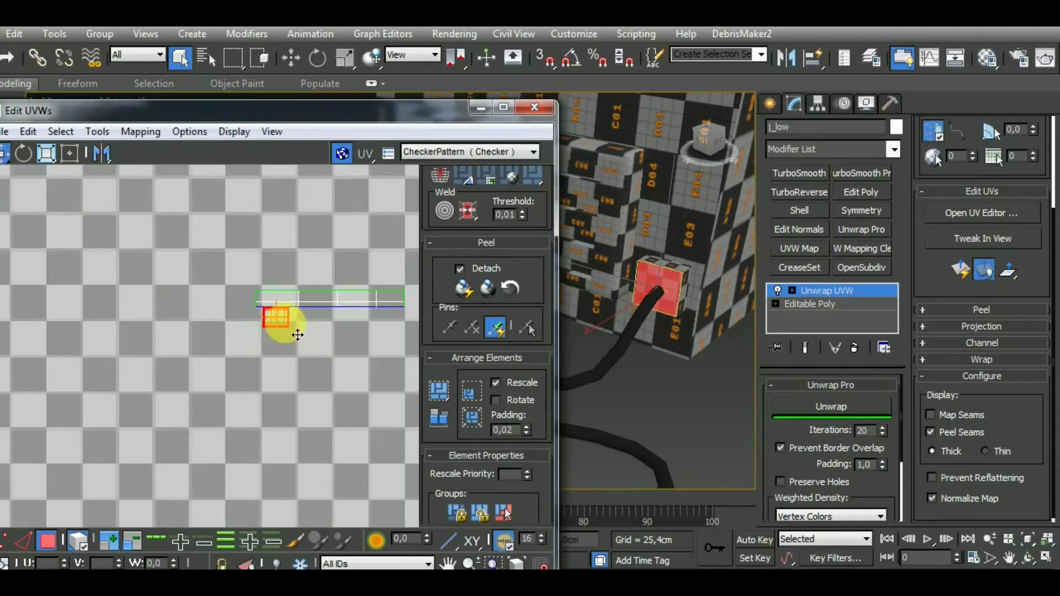
pyautogui.moveTo(297, 335); pyautogui.dragTo(295, 291)
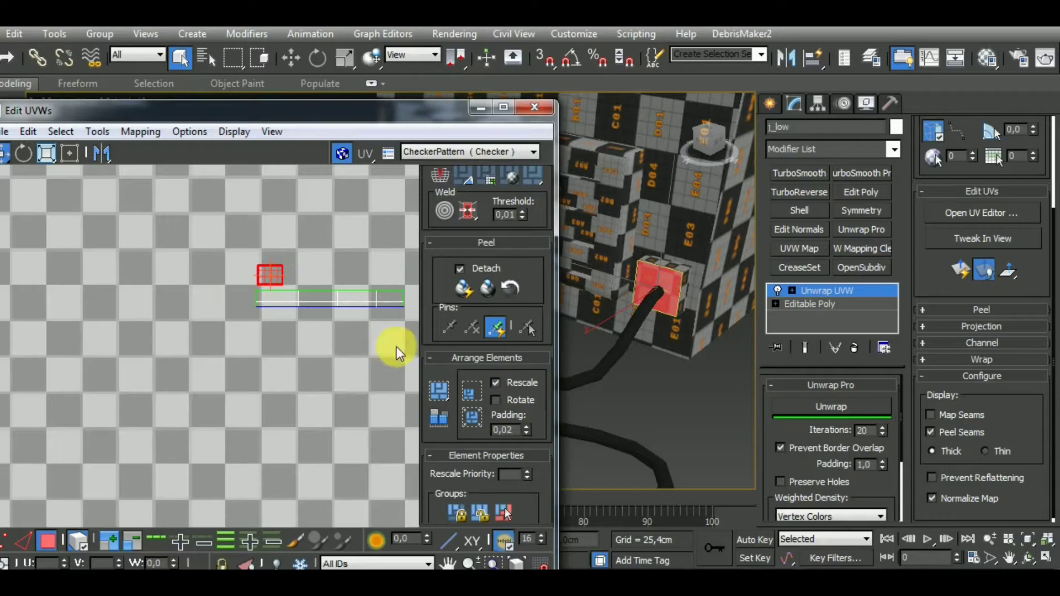
# Move both block shells together below the UV tile, leave polygon selection and close the UV editor.
pyautogui.hotkey('ctrl', 'a')
pyautogui.scroll(-4, 306, 399)
pyautogui.moveTo(314, 381); pyautogui.dragTo(273, 514)
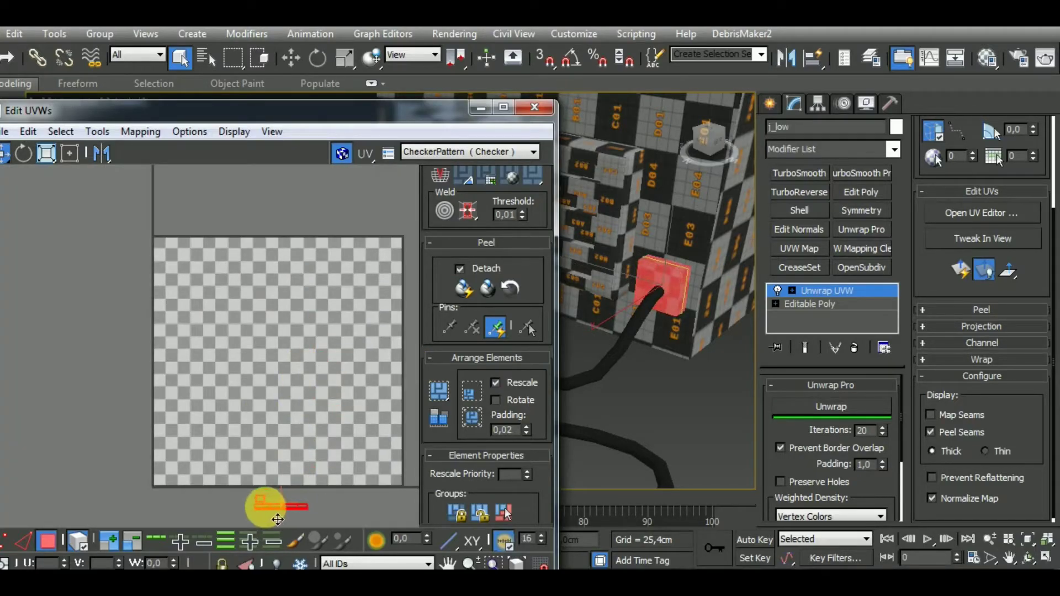
pyautogui.click(47, 540)
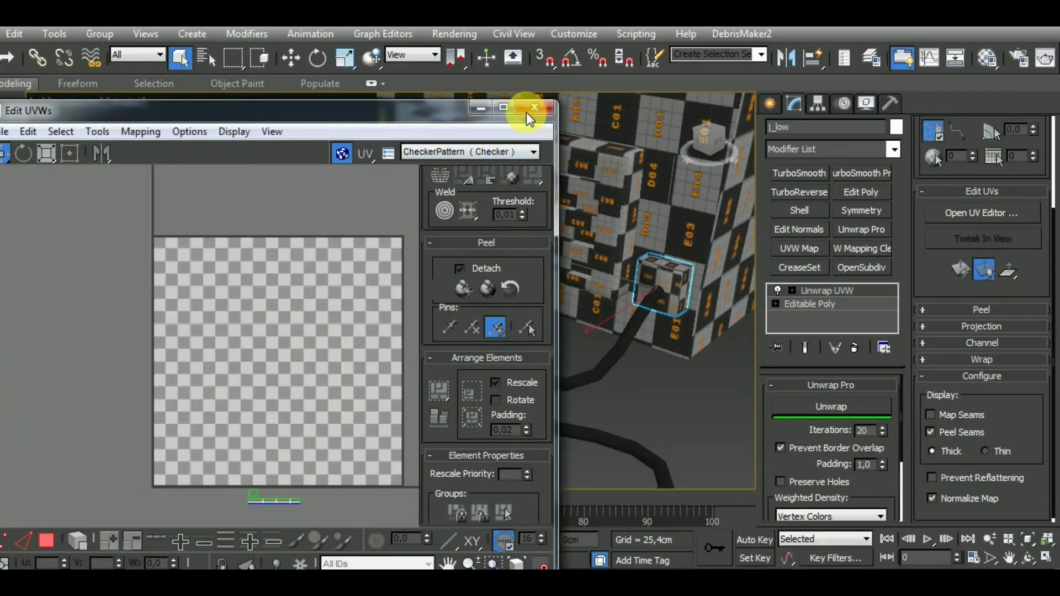
pyautogui.click(527, 112)
# Add an Unwrap UVW modifier to the plug body at the cable's end, turn off Map Seams and open its UV editor.
pyautogui.moveTo(546, 421); pyautogui.dragTo(582, 336, button='middle')
pyautogui.click(143, 337)
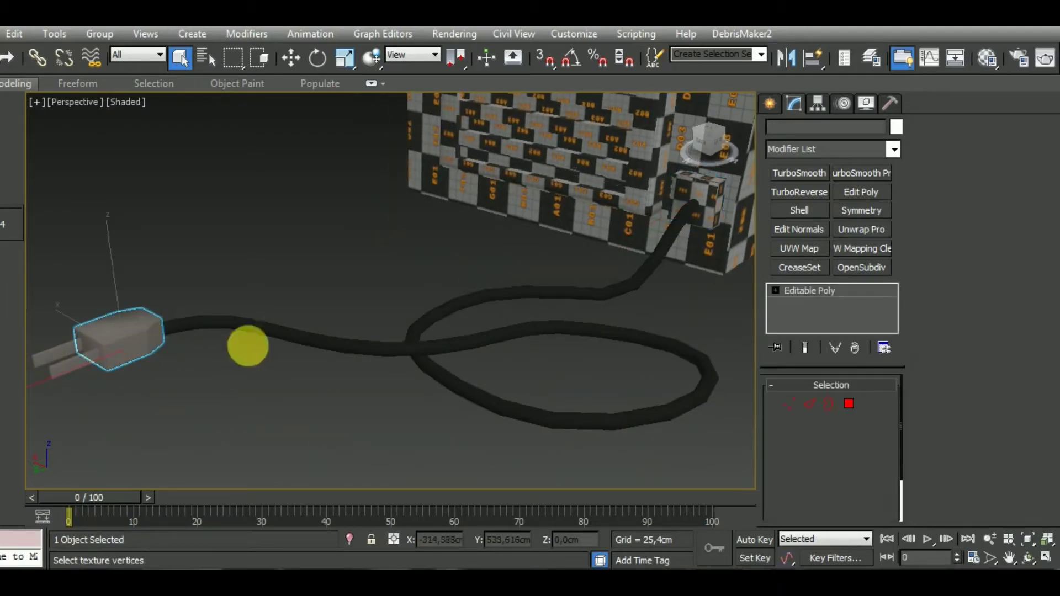
pyautogui.click(879, 230)
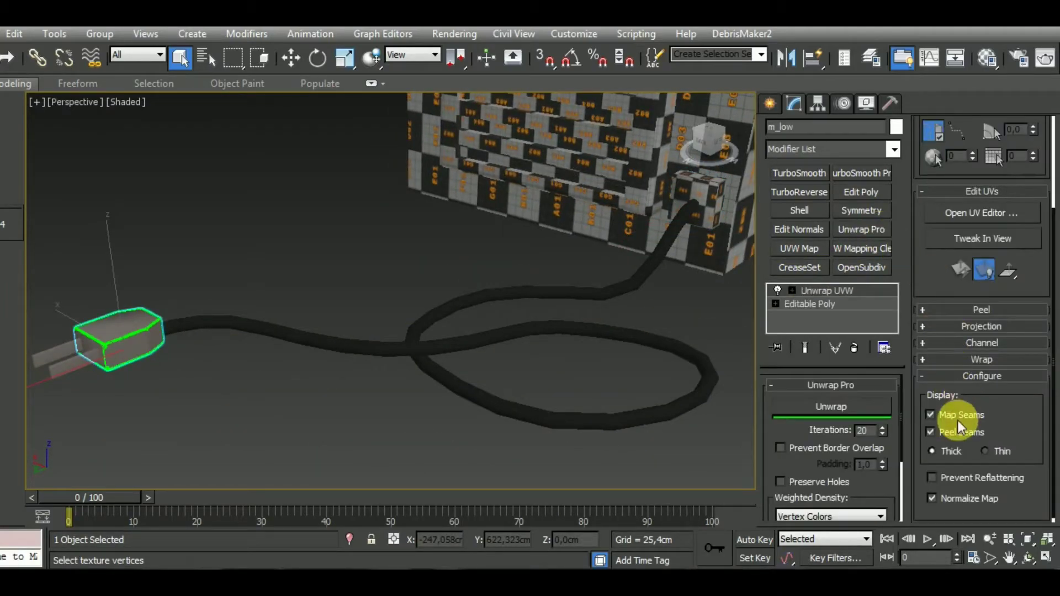
pyautogui.click(994, 214)
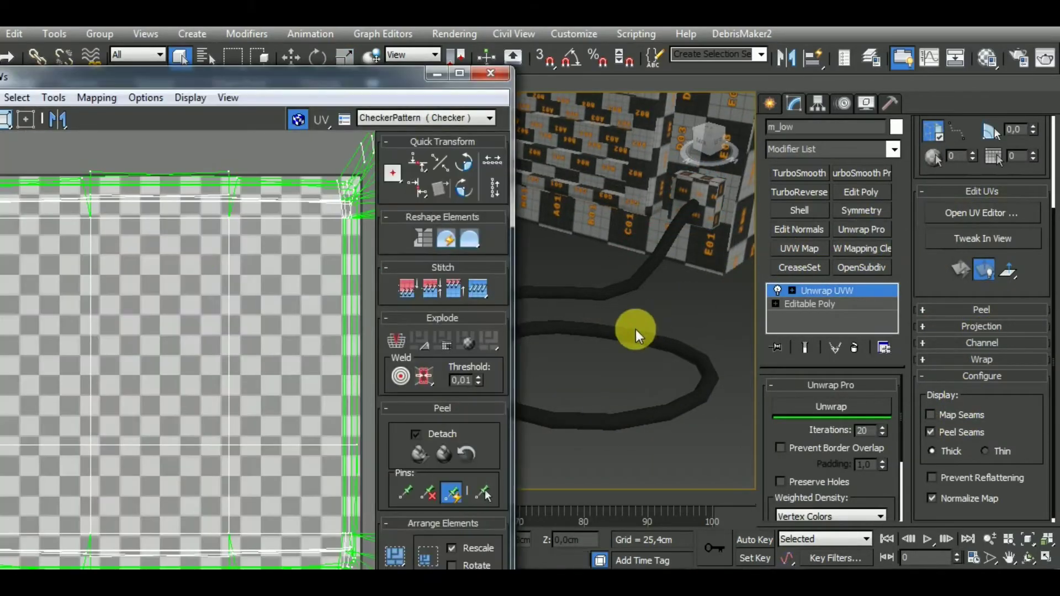
pyautogui.scroll(-5, 634, 329)
pyautogui.moveTo(359, 80); pyautogui.dragTo(508, 106)
pyautogui.scroll(-6, 285, 342)
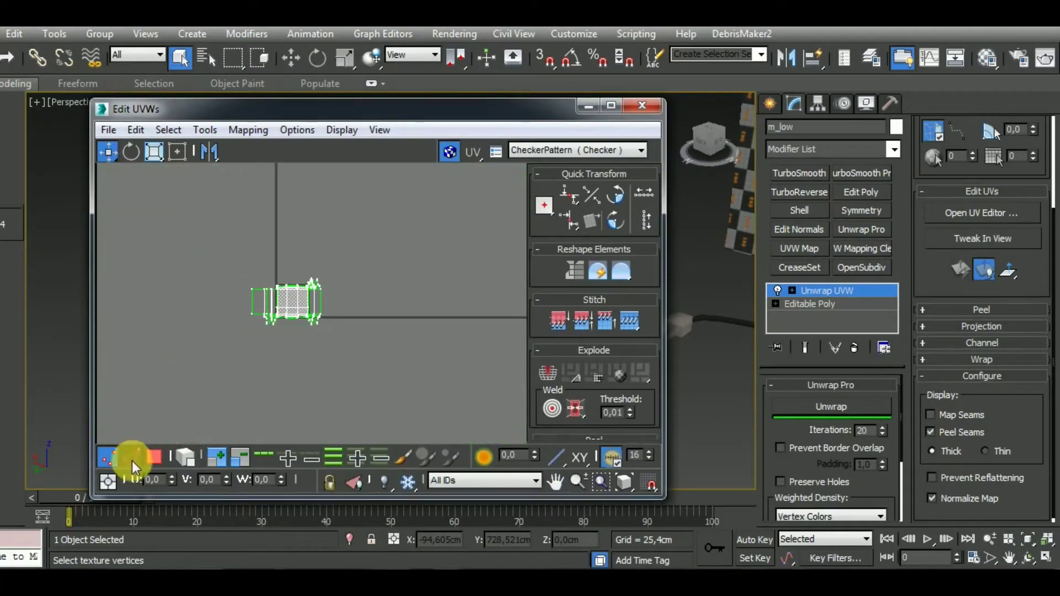
# Select all of the plug's UV polygons and apply Normal Mapping with the Box Mapping option.
pyautogui.click(154, 456)
pyautogui.moveTo(474, 441); pyautogui.dragTo(213, 175)
pyautogui.click(247, 130)
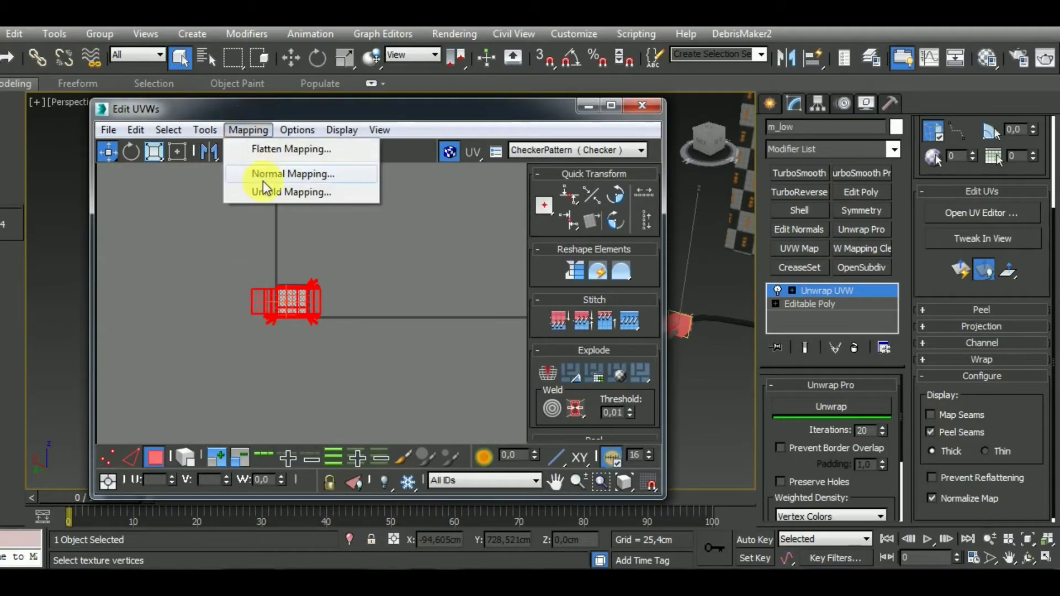
pyautogui.click(266, 175)
pyautogui.moveTo(160, 25); pyautogui.dragTo(221, 127)
pyautogui.click(147, 143)
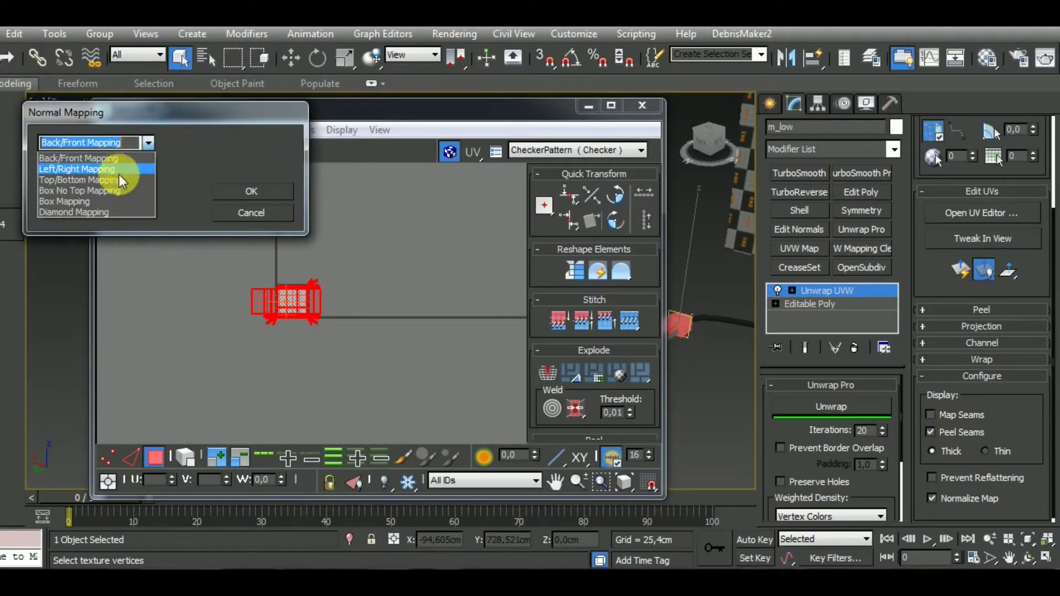
pyautogui.click(78, 199)
pyautogui.click(246, 199)
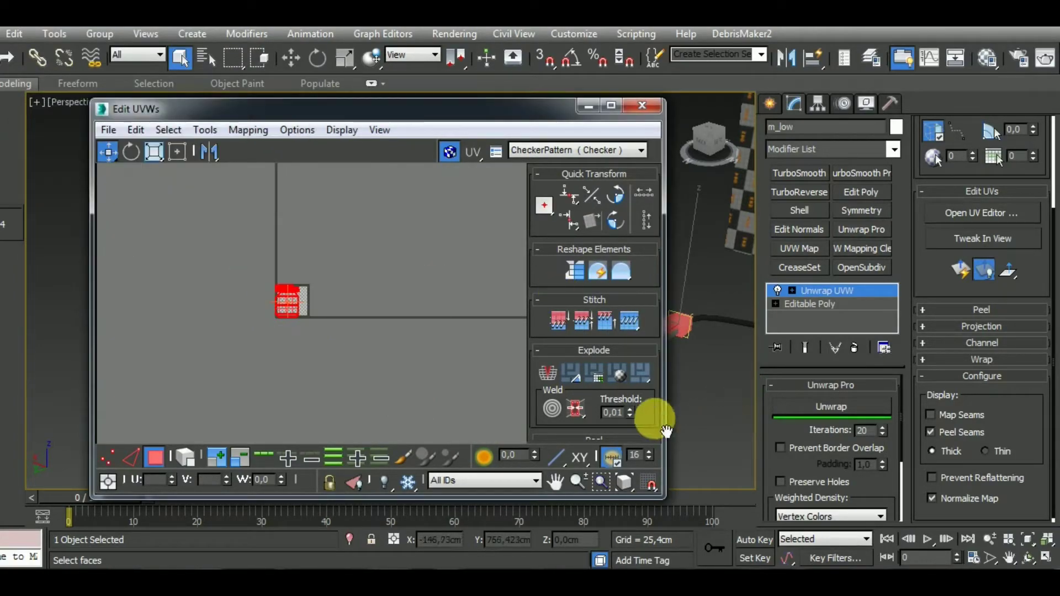
# Pack the plug's box-mapped shells in the UV tile and shrink the editor window to uncover the plug in the viewport.
pyautogui.moveTo(655, 421); pyautogui.dragTo(639, 147)
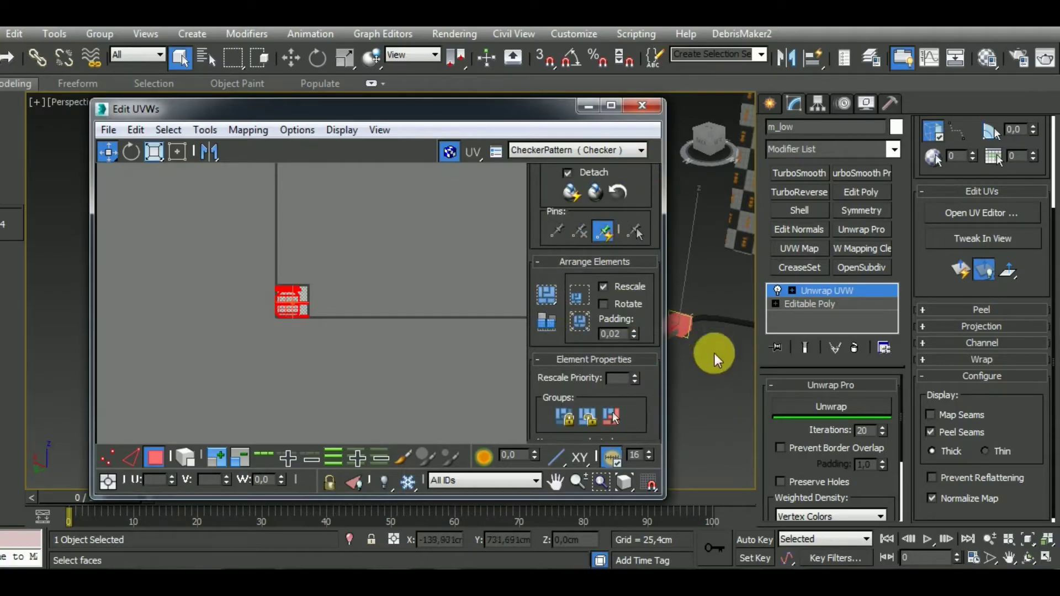
pyautogui.moveTo(665, 378); pyautogui.dragTo(545, 369)
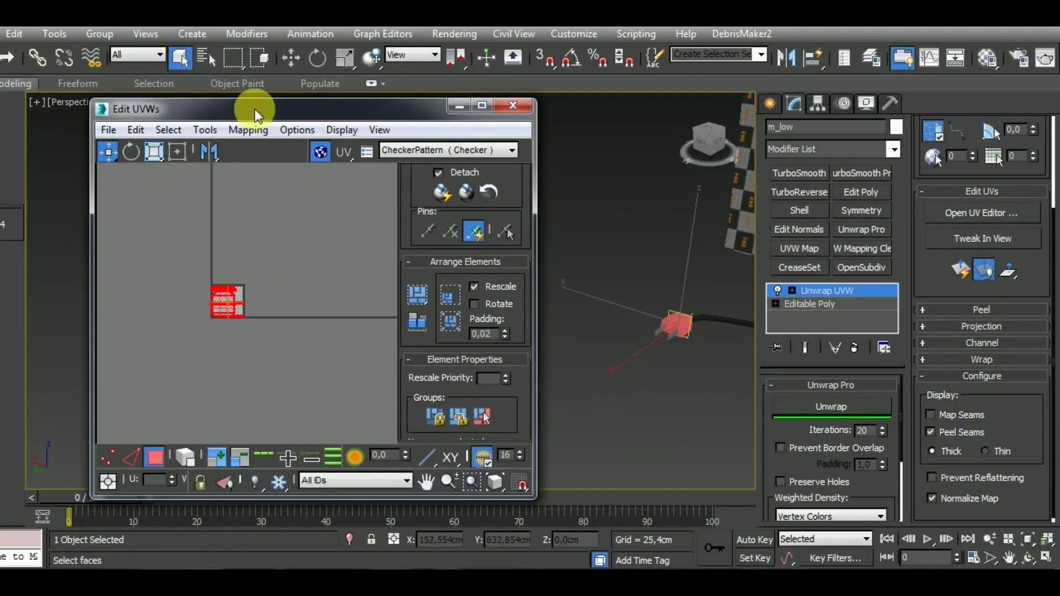
pyautogui.moveTo(249, 107); pyautogui.dragTo(177, 42)
pyautogui.scroll(4, 515, 310)
pyautogui.scroll(5, 601, 347)
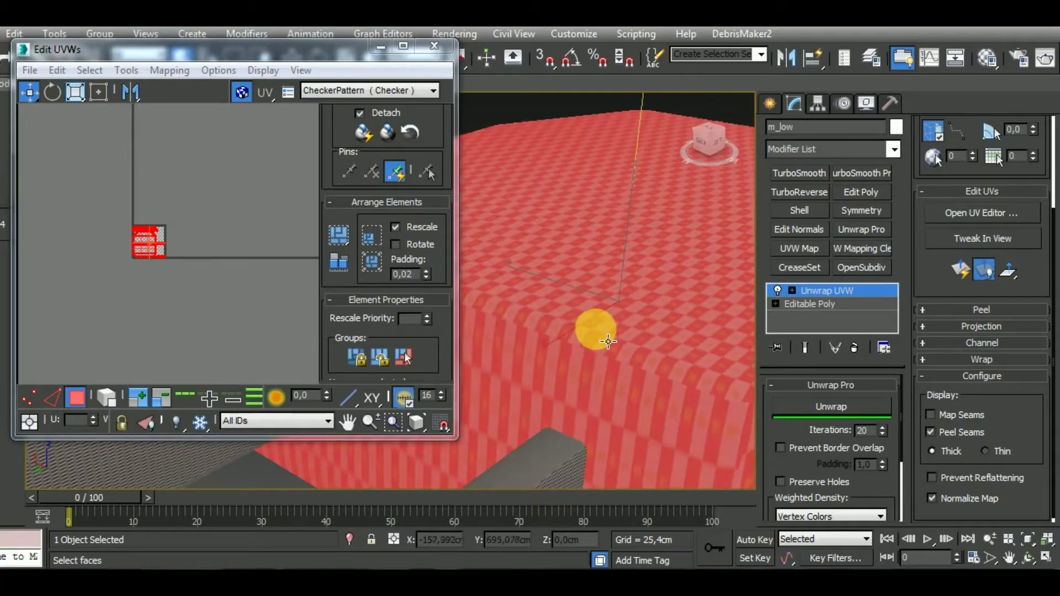
pyautogui.scroll(-3, 607, 342)
pyautogui.keyDown('alt'); pyautogui.moveTo(669, 356); pyautogui.dragTo(695, 388, button='middle'); pyautogui.keyUp('alt')
pyautogui.moveTo(143, 335); pyautogui.dragTo(168, 343, button='middle')
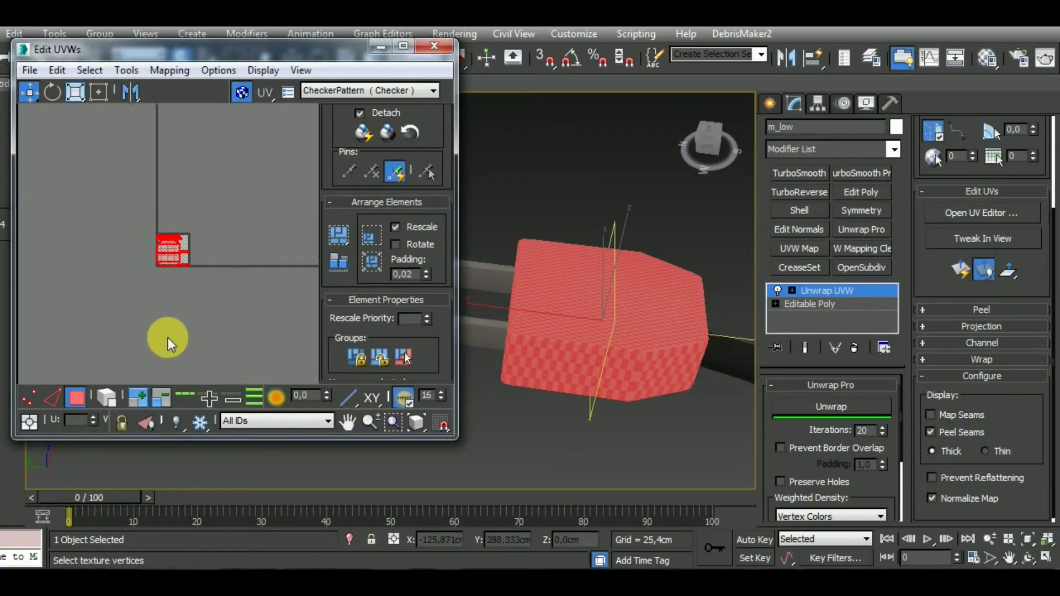
# Enable selection by element, select the plug's broad tapered face shell and process it with Unwrap Pro.
pyautogui.scroll(2, 160, 337)
pyautogui.click(110, 396)
pyautogui.click(135, 353)
pyautogui.click(174, 250)
pyautogui.keyDown('alt'); pyautogui.moveTo(613, 384); pyautogui.dragTo(668, 422, button='middle'); pyautogui.keyUp('alt')
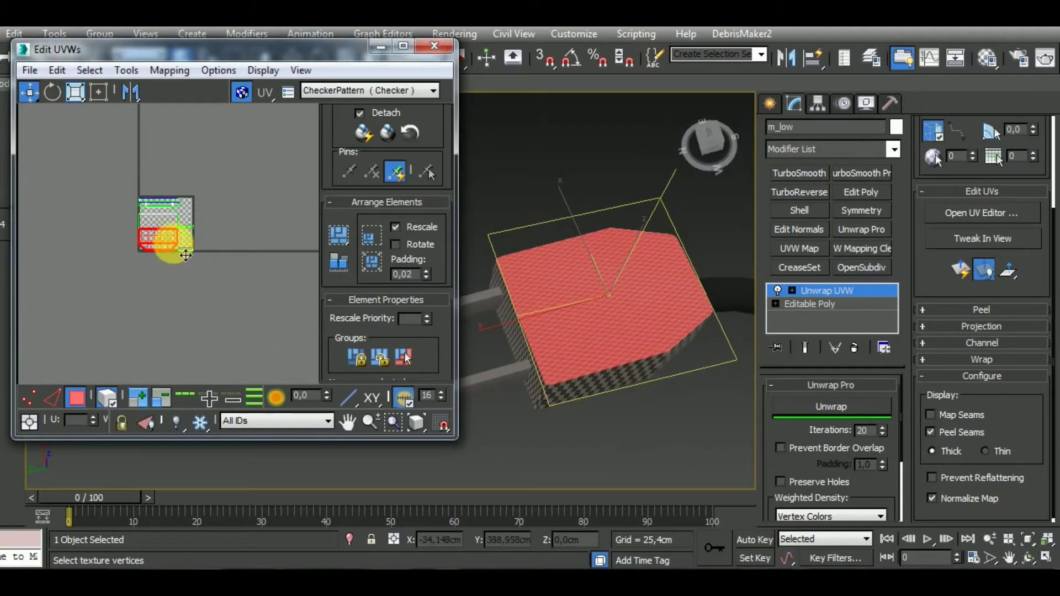
pyautogui.scroll(2, 169, 249)
pyautogui.click(189, 267)
pyautogui.click(166, 232)
pyautogui.click(840, 408)
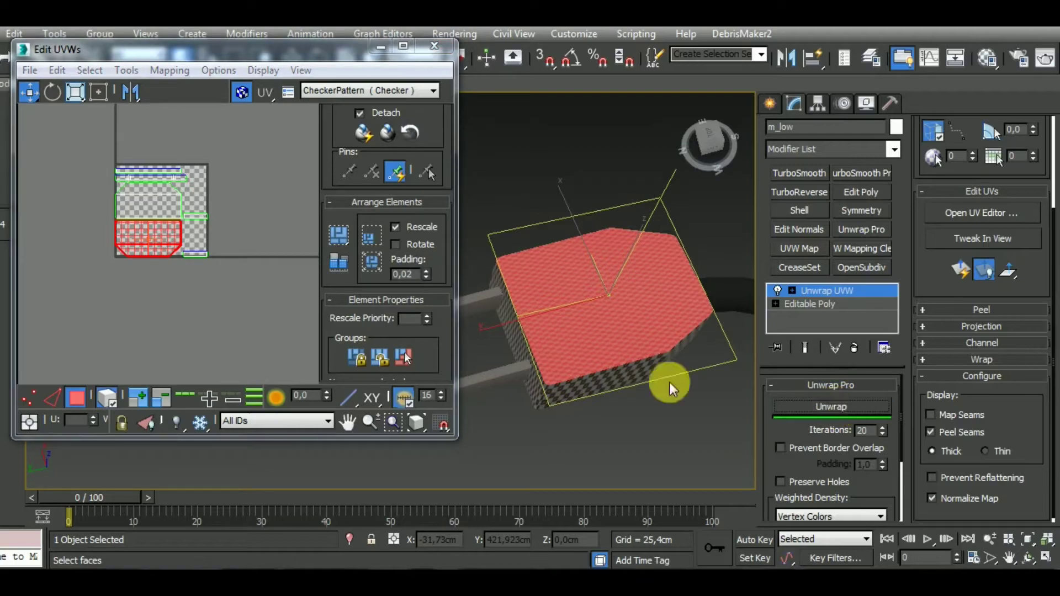
# Scale all of the plug's shells down together to enlarge the checker squares, and select the rectangular section of its broad face.
pyautogui.moveTo(106, 138); pyautogui.dragTo(227, 307)
pyautogui.click(78, 97)
pyautogui.moveTo(173, 196); pyautogui.dragTo(204, 346)
pyautogui.keyDown('alt'); pyautogui.moveTo(607, 309); pyautogui.dragTo(587, 327, button='middle'); pyautogui.keyUp('alt')
pyautogui.click(587, 328)
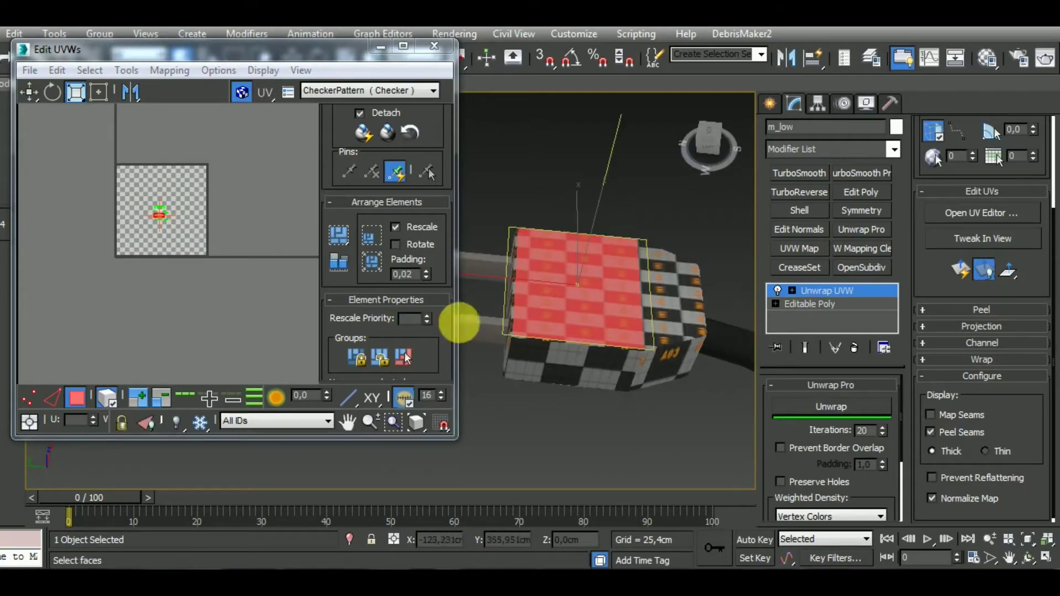
# Select the plug's lower tapered face shell and move it down clear of the upper face shell.
pyautogui.scroll(6, 170, 258)
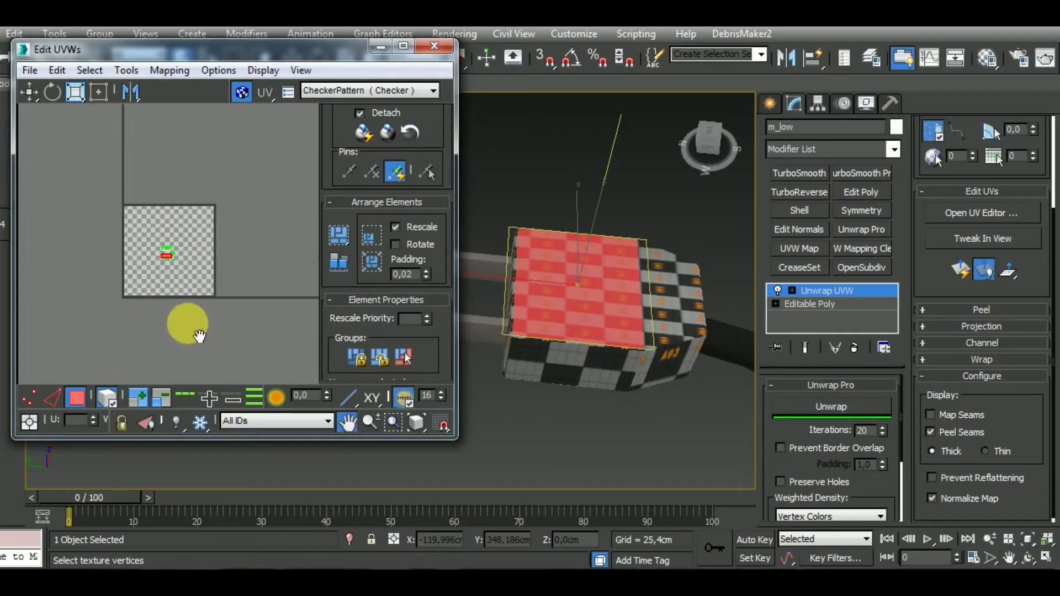
pyautogui.click(125, 256)
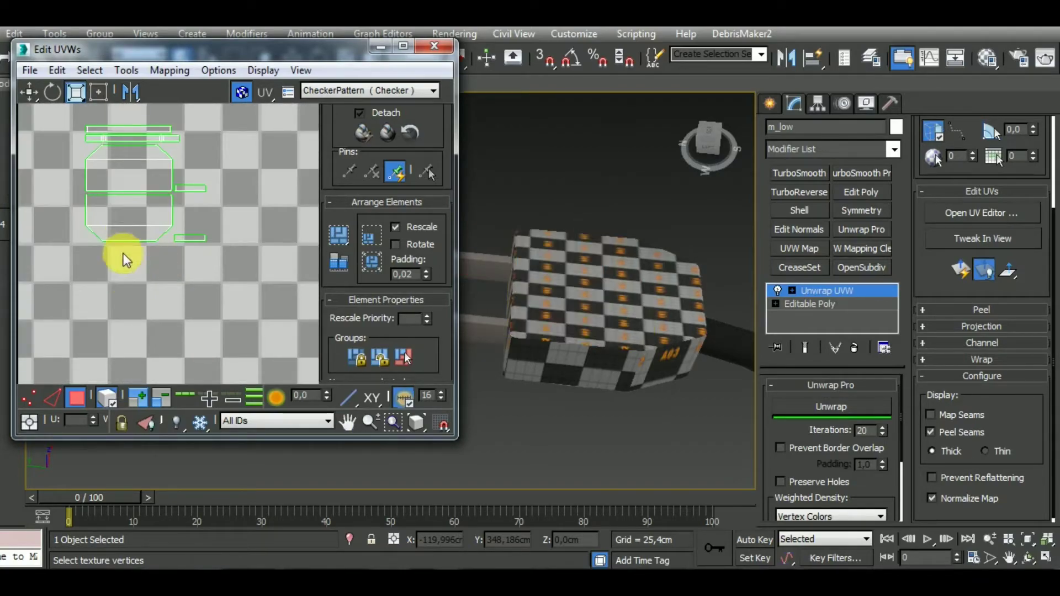
pyautogui.click(150, 223)
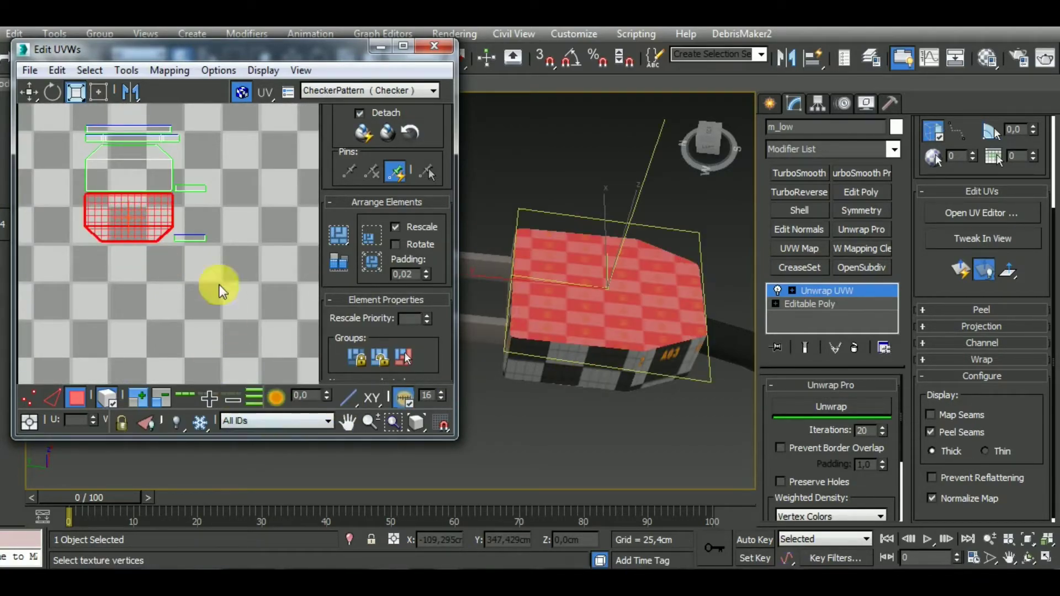
pyautogui.click(28, 92)
pyautogui.moveTo(176, 226); pyautogui.dragTo(177, 275)
# Stretch both tapered face shells in height with the Freeform gizmo until their checker squares look evenly proportioned.
pyautogui.keyDown('alt'); pyautogui.moveTo(710, 421); pyautogui.dragTo(579, 435, button='middle'); pyautogui.keyUp('alt')
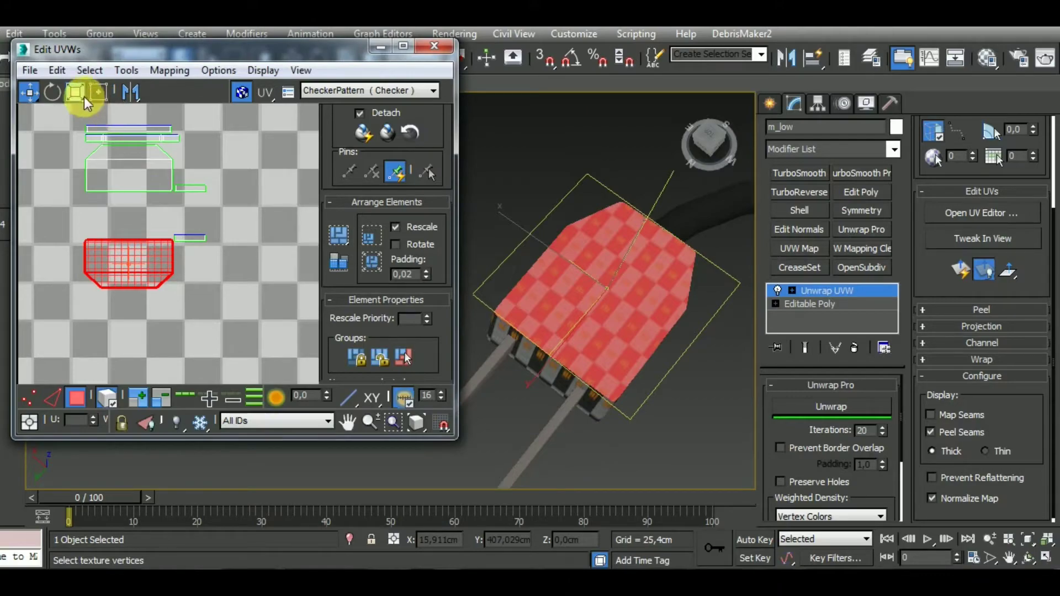
pyautogui.click(98, 92)
pyautogui.moveTo(172, 287); pyautogui.dragTo(177, 320)
pyautogui.click(150, 175)
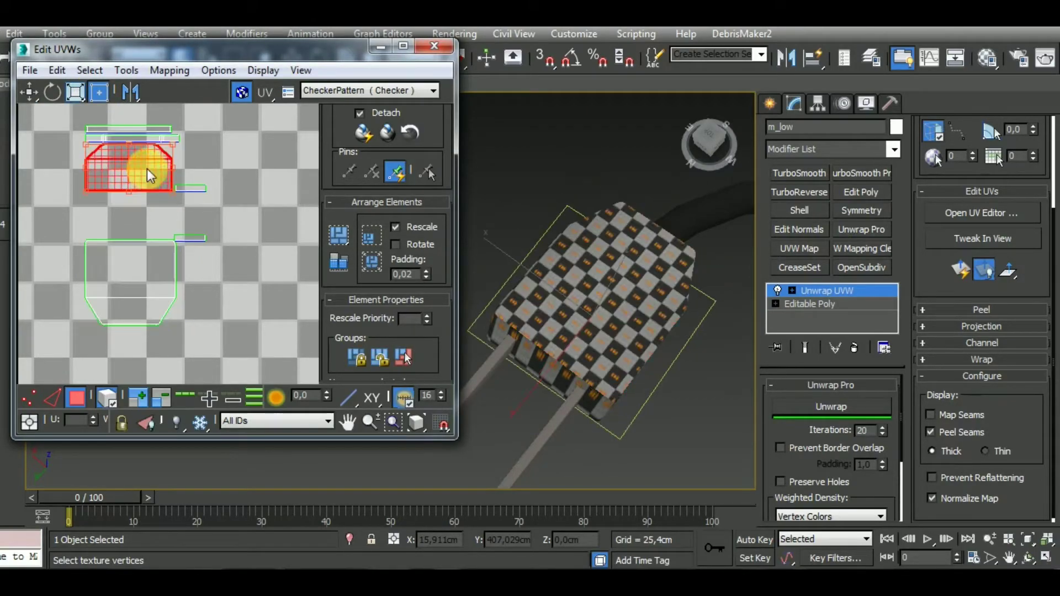
pyautogui.moveTo(172, 205); pyautogui.dragTo(173, 224)
# Turn off element selection, select the short end edge of the topmost side strip and stitch its neighbouring strip onto it.
pyautogui.keyDown('alt'); pyautogui.moveTo(672, 403); pyautogui.dragTo(585, 342, button='middle'); pyautogui.keyUp('alt')
pyautogui.click(123, 326)
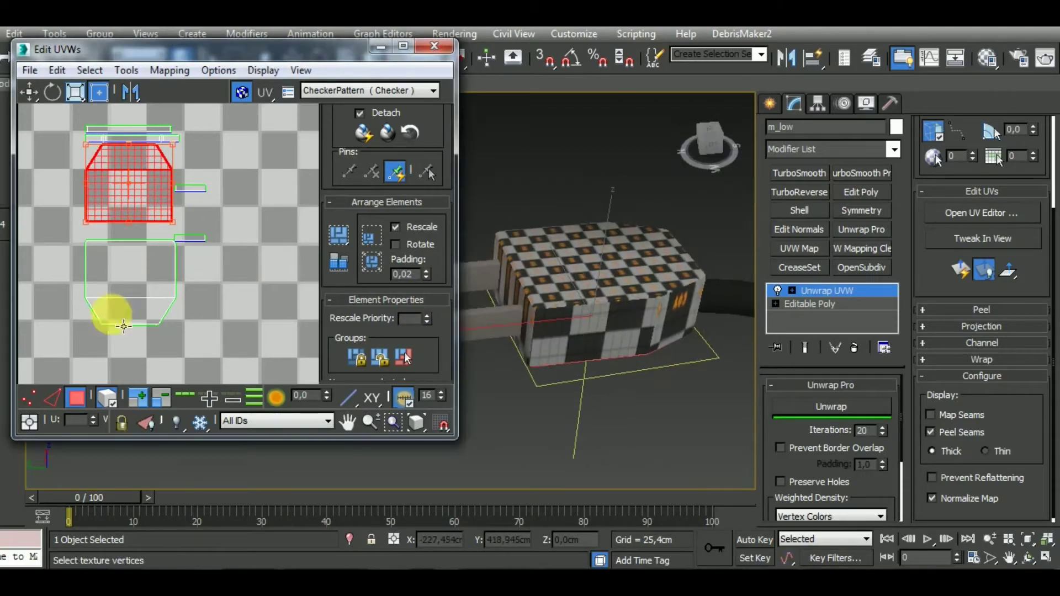
pyautogui.click(54, 397)
pyautogui.click(112, 403)
pyautogui.moveTo(184, 235); pyautogui.dragTo(158, 291, button='middle')
pyautogui.scroll(3, 163, 257)
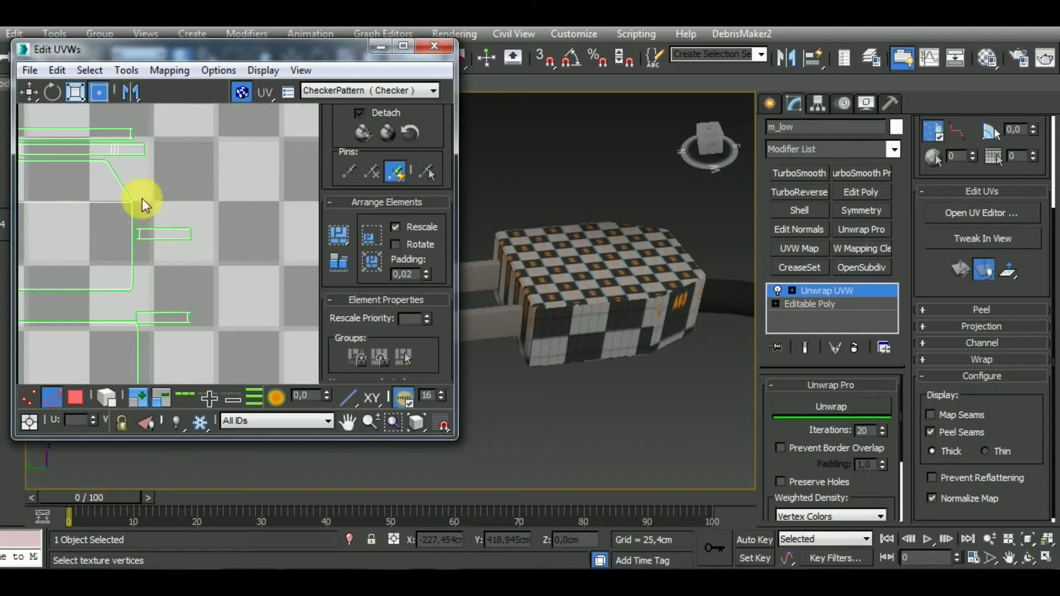
pyautogui.scroll(2, 142, 198)
pyautogui.moveTo(142, 199); pyautogui.dragTo(165, 247, button='middle')
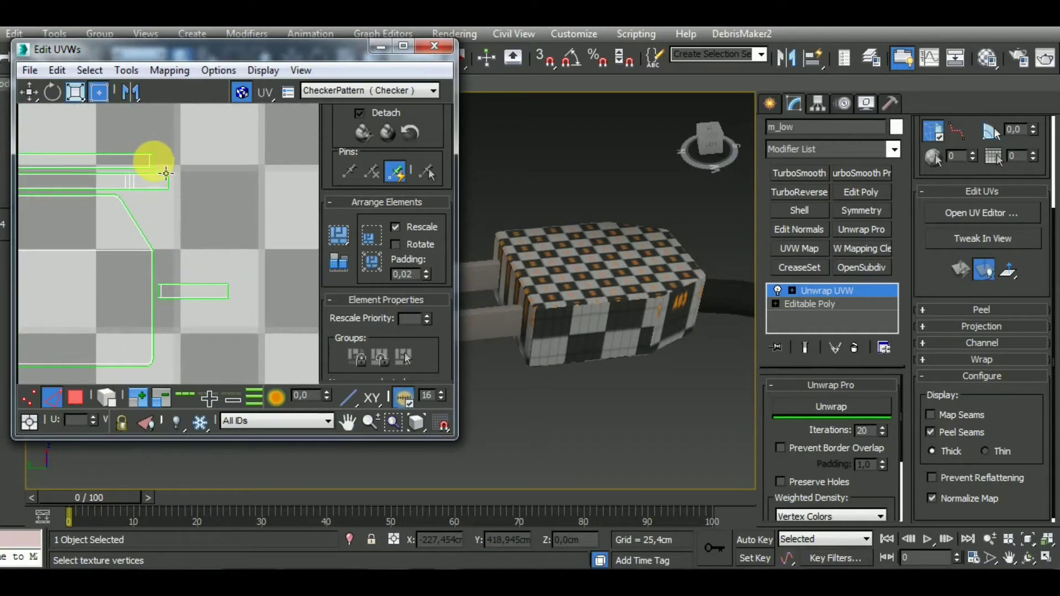
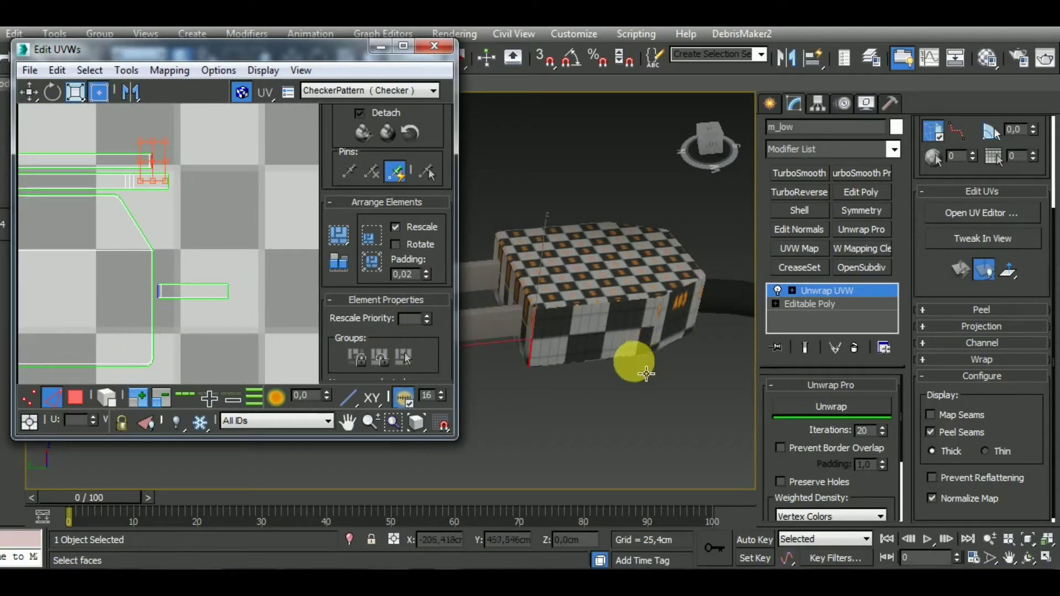
pyautogui.keyDown('alt'); pyautogui.moveTo(643, 390); pyautogui.dragTo(622, 374, button='middle'); pyautogui.keyUp('alt')
pyautogui.scroll(-3, 193, 232)
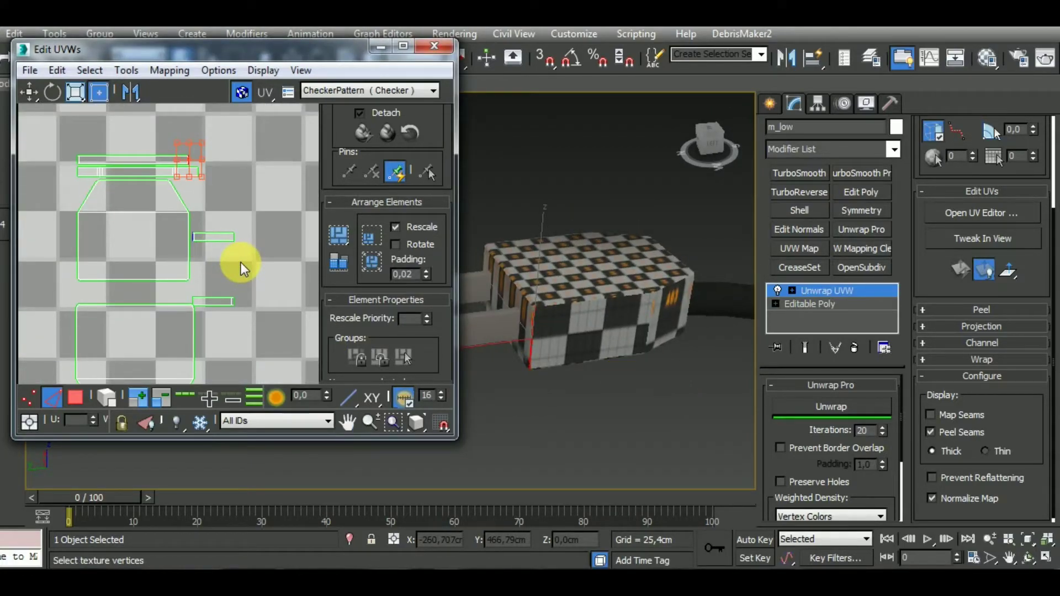
pyautogui.hotkey('shift', 's')
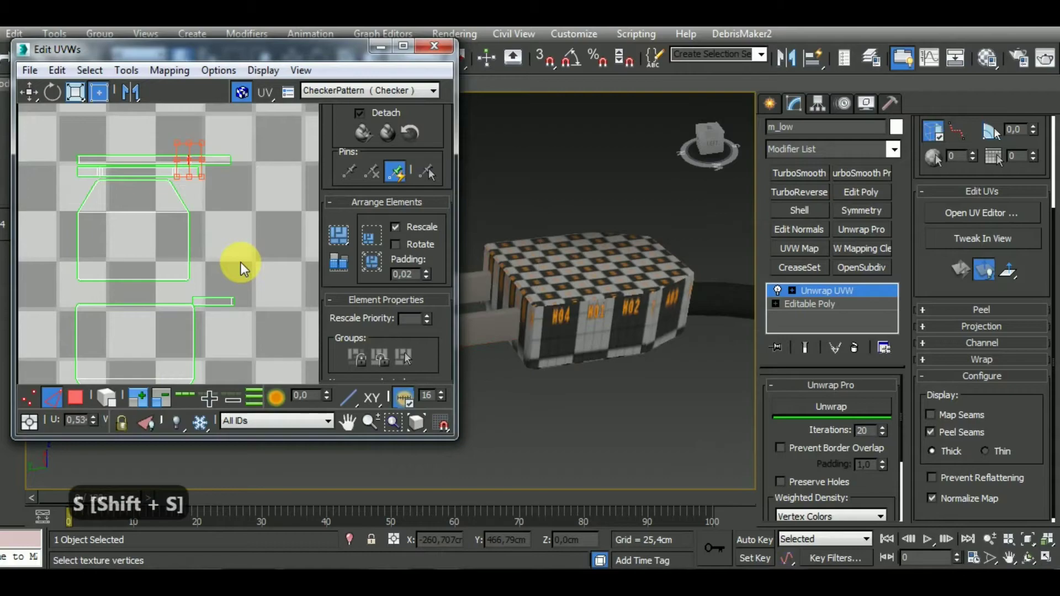
# Stitch the plug's remaining side strips end to end along their short edges into one continuous strip.
pyautogui.click(230, 160)
pyautogui.hotkey('shift', 's')
pyautogui.scroll(-3, 165, 225)
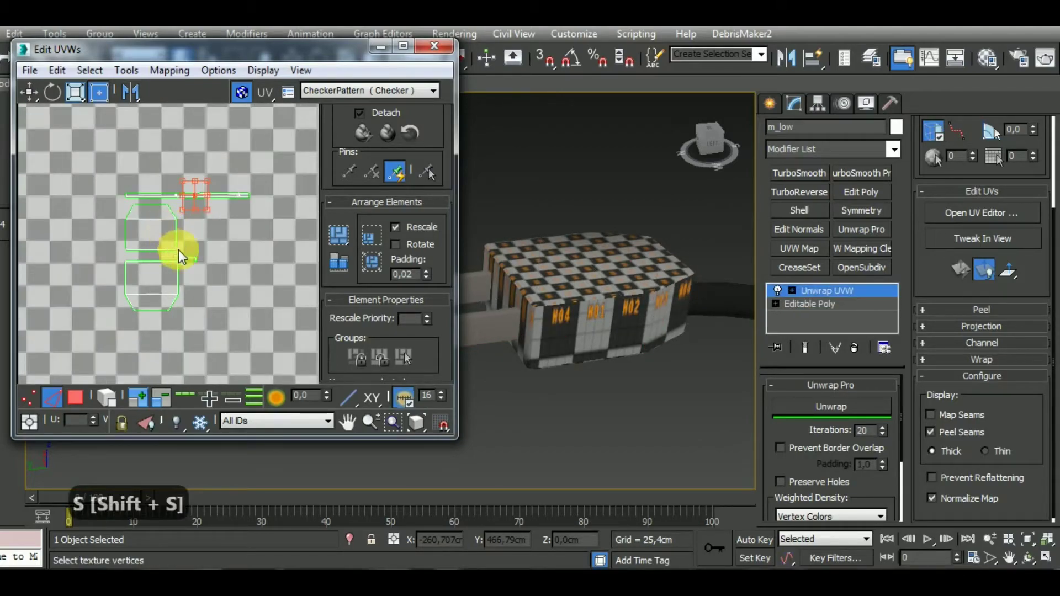
pyautogui.scroll(5, 182, 257)
pyautogui.click(201, 264)
pyautogui.hotkey('shift', 's')
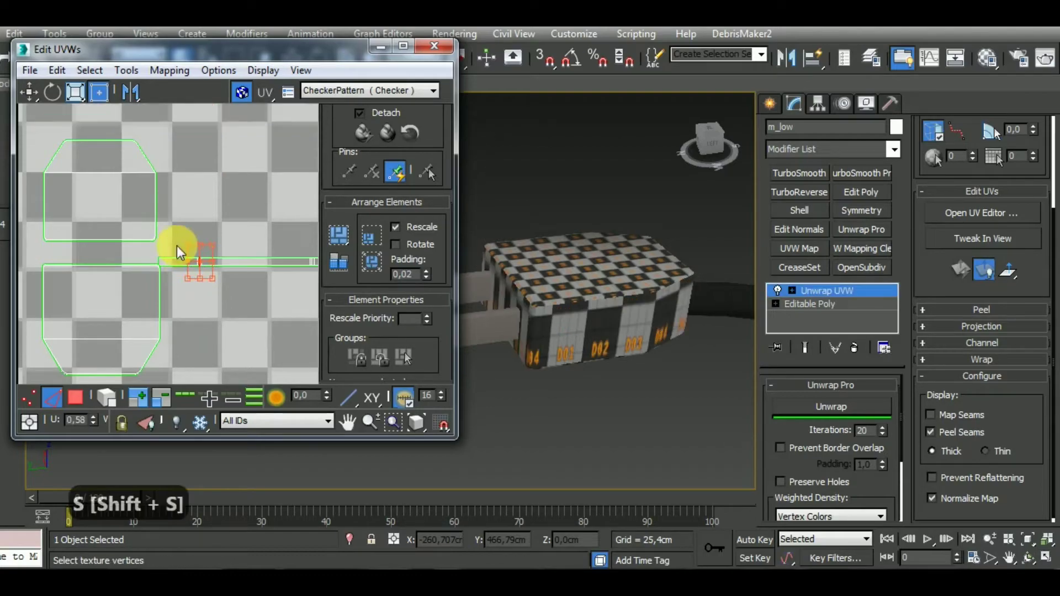
# Select the whole stitched side strip as an element and process it with Unwrap Pro.
pyautogui.scroll(-3, 188, 237)
pyautogui.click(105, 402)
pyautogui.click(78, 398)
pyautogui.click(217, 300)
pyautogui.click(243, 247)
pyautogui.moveTo(195, 217); pyautogui.dragTo(114, 208, button='middle')
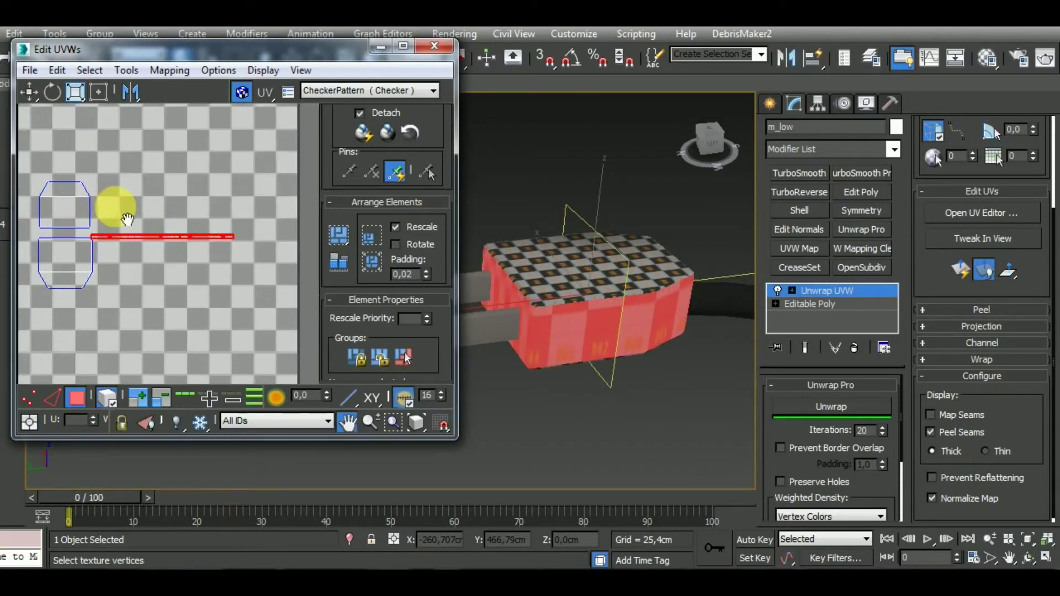
pyautogui.moveTo(234, 223); pyautogui.dragTo(344, 205)
pyautogui.click(819, 405)
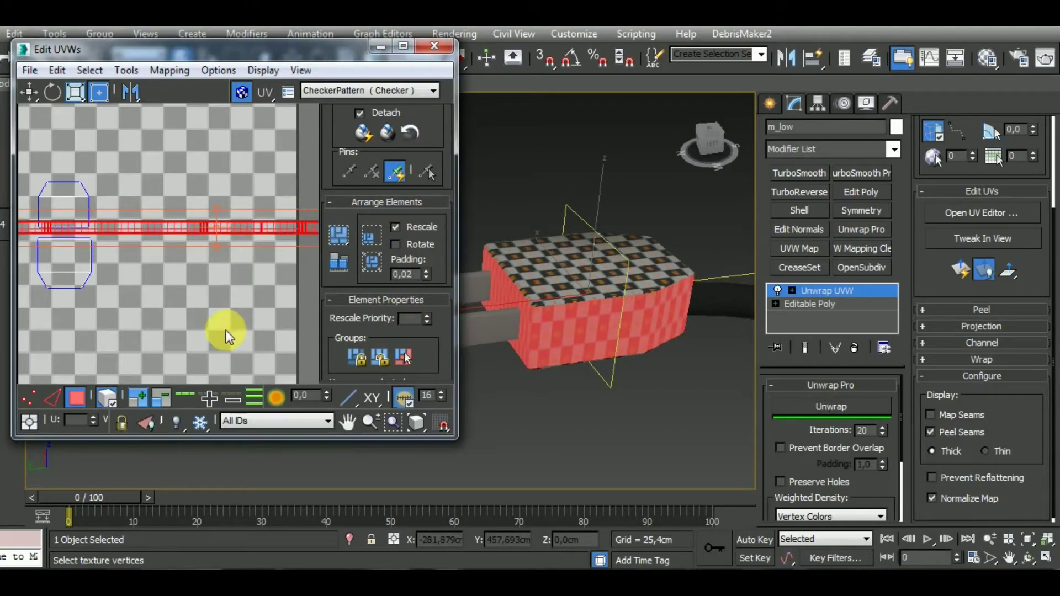
# Scale the side strip down uniformly until its checker squares match those on the plug's broad faces.
pyautogui.scroll(-4, 182, 298)
pyautogui.moveTo(241, 273); pyautogui.dragTo(258, 299)
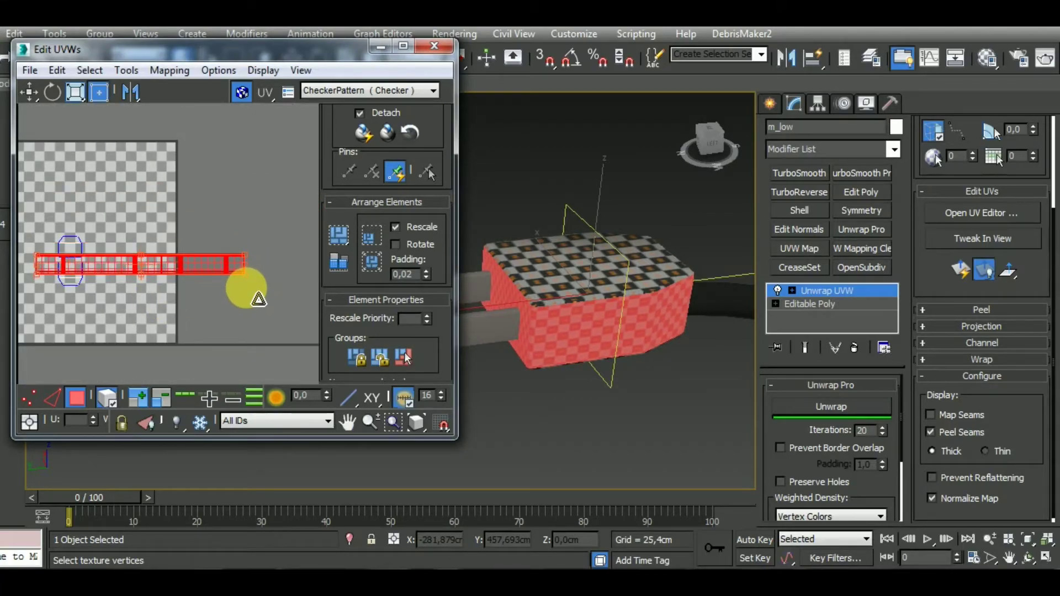
pyautogui.click(75, 92)
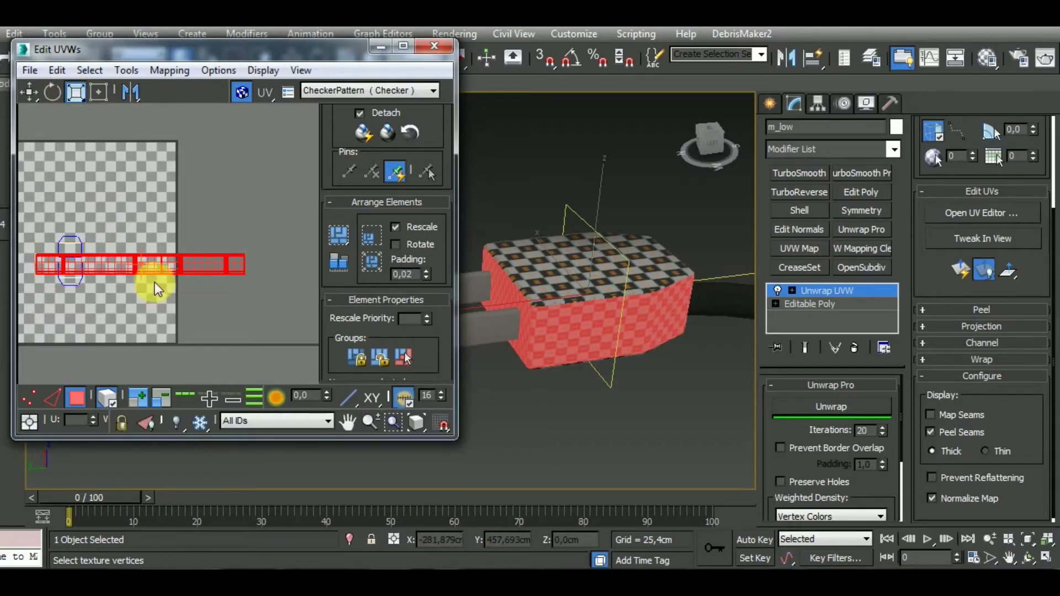
pyautogui.moveTo(184, 270); pyautogui.dragTo(203, 363)
pyautogui.keyDown('alt'); pyautogui.moveTo(585, 331); pyautogui.dragTo(626, 308, button='middle'); pyautogui.keyUp('alt')
pyautogui.moveTo(161, 276); pyautogui.dragTo(161, 258)
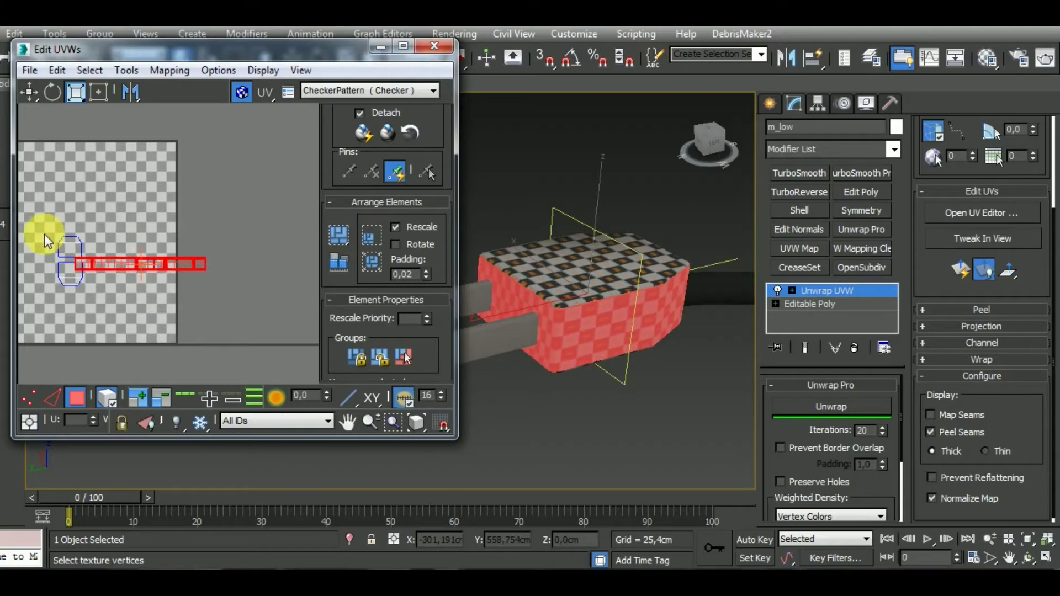
# Place both tapered face shells side by side above the side strip and scale all of the plug's shells down together.
pyautogui.click(28, 92)
pyautogui.click(69, 272)
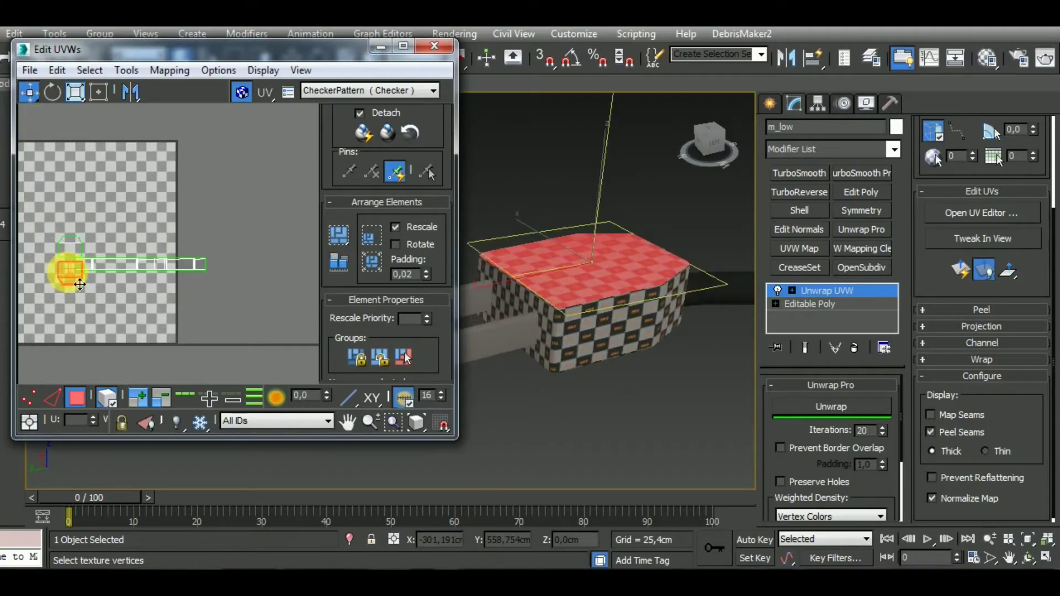
pyautogui.moveTo(71, 281); pyautogui.dragTo(120, 251)
pyautogui.click(76, 243)
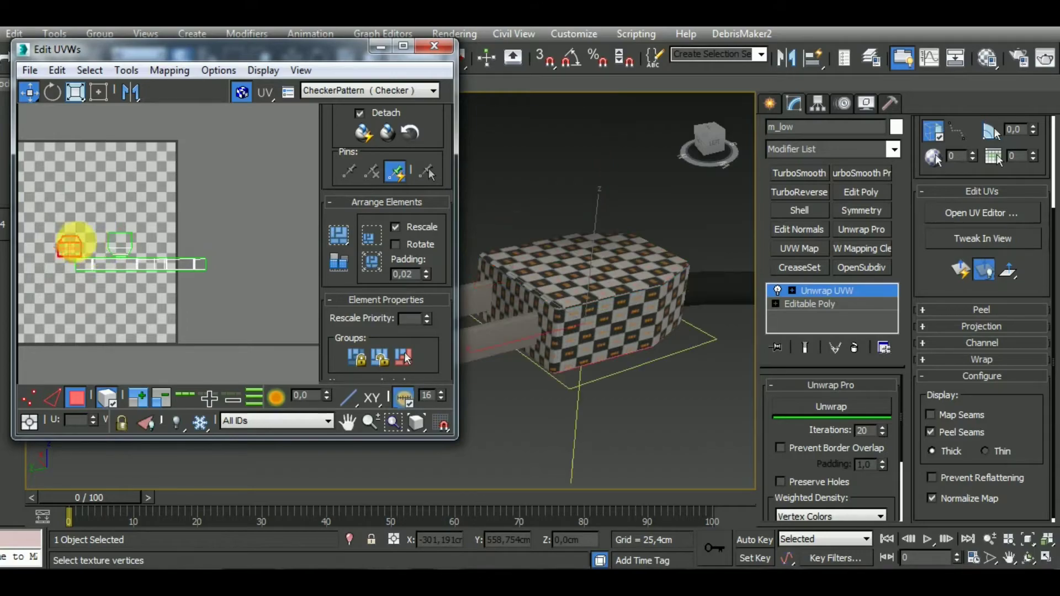
pyautogui.moveTo(59, 219); pyautogui.dragTo(243, 324)
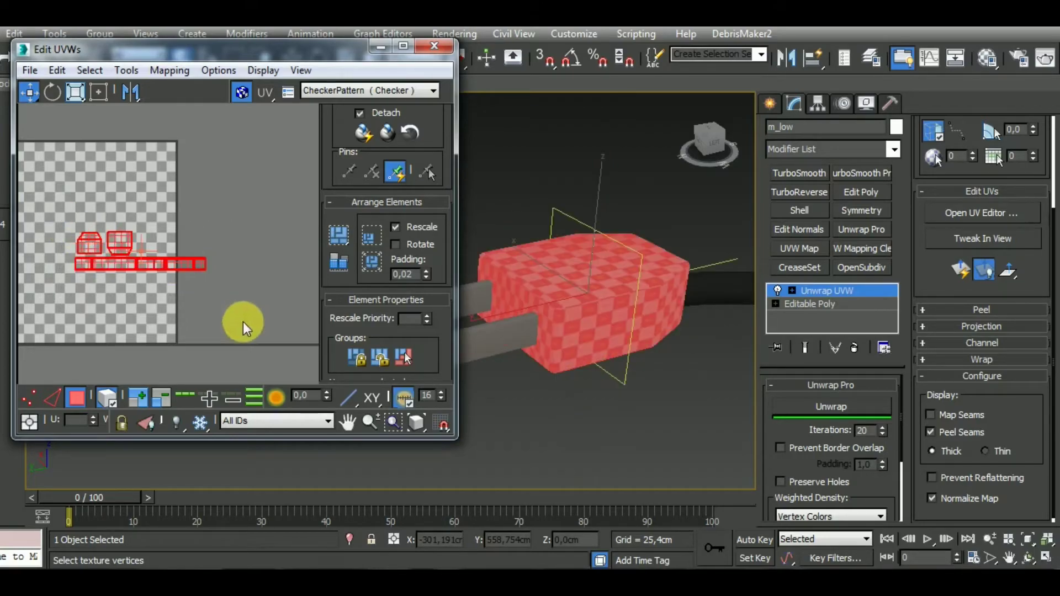
pyautogui.click(75, 92)
pyautogui.moveTo(137, 260); pyautogui.dragTo(153, 337)
# Move the plug's shells below the UV tile and close the UV editor.
pyautogui.click(29, 92)
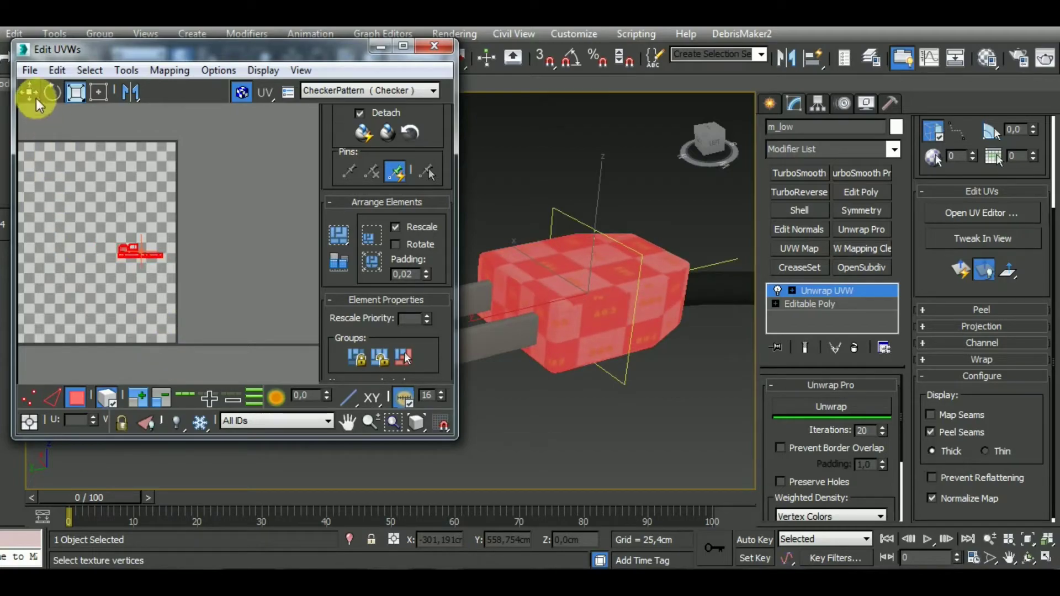
pyautogui.moveTo(149, 269); pyautogui.dragTo(53, 381)
pyautogui.moveTo(123, 348); pyautogui.dragTo(112, 285, button='middle')
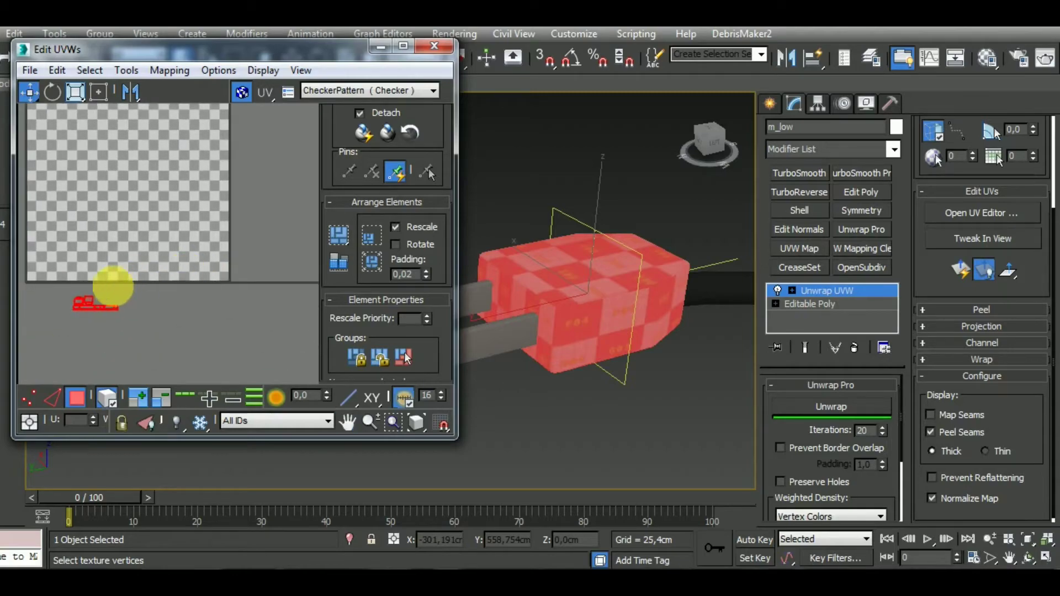
pyautogui.moveTo(95, 307); pyautogui.dragTo(205, 329)
pyautogui.click(76, 398)
pyautogui.click(398, 132)
pyautogui.click(433, 45)
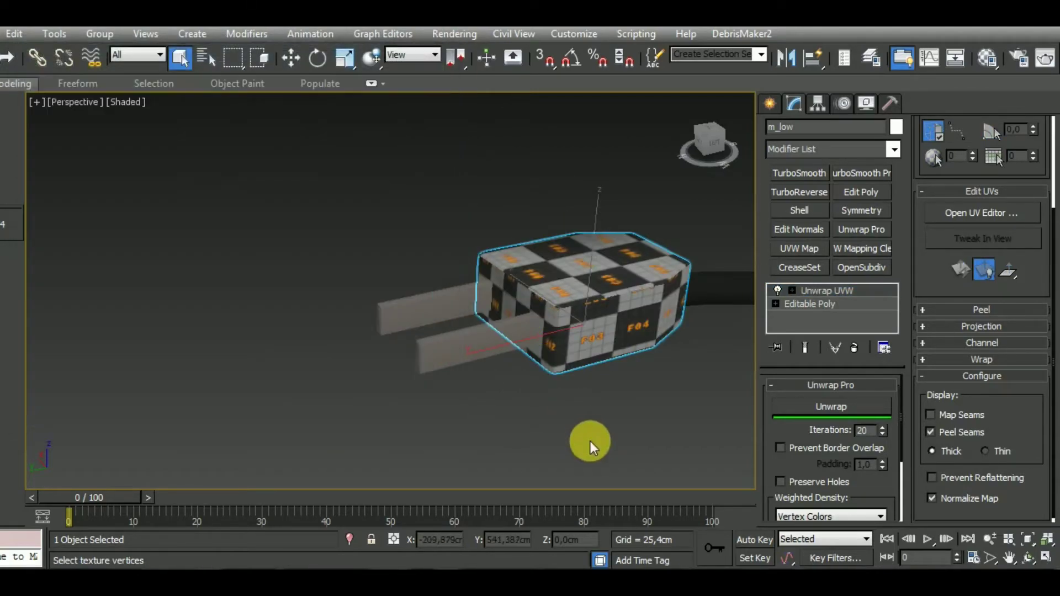
# Apply Unwrap UVW to the plug's nearer metal prong and open its UV editor beside the model.
pyautogui.keyDown('alt'); pyautogui.moveTo(587, 440); pyautogui.dragTo(433, 331, button='middle'); pyautogui.keyUp('alt')
pyautogui.click(421, 279)
pyautogui.click(872, 231)
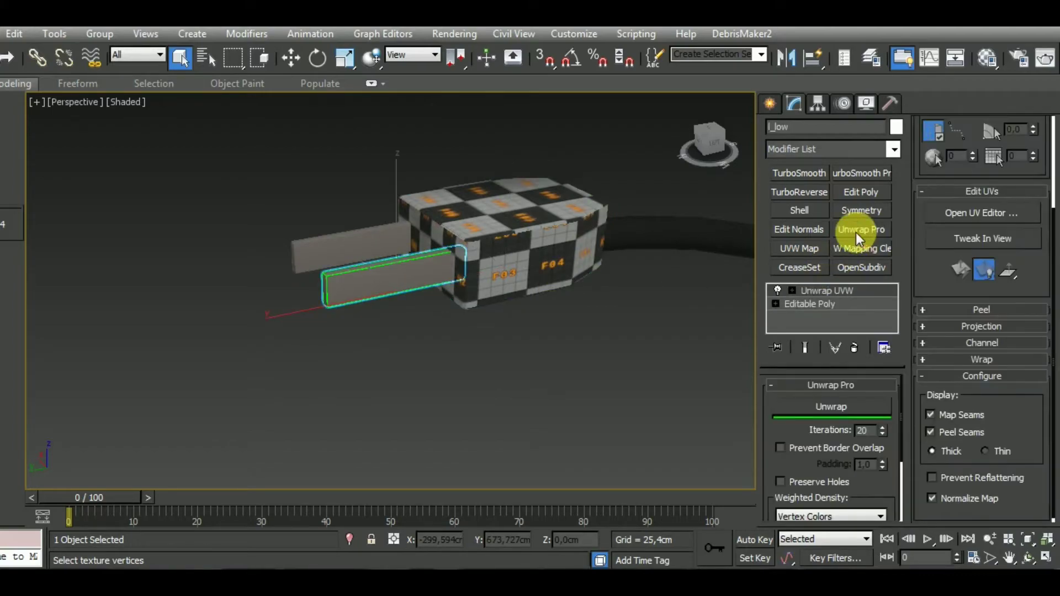
pyautogui.click(981, 213)
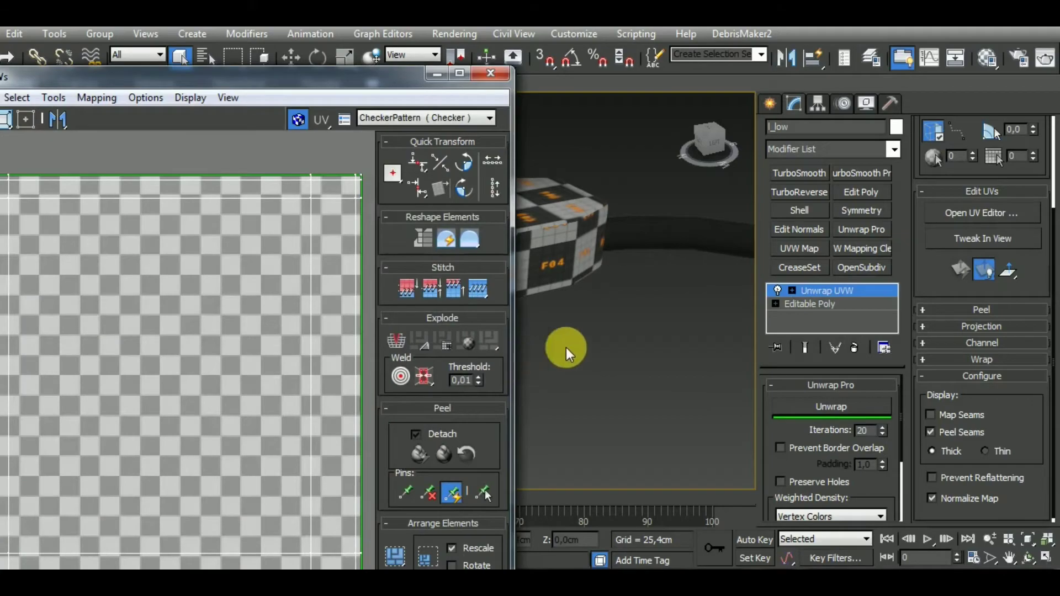
pyautogui.moveTo(565, 347); pyautogui.dragTo(643, 375, button='middle')
pyautogui.moveTo(314, 74); pyautogui.dragTo(335, 86)
pyautogui.scroll(-5, 218, 330)
# Select all of the prong's UV polygons and apply Normal Mapping with the Box Mapping option.
pyautogui.click(37, 535)
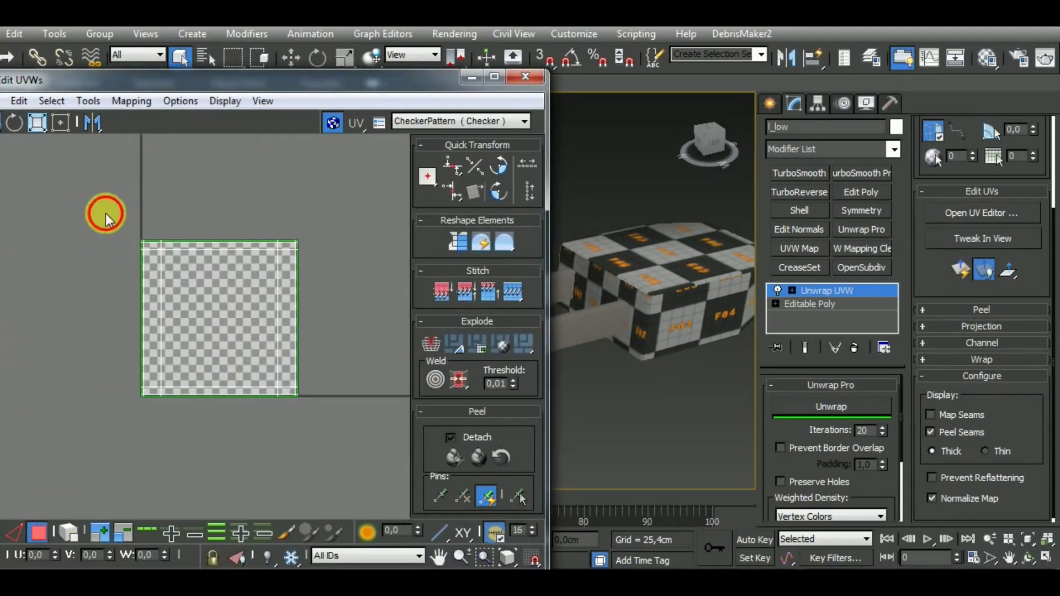
pyautogui.hotkey('ctrl', 'a')
pyautogui.click(141, 103)
pyautogui.click(148, 141)
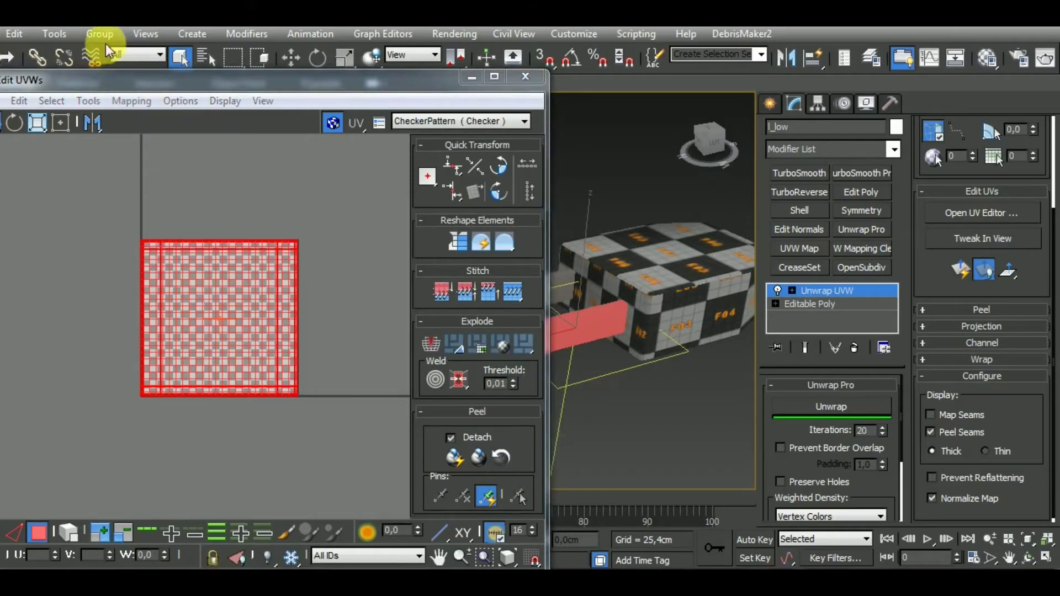
pyautogui.click(89, 41)
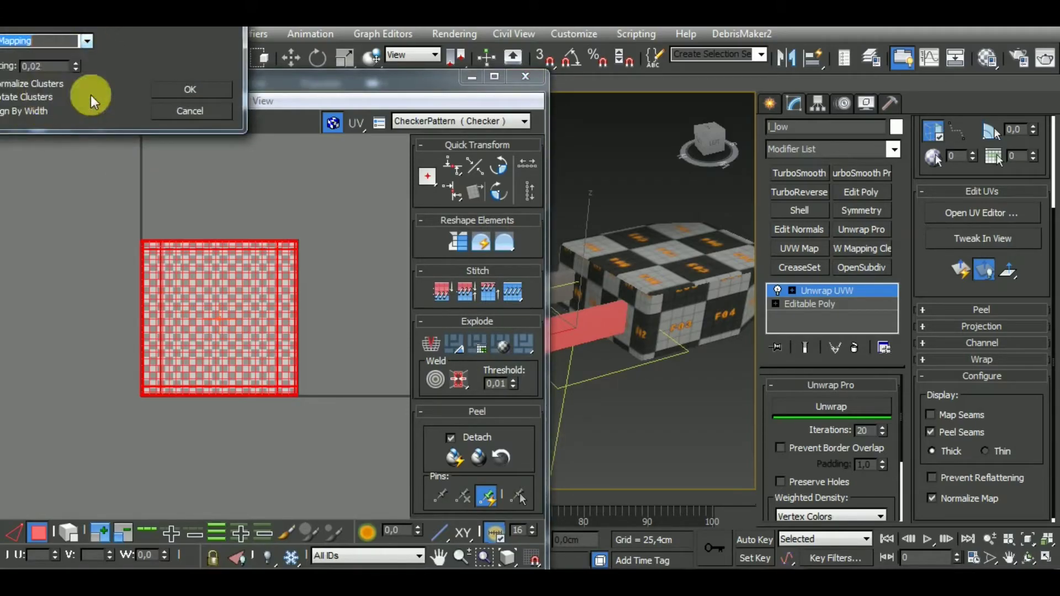
pyautogui.click(190, 89)
# Pack the prong's shells in the UV tile and, selecting by element, place the upper small end shell beside the other one.
pyautogui.scroll(-5, 540, 434)
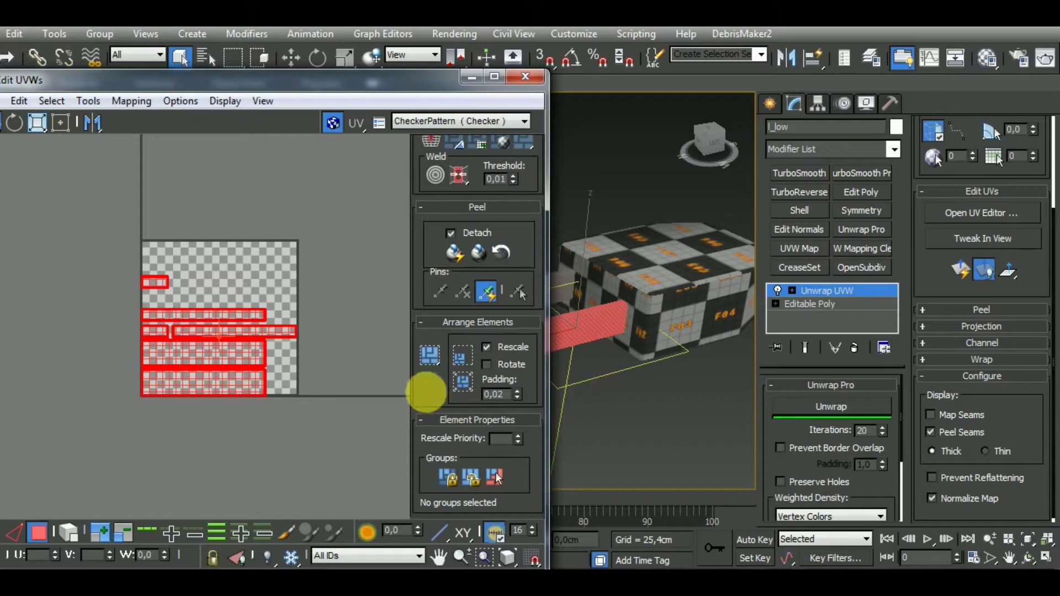
pyautogui.click(429, 353)
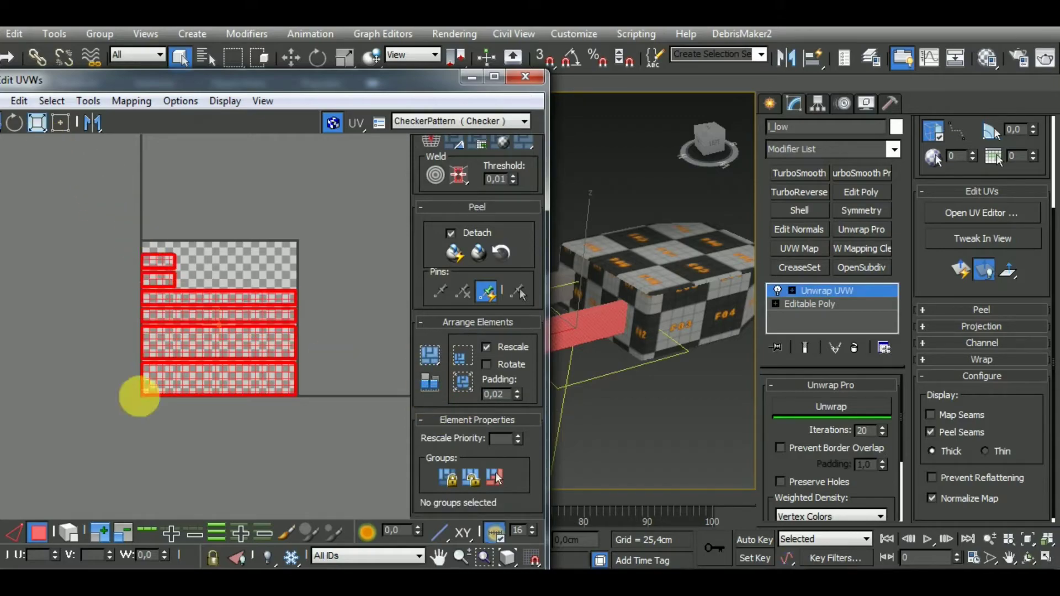
pyautogui.click(73, 533)
pyautogui.click(131, 488)
pyautogui.moveTo(166, 260); pyautogui.dragTo(184, 259)
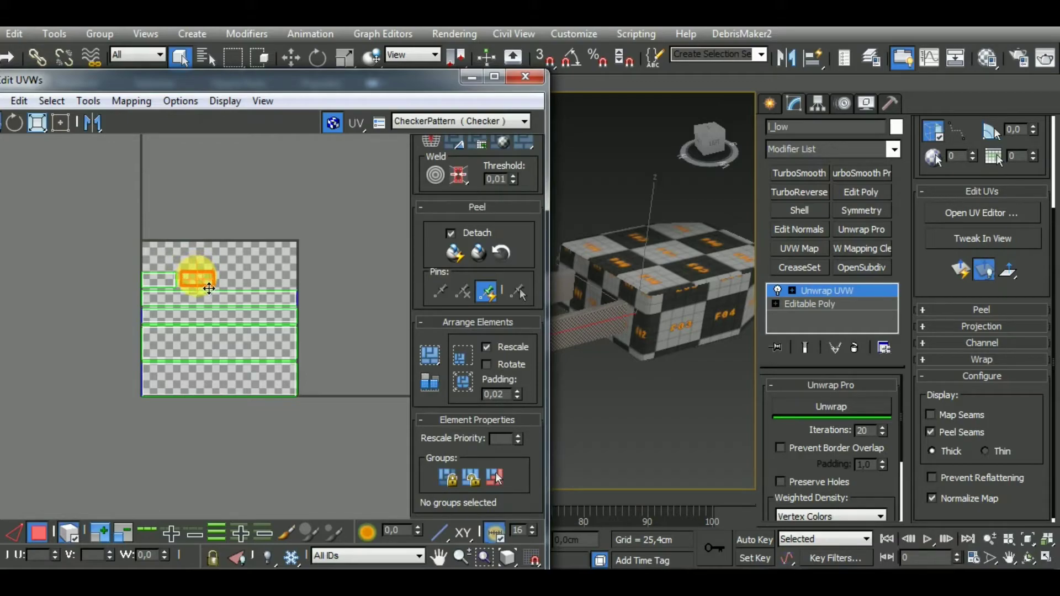
# Select all of the prong's shells, scale them down together and move them outside the UV tile.
pyautogui.hotkey('ctrl', 'a')
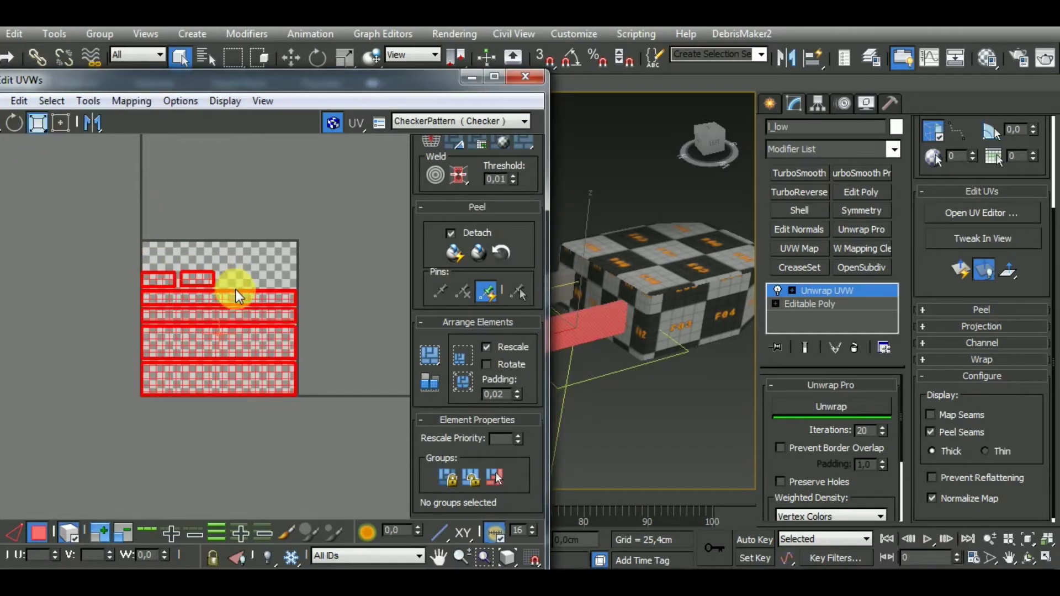
pyautogui.moveTo(238, 292); pyautogui.dragTo(297, 460)
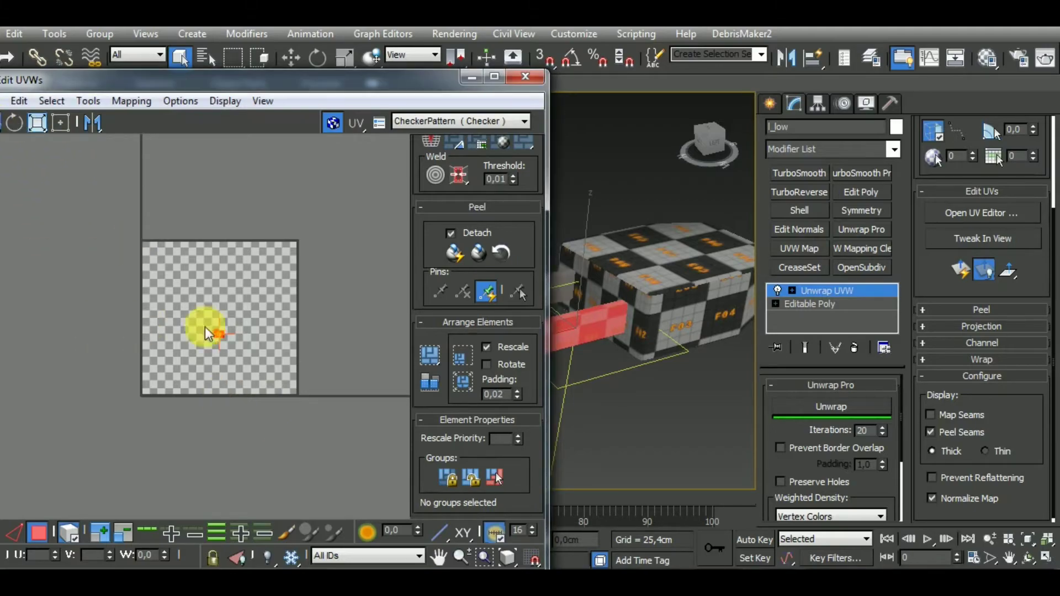
pyautogui.moveTo(229, 344); pyautogui.dragTo(295, 464)
pyautogui.click(68, 534)
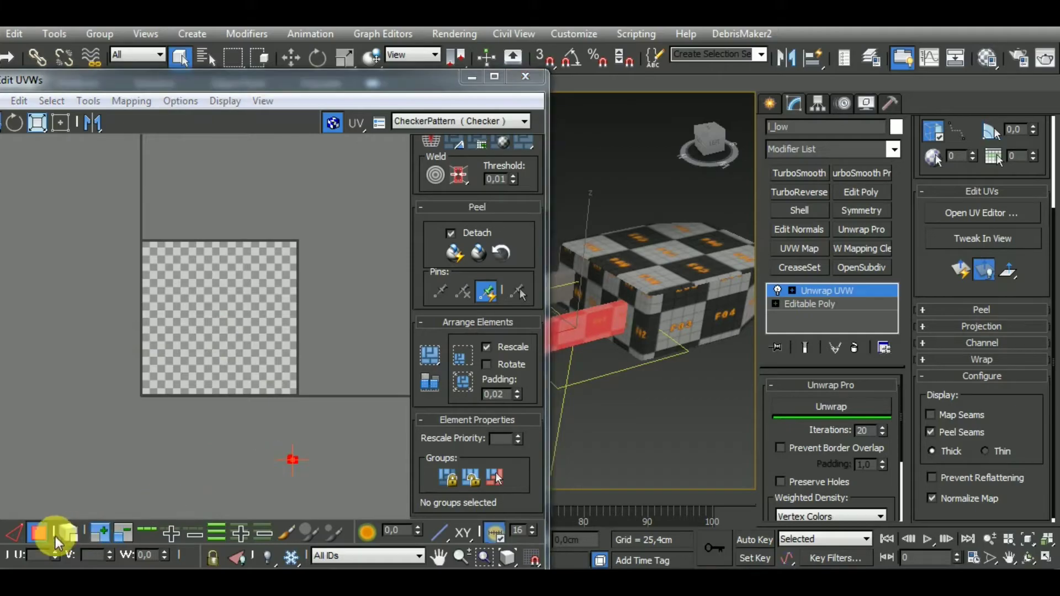
# Close the UV editor and copy the nearer prong's Unwrap UVW modifier onto the untextured prong.
pyautogui.click(38, 533)
pyautogui.click(526, 76)
pyautogui.rightClick(874, 297)
pyautogui.click(878, 307)
pyautogui.click(563, 287)
pyautogui.rightClick(841, 292)
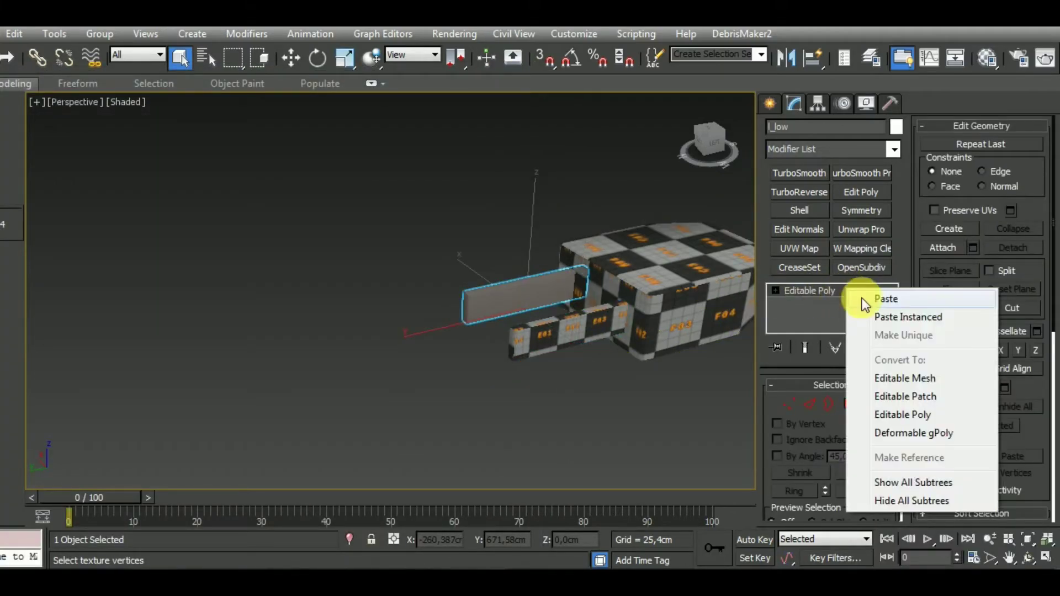
pyautogui.click(863, 300)
# Add an Unwrap UVW modifier to the cable, turn off the Map Seams display, and open its UV editor.
pyautogui.moveTo(575, 425); pyautogui.dragTo(315, 359, button='middle')
pyautogui.scroll(-5, 386, 342)
pyautogui.click(428, 317)
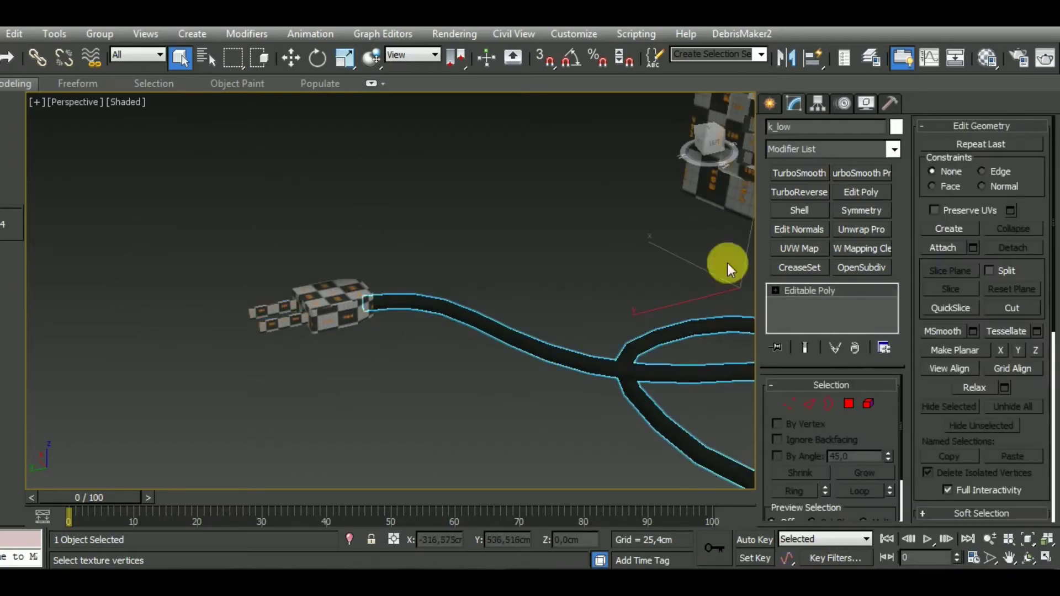
pyautogui.click(861, 227)
pyautogui.keyDown('alt'); pyautogui.moveTo(539, 431); pyautogui.dragTo(603, 404, button='middle'); pyautogui.keyUp('alt')
pyautogui.click(931, 415)
pyautogui.click(1004, 214)
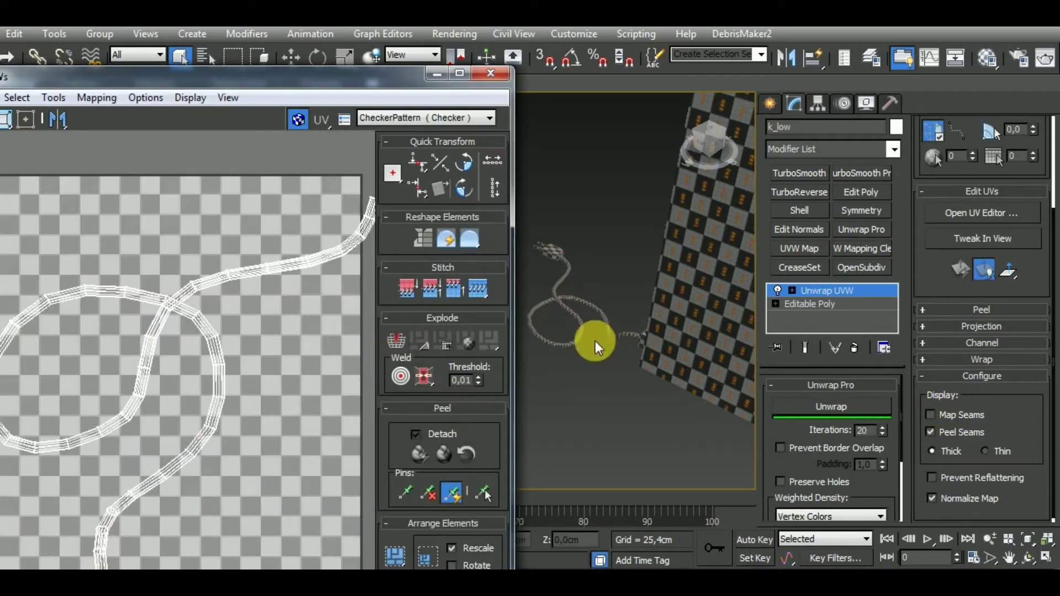
pyautogui.keyDown('alt'); pyautogui.moveTo(595, 340); pyautogui.dragTo(618, 324, button='middle'); pyautogui.keyUp('alt')
pyautogui.moveTo(396, 68); pyautogui.dragTo(422, 60)
pyautogui.scroll(-4, 655, 338)
pyautogui.moveTo(655, 407); pyautogui.dragTo(692, 262, button='middle')
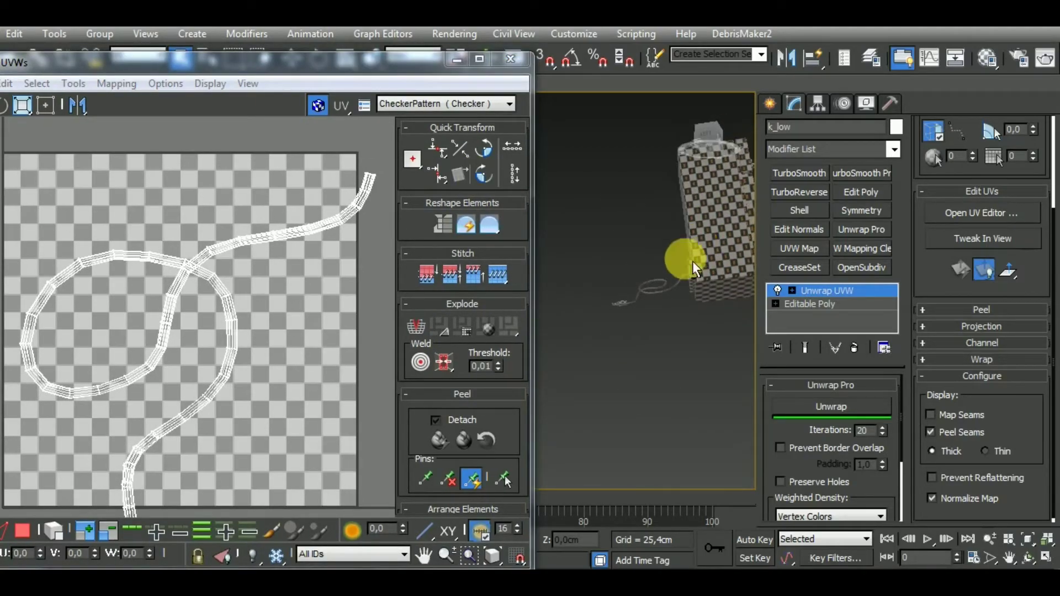
# Select the lengthwise edge loop along the cable's underside and break the UVs along it.
pyautogui.click(166, 489)
pyautogui.click(18, 531)
pyautogui.keyDown('alt'); pyautogui.moveTo(653, 379); pyautogui.dragTo(705, 313, button='middle'); pyautogui.keyUp('alt')
pyautogui.scroll(5, 674, 283)
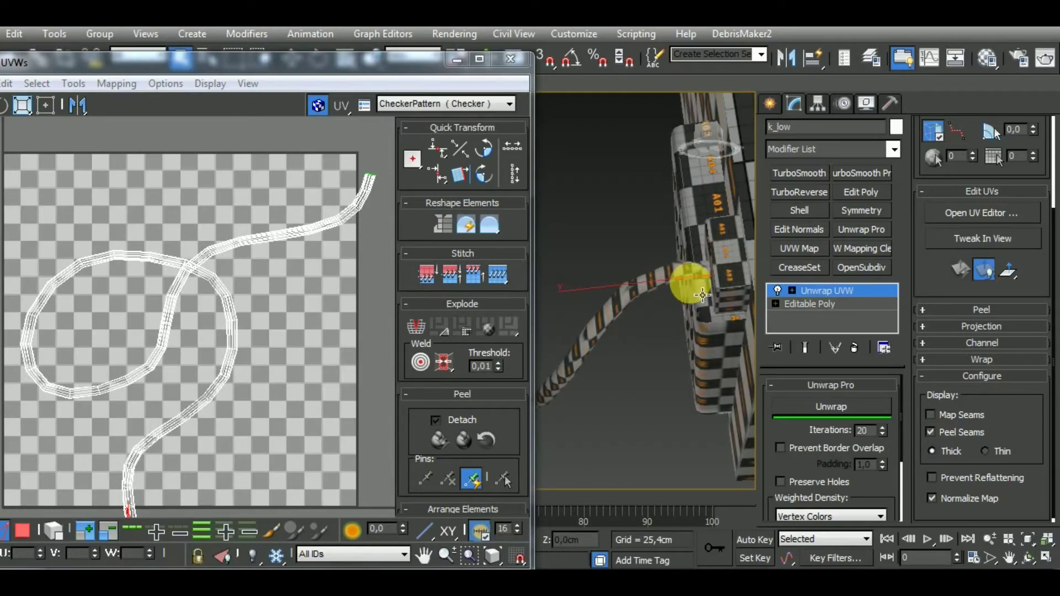
pyautogui.press('F4')
pyautogui.moveTo(694, 286)
pyautogui.keyDown('alt'); pyautogui.mouseDown(button='middle')
pyautogui.moveTo(673, 267)
pyautogui.moveTo(677, 280)
pyautogui.mouseUp(button='middle'); pyautogui.keyUp('alt')
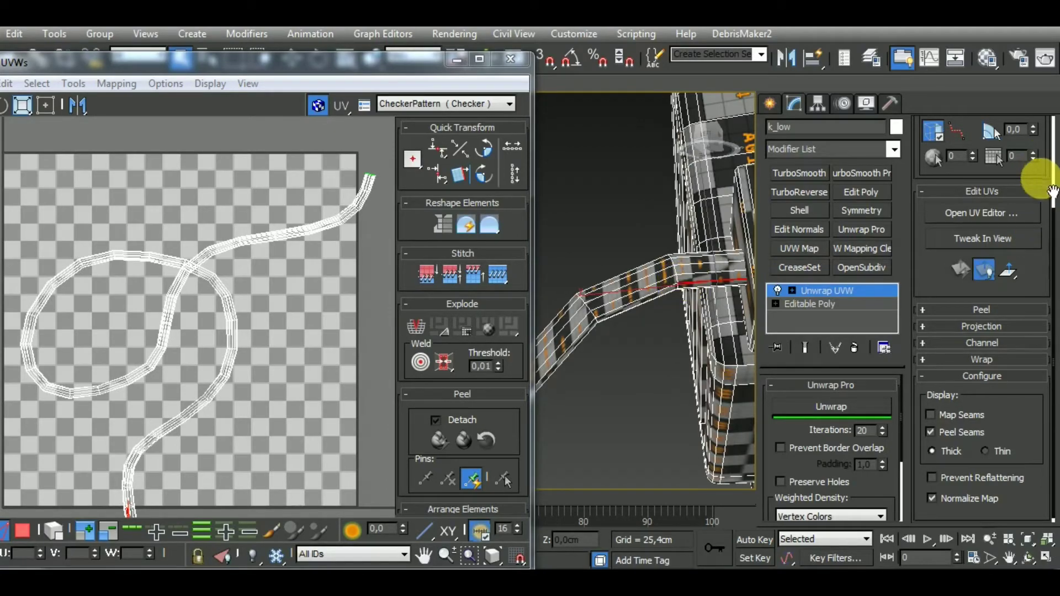
pyautogui.moveTo(1032, 160); pyautogui.dragTo(978, 283)
pyautogui.click(1014, 205)
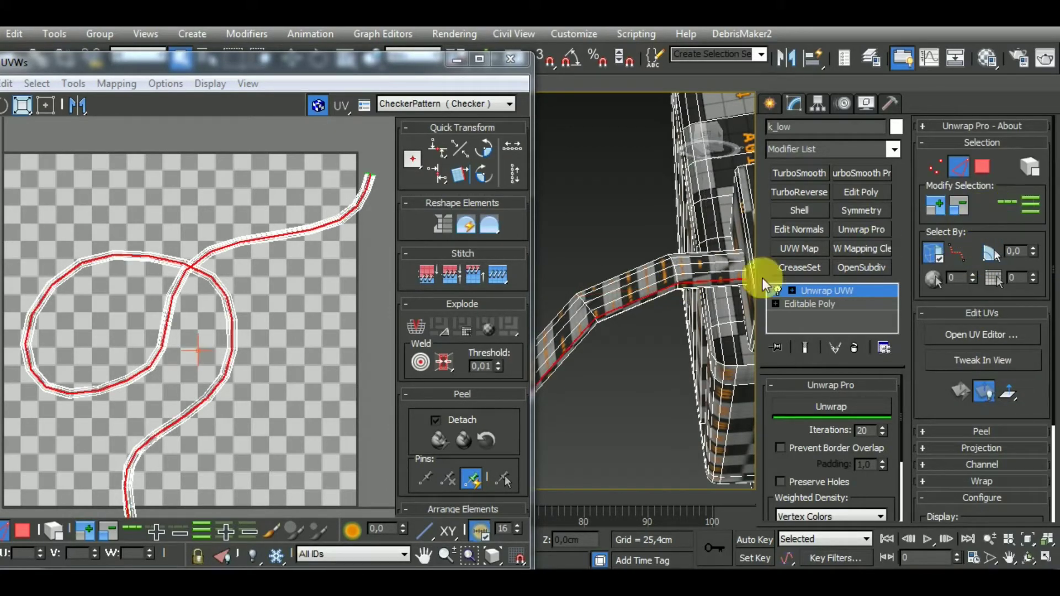
pyautogui.moveTo(238, 307); pyautogui.dragTo(237, 275, button='middle')
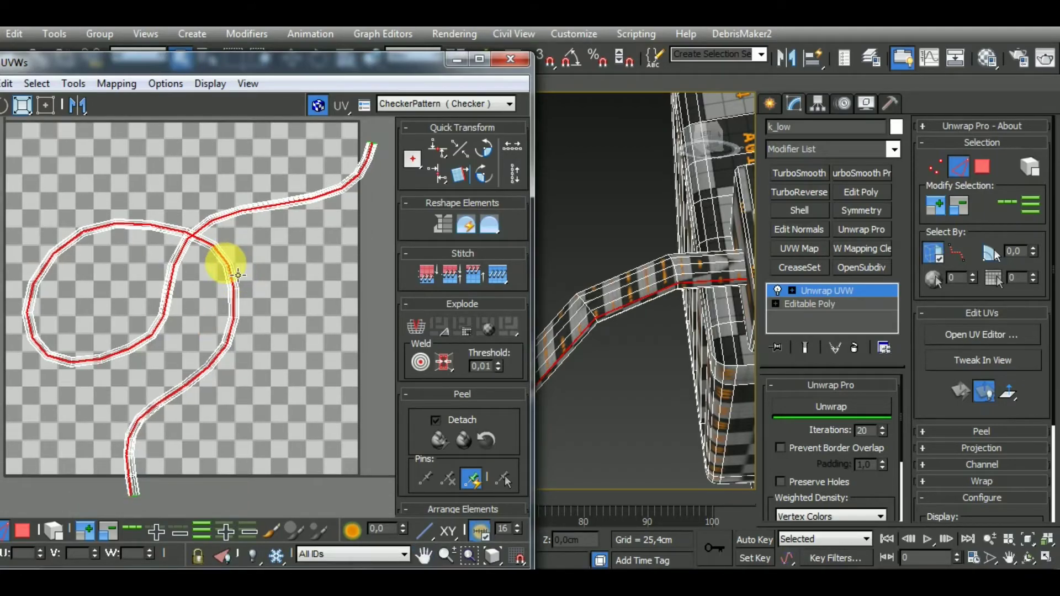
pyautogui.rightClick(222, 260)
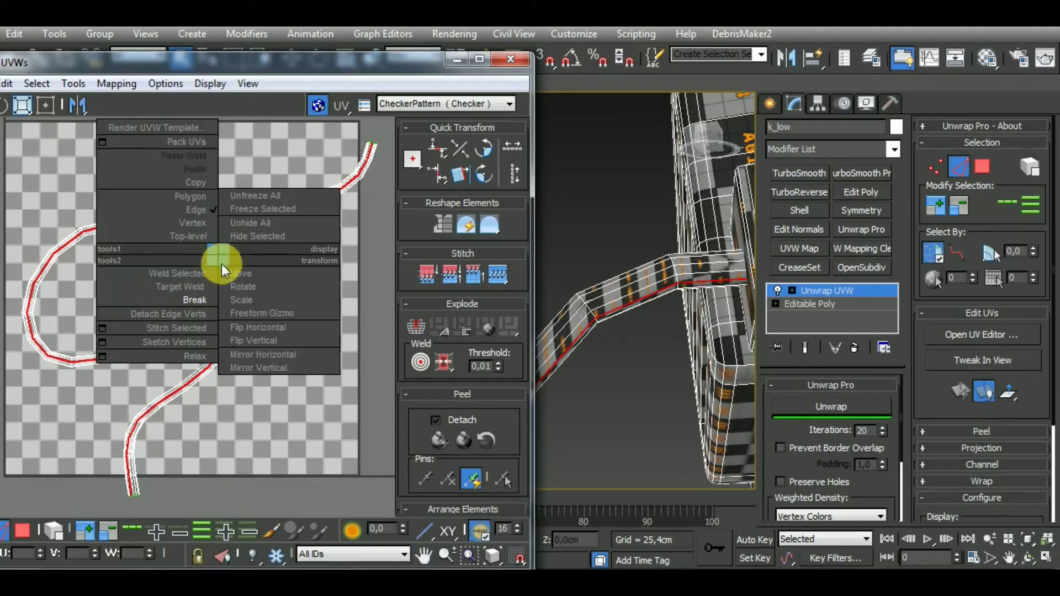
pyautogui.click(200, 301)
pyautogui.scroll(-4, 285, 334)
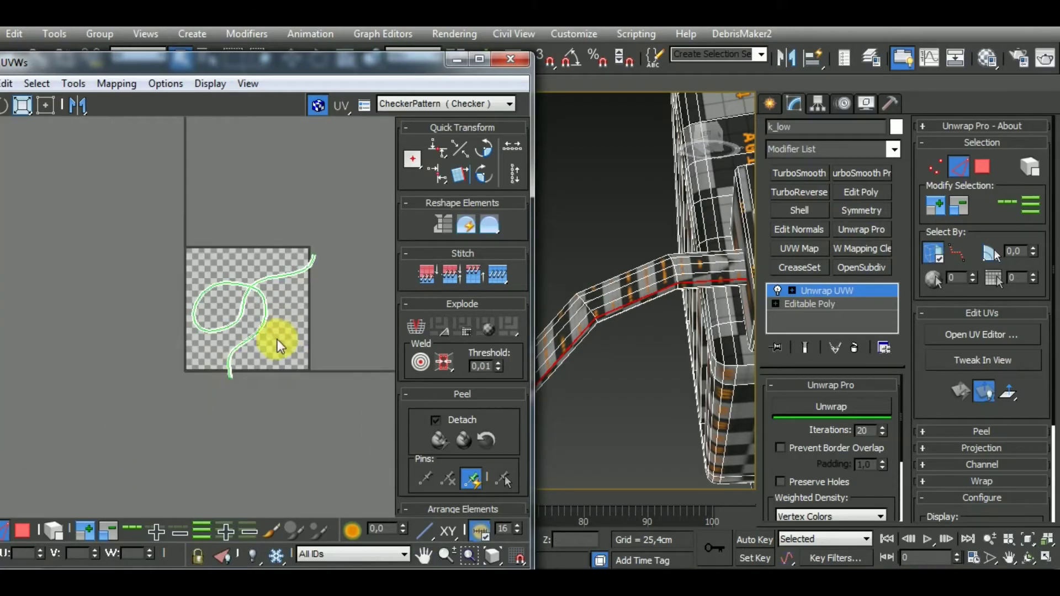
# Select all of the cable's UV polygons and apply Normal Mapping with the Box Mapping option.
pyautogui.click(23, 530)
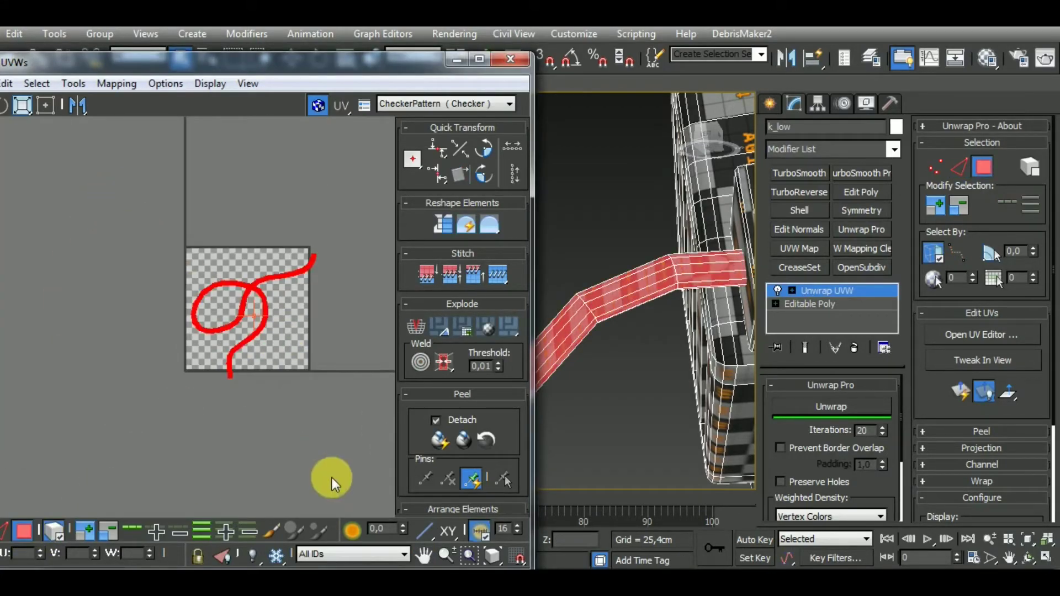
pyautogui.click(116, 83)
pyautogui.click(160, 123)
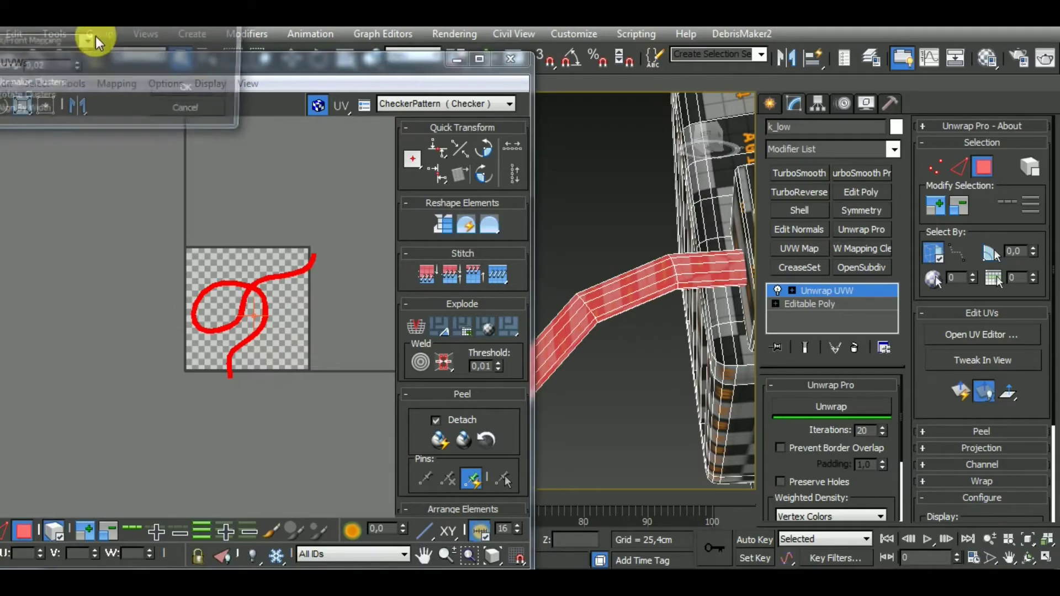
pyautogui.moveTo(108, 29); pyautogui.dragTo(152, 106)
pyautogui.click(131, 119)
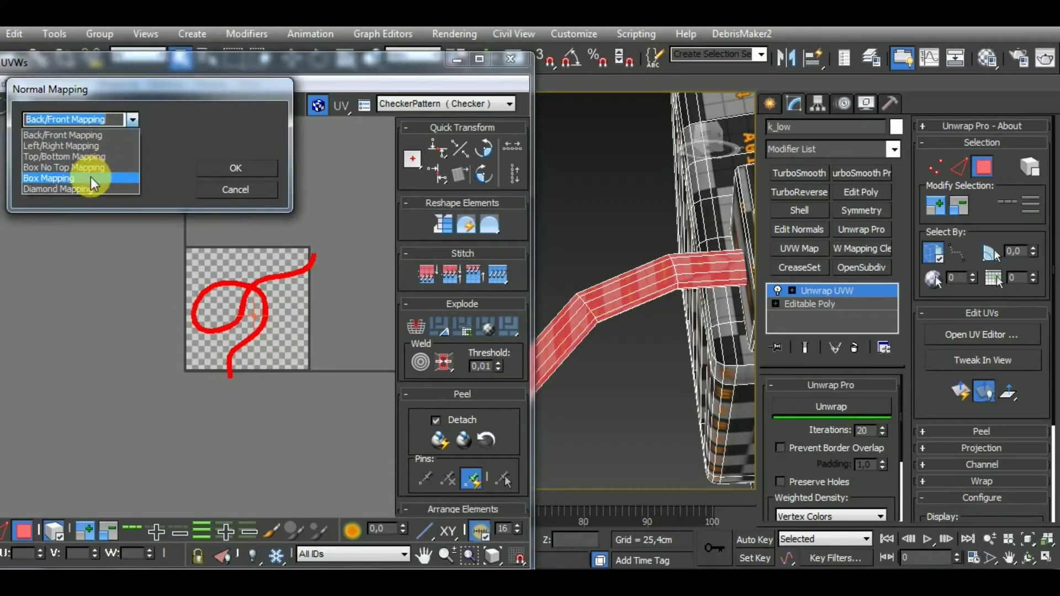
pyautogui.click(90, 177)
pyautogui.click(241, 174)
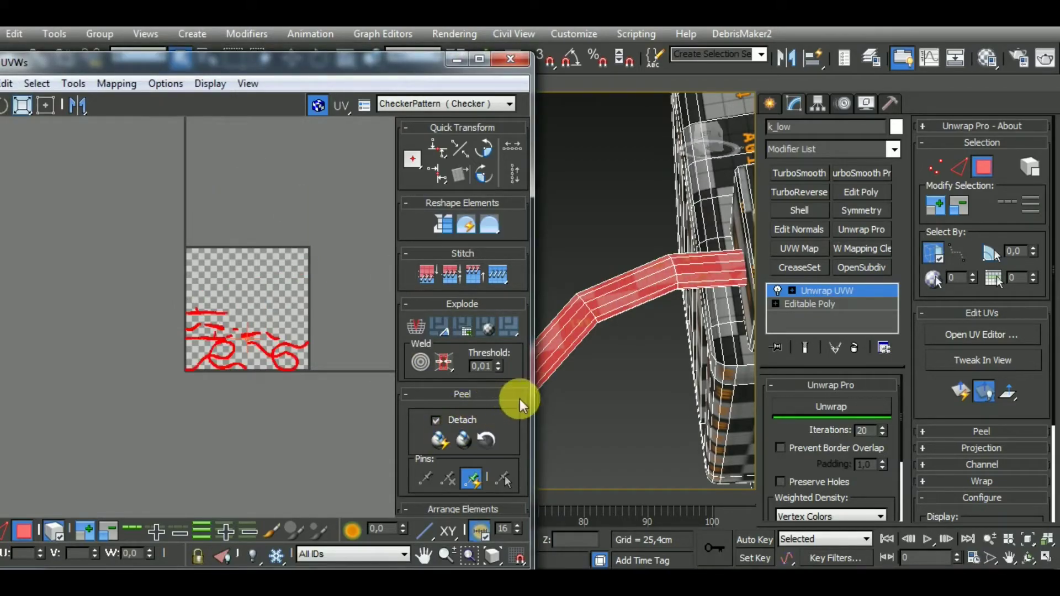
# Enable Prevent Border Overlap and run Unwrap Pro on all of the cable's selected UV polygons.
pyautogui.keyDown('alt'); pyautogui.moveTo(686, 383); pyautogui.dragTo(722, 355, button='middle'); pyautogui.keyUp('alt')
pyautogui.press('F4')
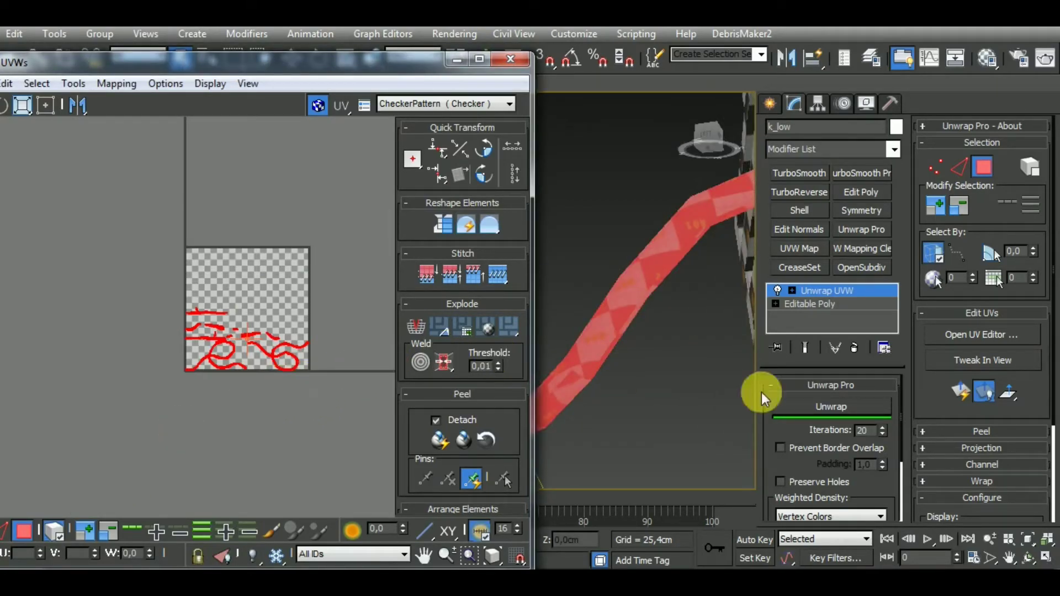
pyautogui.click(800, 449)
pyautogui.click(831, 408)
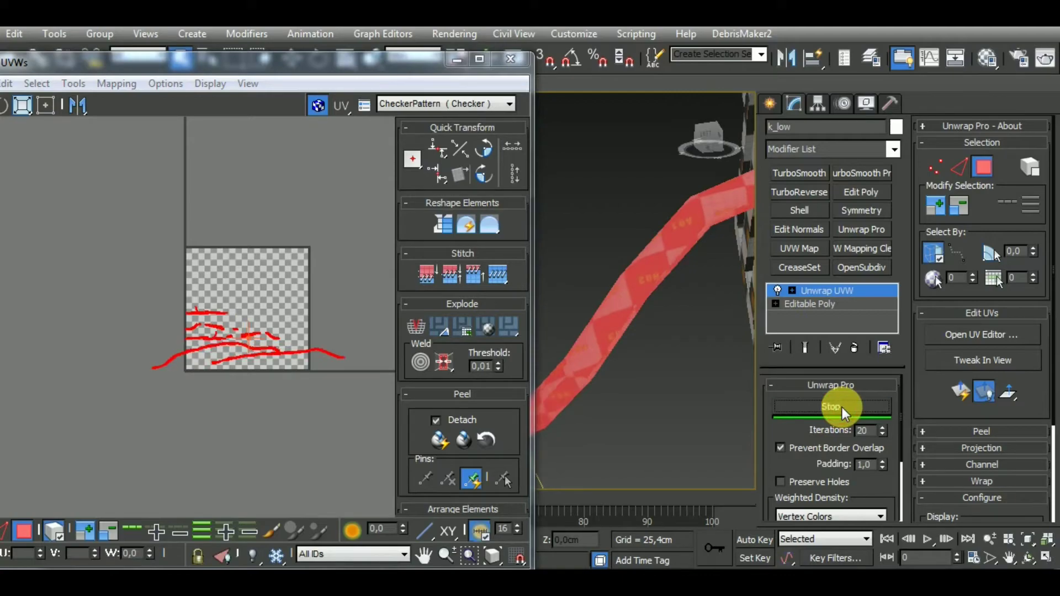
pyautogui.moveTo(244, 453); pyautogui.dragTo(201, 469, button='middle')
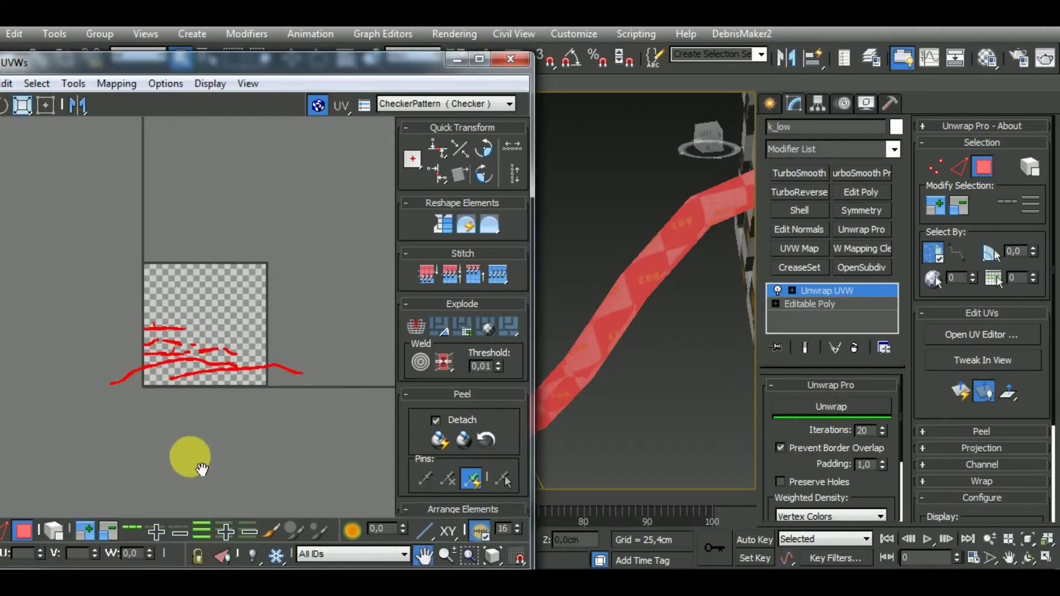
# Switch to UV edge selection and stitch the lower border edge loop of the cable's lowest long shell.
pyautogui.click(6, 527)
pyautogui.moveTo(304, 60); pyautogui.dragTo(350, 33)
pyautogui.scroll(10, 256, 390)
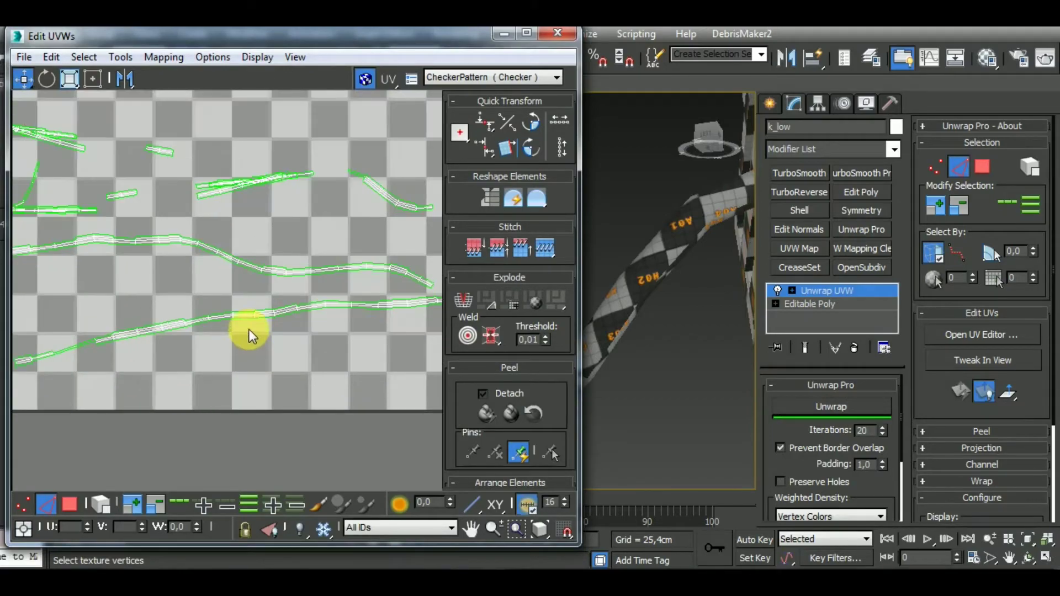
pyautogui.middleClick(639, 311)
pyautogui.scroll(-8, 643, 311)
pyautogui.keyDown('alt'); pyautogui.moveTo(644, 310); pyautogui.dragTo(698, 462, button='middle'); pyautogui.keyUp('alt')
pyautogui.scroll(8, 635, 343)
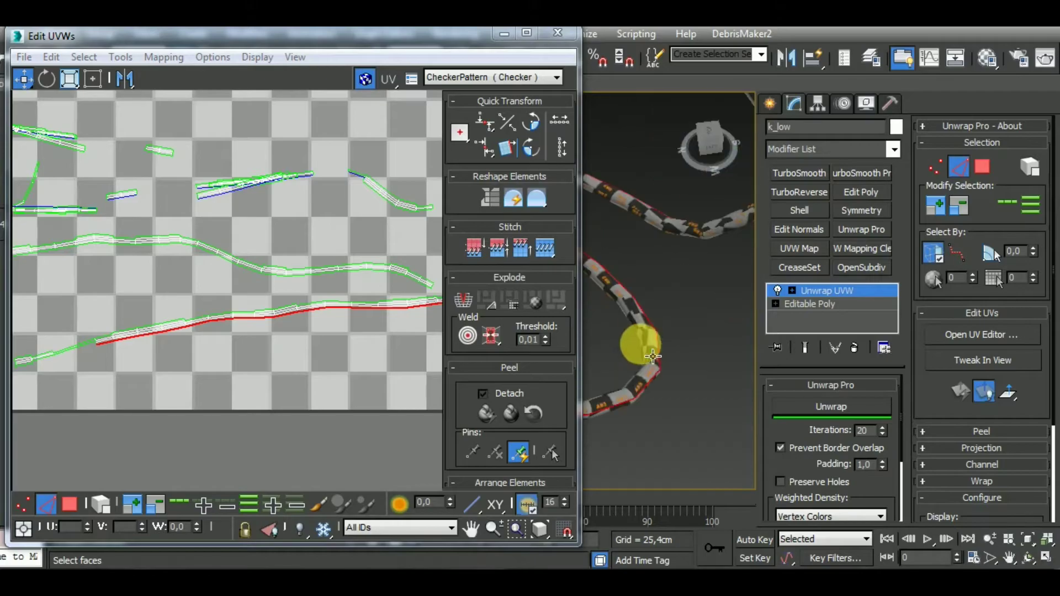
pyautogui.hotkey('shift', 's')
pyautogui.click(331, 409)
pyautogui.moveTo(330, 408); pyautogui.dragTo(300, 366, button='middle')
# Stitch matching cable strips onto the lowest long shell's lower border, one edge run at a time.
pyautogui.scroll(-3, 300, 366)
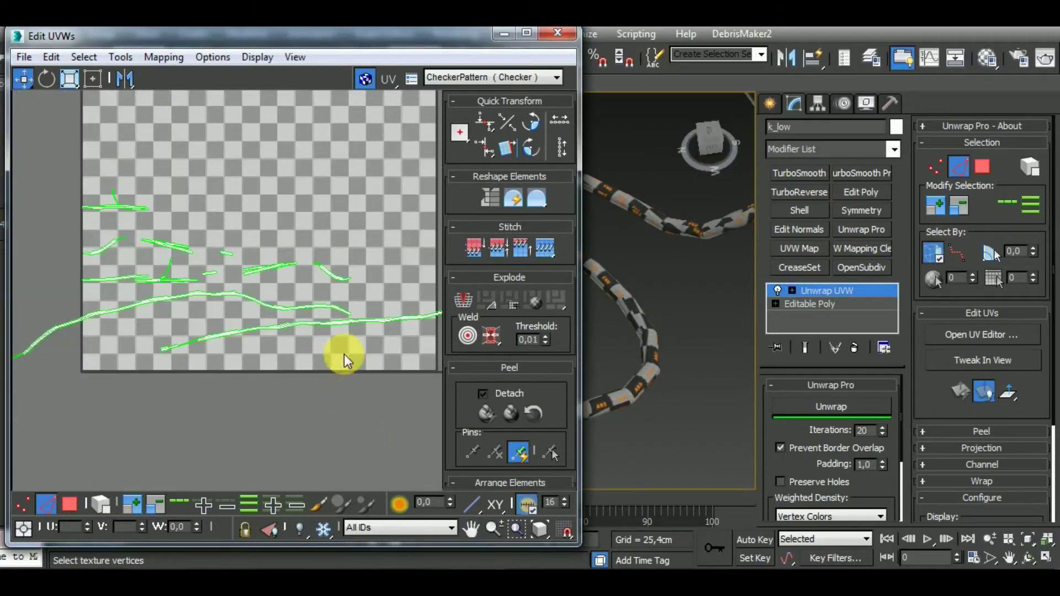
pyautogui.moveTo(360, 350); pyautogui.dragTo(289, 346, button='middle')
pyautogui.scroll(3, 341, 317)
pyautogui.scroll(2, 358, 313)
pyautogui.doubleClick(359, 313)
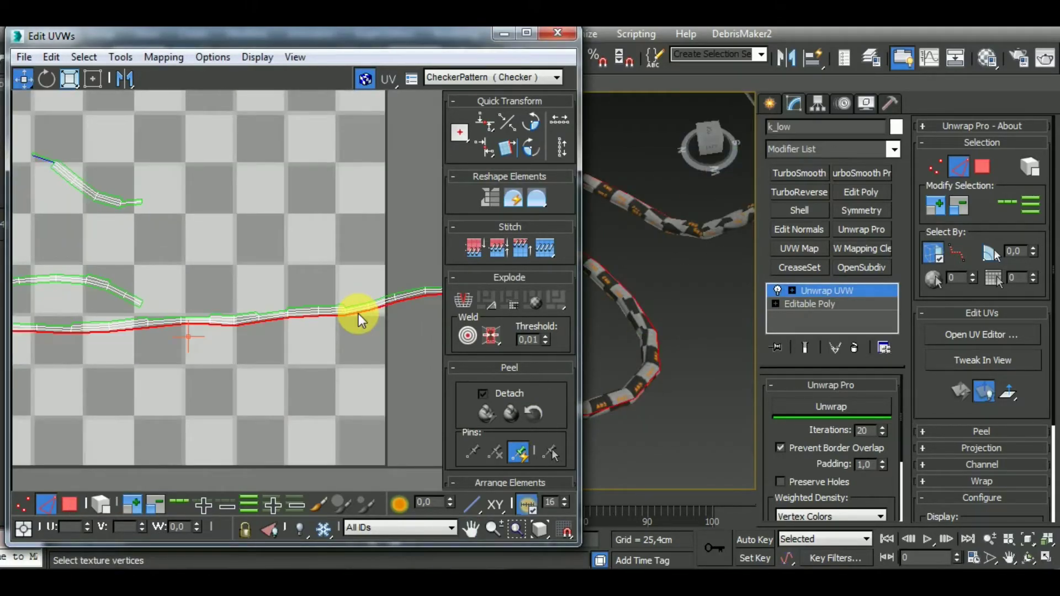
pyautogui.hotkey('shift', 's')
pyautogui.doubleClick(359, 314)
pyautogui.hotkey('shift', 's')
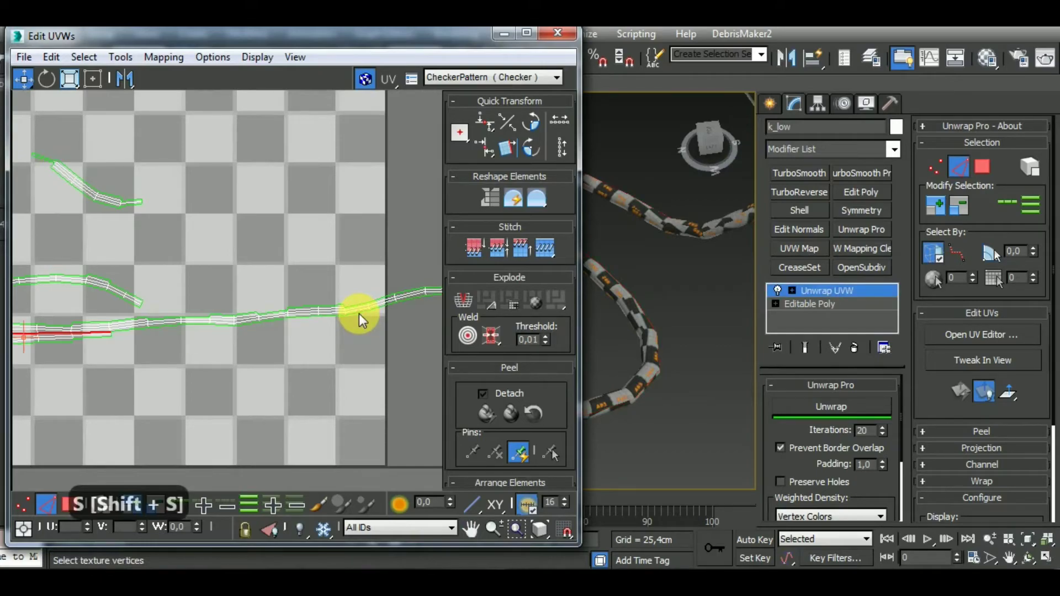
pyautogui.hotkey('shift', 's')
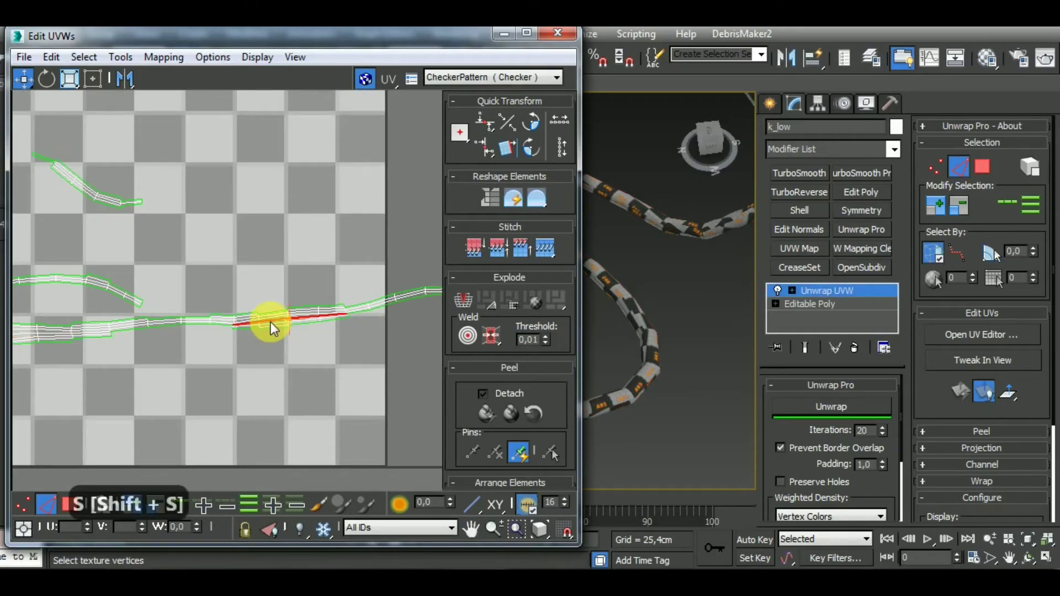
pyautogui.hotkey('shift', 's')
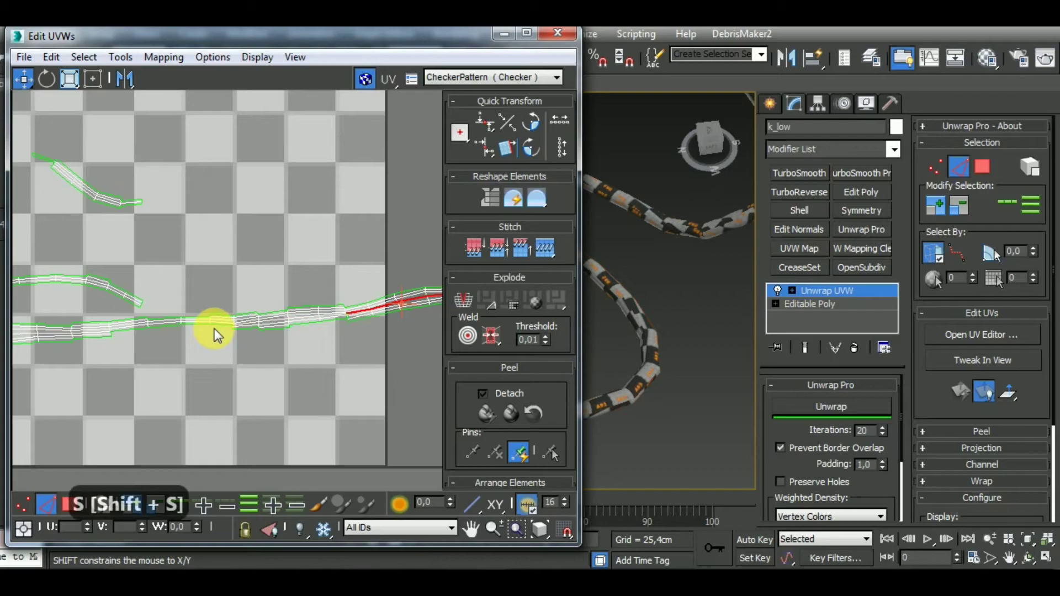
# Stitch the remaining border edge runs at the middle and left end of the lowest long shell.
pyautogui.doubleClick(202, 324)
pyautogui.hotkey('shift', 's')
pyautogui.scroll(-5, 215, 336)
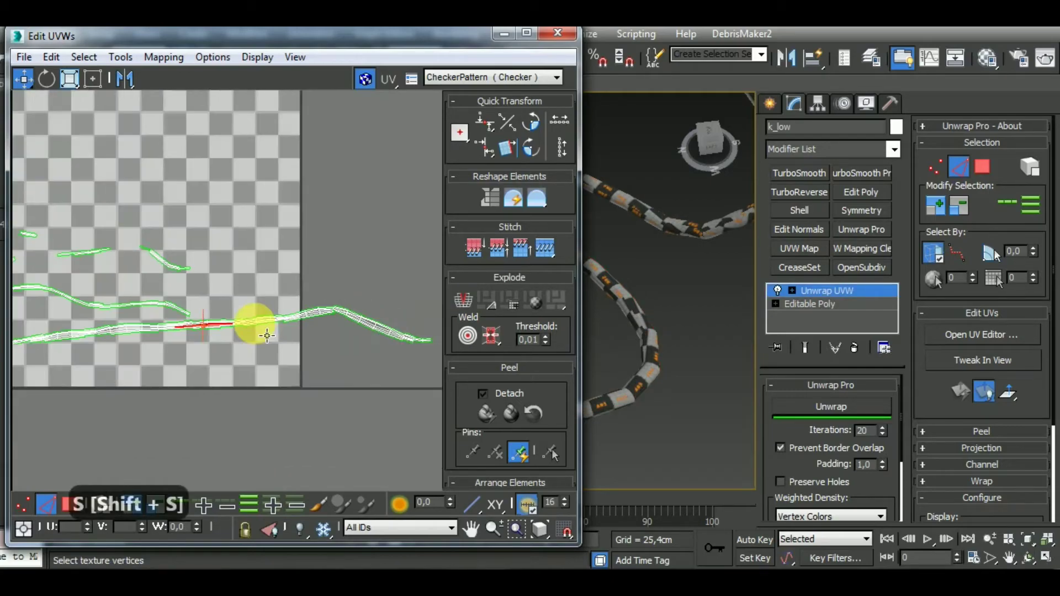
pyautogui.scroll(8, 165, 333)
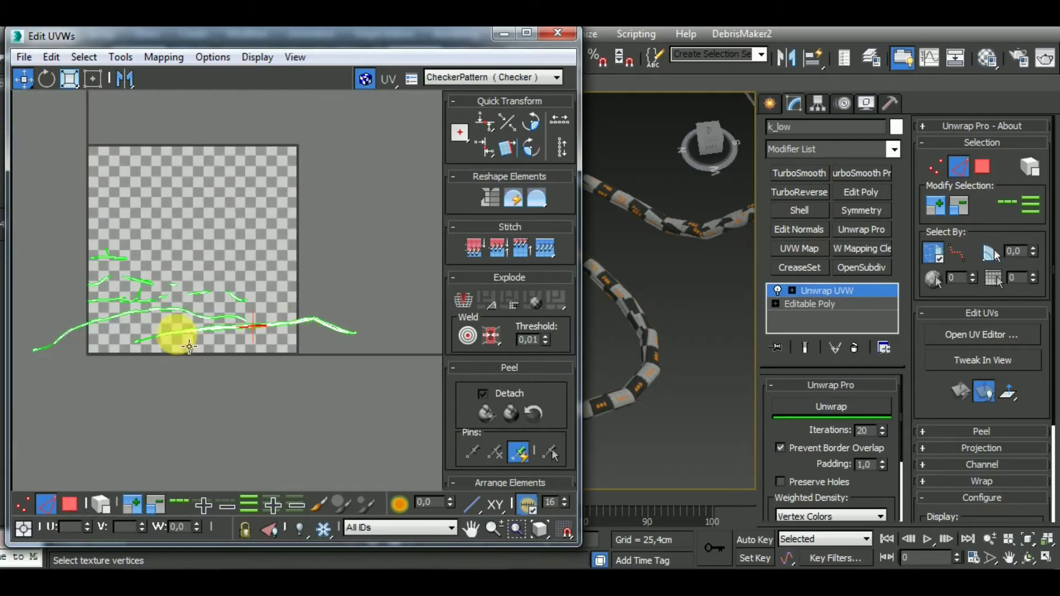
pyautogui.doubleClick(168, 330)
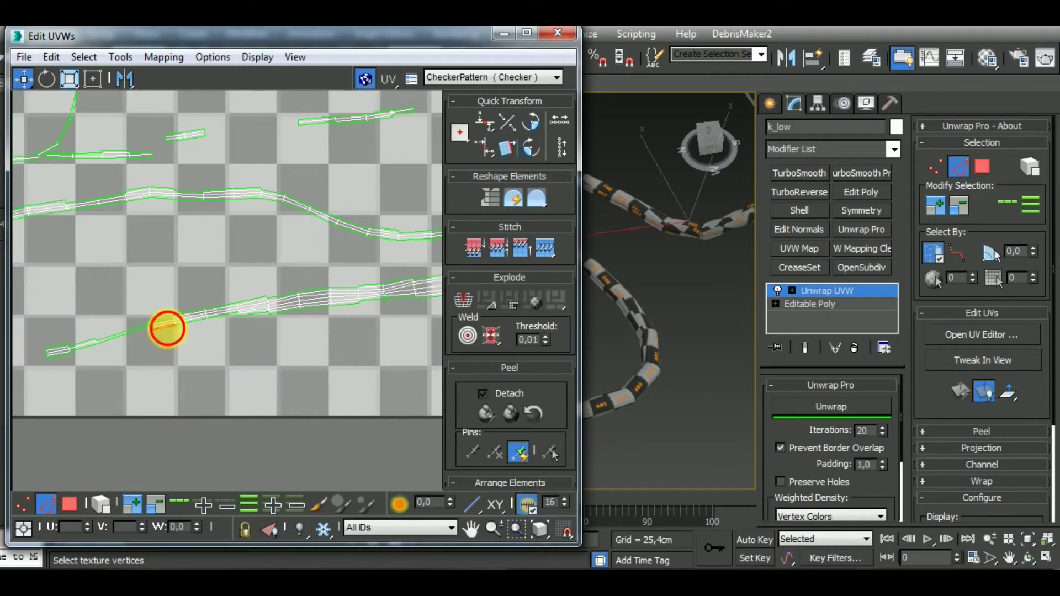
pyautogui.hotkey('shift', 's')
pyautogui.scroll(-5, 217, 340)
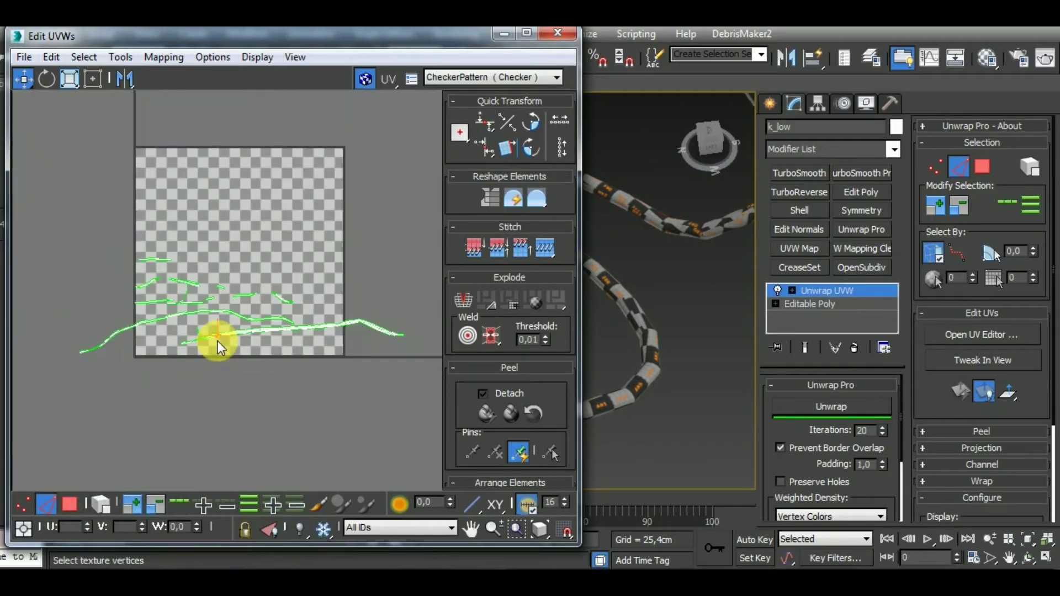
# Select the whole stitched lowest cable shell as an element and run Unwrap Pro on it.
pyautogui.click(69, 505)
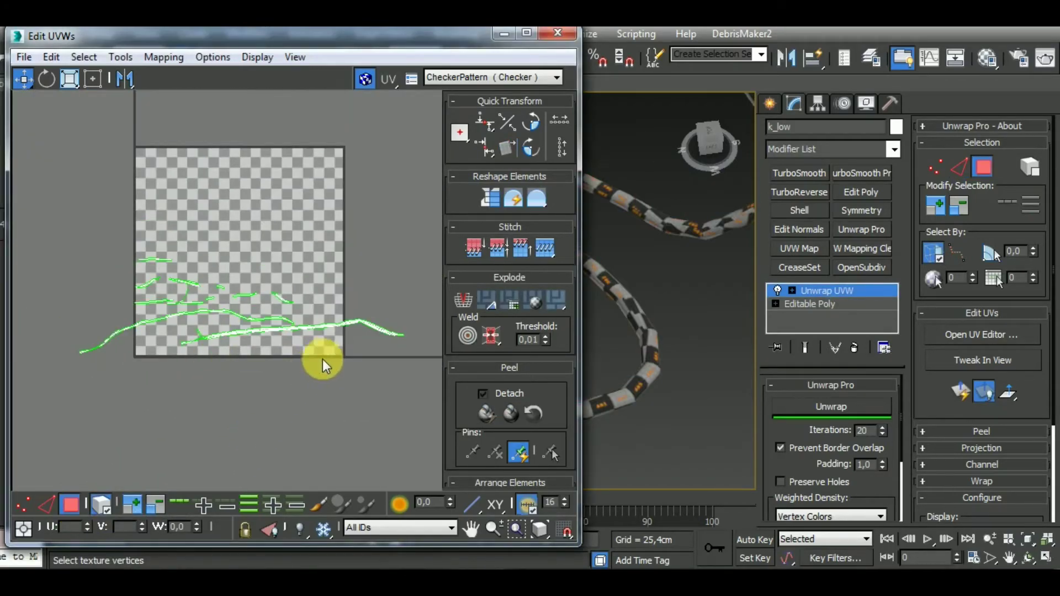
pyautogui.click(366, 333)
pyautogui.click(853, 406)
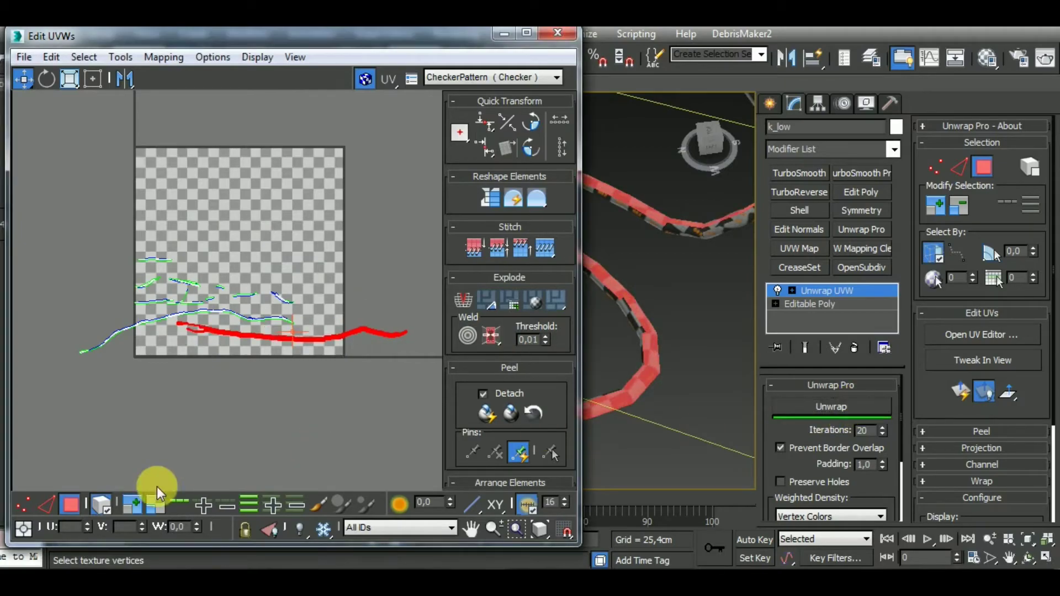
# Turn off element selection, stitch border edges at the shell's left fork, and undo the last stitch.
pyautogui.click(101, 504)
pyautogui.click(29, 505)
pyautogui.moveTo(190, 406); pyautogui.dragTo(197, 443, button='middle')
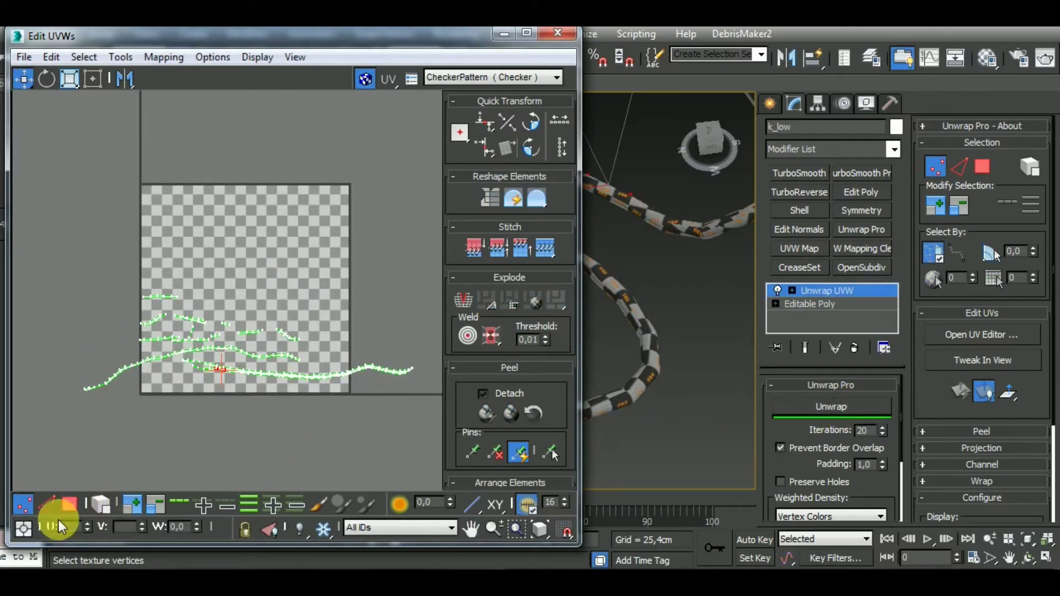
pyautogui.click(46, 505)
pyautogui.scroll(6, 221, 411)
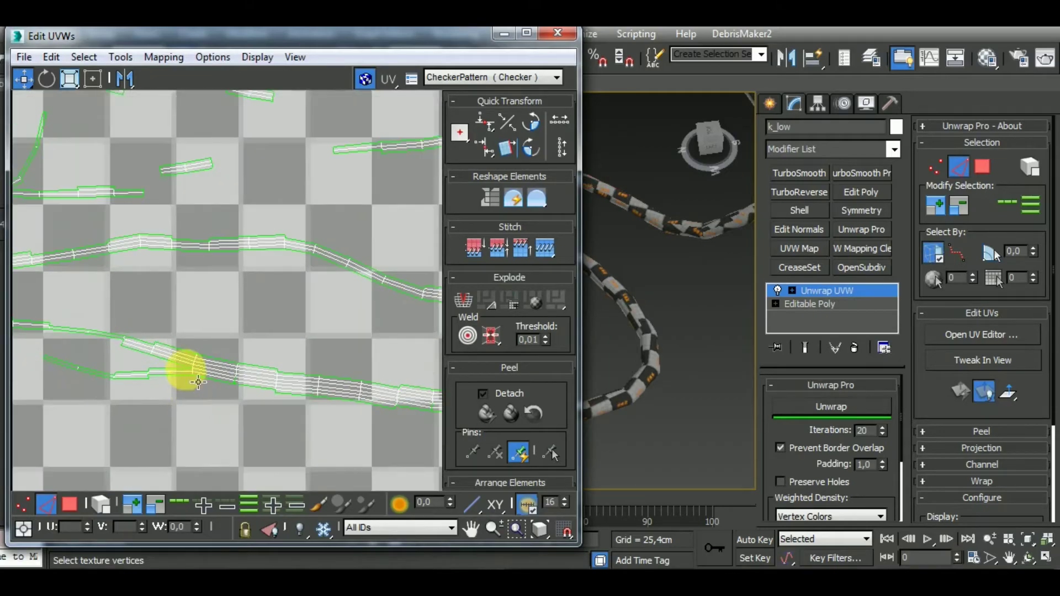
pyautogui.hotkey('shift', 's')
pyautogui.click(137, 355)
pyautogui.hotkey('shift', 's')
pyautogui.moveTo(156, 385); pyautogui.dragTo(229, 385, button='middle')
pyautogui.hotkey('ctrl', 'z')
# Stitch the short inner edges and the neighbouring long border run at the lowest cable shell's left fork.
pyautogui.scroll(3, 212, 373)
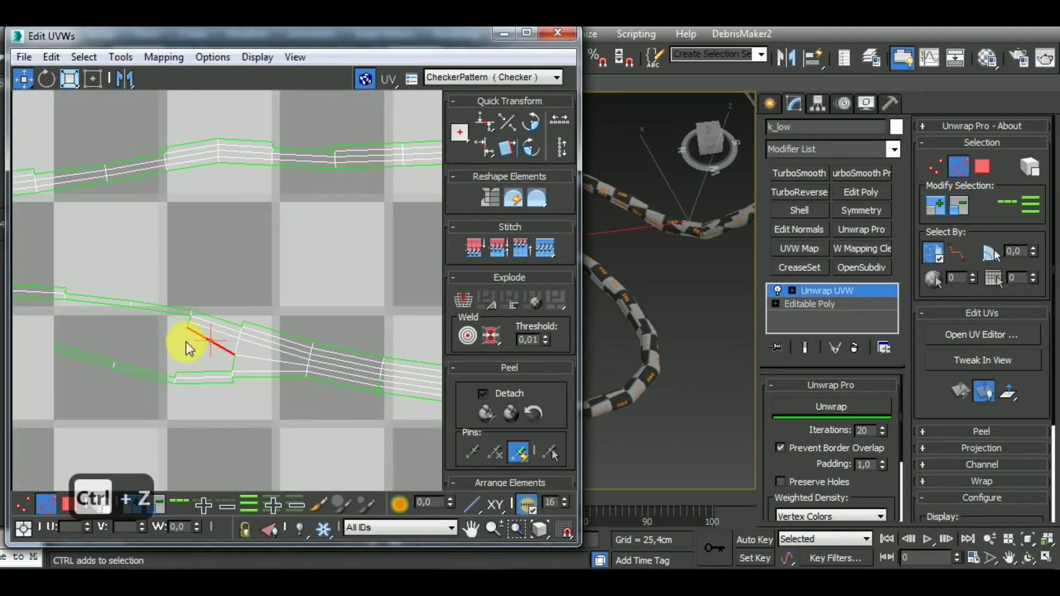
pyautogui.keyDown('ctrl'); pyautogui.click(203, 373); pyautogui.keyUp('ctrl')
pyautogui.hotkey('shift', 's')
pyautogui.scroll(-3, 289, 393)
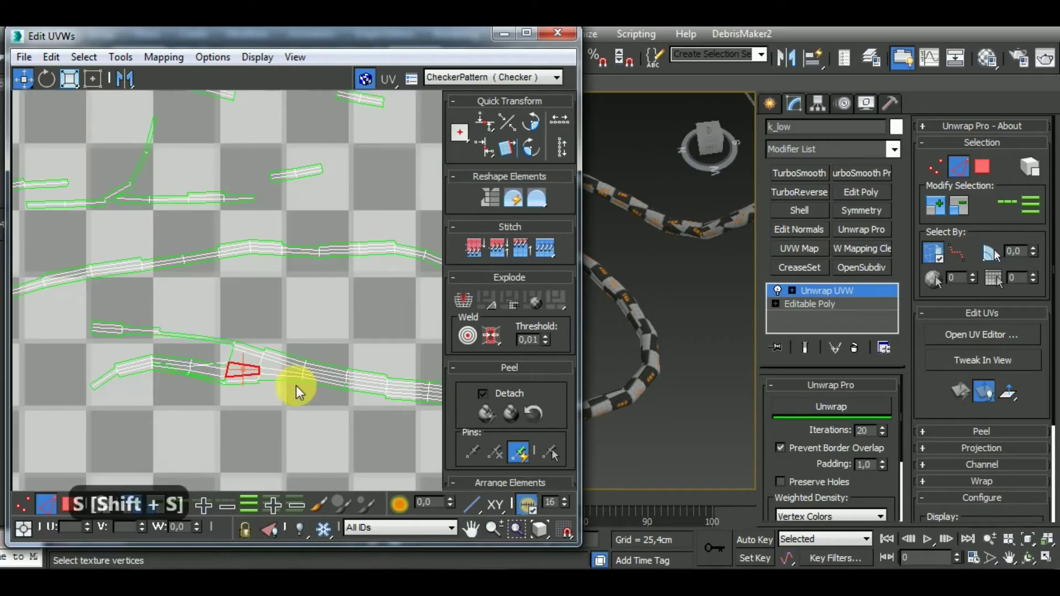
pyautogui.click(220, 346)
pyautogui.click(229, 359)
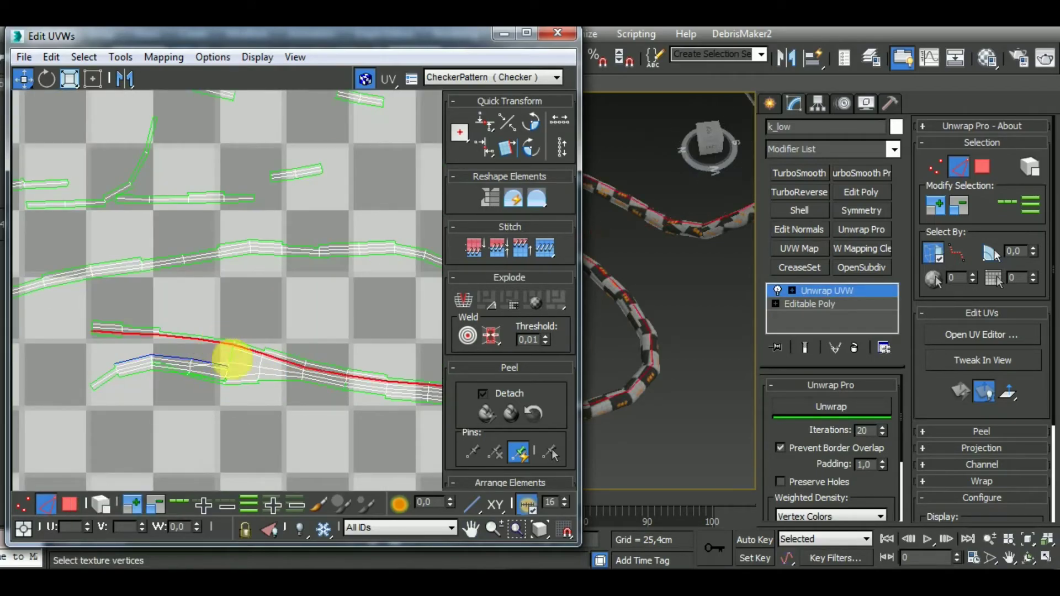
pyautogui.hotkey('shift', 's')
# Stitch the remaining short lower edges behind the left fork of the lowest cable shell.
pyautogui.click(218, 385)
pyautogui.hotkey('shift', 's')
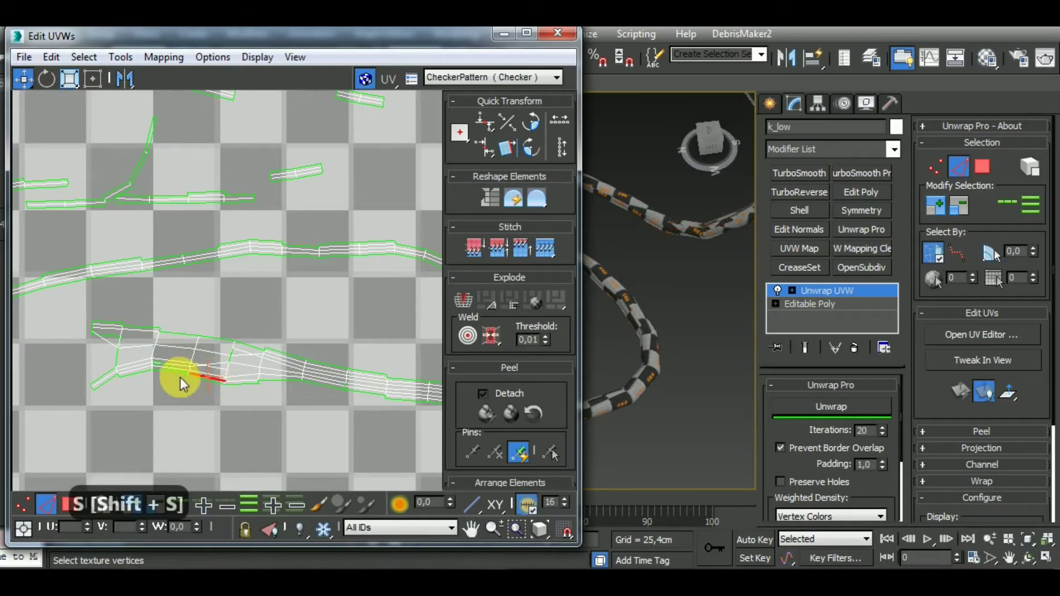
pyautogui.scroll(2, 200, 382)
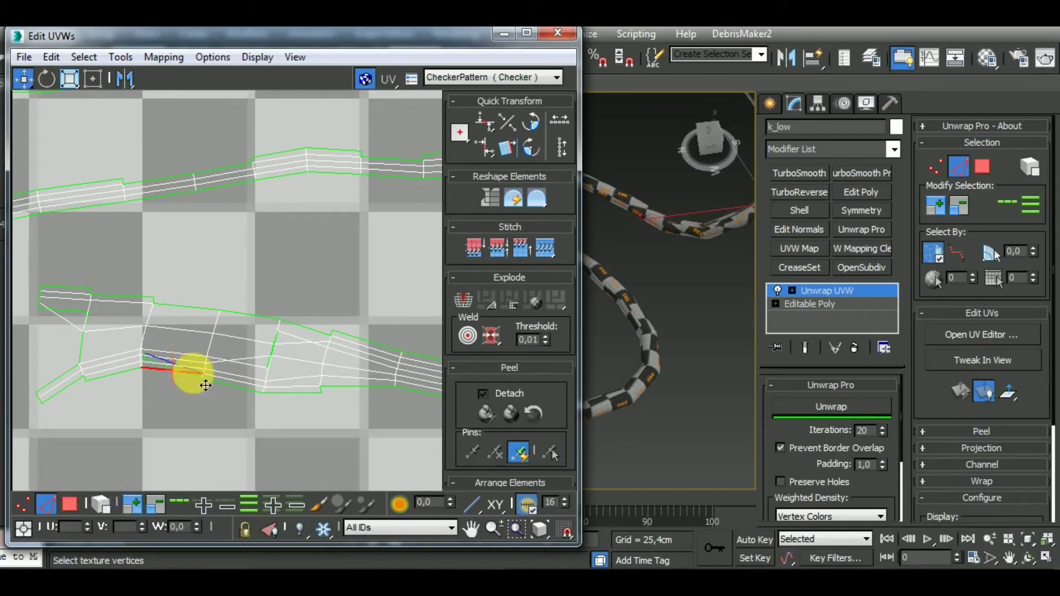
pyautogui.hotkey('shift', 's')
pyautogui.scroll(-4, 128, 372)
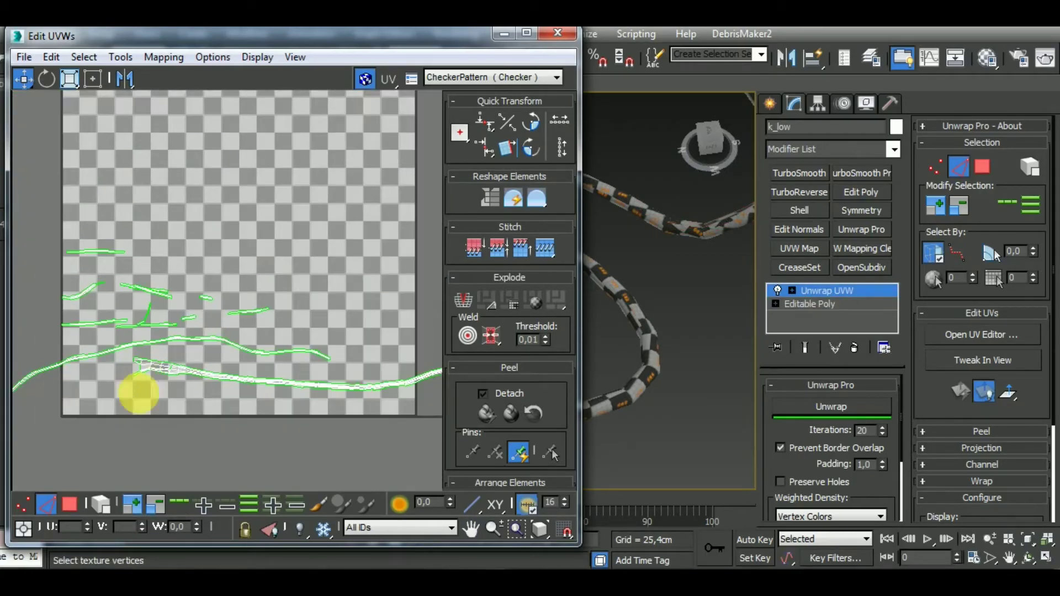
# Select the whole lowest cable shell as an element and relax it with Unwrap Pro.
pyautogui.click(99, 503)
pyautogui.click(255, 378)
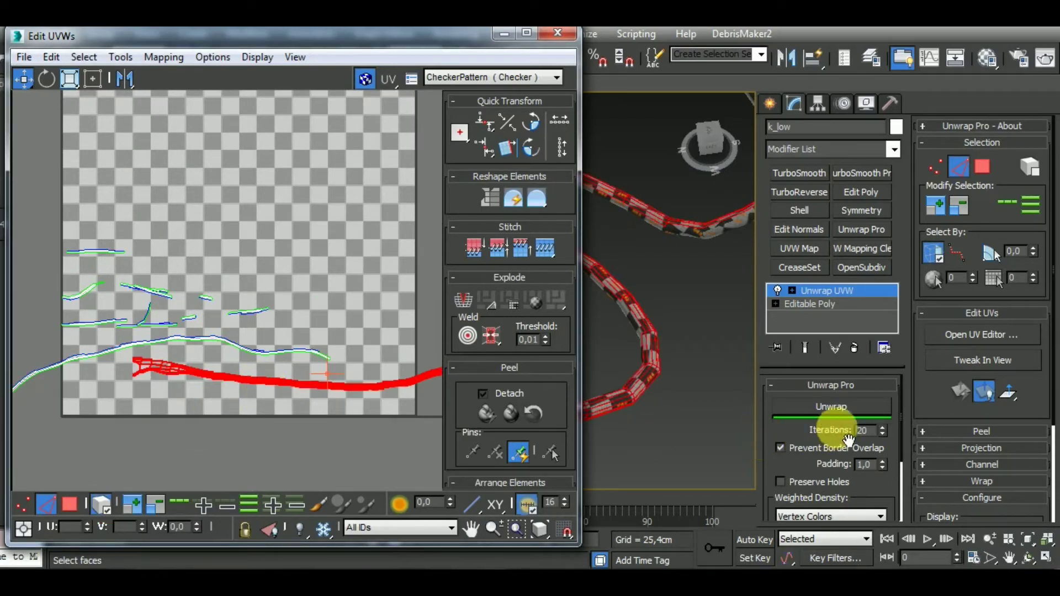
pyautogui.click(862, 409)
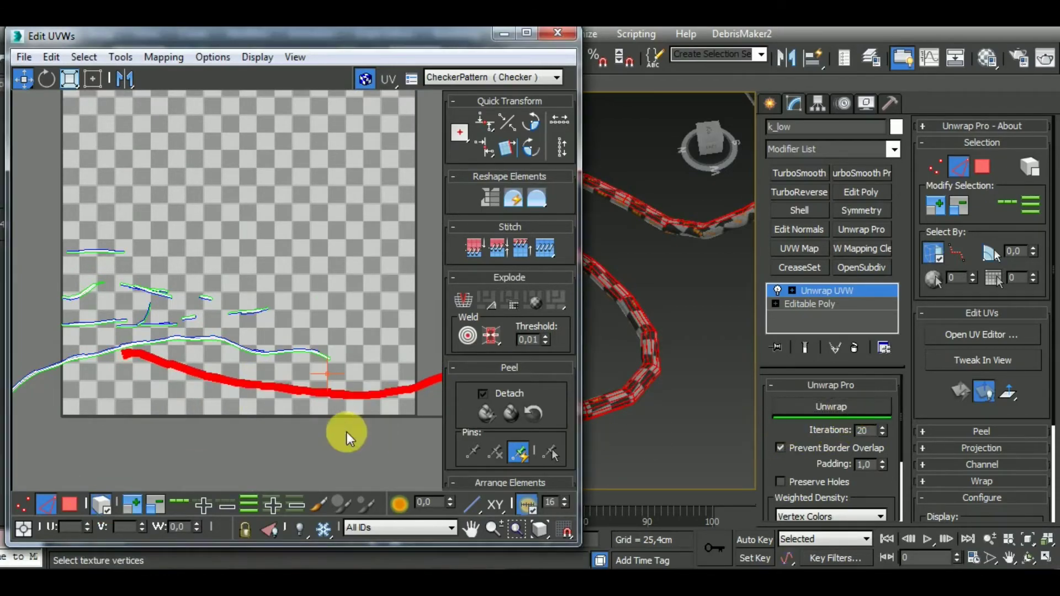
# Move the unwrapped cable shell below the checker tile, deselect it, and turn off element selection.
pyautogui.moveTo(348, 433); pyautogui.dragTo(266, 372, button='middle')
pyautogui.moveTo(265, 372); pyautogui.dragTo(296, 444)
pyautogui.moveTo(296, 445); pyautogui.dragTo(297, 359, button='middle')
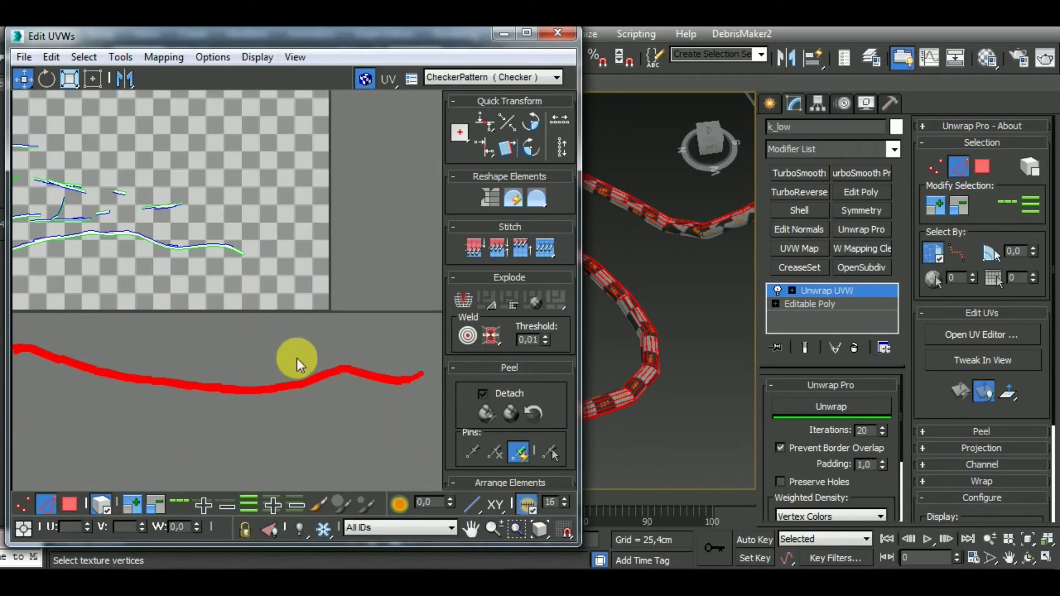
pyautogui.click(357, 415)
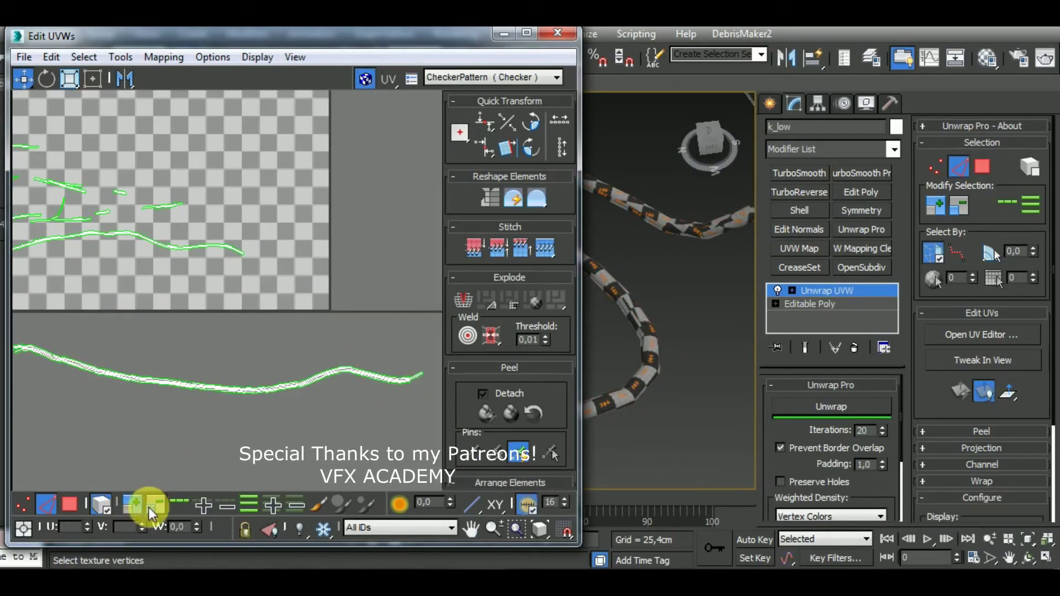
pyautogui.click(103, 507)
# Stitch the split edges at the moved shell's left tip and select the lower border run beside it.
pyautogui.moveTo(41, 388); pyautogui.dragTo(113, 352, button='middle')
pyautogui.scroll(8, 114, 352)
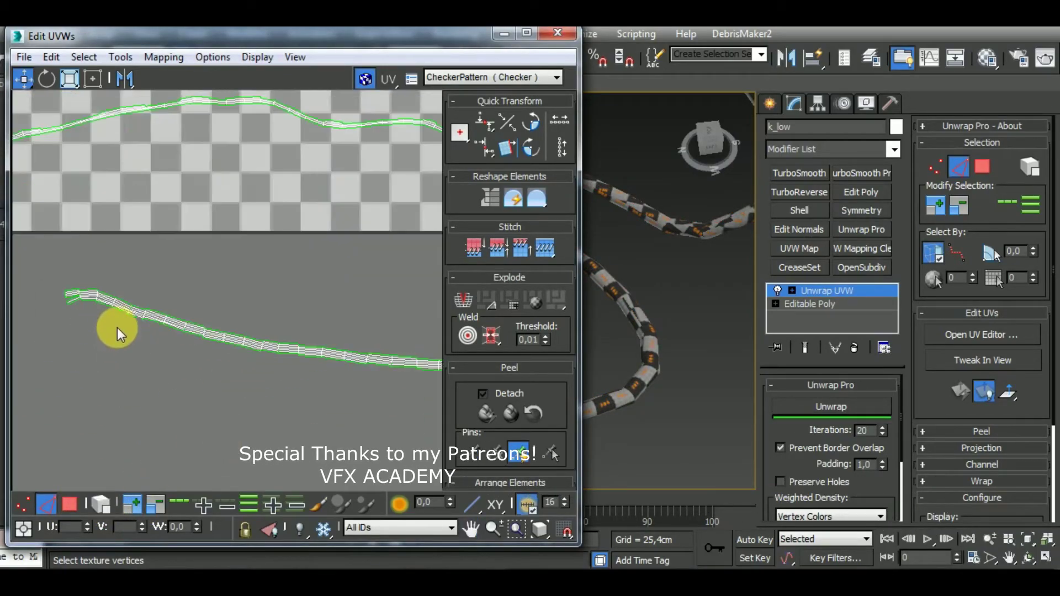
pyautogui.click(45, 293)
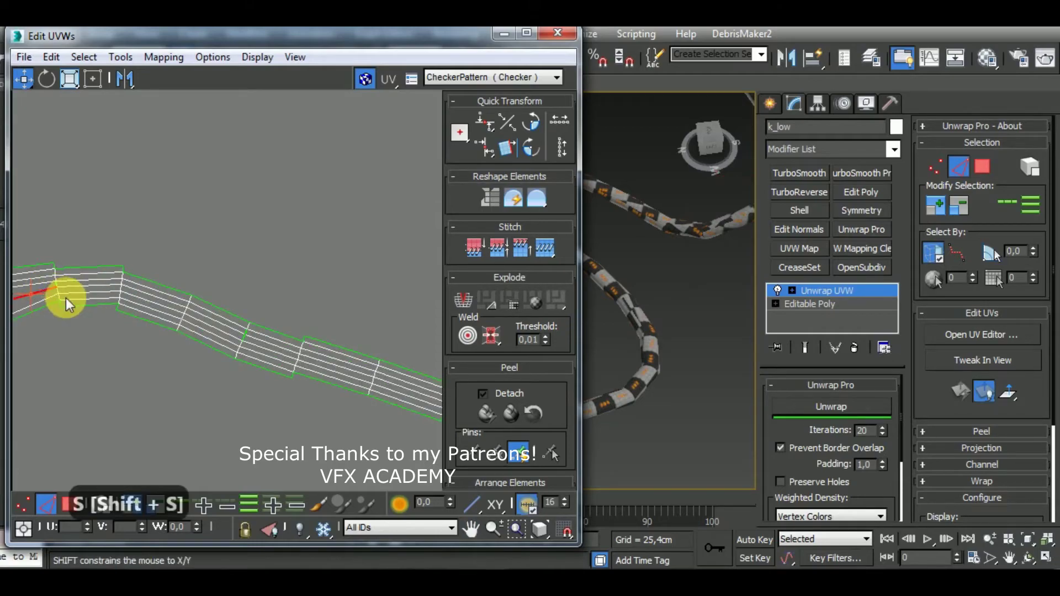
pyautogui.scroll(-4, 65, 297)
pyautogui.doubleClick(205, 347)
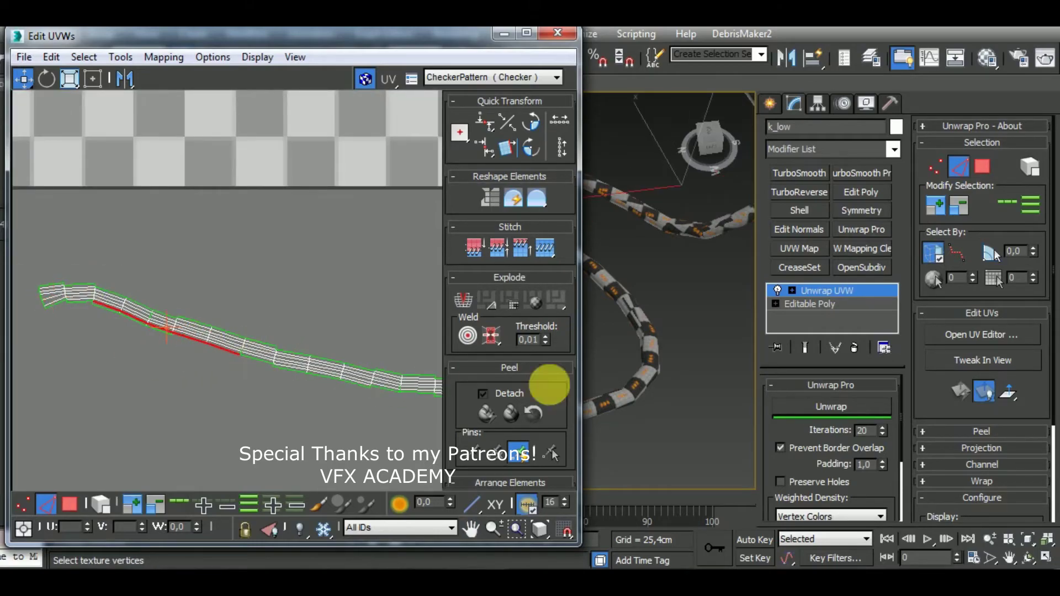
# Check the selected border run on the 3D cable and stitch the lower border edges further along the shell.
pyautogui.scroll(-8, 658, 309)
pyautogui.keyDown('alt'); pyautogui.moveTo(674, 366); pyautogui.dragTo(665, 270, button='middle'); pyautogui.keyUp('alt')
pyautogui.moveTo(260, 335); pyautogui.dragTo(265, 355, button='middle')
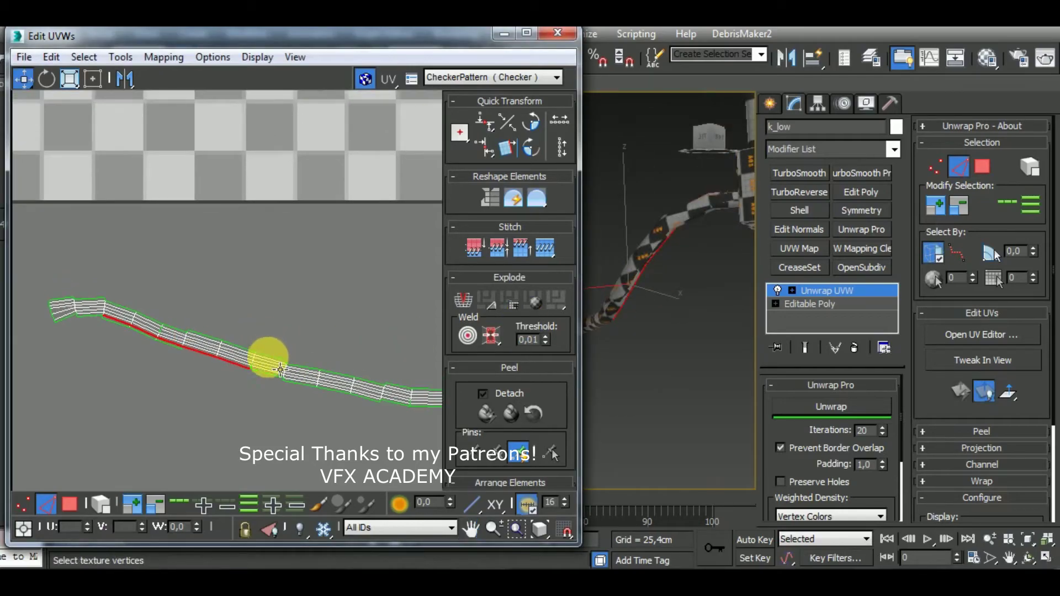
pyautogui.doubleClick(265, 359)
pyautogui.keyDown('alt'); pyautogui.moveTo(662, 337); pyautogui.dragTo(739, 457, button='middle'); pyautogui.keyUp('alt')
pyautogui.click(319, 412)
pyautogui.hotkey('shift', 's')
# Stitch the long upper border edge runs along the left half of the cable shell.
pyautogui.moveTo(295, 413); pyautogui.dragTo(171, 381, button='middle')
pyautogui.scroll(-4, 219, 360)
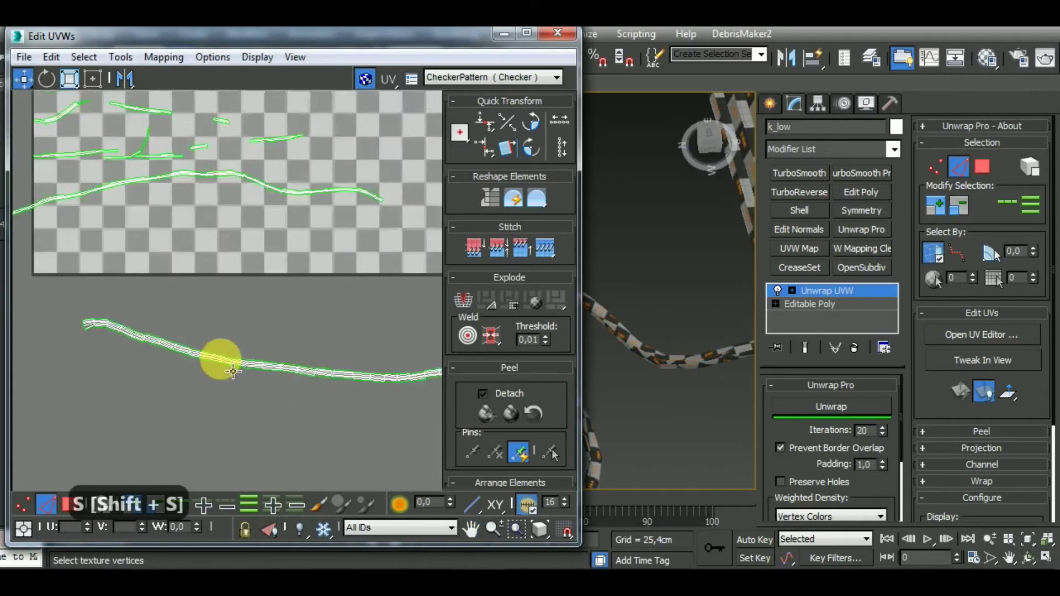
pyautogui.scroll(3, 279, 371)
pyautogui.doubleClick(260, 354)
pyautogui.hotkey('shift', 's')
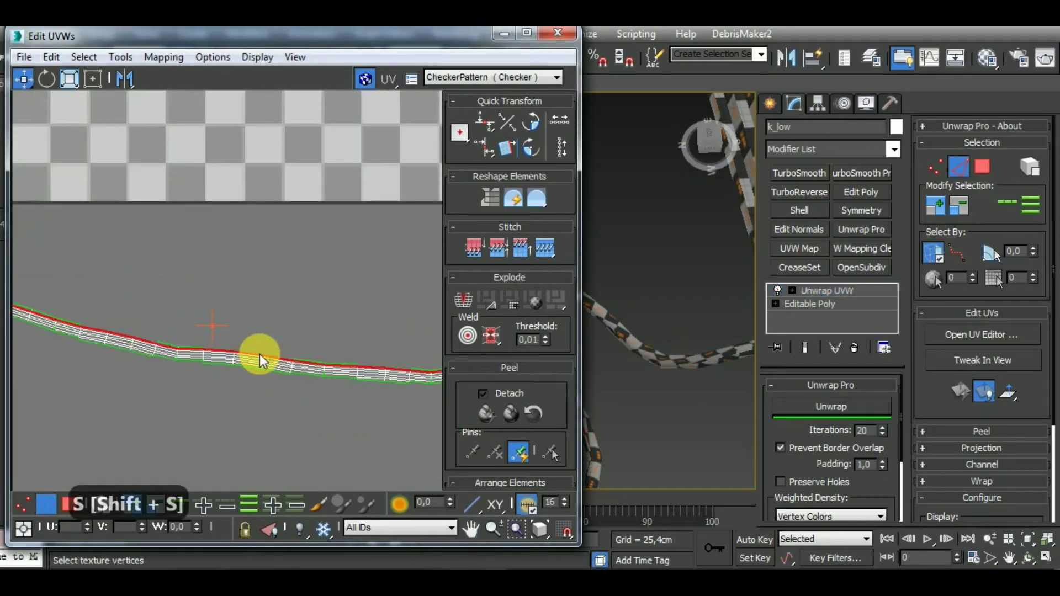
pyautogui.doubleClick(259, 353)
pyautogui.hotkey('shift', 's')
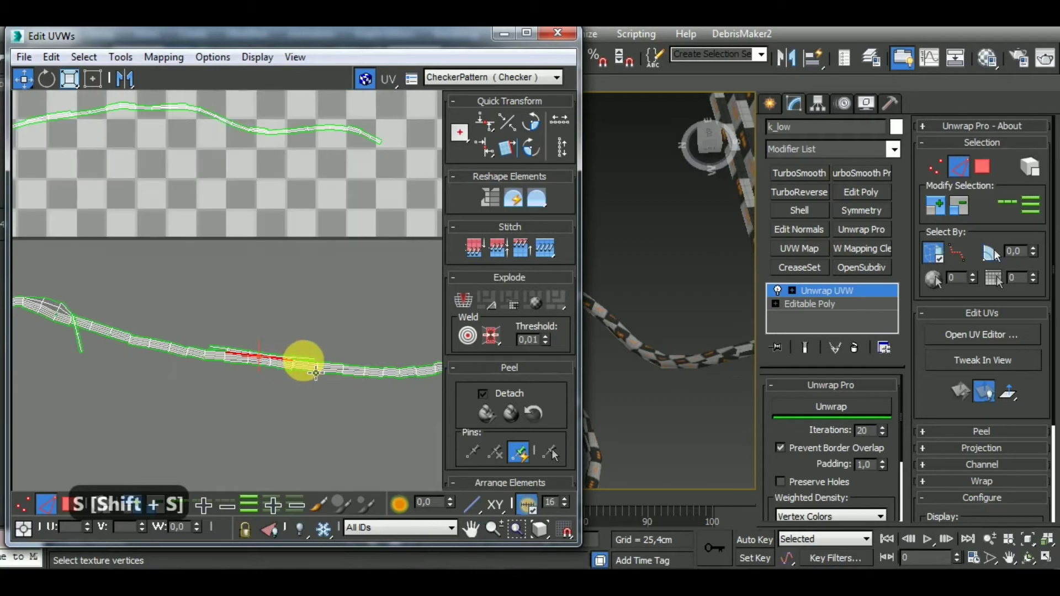
# Stitch the remaining upper border runs beside the overlapping strip on the cable shell.
pyautogui.scroll(2, 179, 346)
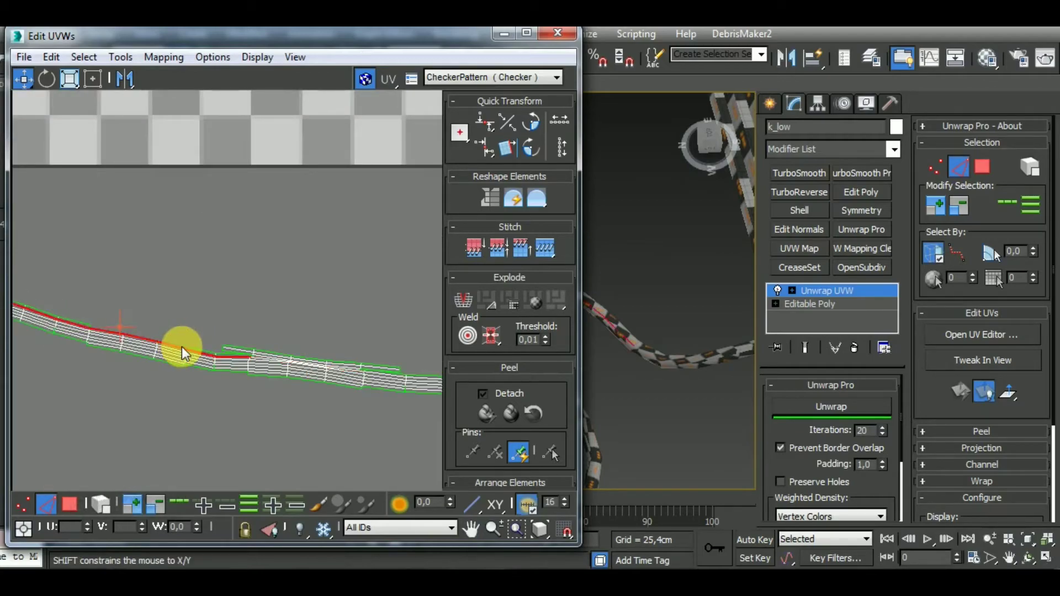
pyautogui.hotkey('shift', 's')
pyautogui.doubleClick(198, 360)
pyautogui.hotkey('shift', 's')
# Select all edges of the cable shell below the tile and run Unwrap Pro on it again.
pyautogui.scroll(-5, 286, 363)
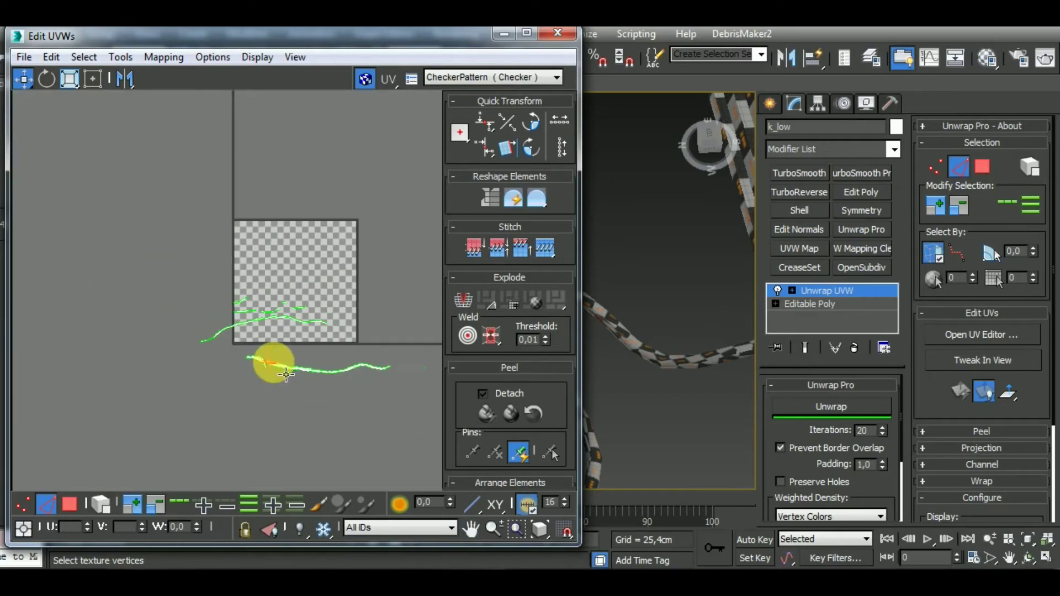
pyautogui.moveTo(242, 348); pyautogui.dragTo(587, 417)
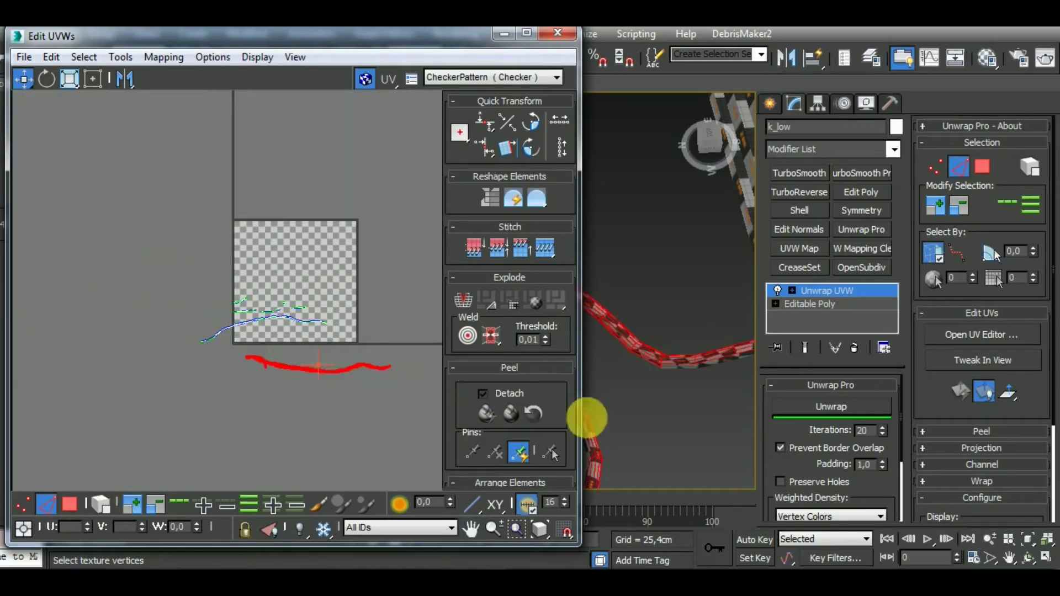
pyautogui.click(809, 402)
# Stitch the upper border edges just before the wide rising section in the cable shell's right half.
pyautogui.scroll(2, 373, 347)
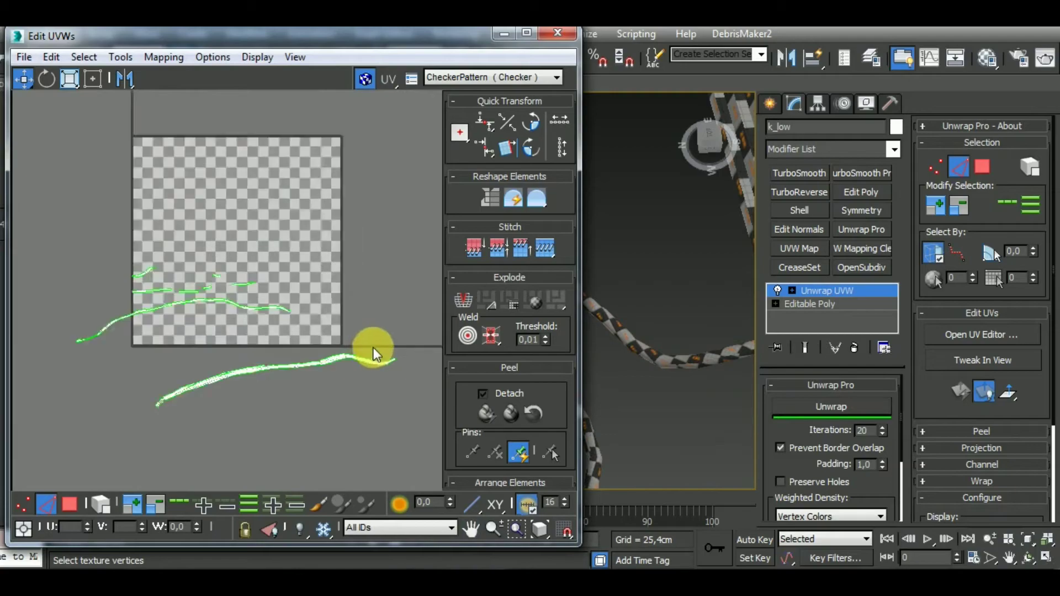
pyautogui.scroll(3, 373, 347)
pyautogui.moveTo(166, 397); pyautogui.dragTo(248, 385, button='middle')
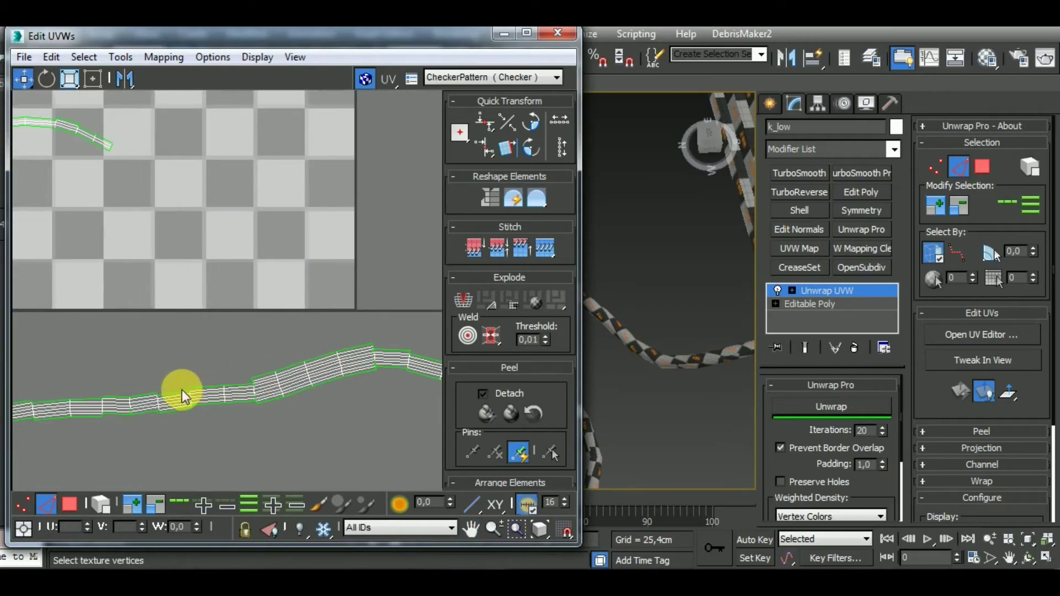
pyautogui.hotkey('shift', 's')
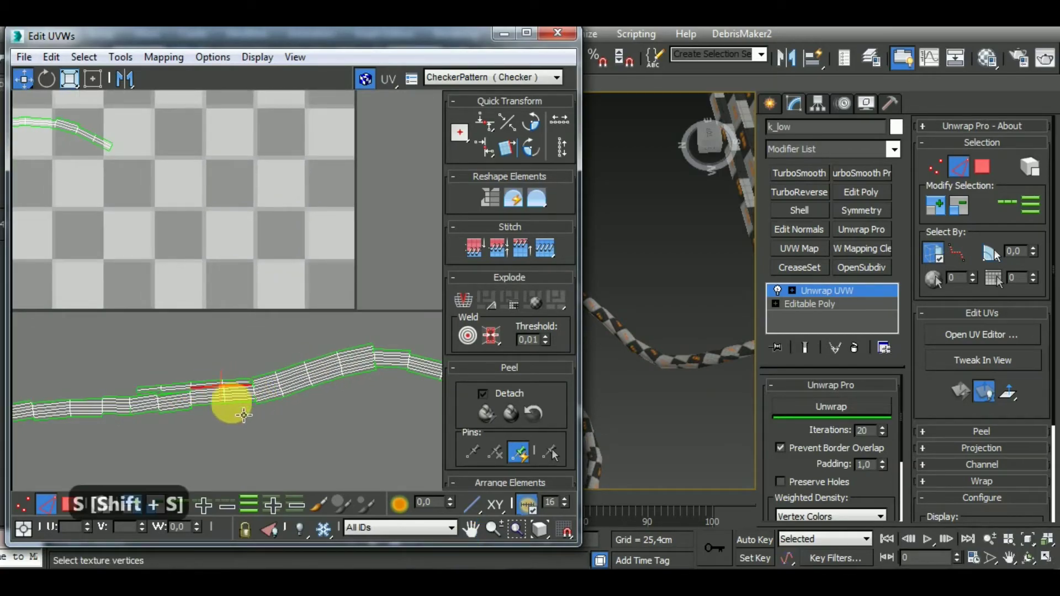
pyautogui.click(145, 393)
pyautogui.hotkey('shift', 's')
pyautogui.moveTo(176, 417); pyautogui.dragTo(246, 407, button='middle')
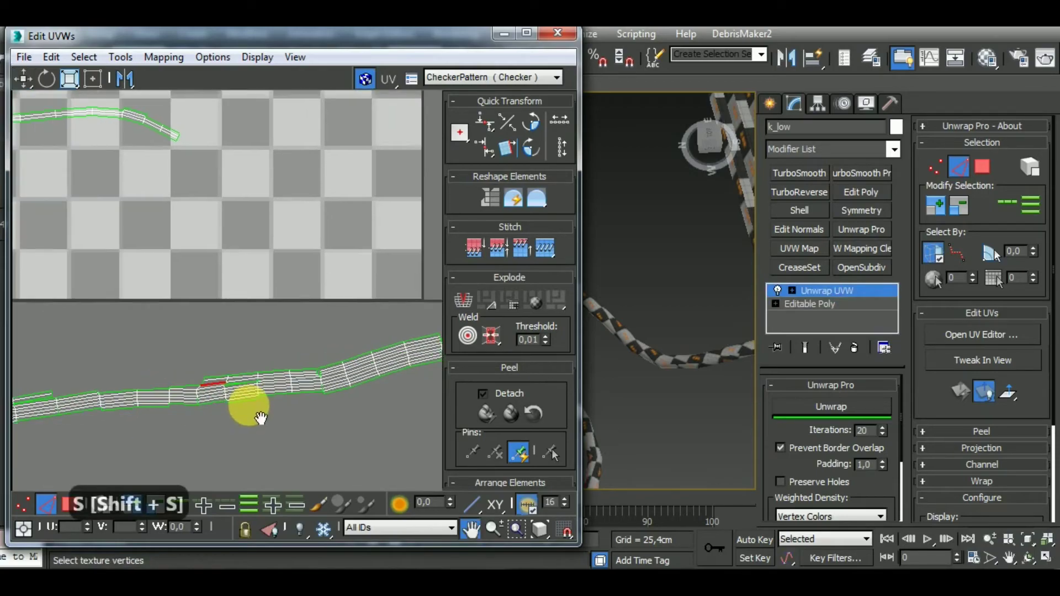
# Stitch the next upper border segments of the re-unwrapped shell, working towards its left end.
pyautogui.click(243, 383)
pyautogui.hotkey('shift', 's')
pyautogui.click(49, 398)
pyautogui.hotkey('shift', 's')
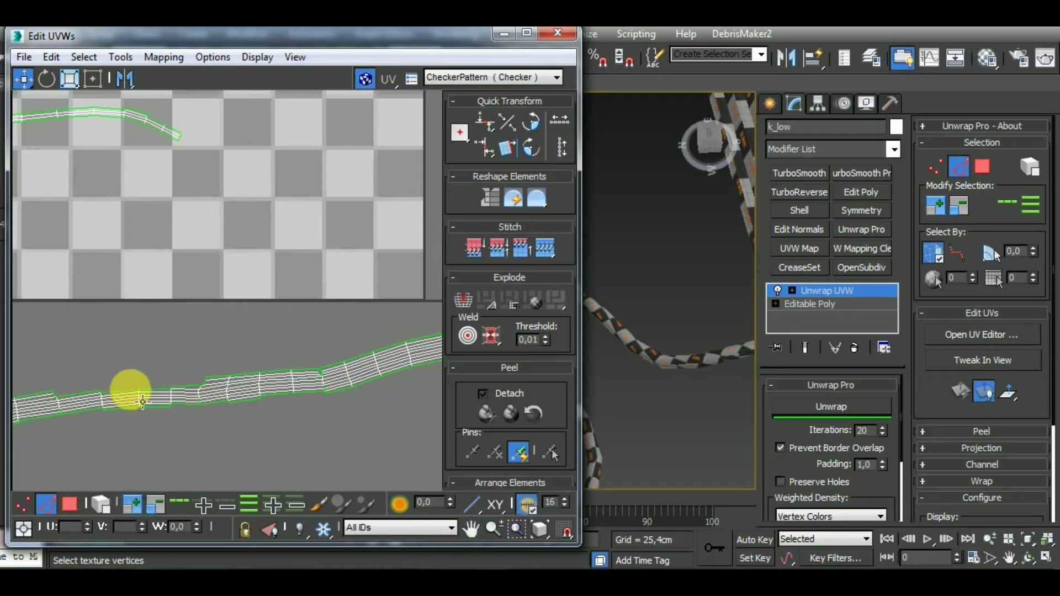
pyautogui.click(133, 393)
pyautogui.hotkey('shift', 's')
pyautogui.click(83, 400)
pyautogui.hotkey('shift', 's')
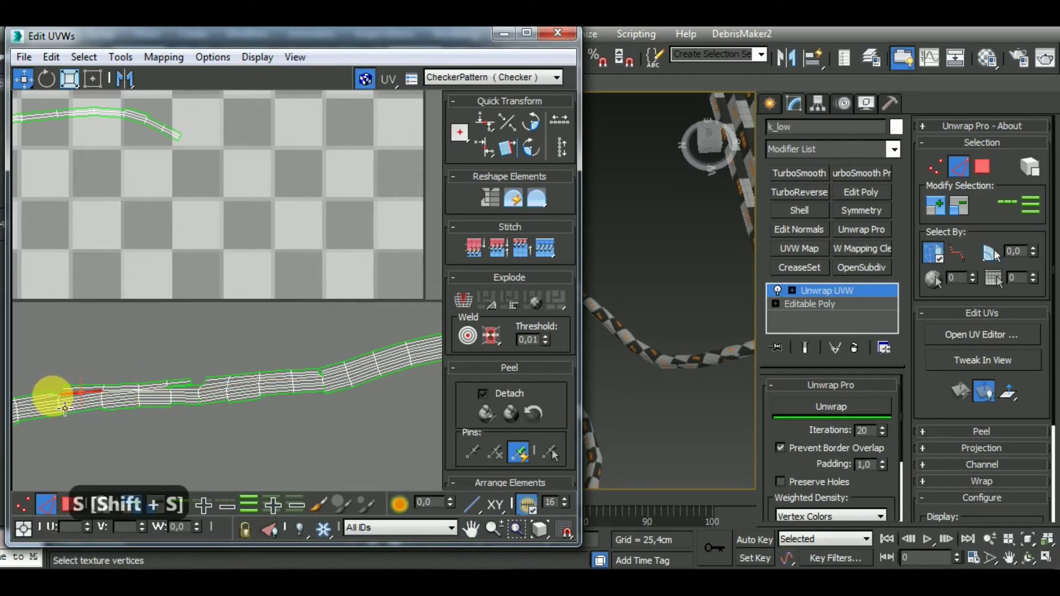
# Close the small gaps at both ends of the newly attached upper strip by stitching their short edges.
pyautogui.scroll(3, 66, 406)
pyautogui.click(70, 399)
pyautogui.click(68, 398)
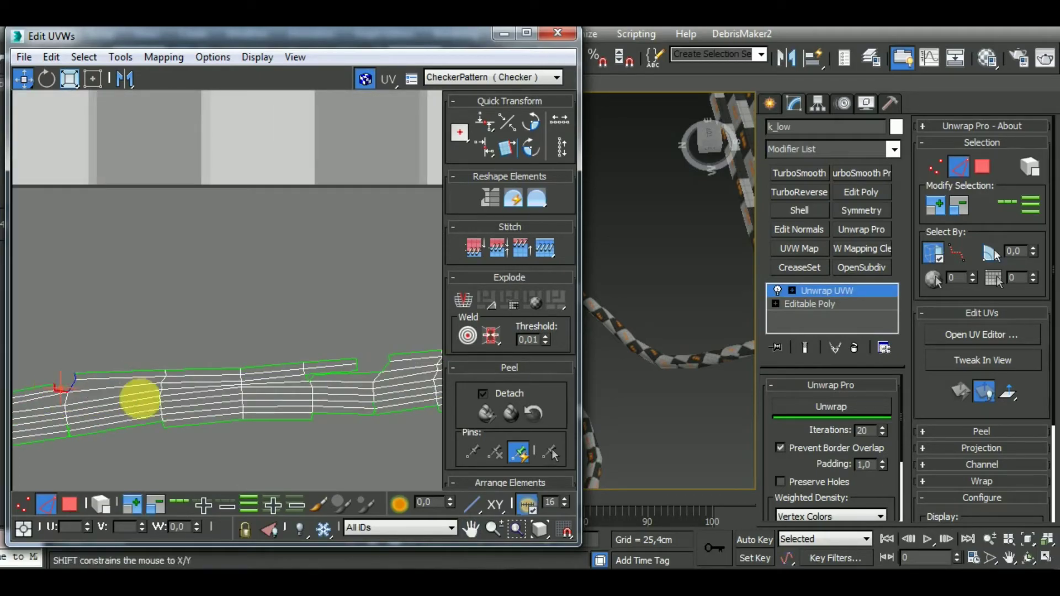
pyautogui.hotkey('shift', 's')
pyautogui.hotkey('shift', 's')
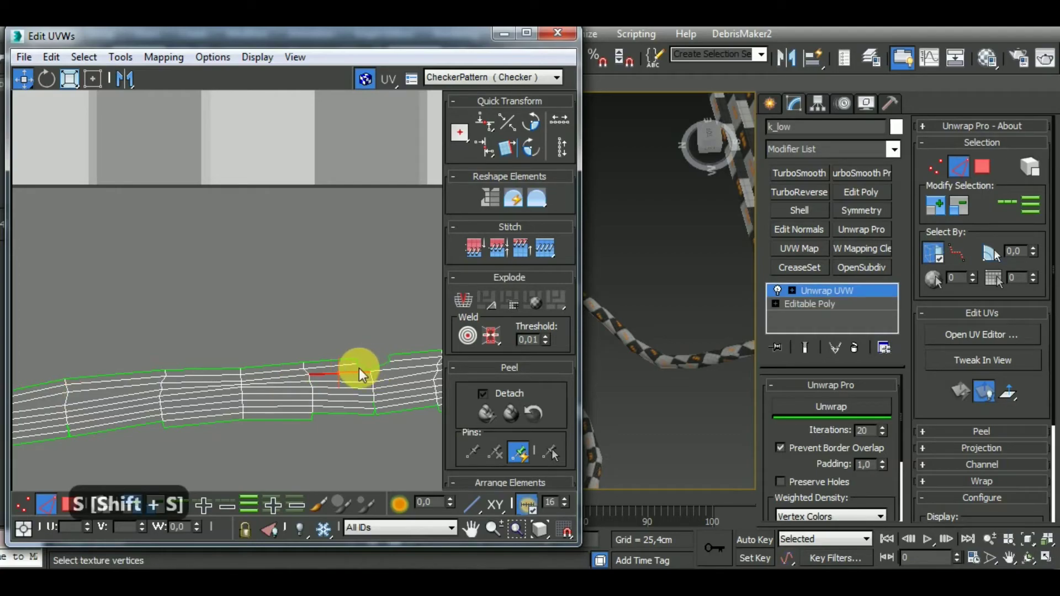
pyautogui.click(367, 366)
pyautogui.hotkey('shift', 's')
pyautogui.scroll(-6, 393, 364)
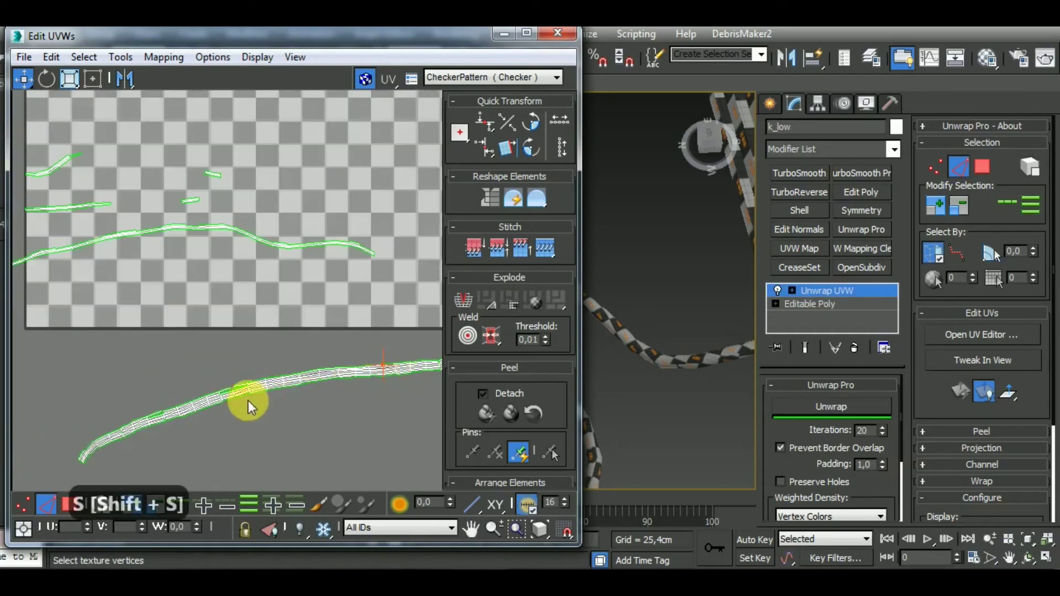
# Stitch the stepped upper border edges and the short cross edges in the shell's left half.
pyautogui.scroll(5, 248, 407)
pyautogui.click(209, 398)
pyautogui.hotkey('shift', 's')
pyautogui.click(242, 386)
pyautogui.hotkey('shift', 's')
pyautogui.scroll(4, 223, 387)
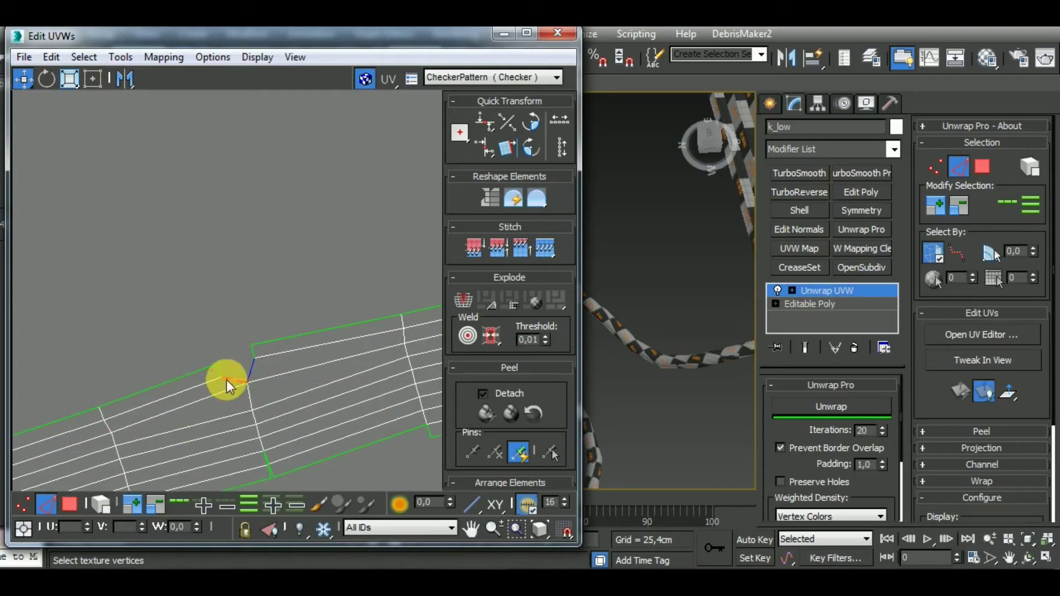
pyautogui.hotkey('shift', 's')
pyautogui.click(270, 469)
pyautogui.hotkey('shift', 's')
# Stitch the open wedge in the upper border and the short lower edge at the same cross-section.
pyautogui.scroll(-5, 331, 411)
pyautogui.scroll(6, 229, 433)
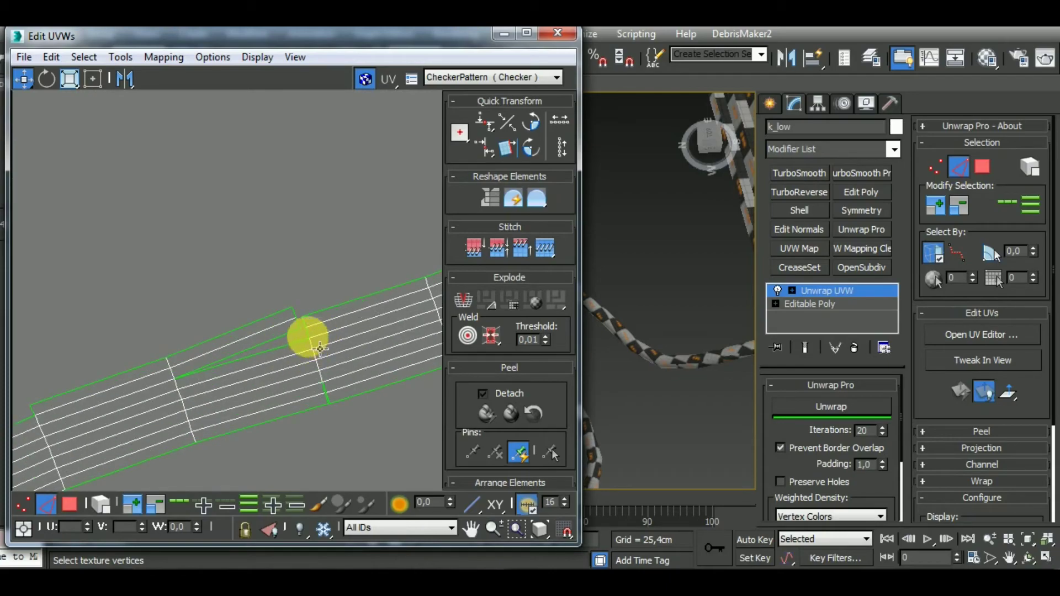
pyautogui.hotkey('shift', 's')
pyautogui.click(330, 402)
pyautogui.hotkey('shift', 's')
pyautogui.scroll(-4, 355, 411)
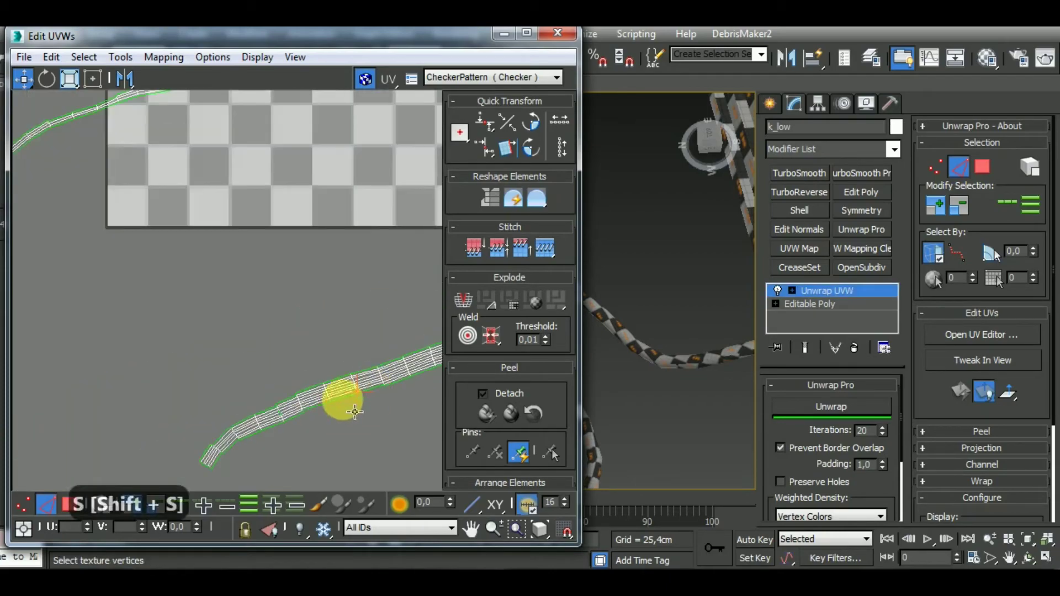
# Stitch the stepped upper border segments in the shell's left half and the short cross edge between them.
pyautogui.scroll(5, 289, 391)
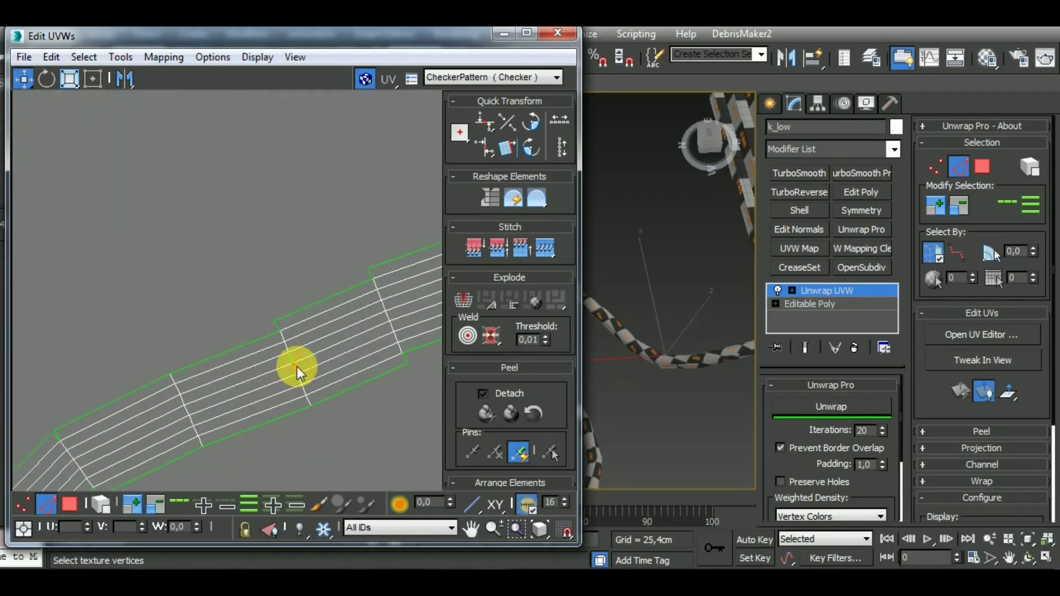
pyautogui.hotkey('shift', 's')
pyautogui.click(261, 339)
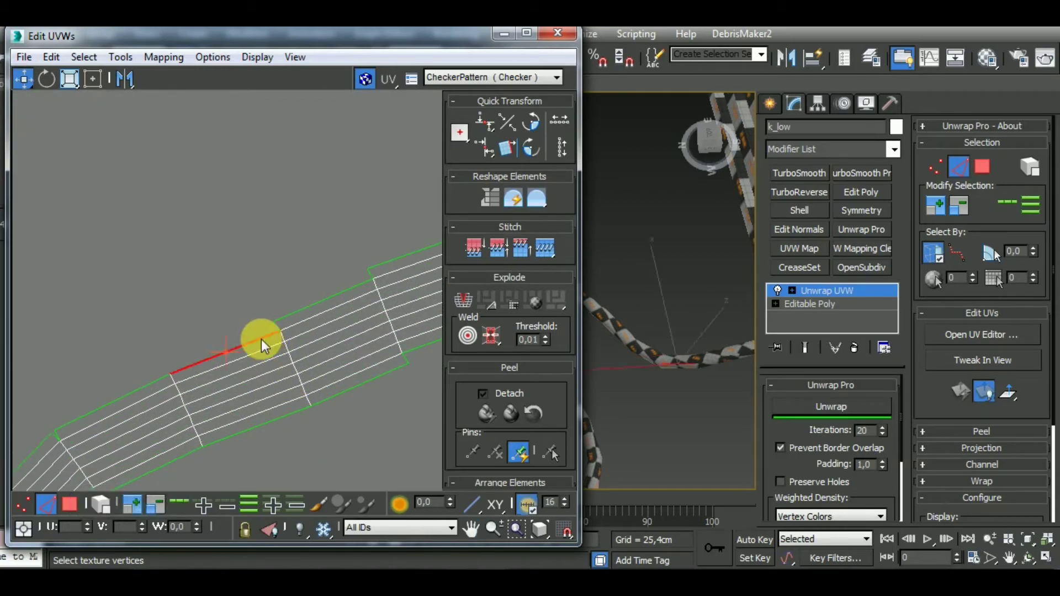
pyautogui.hotkey('shift', 's')
pyautogui.scroll(-3, 260, 360)
pyautogui.scroll(2, 284, 332)
pyautogui.click(294, 343)
pyautogui.hotkey('shift', 's')
pyautogui.hotkey('shift', 's')
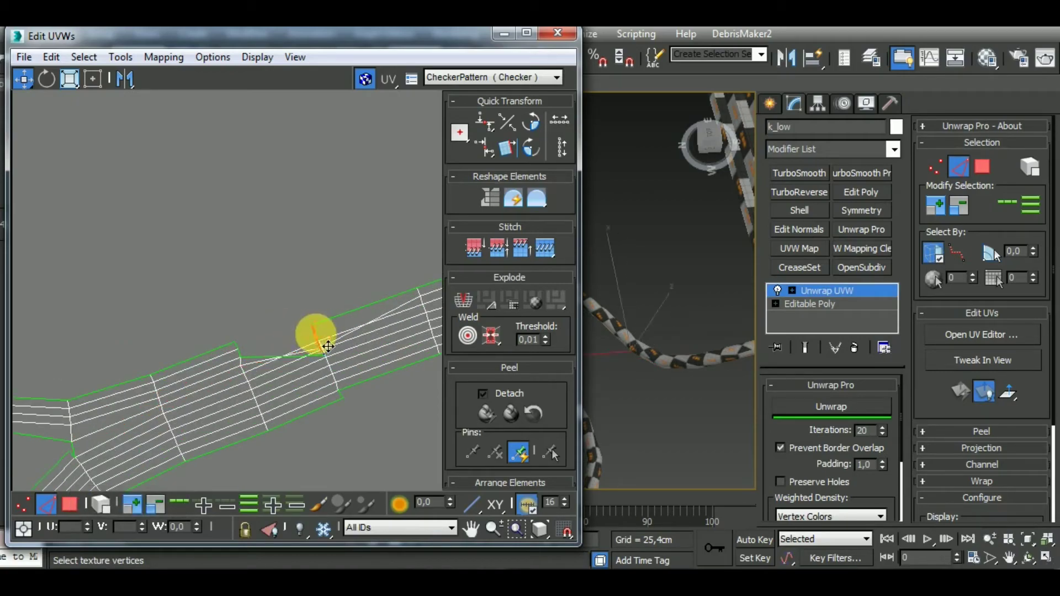
# Stitch the long open upper edge and the short edge at the fork on the shell's left end.
pyautogui.scroll(-3, 206, 402)
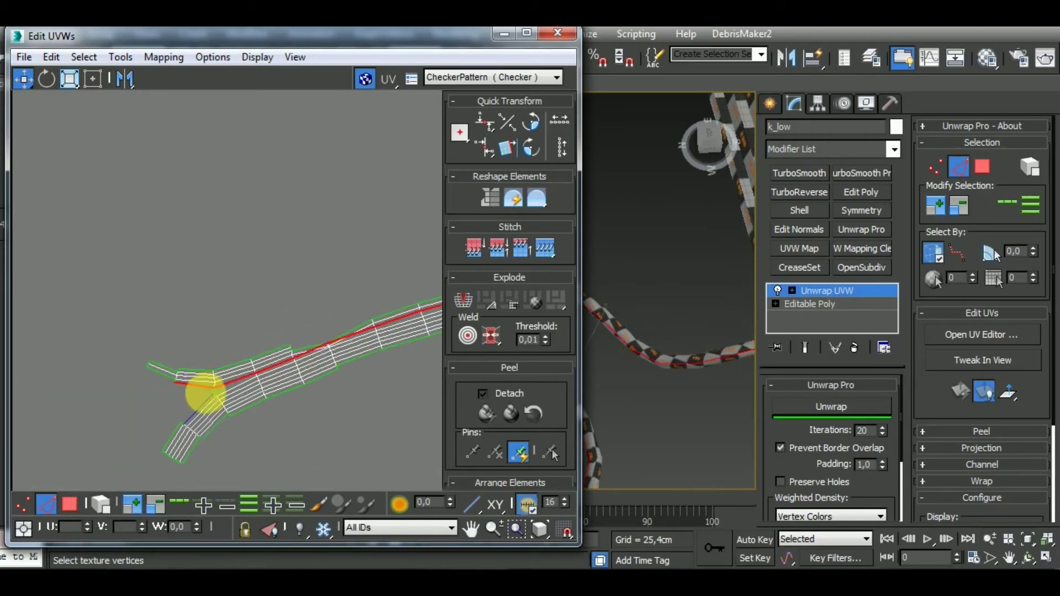
pyautogui.hotkey('shift', 's')
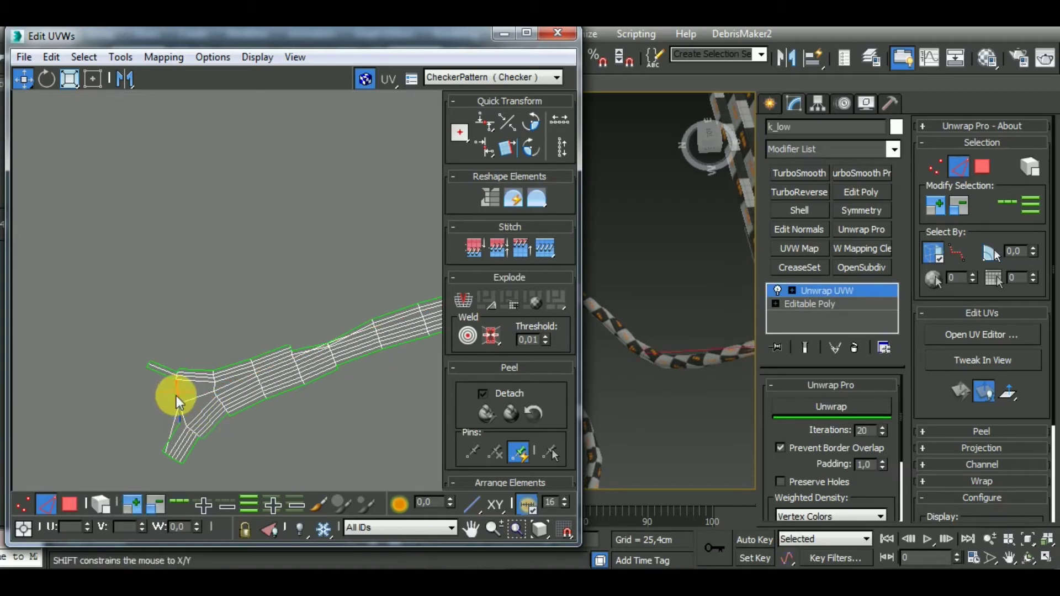
pyautogui.hotkey('shift', 's')
pyautogui.scroll(-6, 153, 400)
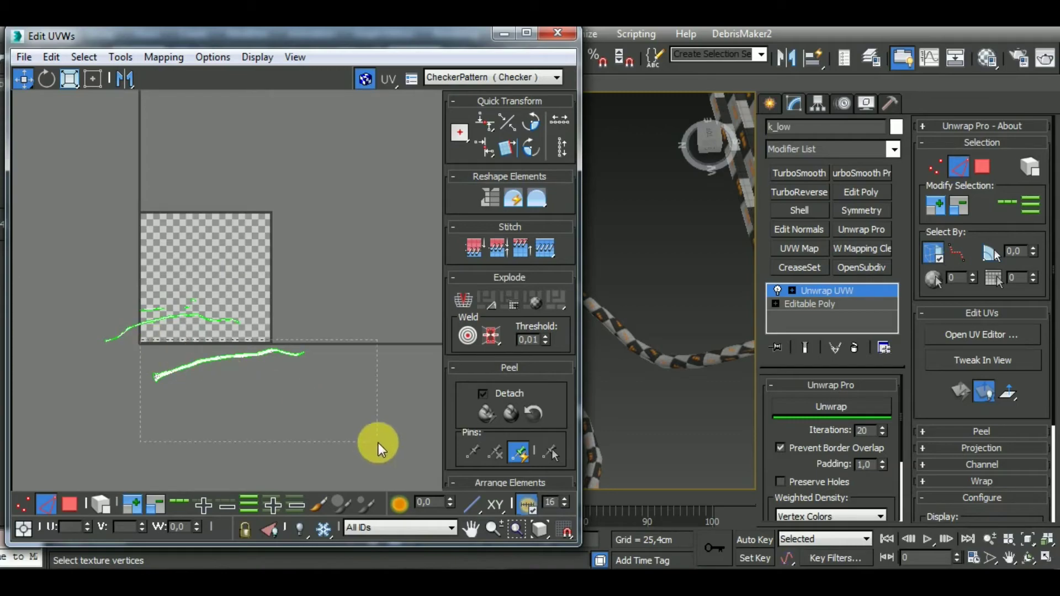
# Select the whole stitched shell below the checker tile and relax it with Unwrap Pro.
pyautogui.moveTo(378, 442); pyautogui.dragTo(379, 443)
pyautogui.click(830, 406)
pyautogui.click(368, 418)
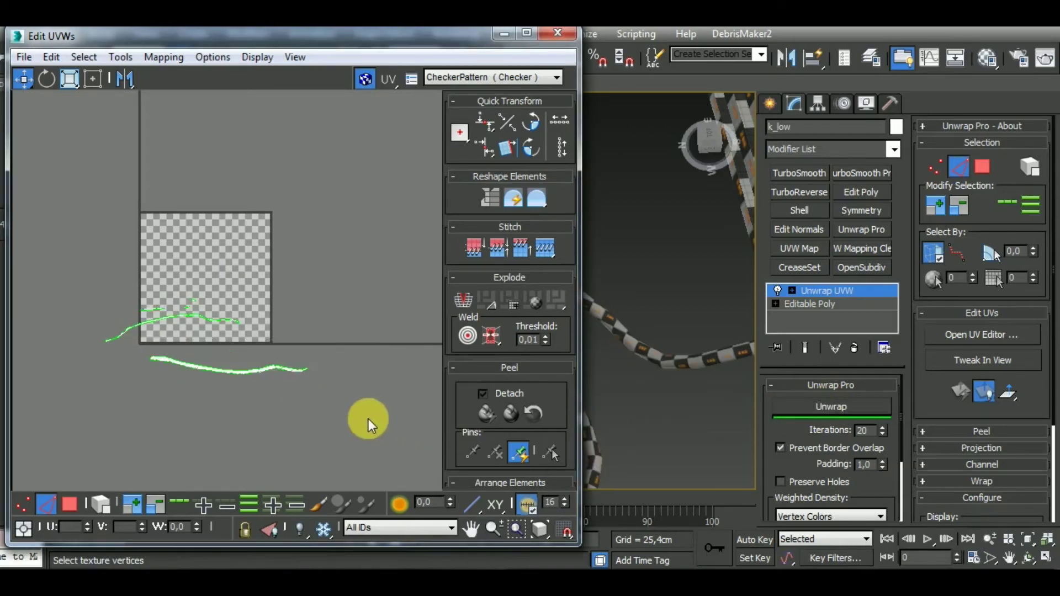
# Stitch an upper border edge along the middle of the relaxed shell.
pyautogui.scroll(5, 277, 369)
pyautogui.moveTo(267, 371); pyautogui.dragTo(314, 422, button='middle')
pyautogui.scroll(3, 204, 423)
pyautogui.click(190, 410)
pyautogui.hotkey('shift', 's')
pyautogui.scroll(-5, 143, 402)
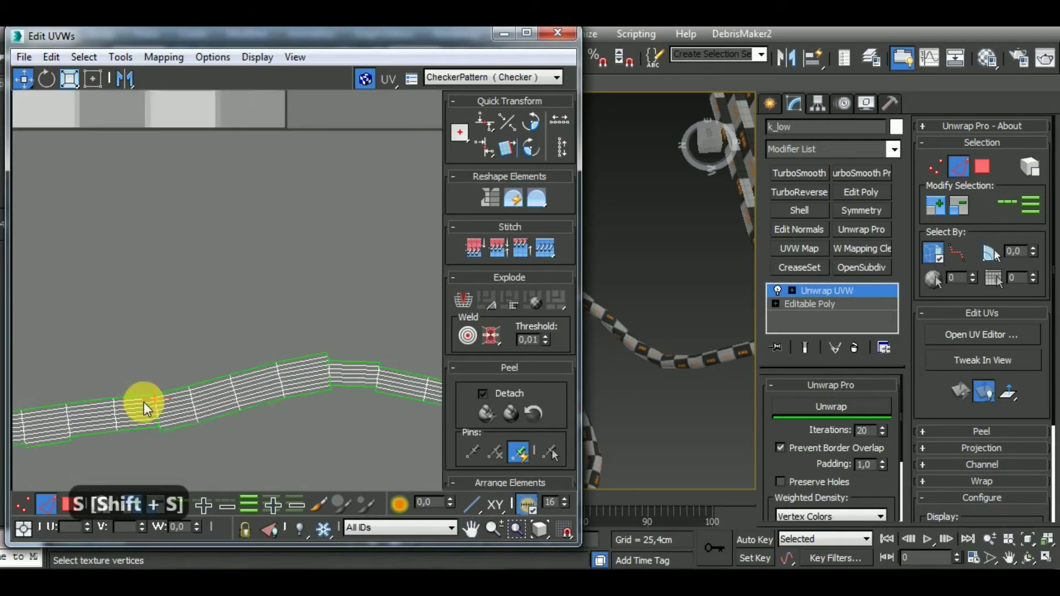
# Stitch the upper border of the narrower section and the short cross edge where it meets the wider part.
pyautogui.scroll(3, 307, 378)
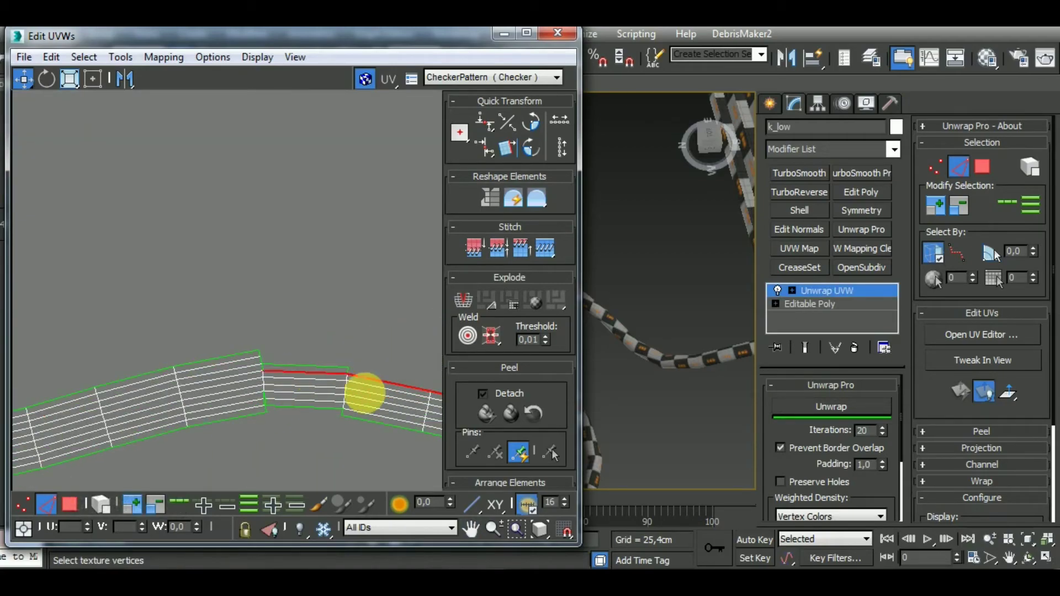
pyautogui.hotkey('shift', 's')
pyautogui.scroll(2, 265, 400)
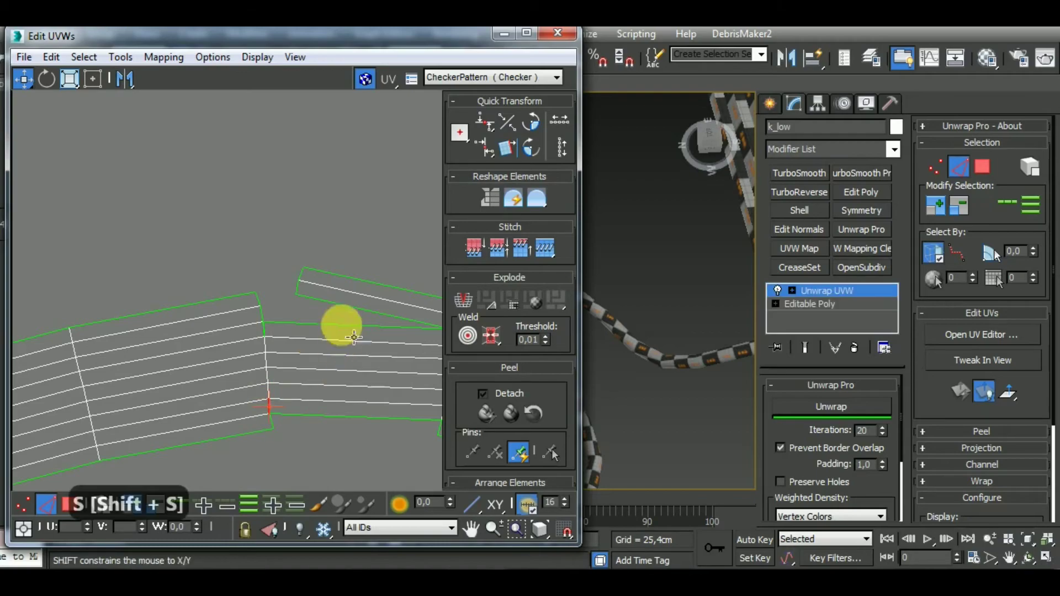
pyautogui.click(314, 324)
pyautogui.hotkey('shift', 's')
pyautogui.click(263, 317)
pyautogui.hotkey('shift', 's')
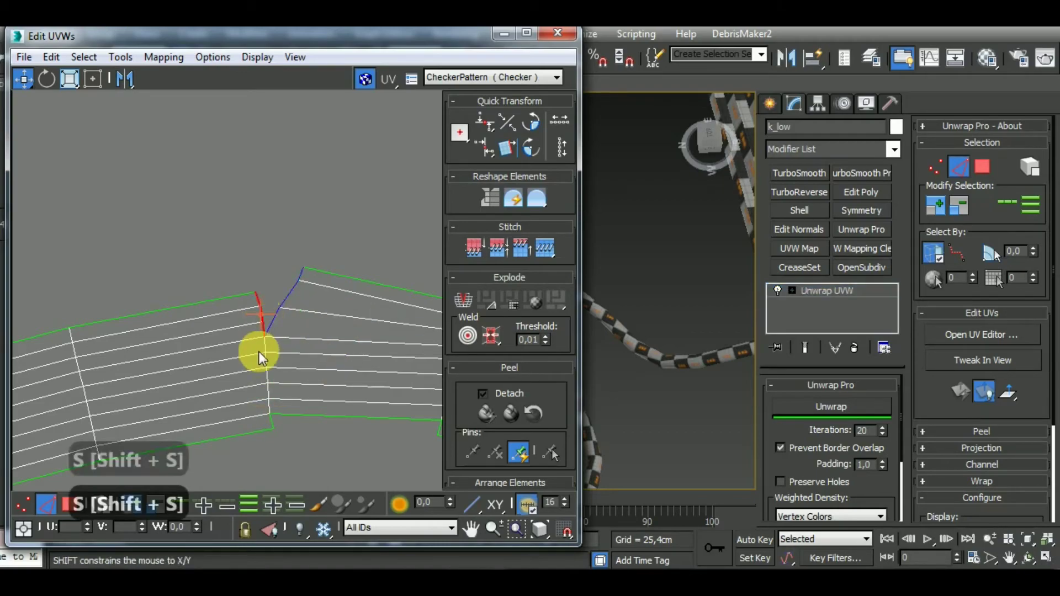
# Stitch the overlapping strip near the shell's right end and the upper border edge just beyond it.
pyautogui.scroll(-5, 259, 352)
pyautogui.scroll(5, 298, 373)
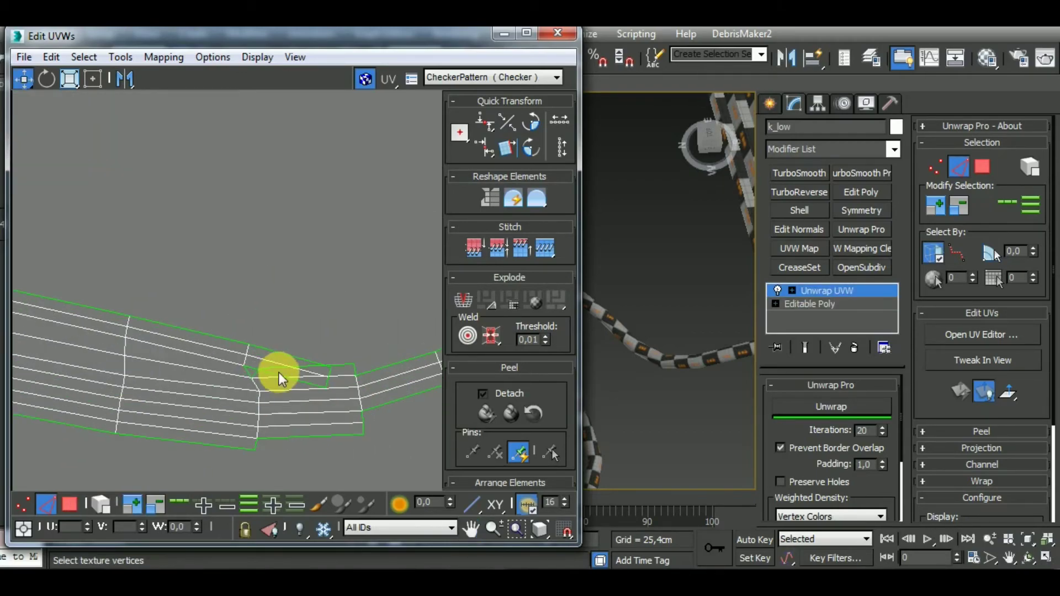
pyautogui.click(285, 380)
pyautogui.hotkey('shift', 's')
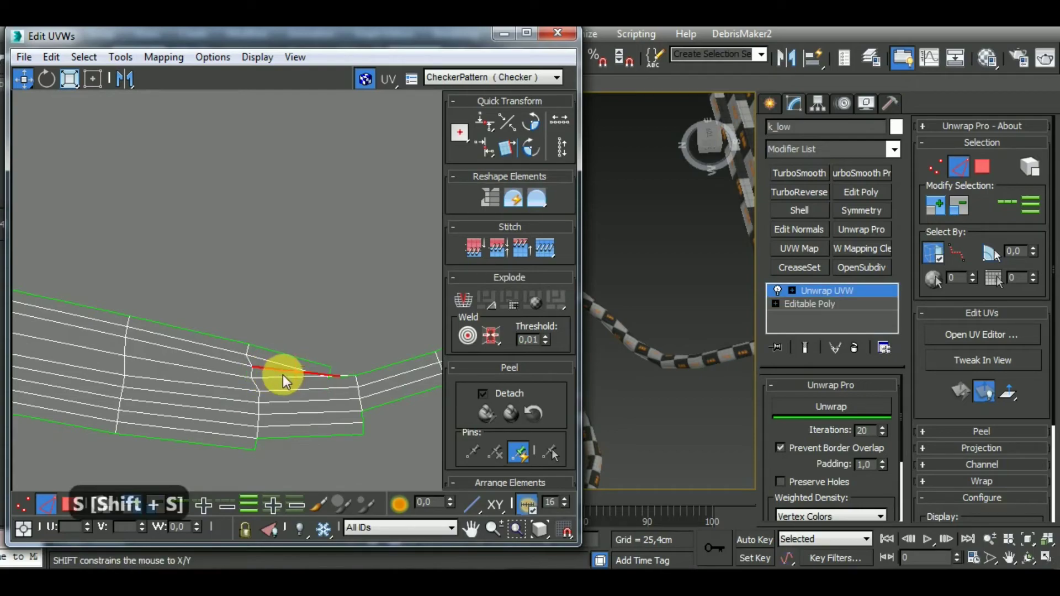
pyautogui.click(376, 370)
pyautogui.hotkey('shift', 's')
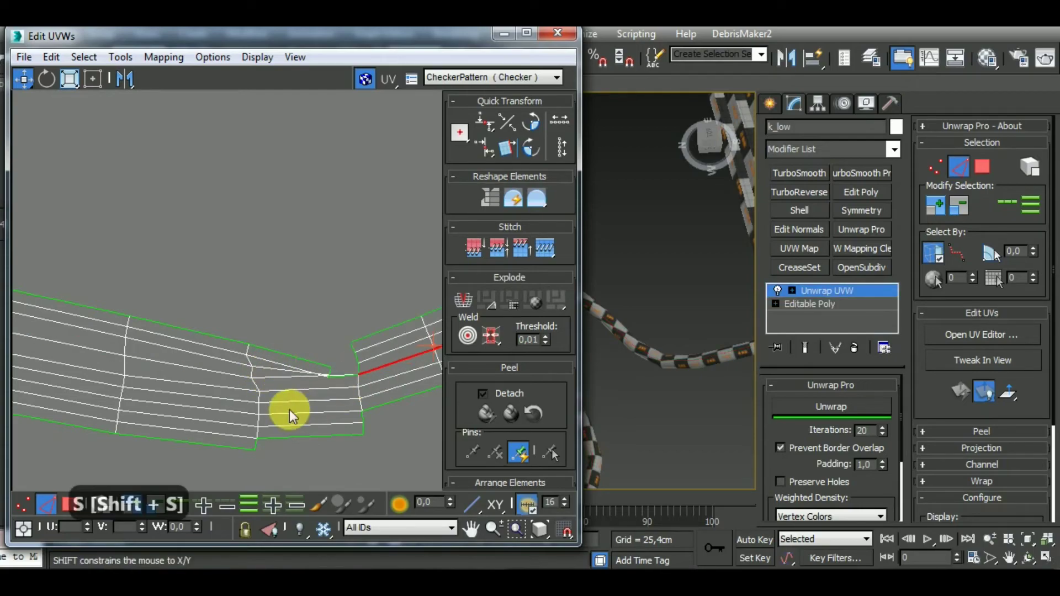
# Close the remaining notch in the upper border near the right end by stitching its short edges.
pyautogui.scroll(4, 329, 372)
pyautogui.click(386, 336)
pyautogui.hotkey('shift', 's')
# Select the entire long shell again and re-unwrap it with Unwrap Pro.
pyautogui.scroll(-10, 264, 375)
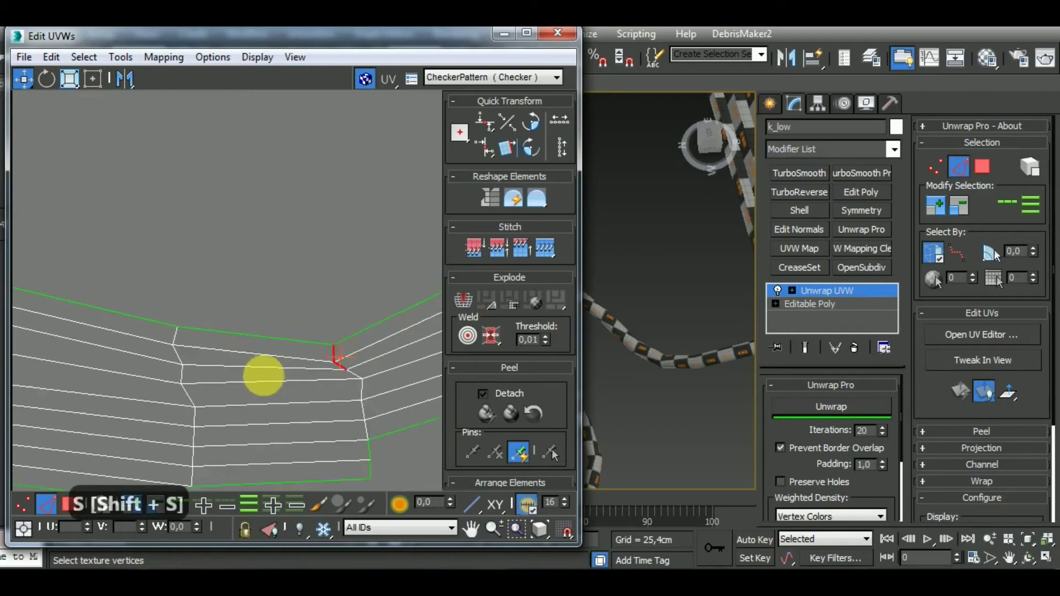
pyautogui.scroll(-6, 370, 357)
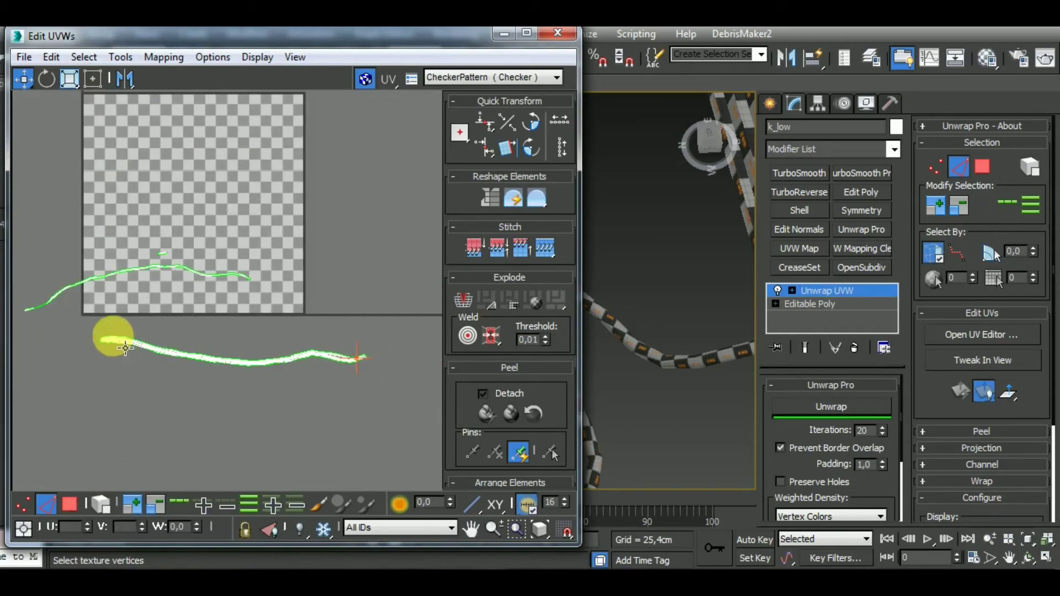
pyautogui.click(273, 363)
pyautogui.click(859, 404)
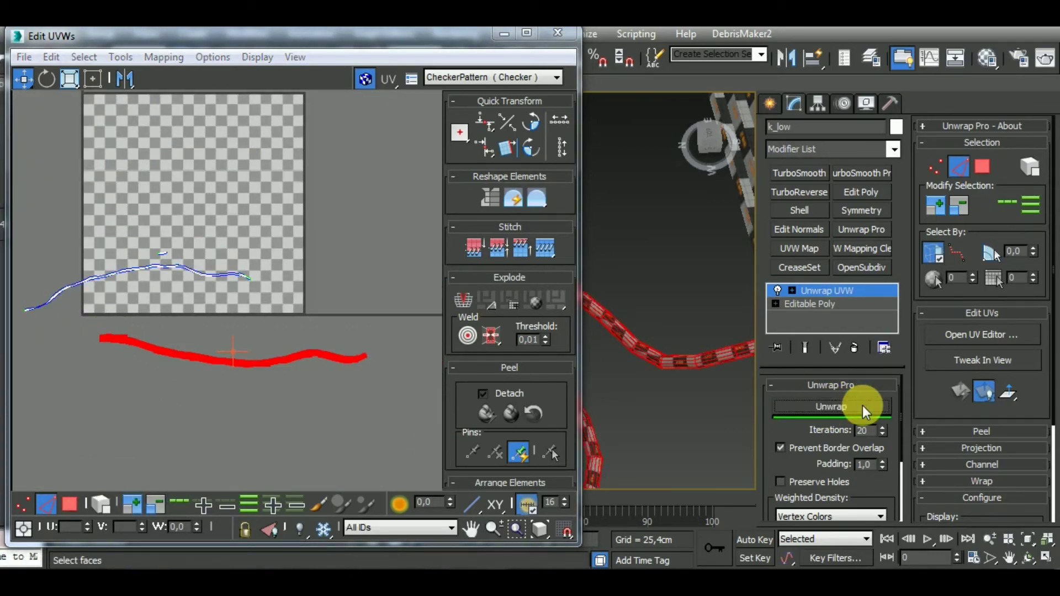
# Stitch the remaining separate long cable strip onto the shell along its upper border.
pyautogui.scroll(5, 325, 370)
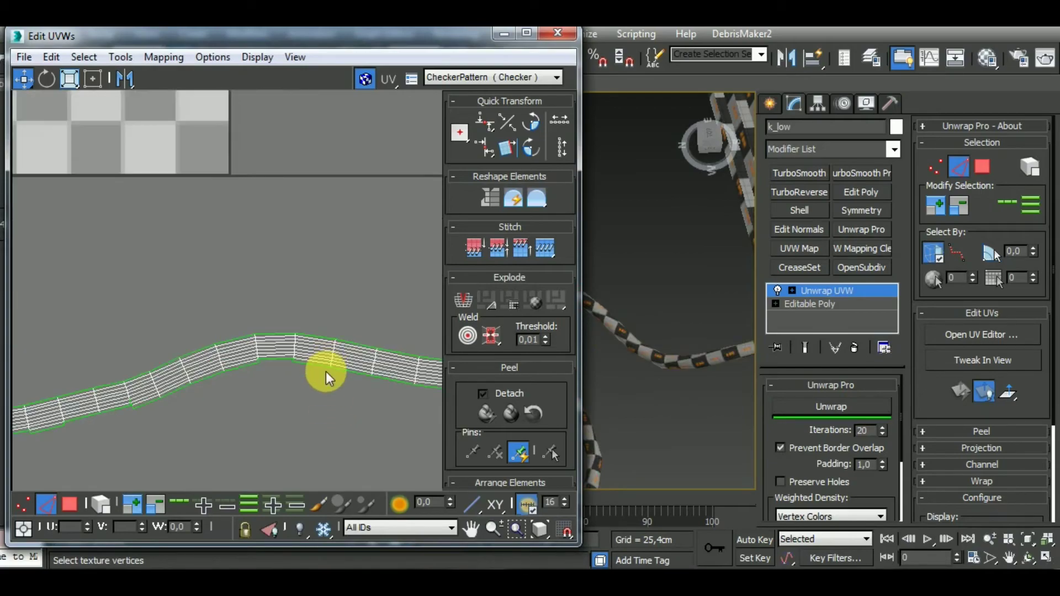
pyautogui.scroll(5, 279, 383)
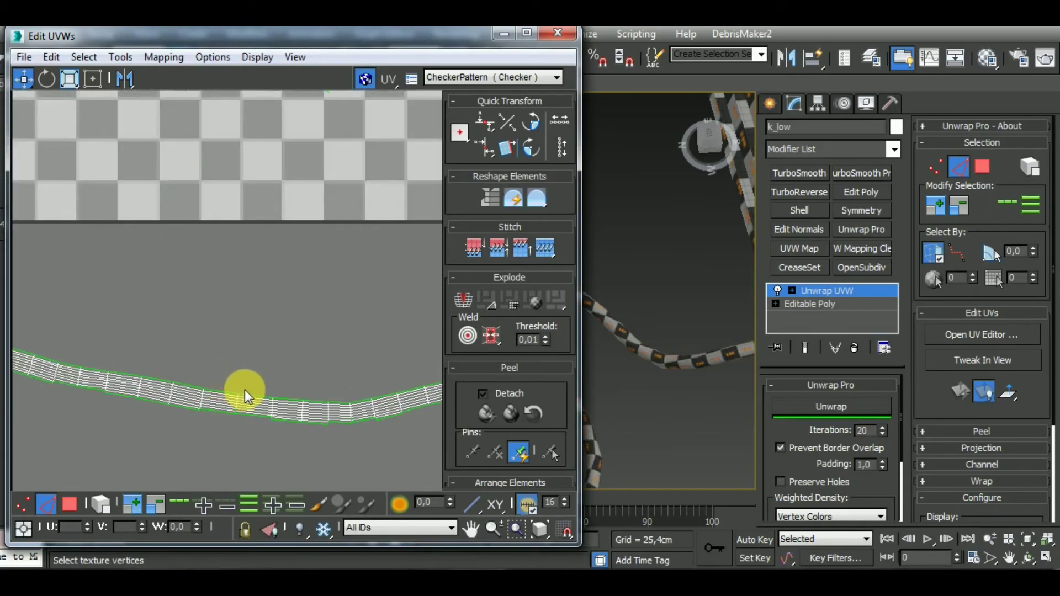
pyautogui.doubleClick(251, 395)
pyautogui.scroll(-3, 250, 395)
pyautogui.keyDown('alt'); pyautogui.moveTo(695, 377); pyautogui.dragTo(646, 360, button='middle'); pyautogui.keyUp('alt')
pyautogui.hotkey('shift', 's')
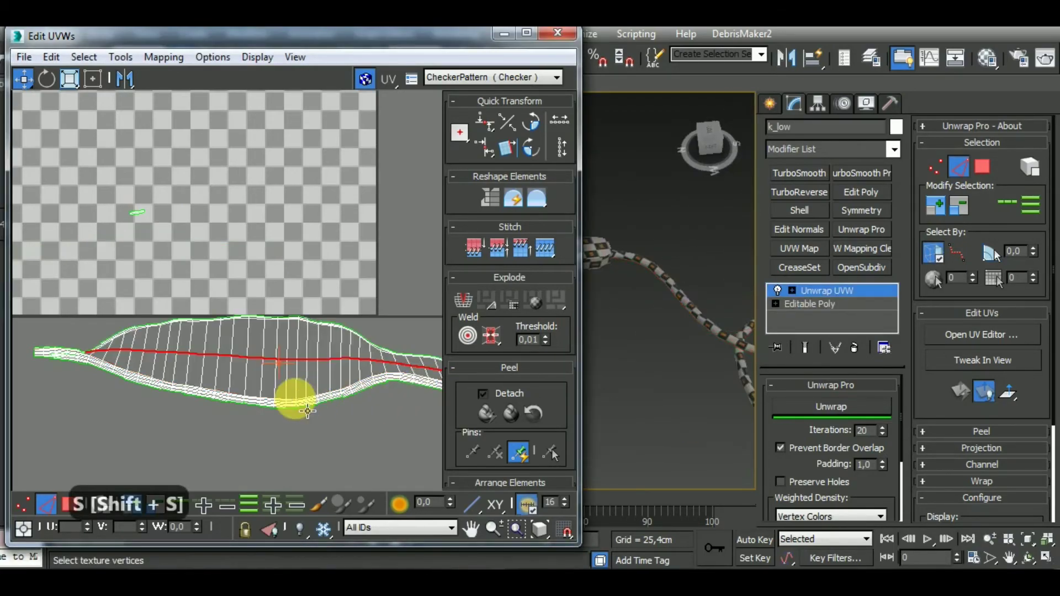
# Select the combined cable shell with the newly attached strip and flatten it with Unwrap Pro.
pyautogui.scroll(-5, 283, 393)
pyautogui.moveTo(187, 355); pyautogui.dragTo(395, 427)
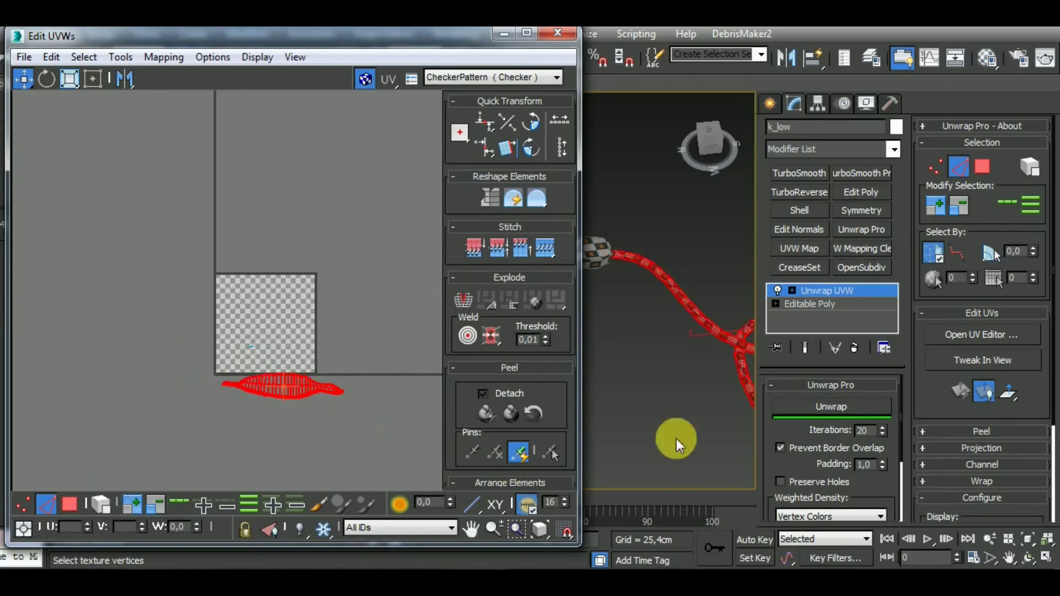
pyautogui.click(853, 404)
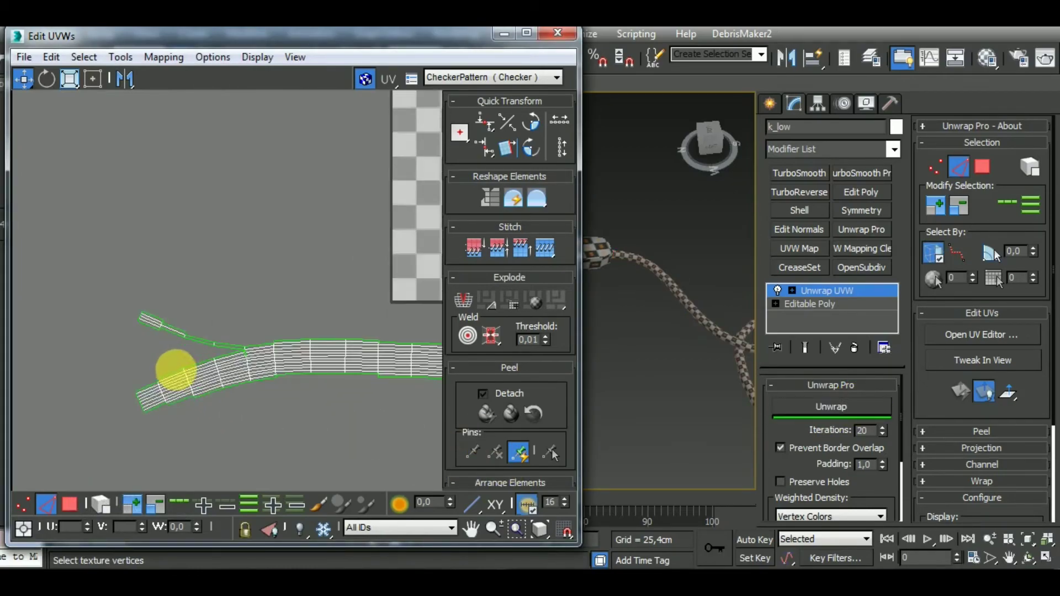
# Stitch the open fork between the two branches at the shell's left end.
pyautogui.scroll(2, 188, 367)
pyautogui.hotkey('shift', 's')
pyautogui.click(139, 375)
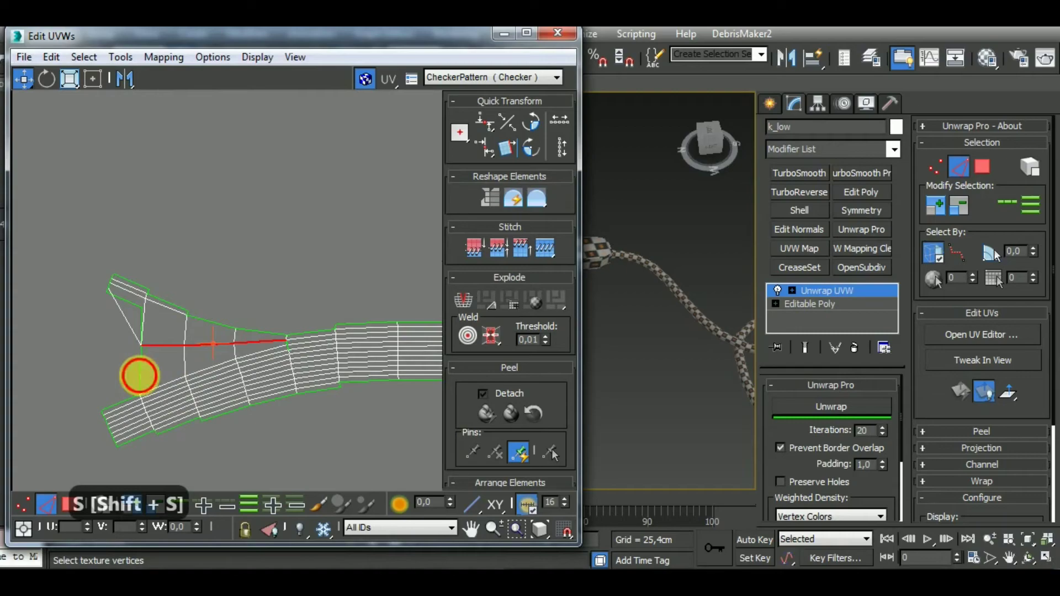
pyautogui.click(119, 388)
pyautogui.hotkey('shift', 's')
# Select the whole cable shell with its closed left end and run Unwrap Pro on it.
pyautogui.scroll(-8, 111, 376)
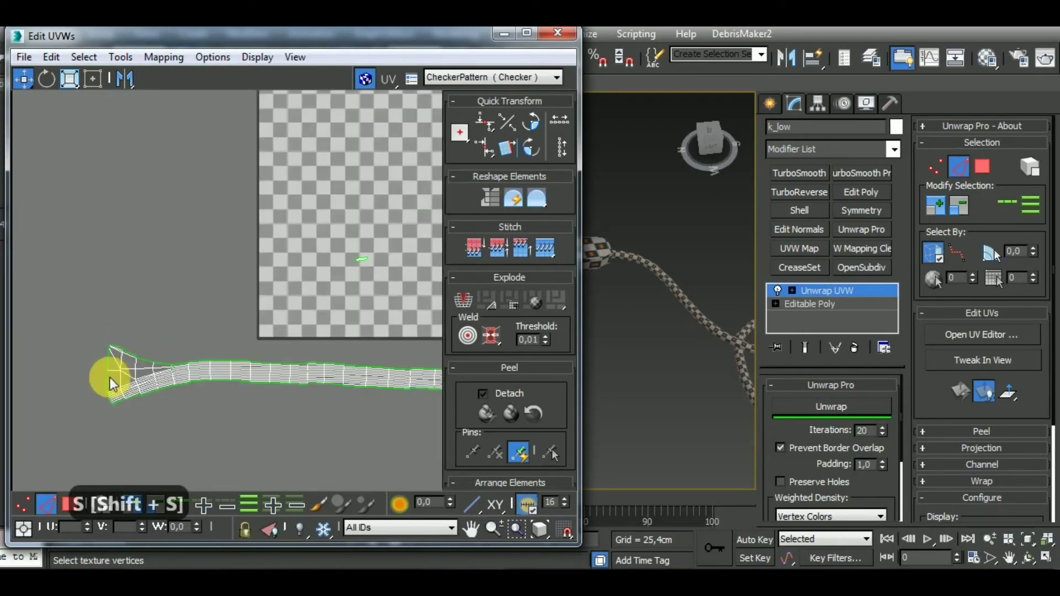
pyautogui.click(510, 413)
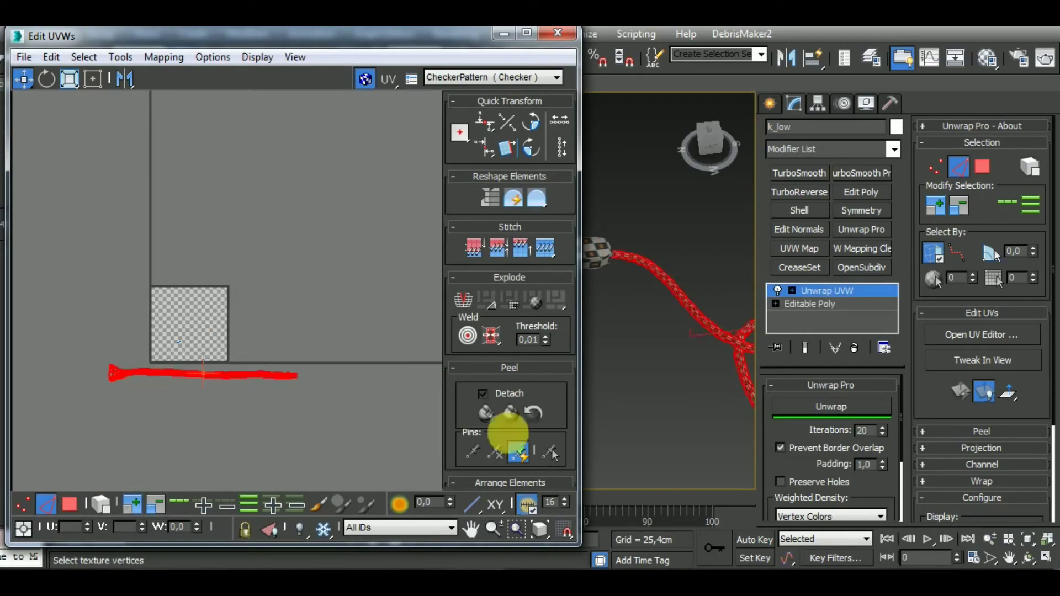
pyautogui.click(833, 406)
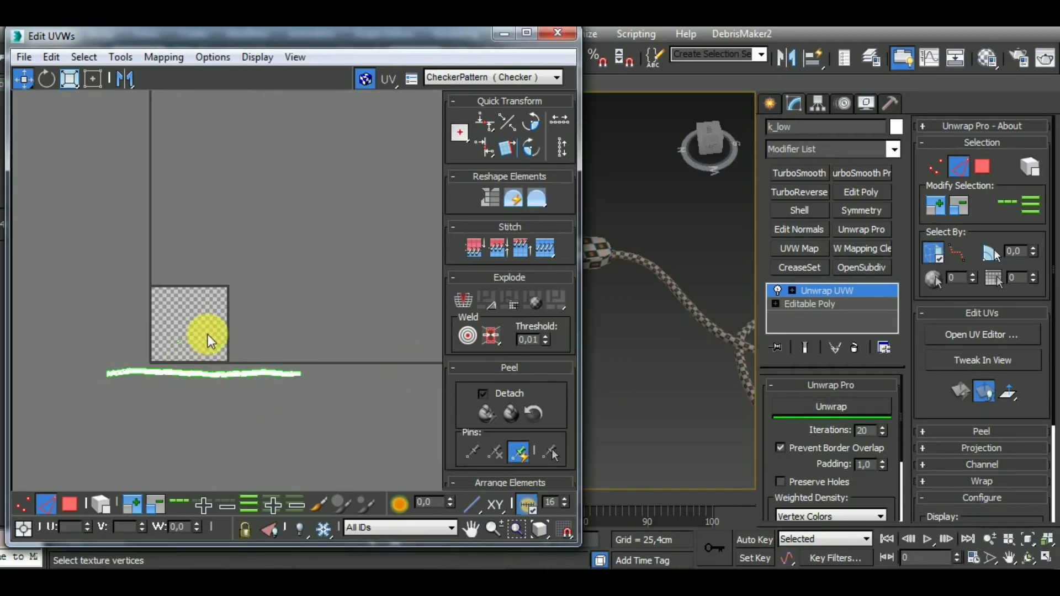
# Stitch the upper border edge and the open slit at the shell's right end.
pyautogui.scroll(5, 171, 370)
pyautogui.scroll(-3, 206, 384)
pyautogui.scroll(6, 298, 385)
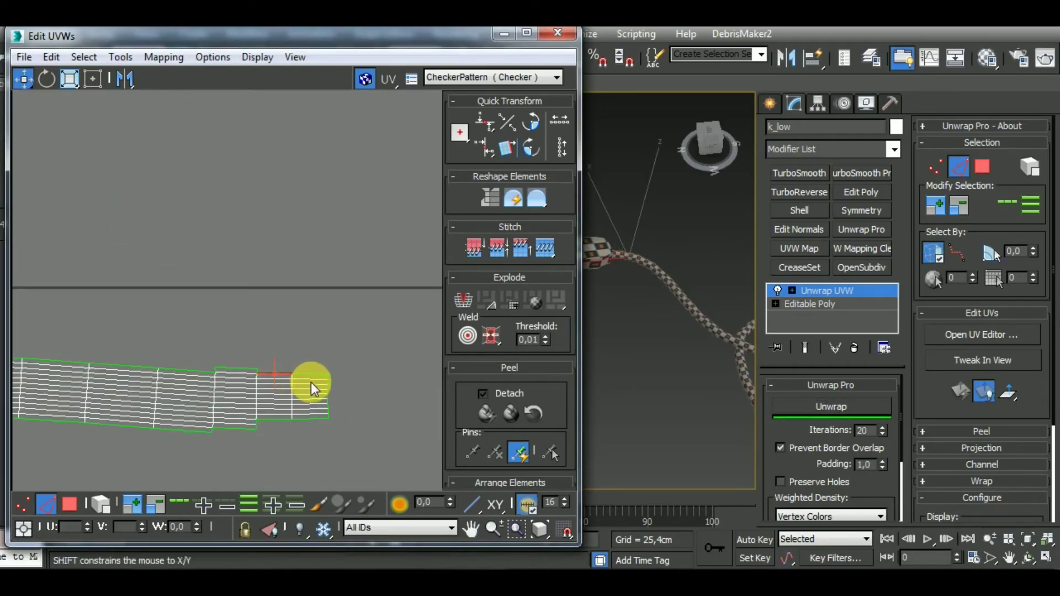
pyautogui.hotkey('shift', 's')
pyautogui.scroll(2, 318, 381)
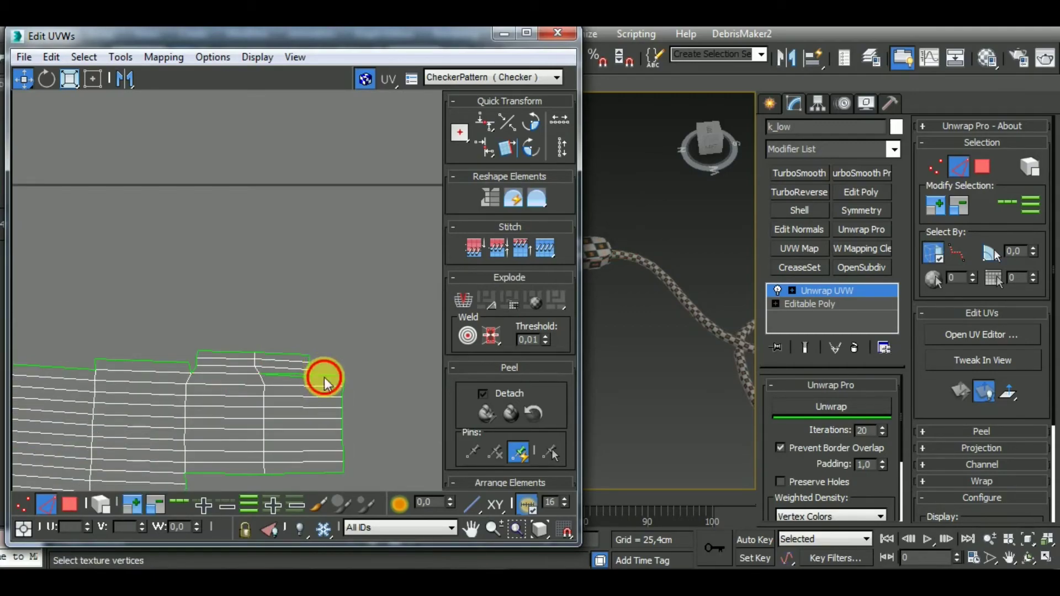
pyautogui.click(333, 374)
pyautogui.hotkey('shift', 's')
# Stitch the small gap at the left end of the strip attached to the upper right border.
pyautogui.scroll(-3, 348, 377)
pyautogui.scroll(2, 274, 377)
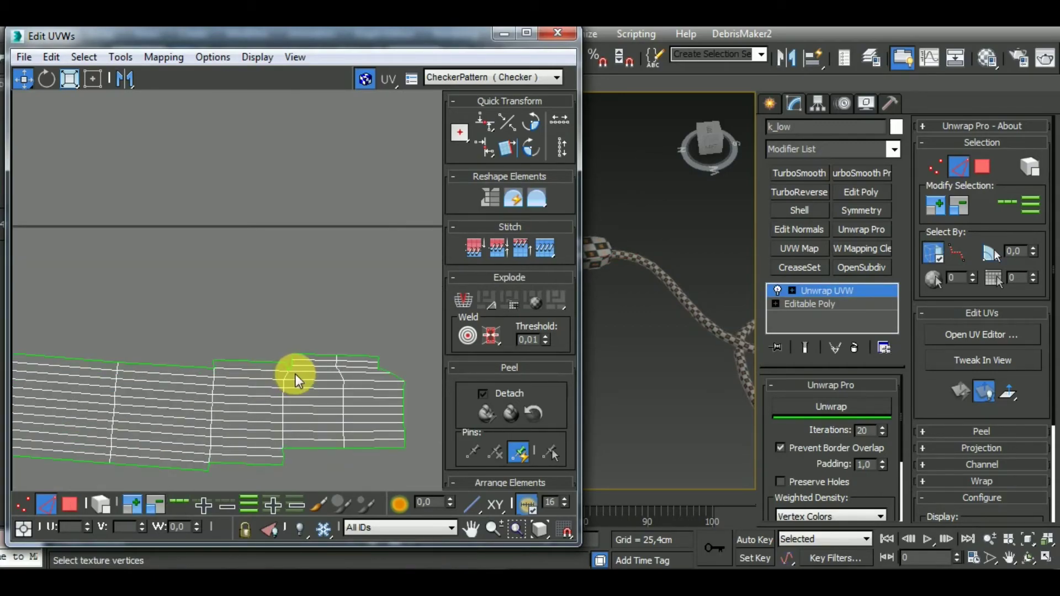
pyautogui.hotkey('shift', 's')
pyautogui.scroll(-1, 332, 392)
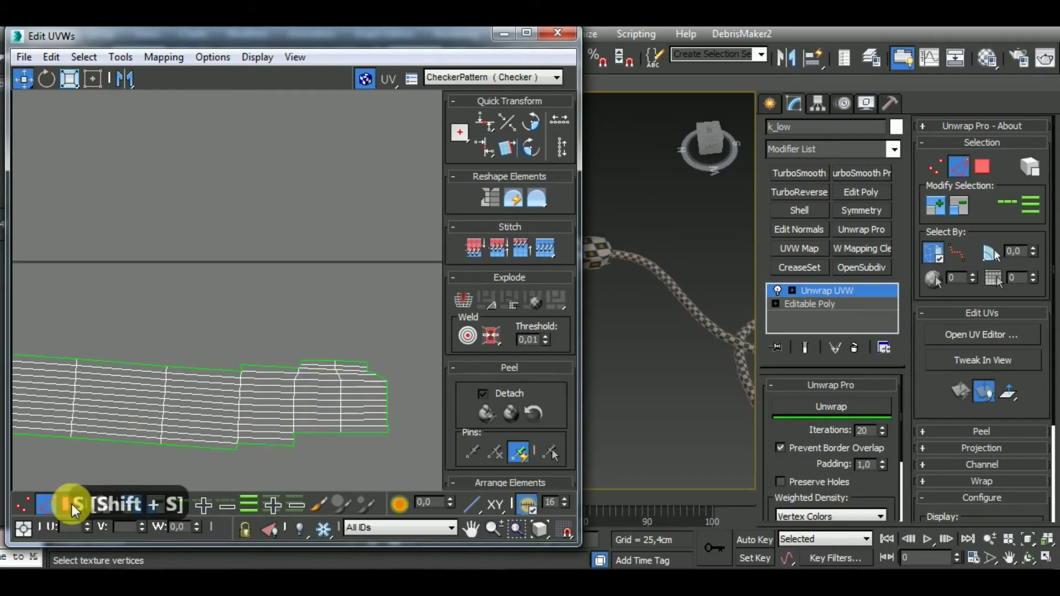
# Break the faces of the raised upper strip at the right end off the shell and move them above it.
pyautogui.click(72, 504)
pyautogui.click(322, 385)
pyautogui.moveTo(366, 369); pyautogui.dragTo(379, 370)
pyautogui.scroll(2, 355, 369)
pyautogui.rightClick(347, 365)
pyautogui.click(320, 396)
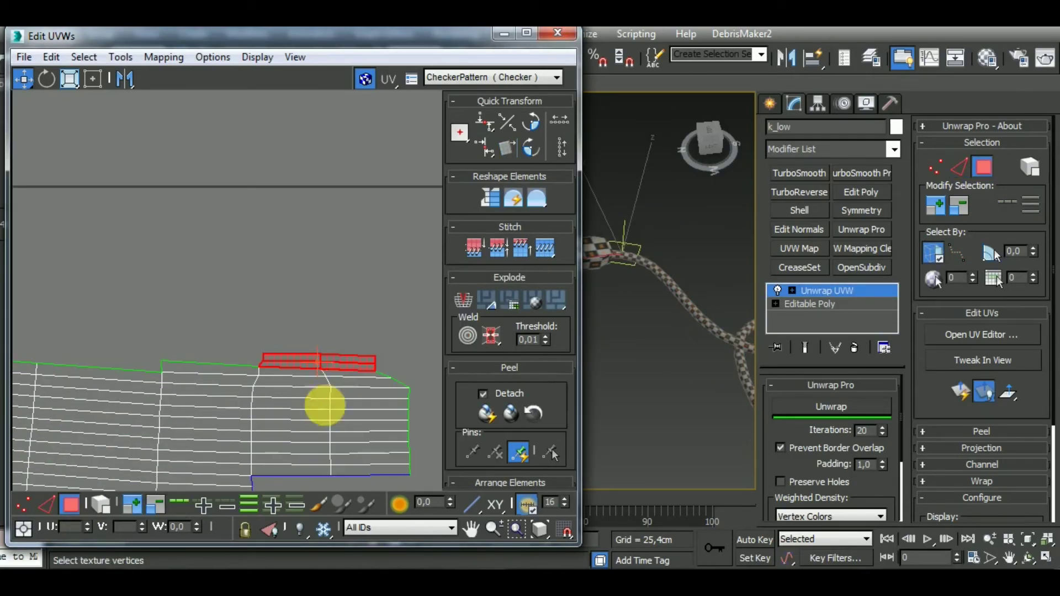
pyautogui.hotkey('ctrl', 'z')
pyautogui.scroll(-1, 232, 420)
# Stitch the detached face strip onto the shell's lower border at the right end.
pyautogui.click(46, 504)
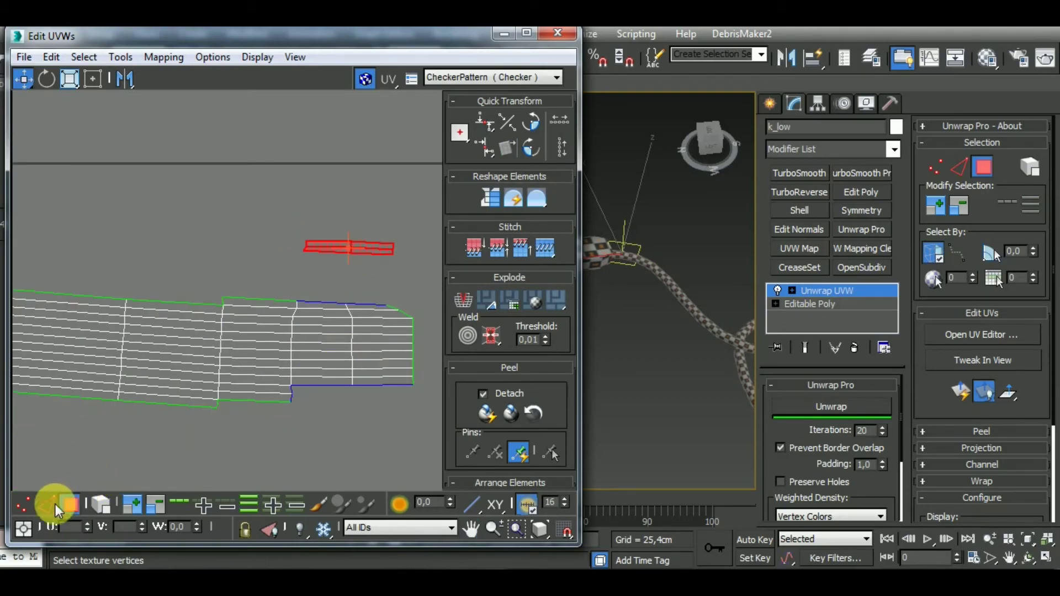
pyautogui.click(339, 387)
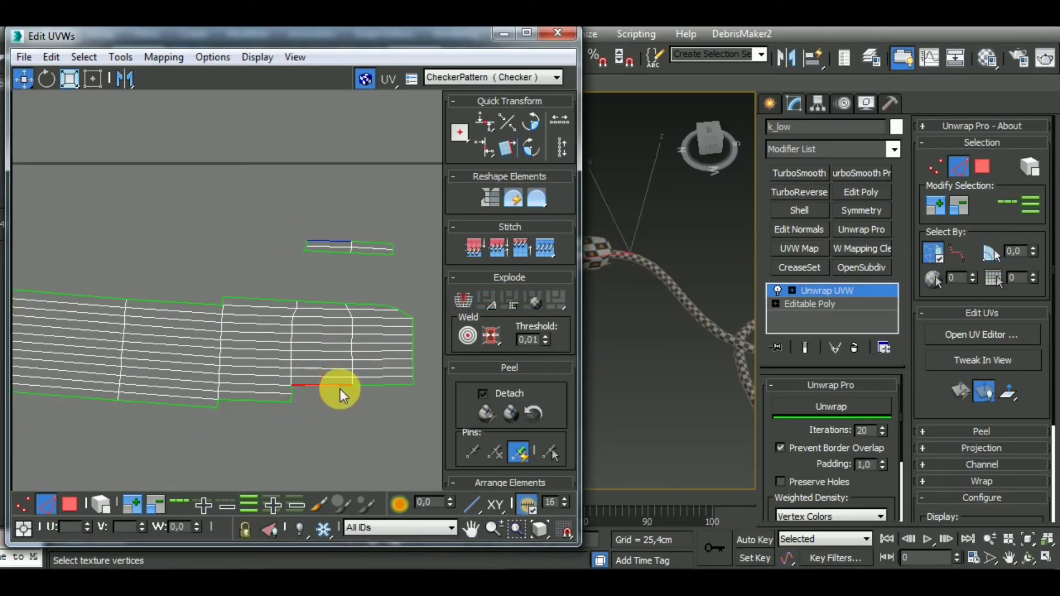
pyautogui.hotkey('shift', 's')
pyautogui.scroll(2, 298, 395)
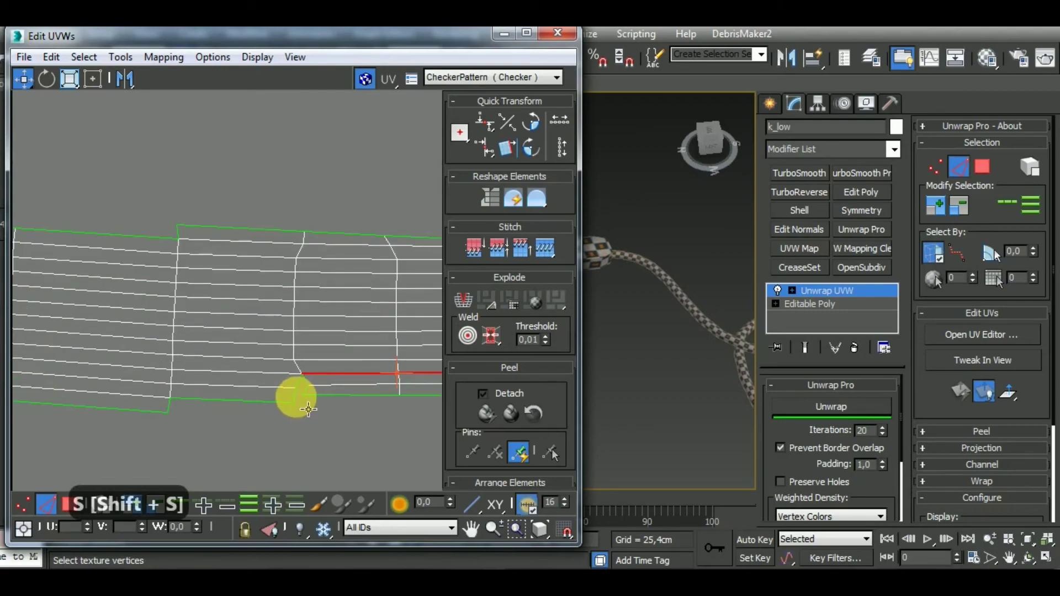
pyautogui.scroll(-2, 322, 406)
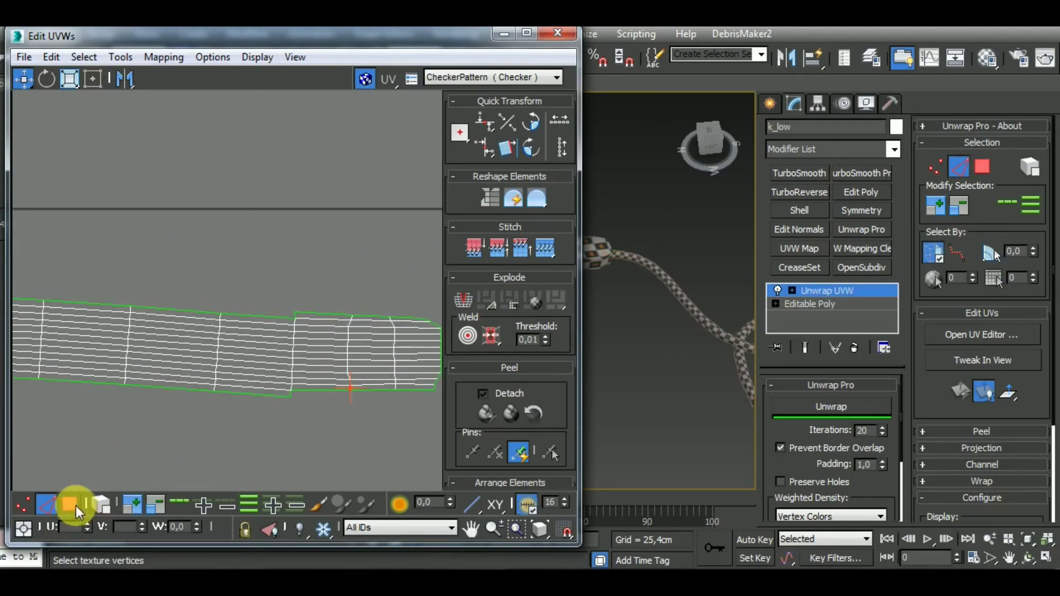
# Break the protruding row of faces on the lower border near the shell's right end and move it above the shell.
pyautogui.click(71, 503)
pyautogui.click(298, 381)
pyautogui.keyDown('alt'); pyautogui.moveTo(612, 353); pyautogui.dragTo(541, 328, button='middle'); pyautogui.keyUp('alt')
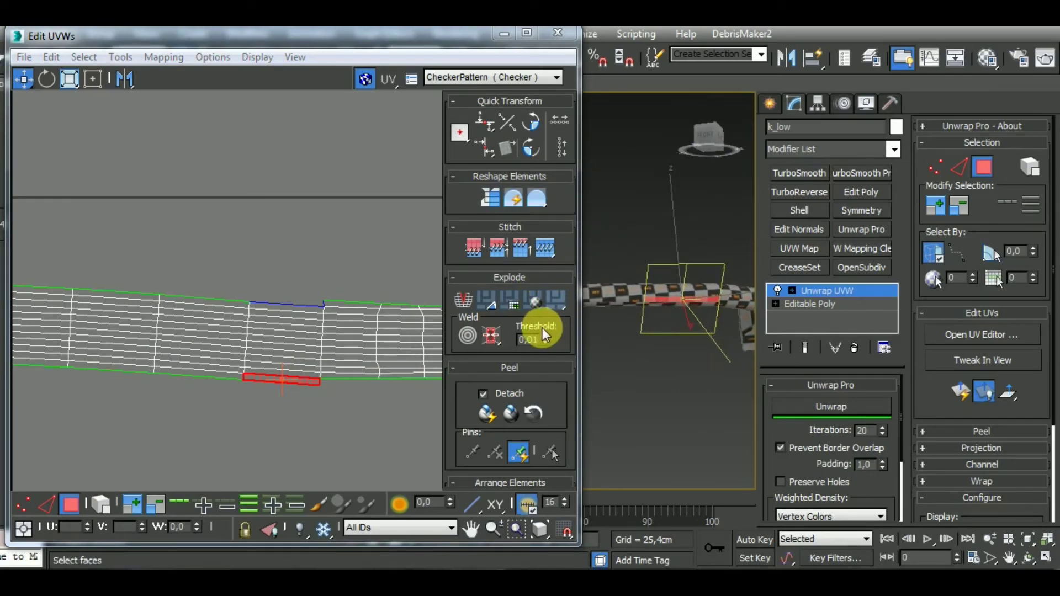
pyautogui.keyDown('ctrl'); pyautogui.click(156, 375); pyautogui.keyUp('ctrl')
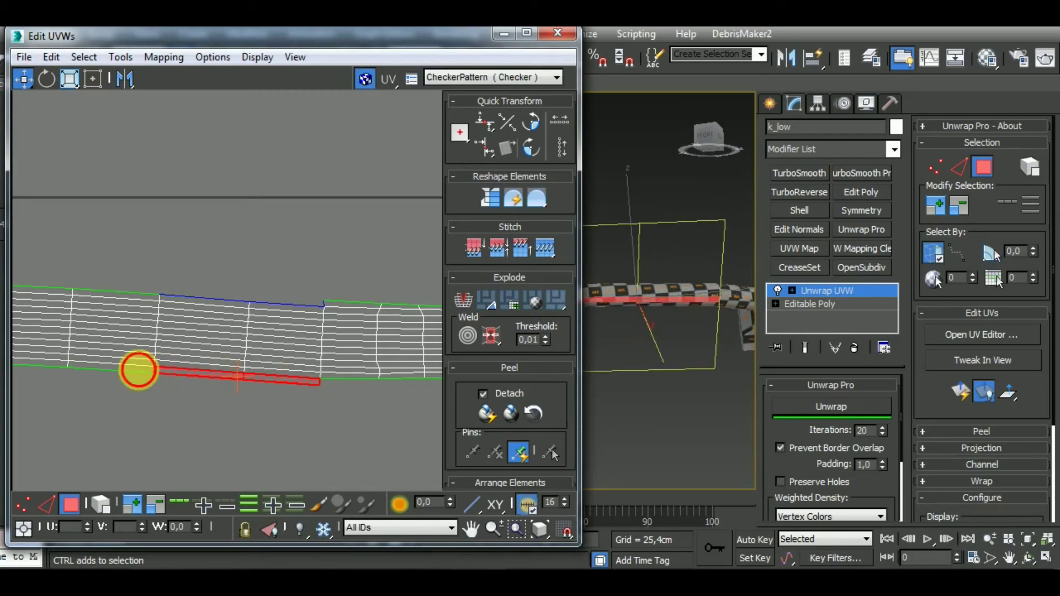
pyautogui.keyDown('ctrl'); pyautogui.click(138, 370); pyautogui.keyUp('ctrl')
pyautogui.moveTo(146, 389); pyautogui.dragTo(430, 368, button='middle')
pyautogui.scroll(-3, 430, 366)
pyautogui.keyDown('ctrl'); pyautogui.click(367, 352); pyautogui.keyUp('ctrl')
pyautogui.rightClick(361, 346)
pyautogui.click(348, 388)
pyautogui.moveTo(389, 363); pyautogui.dragTo(380, 293)
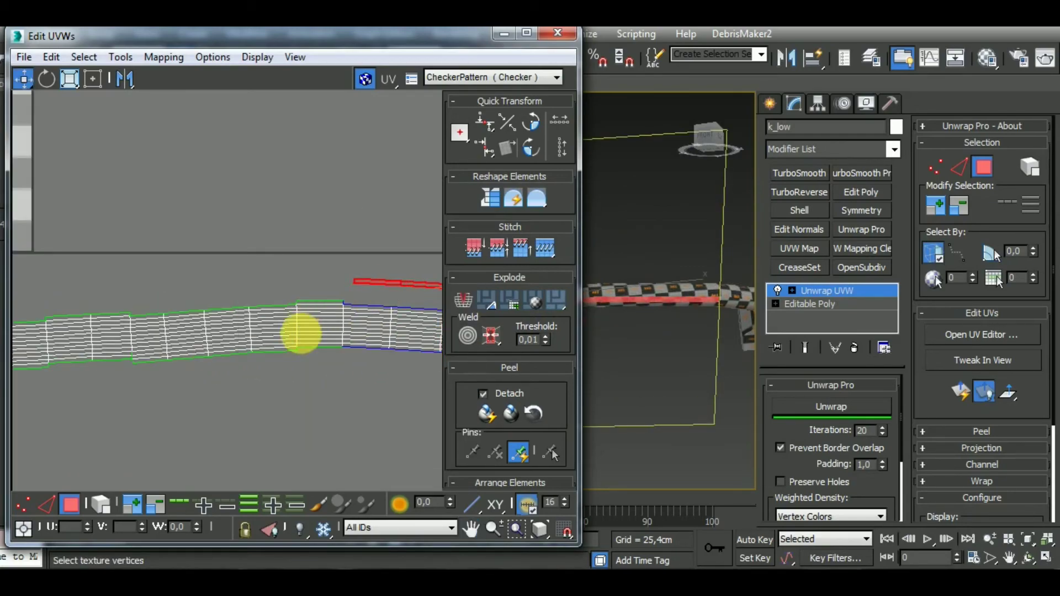
# Break the next protruding row of lower-border faces off the shell and move it just above the upper border.
pyautogui.click(281, 352)
pyautogui.click(277, 350)
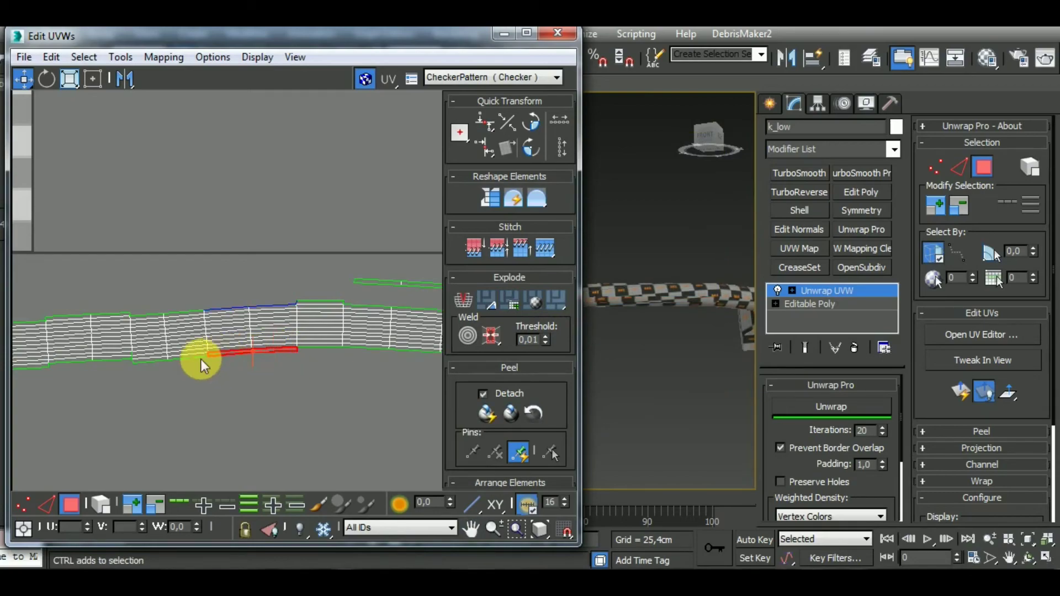
pyautogui.keyDown('ctrl'); pyautogui.click(166, 373); pyautogui.keyUp('ctrl')
pyautogui.rightClick(177, 357)
pyautogui.click(164, 401)
pyautogui.moveTo(212, 369); pyautogui.dragTo(207, 315)
# Try to stitch the newly detached face strip onto the shell's upper border.
pyautogui.click(47, 504)
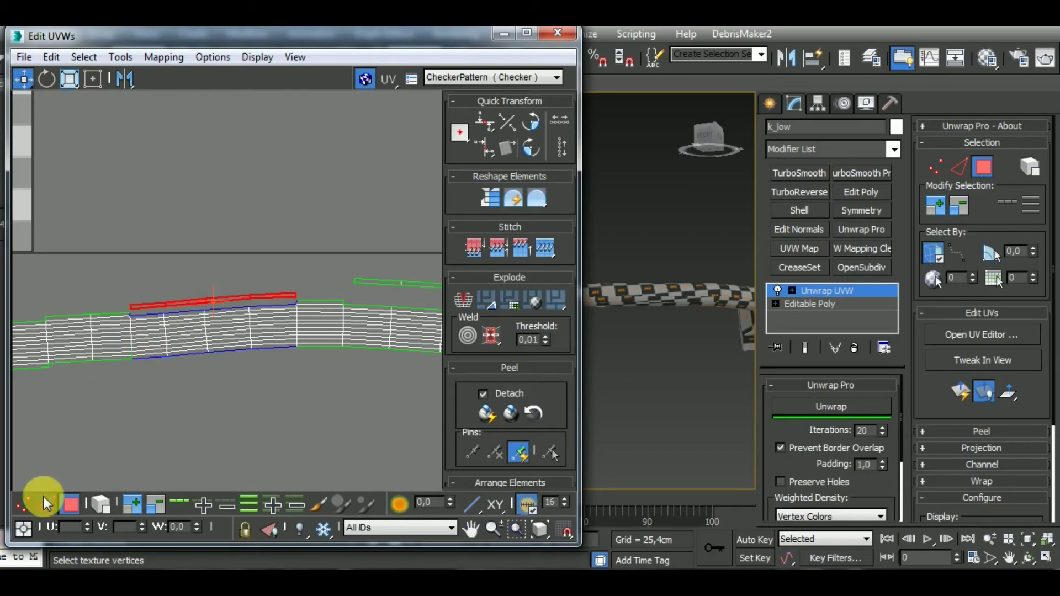
pyautogui.click(158, 337)
pyautogui.hotkey('shift', 's')
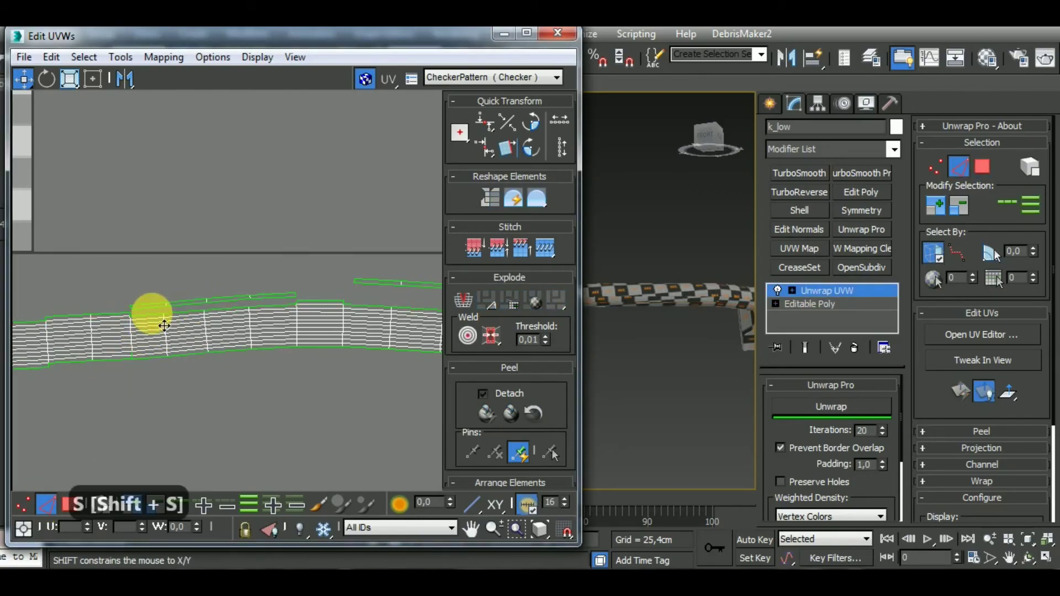
pyautogui.scroll(-6, 298, 327)
pyautogui.scroll(6, 134, 337)
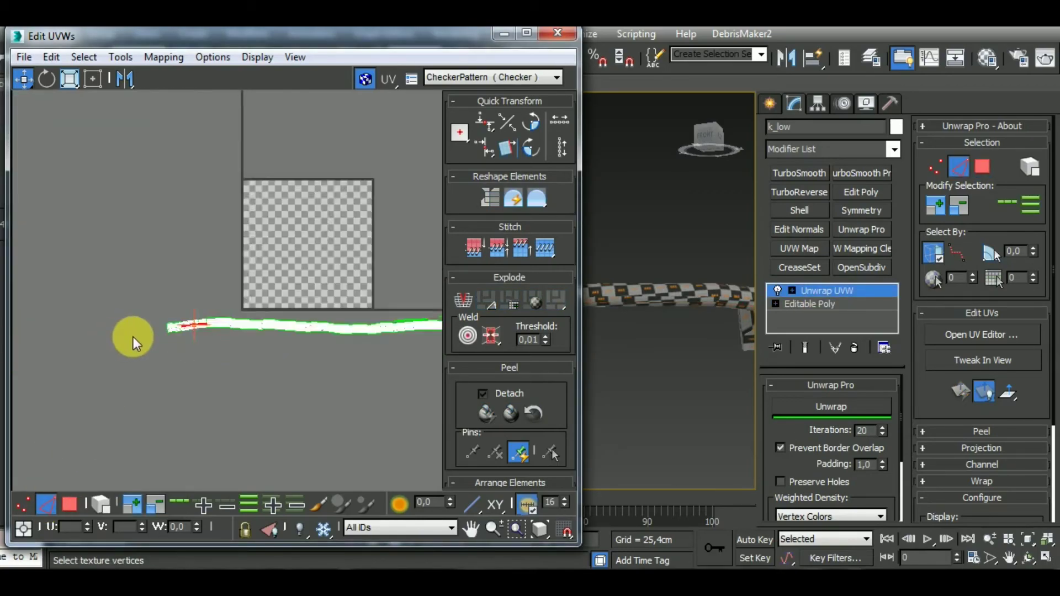
pyautogui.hotkey('ctrl', 'z')
# Stitch both detached face strips onto the shell's upper border near its right end.
pyautogui.moveTo(275, 344); pyautogui.dragTo(34, 347, button='middle')
pyautogui.scroll(-3, 220, 322)
pyautogui.scroll(5, 274, 319)
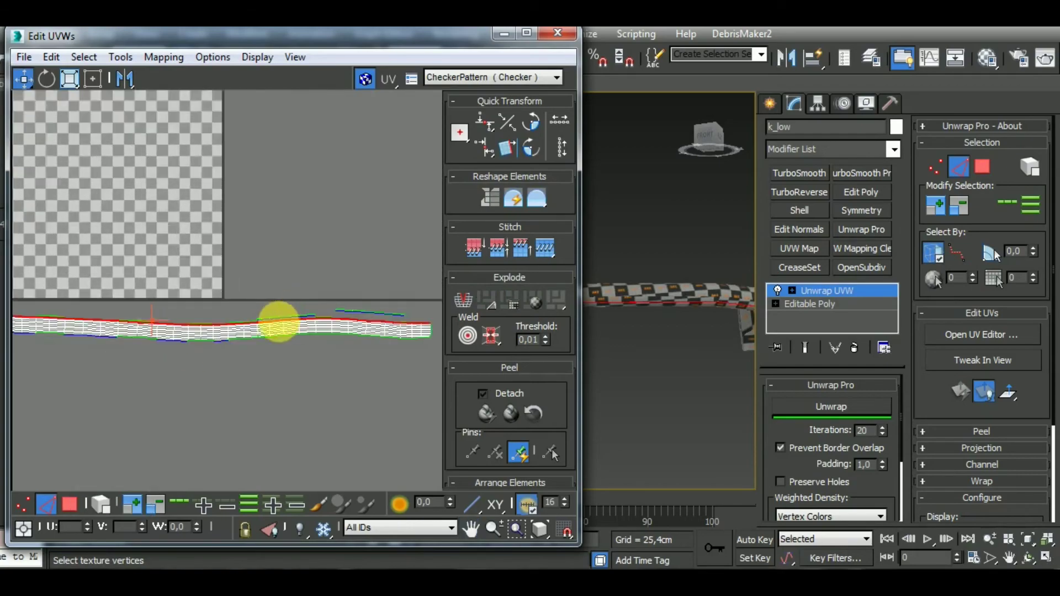
pyautogui.click(267, 315)
pyautogui.doubleClick(272, 309)
pyautogui.hotkey('shift', 's')
pyautogui.scroll(-3, 273, 317)
pyautogui.moveTo(353, 342); pyautogui.dragTo(172, 376, button='middle')
pyautogui.scroll(2, 295, 345)
pyautogui.hotkey('shift', 's')
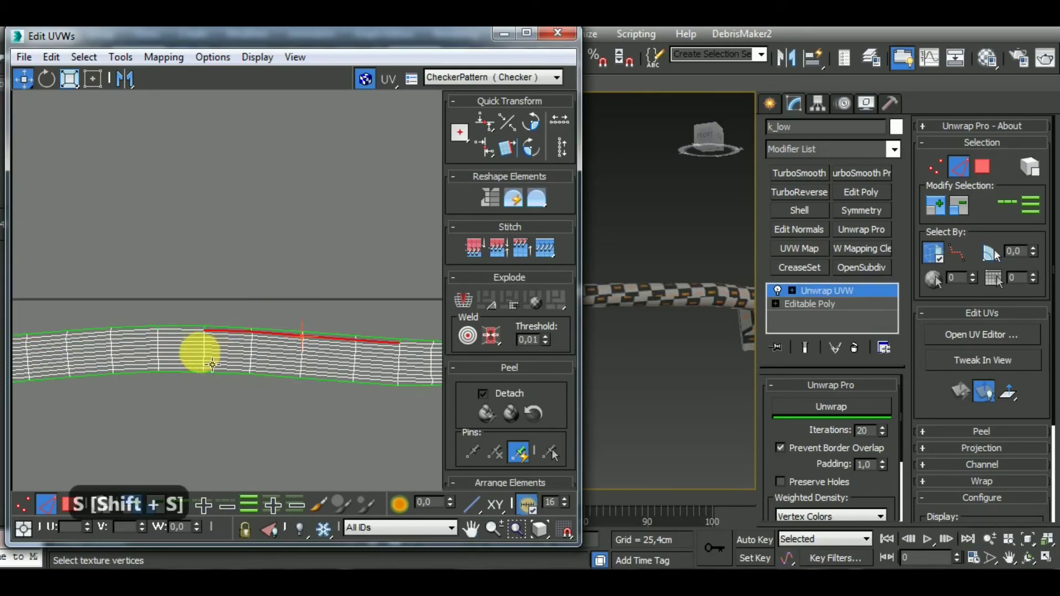
# Stitch the small open edge left on the upper border at the end of the joined strip.
pyautogui.scroll(4, 199, 349)
pyautogui.click(216, 299)
pyautogui.hotkey('shift', 's')
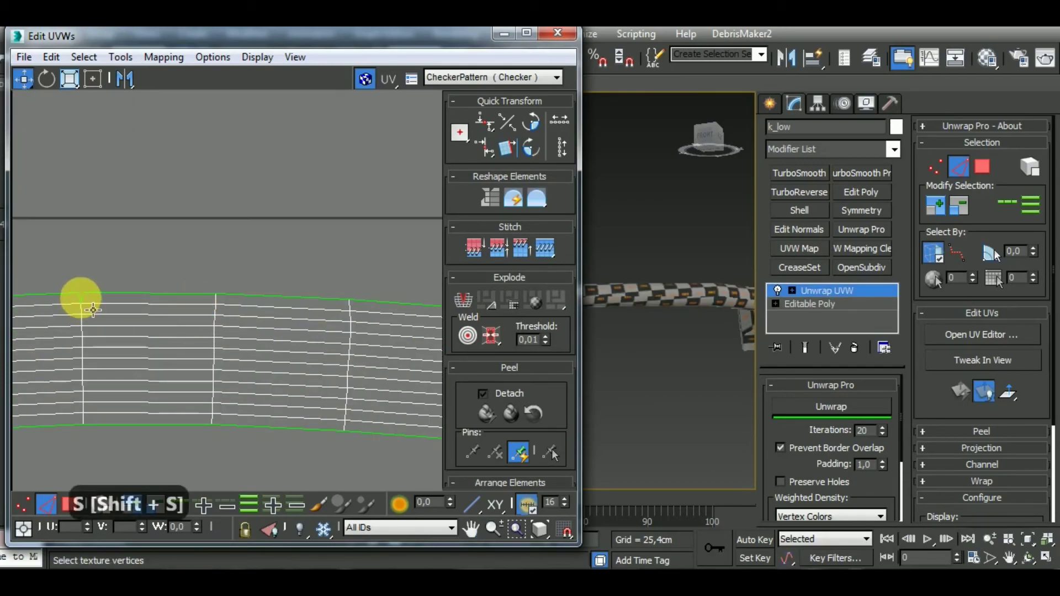
# Break the two protruding lower-border faces in the next stepped section and move them above the shell.
pyautogui.scroll(-3, 132, 341)
pyautogui.moveTo(334, 348); pyautogui.dragTo(397, 363, button='middle')
pyautogui.scroll(-4, 428, 340)
pyautogui.scroll(4, 293, 353)
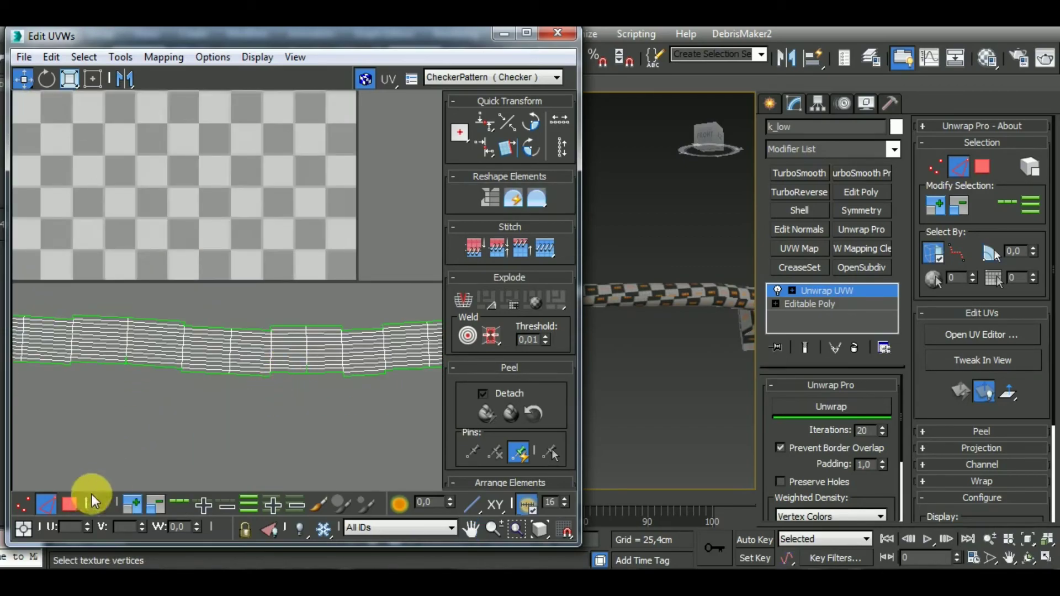
pyautogui.click(70, 503)
pyautogui.click(255, 374)
pyautogui.rightClick(214, 373)
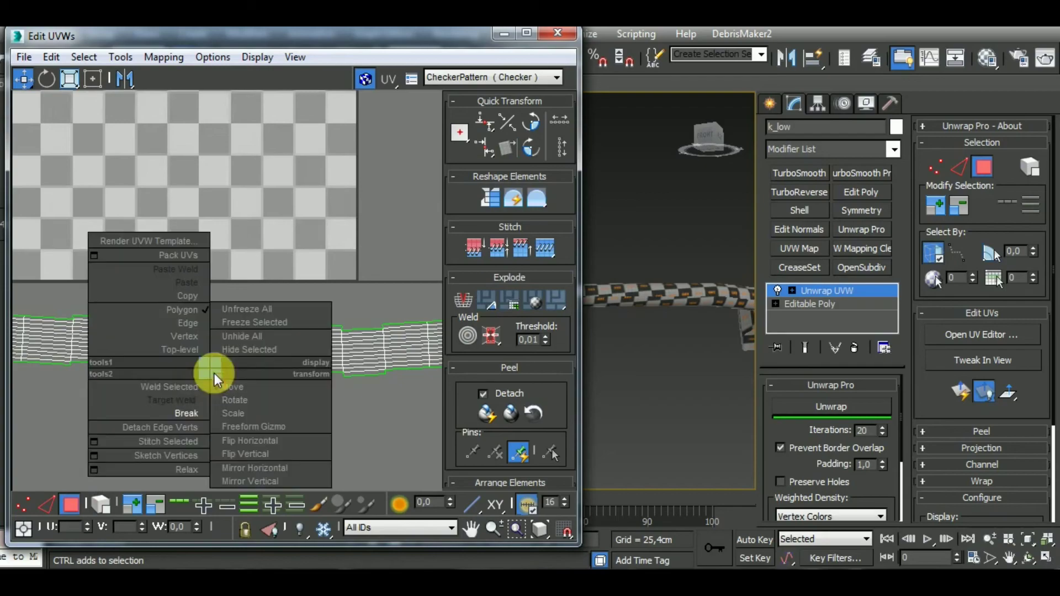
pyautogui.click(190, 412)
pyautogui.moveTo(238, 373); pyautogui.dragTo(269, 329)
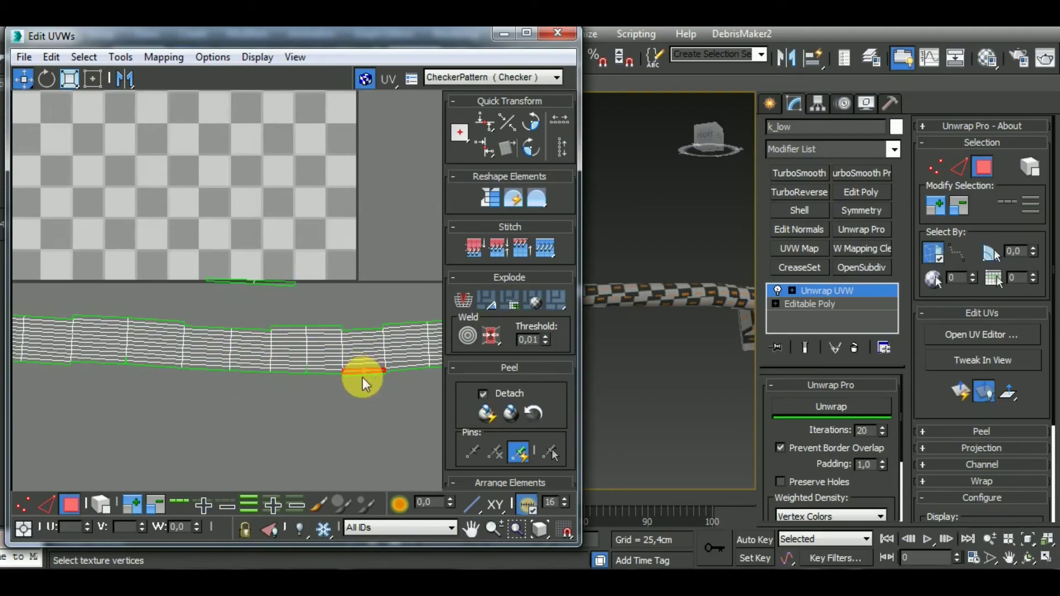
# Break the single protruding lower-border face beside the raised section and move it above the notch in the upper border.
pyautogui.rightClick(359, 375)
pyautogui.click(329, 413)
pyautogui.hotkey('ctrl', 'z')
pyautogui.scroll(3, 379, 378)
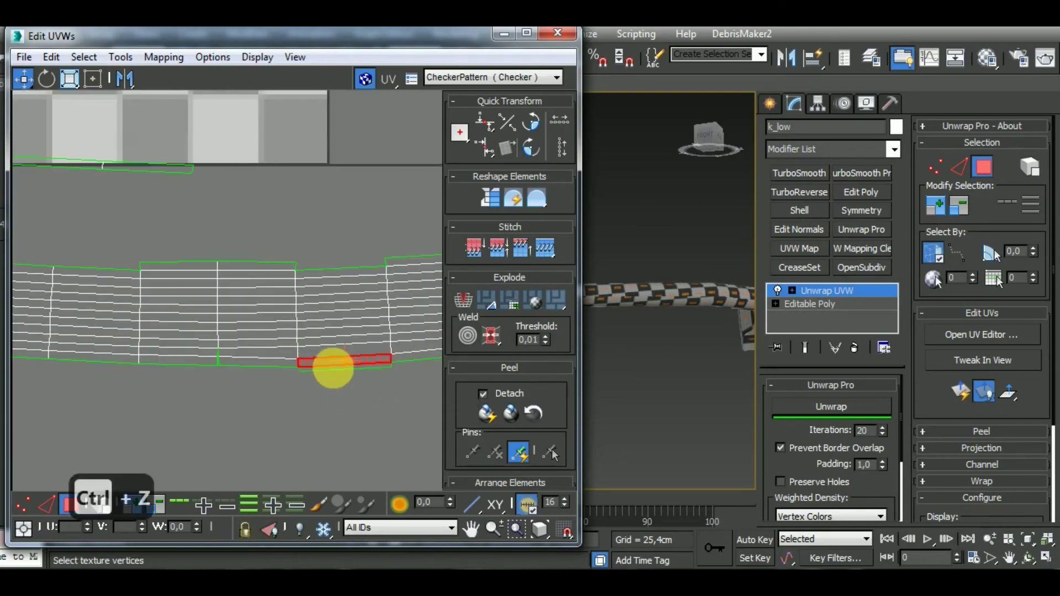
pyautogui.moveTo(337, 380); pyautogui.dragTo(335, 242)
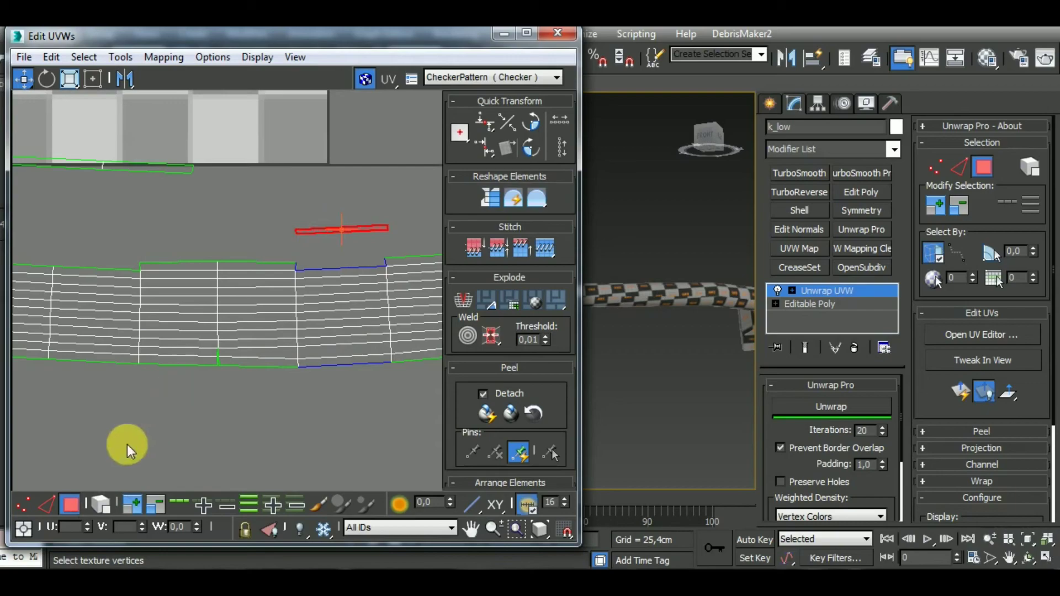
# Stitch the detached single face and the two-face strip into the notches along the upper border.
pyautogui.click(49, 502)
pyautogui.click(337, 276)
pyautogui.click(346, 229)
pyautogui.hotkey('shift', 's')
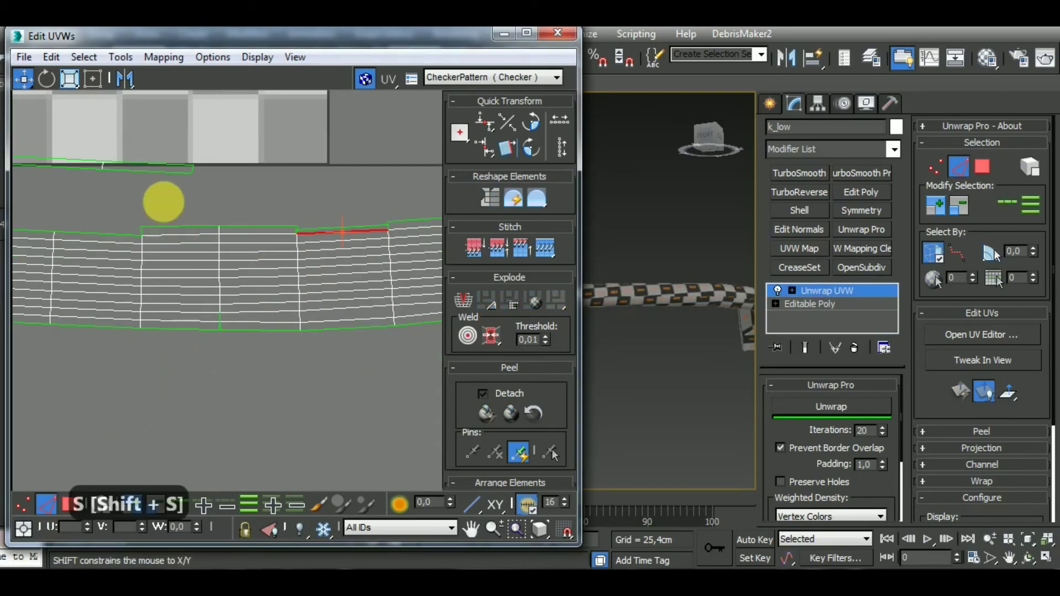
pyautogui.click(143, 172)
pyautogui.hotkey('shift', 's')
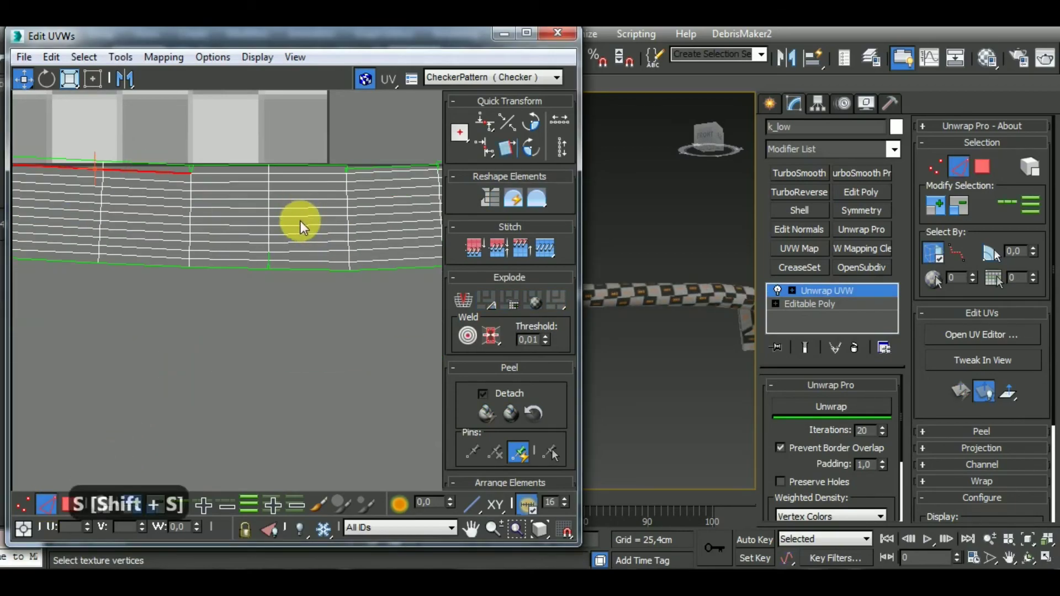
# Stitch the small open slit in the shell's lower border.
pyautogui.scroll(4, 282, 316)
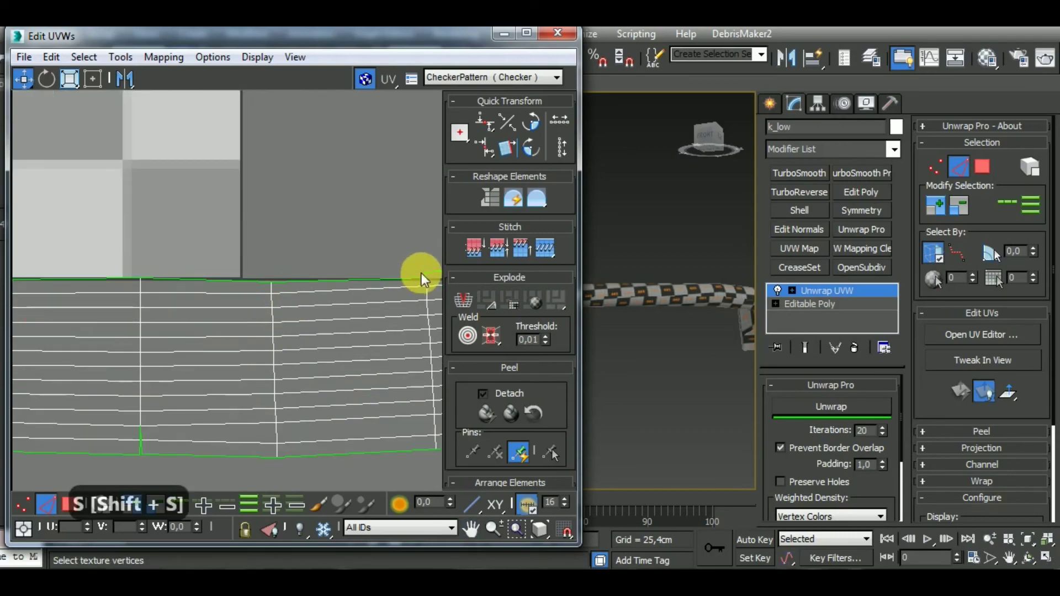
pyautogui.click(142, 442)
pyautogui.hotkey('shift', 's')
# Break the protruding three-face row off the lower border in the middle of the shell and move it above.
pyautogui.scroll(-7, 333, 383)
pyautogui.moveTo(198, 394); pyautogui.dragTo(252, 415, button='middle')
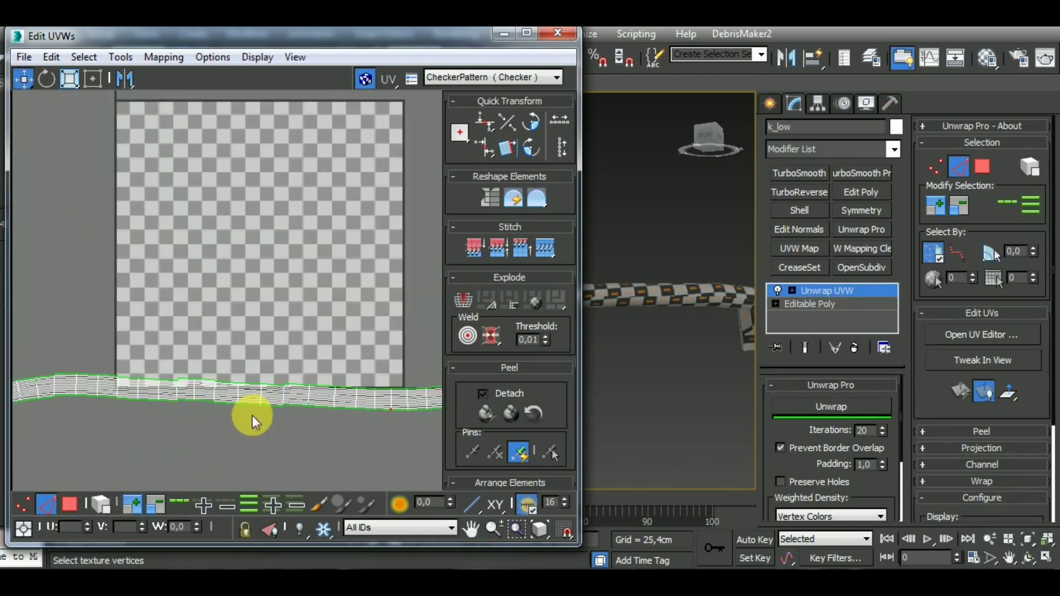
pyautogui.scroll(3, 256, 417)
pyautogui.click(69, 504)
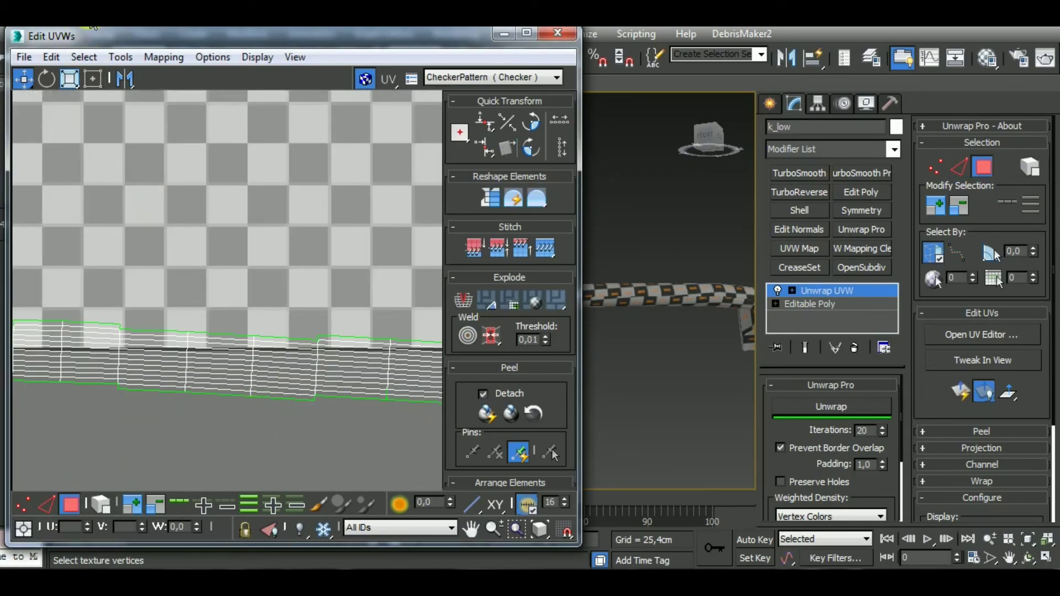
pyautogui.moveTo(314, 415)
pyautogui.mouseDown(button='middle')
pyautogui.moveTo(334, 438)
pyautogui.moveTo(324, 421)
pyautogui.mouseUp(button='middle')
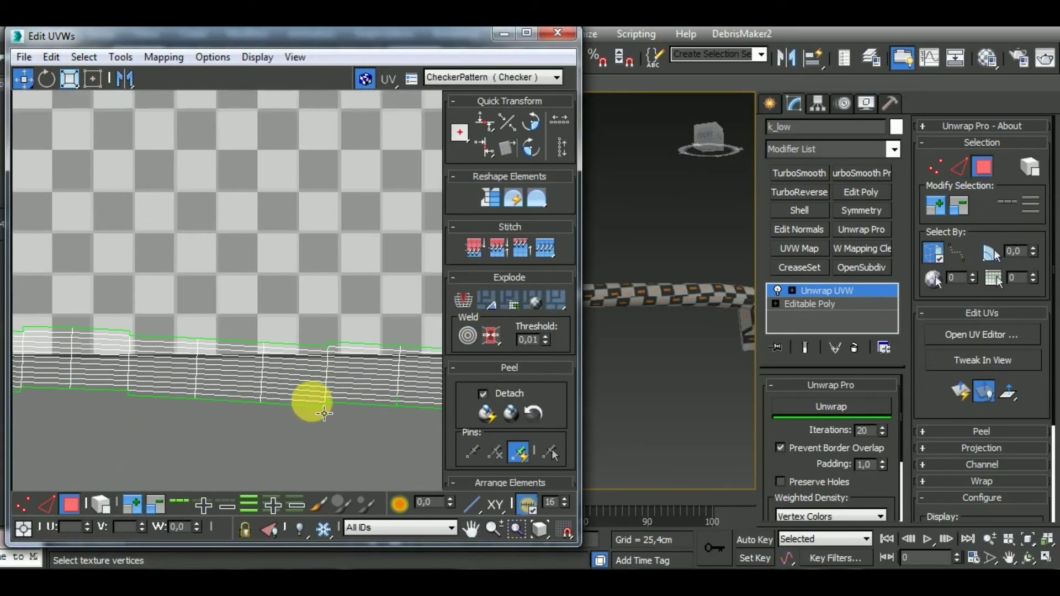
pyautogui.moveTo(305, 418); pyautogui.dragTo(249, 302)
pyautogui.rightClick(201, 396)
pyautogui.click(183, 437)
# Break the next protruding three-face row, further toward the left end, off the lower border and move it above.
pyautogui.moveTo(37, 394); pyautogui.dragTo(282, 423, button='middle')
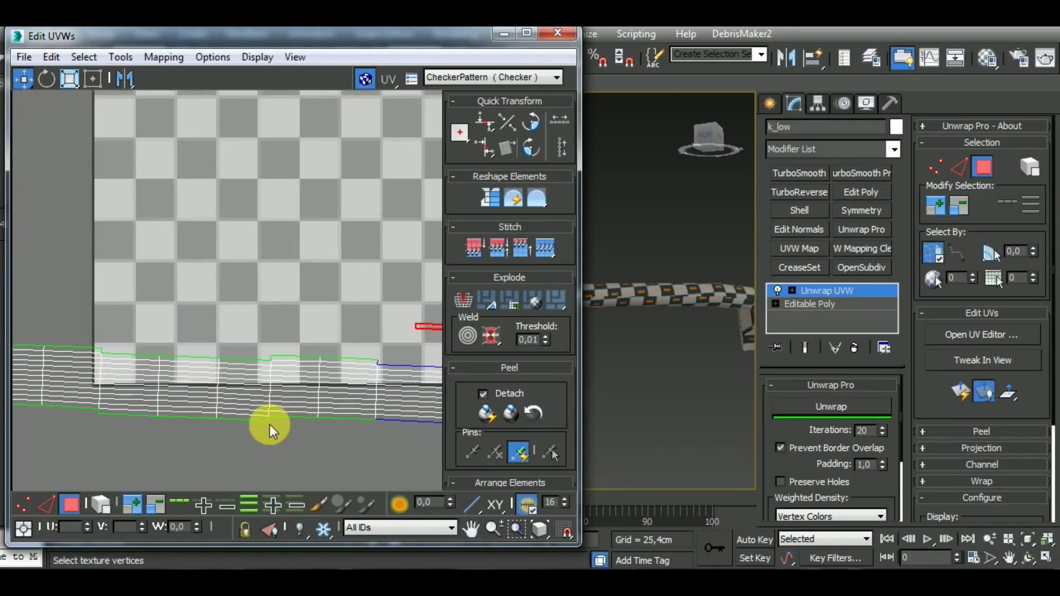
pyautogui.rightClick(140, 431)
pyautogui.click(132, 452)
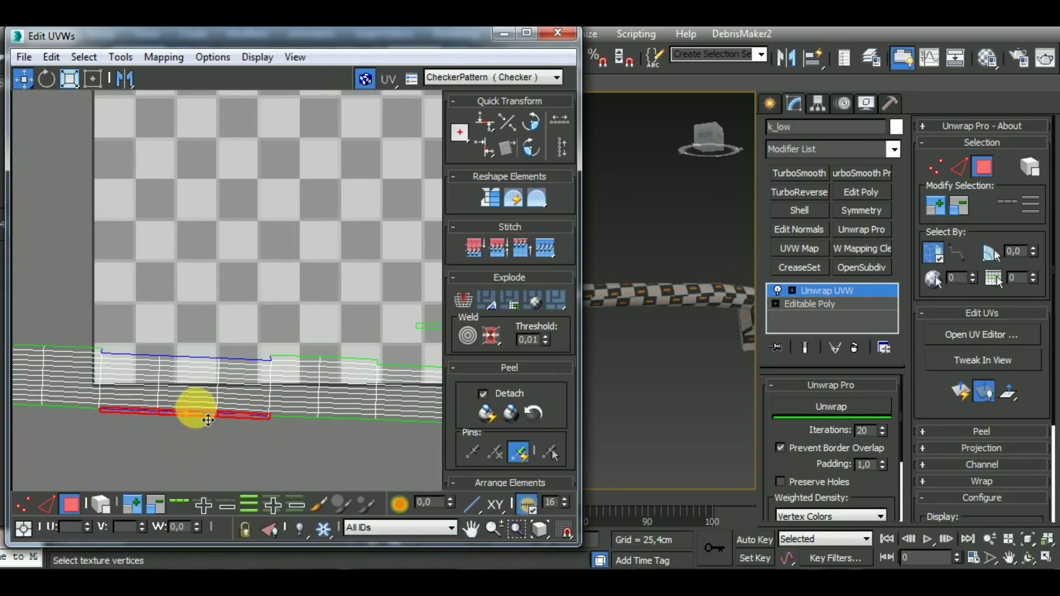
pyautogui.moveTo(190, 409); pyautogui.dragTo(198, 318)
# Stitch the two detached three-face strips onto the upper border.
pyautogui.click(46, 504)
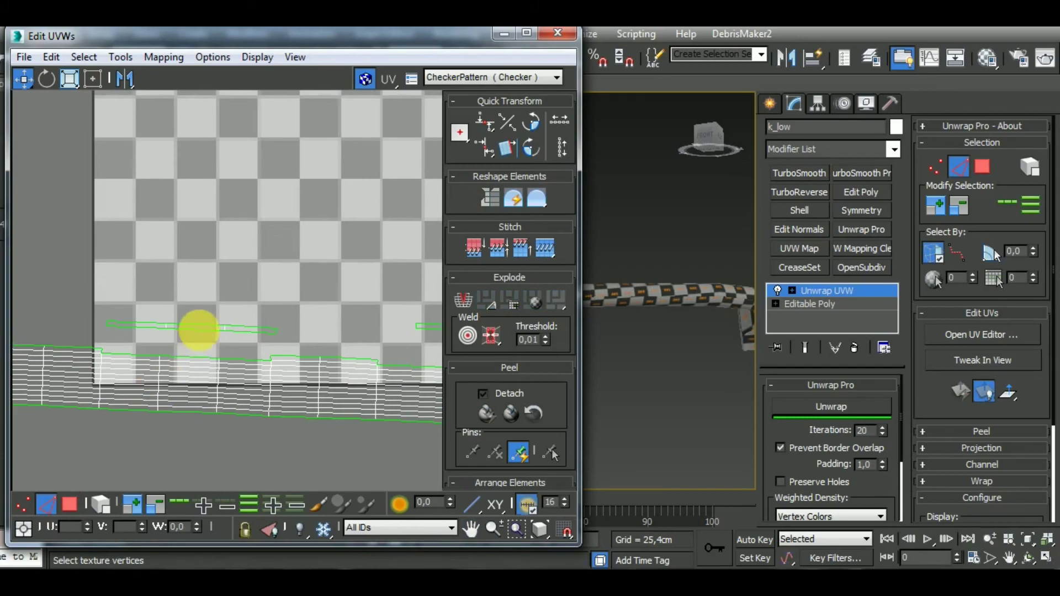
pyautogui.hotkey('shift', 's')
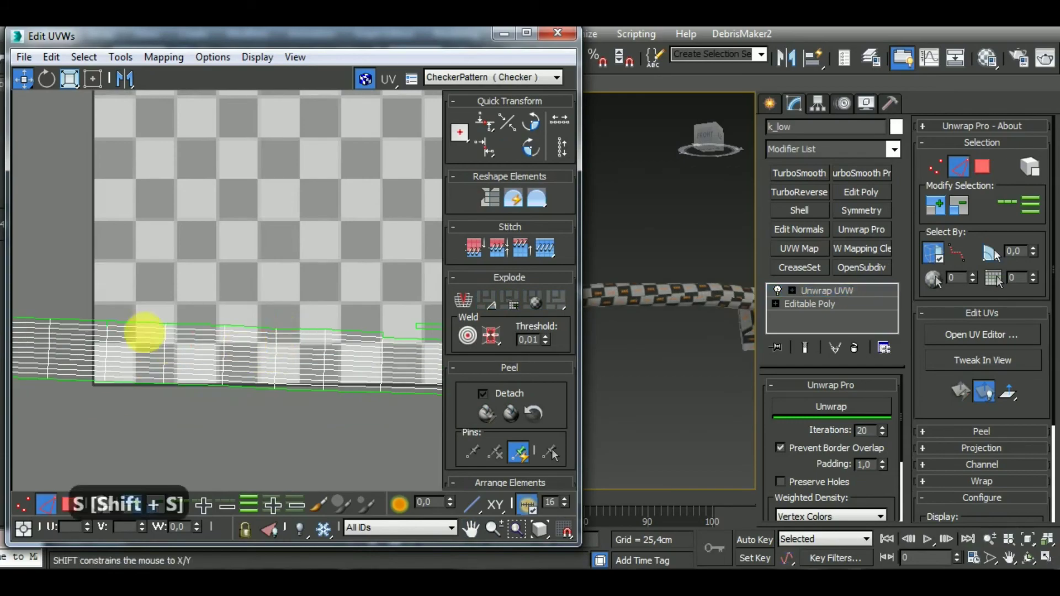
pyautogui.moveTo(323, 396); pyautogui.dragTo(59, 400, button='middle')
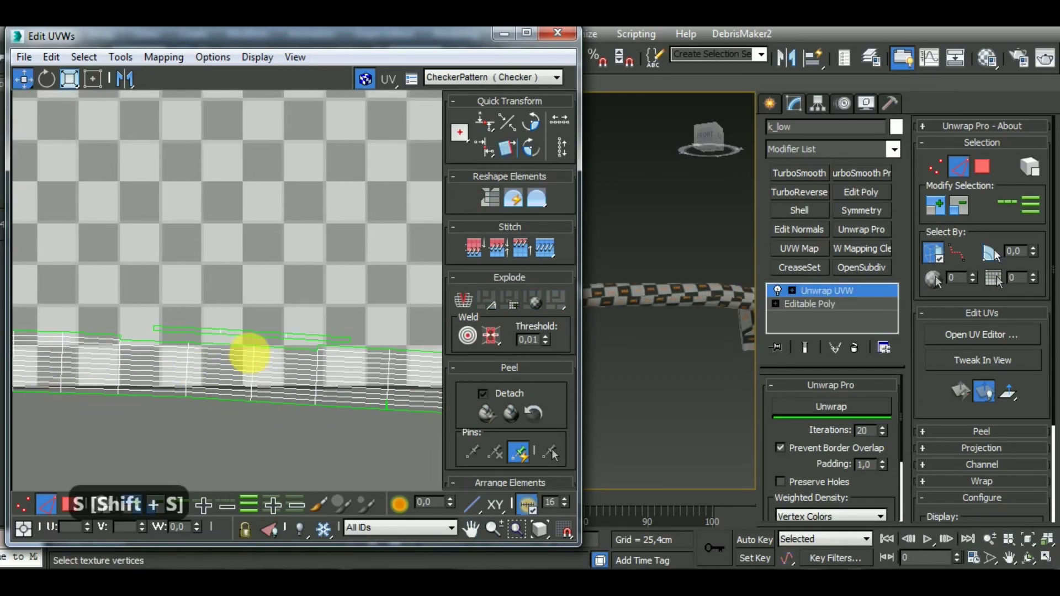
pyautogui.doubleClick(267, 337)
pyautogui.hotkey('shift', 's')
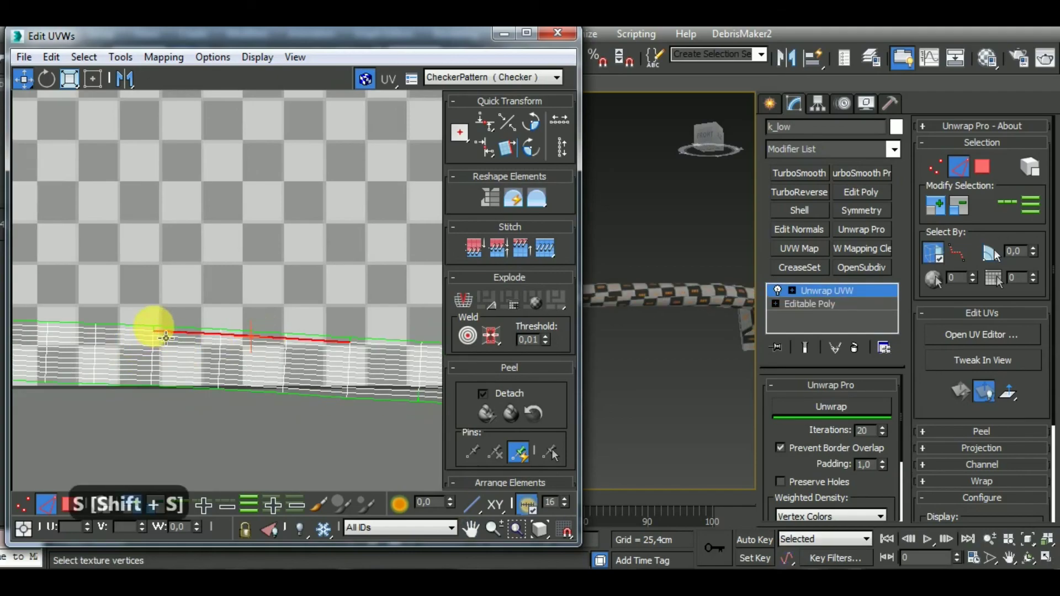
# Stitch the remaining open edges where the added strips meet the upper border.
pyautogui.click(179, 328)
pyautogui.scroll(3, 154, 330)
pyautogui.click(137, 358)
pyautogui.scroll(-3, 115, 366)
pyautogui.hotkey('shift', 's')
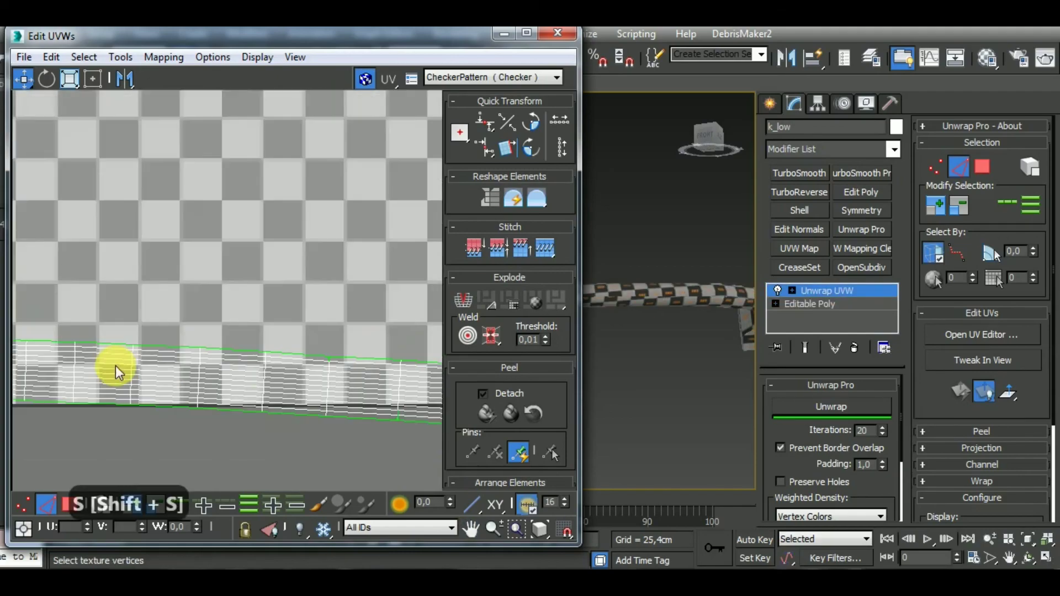
pyautogui.scroll(3, 165, 407)
pyautogui.hotkey('shift', 's')
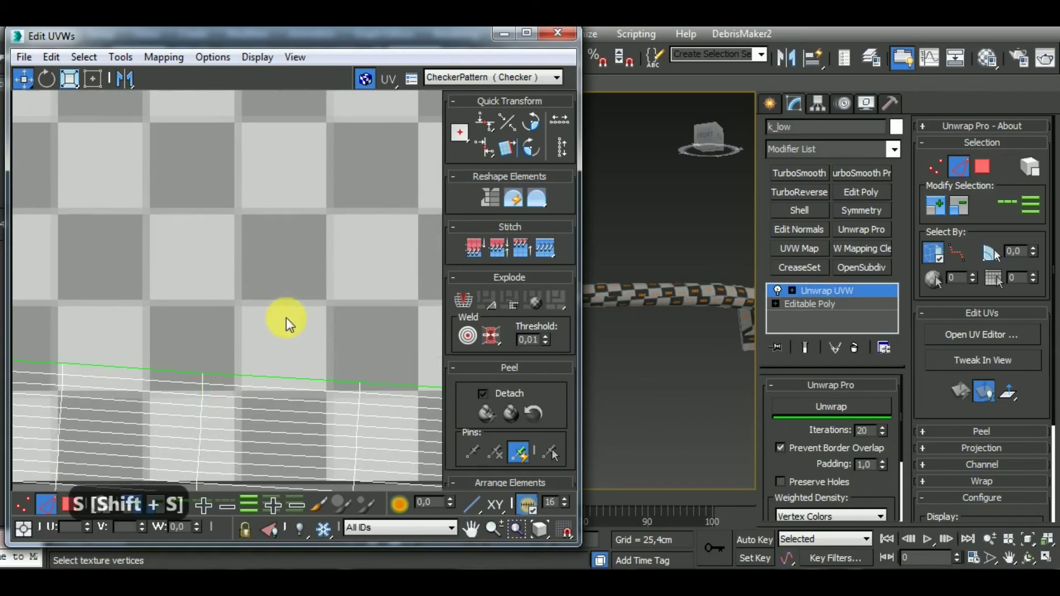
# Break the three protruding lower-border faces near the shell's left end and move them above the upper border.
pyautogui.scroll(-7, 309, 326)
pyautogui.moveTo(217, 359); pyautogui.dragTo(226, 377, button='middle')
pyautogui.scroll(3, 150, 352)
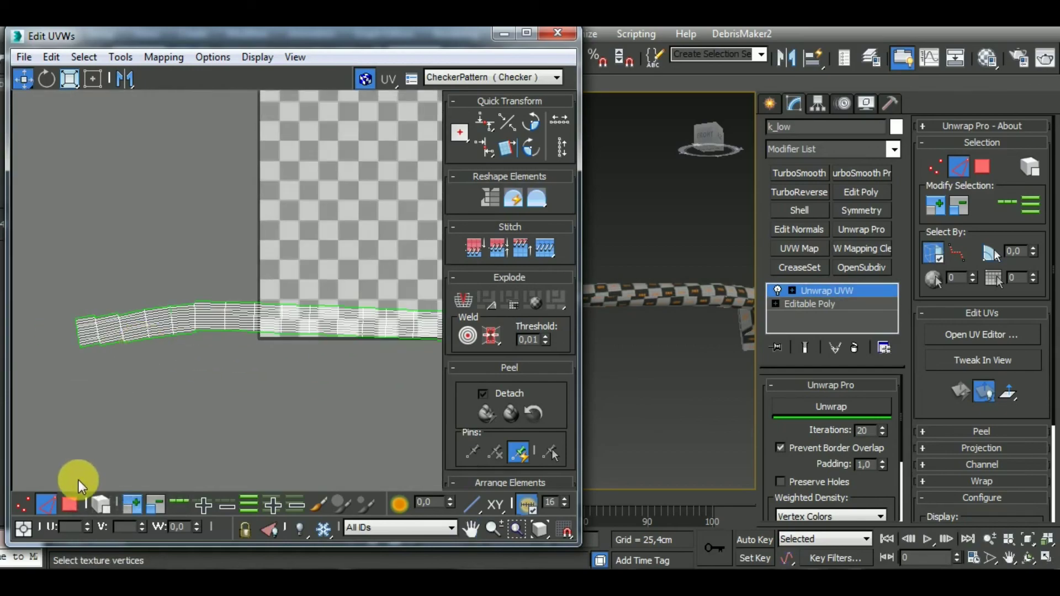
pyautogui.click(69, 504)
pyautogui.scroll(3, 171, 410)
pyautogui.click(199, 379)
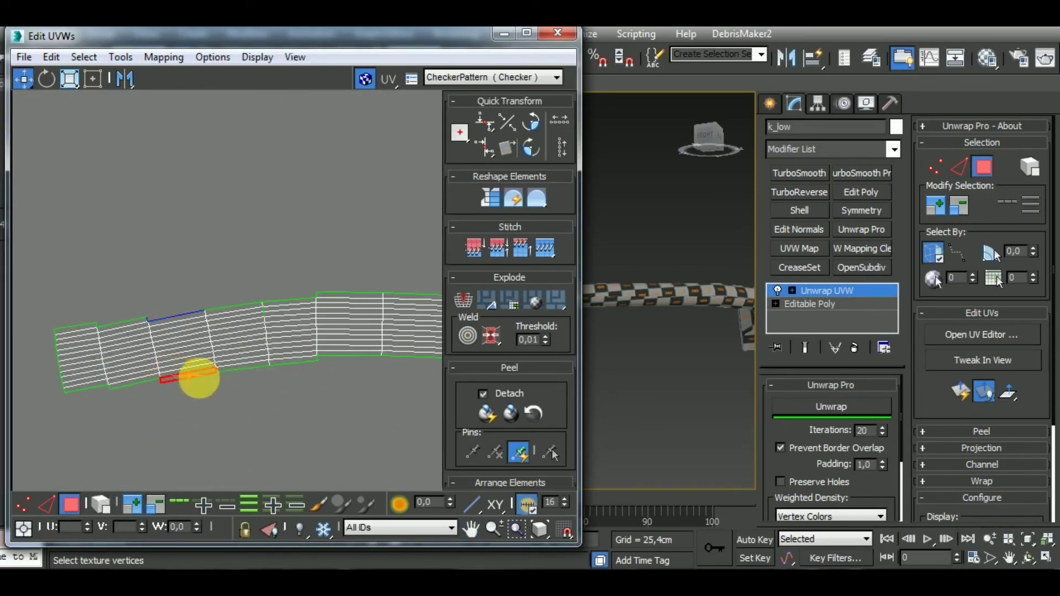
pyautogui.keyDown('ctrl'); pyautogui.click(237, 368); pyautogui.keyUp('ctrl')
pyautogui.keyDown('ctrl'); pyautogui.click(294, 362); pyautogui.keyUp('ctrl')
pyautogui.rightClick(294, 355)
pyautogui.click(255, 398)
pyautogui.moveTo(249, 368); pyautogui.dragTo(241, 290)
# Break the raised upper-border face at the shell's far left end and move it below the lower border.
pyautogui.moveTo(267, 405); pyautogui.dragTo(225, 421, button='middle')
pyautogui.scroll(-2, 226, 419)
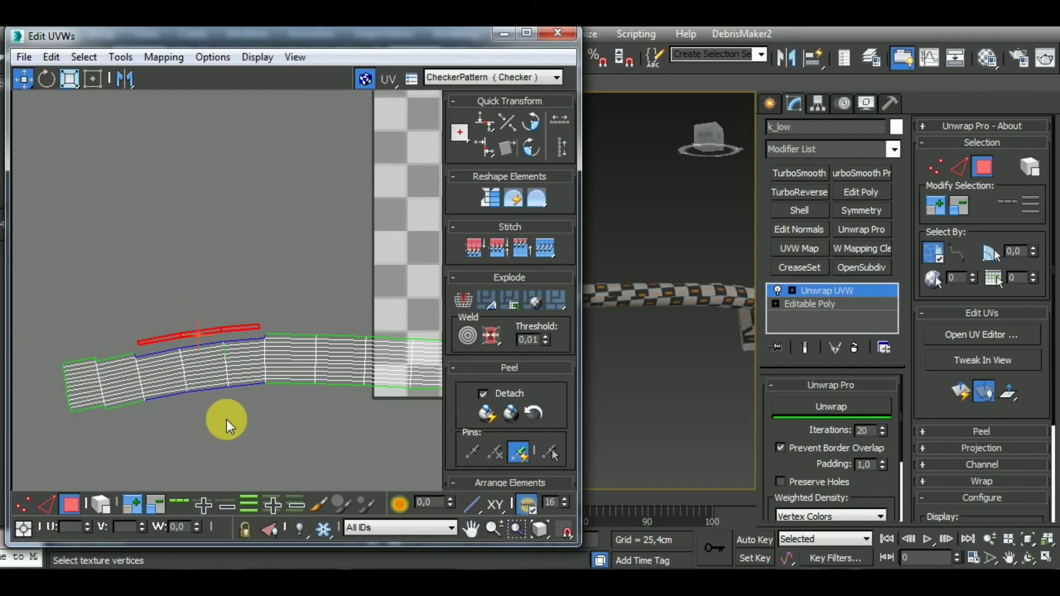
pyautogui.click(83, 362)
pyautogui.rightClick(82, 360)
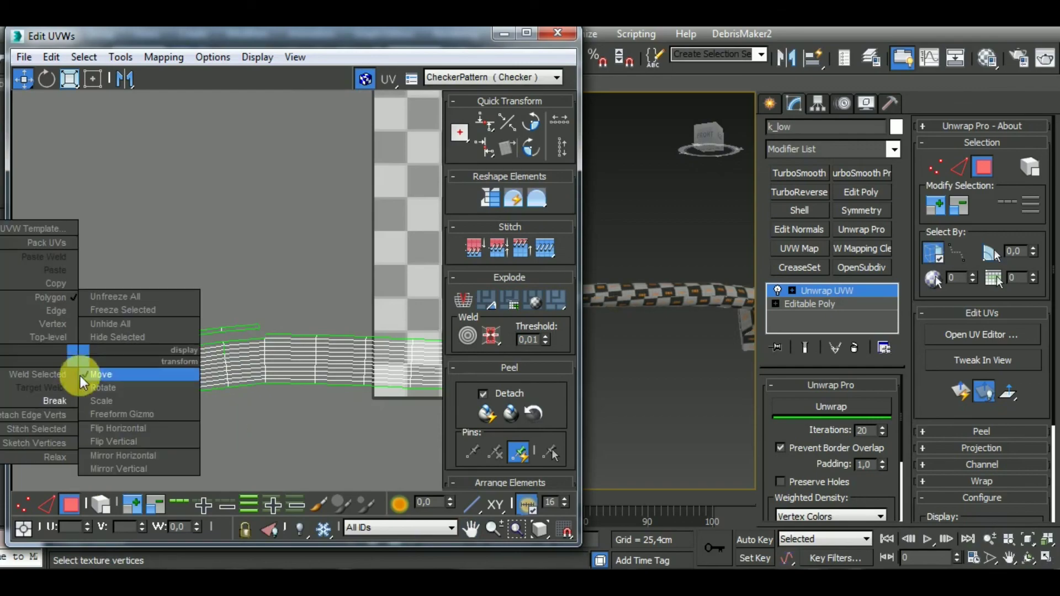
pyautogui.click(66, 402)
pyautogui.moveTo(96, 375); pyautogui.dragTo(93, 403)
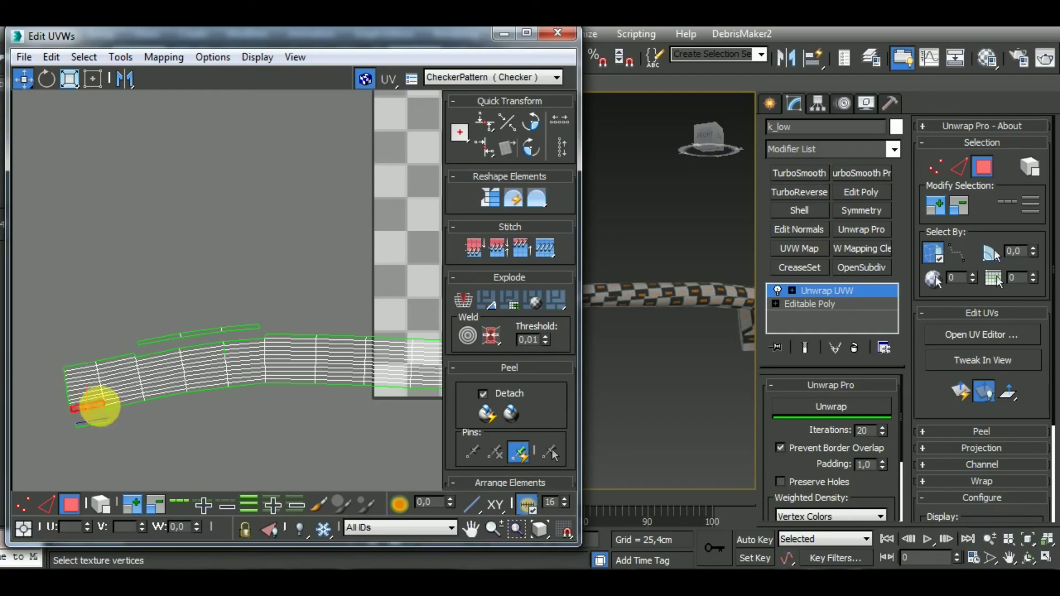
# Stitch the detached face onto the lower border at the left end and try to close the small slit beside it.
pyautogui.hotkey('shift', 's')
pyautogui.scroll(4, 114, 417)
pyautogui.click(83, 394)
pyautogui.hotkey('shift', 's')
pyautogui.click(48, 504)
pyautogui.hotkey('ctrl', 'z')
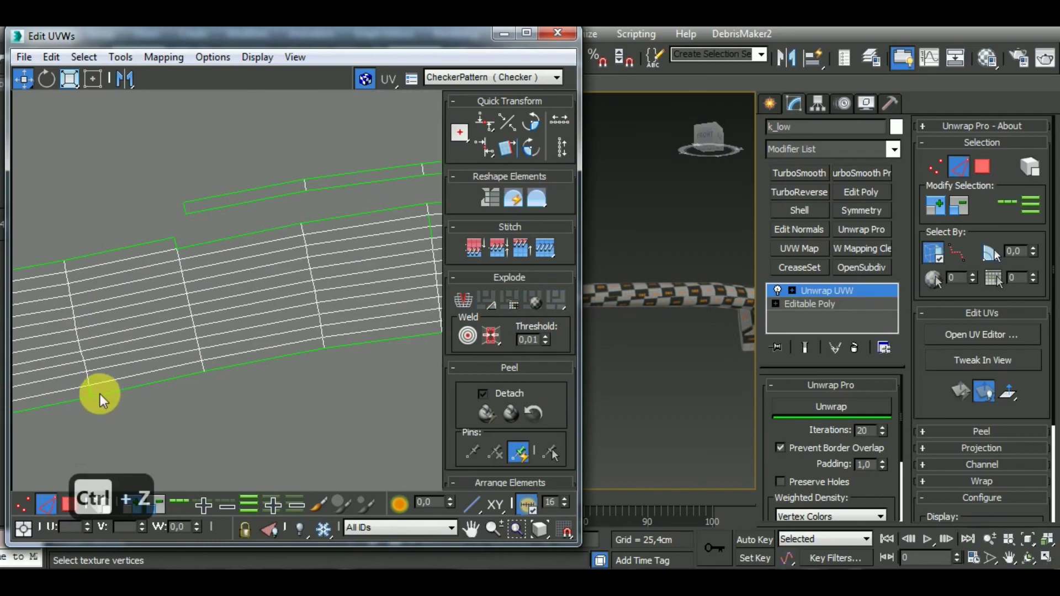
# Stitch the detached strip onto the cable shell's upper border and close the remaining open edges beside it.
pyautogui.hotkey('shift', 's')
pyautogui.click(239, 206)
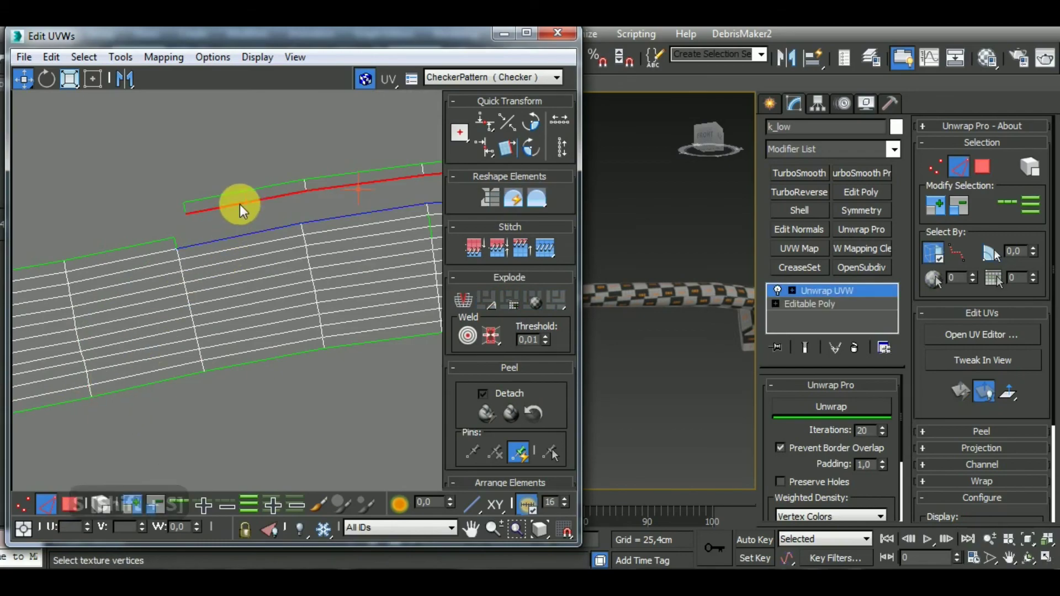
pyautogui.hotkey('shift', 's')
pyautogui.click(184, 205)
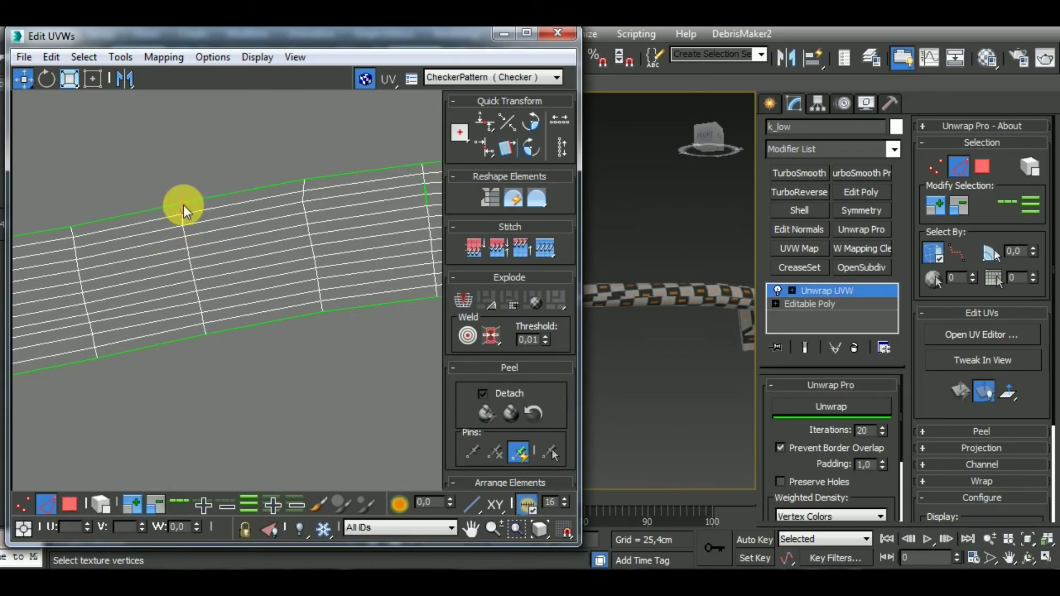
pyautogui.hotkey('shift', 's')
pyautogui.click(227, 257)
pyautogui.hotkey('shift', 's')
pyautogui.scroll(-10, 85, 299)
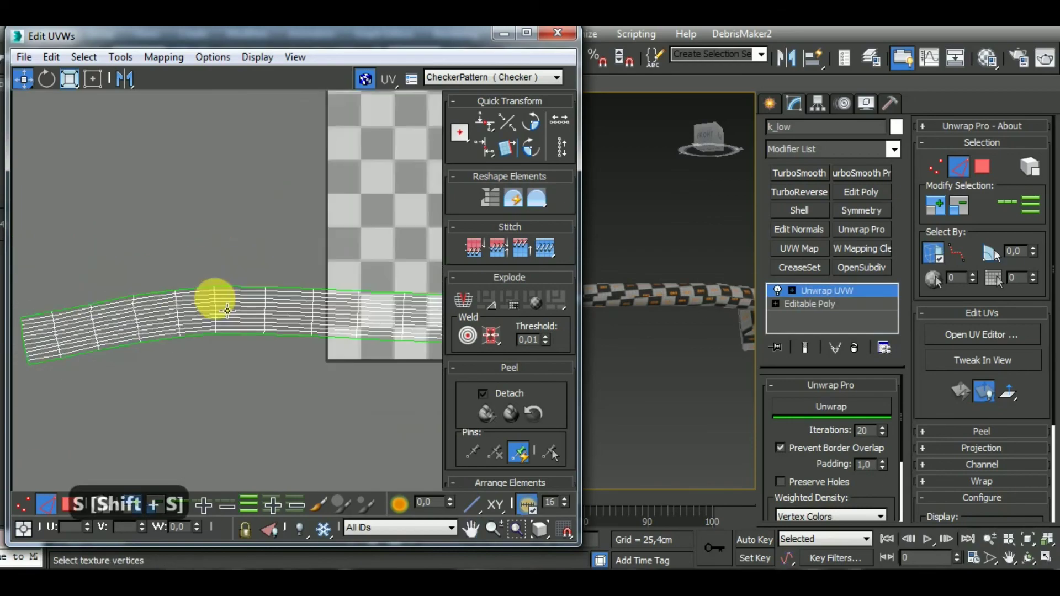
# Unwrap the entire cable shell with Unwrap Pro and pack it into the UV square with Rescale on.
pyautogui.hotkey('ctrl', 'a')
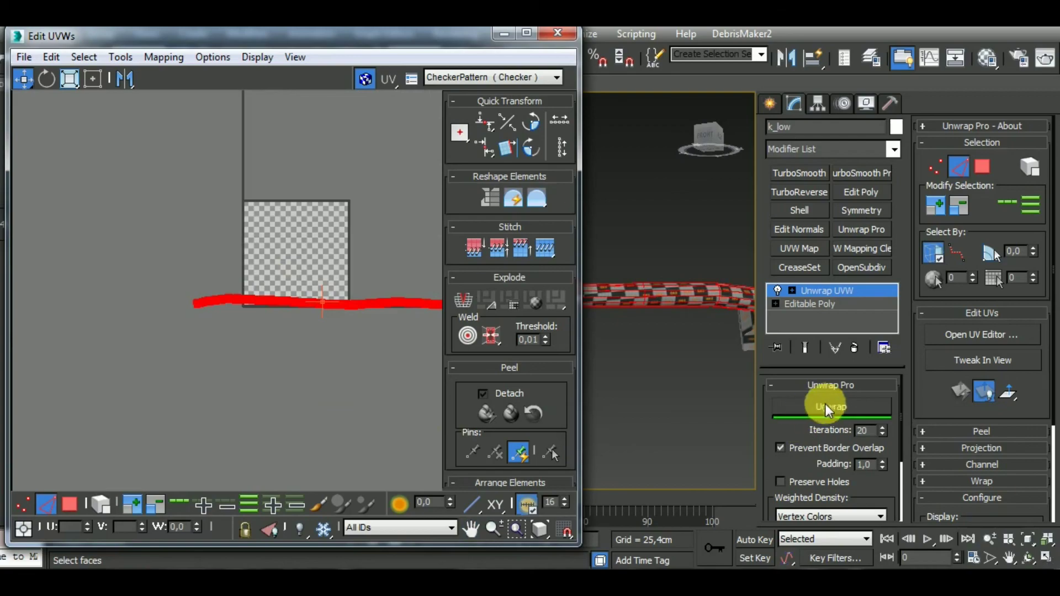
pyautogui.click(829, 405)
pyautogui.click(830, 405)
pyautogui.moveTo(432, 371); pyautogui.dragTo(282, 369, button='middle')
pyautogui.scroll(-3, 311, 353)
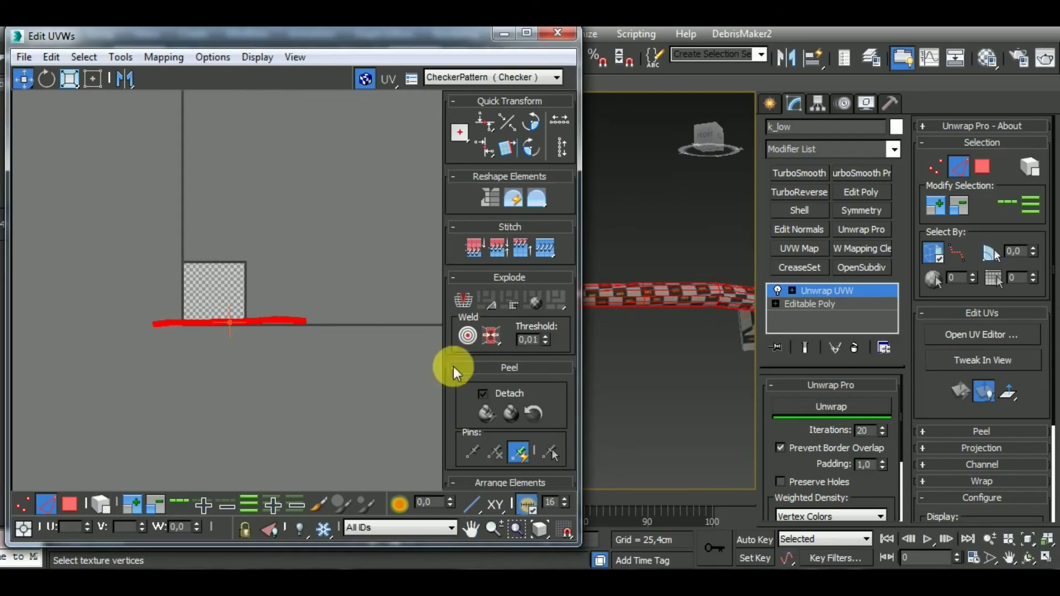
pyautogui.scroll(-5, 513, 380)
pyautogui.click(461, 326)
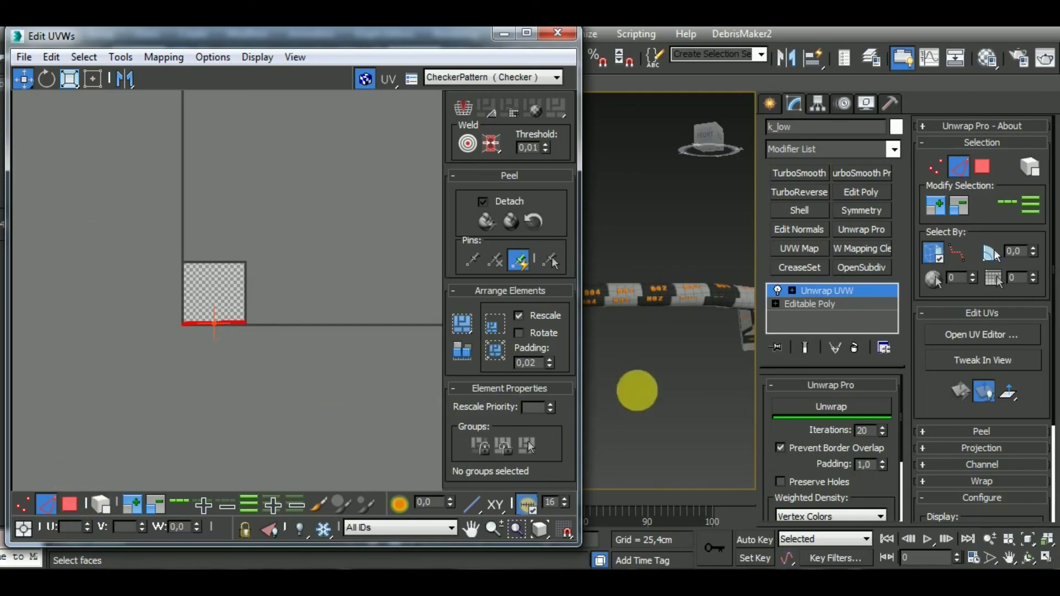
# Scale the packed cable shell down slightly in UV space to match the model's checker density, and leave edge selection.
pyautogui.scroll(-5, 679, 315)
pyautogui.keyDown('alt'); pyautogui.moveTo(679, 315); pyautogui.dragTo(531, 448, button='middle'); pyautogui.keyUp('alt')
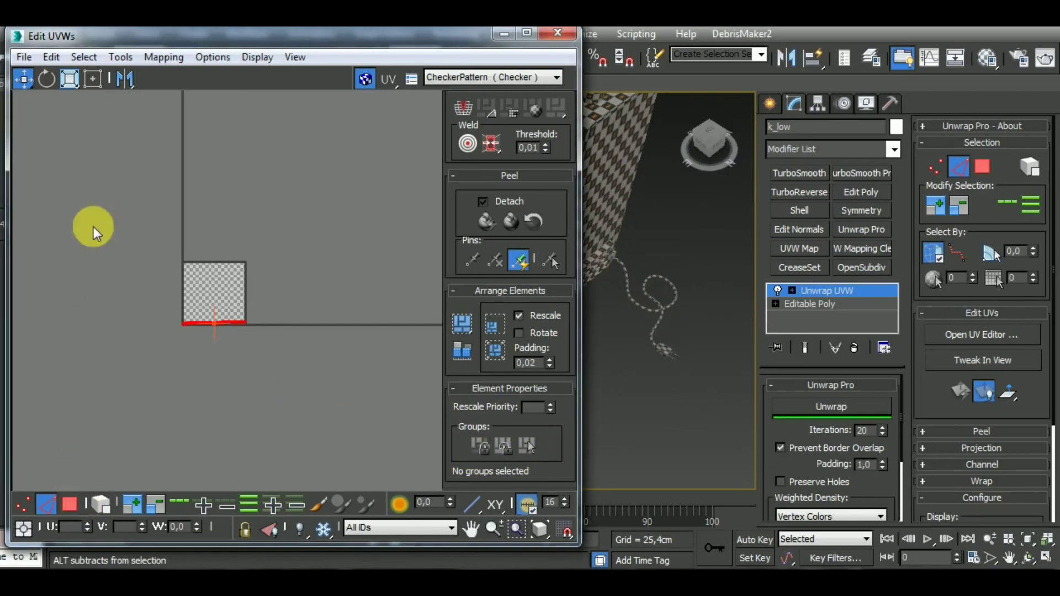
pyautogui.click(70, 80)
pyautogui.moveTo(230, 324); pyautogui.dragTo(250, 379)
pyautogui.click(46, 504)
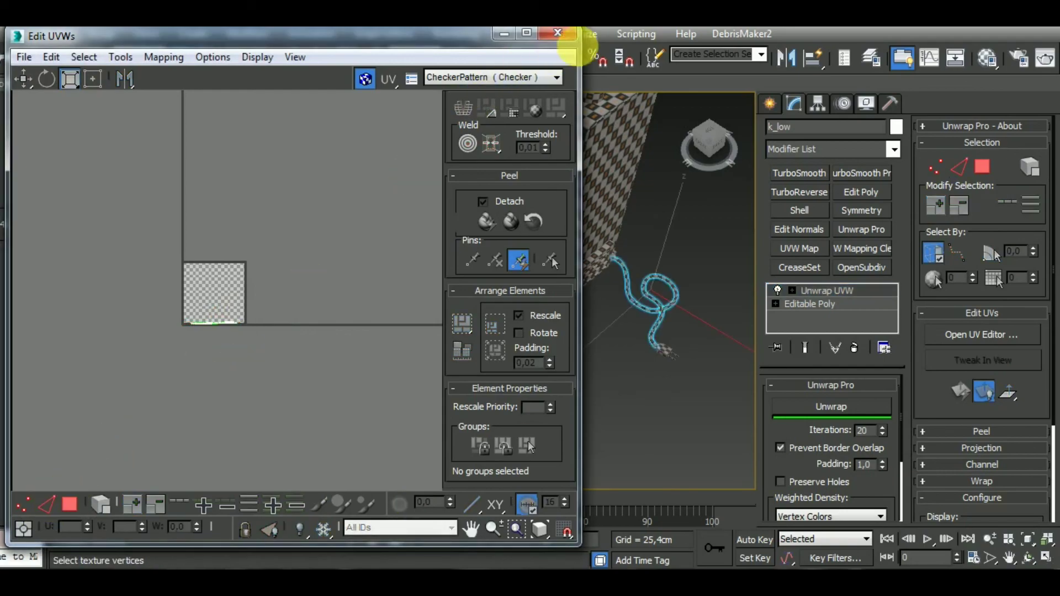
# Close the UV editor and deselect the cable to inspect the whole checkered model from the front.
pyautogui.click(557, 33)
pyautogui.moveTo(624, 428); pyautogui.dragTo(481, 430, button='middle')
pyautogui.scroll(-5, 480, 430)
pyautogui.keyDown('alt'); pyautogui.moveTo(391, 432); pyautogui.dragTo(553, 337, button='middle'); pyautogui.keyUp('alt')
pyautogui.scroll(5, 553, 336)
pyautogui.click(575, 392)
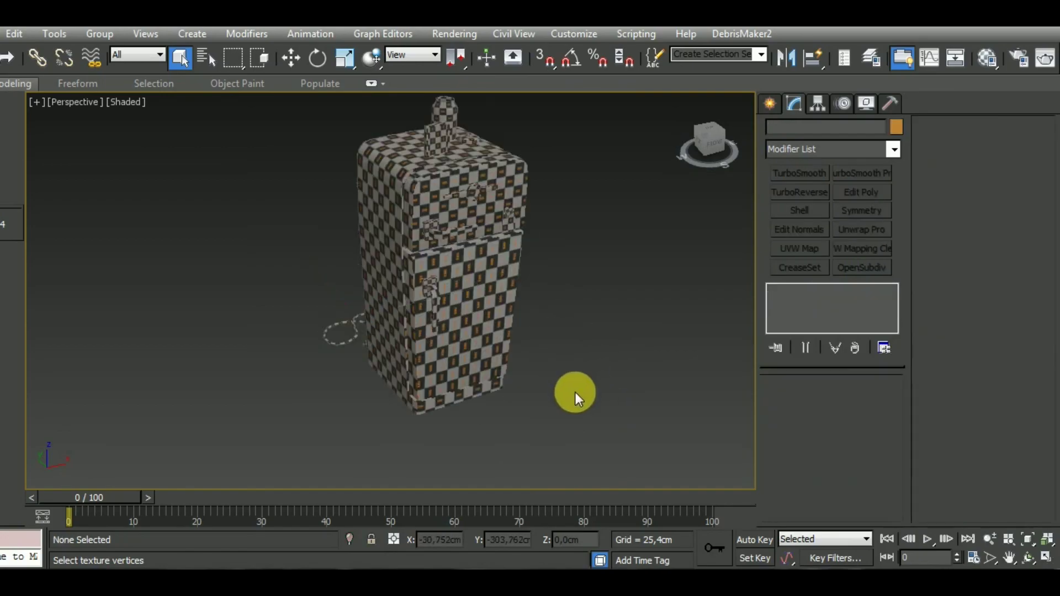
pyautogui.moveTo(575, 392); pyautogui.dragTo(574, 409, button='middle')
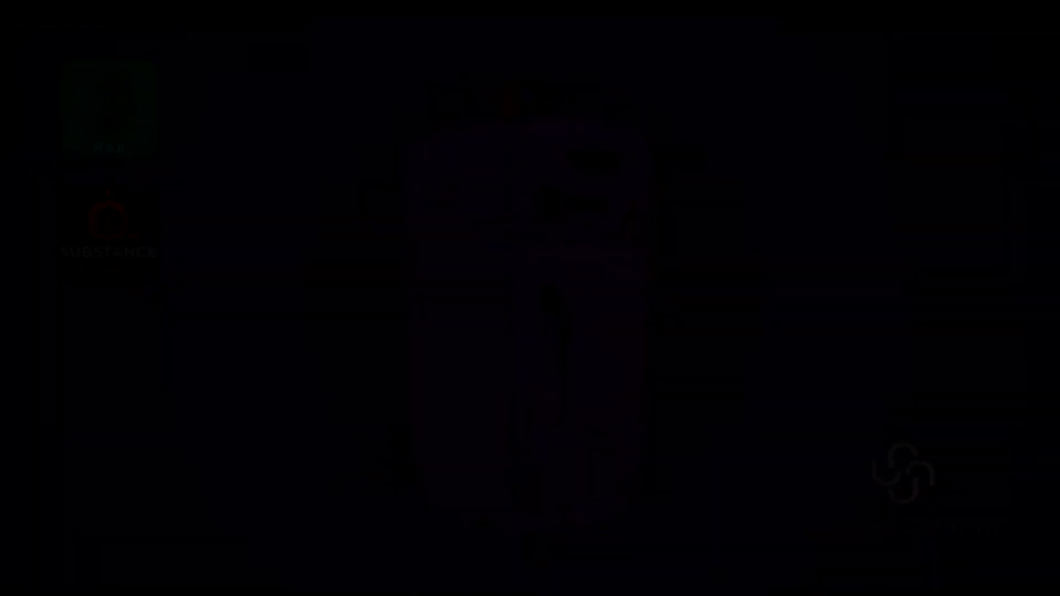